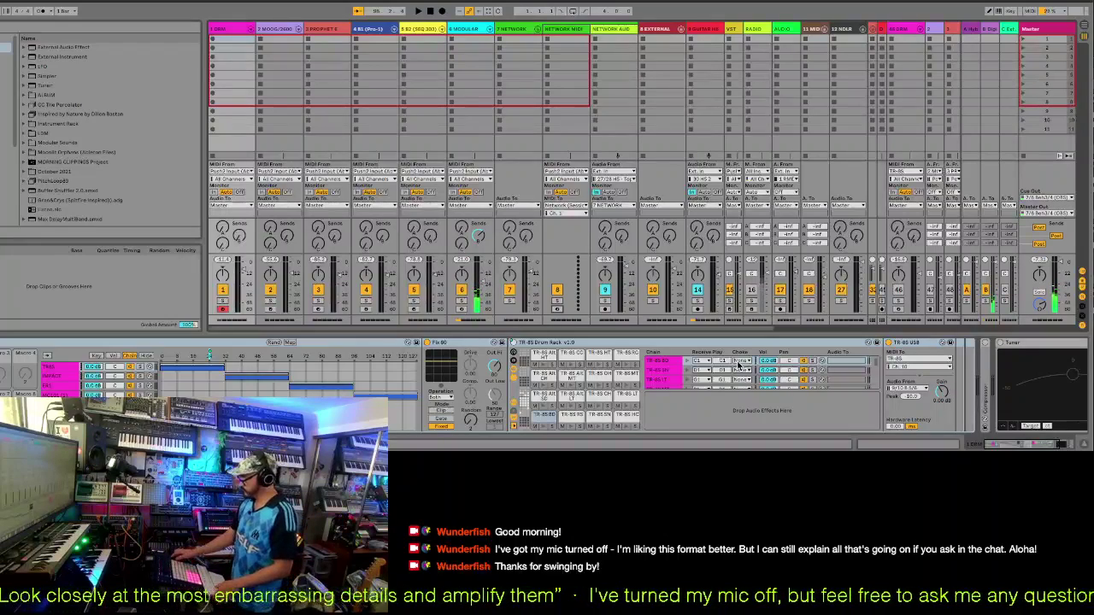
# - Switch between the 6 MODULAR and 2 MOOG/2600 tracks to examine their instrument chains and tuners
pyautogui.press('Right')
pyautogui.press('Right')
pyautogui.press('Right')
pyautogui.press('Right')
pyautogui.press('Right')
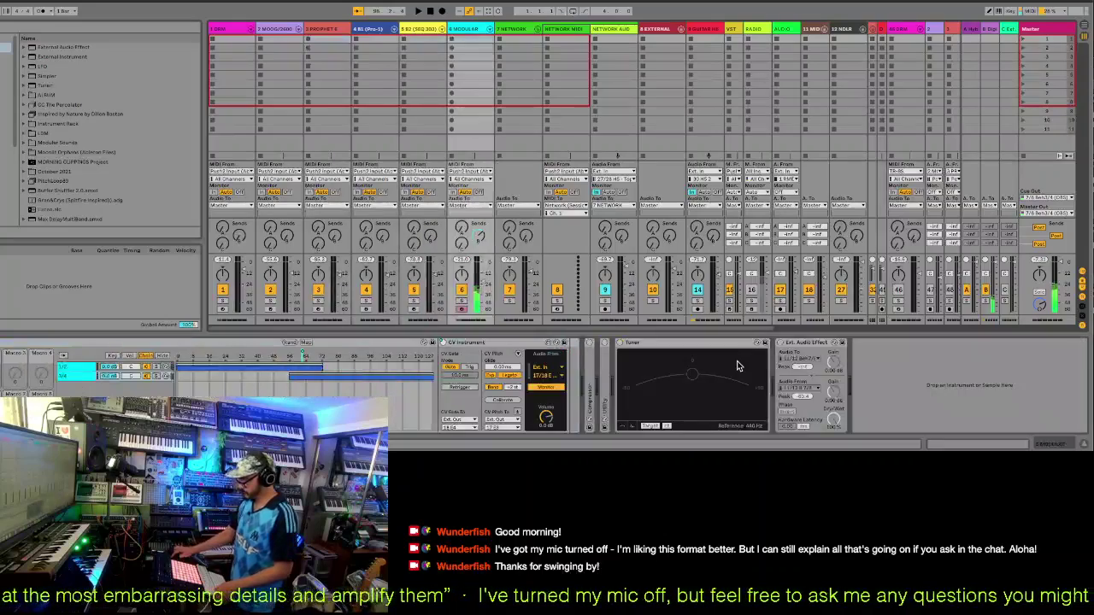
pyautogui.press('Left')
pyautogui.press('Left')
pyautogui.press('Left')
pyautogui.press('Left')
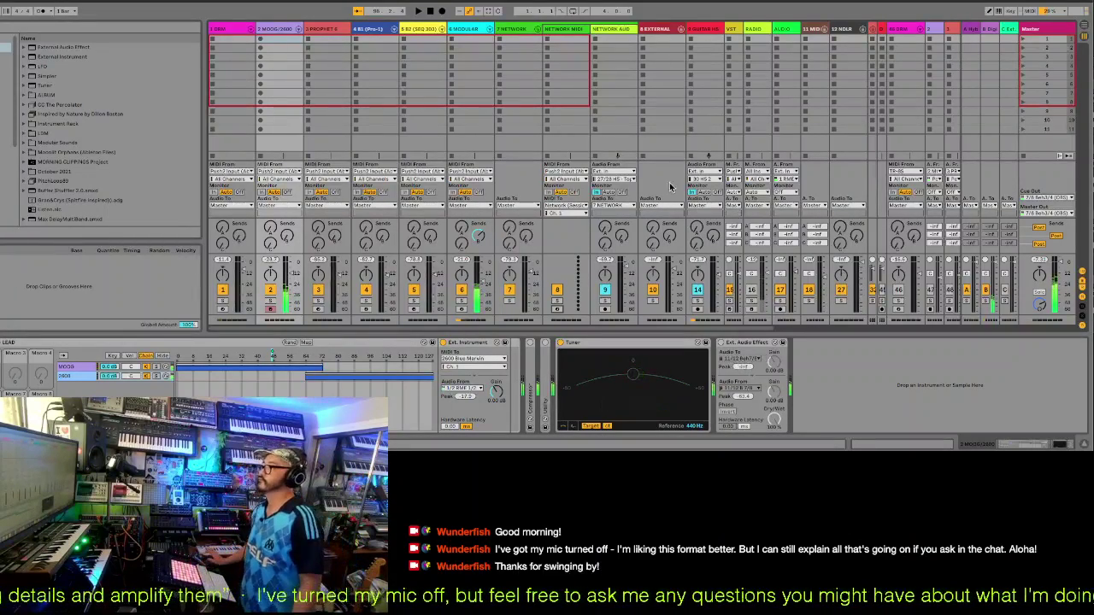
pyautogui.click(468, 31)
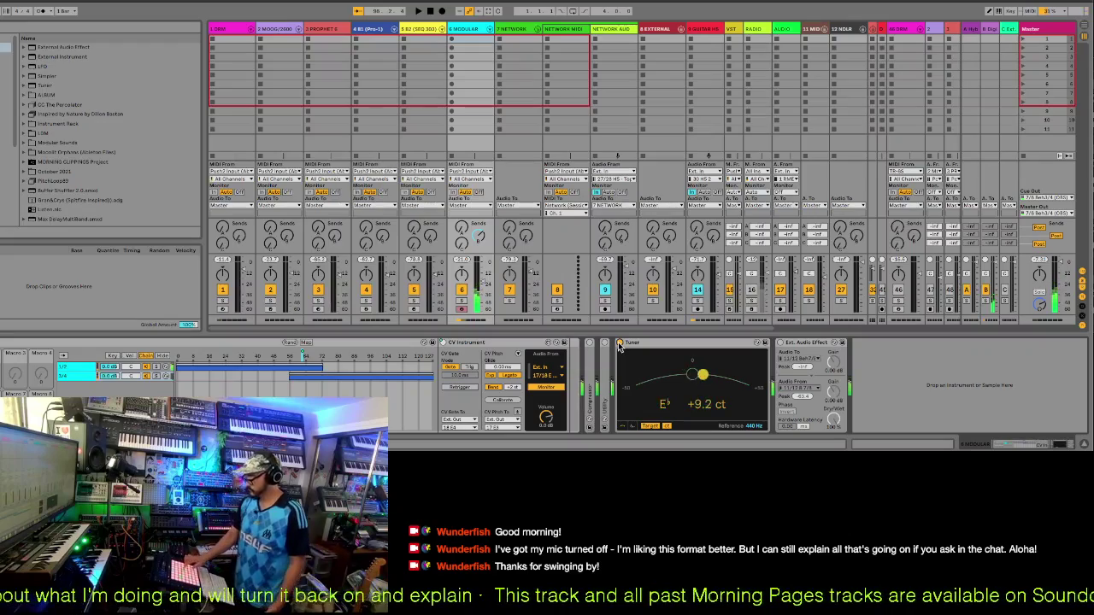
# - Arm the 2 MOOG/2600 track, then arm audio track 47 and start recording the Moog pattern into its first clip slot
pyautogui.click(269, 310)
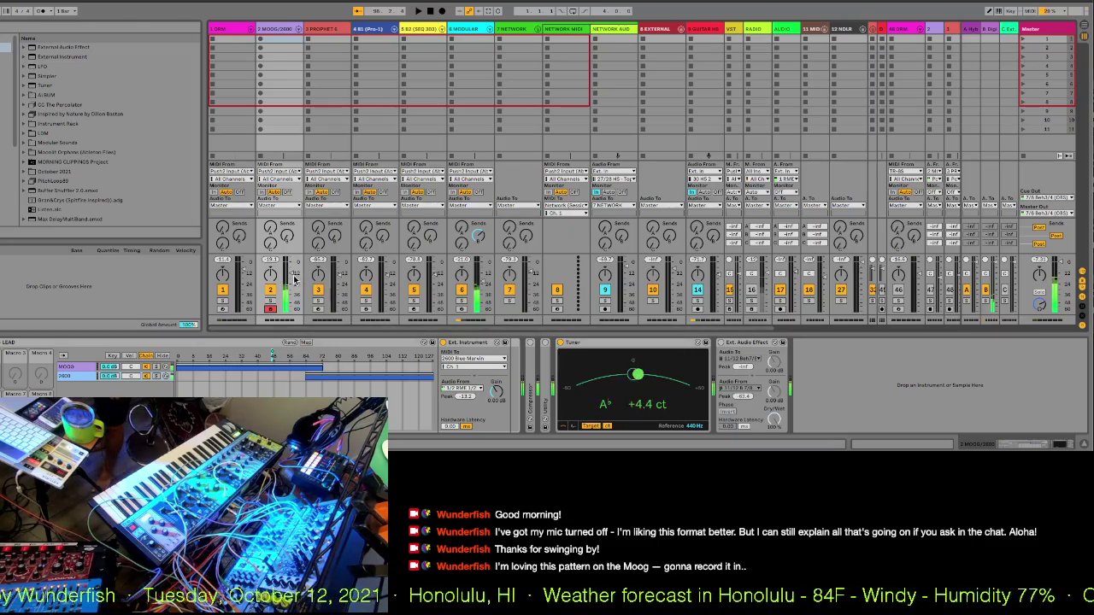
pyautogui.moveTo(374, 329); pyautogui.dragTo(652, 327)
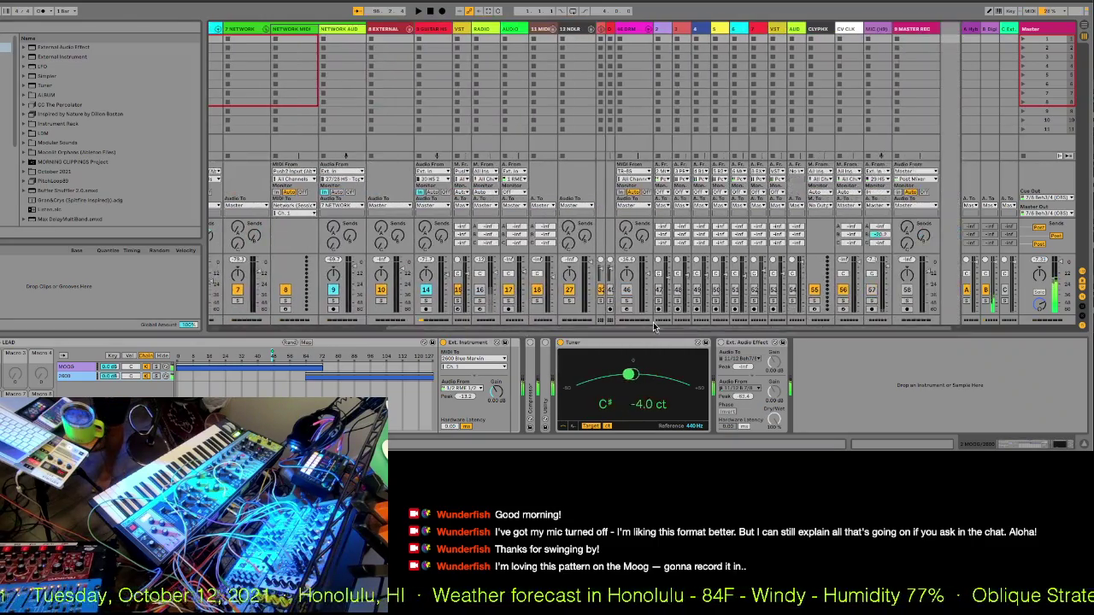
pyautogui.click(660, 315)
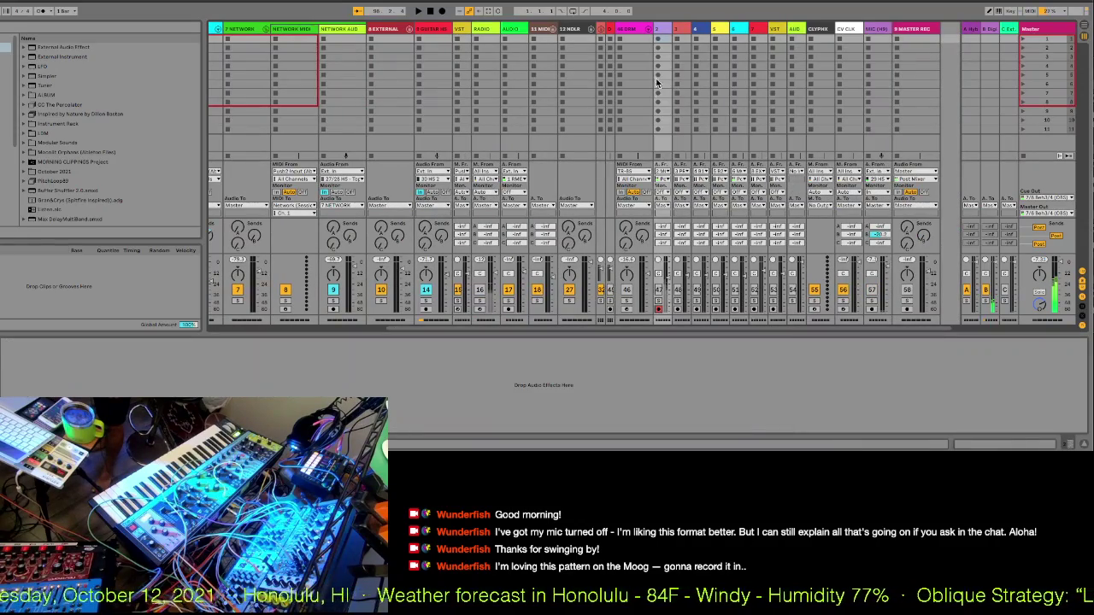
pyautogui.click(659, 40)
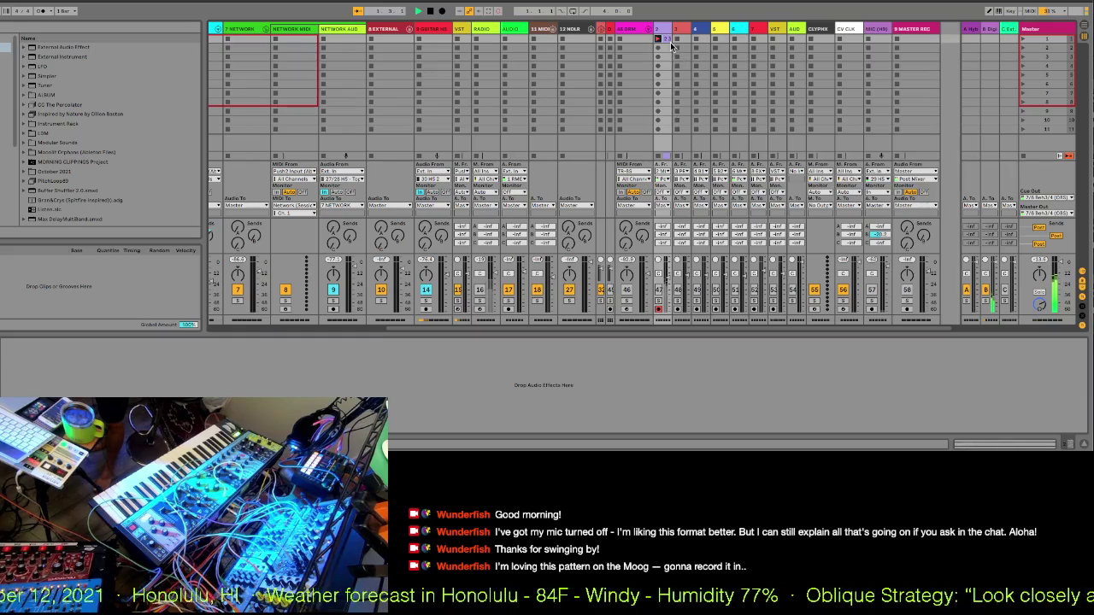
# - Record second and third takes of the Moog pattern into the second and third slots of audio track 47
pyautogui.click(667, 40)
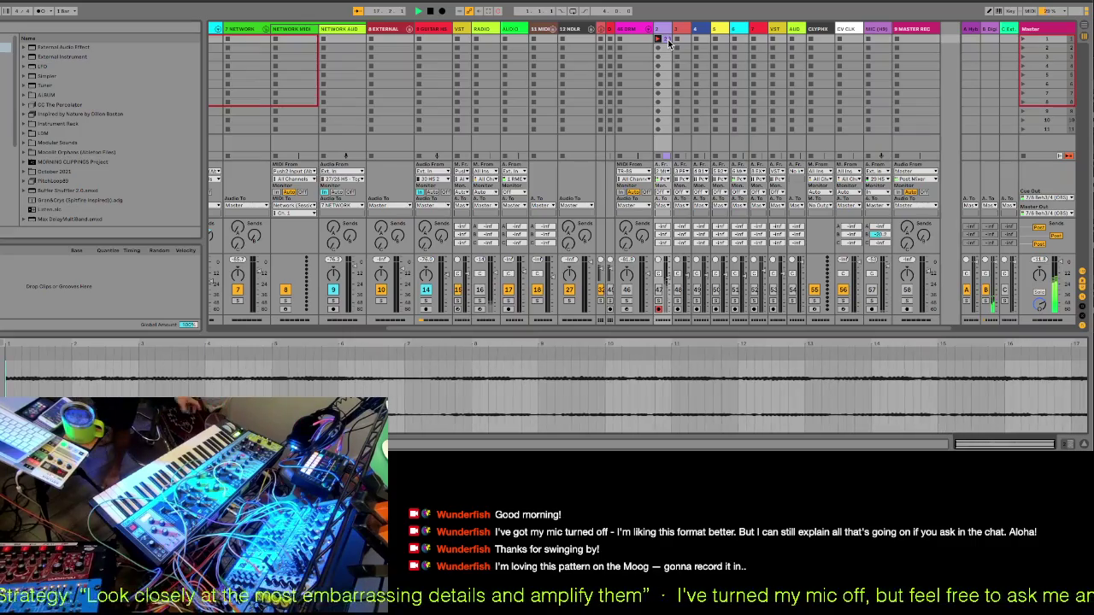
pyautogui.click(658, 48)
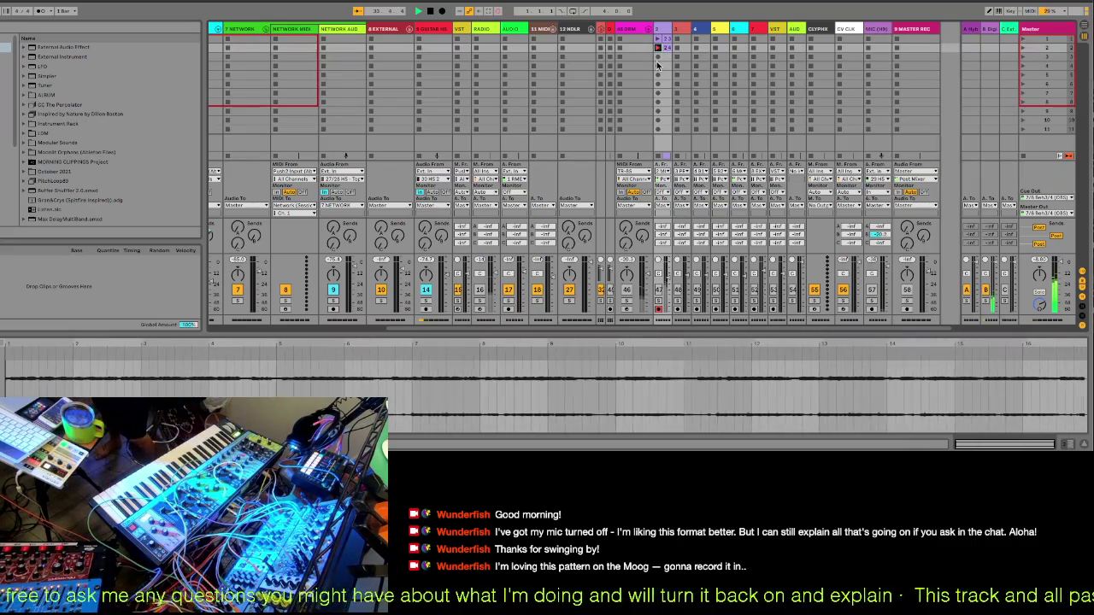
pyautogui.click(658, 62)
pyautogui.click(657, 56)
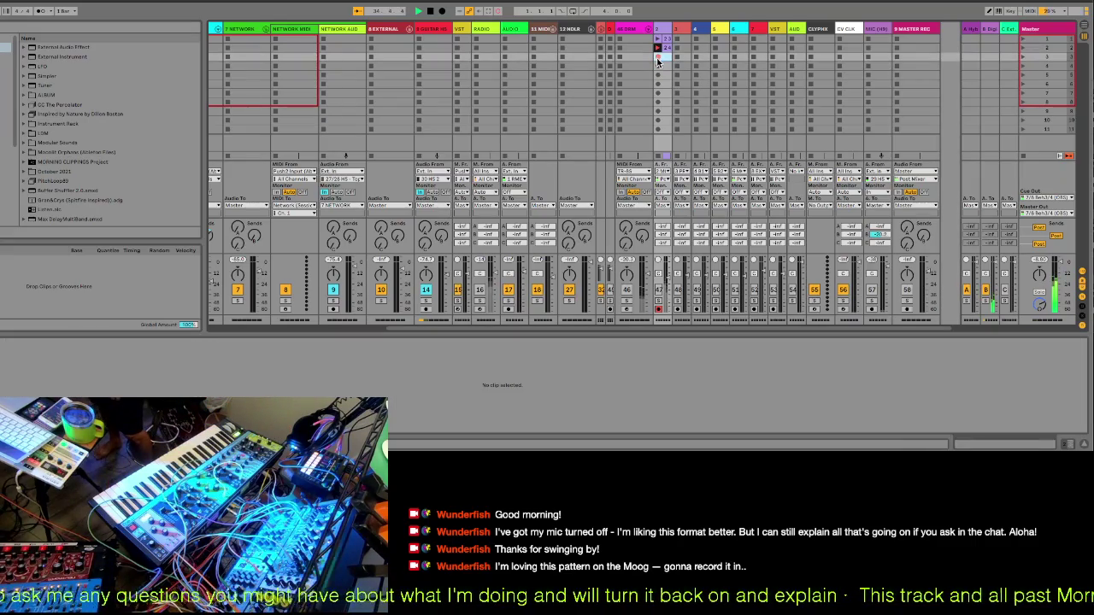
pyautogui.click(657, 57)
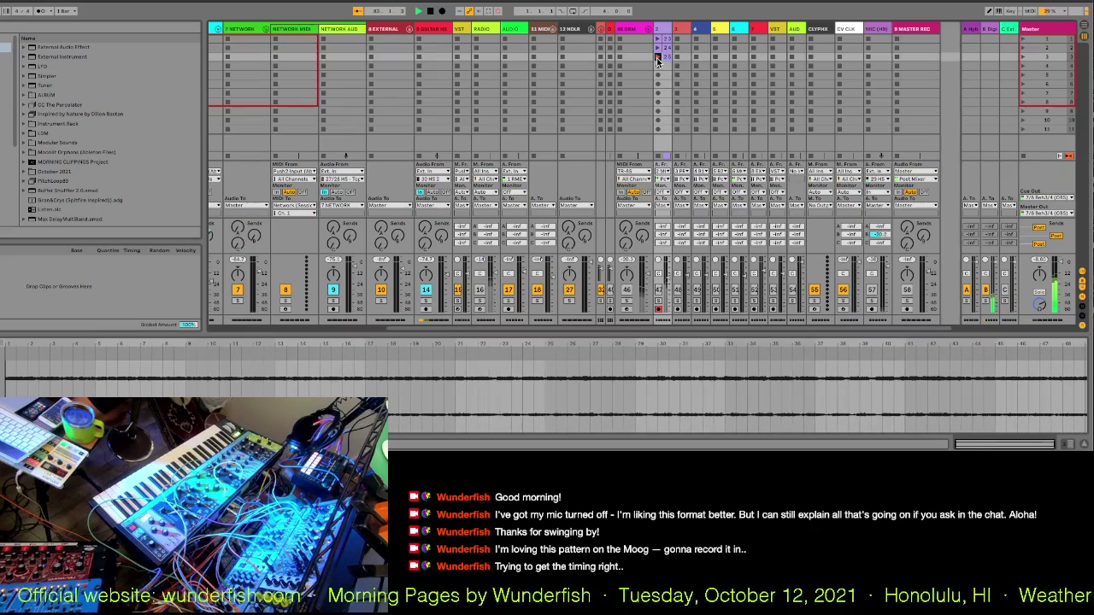
# - Stop recording the third Moog take and set its clip loop end to bar 49
pyautogui.click(656, 58)
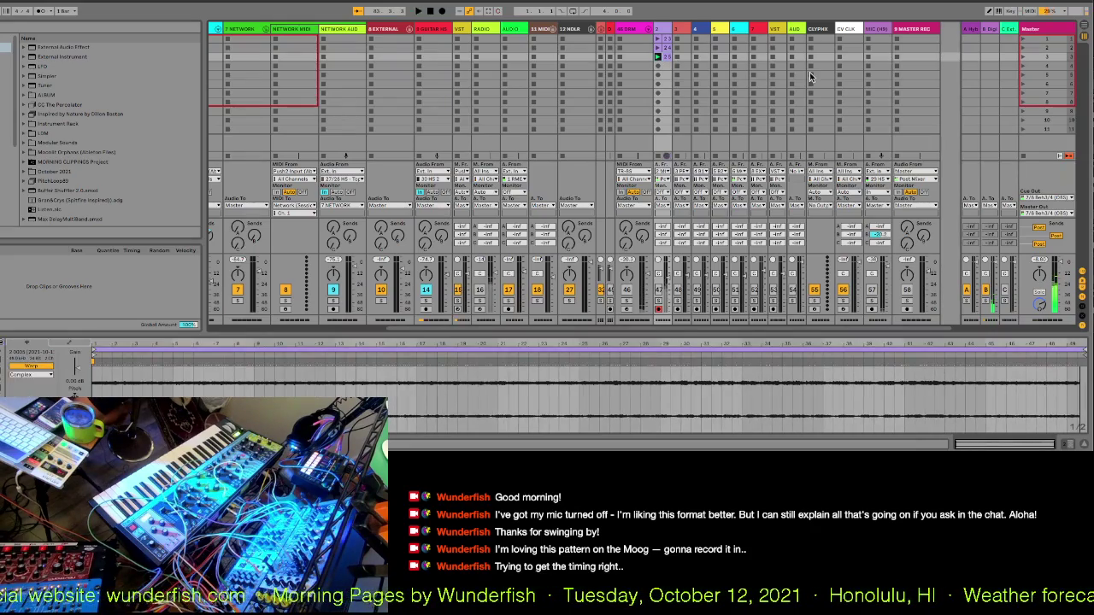
pyautogui.moveTo(1081, 350); pyautogui.dragTo(1064, 352)
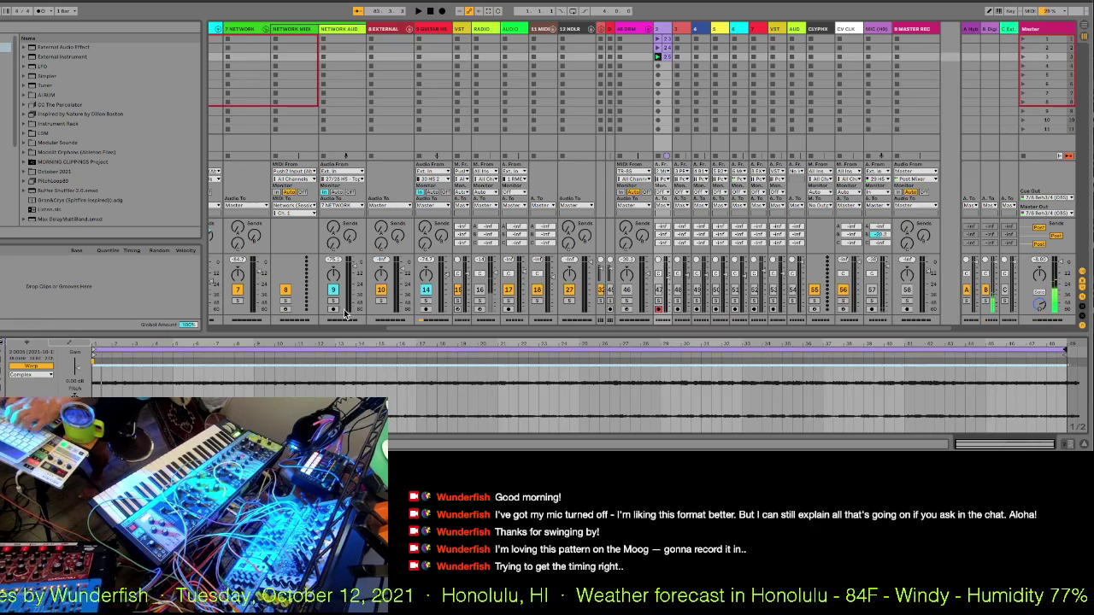
# - Move the two earlier takes to slots 5 and 6, put the third take in slot 1 and activate track 47 to play it
pyautogui.click(671, 41)
pyautogui.moveTo(671, 41)
pyautogui.mouseDown()
pyautogui.moveTo(668, 77)
pyautogui.moveTo(666, 40)
pyautogui.mouseUp()
pyautogui.click(670, 55)
pyautogui.click(656, 40)
pyautogui.click(658, 290)
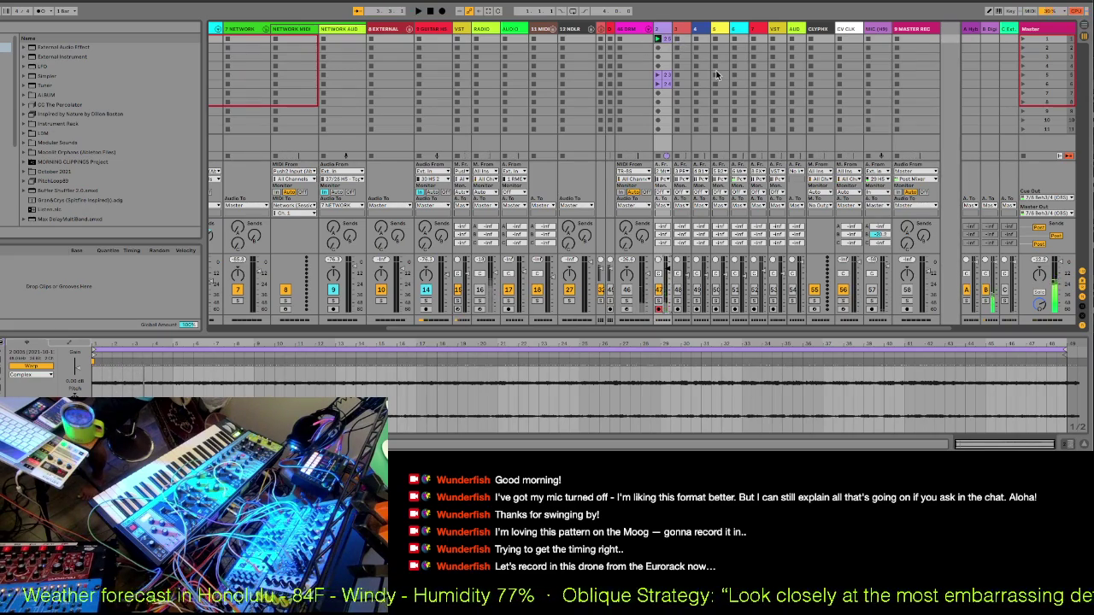
# - Arm audio track 51 and start recording the Eurorack drone into its first clip slot
pyautogui.click(716, 309)
pyautogui.click(734, 309)
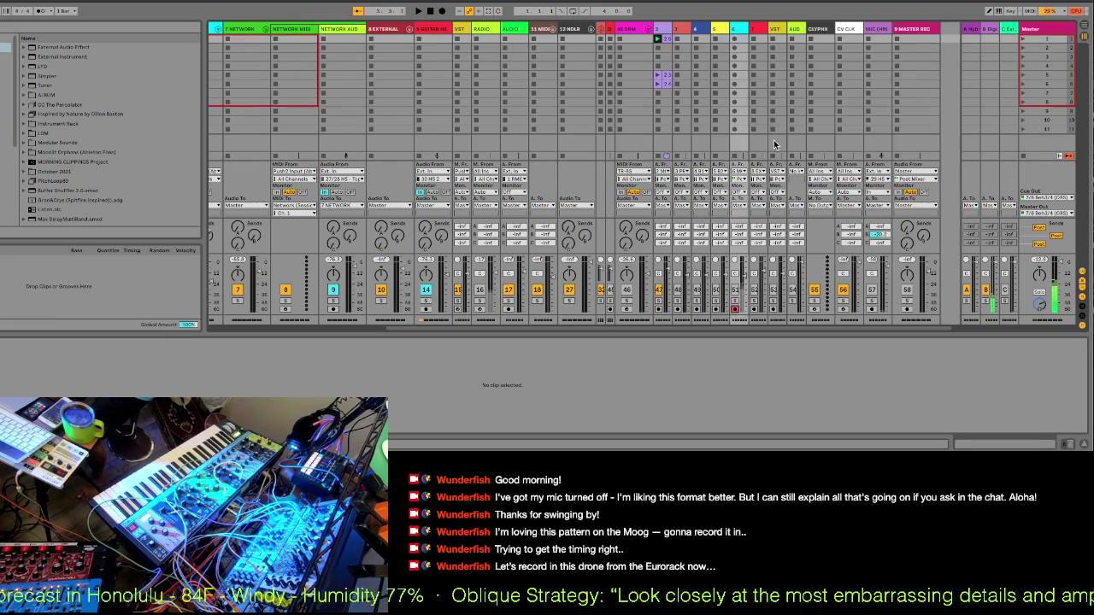
pyautogui.click(733, 40)
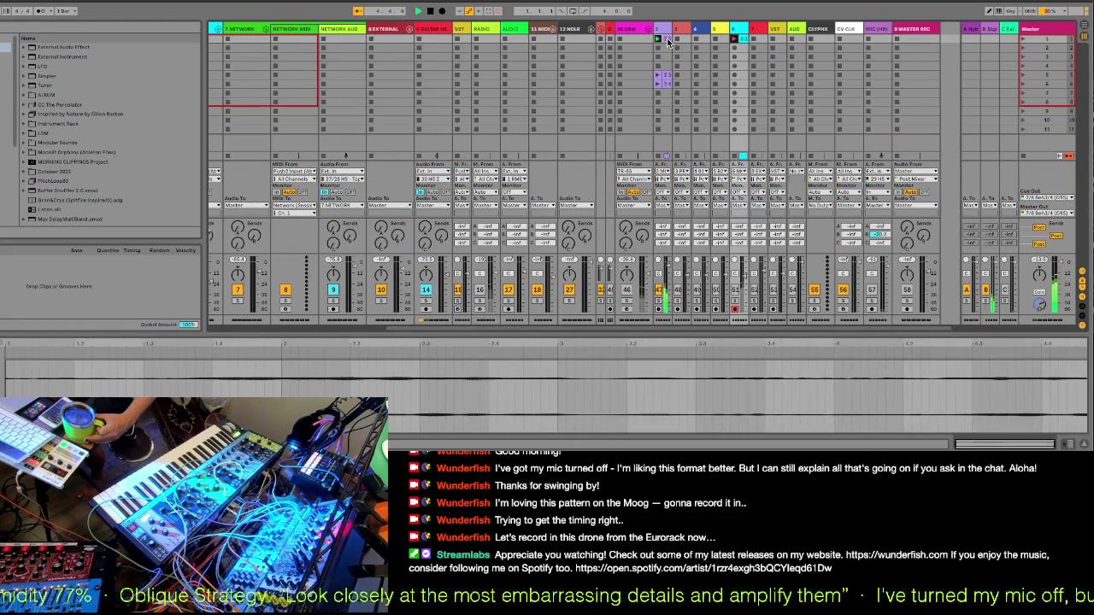
# - Open the Moog clip on track 47, add a warp marker at bar 2 and apply Warp 118.00 BPM From Here
pyautogui.click(669, 41)
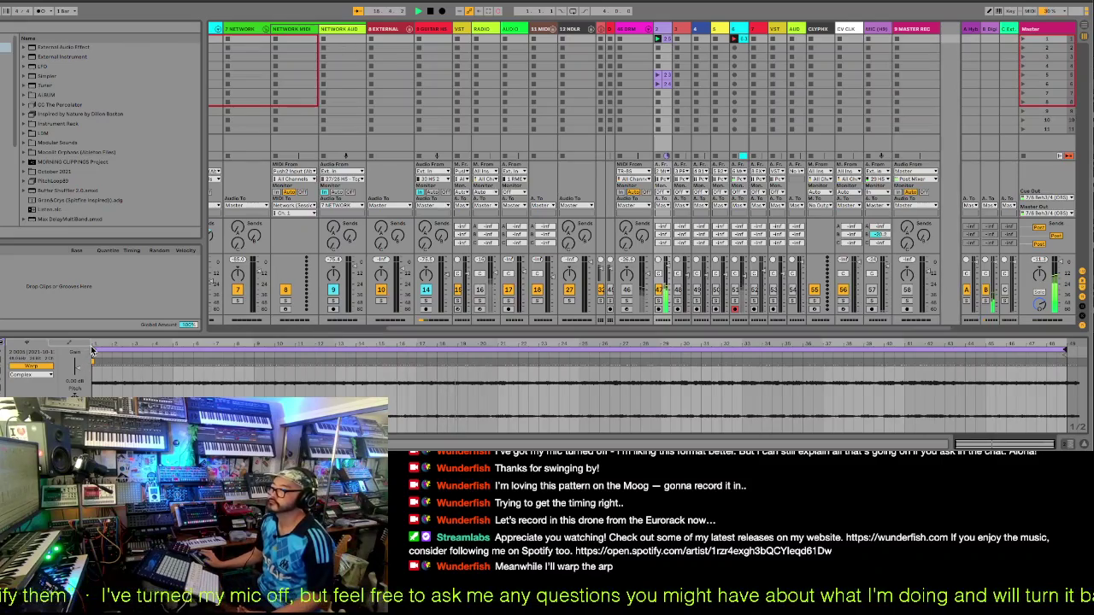
pyautogui.moveTo(94, 347); pyautogui.dragTo(75, 402)
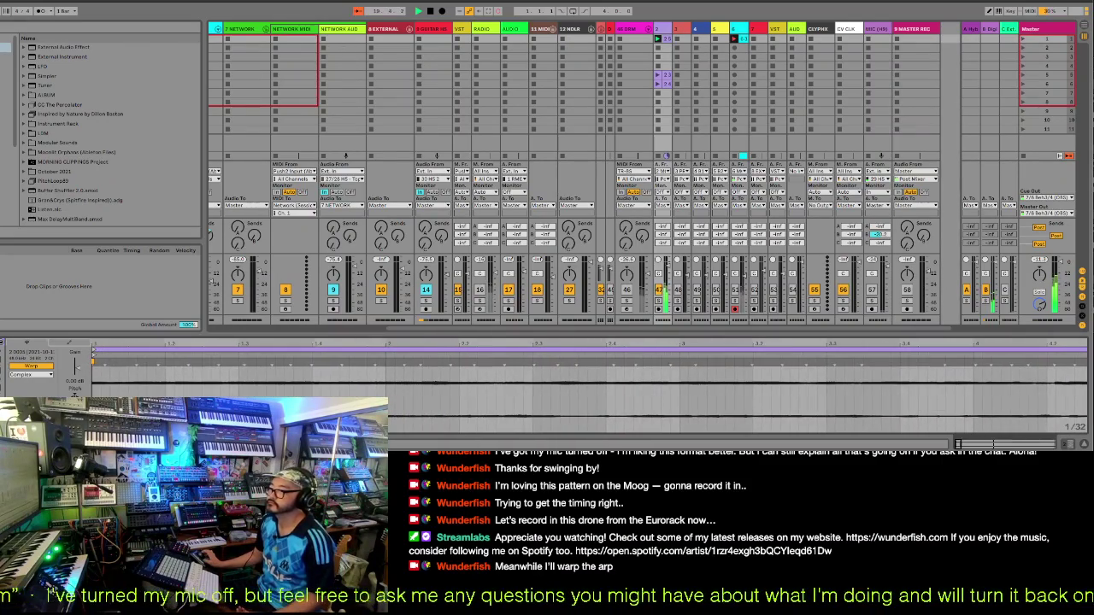
pyautogui.doubleClick(383, 364)
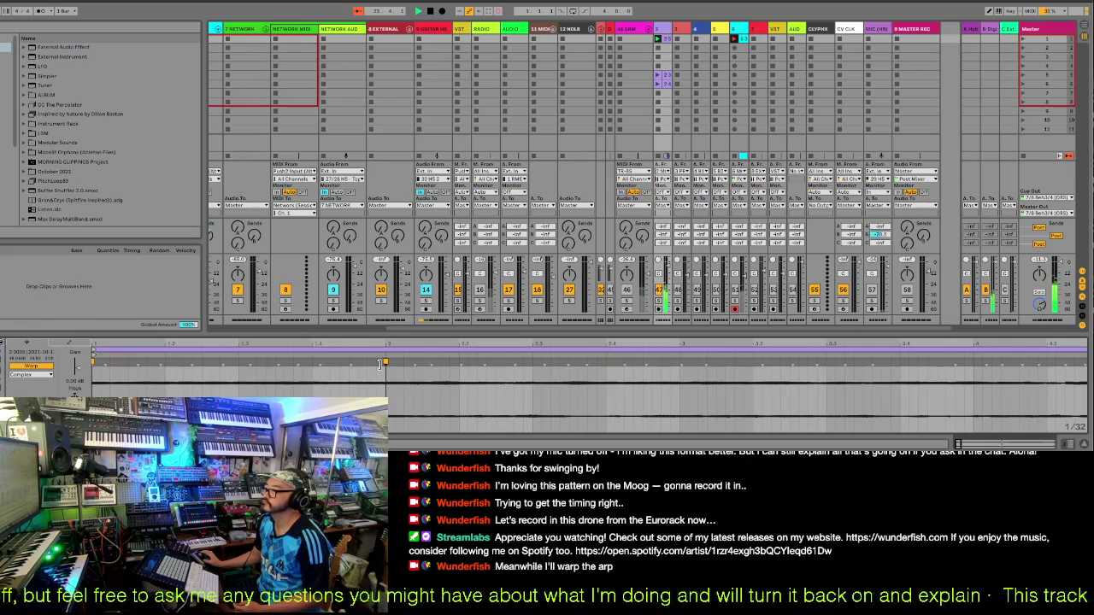
pyautogui.rightClick(383, 363)
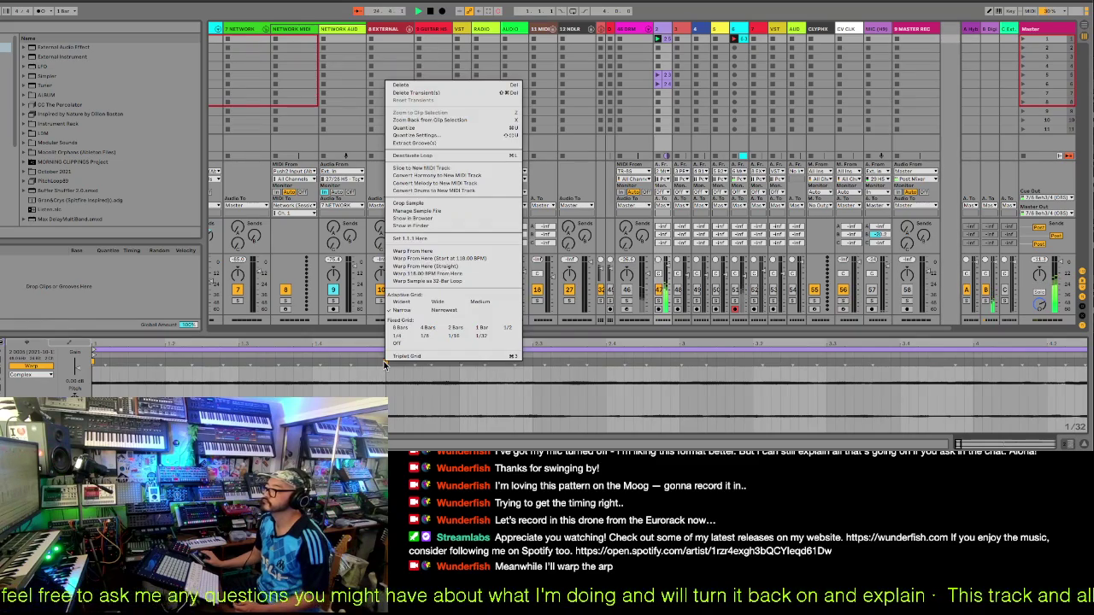
pyautogui.click(458, 273)
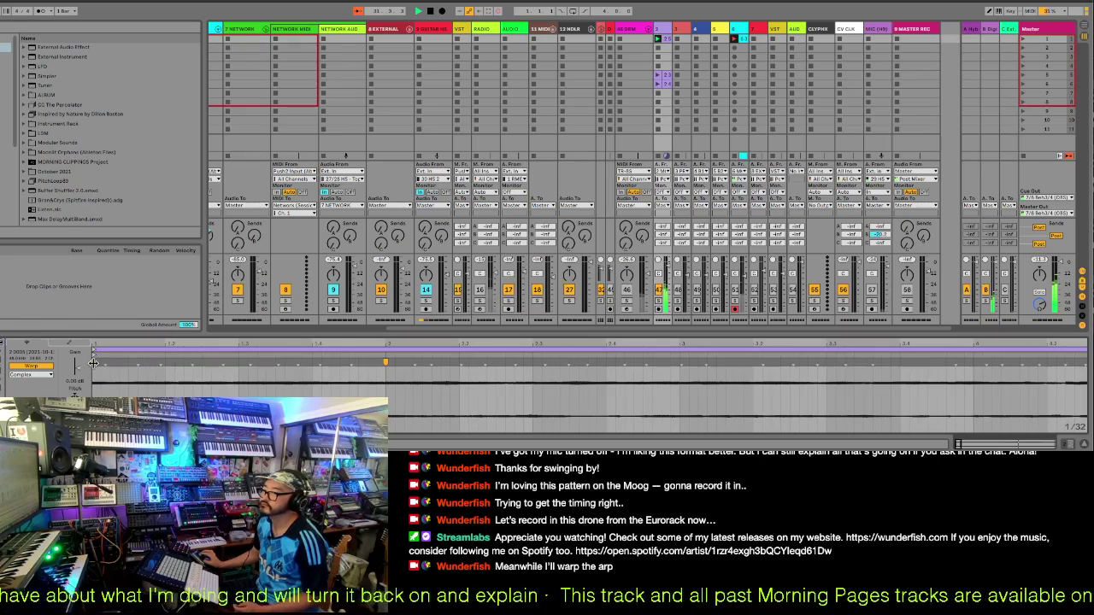
# - Set 1.1.1 at the Moog clip's start and apply Warp 118.00 BPM From Here just after it
pyautogui.rightClick(95, 359)
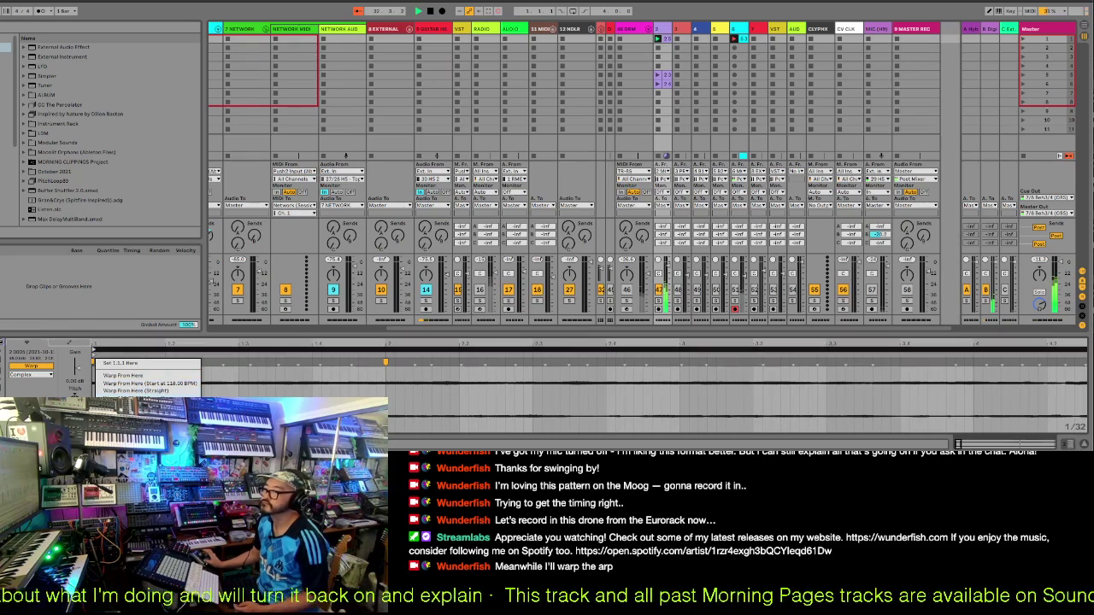
pyautogui.click(119, 363)
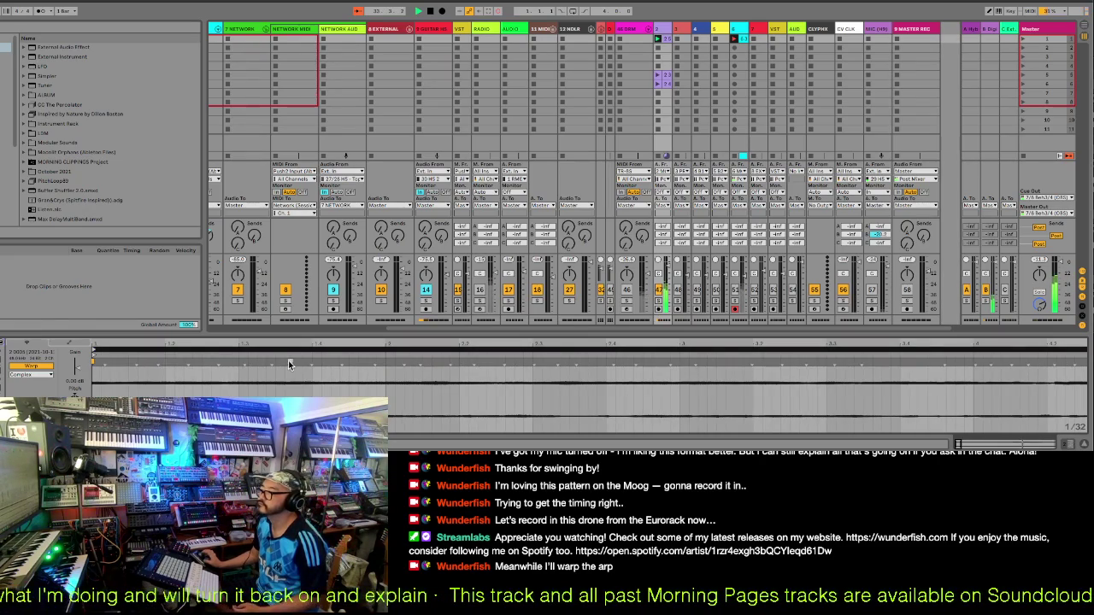
pyautogui.rightClick(105, 368)
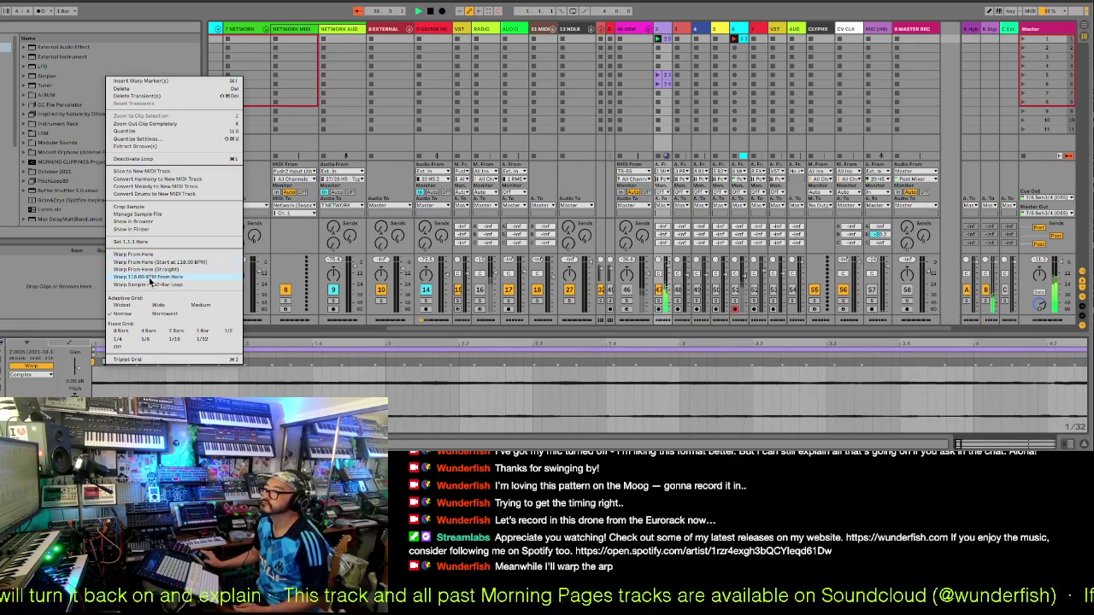
pyautogui.click(149, 278)
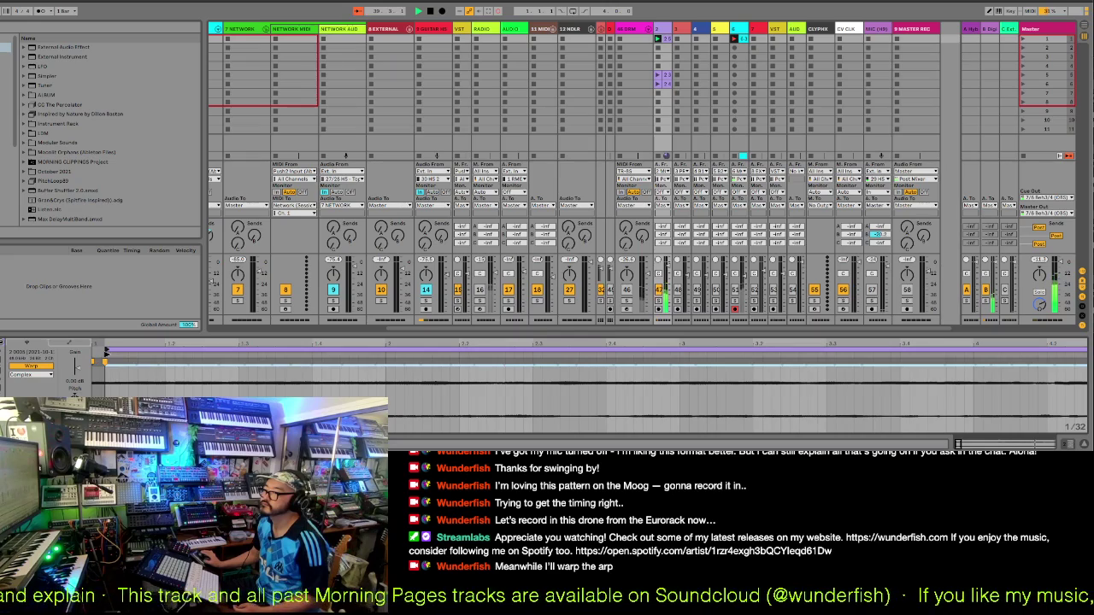
# - Try to set 1.1.1 at the second warp marker near the start of the Moog clip
pyautogui.rightClick(106, 358)
pyautogui.click(119, 362)
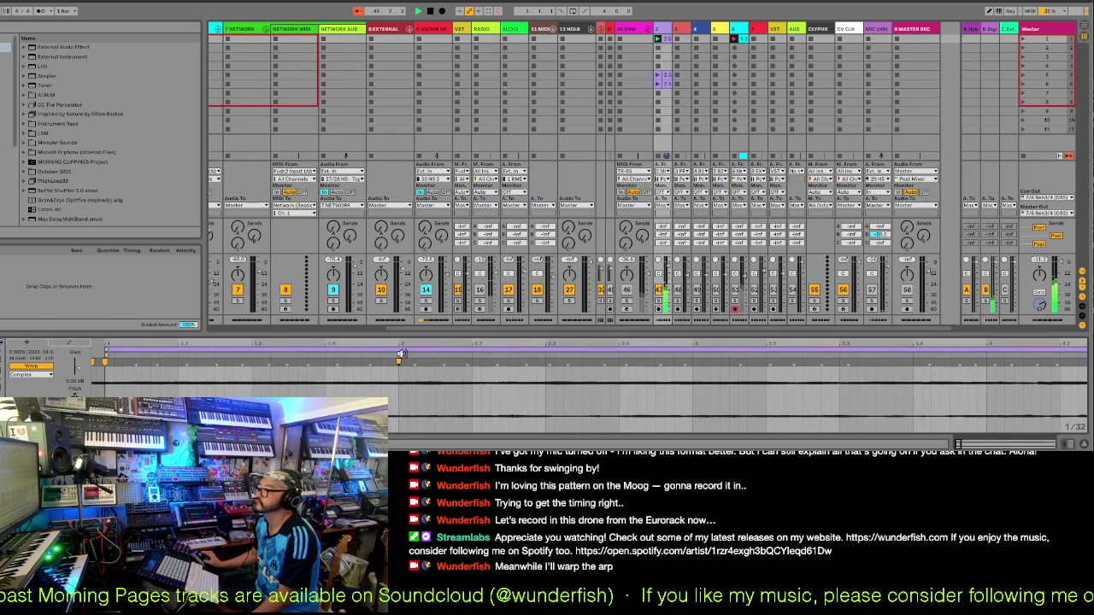
pyautogui.moveTo(404, 344); pyautogui.dragTo(922, 312)
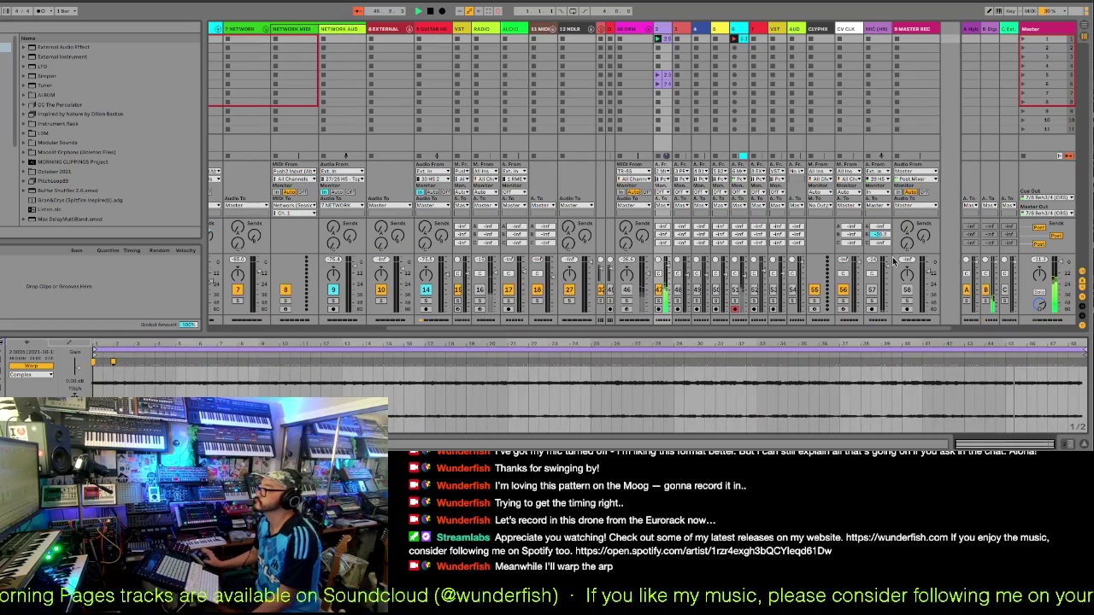
pyautogui.moveTo(683, 343)
pyautogui.mouseDown()
pyautogui.moveTo(684, 385)
pyautogui.moveTo(683, 334)
pyautogui.mouseUp()
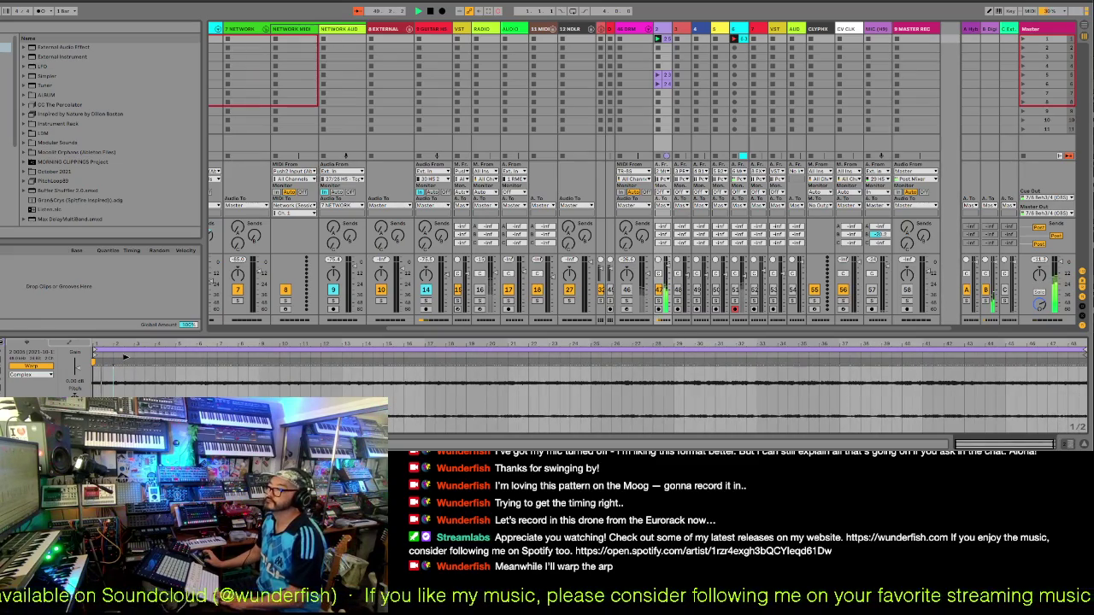
# - Add a warp marker just before bar 2 of the Moog clip, align it to bar 2 and apply Warp 118.00 BPM From Here
pyautogui.moveTo(103, 348); pyautogui.dragTo(103, 399)
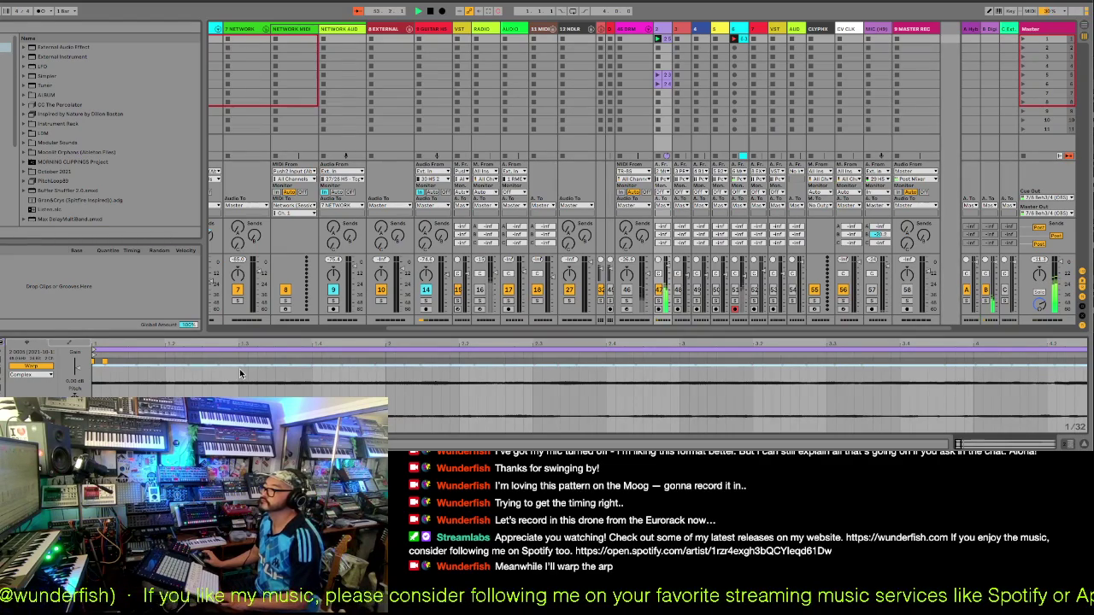
pyautogui.doubleClick(374, 363)
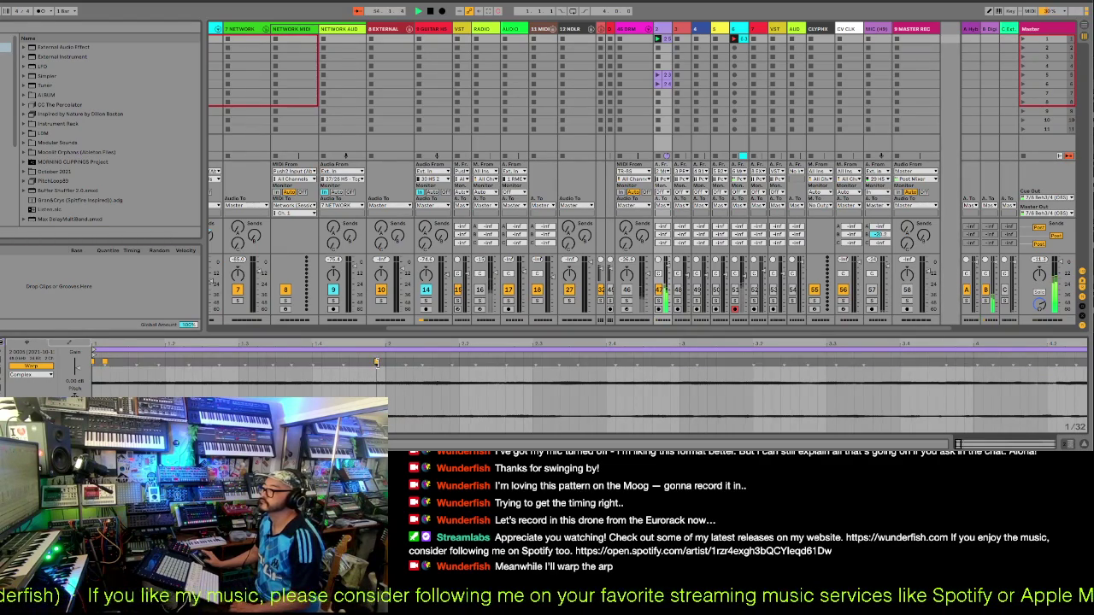
pyautogui.moveTo(377, 362); pyautogui.dragTo(384, 363)
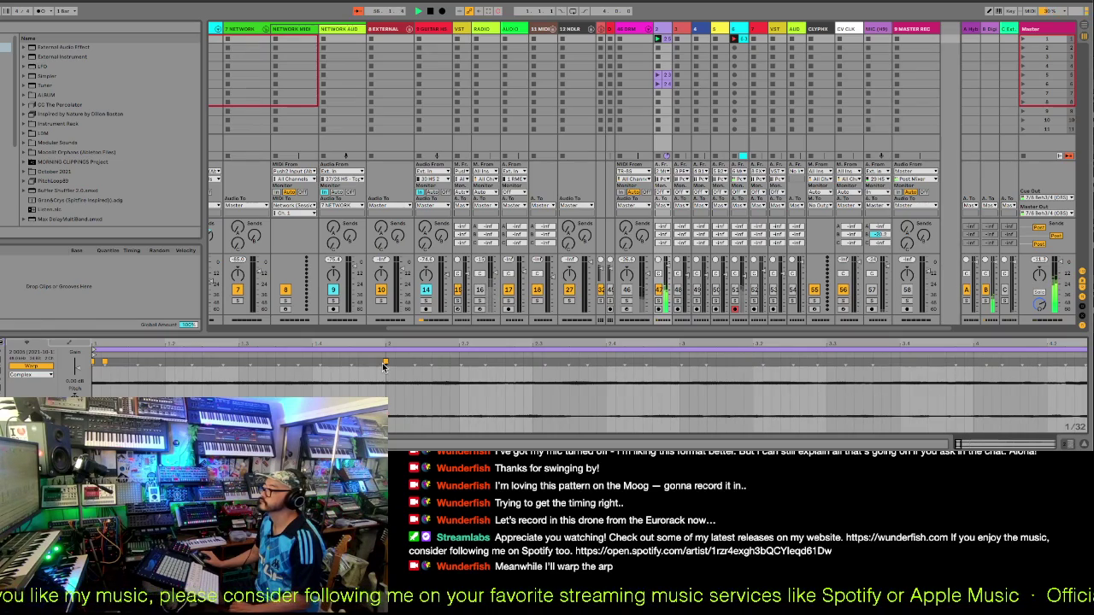
pyautogui.rightClick(383, 364)
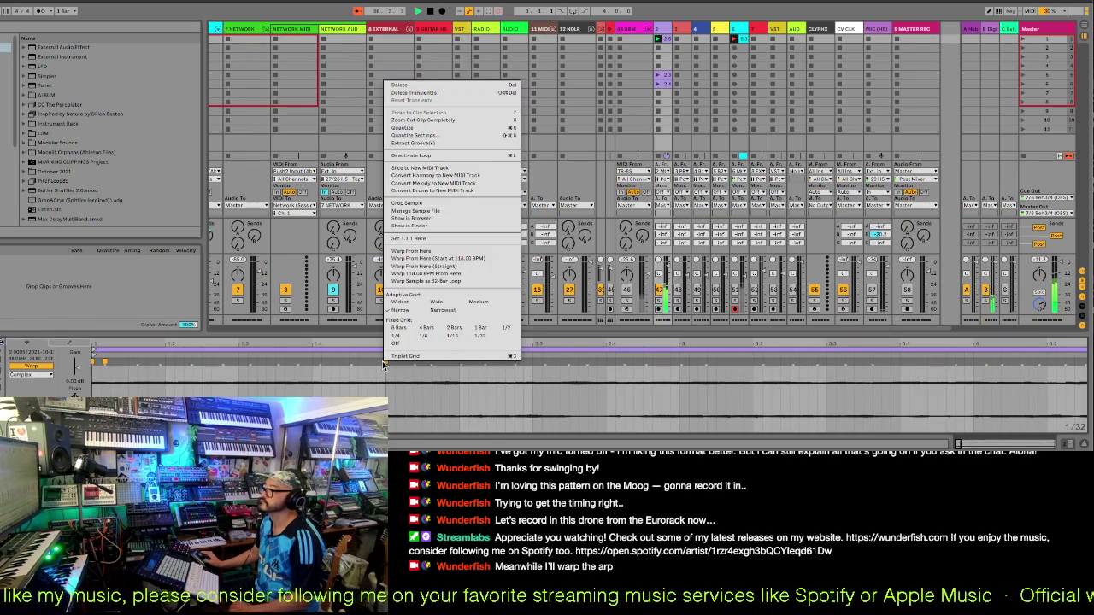
pyautogui.click(437, 275)
pyautogui.moveTo(505, 344); pyautogui.dragTo(506, 307)
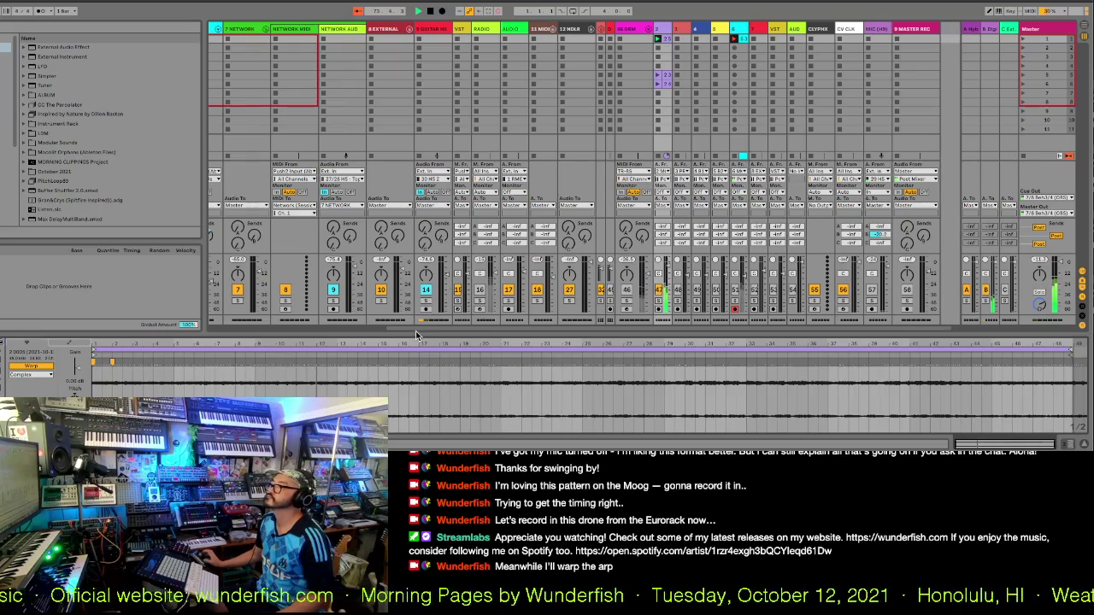
pyautogui.moveTo(415, 329); pyautogui.dragTo(299, 327)
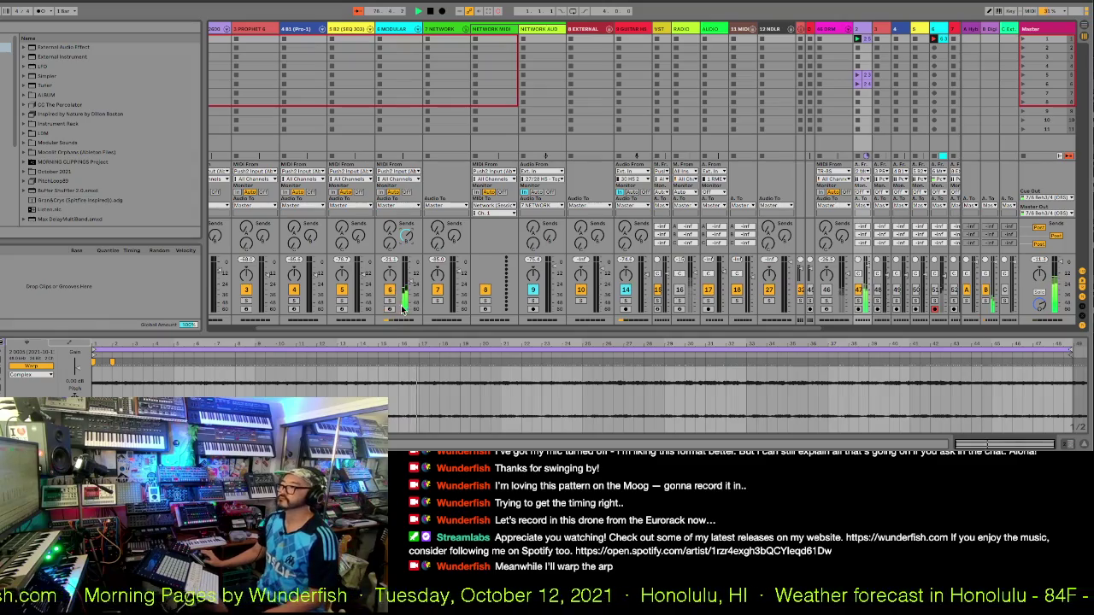
pyautogui.hscroll(5, 564, 162)
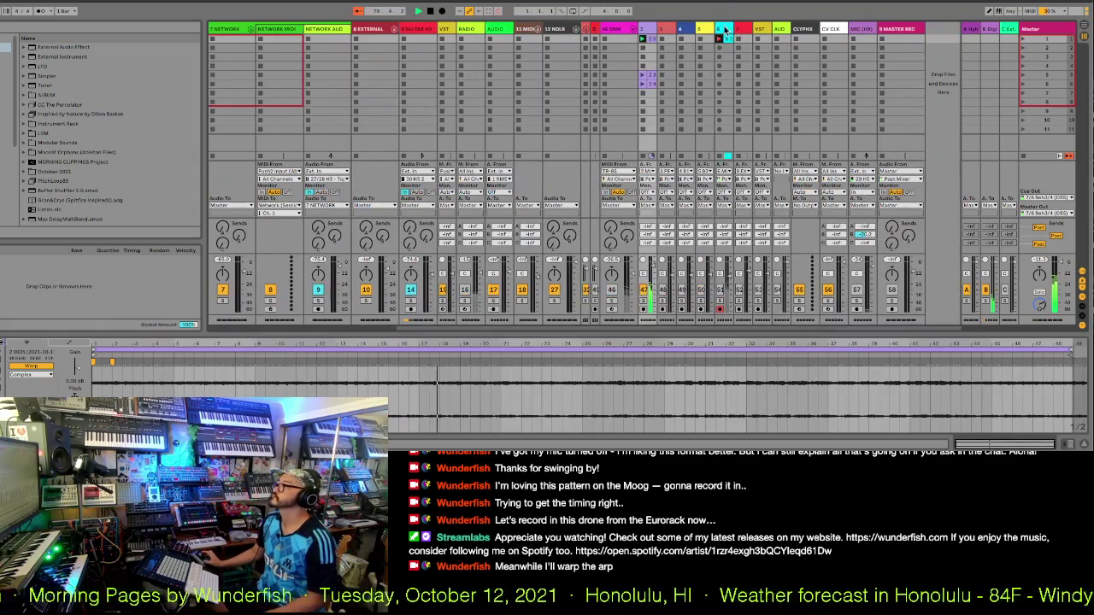
# - End the drone recording in the first slot of track 51 and deactivate the 6 MODULAR track
pyautogui.click(724, 40)
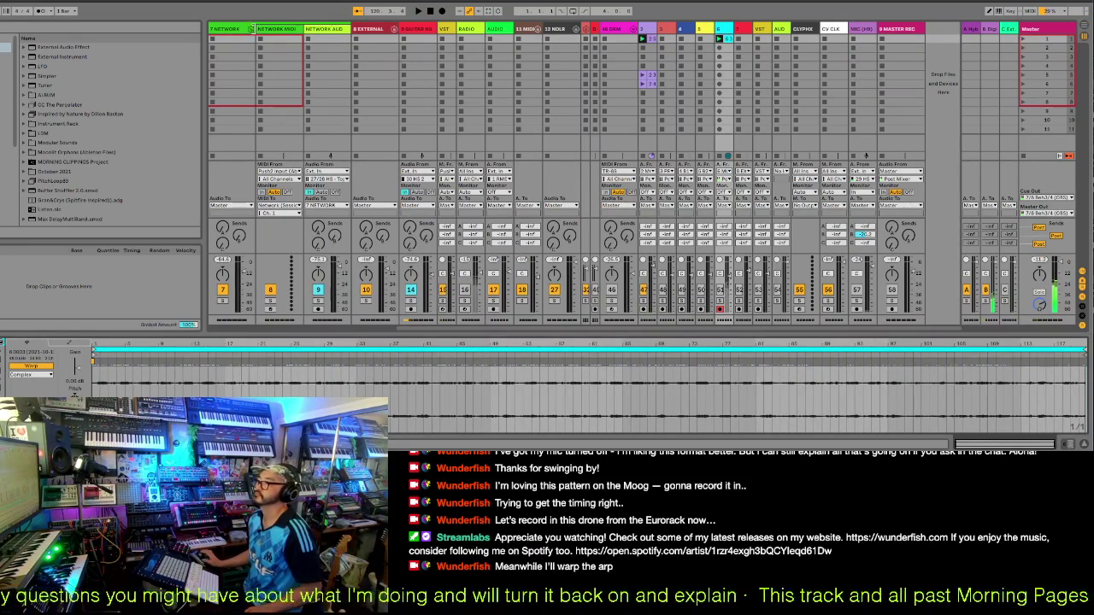
pyautogui.click(251, 29)
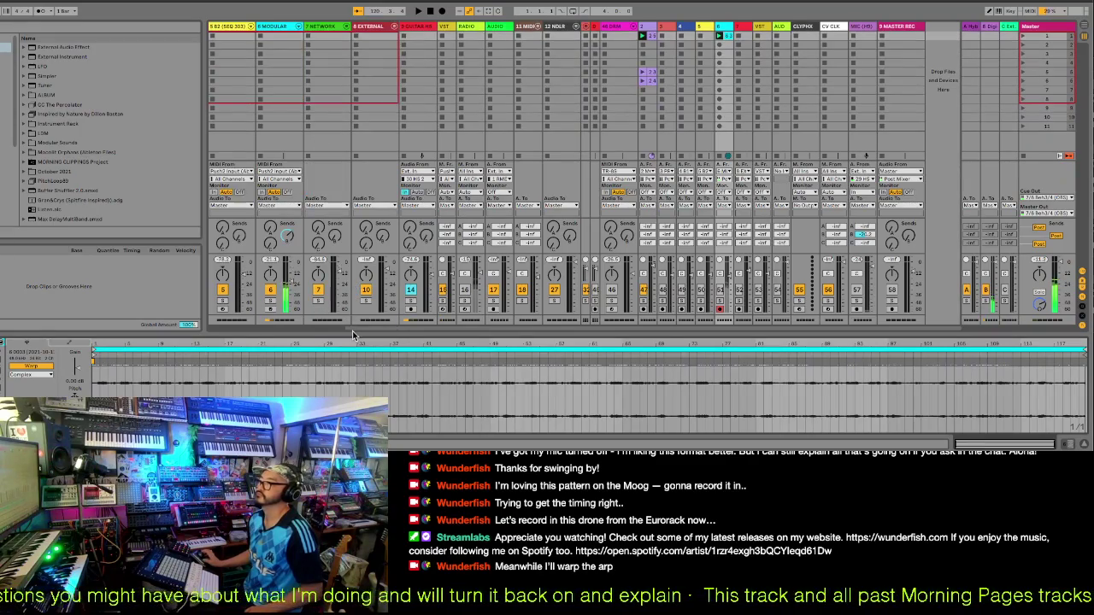
pyautogui.moveTo(354, 328); pyautogui.dragTo(265, 327)
pyautogui.click(371, 292)
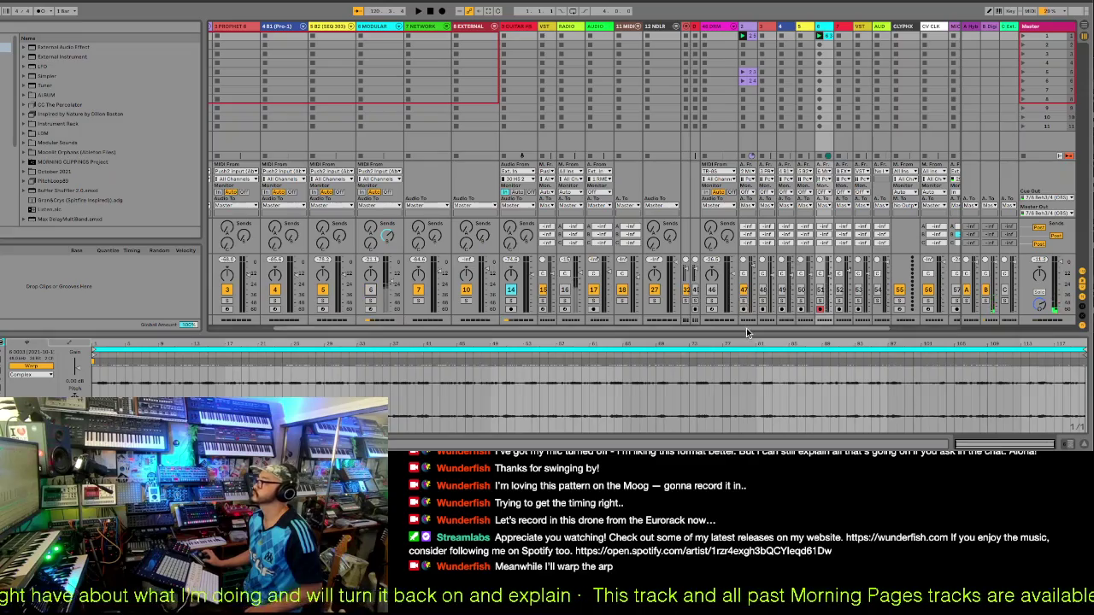
pyautogui.moveTo(747, 328); pyautogui.dragTo(789, 332)
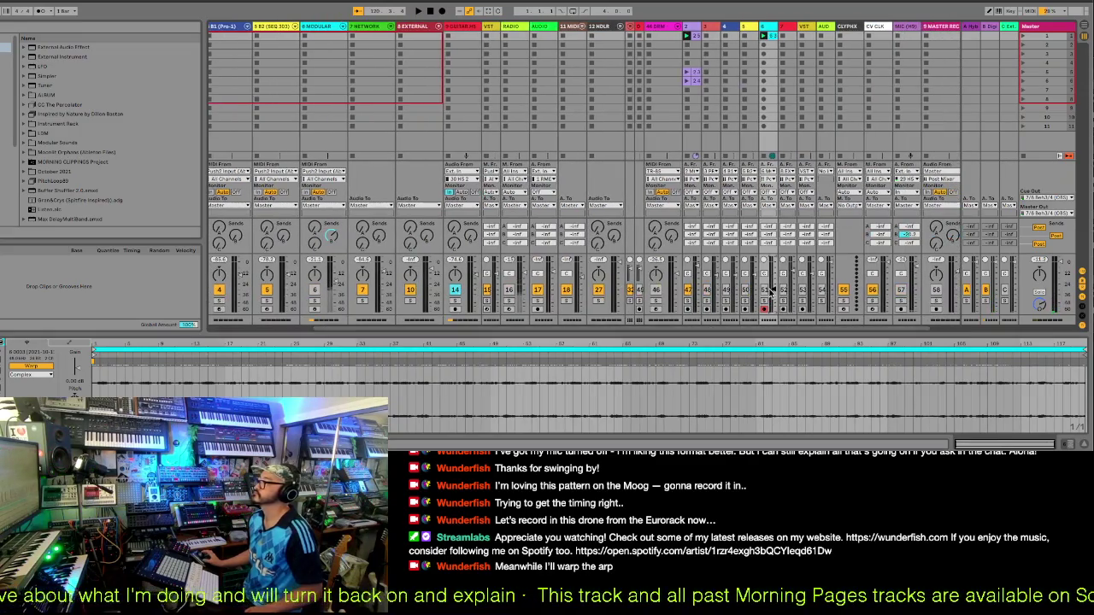
# - Activate track 51, start playback and solo the track to hear the drone clip alone
pyautogui.click(769, 291)
pyautogui.press('space')
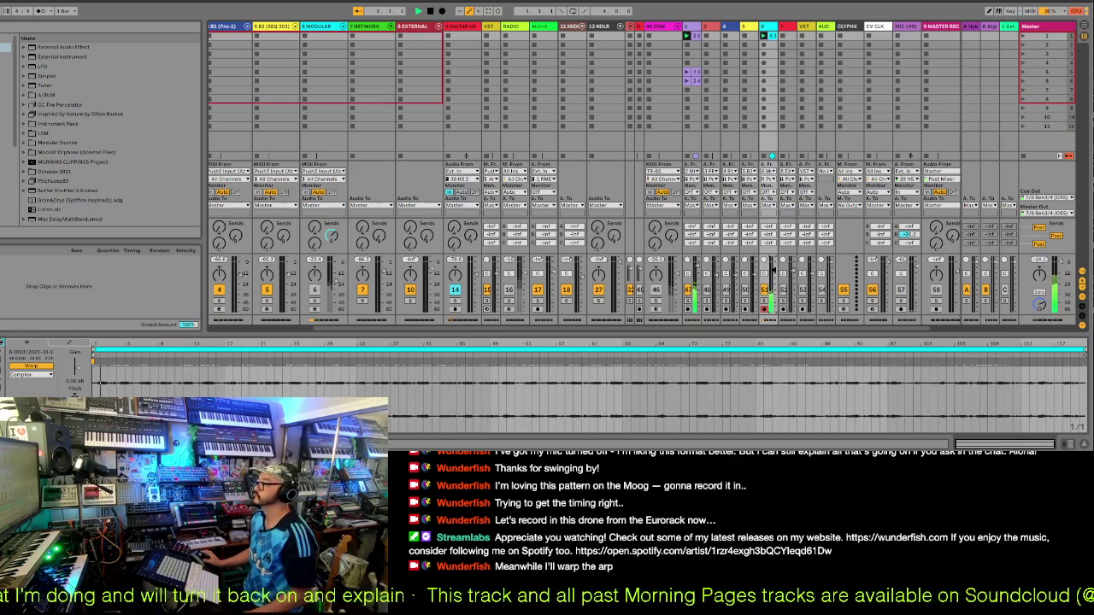
pyautogui.click(763, 304)
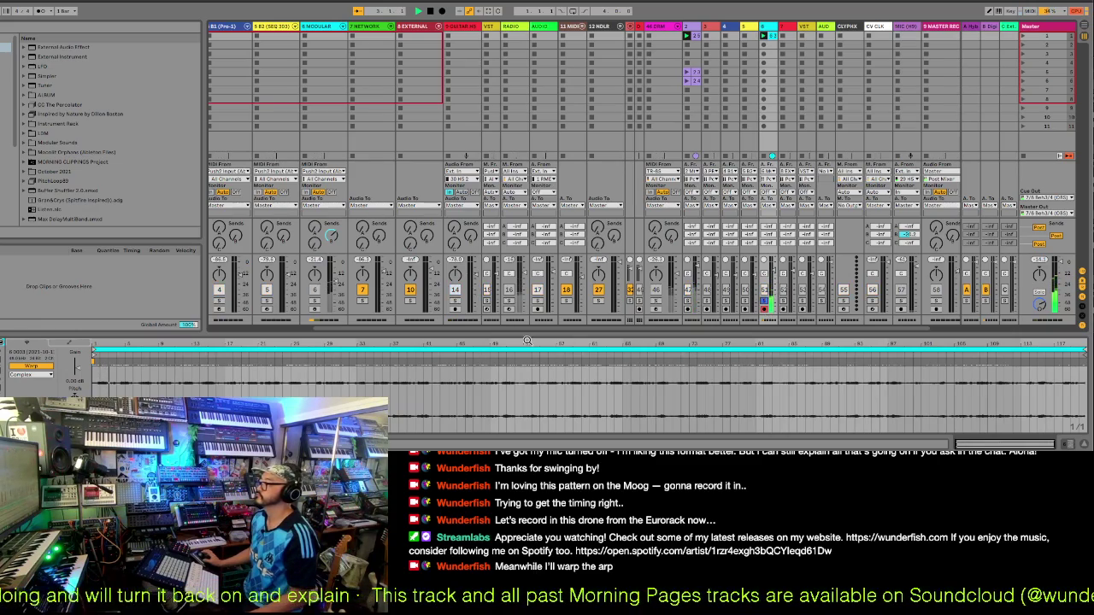
# - Trim the drone clip's loop to start at about bar 65 and end slightly earlier, and raise track 51's send B
pyautogui.moveTo(94, 352); pyautogui.dragTo(434, 365)
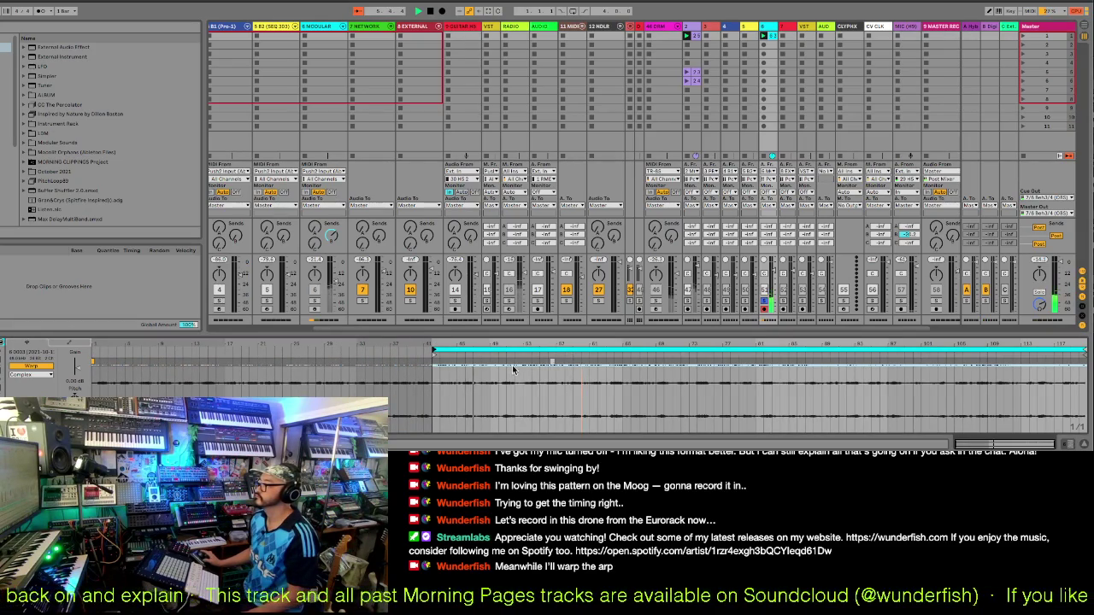
pyautogui.moveTo(434, 350); pyautogui.dragTo(632, 352)
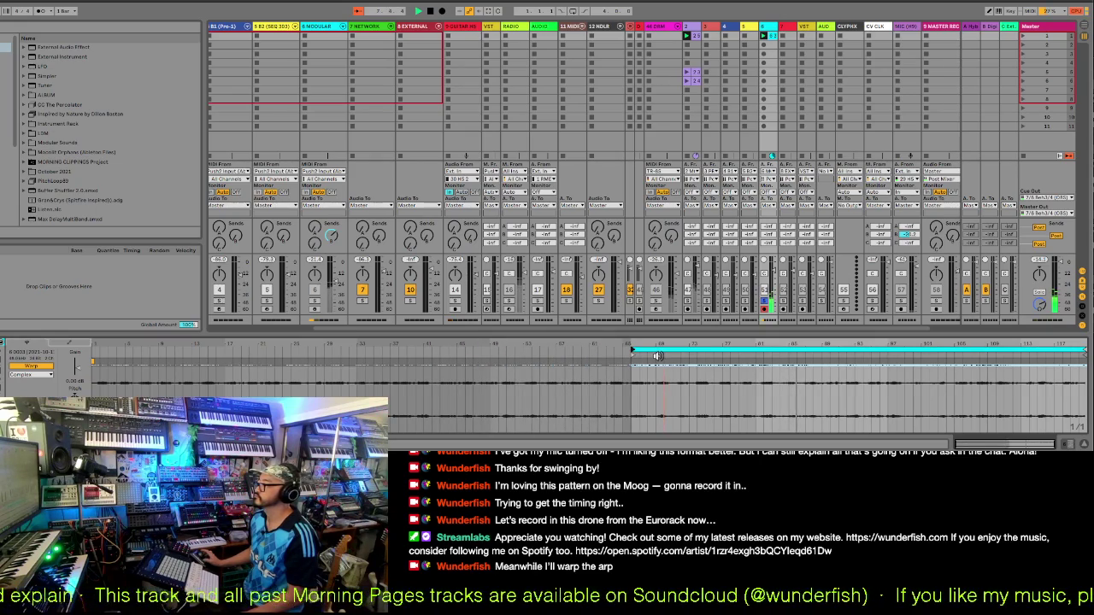
pyautogui.moveTo(632, 351); pyautogui.dragTo(625, 353)
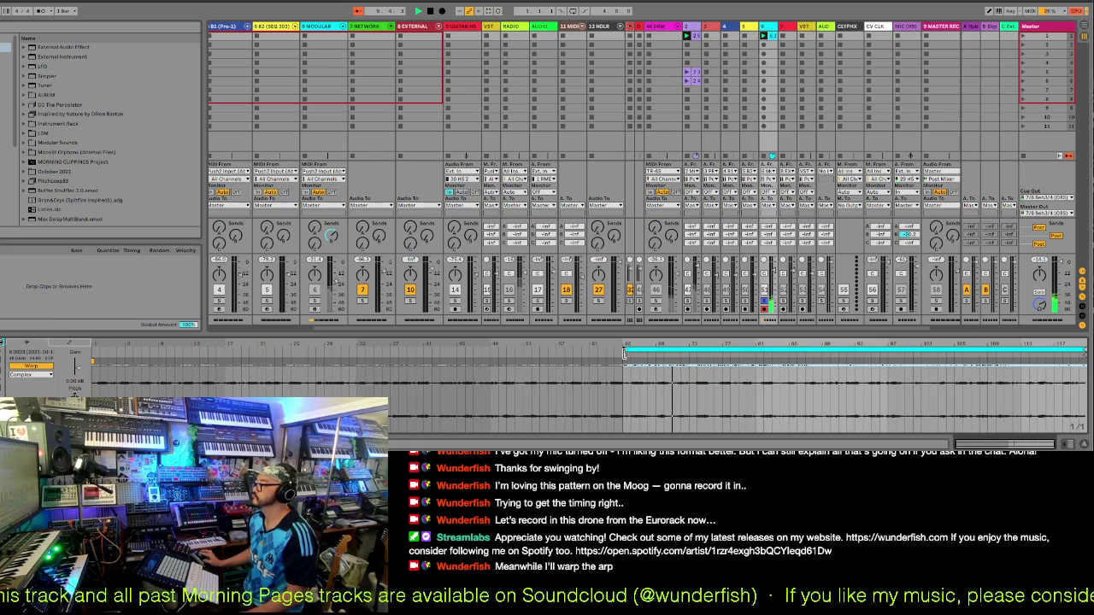
pyautogui.moveTo(1088, 342); pyautogui.dragTo(1066, 354)
pyautogui.moveTo(635, 340); pyautogui.dragTo(773, 233)
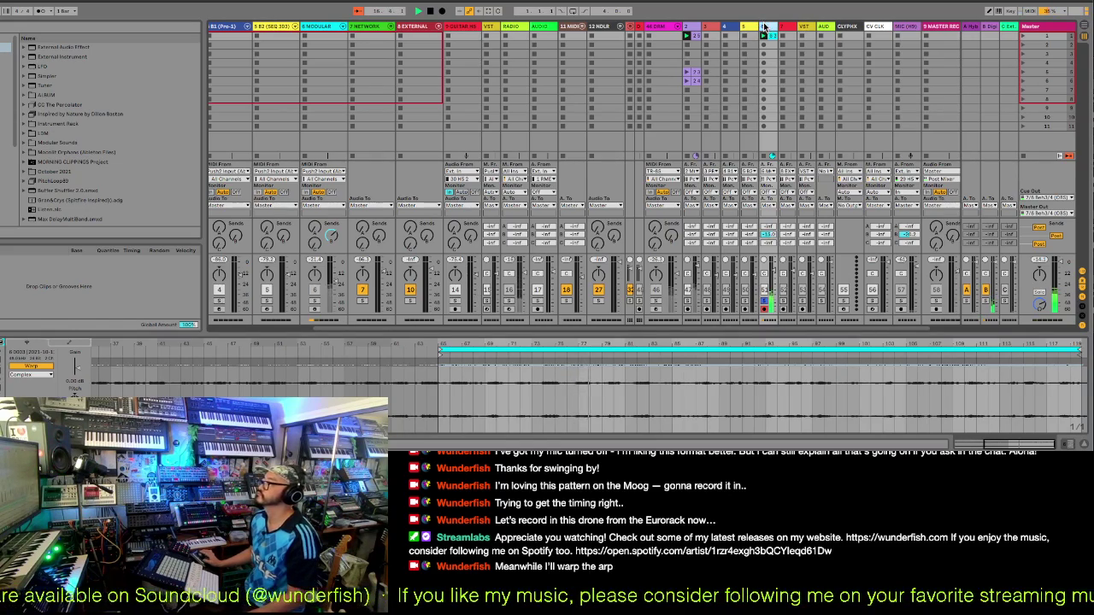
# - Find the Reverb audio effect in the browser and load it onto track 51
pyautogui.click(765, 28)
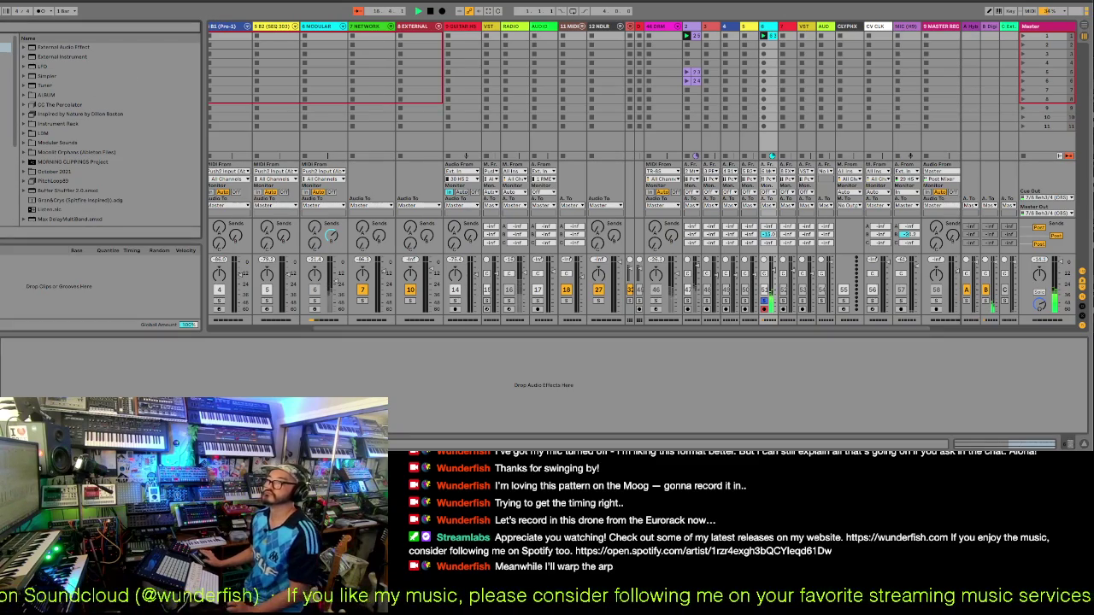
pyautogui.hotkey('ctrl', 'f')
pyautogui.write('arp')
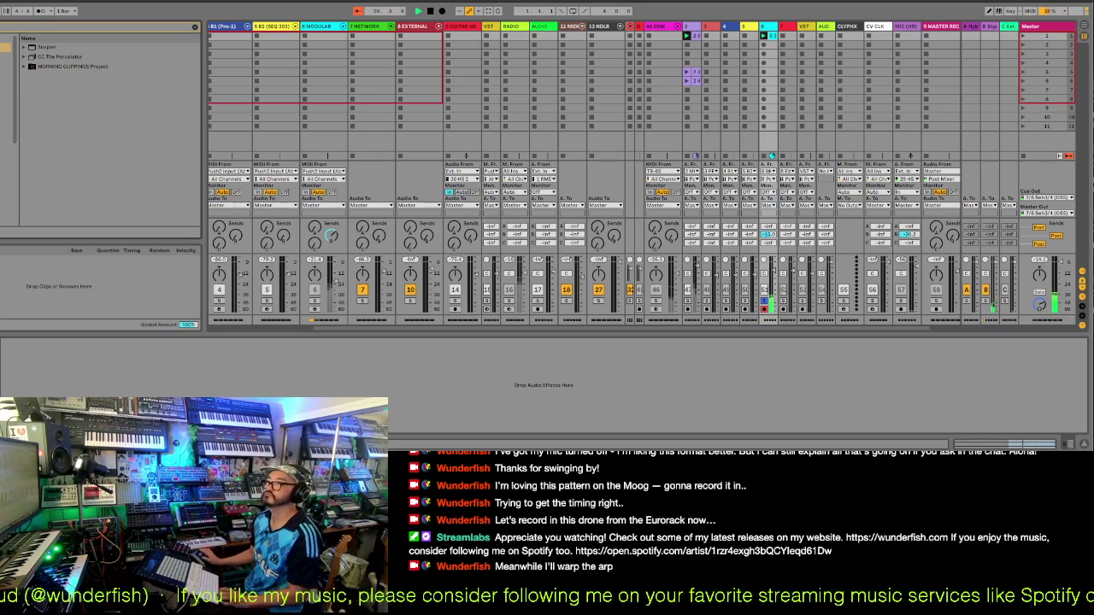
pyautogui.click(35, 56)
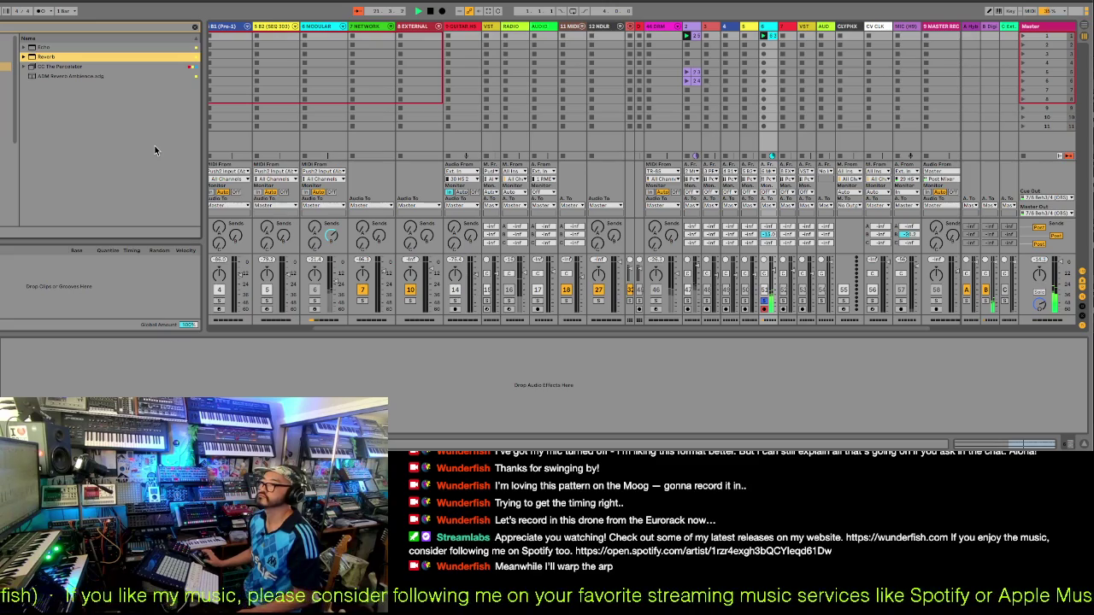
pyautogui.press('Return')
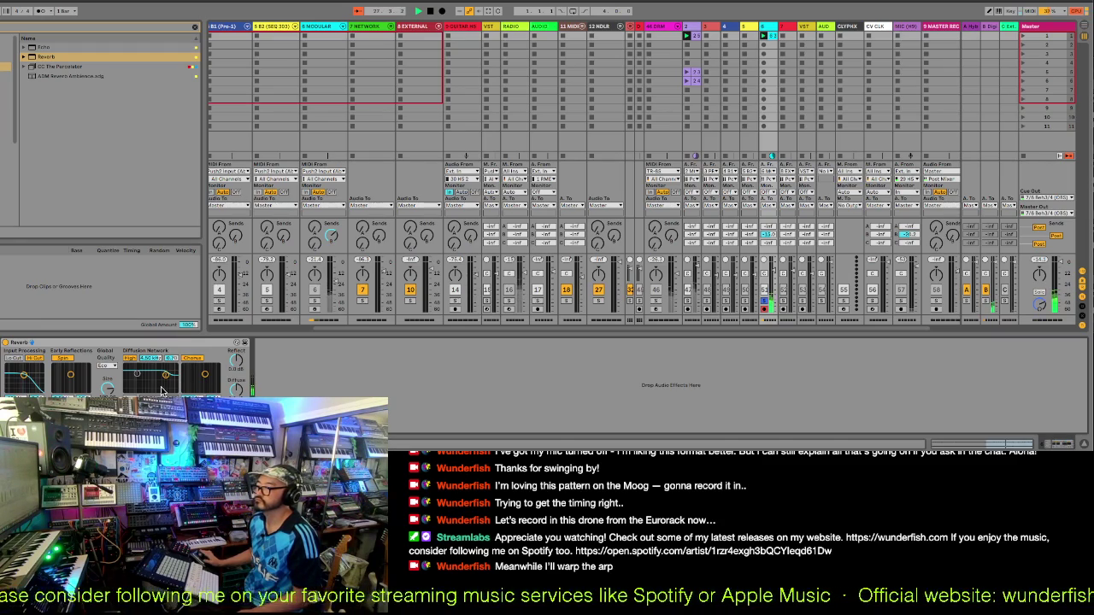
# - Shape track 51's Reverb by adjusting the diffusion network and input filter, switching Hi Cut off and adjusting the early reflections
pyautogui.moveTo(168, 380); pyautogui.dragTo(137, 372)
pyautogui.moveTo(38, 383)
pyautogui.mouseDown()
pyautogui.moveTo(17, 364)
pyautogui.moveTo(26, 369)
pyautogui.mouseUp()
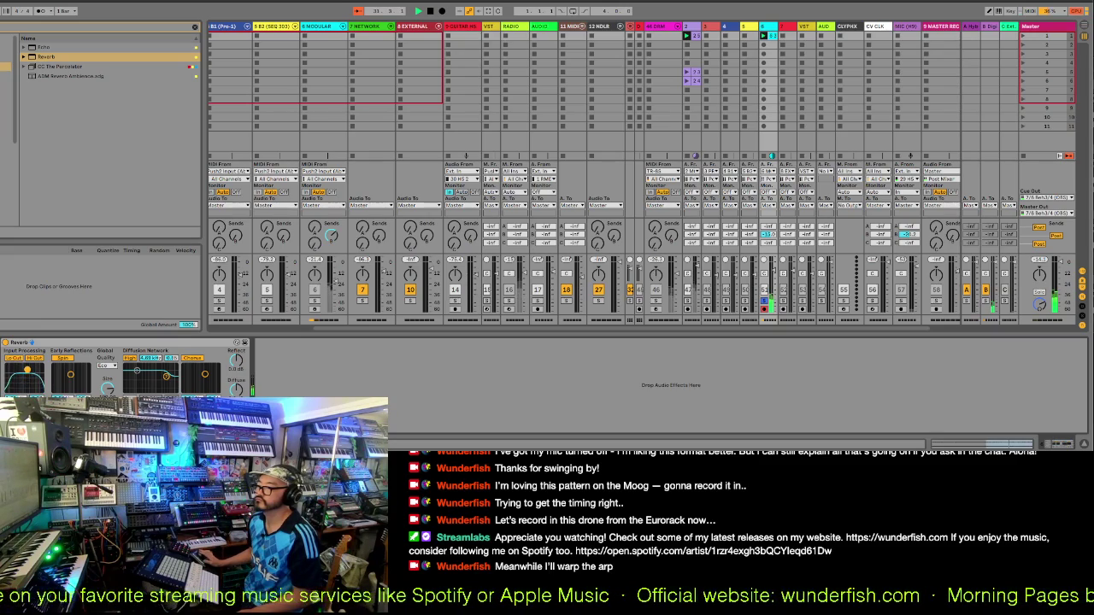
pyautogui.click(36, 359)
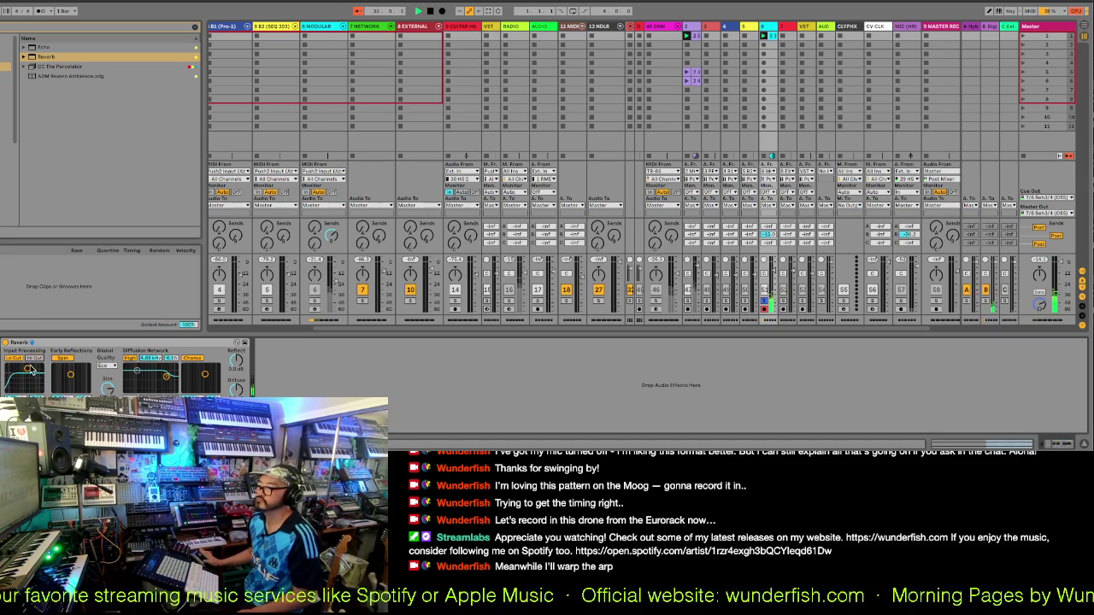
pyautogui.moveTo(72, 377); pyautogui.dragTo(72, 373)
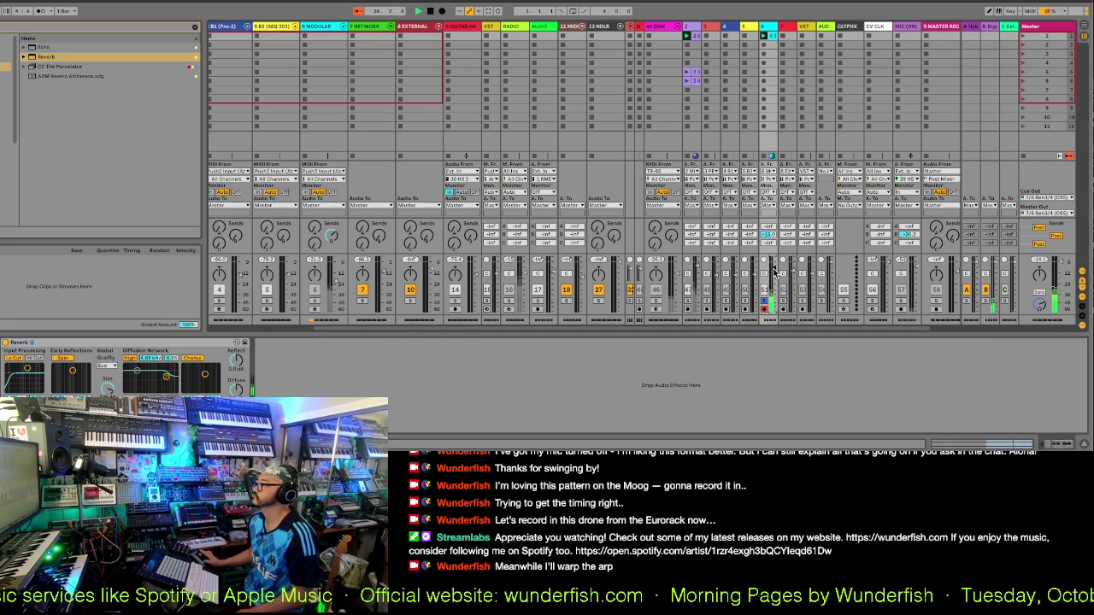
# - Open the drone clip on track 51 and adjust its gain
pyautogui.click(774, 37)
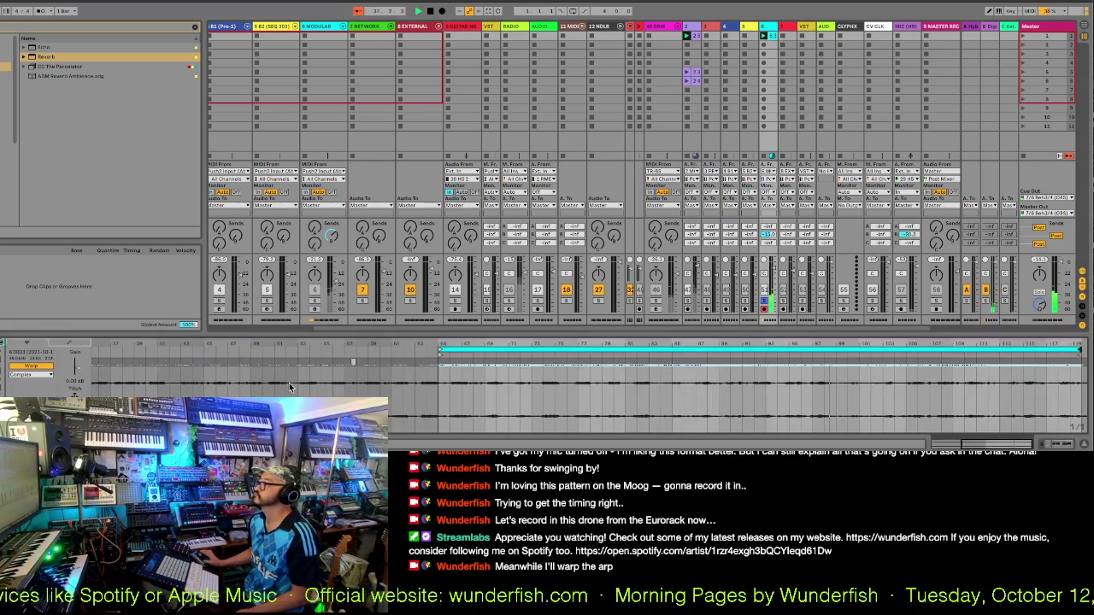
pyautogui.moveTo(75, 369); pyautogui.dragTo(76, 365)
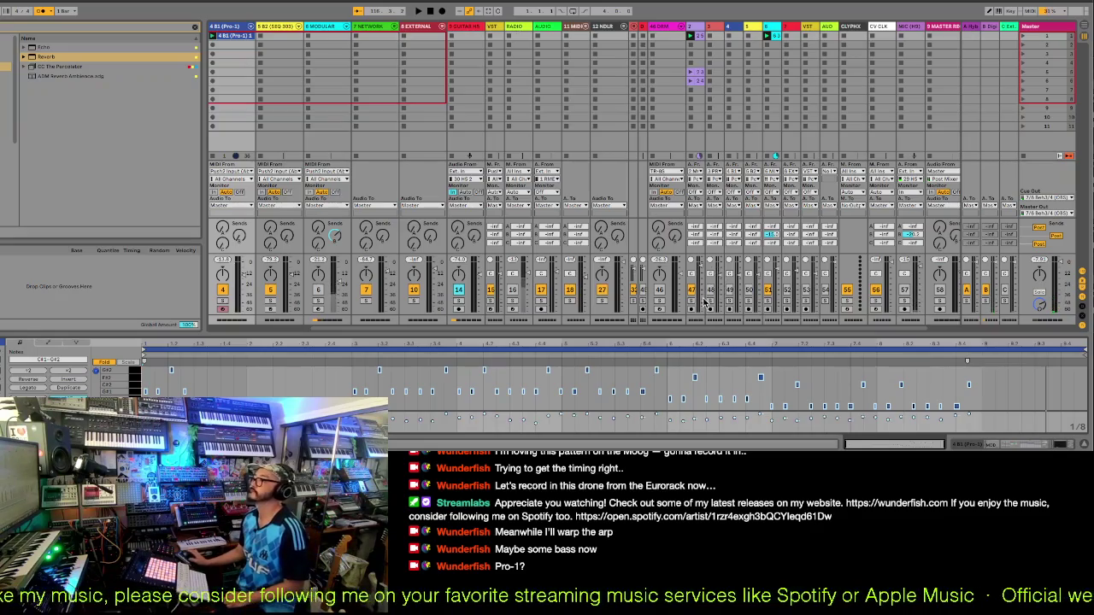
# - In an enlarged note editor for the 1 DRM clip, draw TR-8S BD kicks on all four beats of the bar
pyautogui.hscroll(-3, 258, 81)
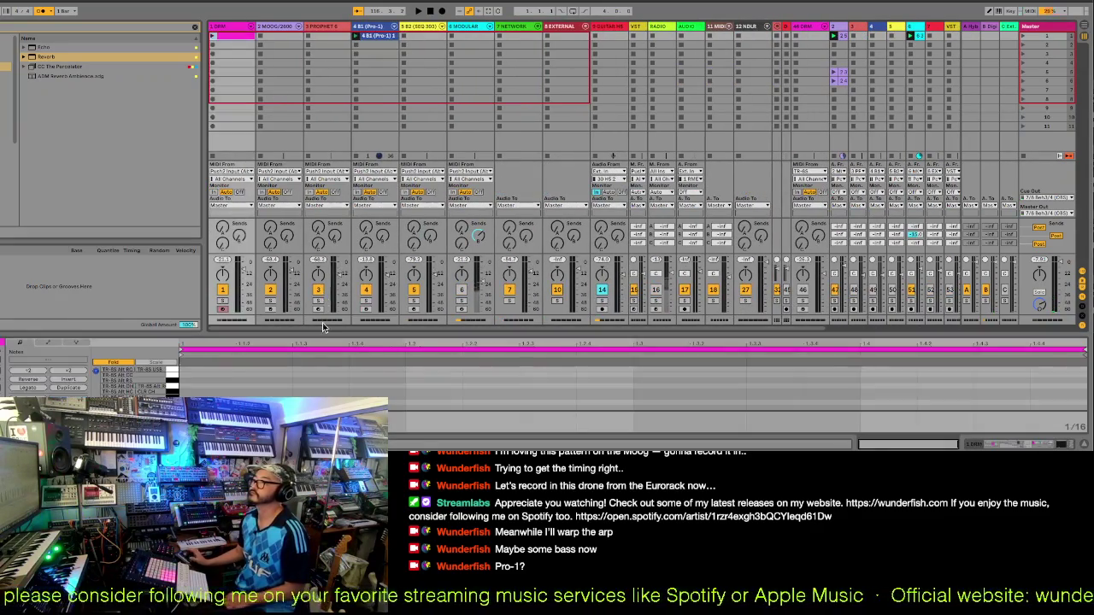
pyautogui.moveTo(322, 334); pyautogui.dragTo(224, 89)
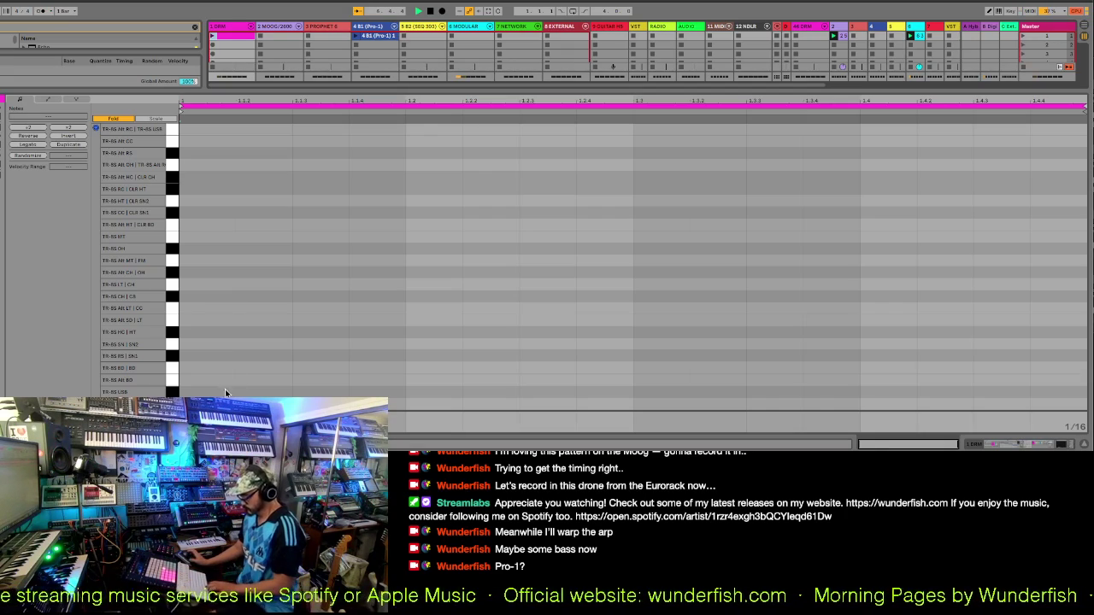
pyautogui.click(205, 367)
pyautogui.click(432, 367)
pyautogui.click(662, 368)
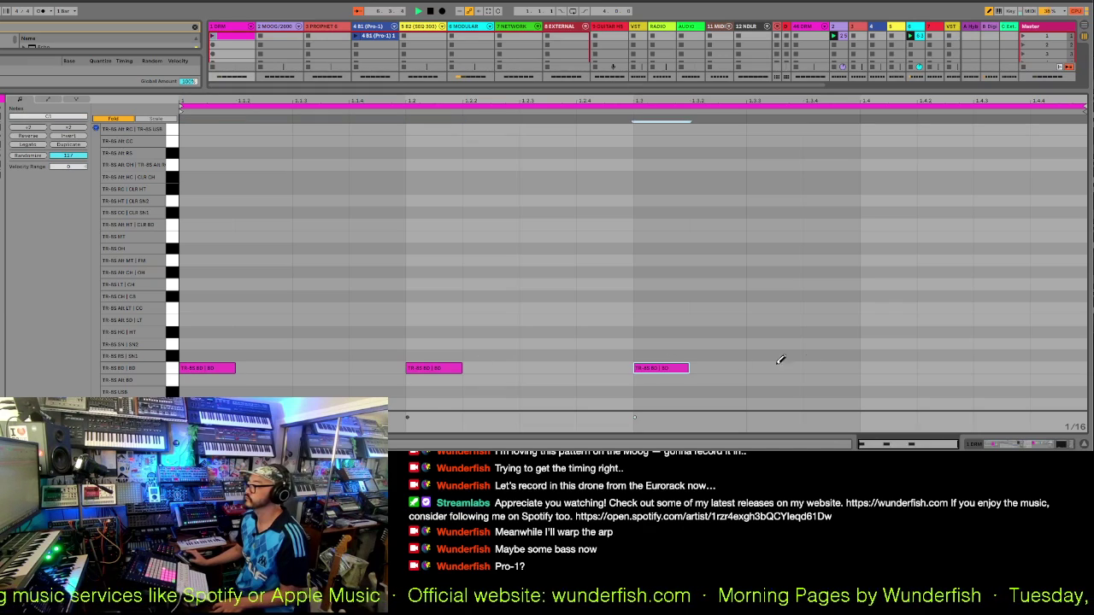
pyautogui.click(892, 368)
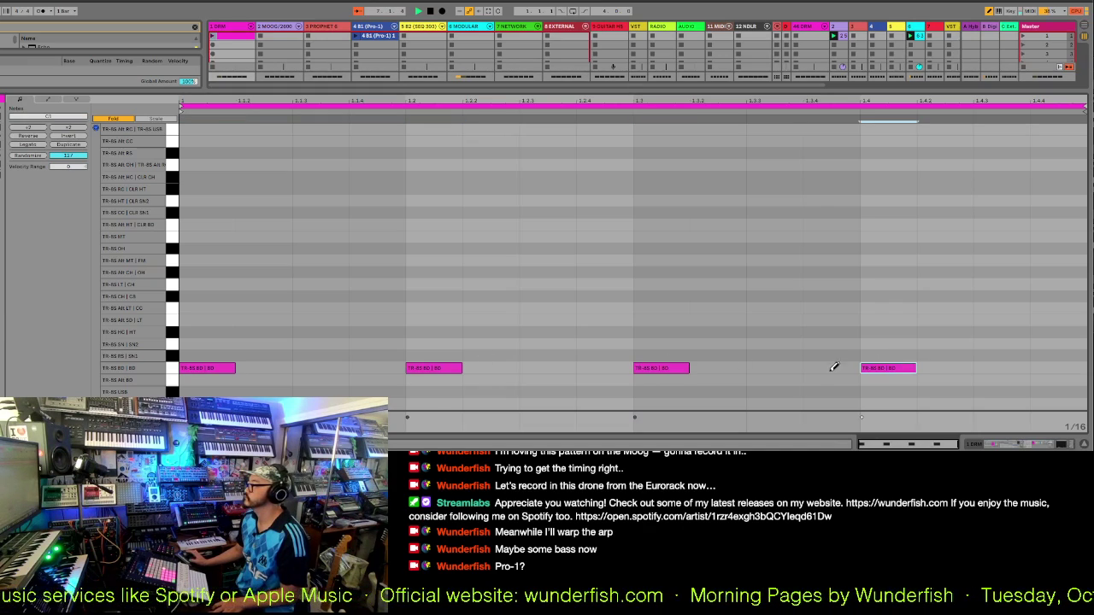
# - Draw TR-8S SN snare hits on beats 2 and 4 and launch the 1 DRM clip
pyautogui.click(433, 342)
pyautogui.click(880, 342)
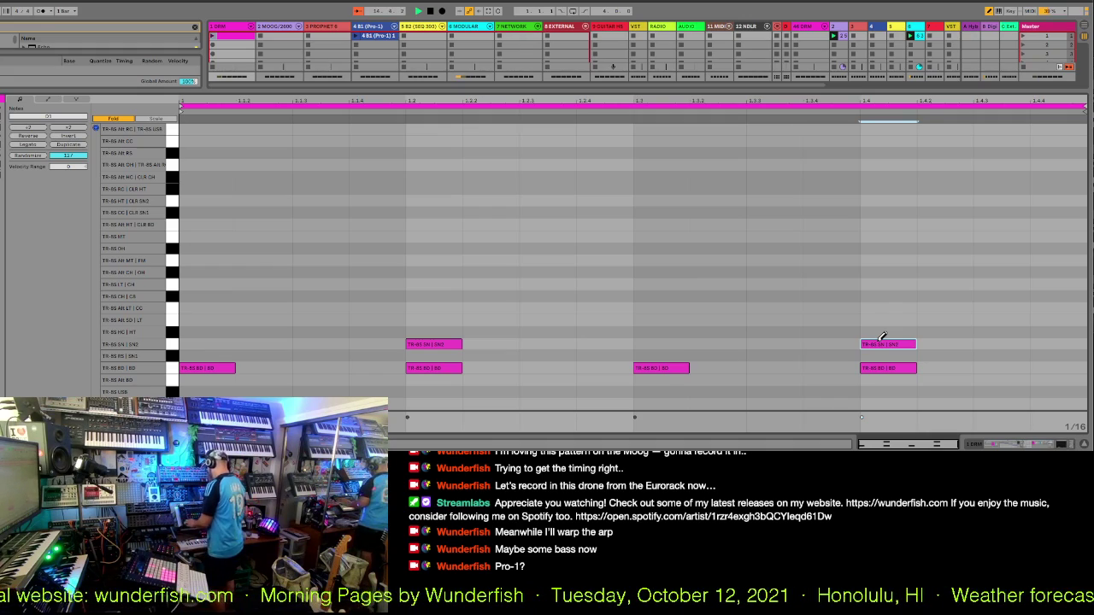
pyautogui.click(213, 39)
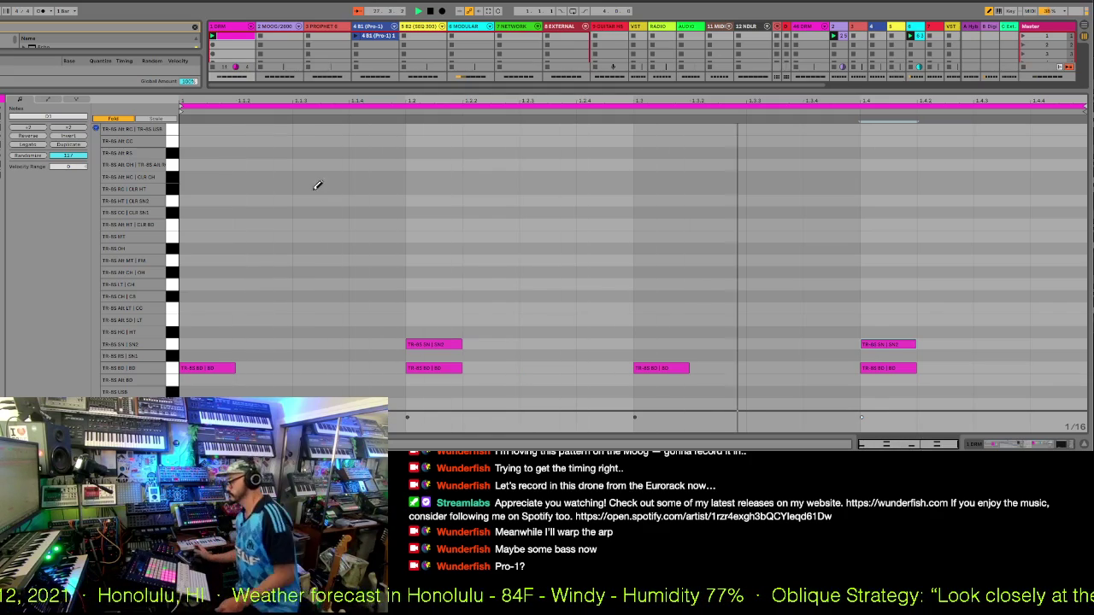
# - Delete the existing 4 B1 (Pro-1) clip and record a new bass clip in its slot
pyautogui.click(365, 39)
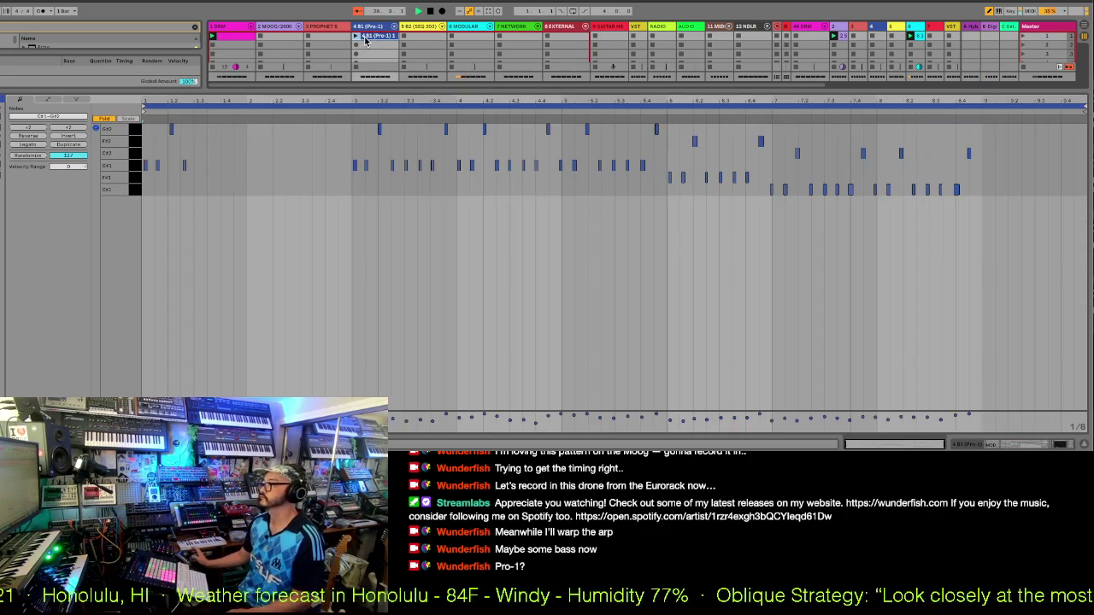
pyautogui.press('Delete')
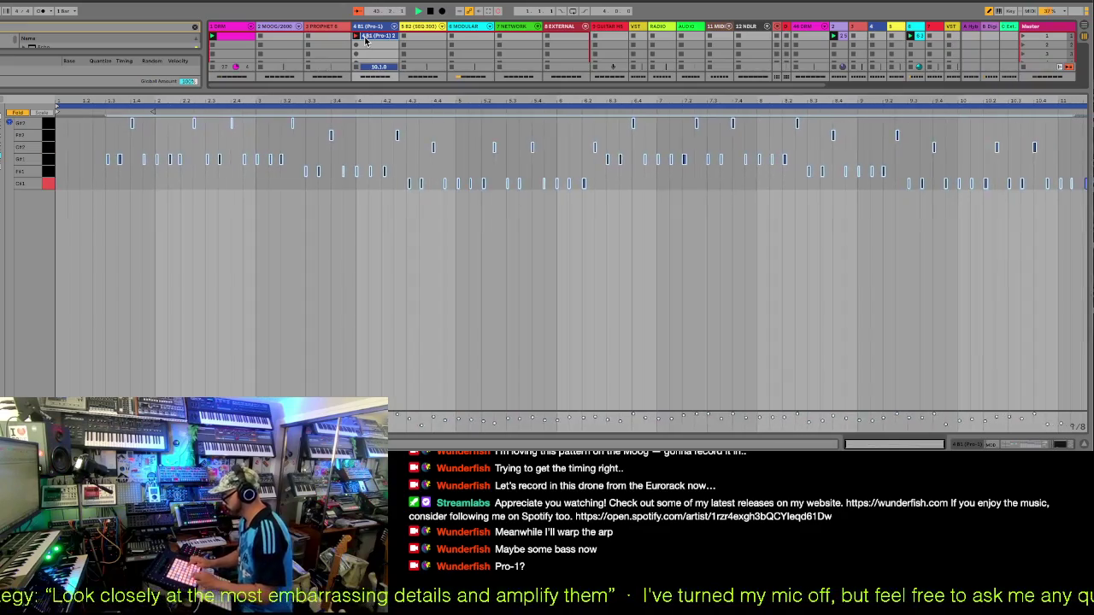
pyautogui.click(366, 41)
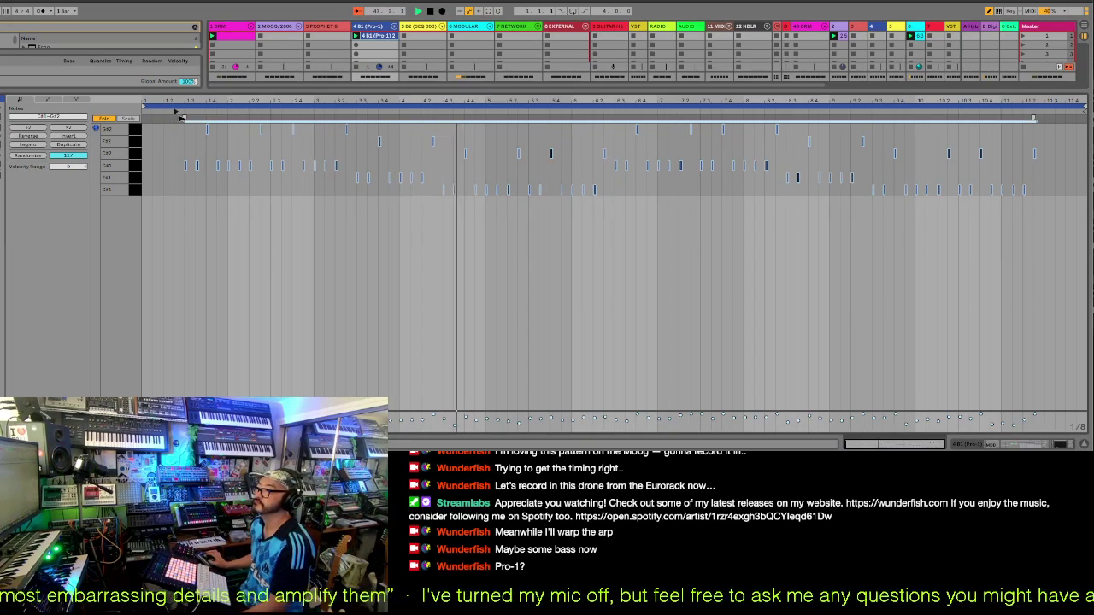
# - Set 1.1.1 at the first note of the new Pro-1 clip and end its loop at bar 11
pyautogui.moveTo(181, 117); pyautogui.dragTo(188, 114)
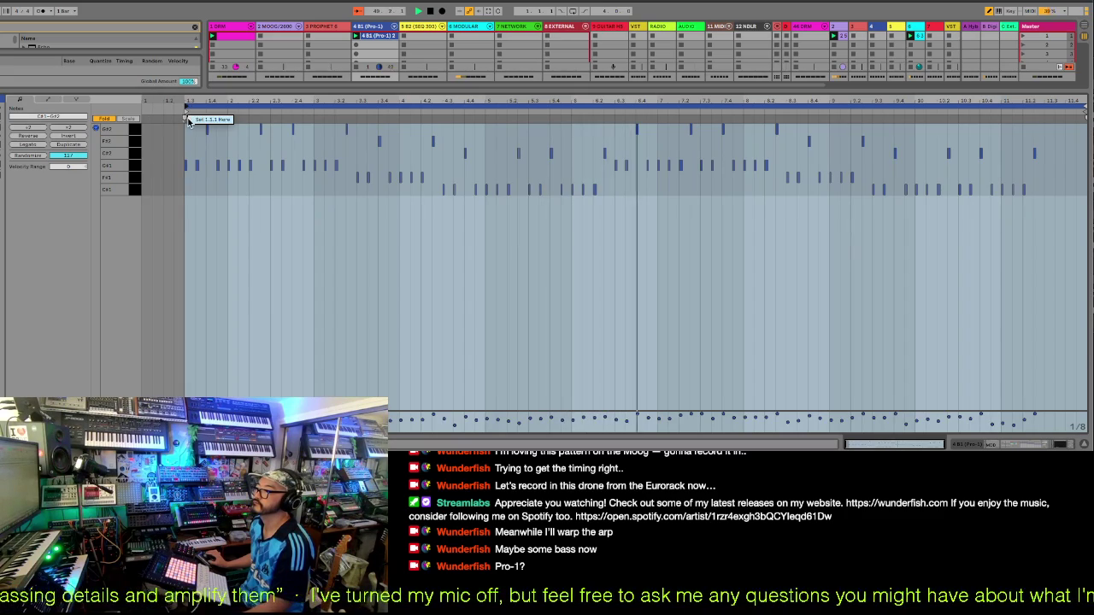
pyautogui.moveTo(616, 101); pyautogui.dragTo(574, 101)
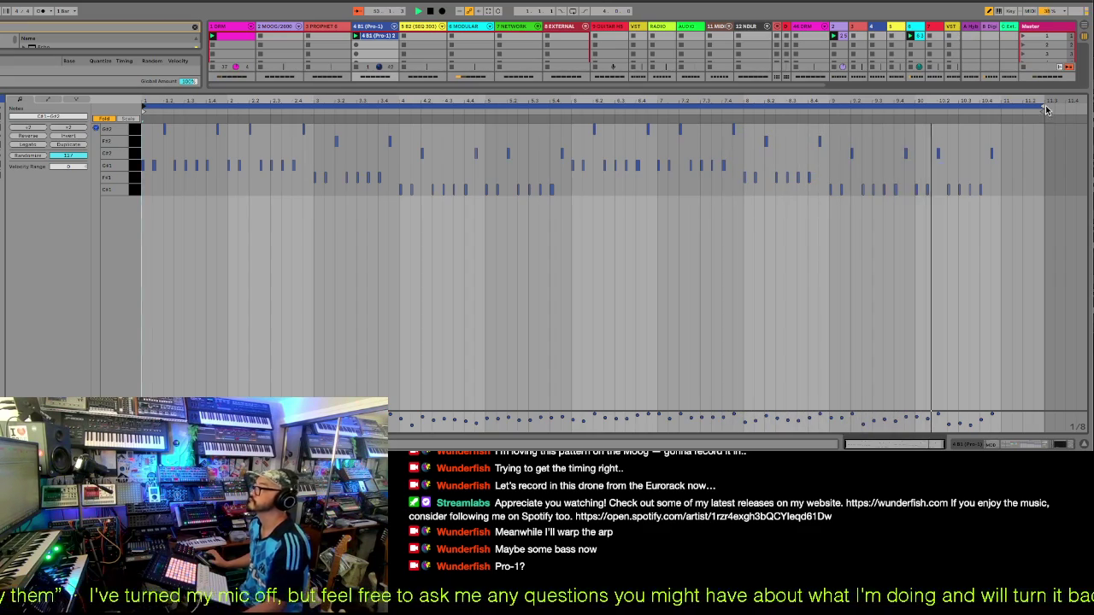
pyautogui.moveTo(1046, 110); pyautogui.dragTo(1002, 120)
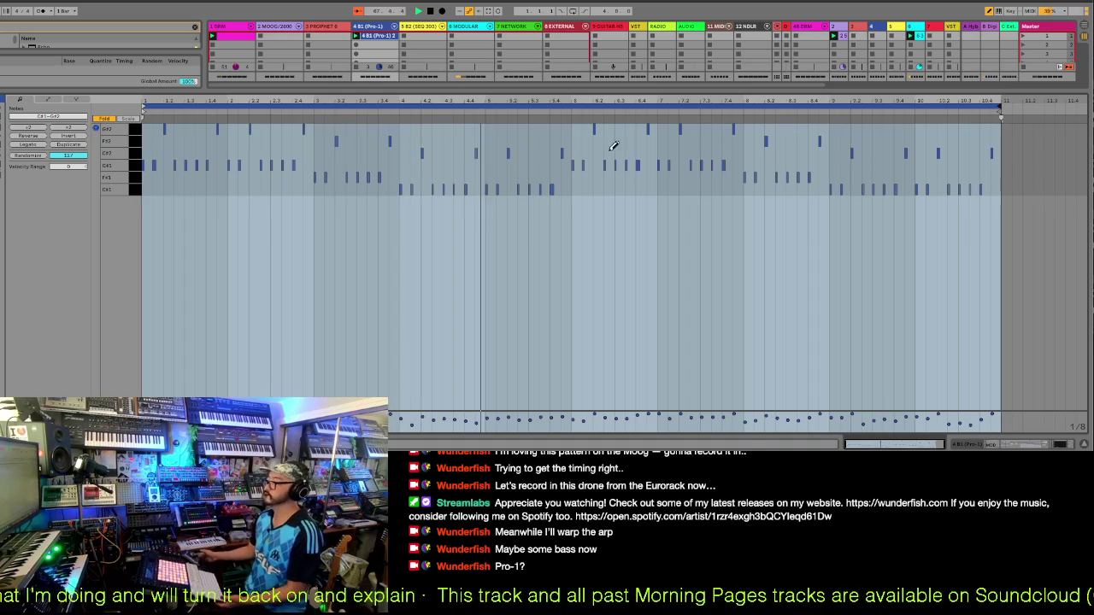
# - Record a second Pro-1 clip in track 4's second slot, with its loop end at bar 13 and start marker at bar 2
pyautogui.click(357, 45)
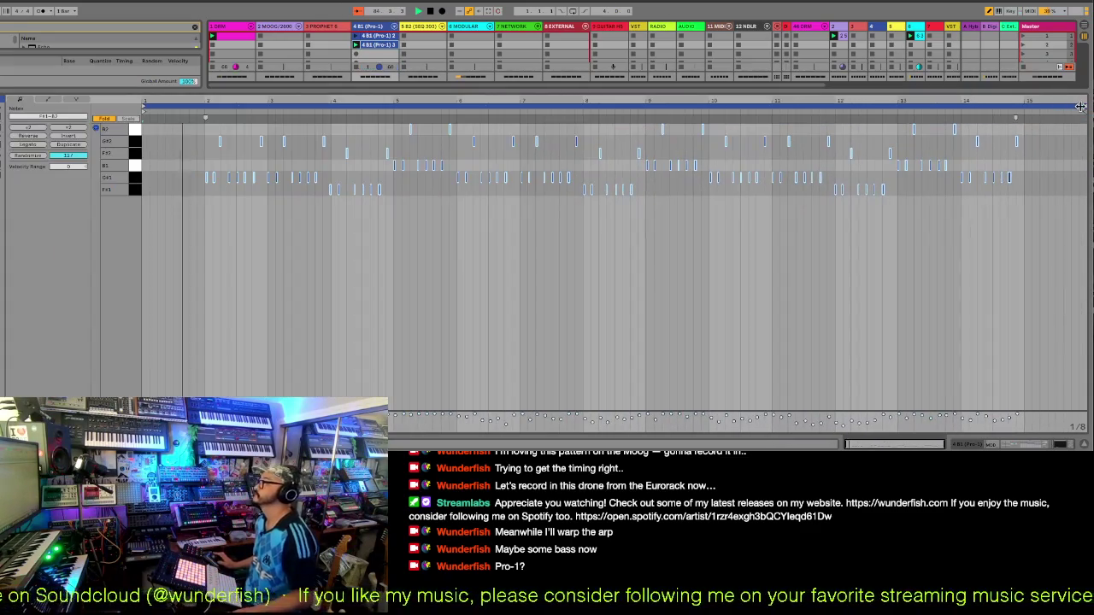
pyautogui.moveTo(1080, 107); pyautogui.dragTo(898, 122)
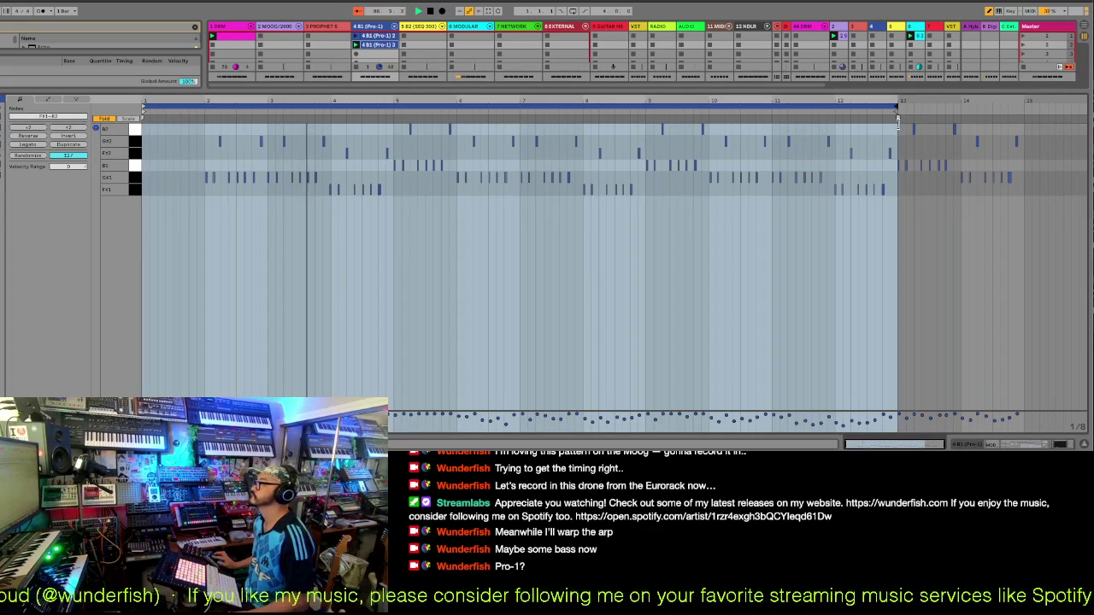
pyautogui.click(164, 114)
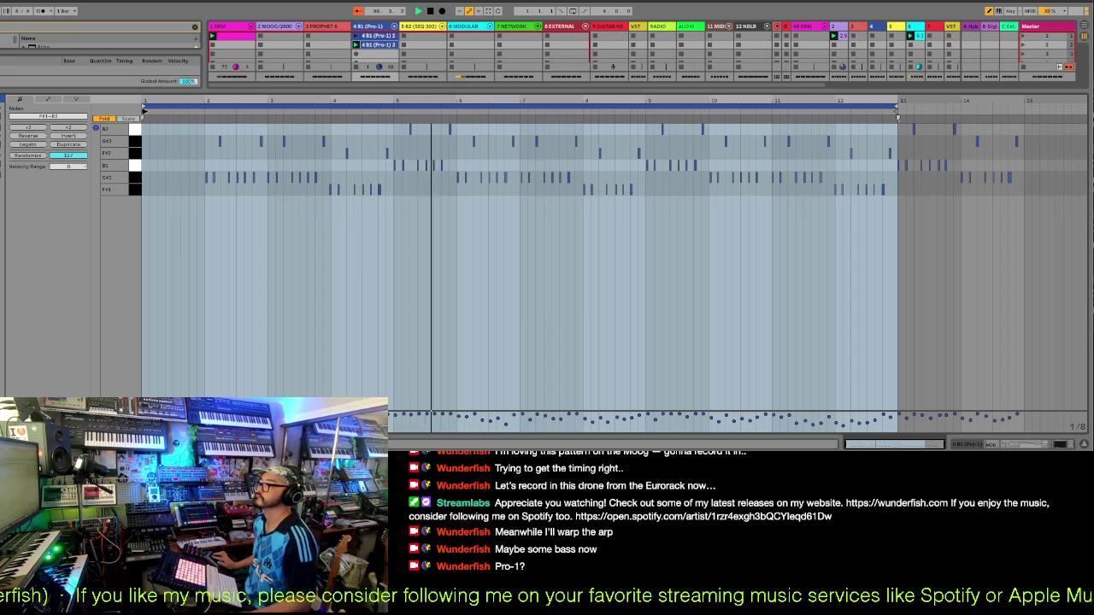
pyautogui.click(211, 118)
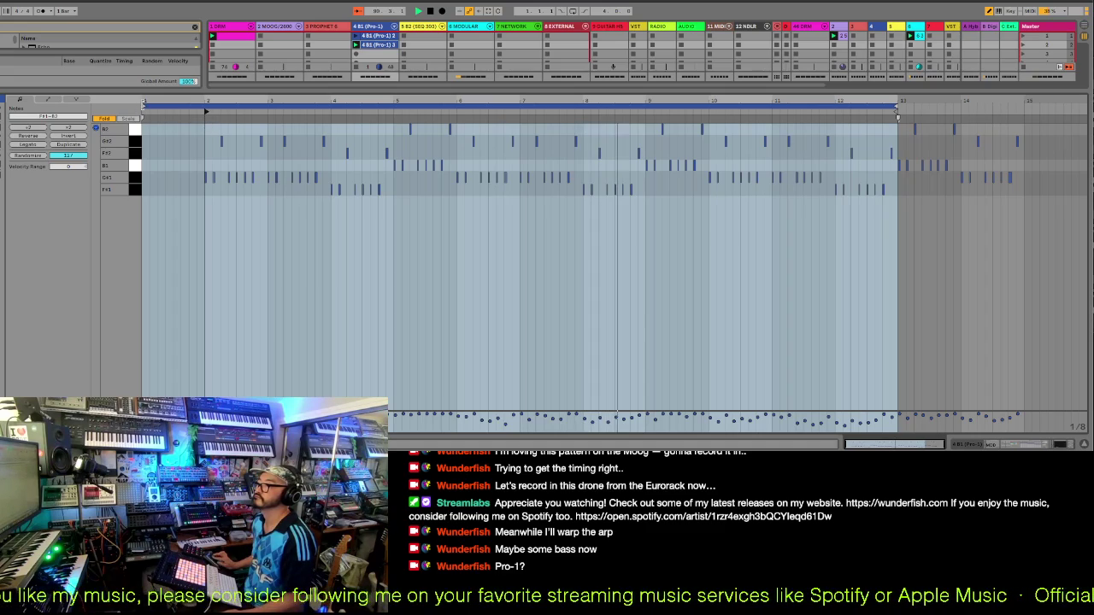
# - Move the second Pro-1 clip's loop start to bar 2, set 1.1.1 there, and extend its loop end to bar 13
pyautogui.moveTo(144, 106); pyautogui.dragTo(206, 120)
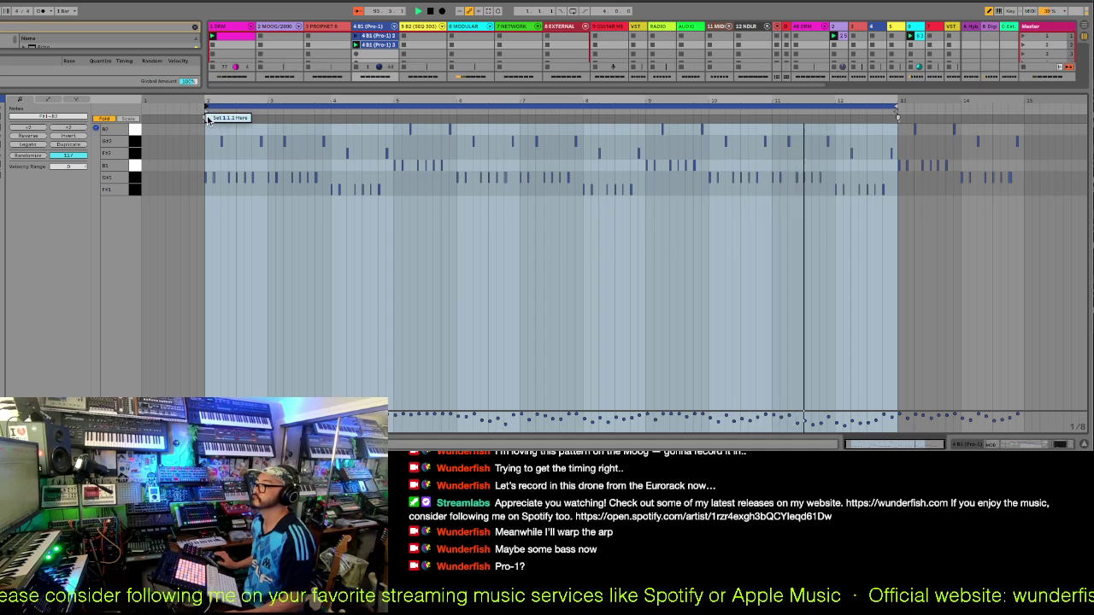
pyautogui.moveTo(208, 119); pyautogui.dragTo(145, 120)
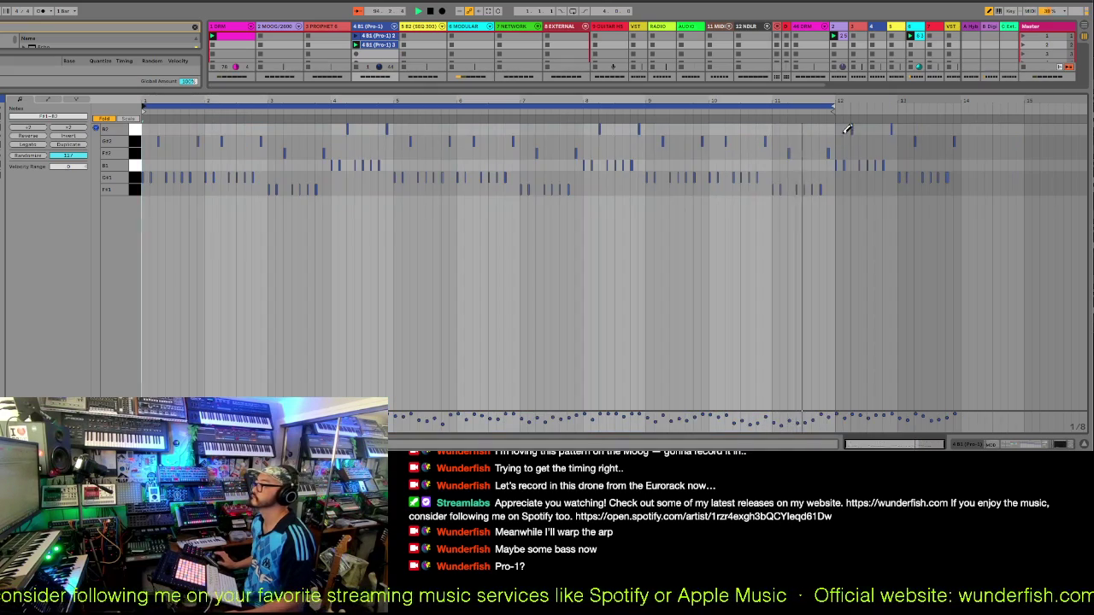
pyautogui.moveTo(836, 109); pyautogui.dragTo(897, 109)
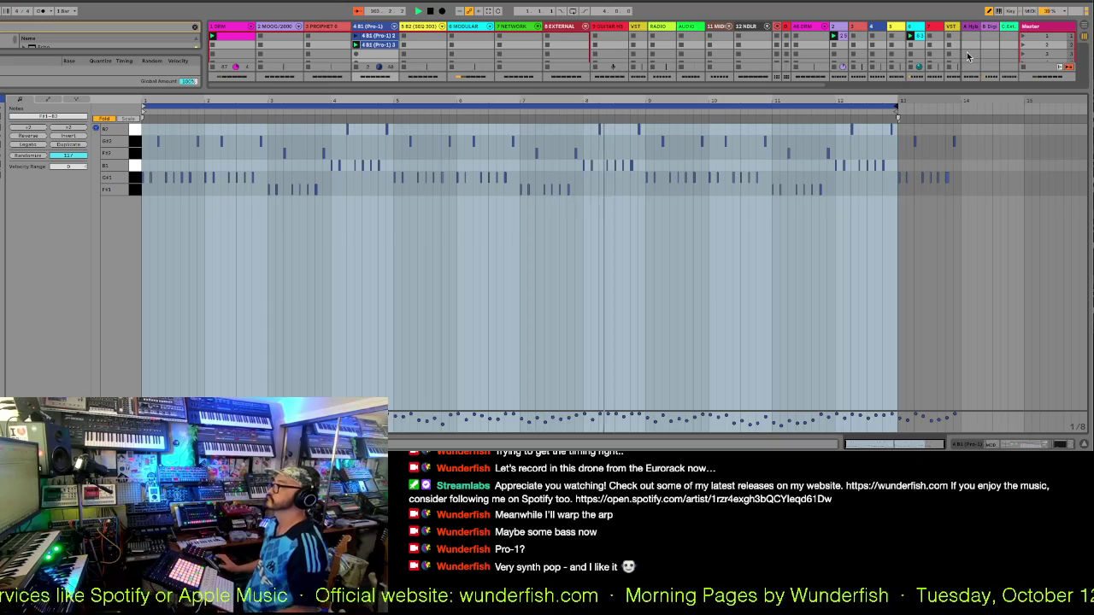
# - Arm audio track 4 and record the first Pro-1 clip as audio into its first slot, with that clip playing
pyautogui.moveTo(936, 90); pyautogui.dragTo(949, 241)
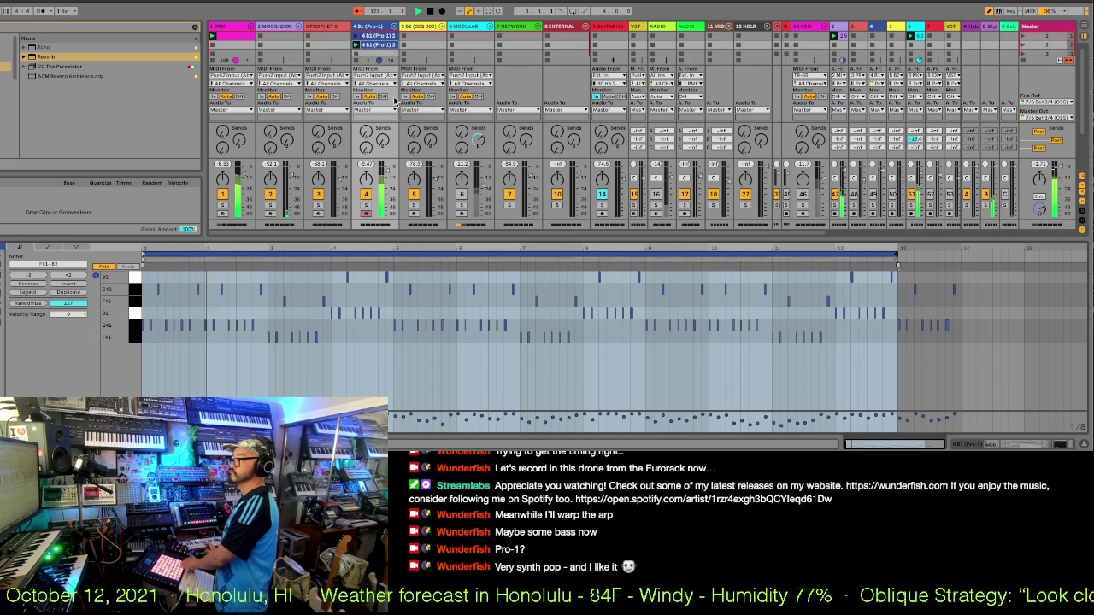
pyautogui.press('space')
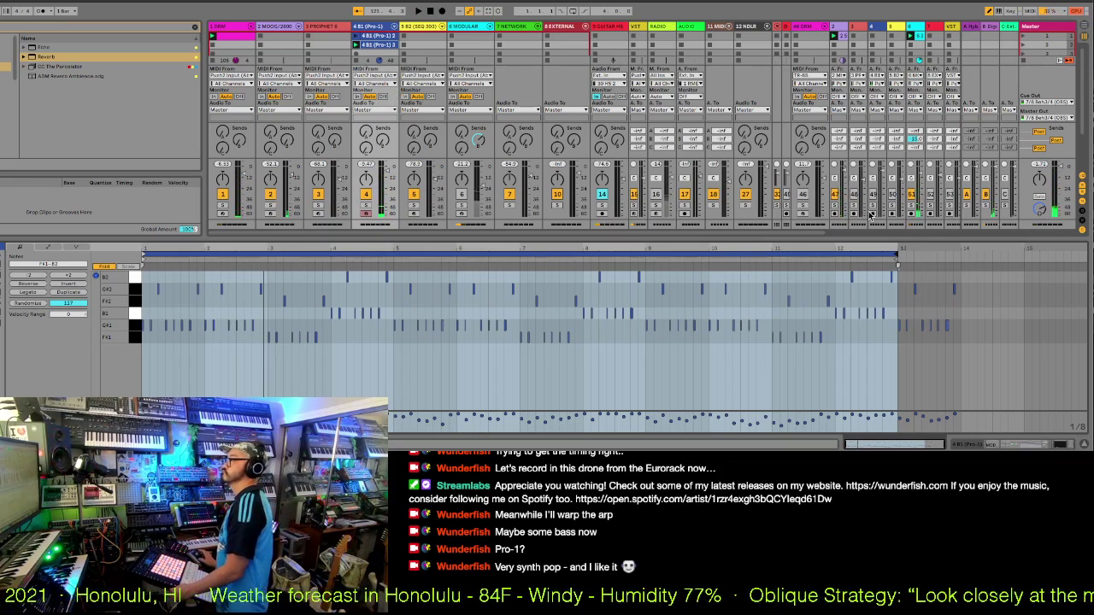
pyautogui.click(357, 35)
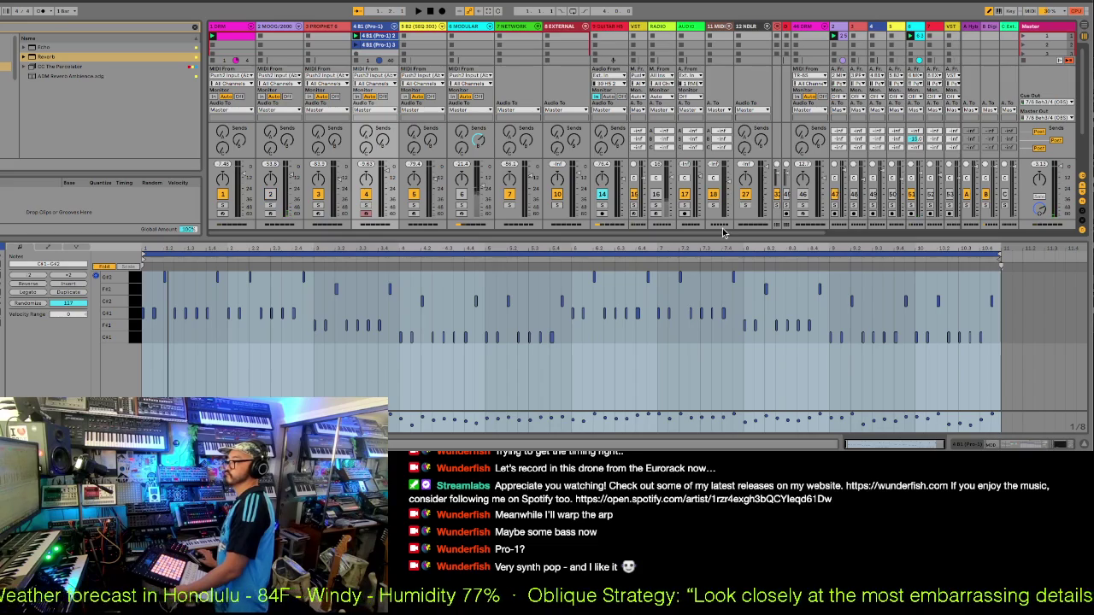
pyautogui.click(874, 214)
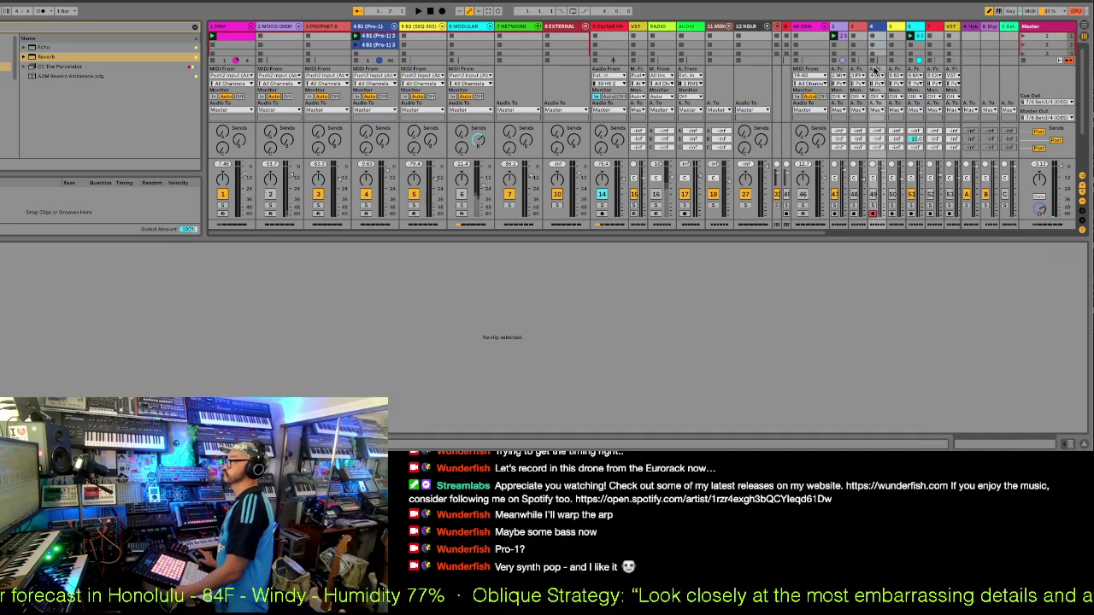
pyautogui.click(873, 37)
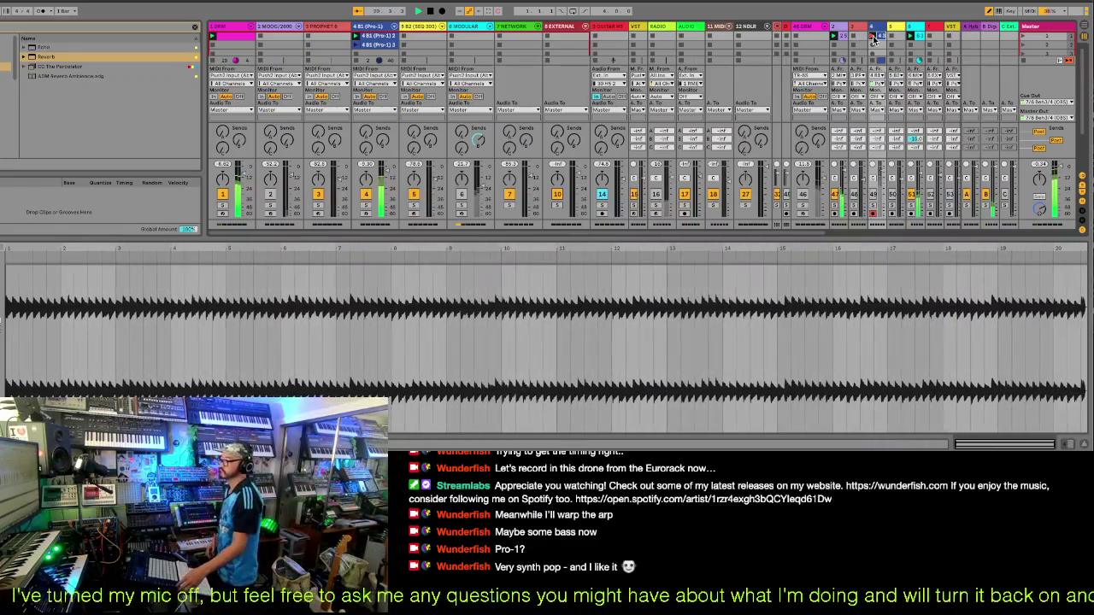
pyautogui.click(872, 38)
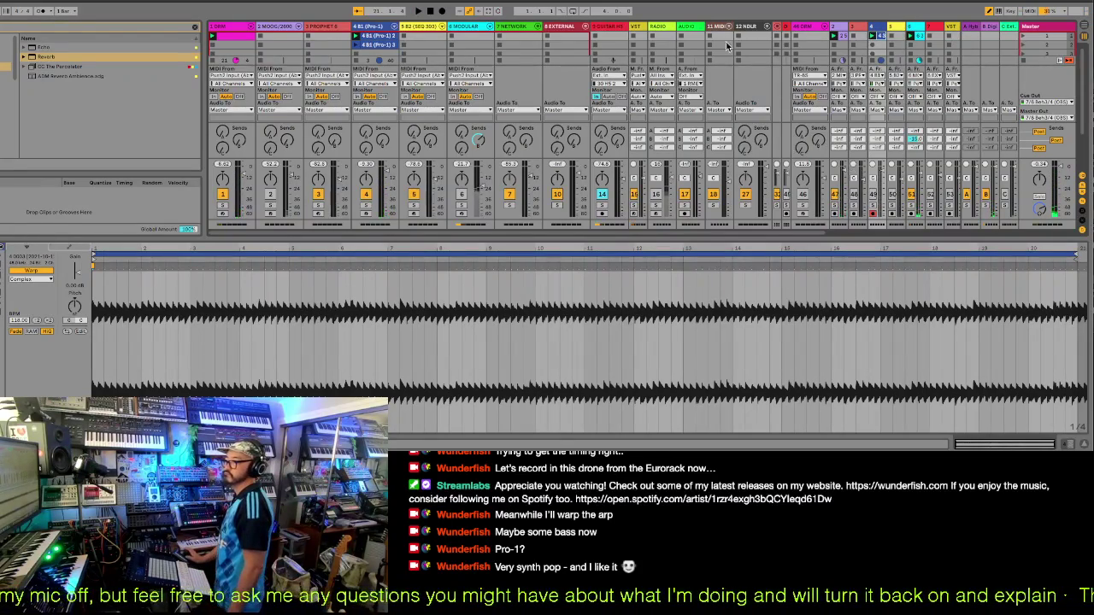
# - Record the second Pro-1 clip as audio into track 4's second slot and set the audio clip's loop end to bar 33
pyautogui.click(356, 49)
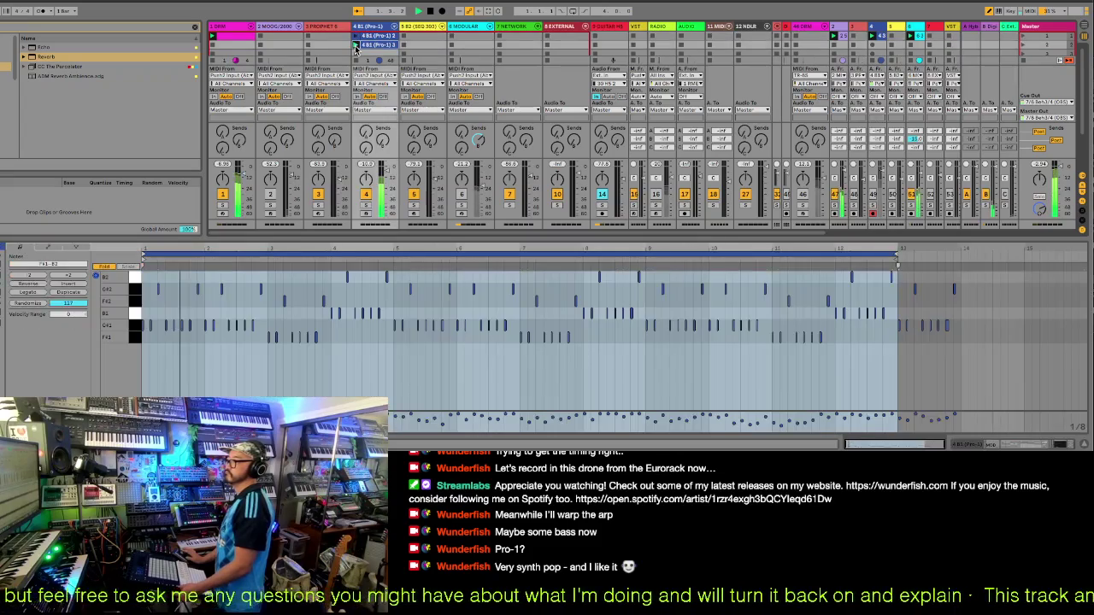
pyautogui.click(873, 48)
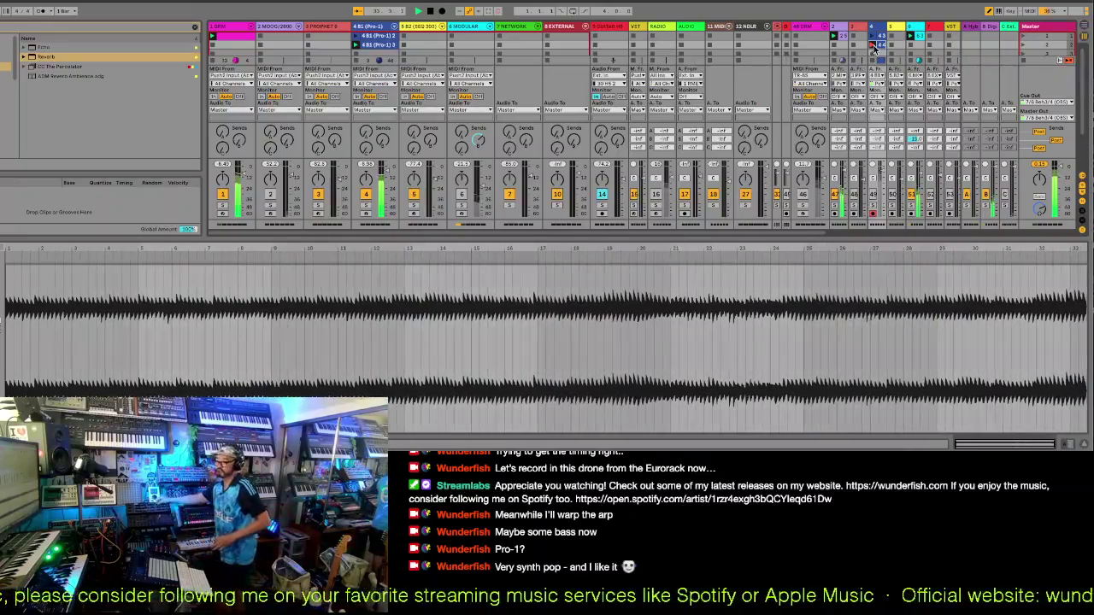
pyautogui.click(873, 49)
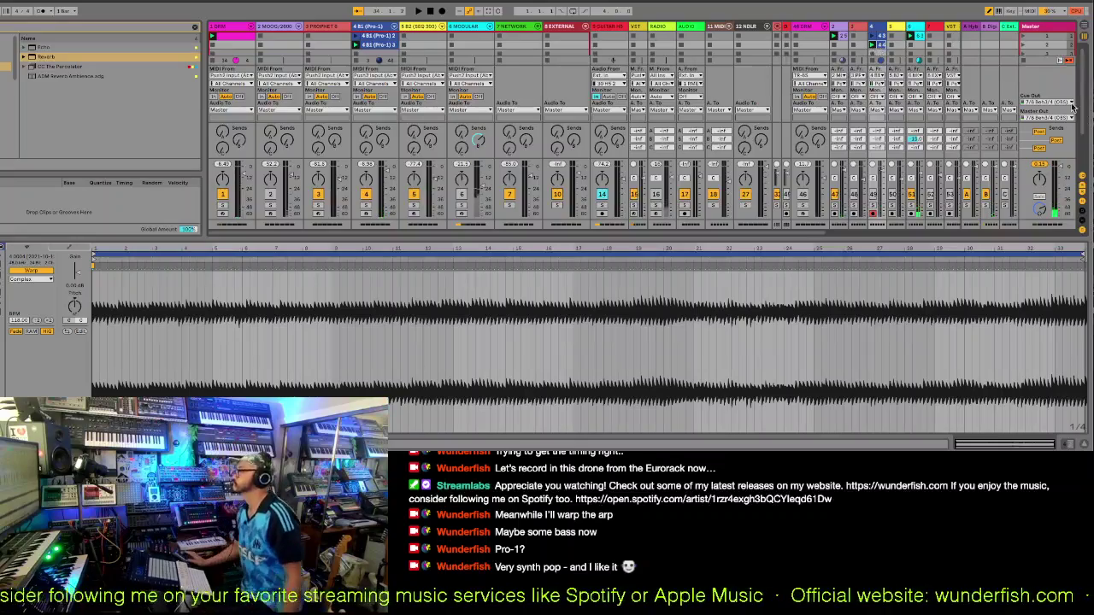
pyautogui.moveTo(1079, 254); pyautogui.dragTo(1054, 260)
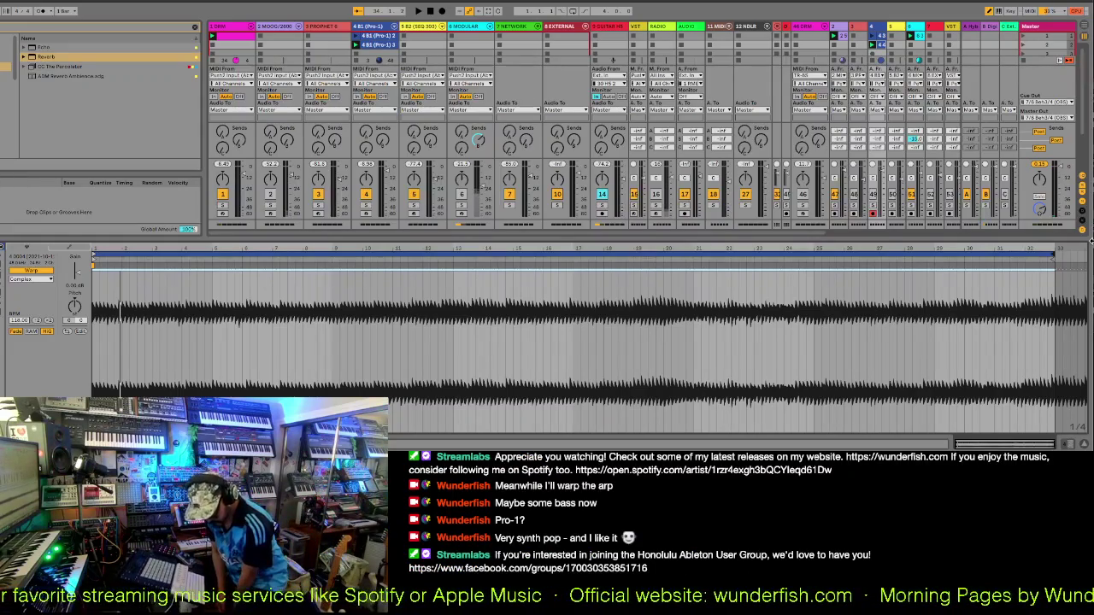
pyautogui.press('space')
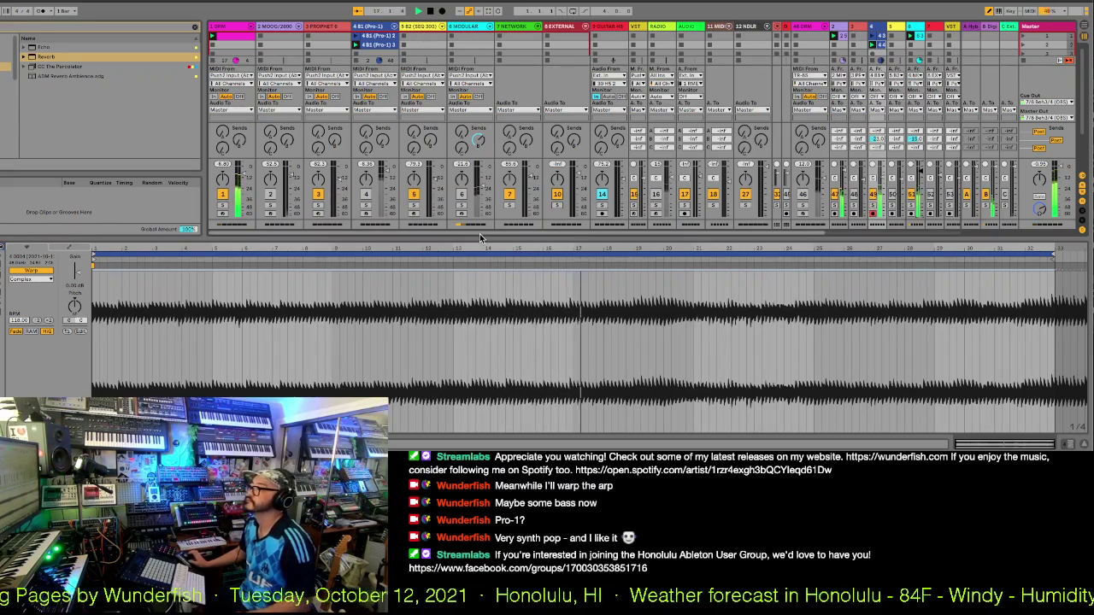
pyautogui.click(313, 28)
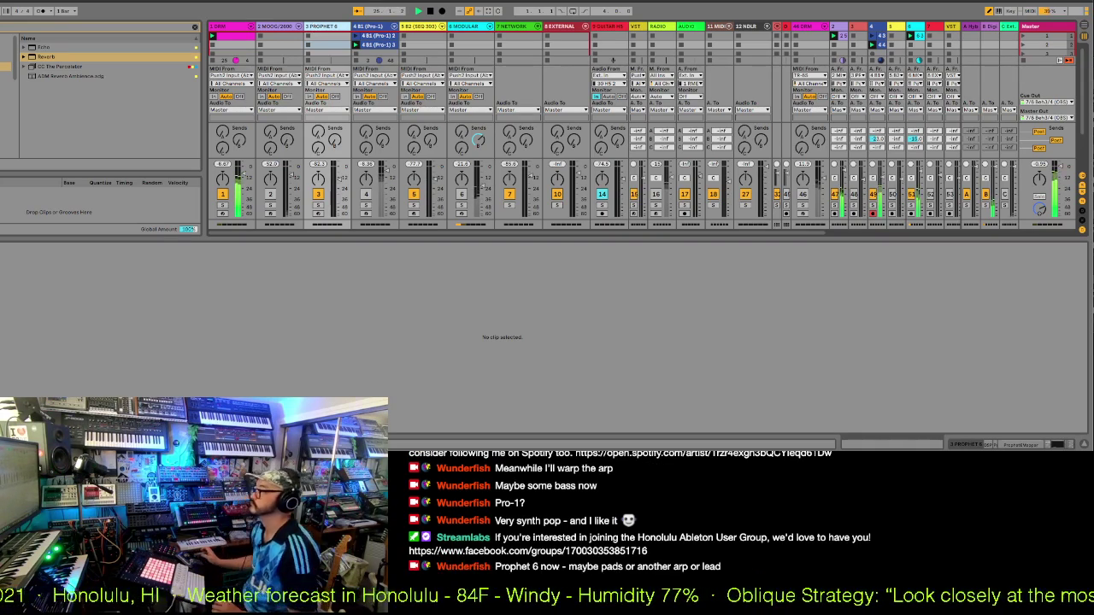
pyautogui.click(317, 215)
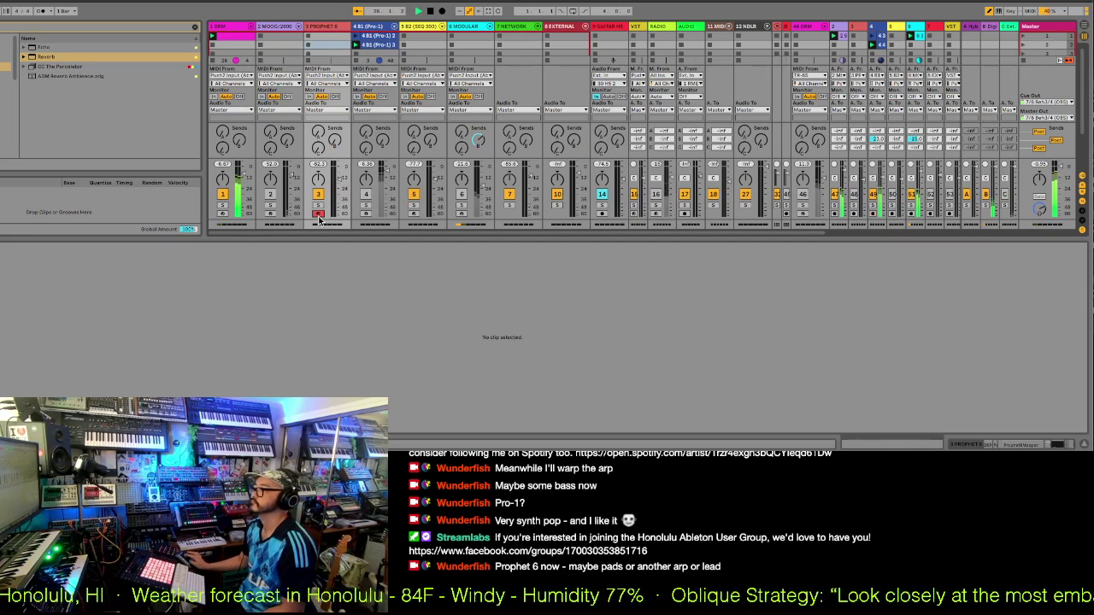
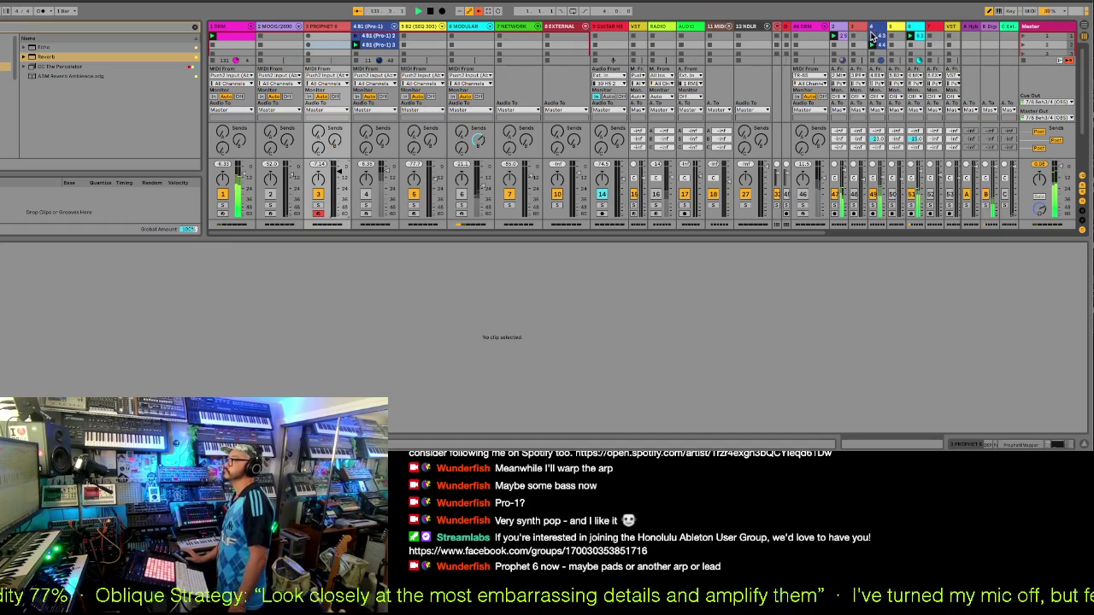
pyautogui.click(873, 36)
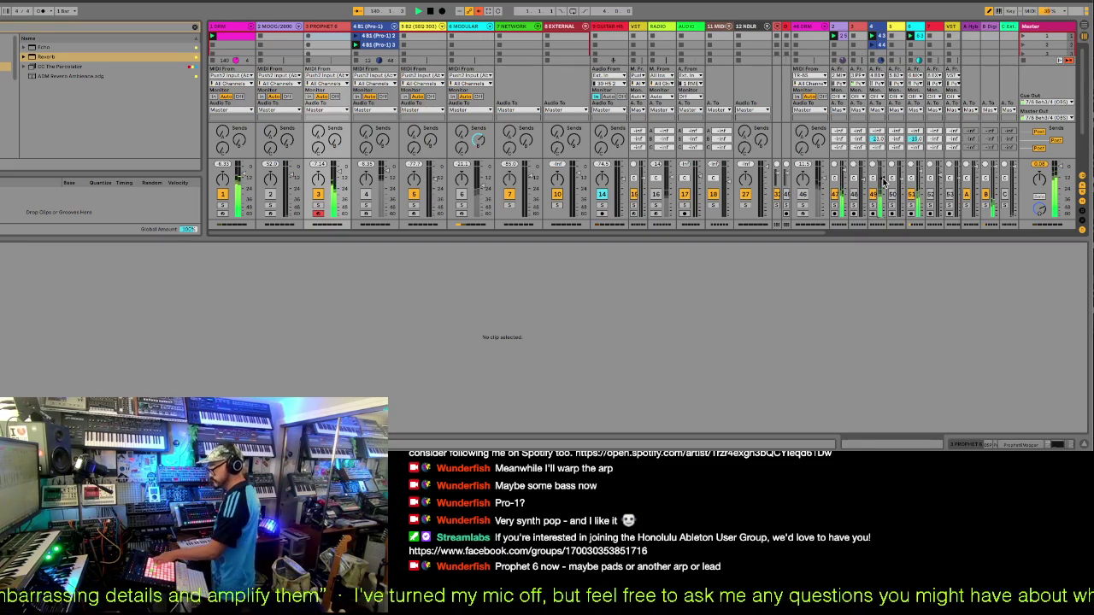
pyautogui.doubleClick(306, 26)
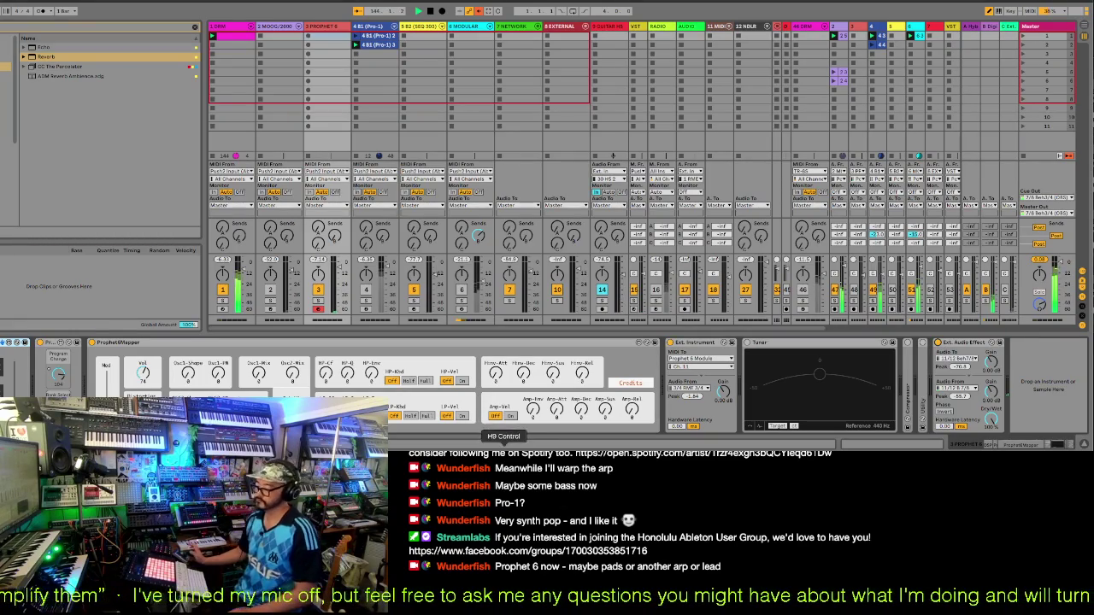
# - Switch to H9 Control, show its presets and audition Nice Chorus, SpaceTime and Parallel Delays
pyautogui.click(503, 465)
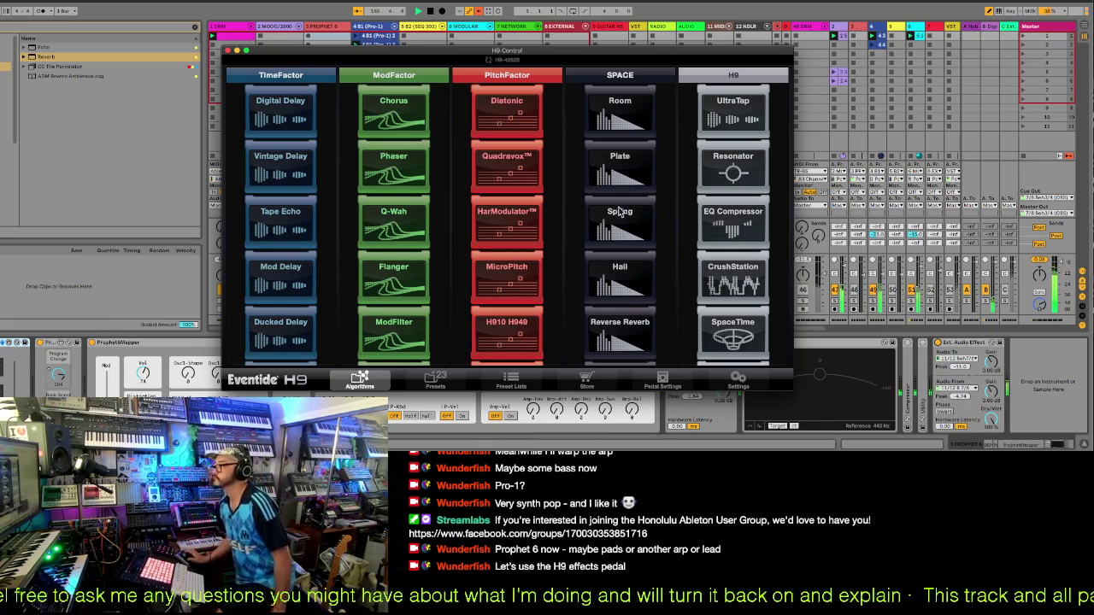
pyautogui.click(423, 386)
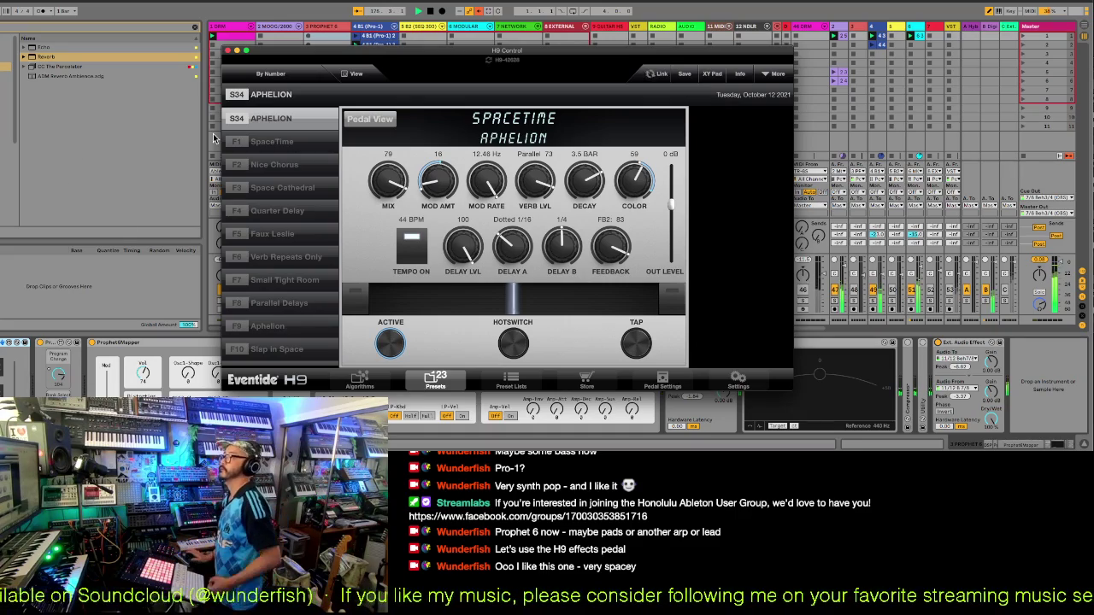
pyautogui.click(273, 165)
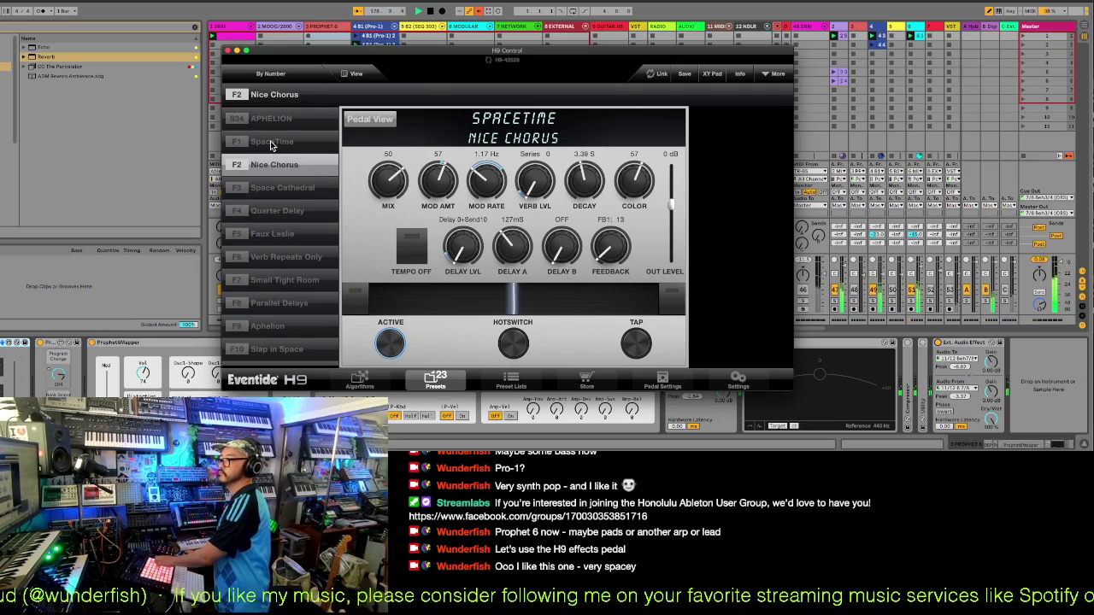
pyautogui.click(271, 143)
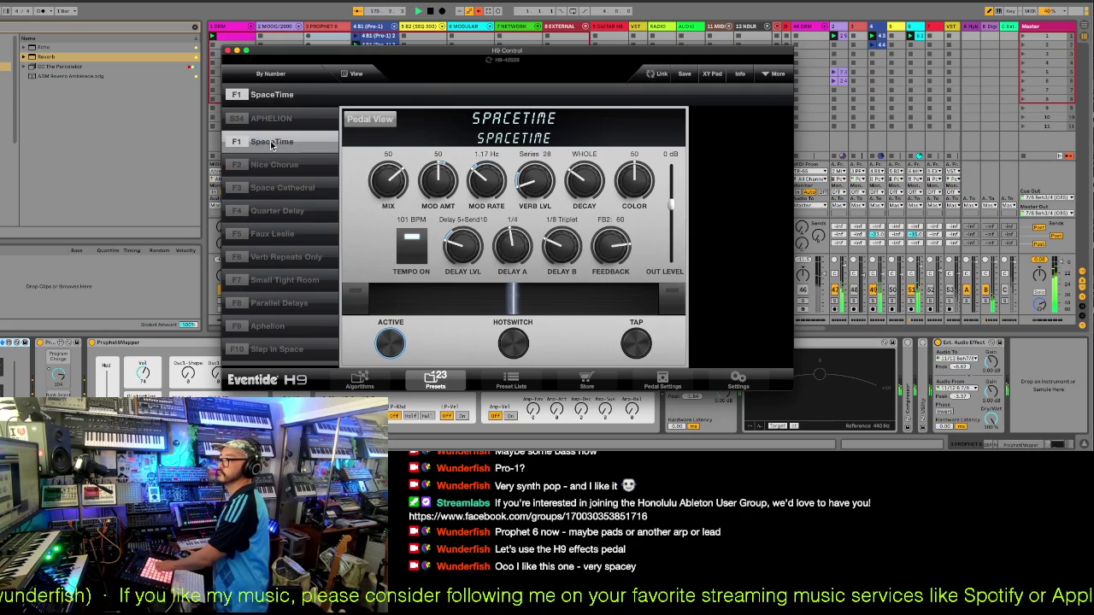
pyautogui.click(295, 304)
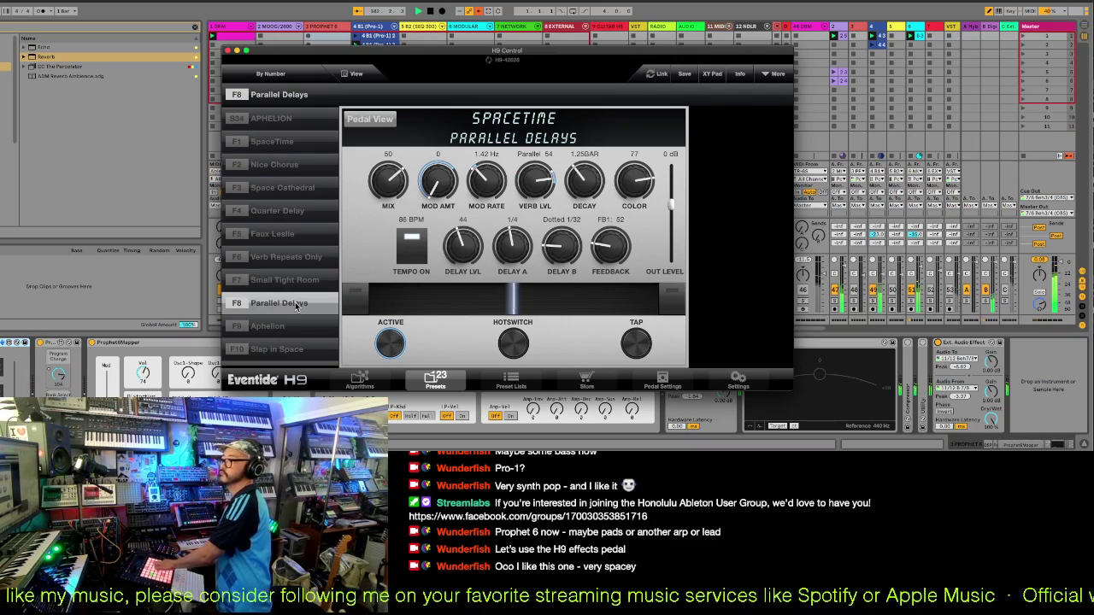
# - Load the F13 Shadows preset, set its Decay to 2.5 BAR and Color to 56, and close H9 Control
pyautogui.scroll(-4, 299, 306)
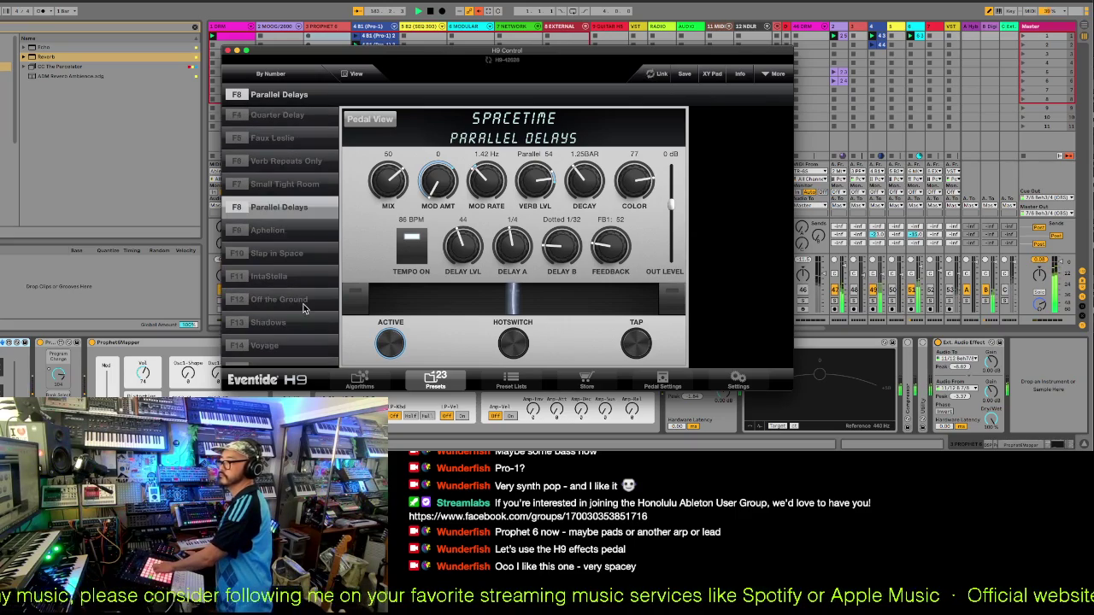
pyautogui.click(295, 330)
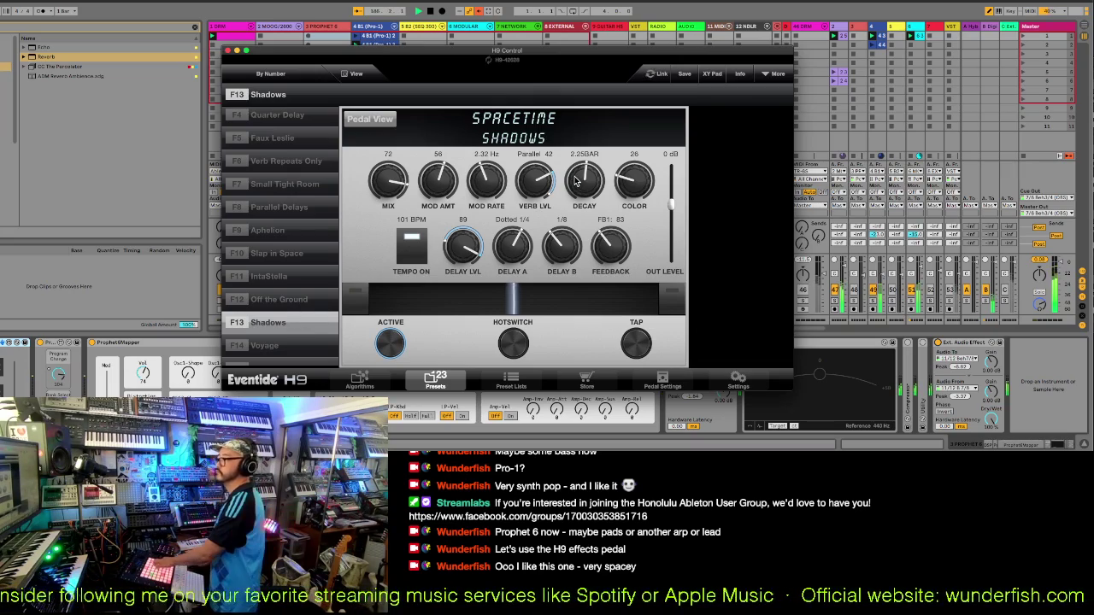
pyautogui.moveTo(580, 182); pyautogui.dragTo(628, 142)
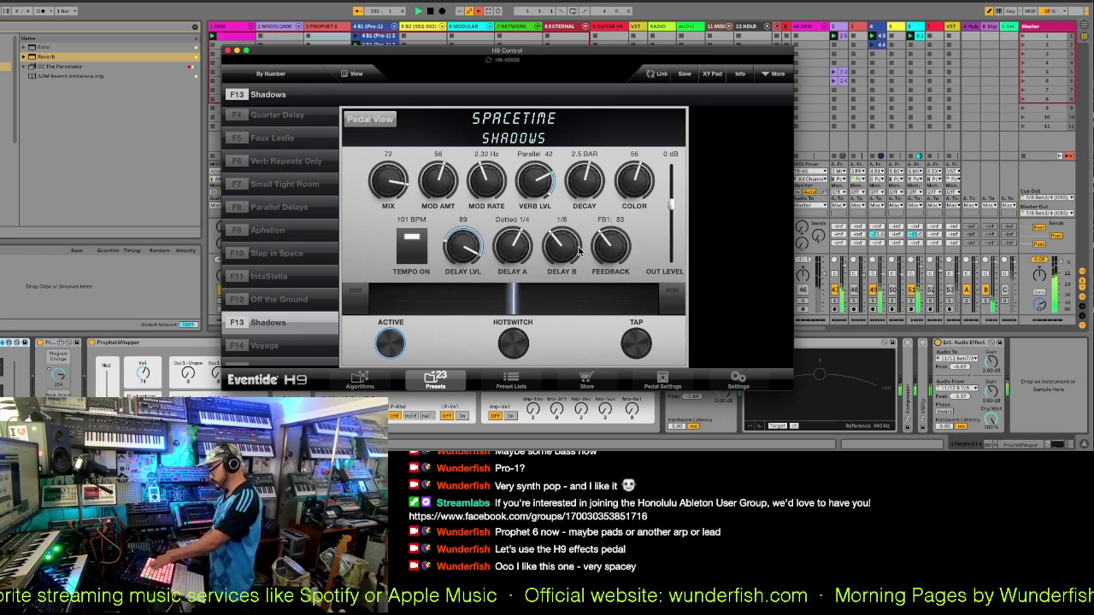
pyautogui.click(230, 53)
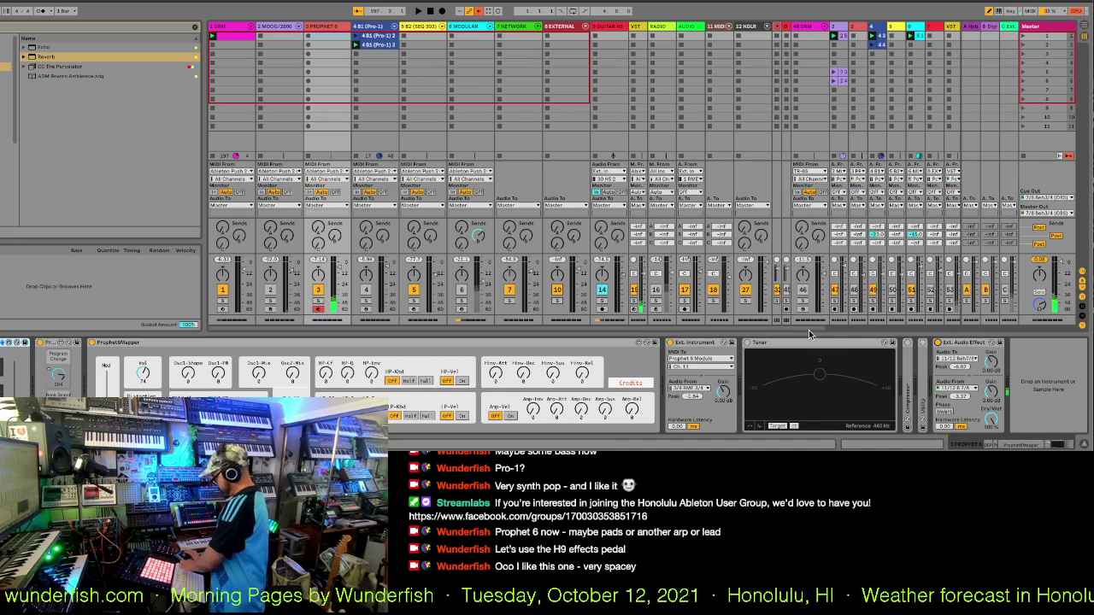
# - Select the MIC (H9) track to show its effects, restart playback and adjust the track's send level
pyautogui.moveTo(809, 332); pyautogui.dragTo(964, 325)
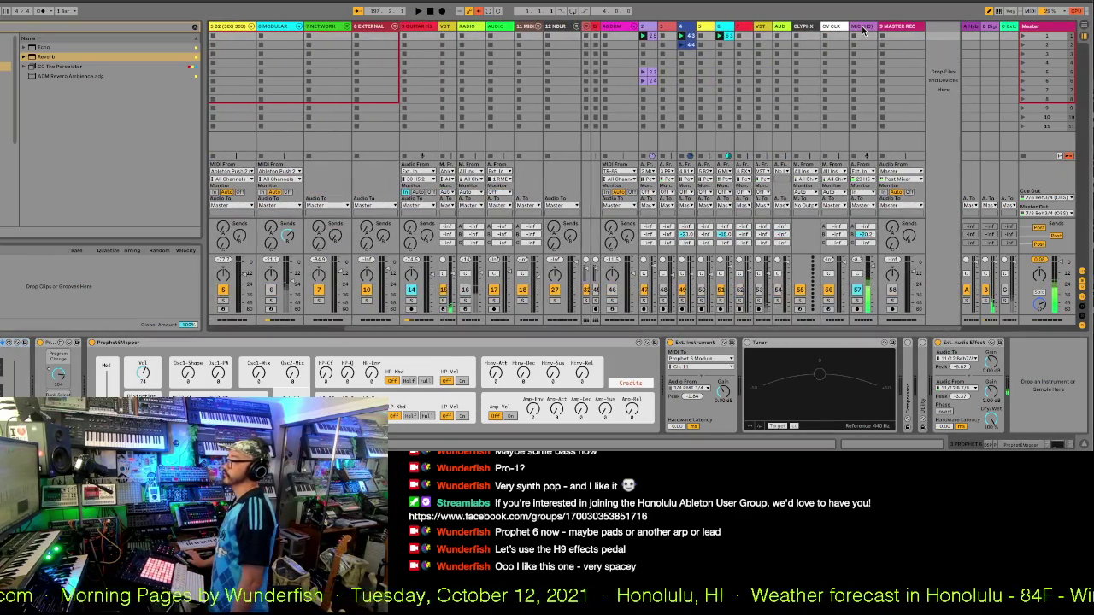
pyautogui.click(862, 27)
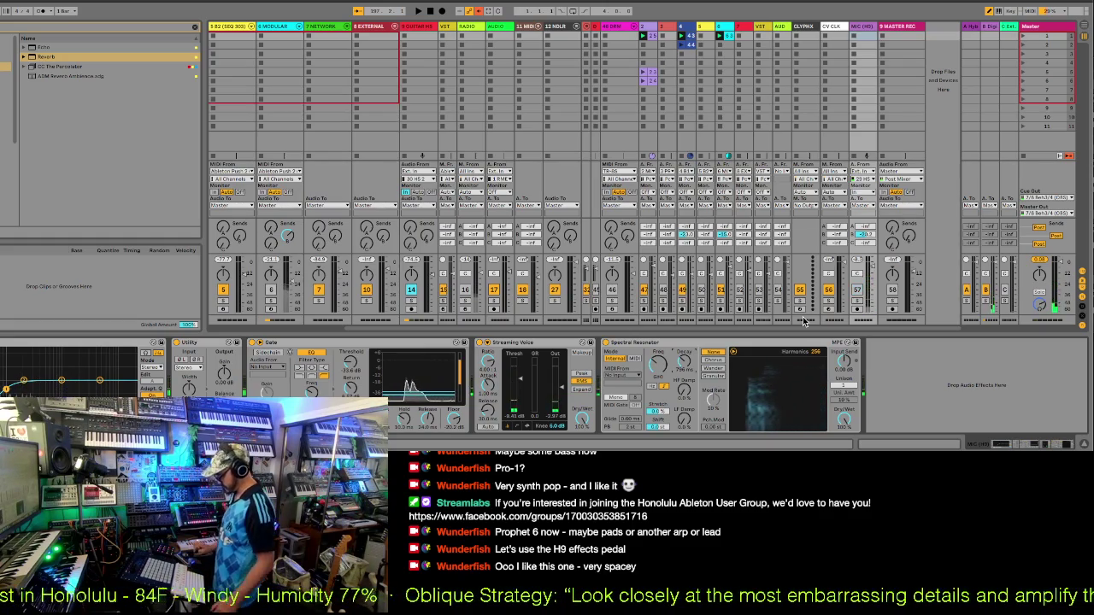
pyautogui.press('space')
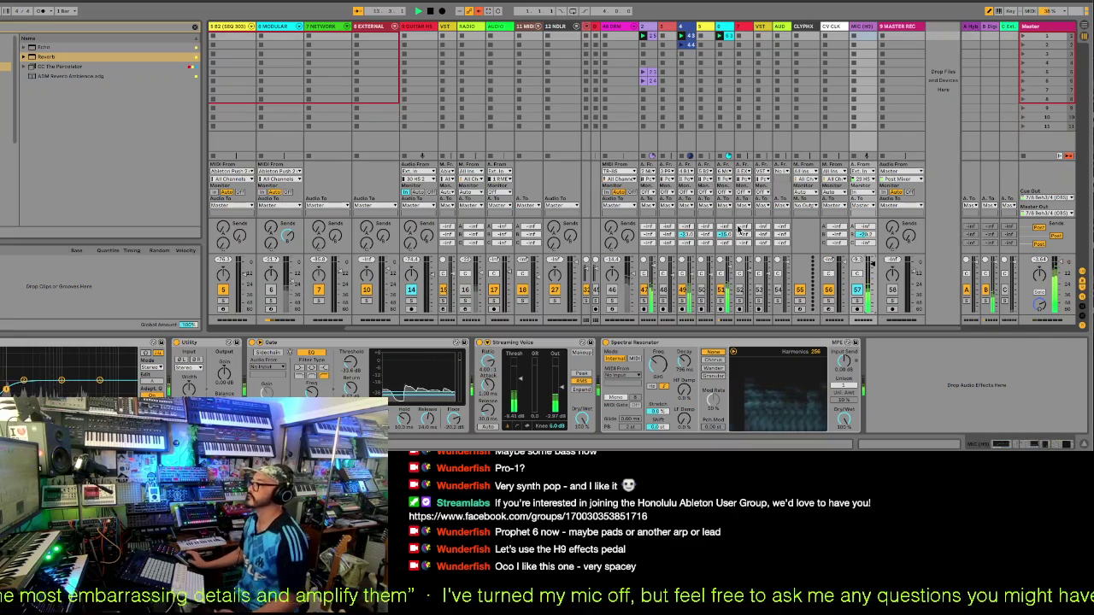
pyautogui.moveTo(875, 236)
pyautogui.mouseDown()
pyautogui.moveTo(868, 221)
pyautogui.moveTo(872, 255)
pyautogui.mouseUp()
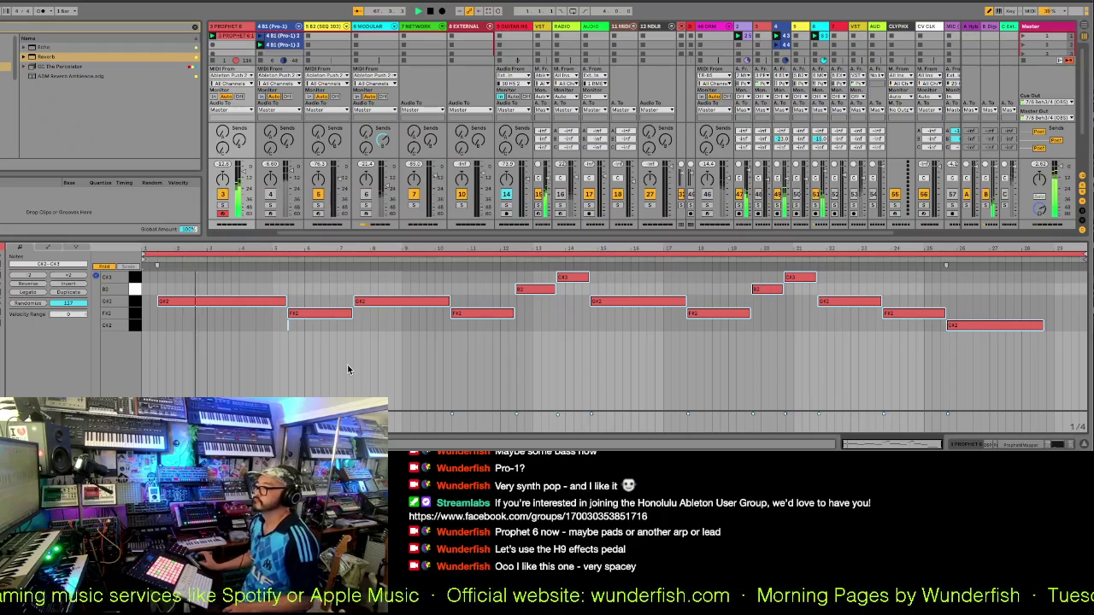
# - Move the recorded Prophet 6 clip's loop start to its first note and set 1.1.1 there
pyautogui.click(273, 332)
pyautogui.click(273, 331)
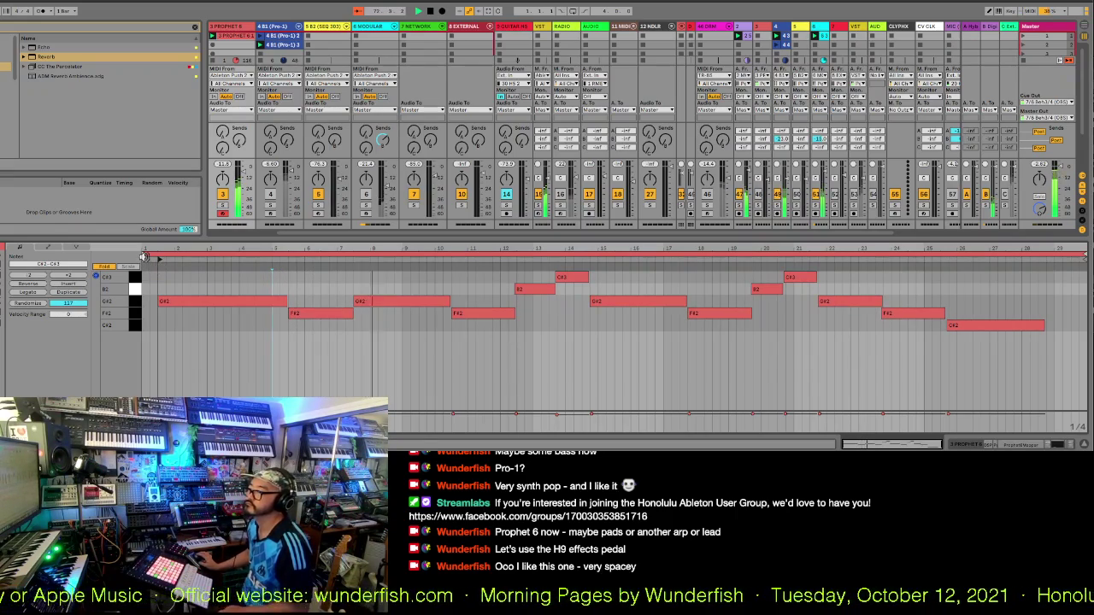
pyautogui.moveTo(144, 257); pyautogui.dragTo(158, 254)
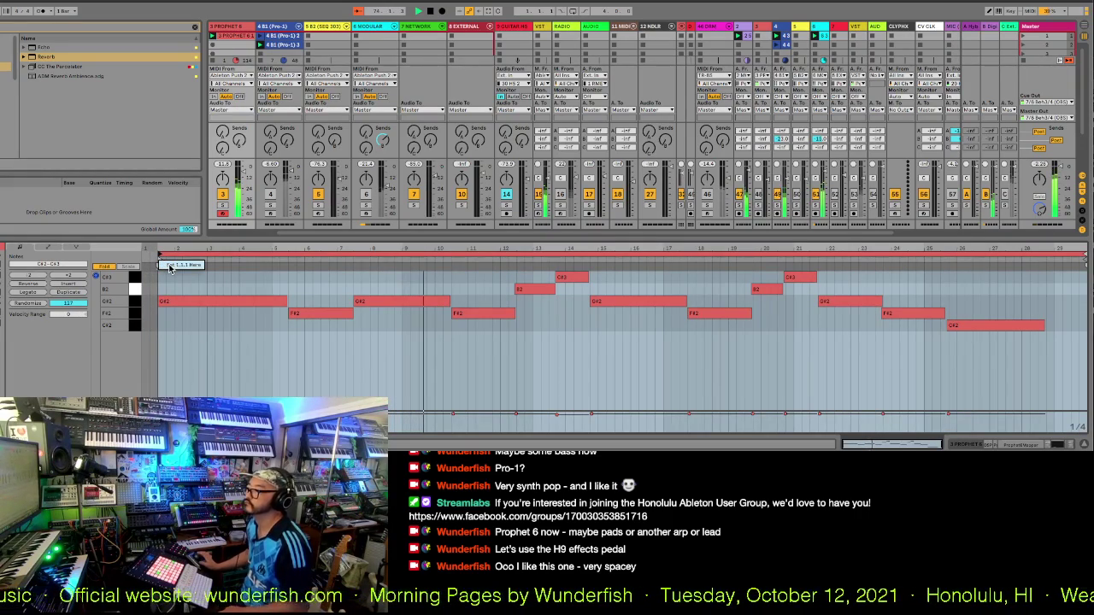
pyautogui.moveTo(170, 269); pyautogui.dragTo(155, 269)
pyautogui.click(322, 369)
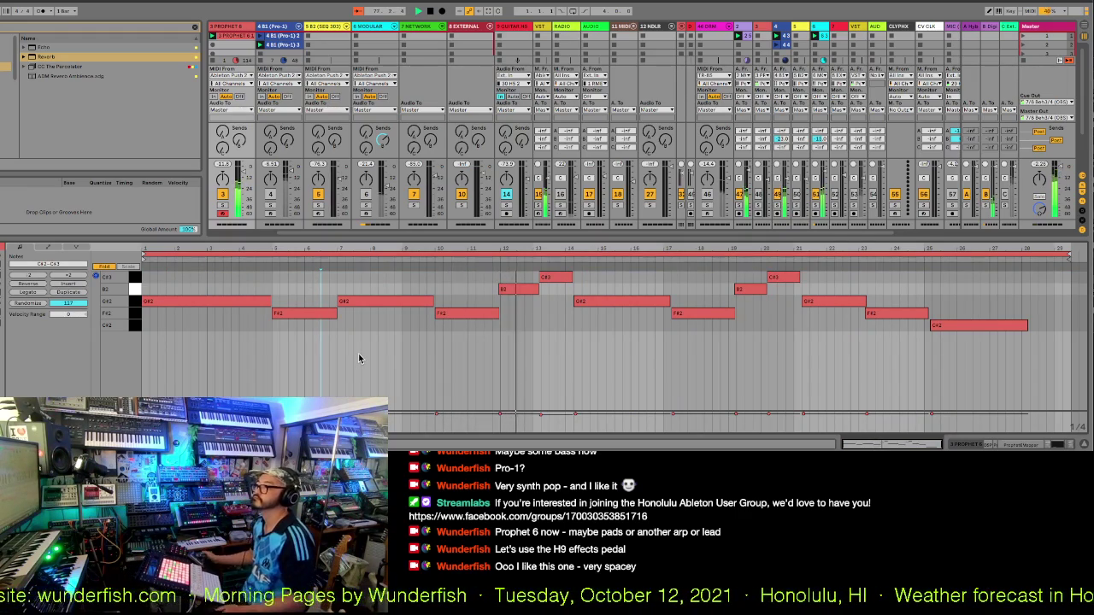
# - Move all notes from the F#2 at bar 10 onward one bar later and lengthen the preceding G#2 to bar 11
pyautogui.click(268, 303)
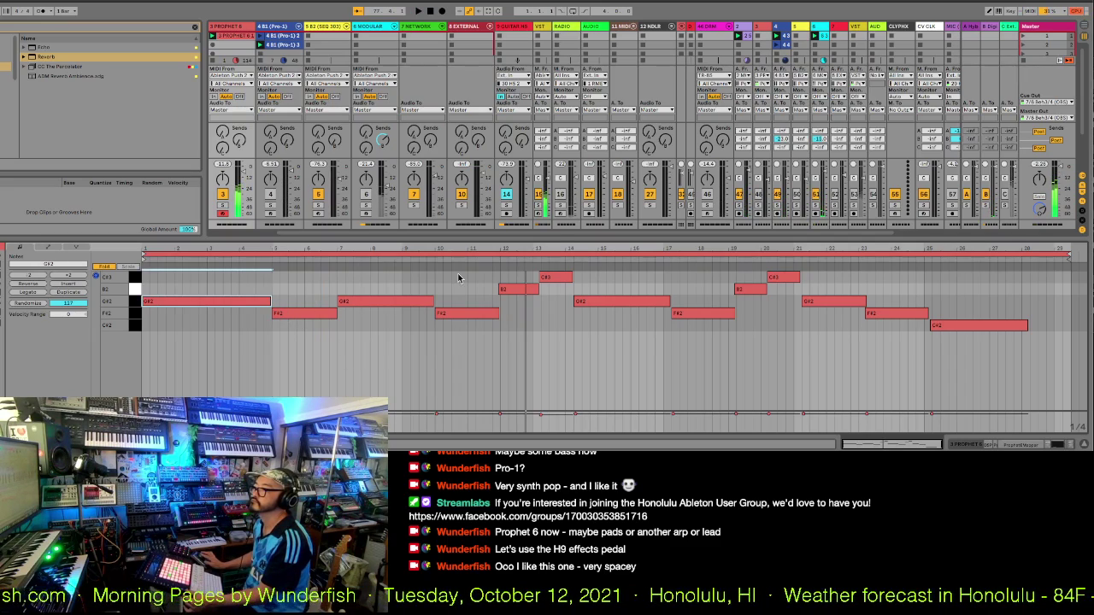
pyautogui.moveTo(445, 274); pyautogui.dragTo(818, 360)
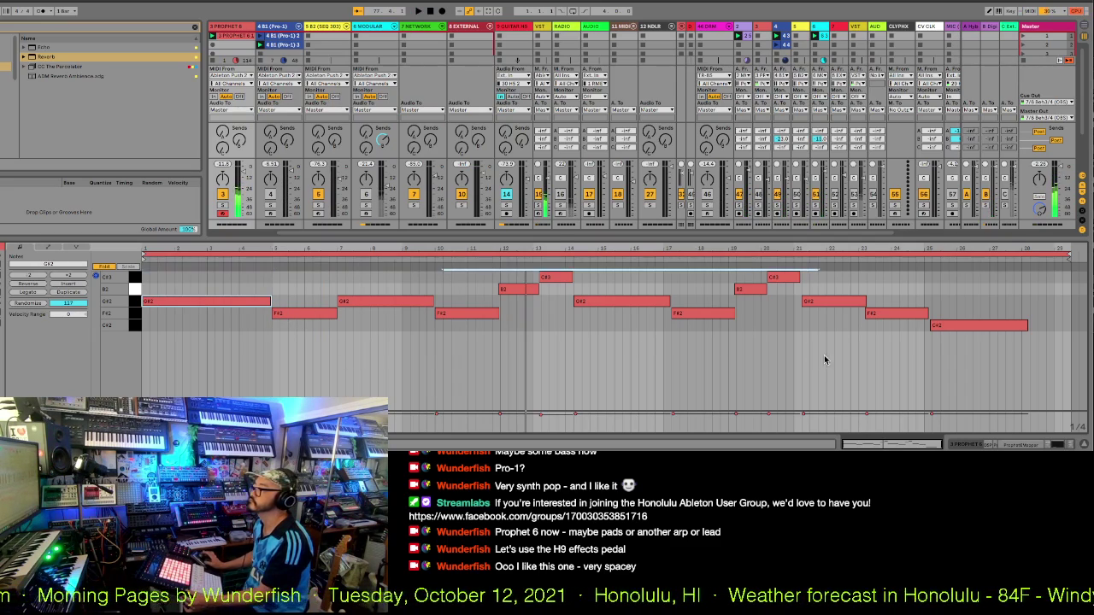
pyautogui.moveTo(963, 376); pyautogui.dragTo(472, 270)
pyautogui.moveTo(474, 318); pyautogui.dragTo(500, 315)
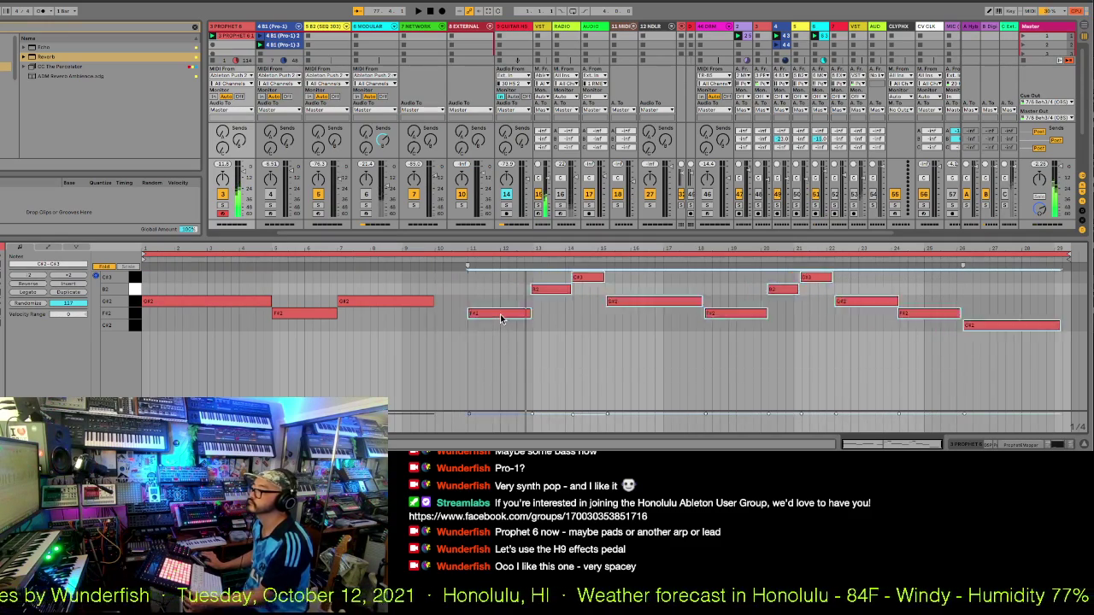
pyautogui.click(401, 313)
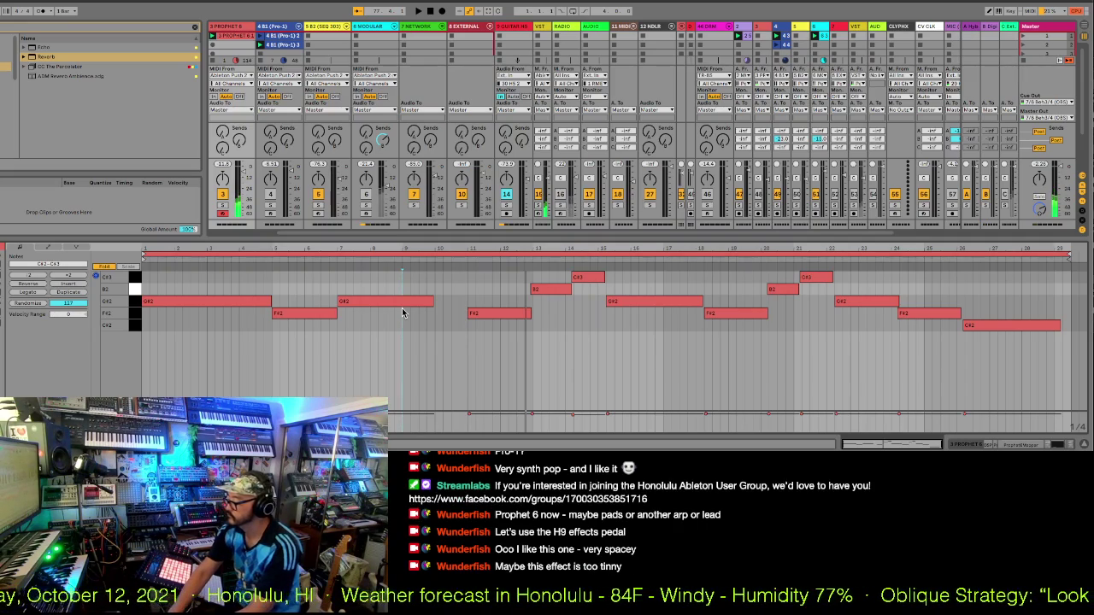
pyautogui.click(433, 304)
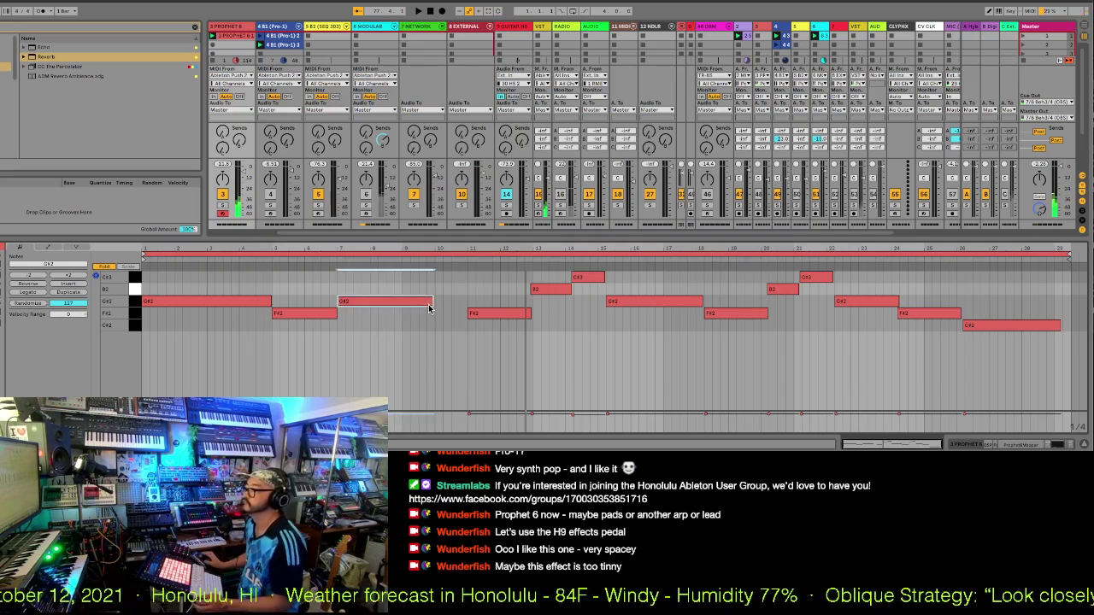
pyautogui.moveTo(434, 305); pyautogui.dragTo(466, 305)
pyautogui.click(492, 320)
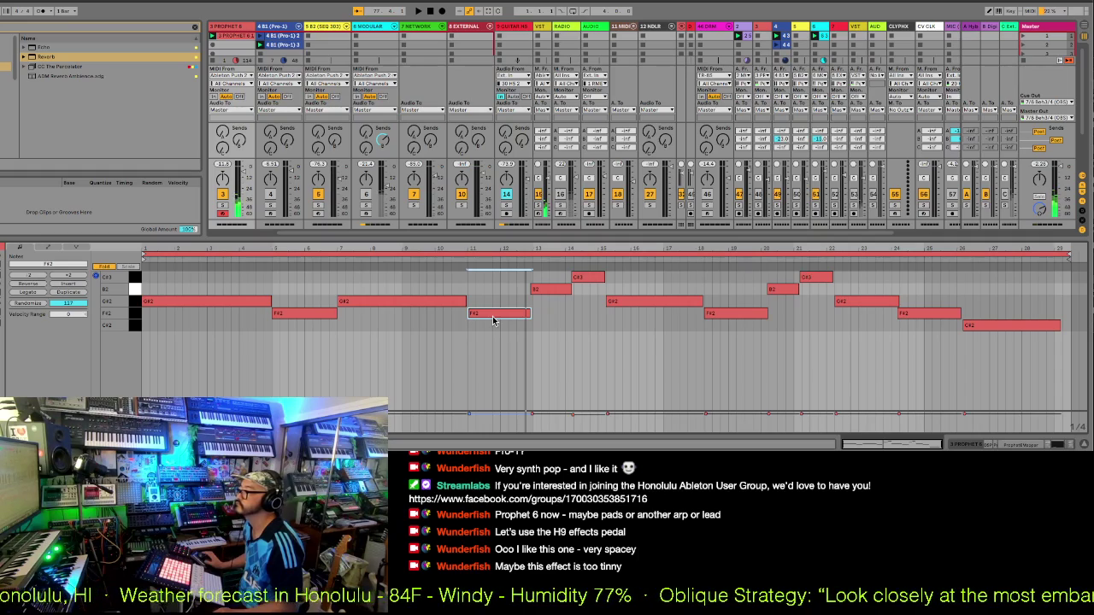
# - Check the G#2, F#2, B2 and C#3 notes between bars 7 and 18 one by one
pyautogui.click(419, 304)
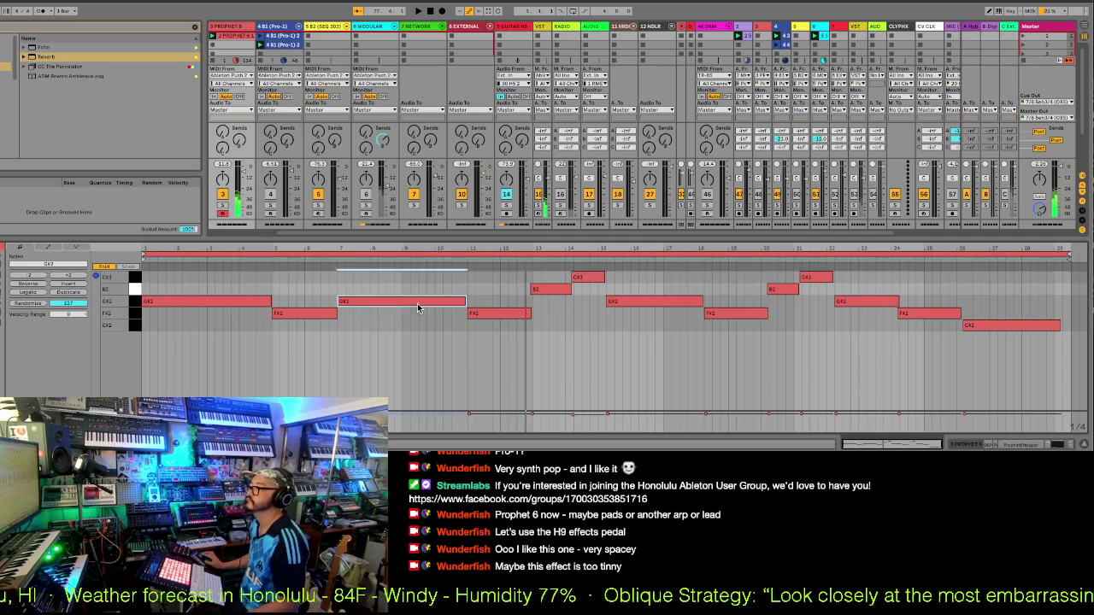
pyautogui.click(479, 321)
pyautogui.click(551, 290)
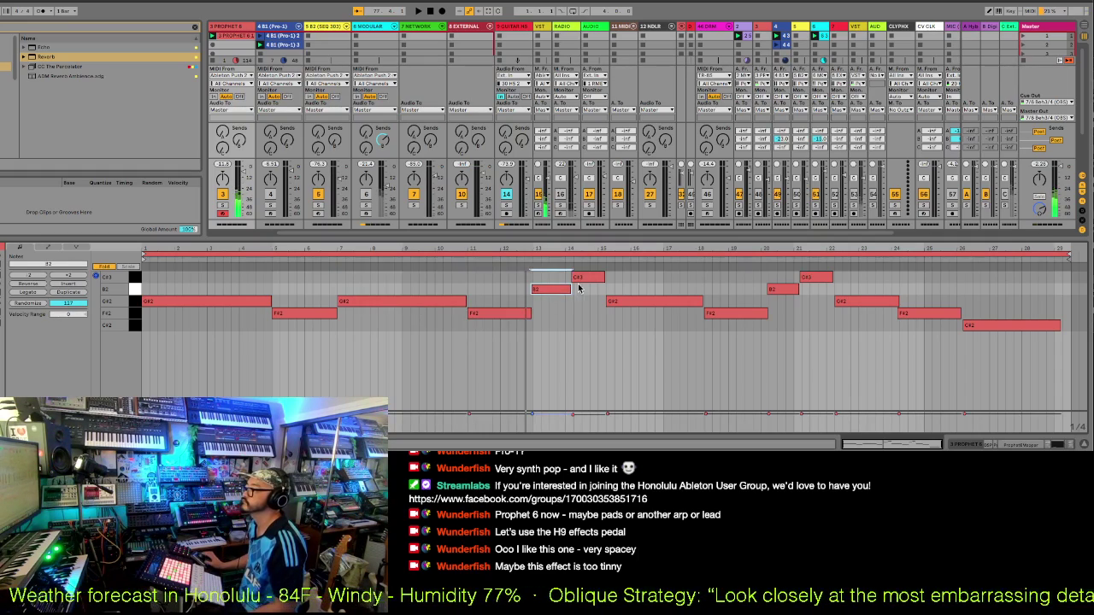
pyautogui.click(588, 279)
pyautogui.click(631, 306)
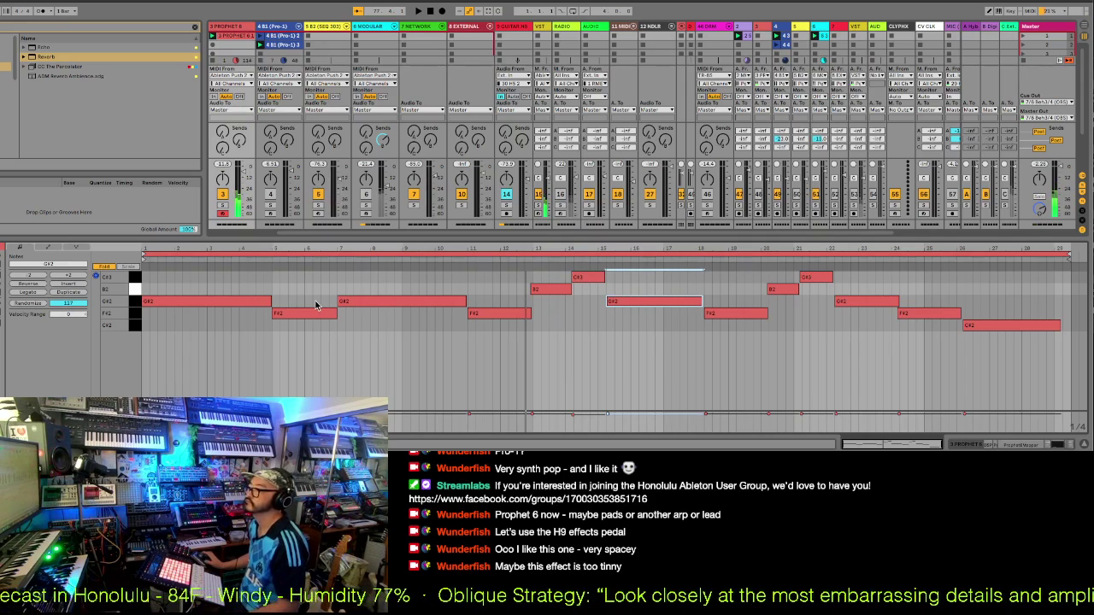
pyautogui.click(463, 302)
pyautogui.click(508, 315)
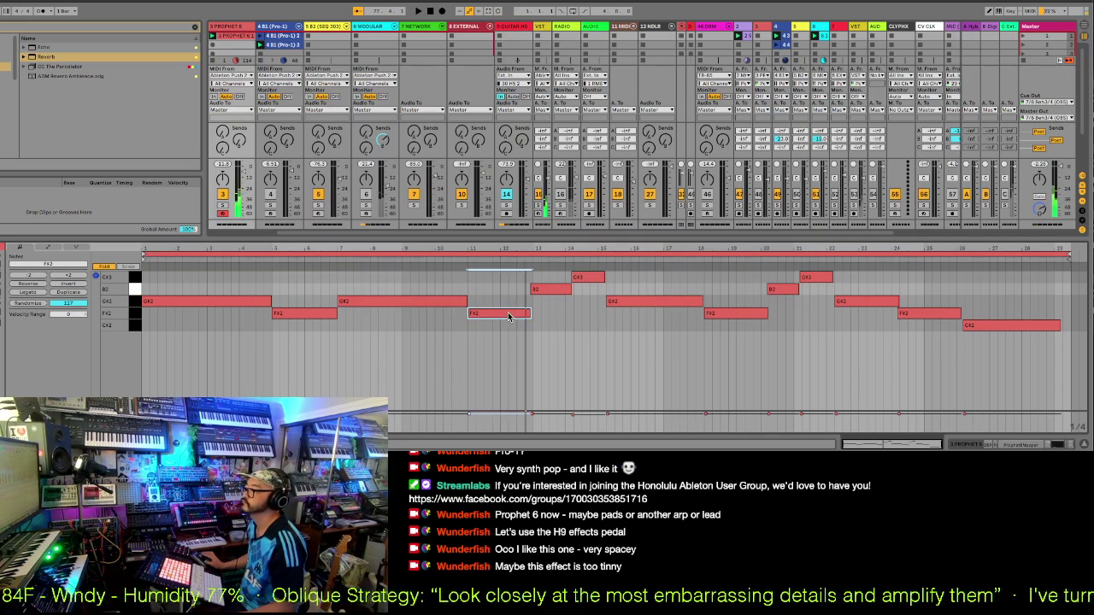
# - Align the B2 to bar 13, C#3 to bar 14 and following notes from bar 15, closing the gaps around the second B2 and C#3
pyautogui.moveTo(548, 282); pyautogui.dragTo(557, 289)
pyautogui.click(556, 290)
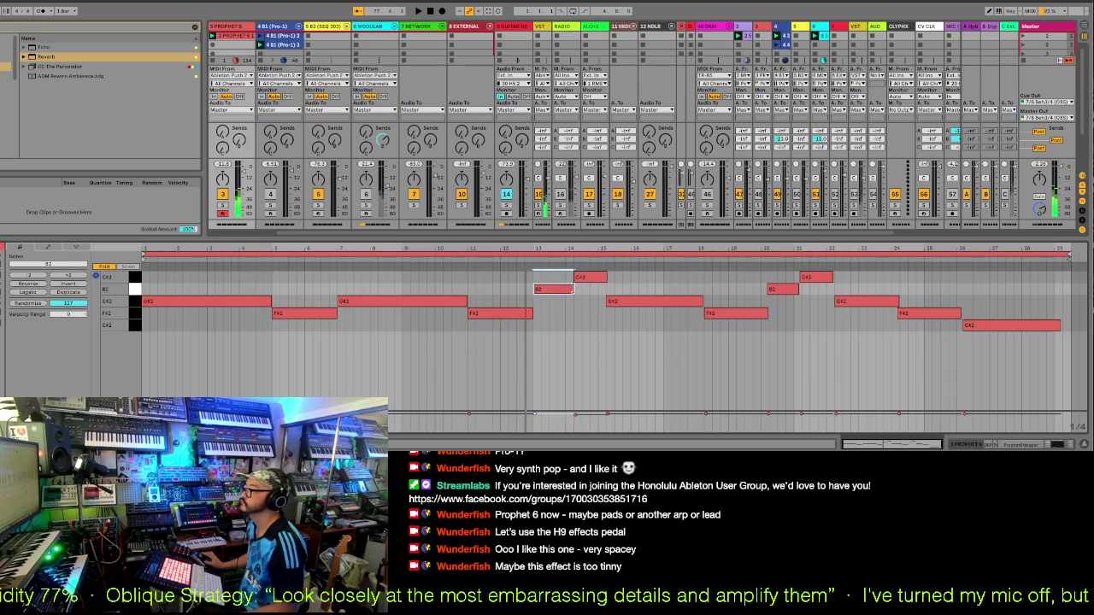
pyautogui.moveTo(570, 290); pyautogui.dragTo(940, 319)
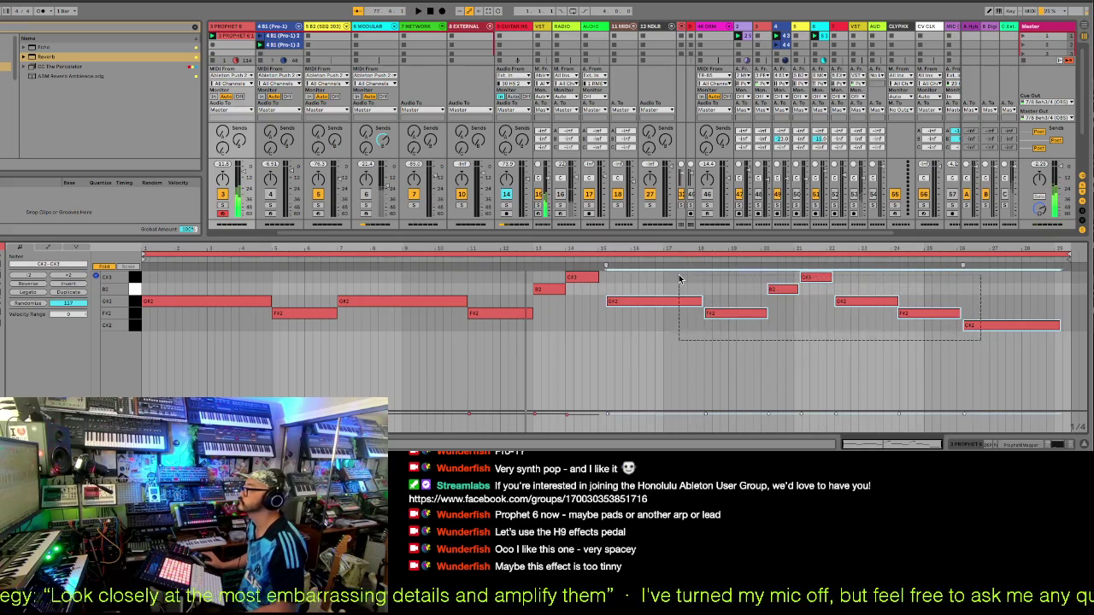
pyautogui.moveTo(650, 304); pyautogui.dragTo(641, 297)
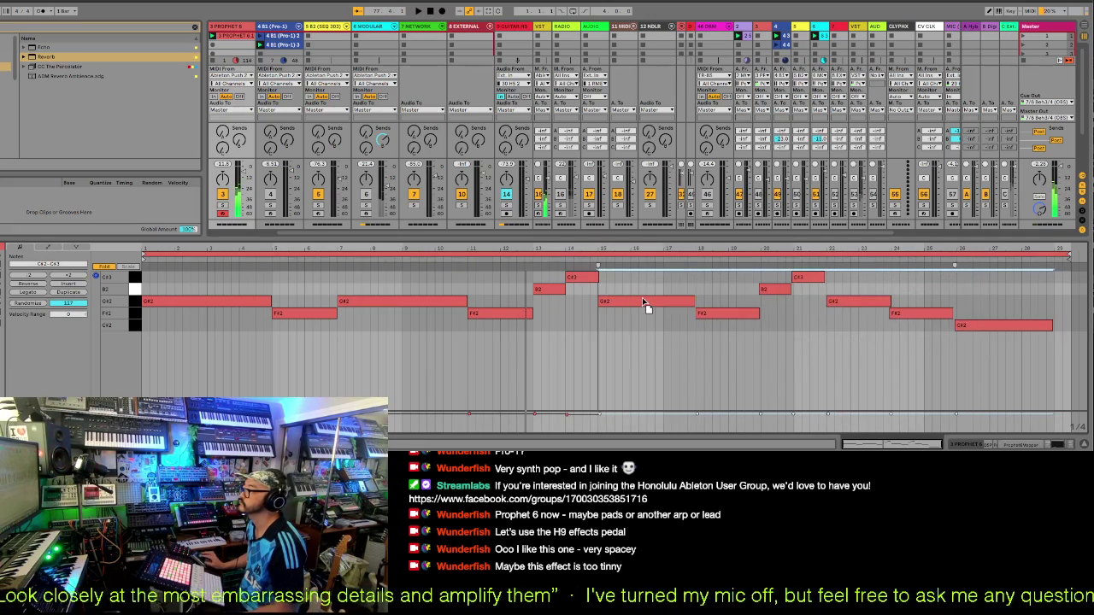
pyautogui.click(714, 316)
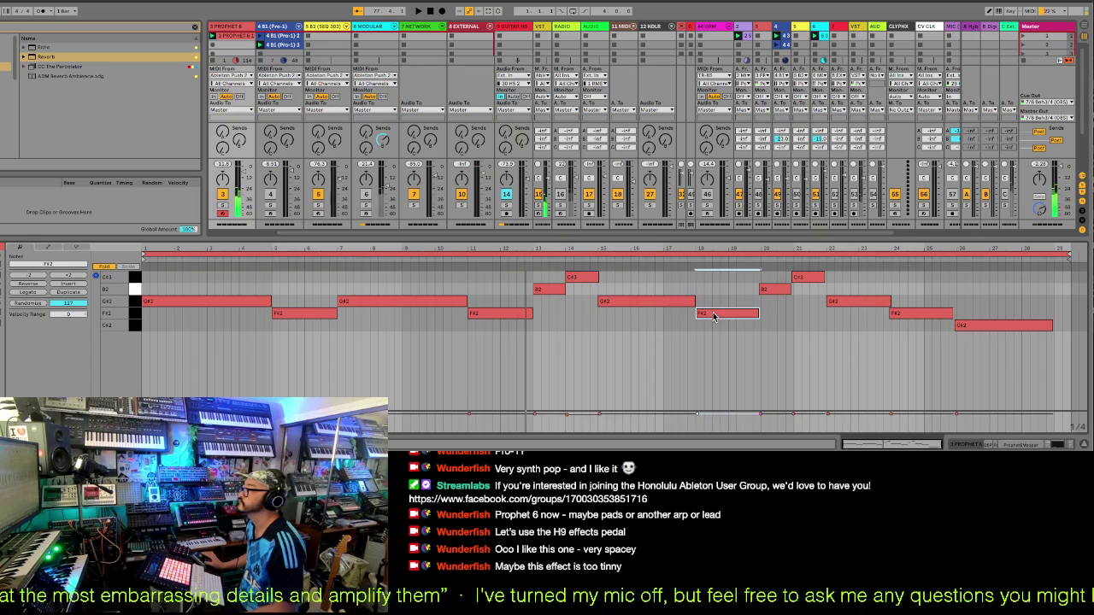
pyautogui.click(772, 292)
pyautogui.click(795, 279)
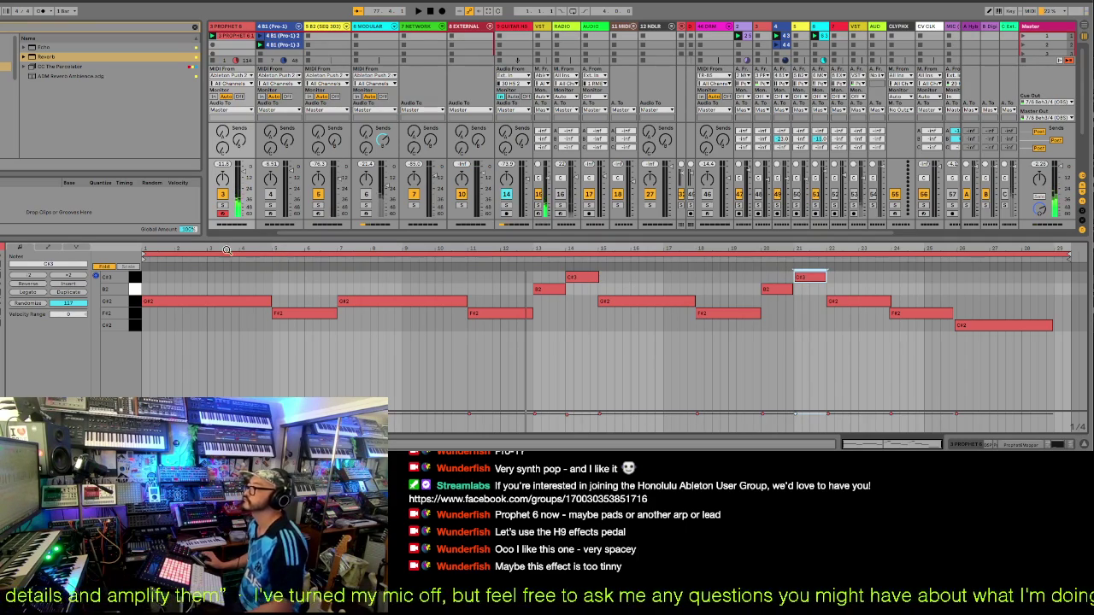
# - Move the clip's loop start to the G#2 at bar 15 and set 1.1.1 there
pyautogui.hotkey('ctrl', 'a')
pyautogui.moveTo(145, 254); pyautogui.dragTo(595, 288)
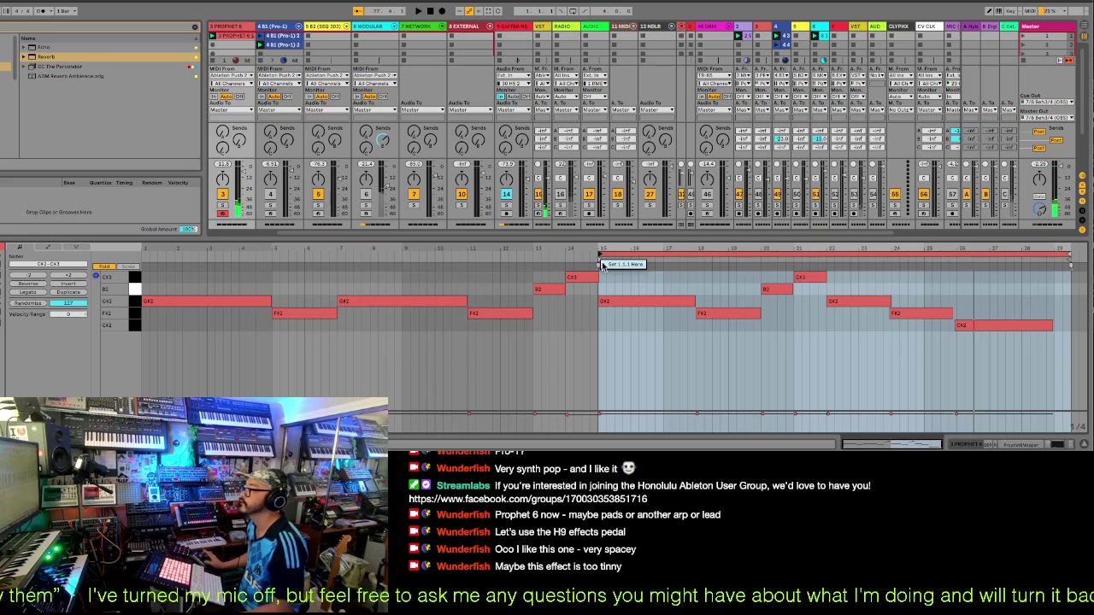
pyautogui.click(603, 265)
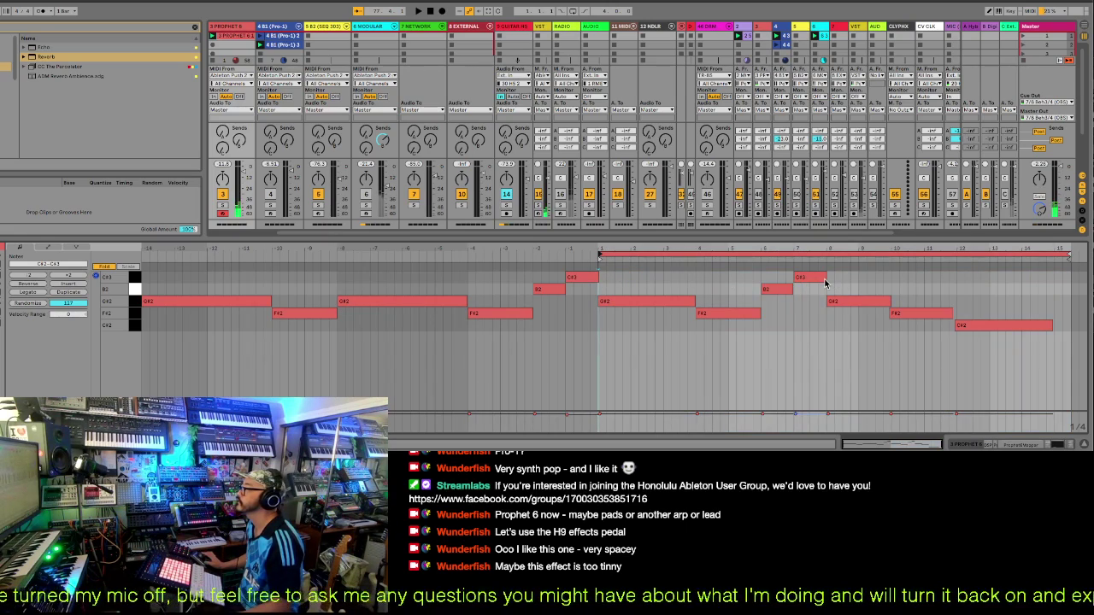
# - Lengthen the C#3 at bar 7 and the opening G#2 by one bar each, shifting the notes after them, and end the loop at bar 17
pyautogui.moveTo(825, 277); pyautogui.dragTo(904, 304)
pyautogui.moveTo(1068, 254); pyautogui.dragTo(1021, 278)
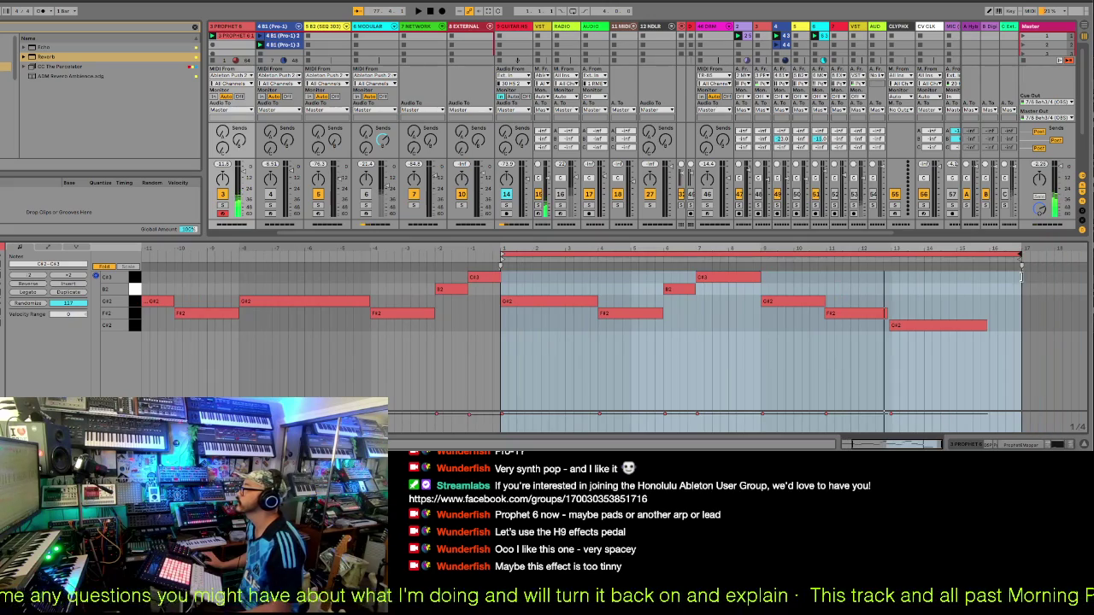
pyautogui.click(594, 298)
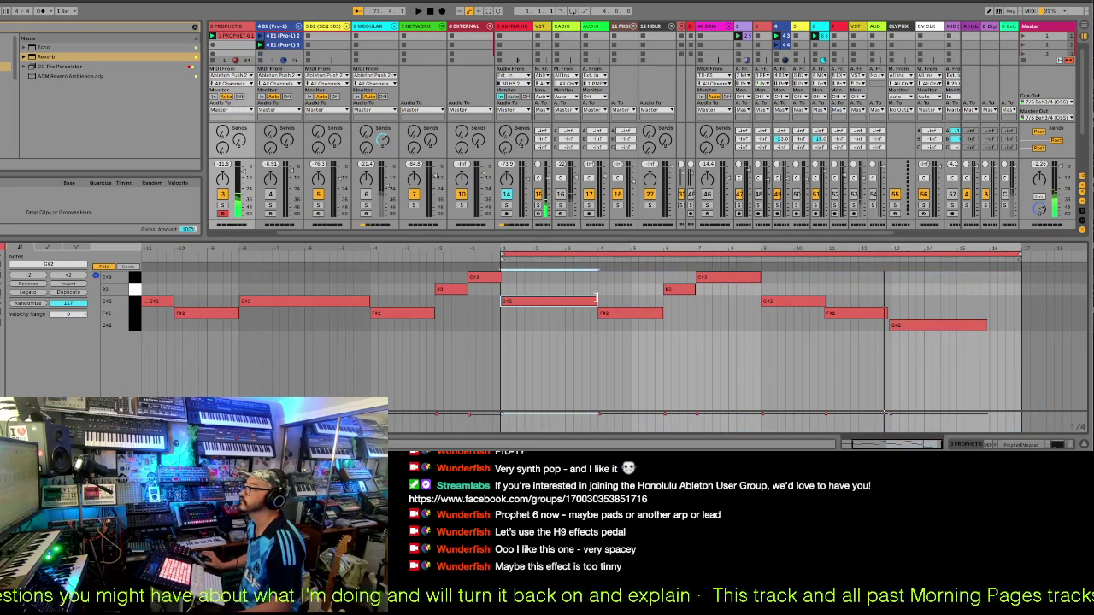
pyautogui.moveTo(612, 279); pyautogui.dragTo(897, 346)
pyautogui.moveTo(623, 320)
pyautogui.mouseDown()
pyautogui.moveTo(656, 321)
pyautogui.moveTo(600, 304)
pyautogui.moveTo(628, 310)
pyautogui.mouseUp()
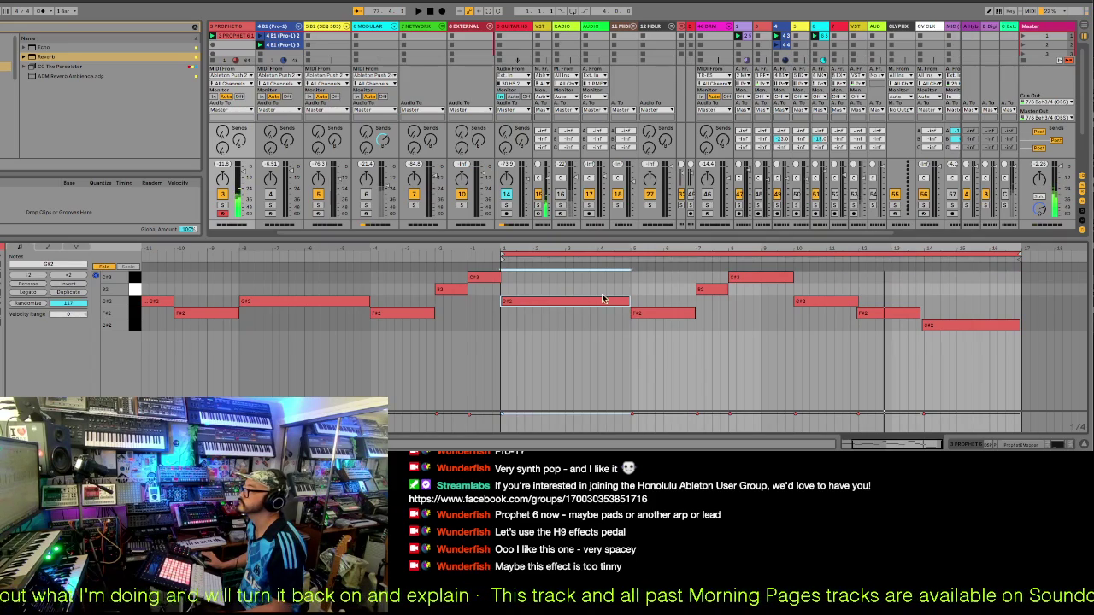
# - Trim the C#3 at bar 8 to one bar, then lengthen the following G#2 from bar 9 to bar 13 with the last two notes placed after it
pyautogui.click(655, 315)
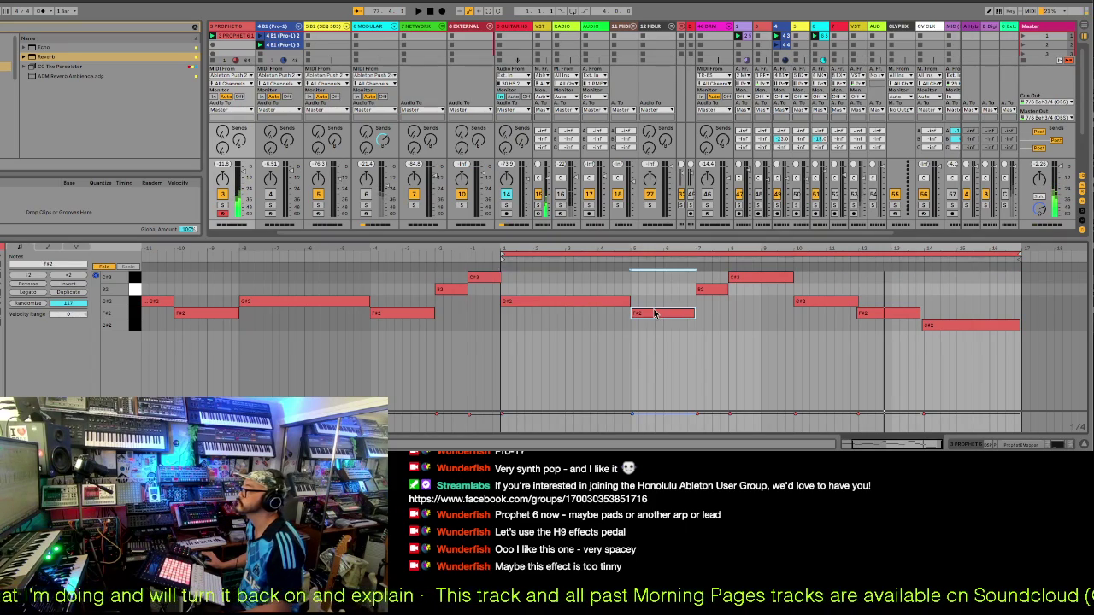
pyautogui.click(709, 291)
pyautogui.click(748, 283)
pyautogui.moveTo(791, 278); pyautogui.dragTo(937, 331)
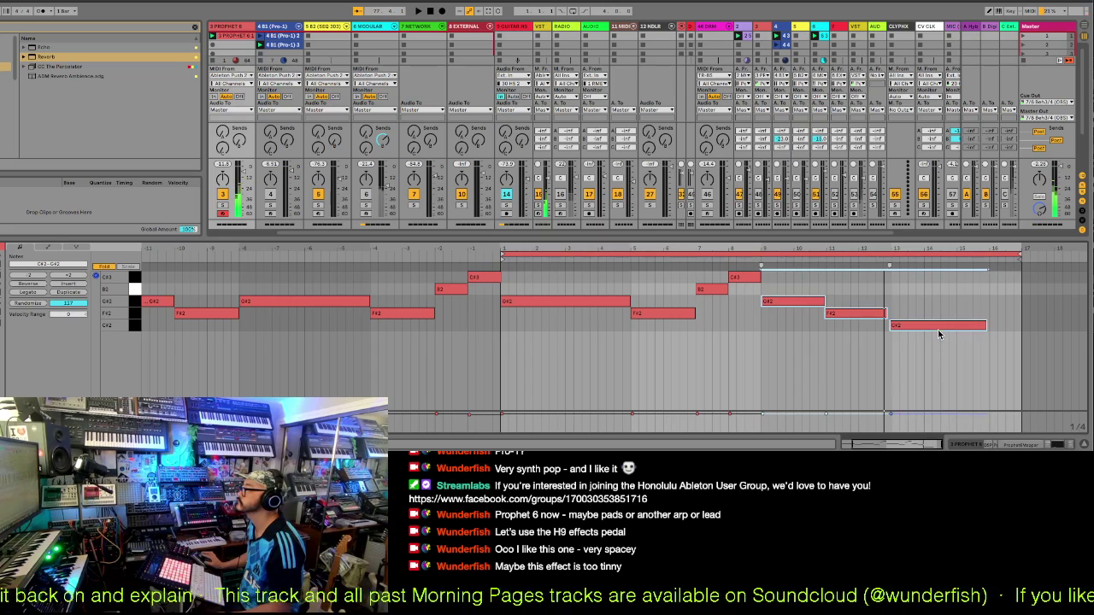
pyautogui.click(930, 316)
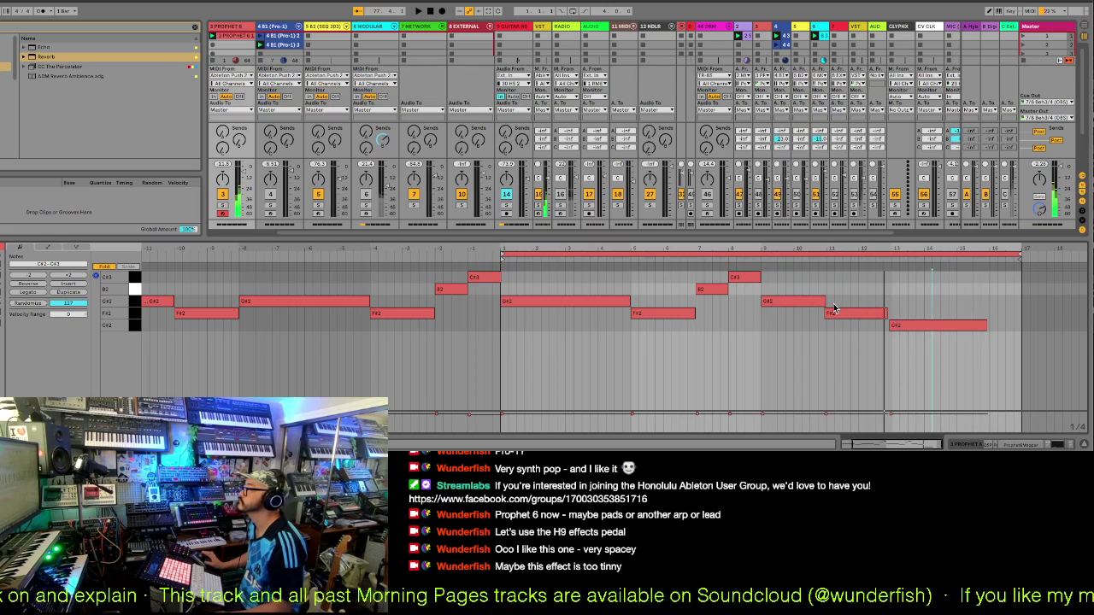
pyautogui.moveTo(824, 299); pyautogui.dragTo(1010, 334)
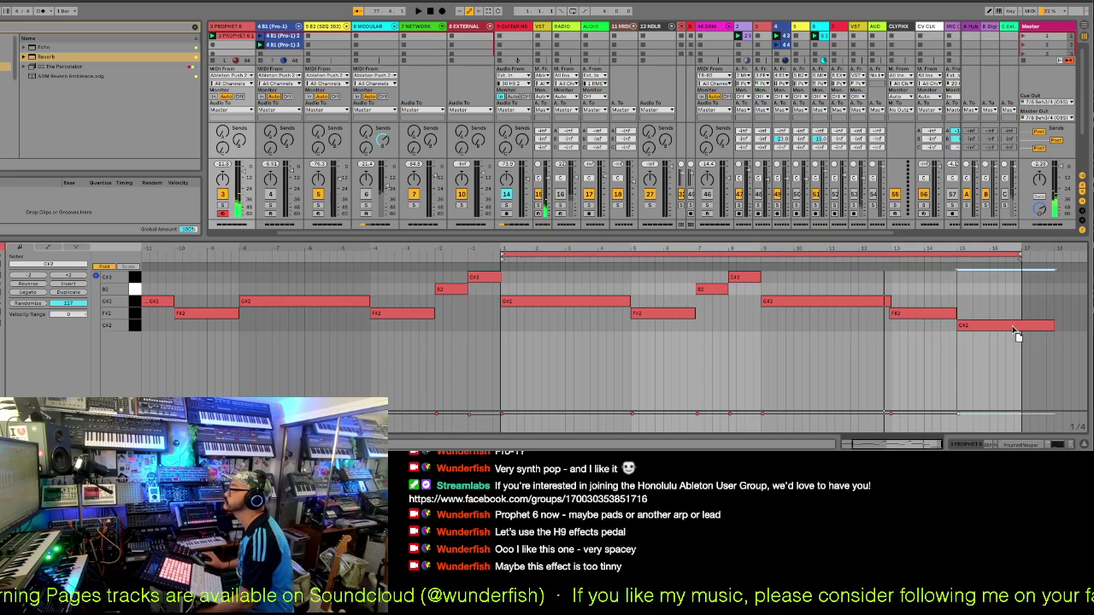
# - Extend the loop end to bar 21, shorten the final C#2 to end at bar 17 and start playback
pyautogui.moveTo(1017, 254)
pyautogui.mouseDown()
pyautogui.moveTo(1090, 263)
pyautogui.moveTo(998, 268)
pyautogui.moveTo(1019, 270)
pyautogui.mouseUp()
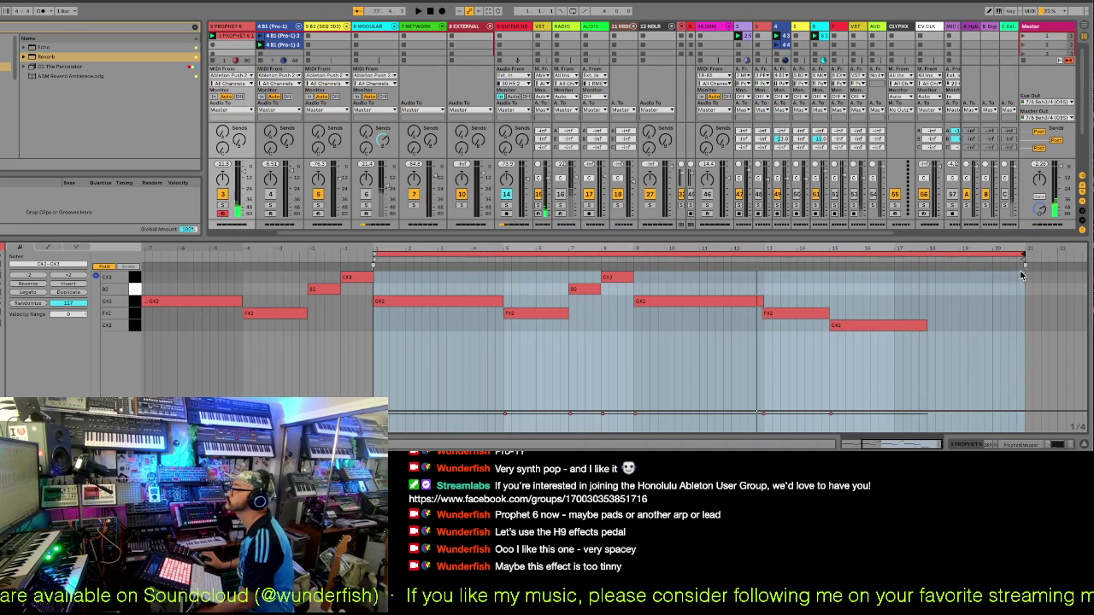
pyautogui.moveTo(926, 325); pyautogui.dragTo(895, 328)
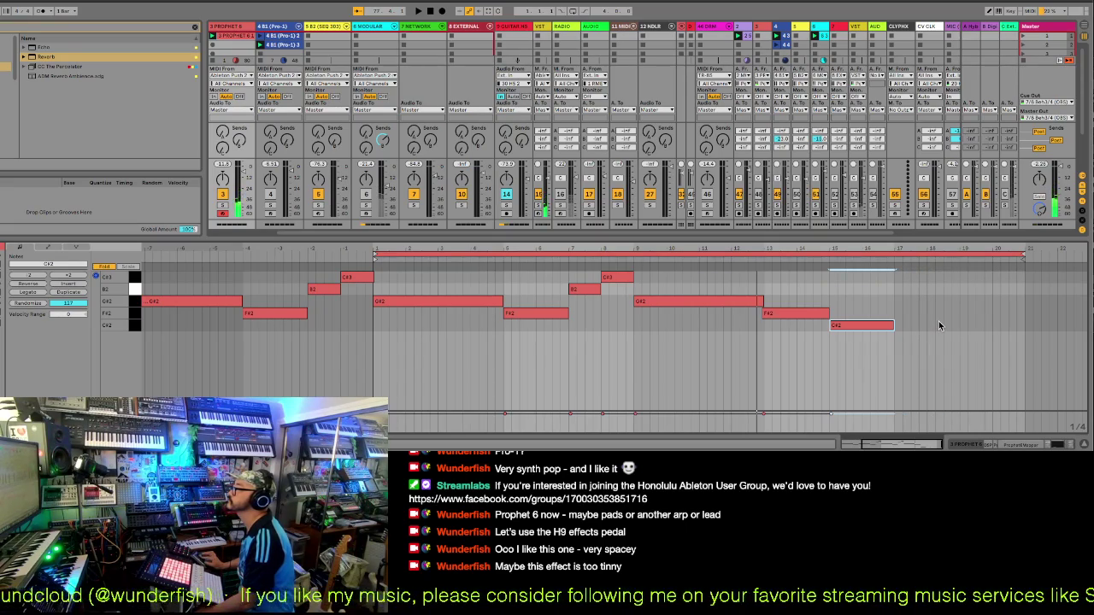
pyautogui.press('space')
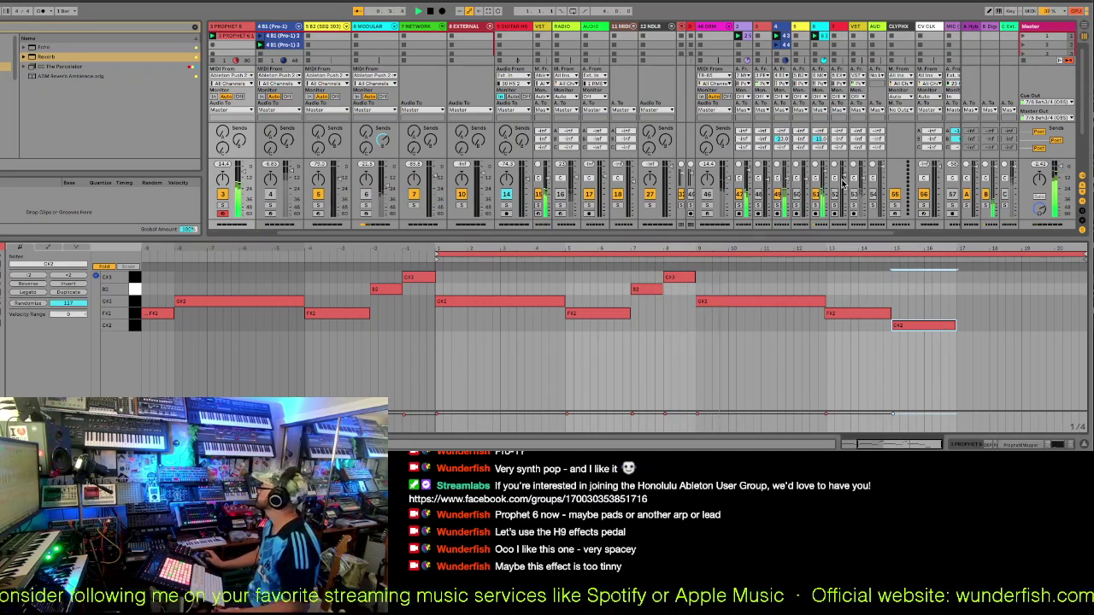
# - Lengthen the Prophet 6 clip's final C#2 to about bar 20 and duplicate the clip into the slot below
pyautogui.moveTo(768, 237); pyautogui.dragTo(768, 271)
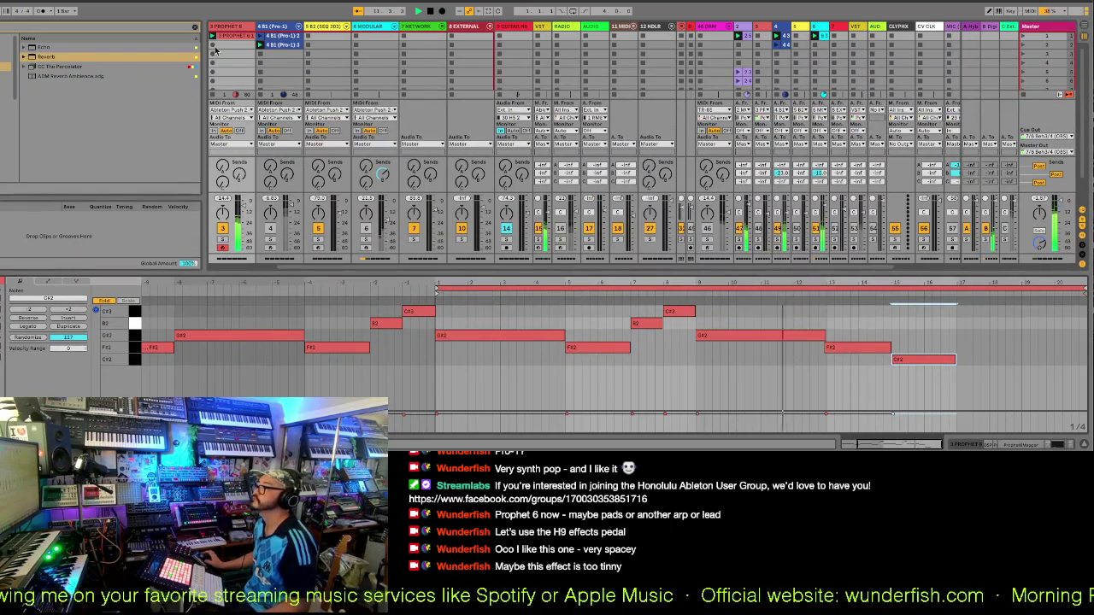
pyautogui.hotkey('shift', 'Tab')
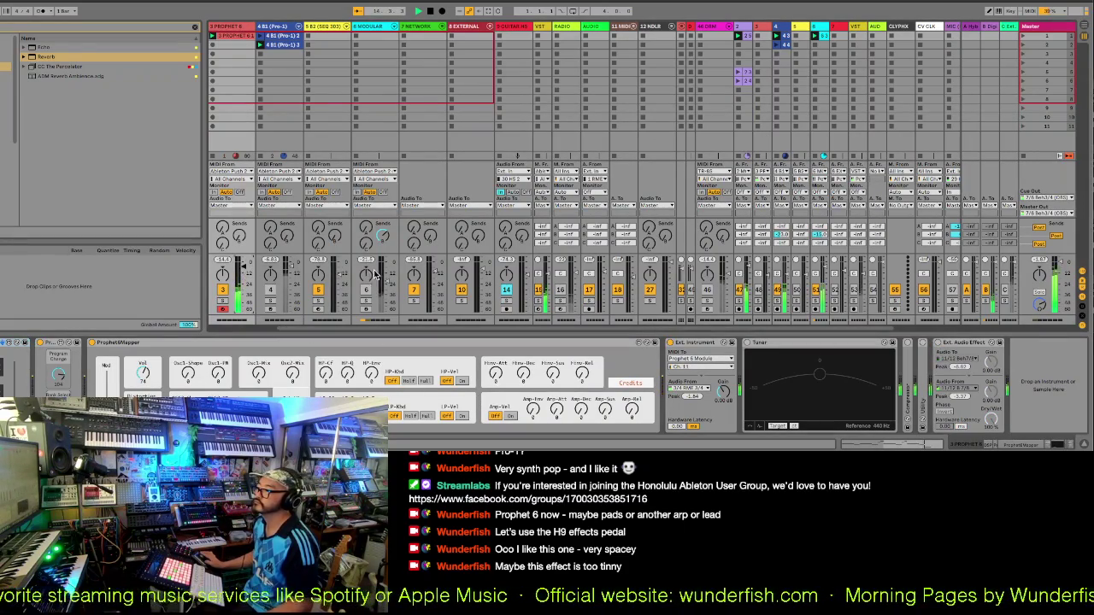
pyautogui.doubleClick(250, 38)
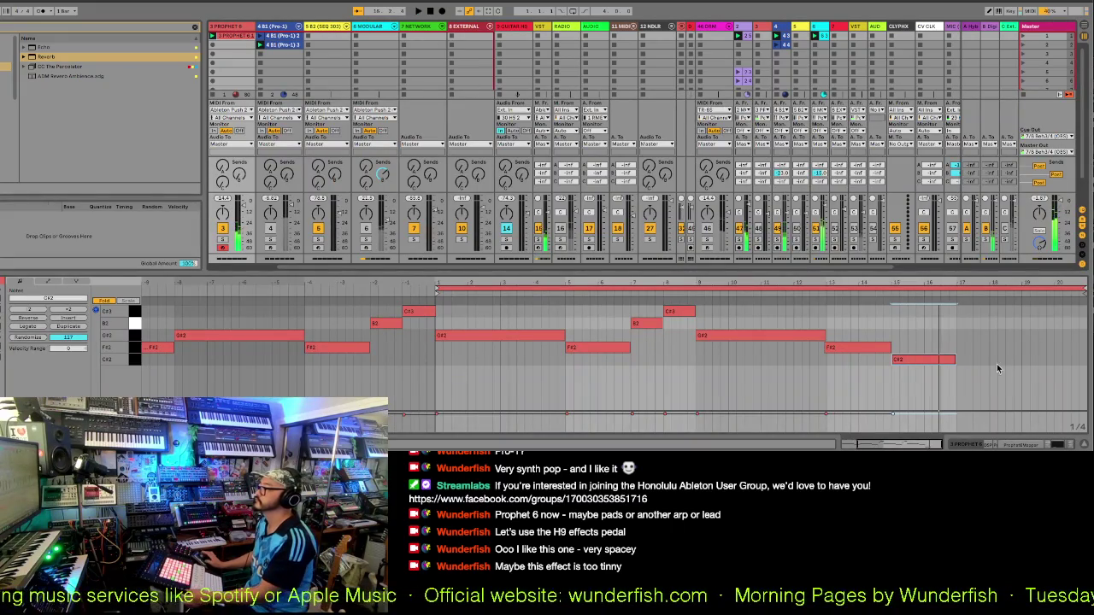
pyautogui.moveTo(955, 359); pyautogui.dragTo(1054, 366)
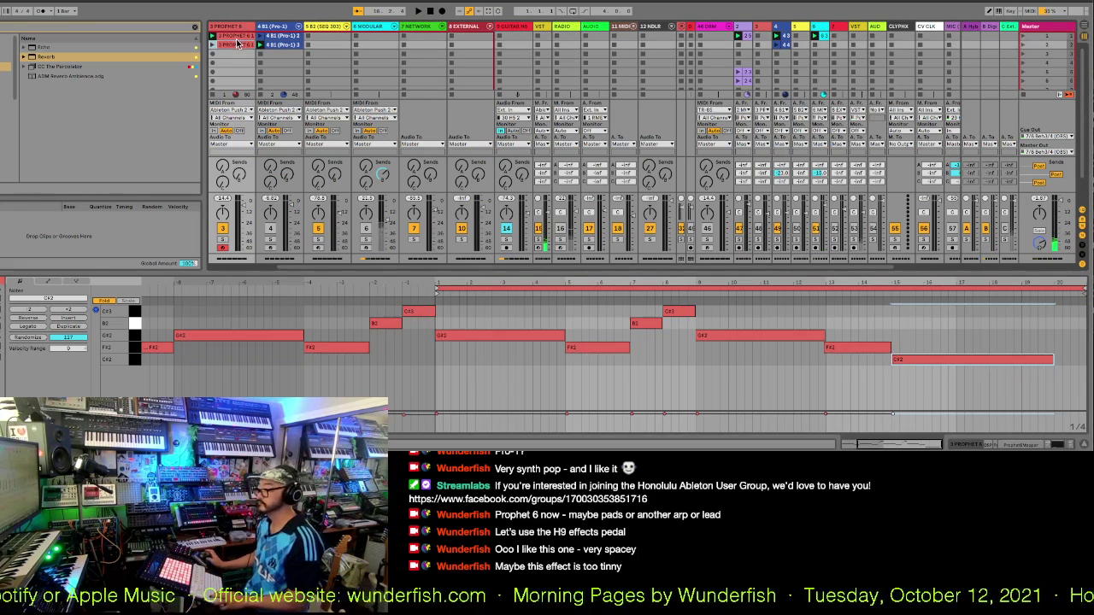
# - Launch the duplicated Prophet 6 clip, shorten its G#2 at bar 1 to about bar 3 and shift the later notes back to follow it
pyautogui.click(211, 47)
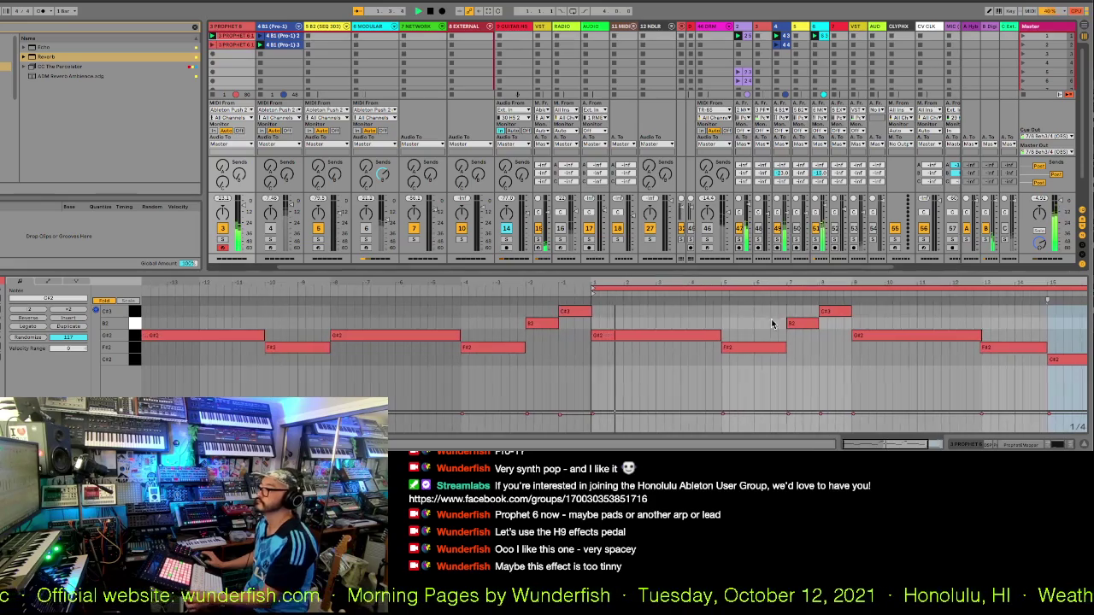
pyautogui.click(737, 325)
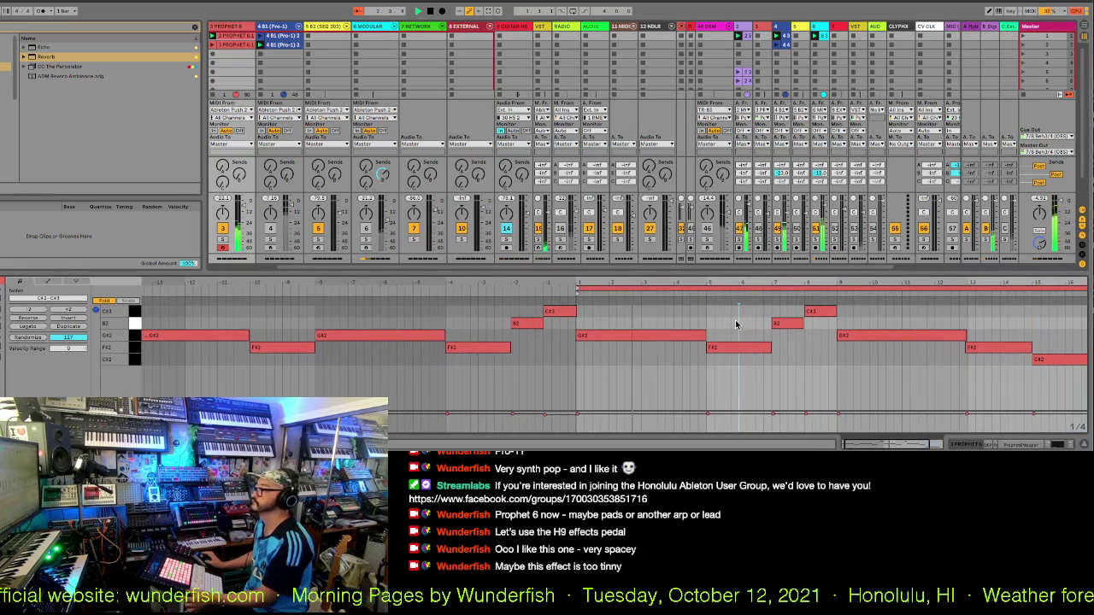
pyautogui.moveTo(706, 338); pyautogui.dragTo(649, 346)
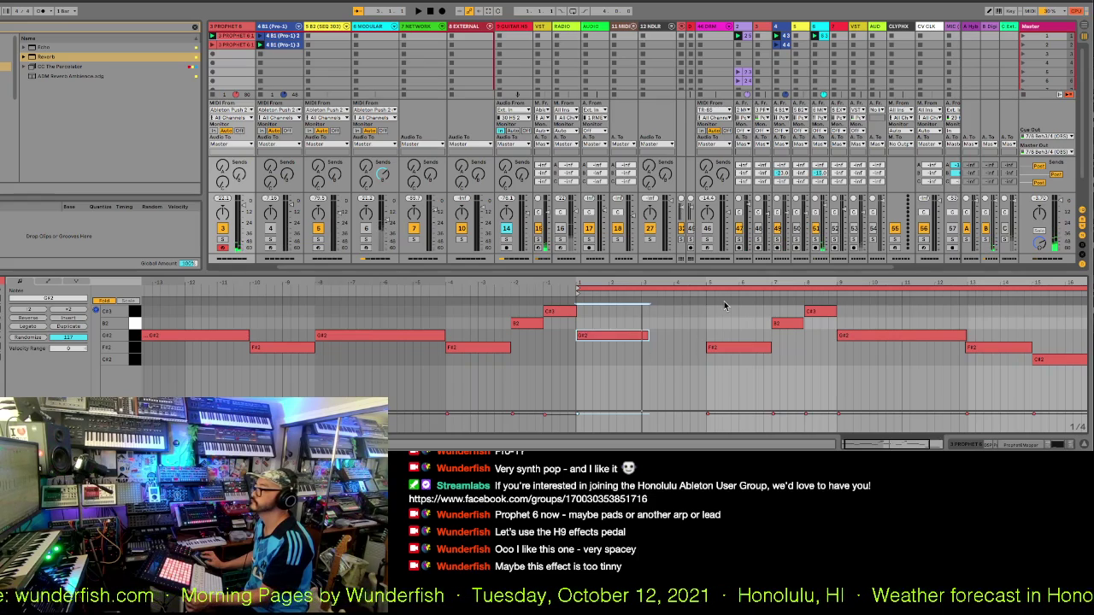
pyautogui.moveTo(722, 308); pyautogui.dragTo(1030, 364)
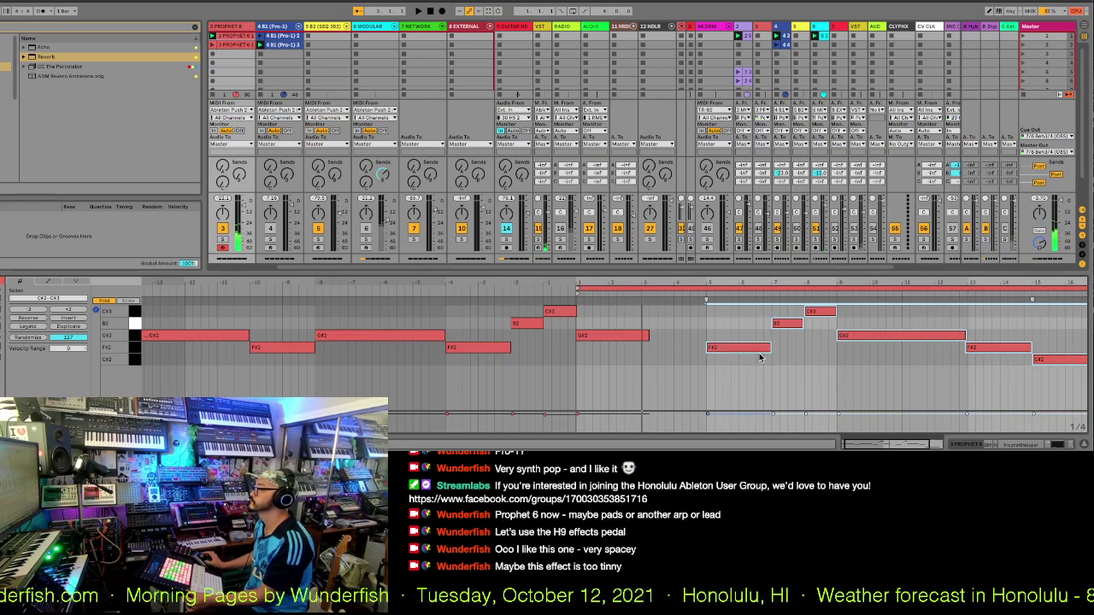
pyautogui.moveTo(740, 350); pyautogui.dragTo(683, 347)
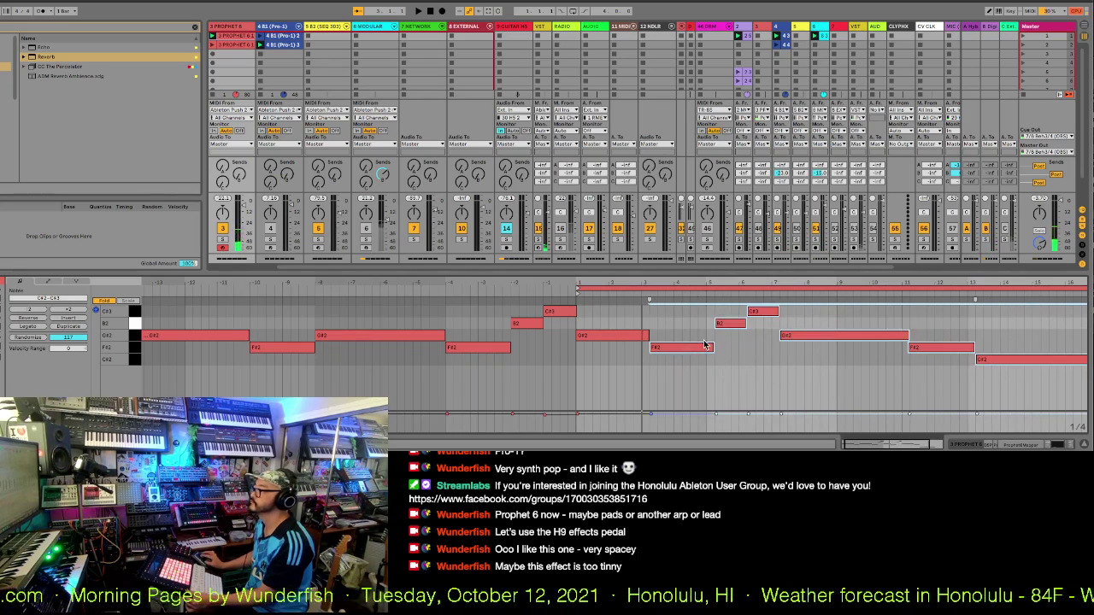
pyautogui.press('space')
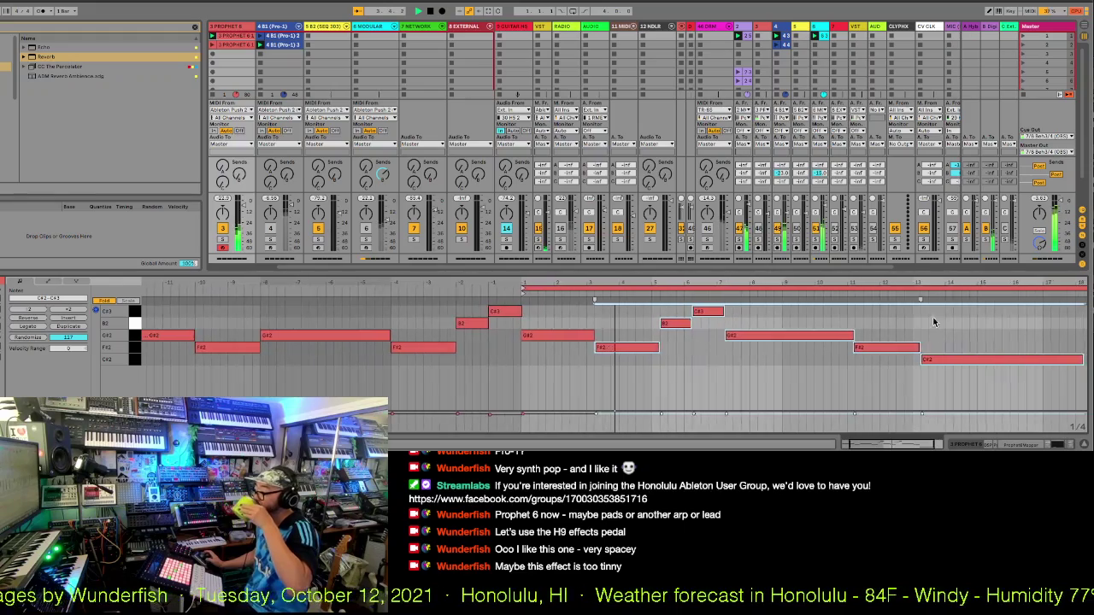
# - Trim the opening G#2 to exactly two bars and move the F#2, B2 and C#3 to start at bars 3, 5 and 6
pyautogui.click(598, 348)
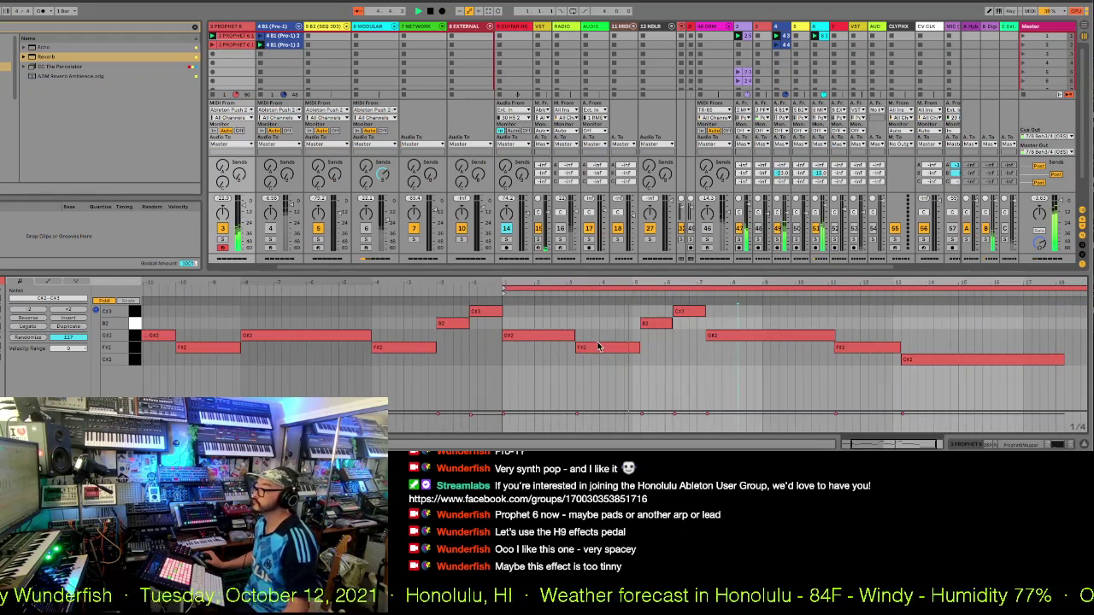
pyautogui.moveTo(598, 347); pyautogui.dragTo(567, 337)
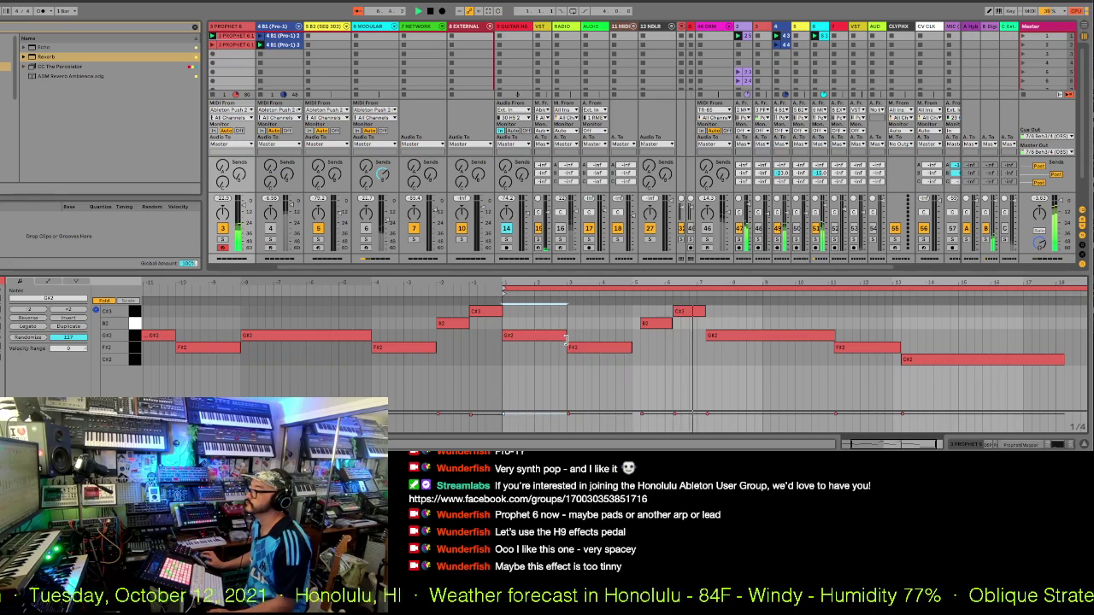
pyautogui.moveTo(651, 328); pyautogui.dragTo(671, 316)
pyautogui.click(678, 313)
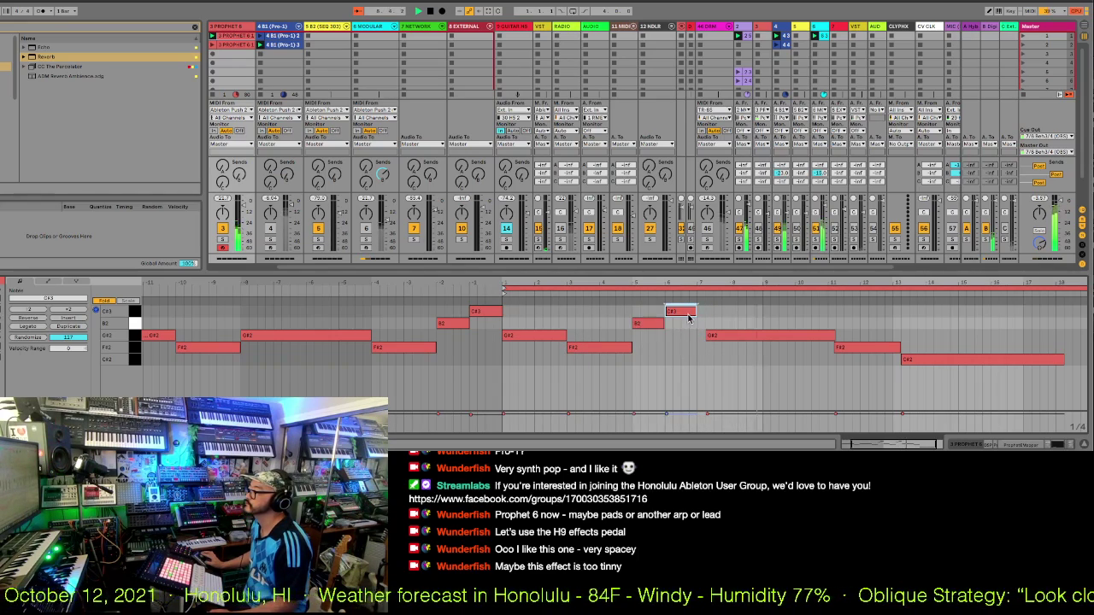
# - Lengthen the C#3 at bar 6 to two bars and delete the G#2, F#2 and C#2 notes after it
pyautogui.moveTo(695, 314); pyautogui.dragTo(951, 385)
pyautogui.click(844, 389)
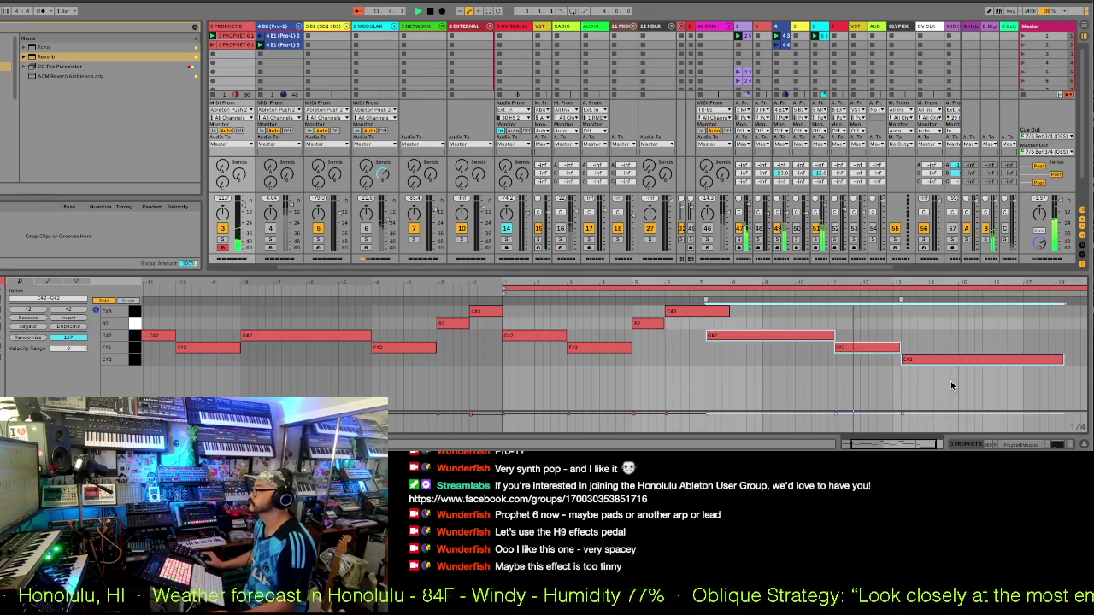
pyautogui.press('Delete')
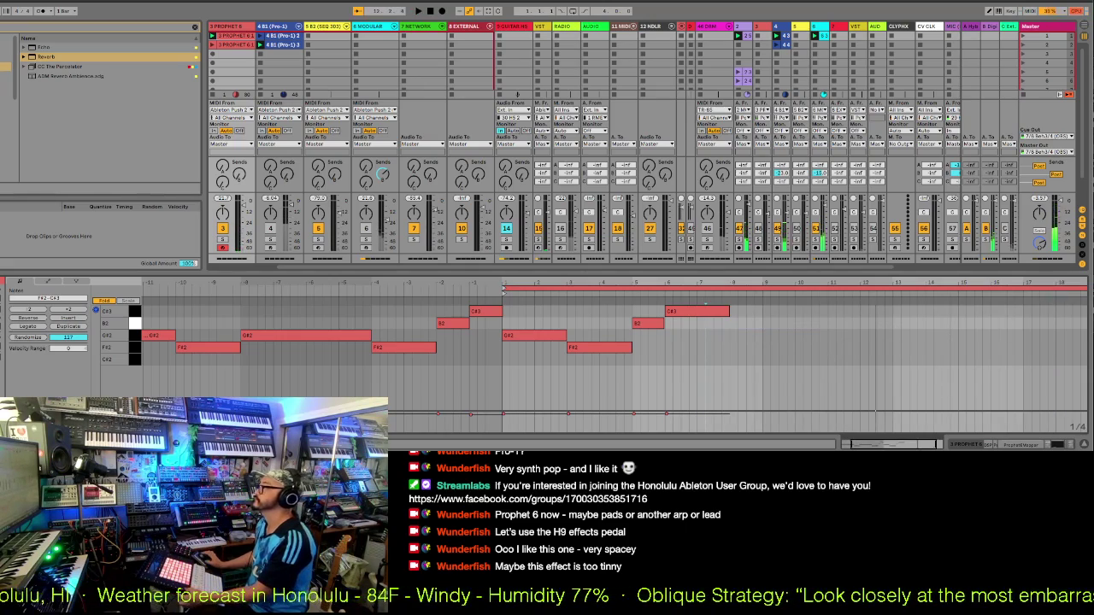
# - End the clip's loop at bar 9, then lengthen the B2 at bar 5 to two bars with the C#3 moved to bar 7
pyautogui.press('-')
pyautogui.moveTo(1083, 287); pyautogui.dragTo(755, 317)
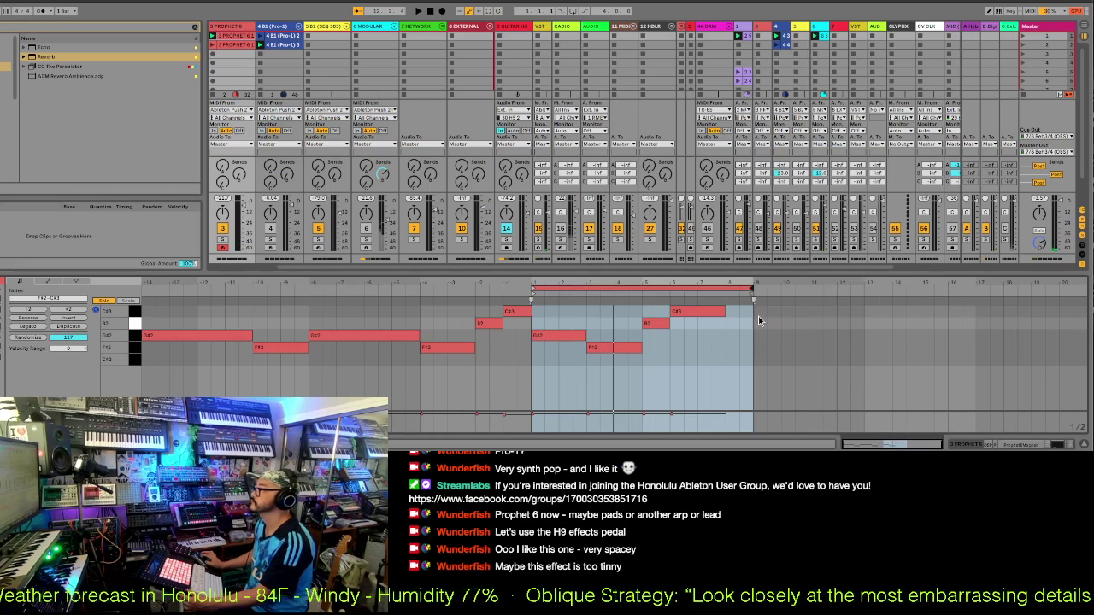
pyautogui.press('space')
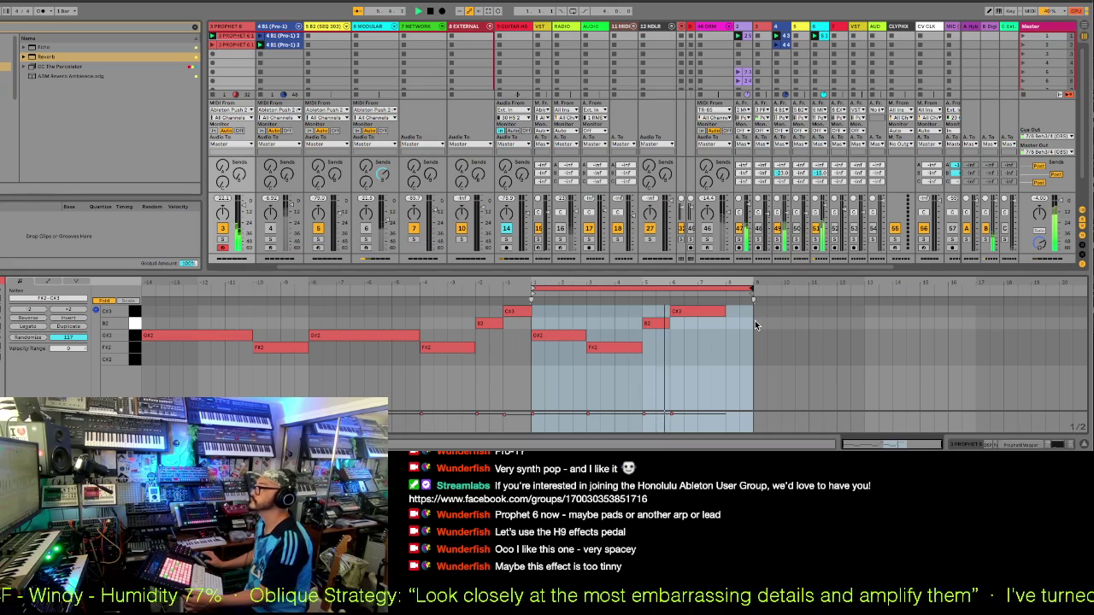
pyautogui.moveTo(693, 311)
pyautogui.mouseDown()
pyautogui.moveTo(721, 312)
pyautogui.moveTo(684, 323)
pyautogui.moveTo(696, 323)
pyautogui.mouseUp()
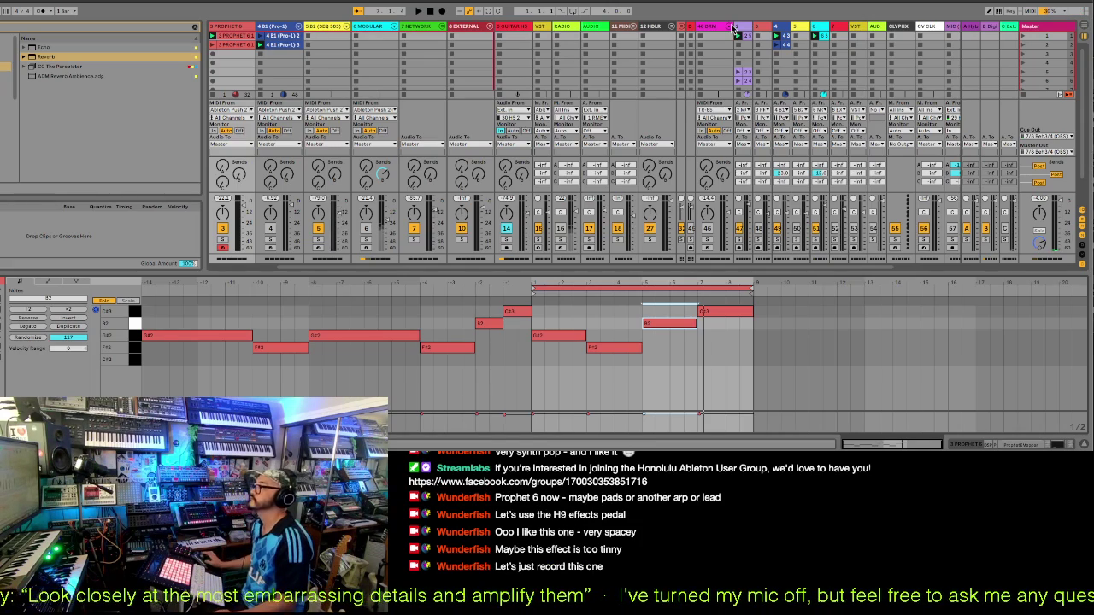
# - Arm audio track 3 and record a take of the Prophet 6 into its first clip slot
pyautogui.click(757, 247)
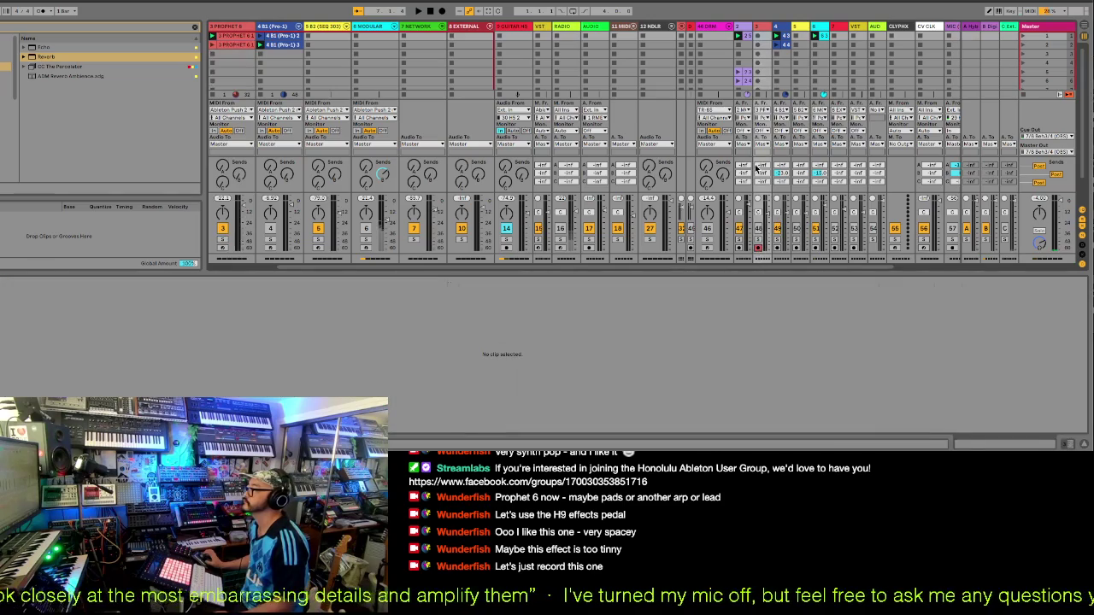
pyautogui.click(757, 39)
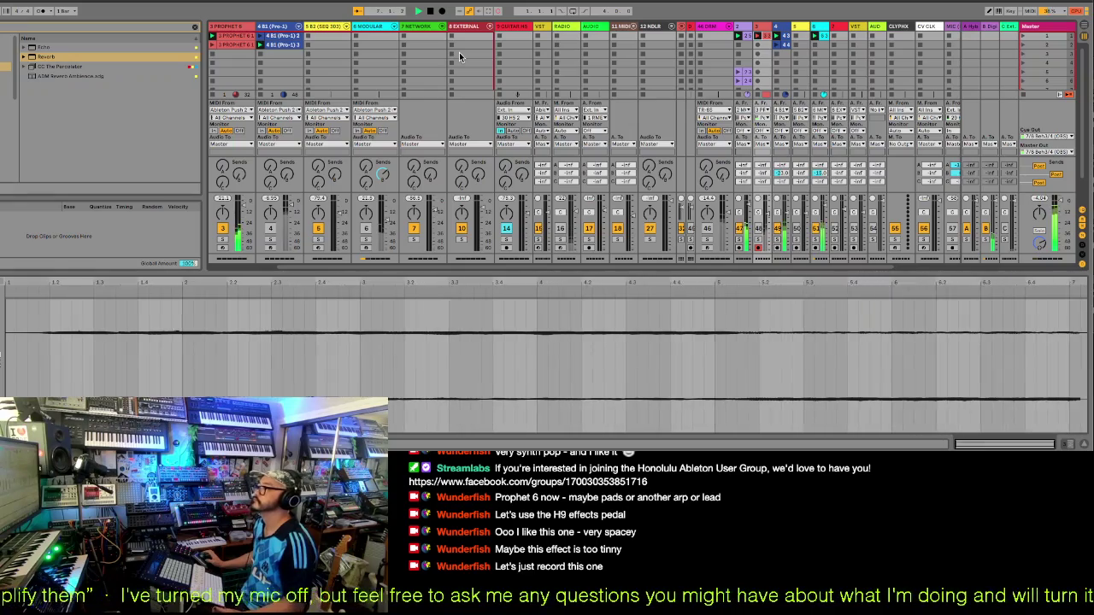
pyautogui.press('space')
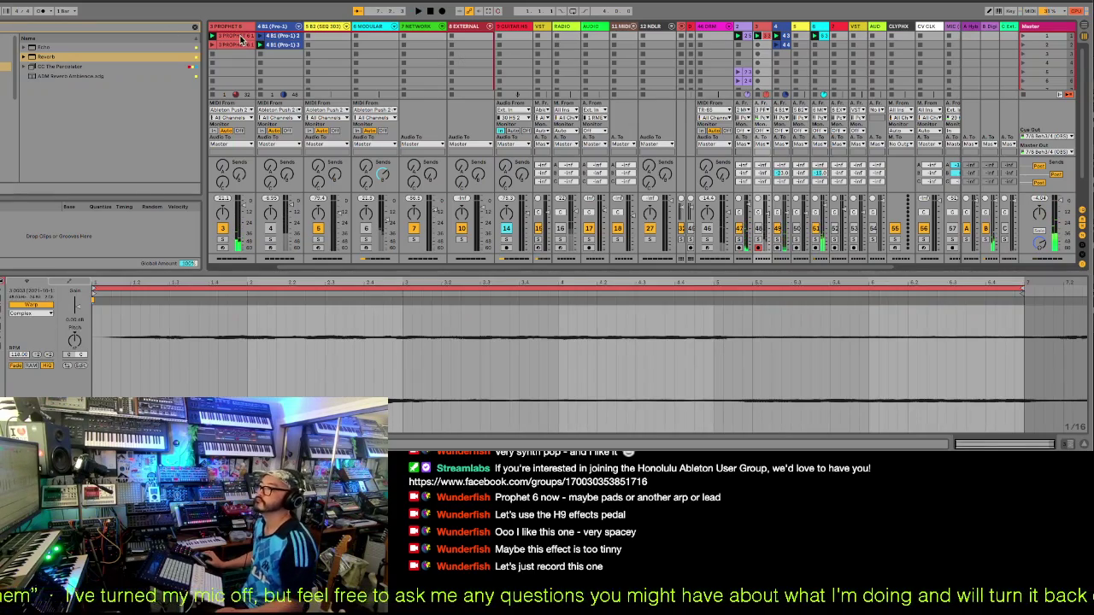
# - Place one-bar B2 and C#3 notes at bars 7 and 8 and stretch the preceding G#2 and F#2 to three bars each
pyautogui.click(241, 39)
pyautogui.click(587, 338)
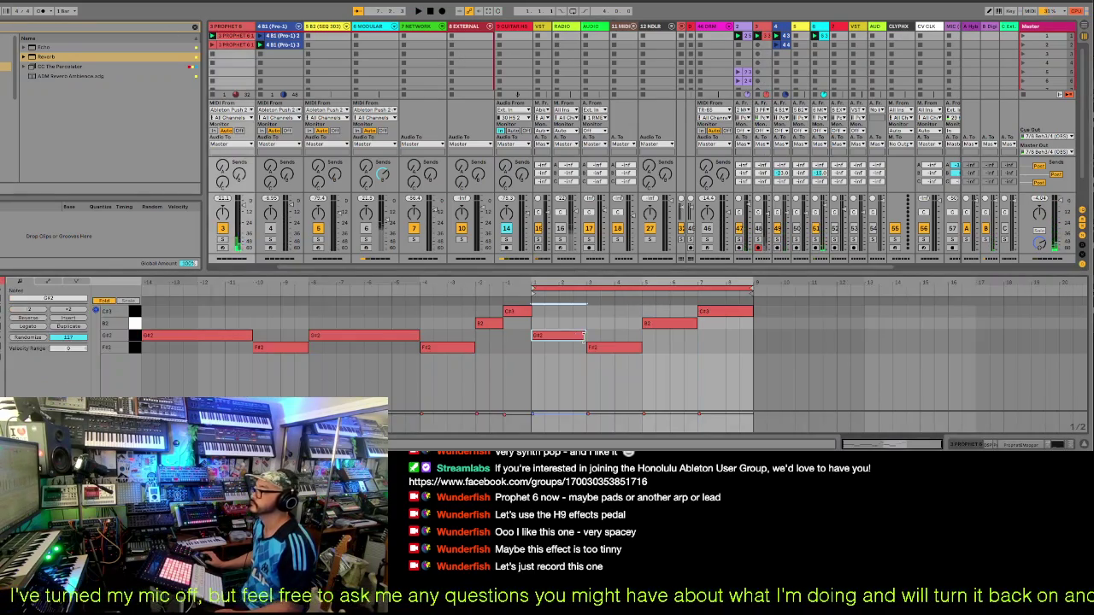
pyautogui.click(610, 347)
pyautogui.moveTo(695, 323); pyautogui.dragTo(719, 325)
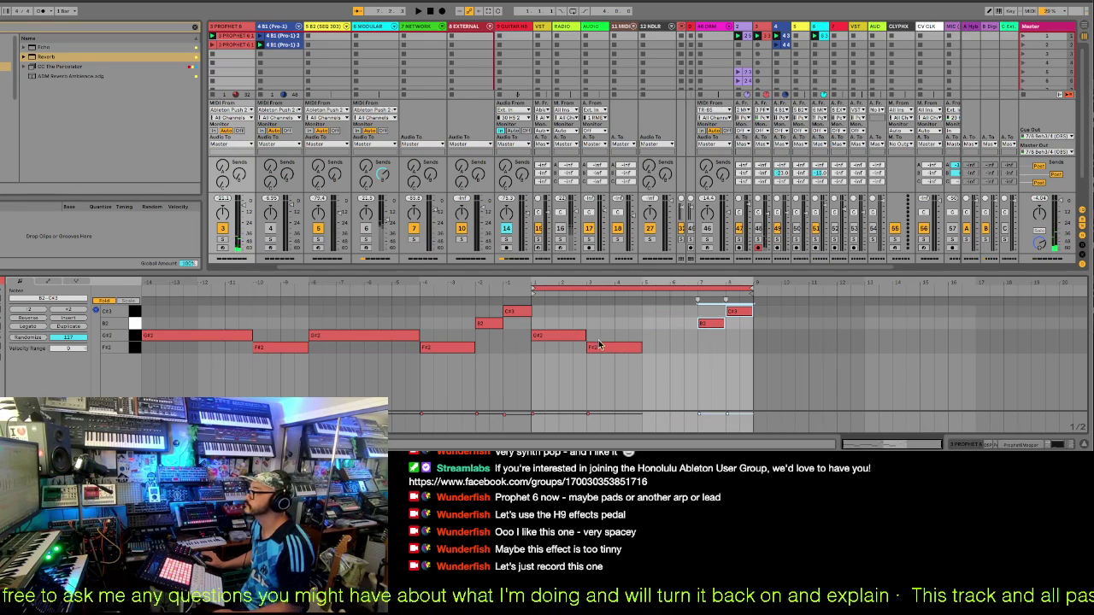
pyautogui.moveTo(602, 348); pyautogui.dragTo(656, 352)
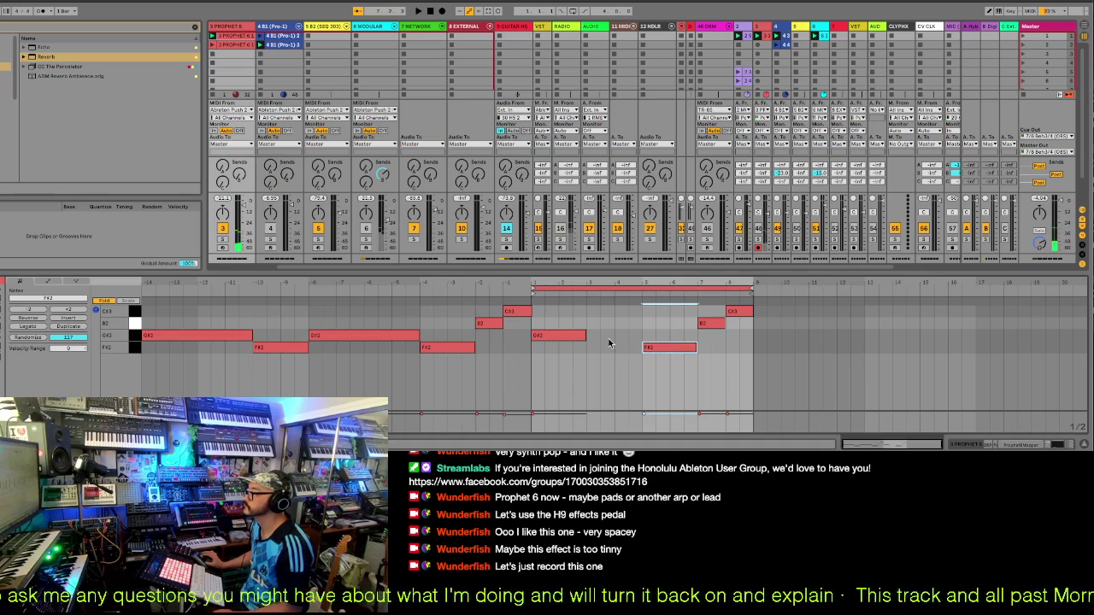
pyautogui.moveTo(586, 335); pyautogui.dragTo(696, 348)
pyautogui.click(662, 350)
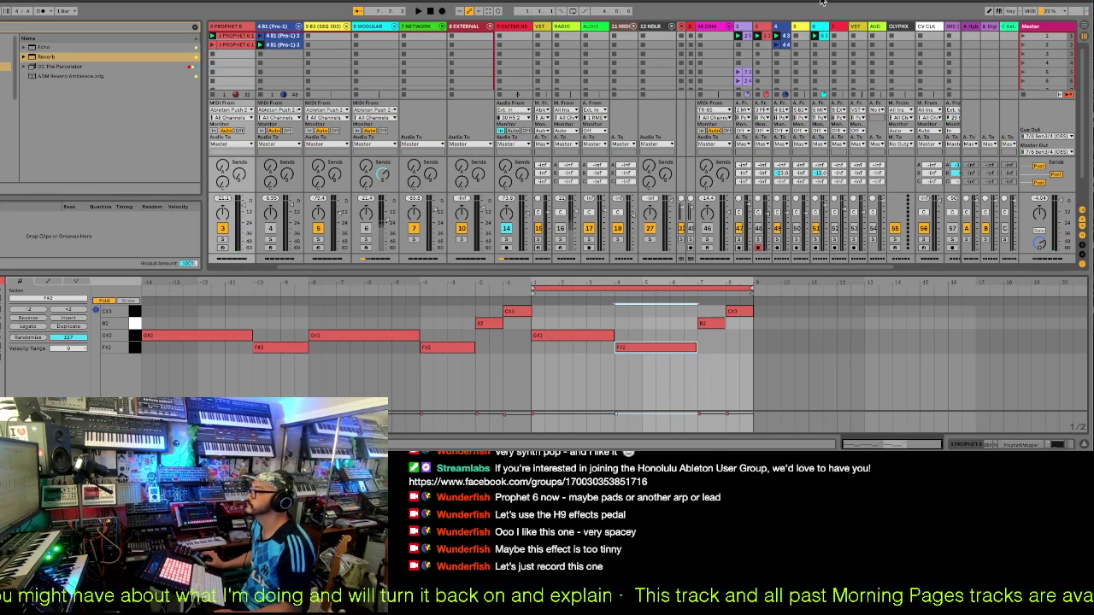
# - Record a take into the second slot of audio track 3, then stop and restart playback
pyautogui.click(757, 49)
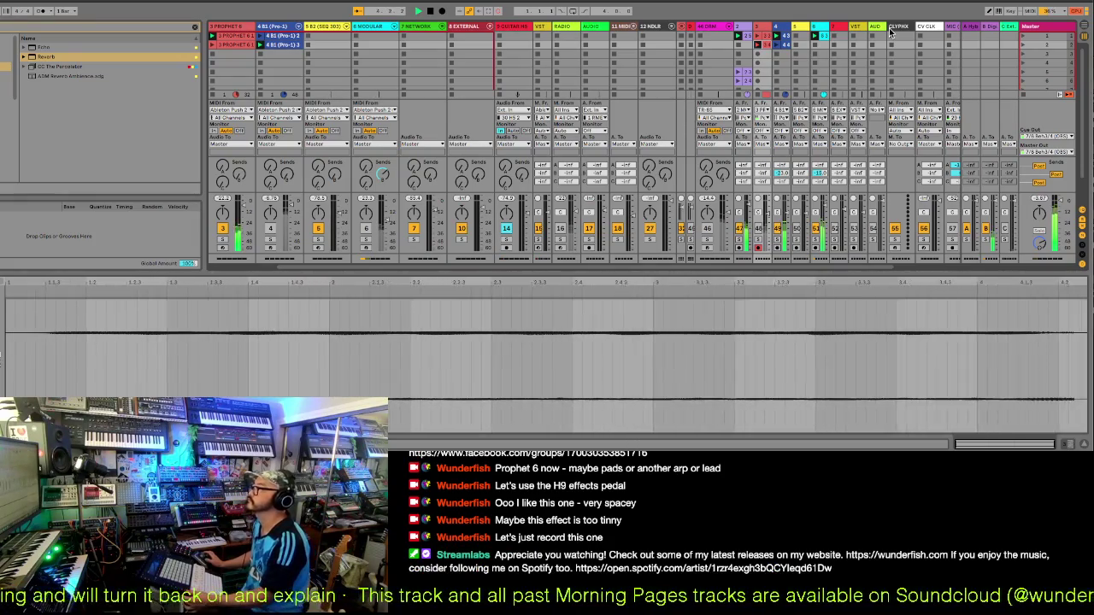
pyautogui.press('space')
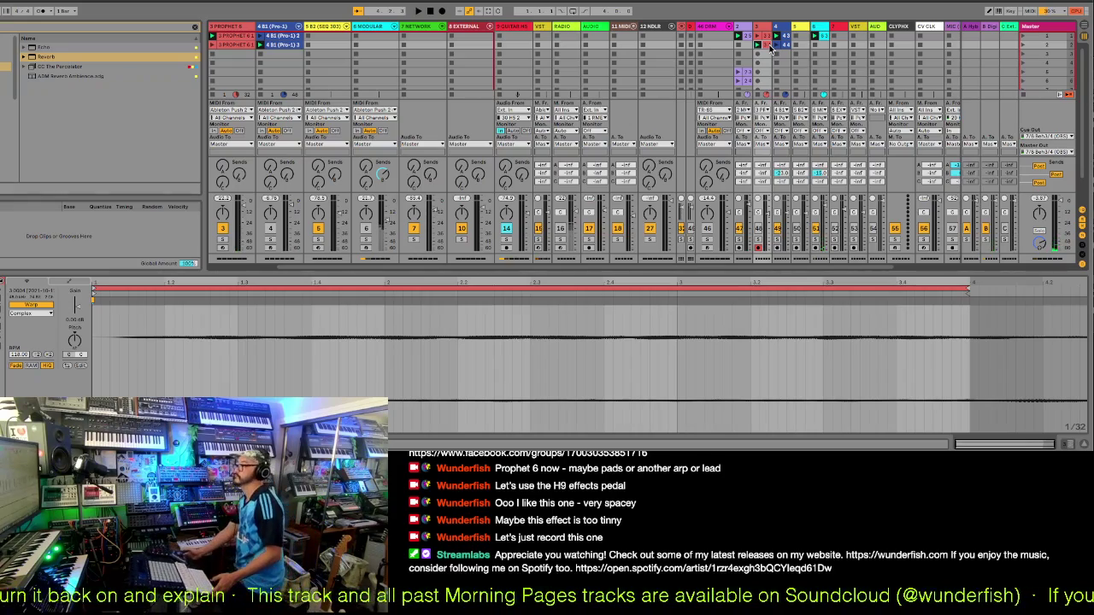
pyautogui.press('space')
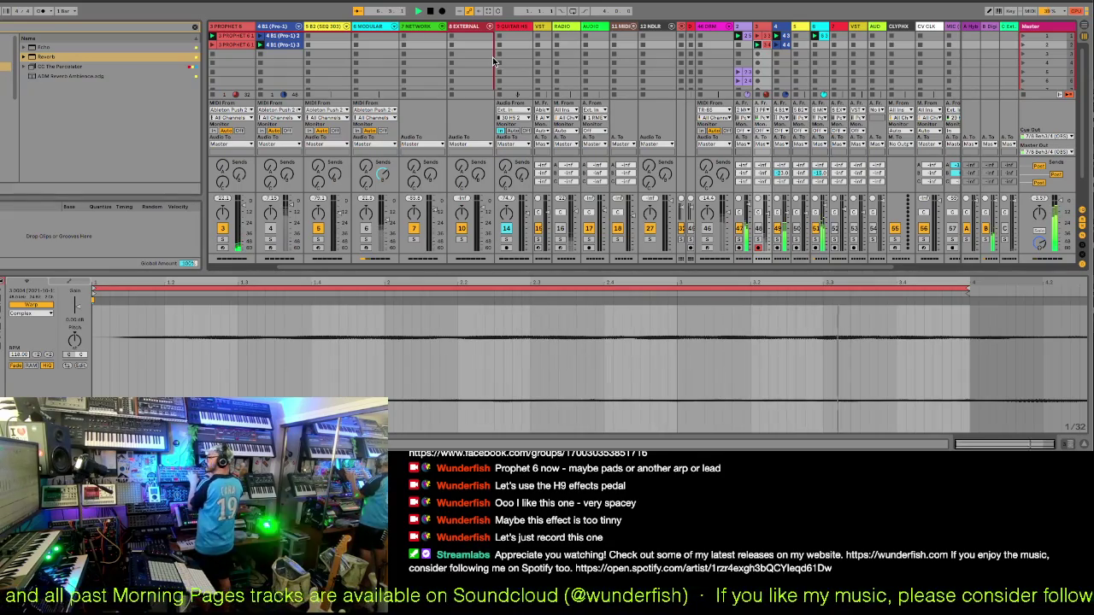
# - Shorten the Prophet 6 clip's F#2 at bar 4 to two bars, closing the B2 and C#3 up to bars 6 and 7 with the loop ending at bar 8
pyautogui.click(224, 37)
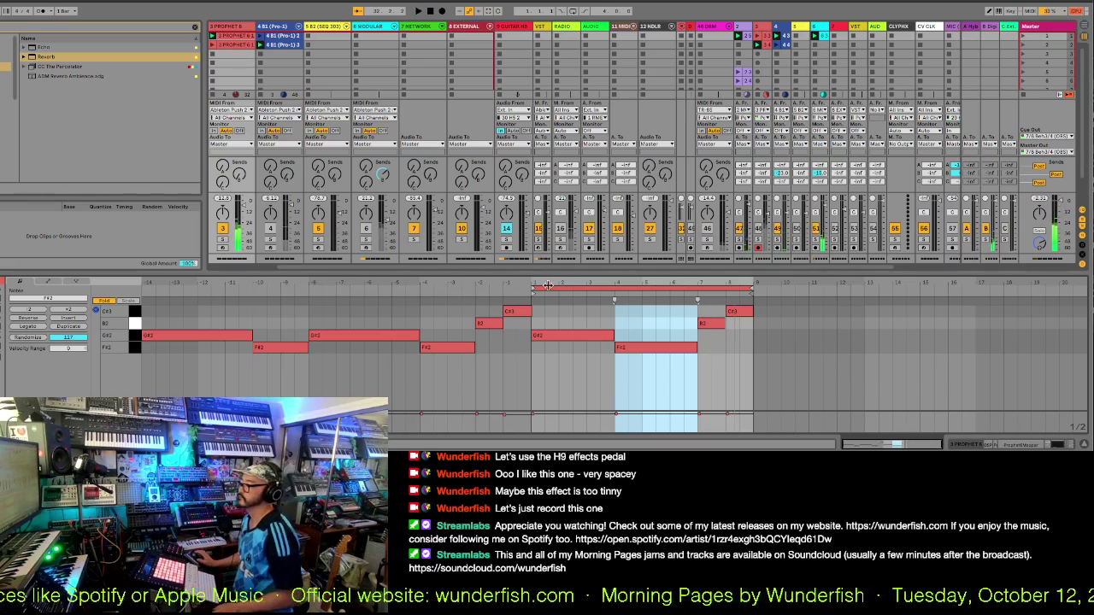
pyautogui.click(665, 338)
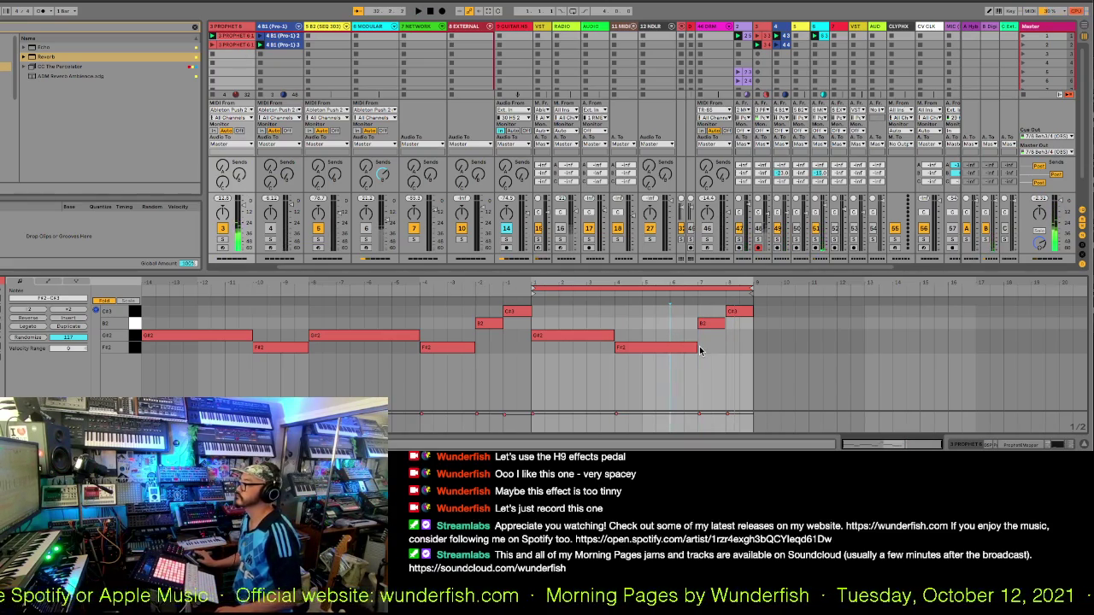
pyautogui.moveTo(696, 346); pyautogui.dragTo(669, 349)
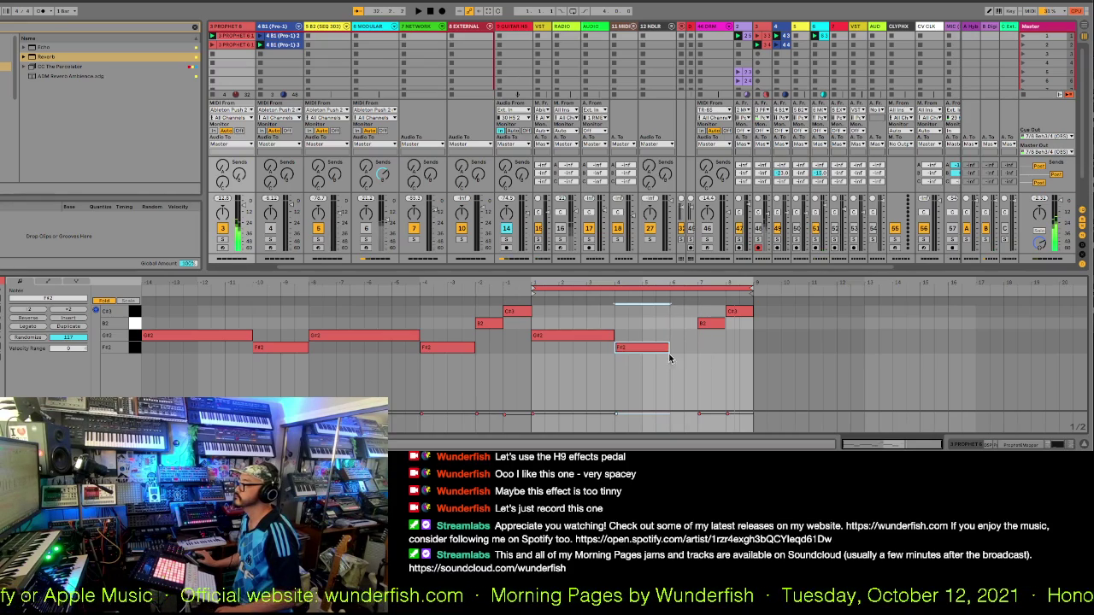
pyautogui.moveTo(698, 306); pyautogui.dragTo(677, 327)
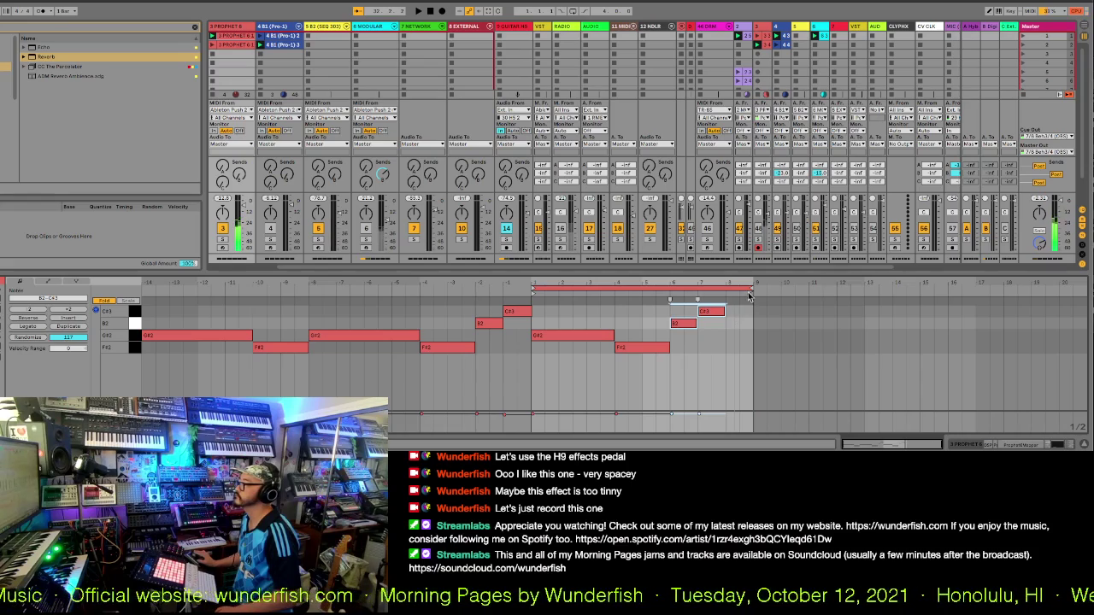
pyautogui.moveTo(750, 287); pyautogui.dragTo(726, 289)
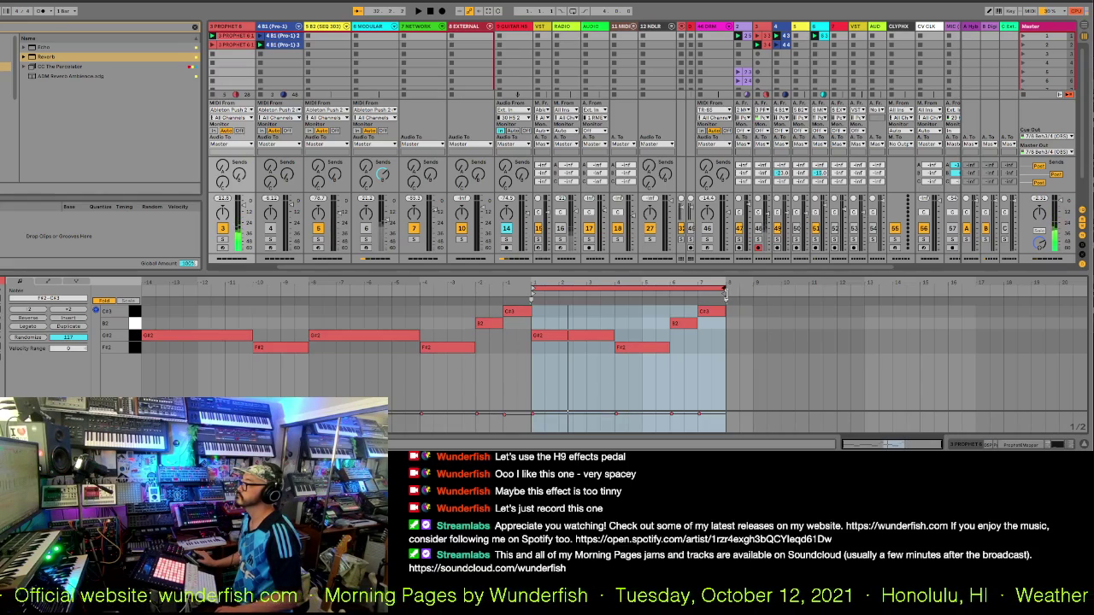
pyautogui.press('space')
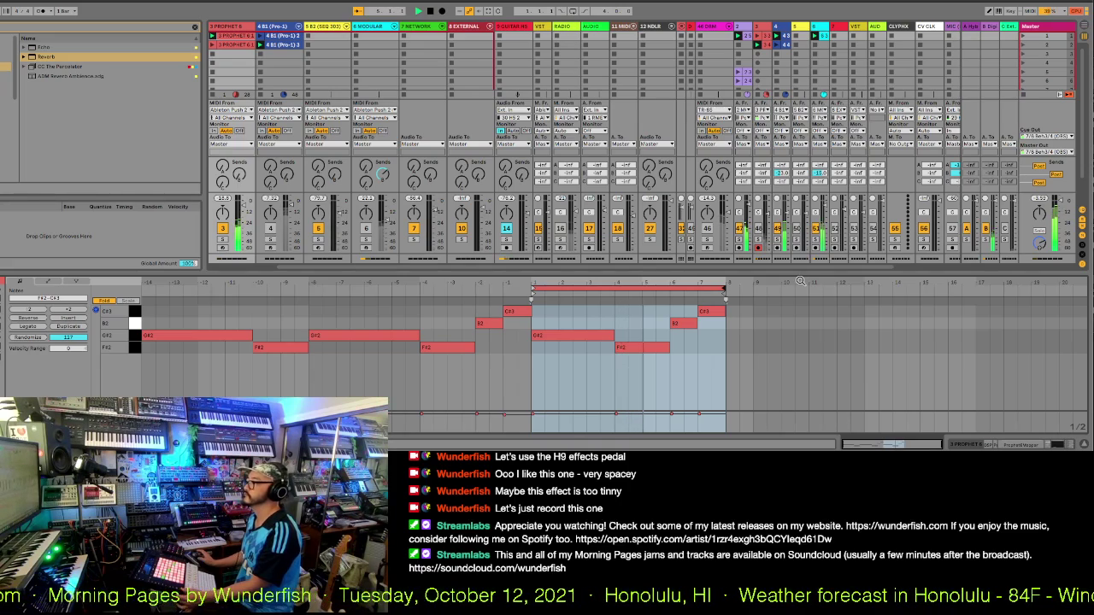
# - Trim the opening G#2 to two bars, closing the F#2, B2 and C#3 up to bars 3, 5 and 6 with the loop ending at bar 7
pyautogui.moveTo(612, 336)
pyautogui.mouseDown()
pyautogui.moveTo(586, 335)
pyautogui.moveTo(632, 352)
pyautogui.moveTo(607, 356)
pyautogui.mouseUp()
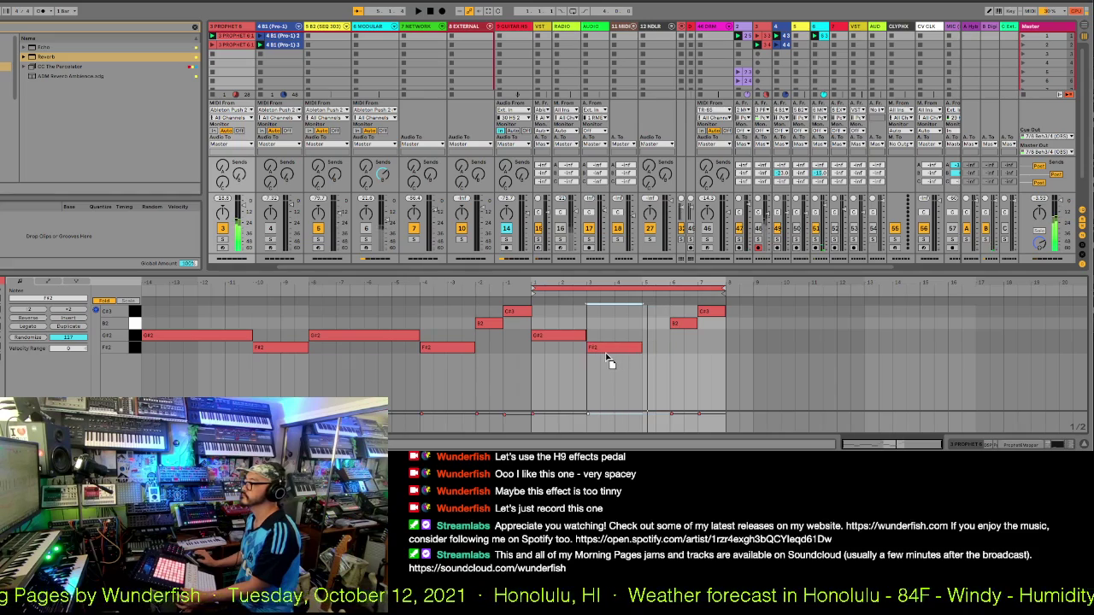
pyautogui.moveTo(677, 314)
pyautogui.mouseDown()
pyautogui.moveTo(717, 332)
pyautogui.moveTo(665, 328)
pyautogui.mouseUp()
pyautogui.moveTo(727, 293); pyautogui.dragTo(698, 292)
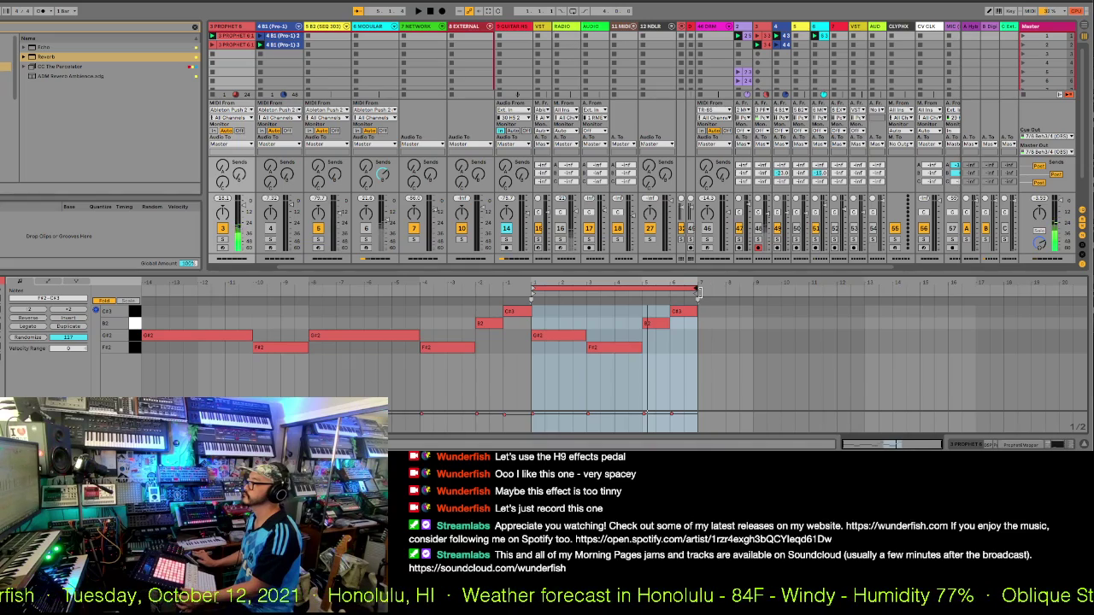
# - Record a take of the Prophet 6 into the third slot of audio track 3 and end its loop at bar 25
pyautogui.click(759, 56)
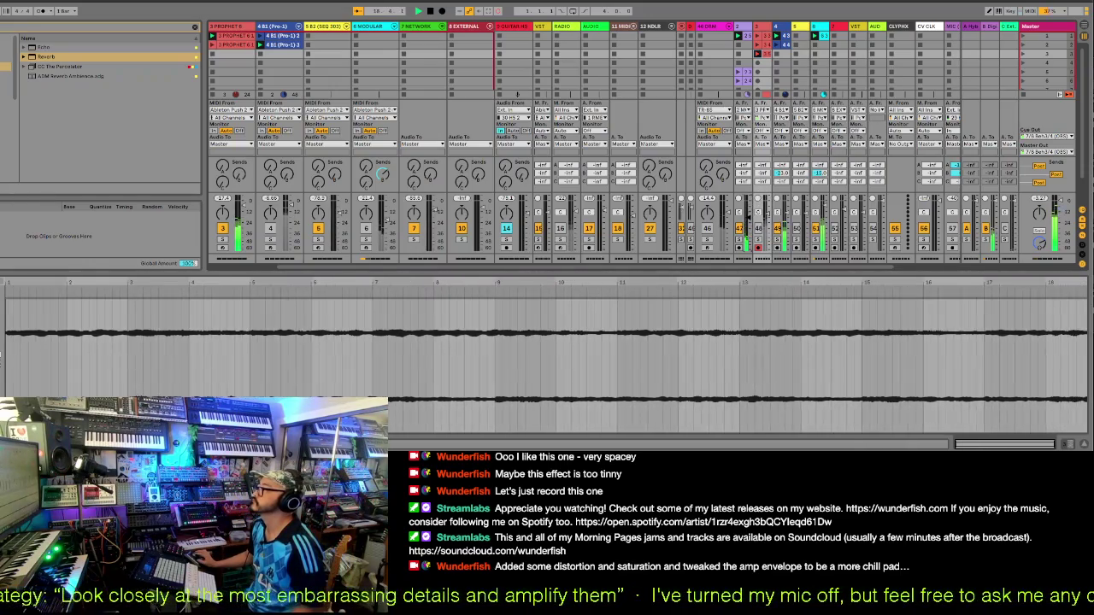
pyautogui.click(758, 53)
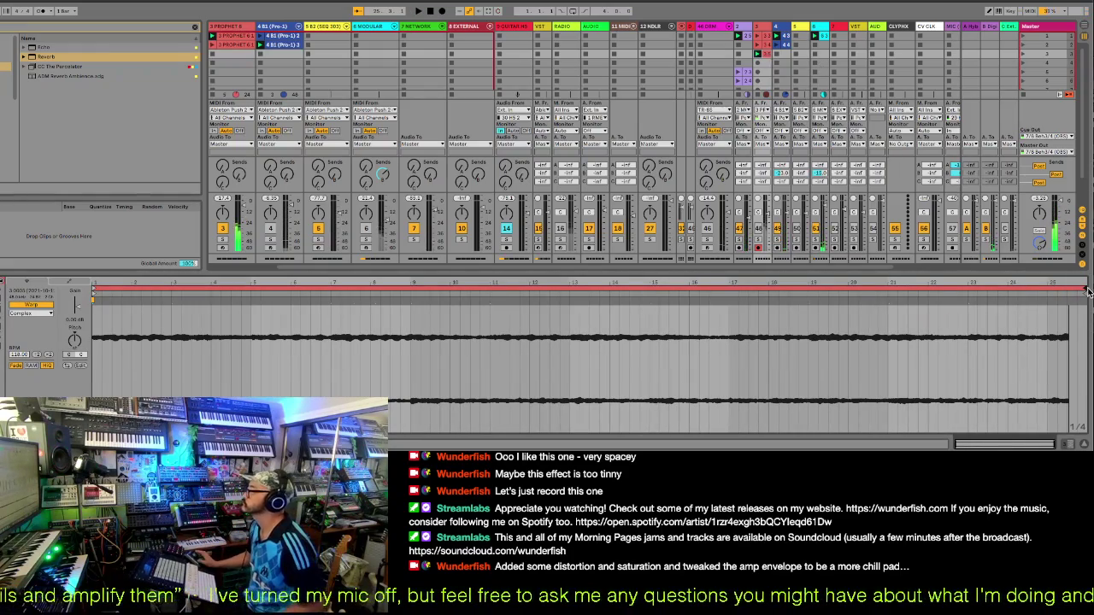
pyautogui.moveTo(1084, 289); pyautogui.dragTo(1044, 296)
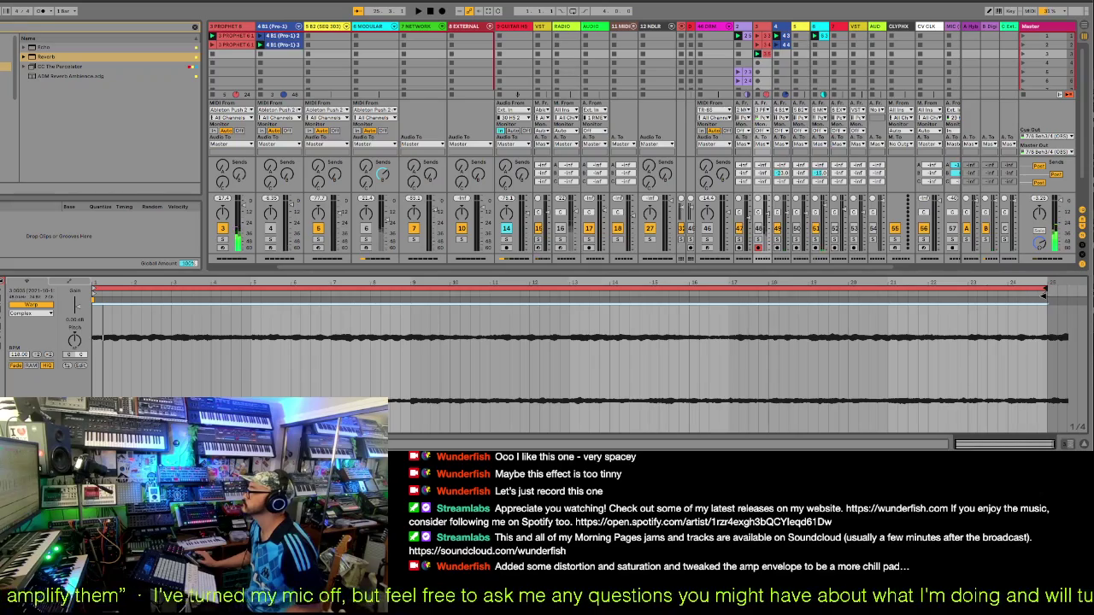
# - Move the loop start of the take on audio track 3 to bar 7 and raise its clip gain
pyautogui.moveTo(93, 289)
pyautogui.mouseDown()
pyautogui.moveTo(293, 290)
pyautogui.moveTo(333, 312)
pyautogui.moveTo(92, 297)
pyautogui.mouseUp()
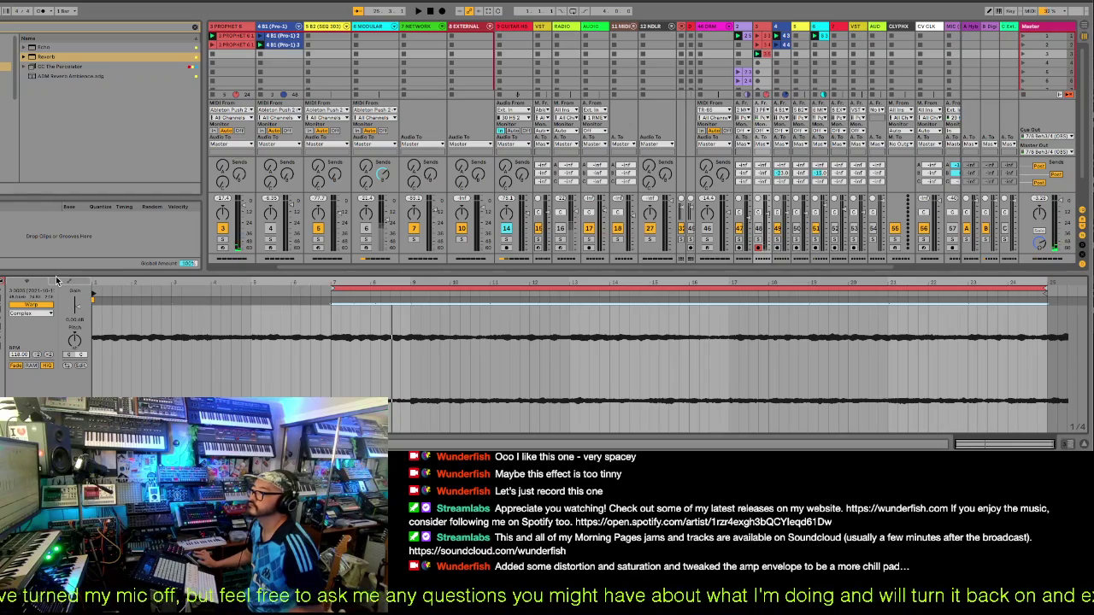
pyautogui.moveTo(75, 310); pyautogui.dragTo(76, 302)
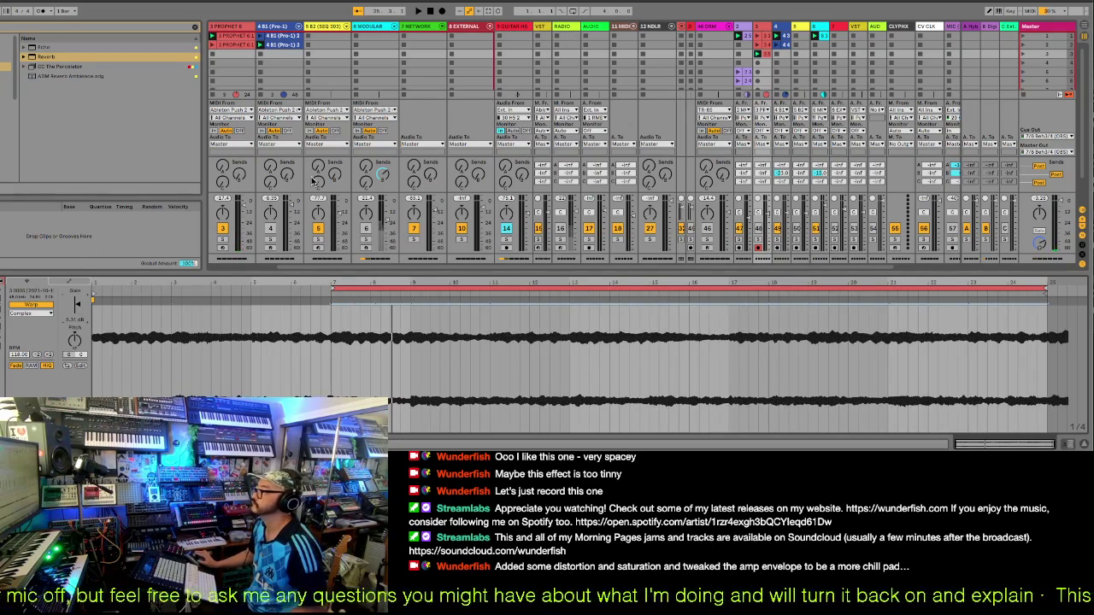
# - In the second Prophet 6 clip, set the loop and start point around the closing G#2, F#2 and C#2 notes
pyautogui.click(211, 48)
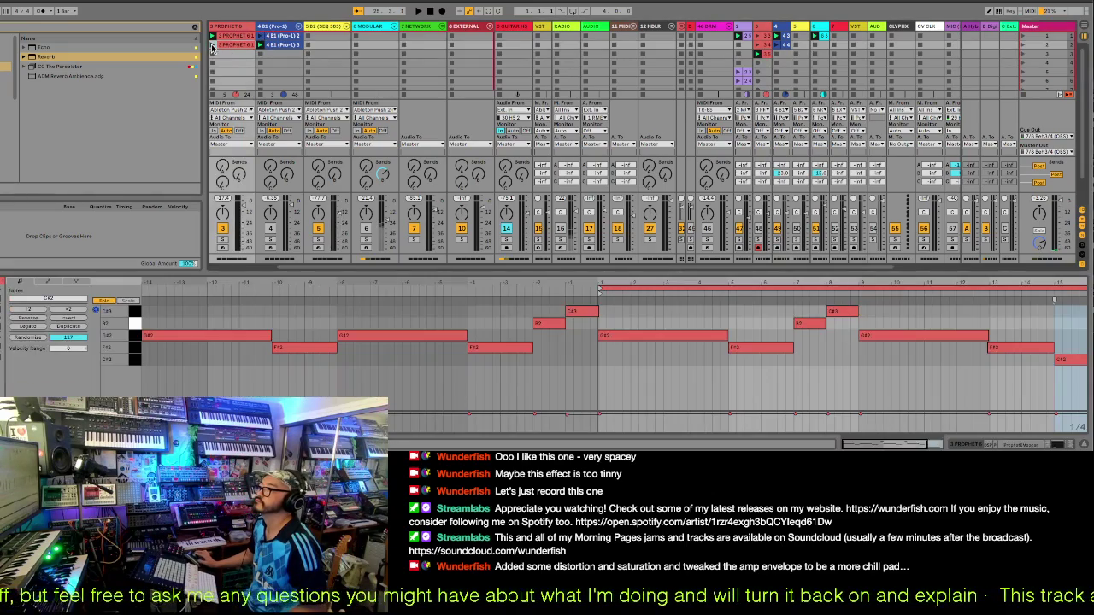
pyautogui.moveTo(921, 316); pyautogui.dragTo(1064, 369)
pyautogui.hotkey('ctrl', 'l')
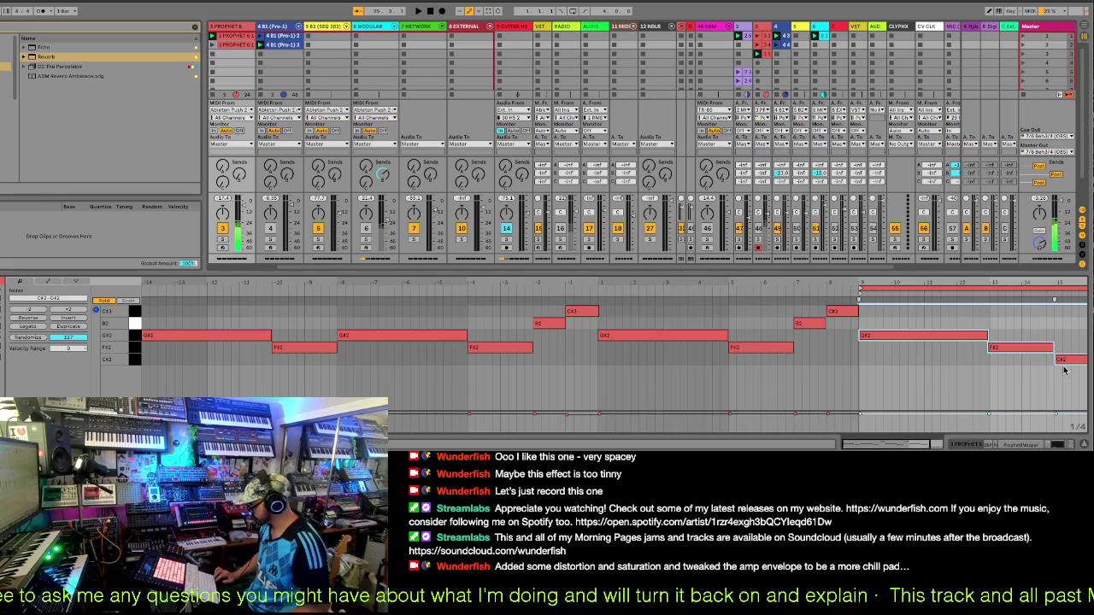
pyautogui.click(889, 300)
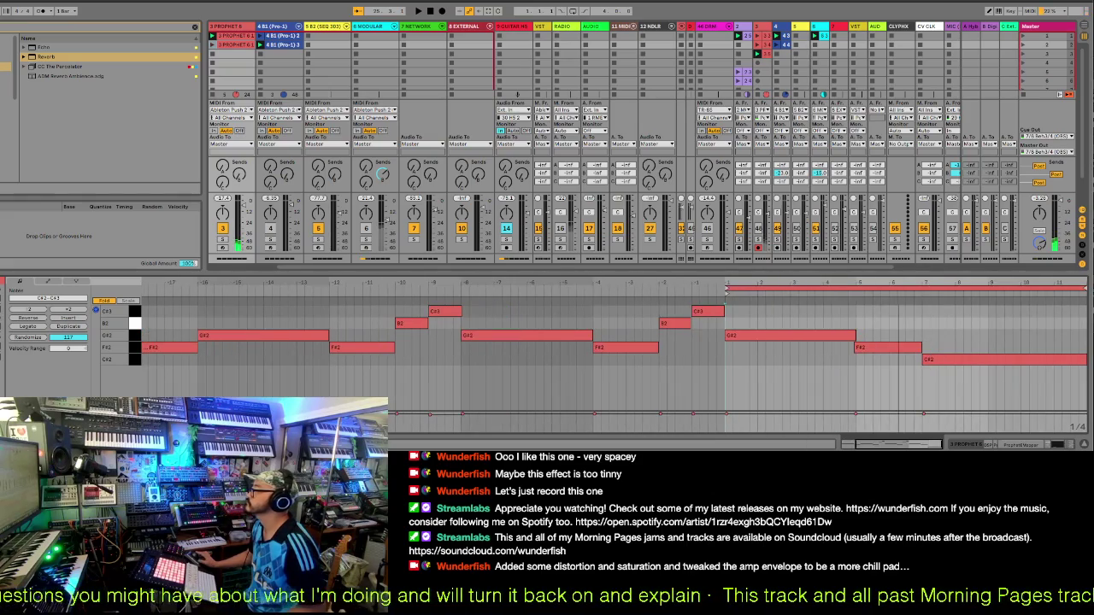
# - Shorten the looped G#2 to two bars, close the F#2 and a four-bar C#2 up to bars 3 and 5, and end the loop at bar 9
pyautogui.click(812, 340)
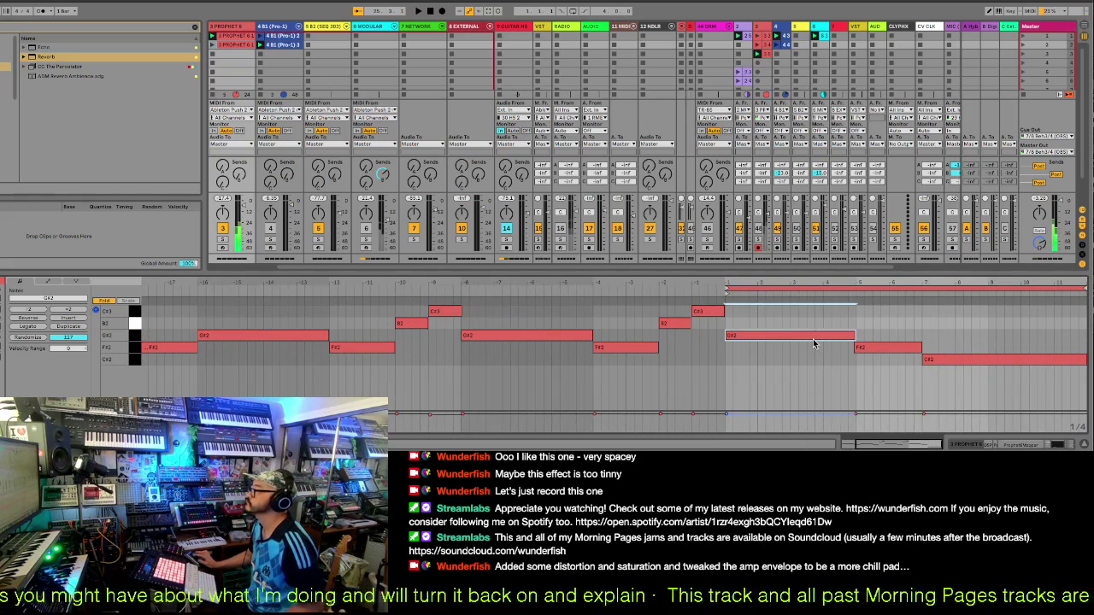
pyautogui.moveTo(853, 335); pyautogui.dragTo(841, 354)
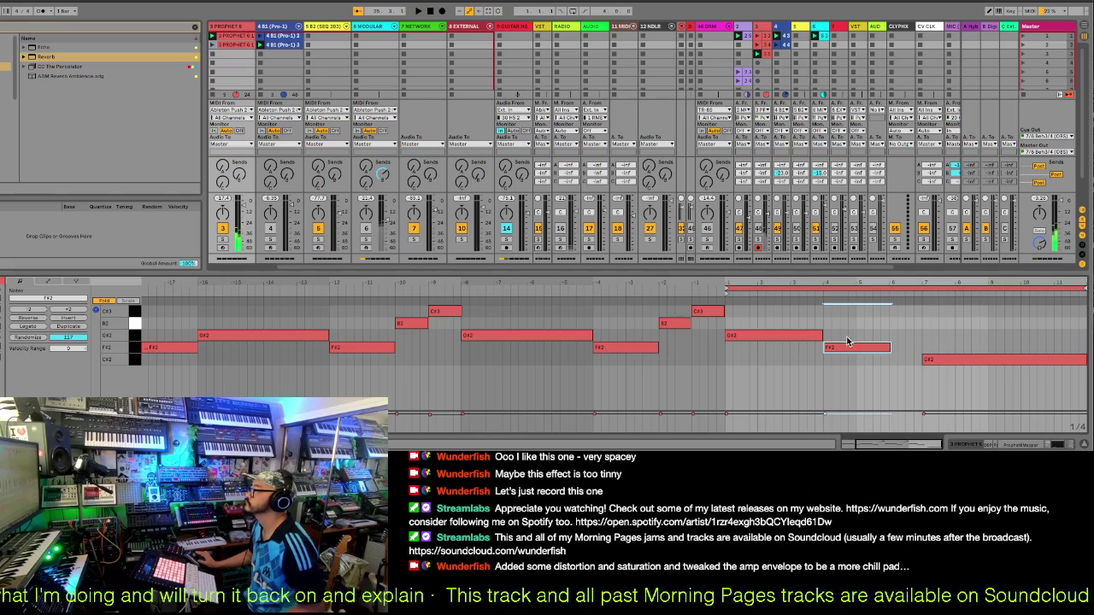
pyautogui.moveTo(825, 340); pyautogui.dragTo(808, 357)
pyautogui.moveTo(948, 360); pyautogui.dragTo(873, 352)
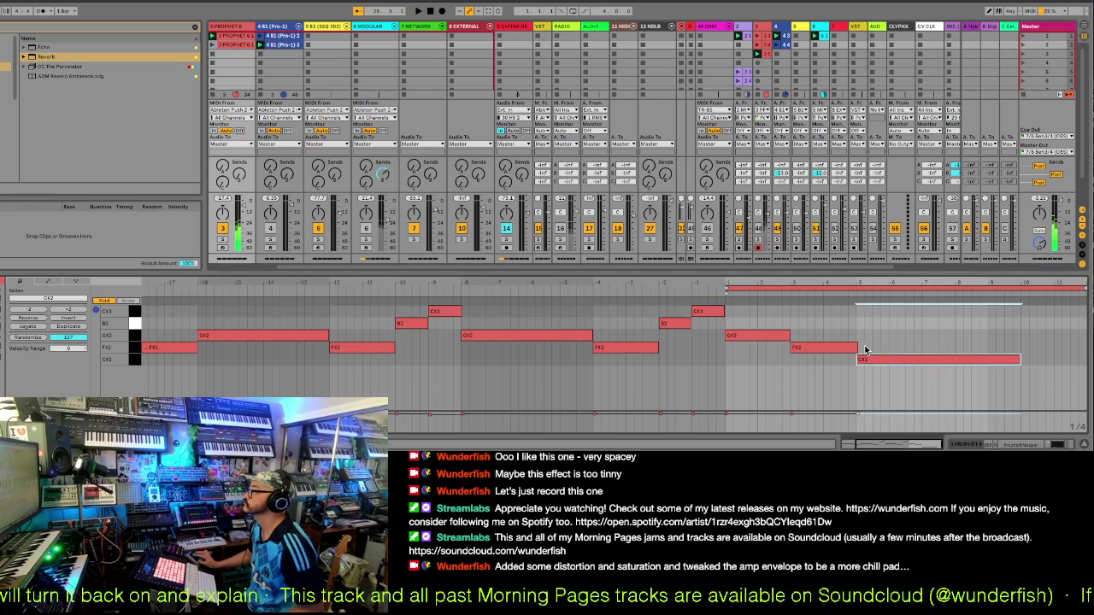
pyautogui.click(854, 347)
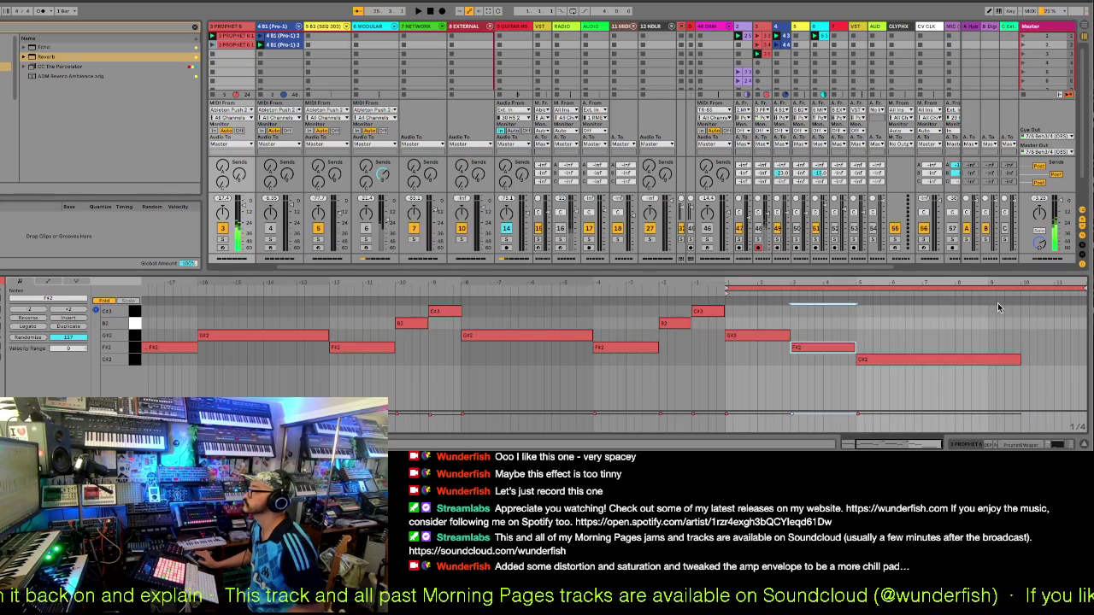
pyautogui.moveTo(1018, 359); pyautogui.dragTo(988, 360)
pyautogui.moveTo(1082, 287); pyautogui.dragTo(987, 299)
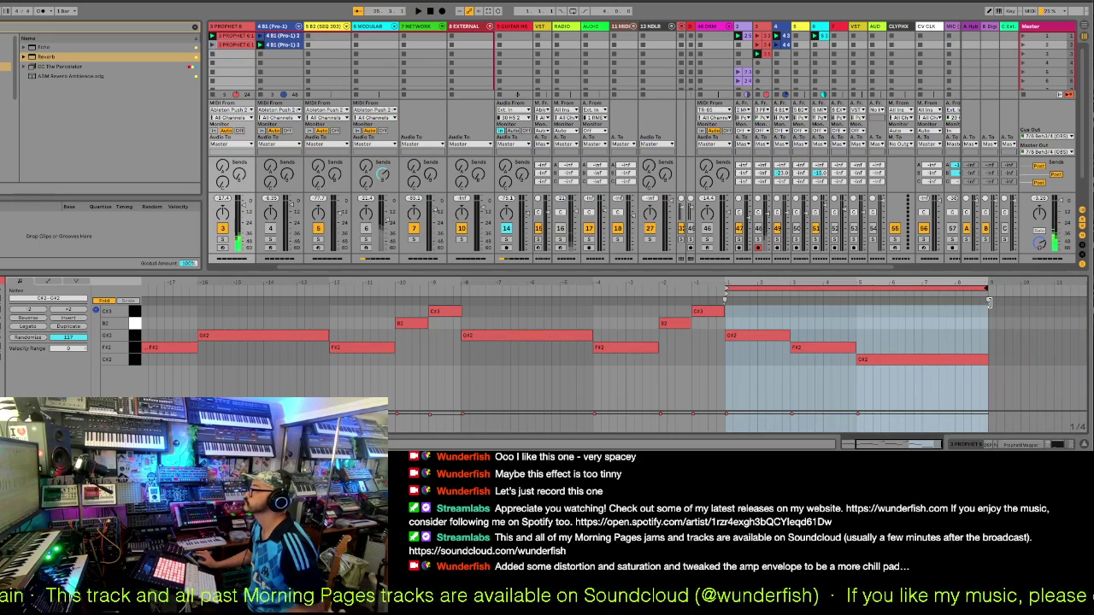
# - Clear the earlier takes from audio track 3, move the third-slot take to the first slot, and launch the second Prophet 6 clip
pyautogui.click(765, 47)
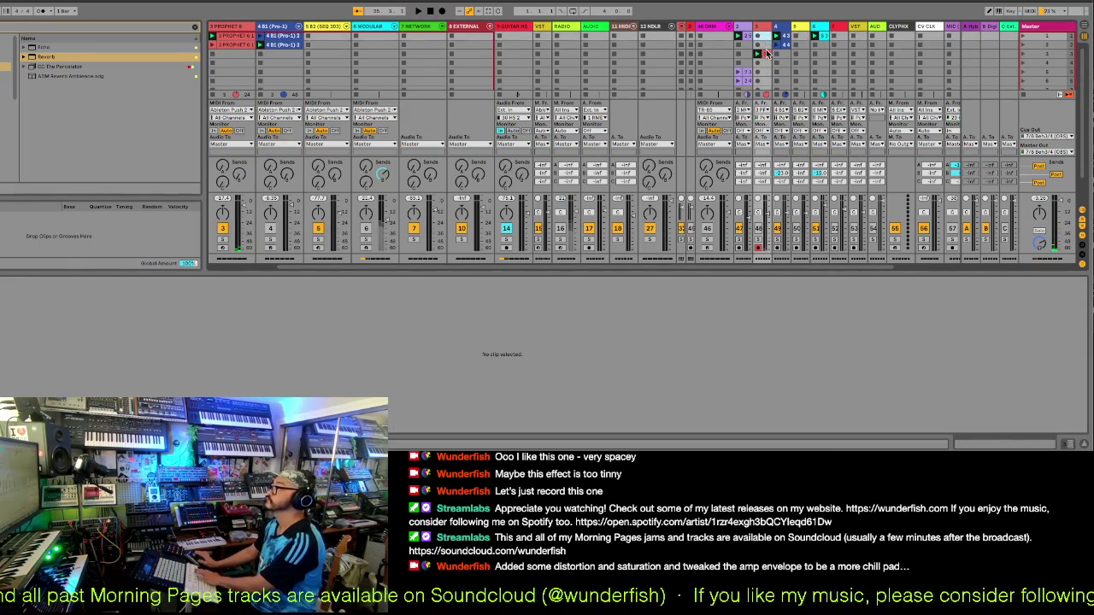
pyautogui.click(763, 43)
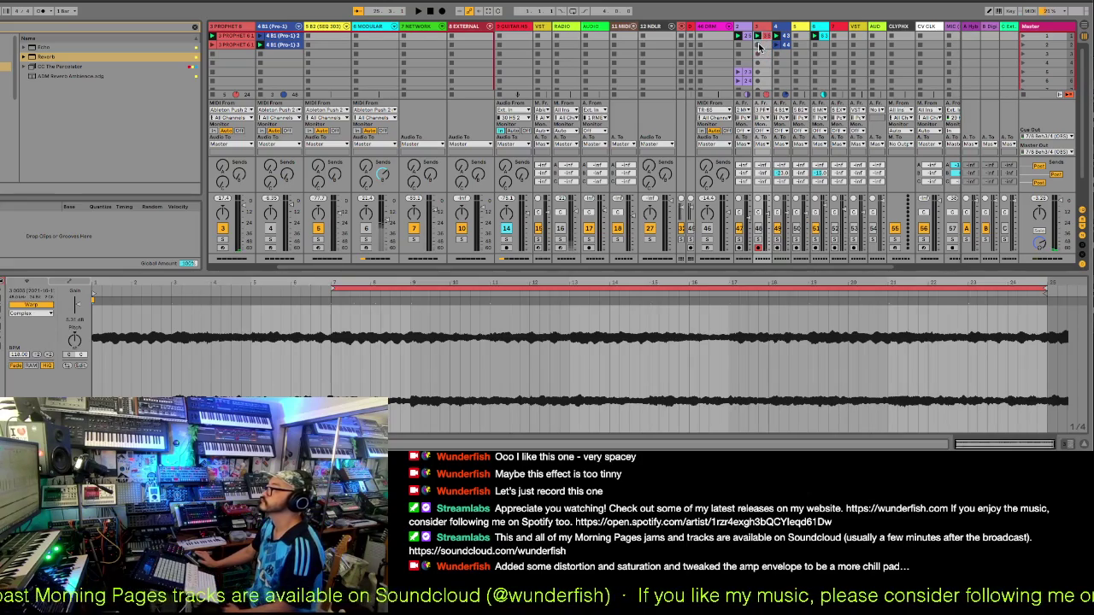
pyautogui.click(211, 47)
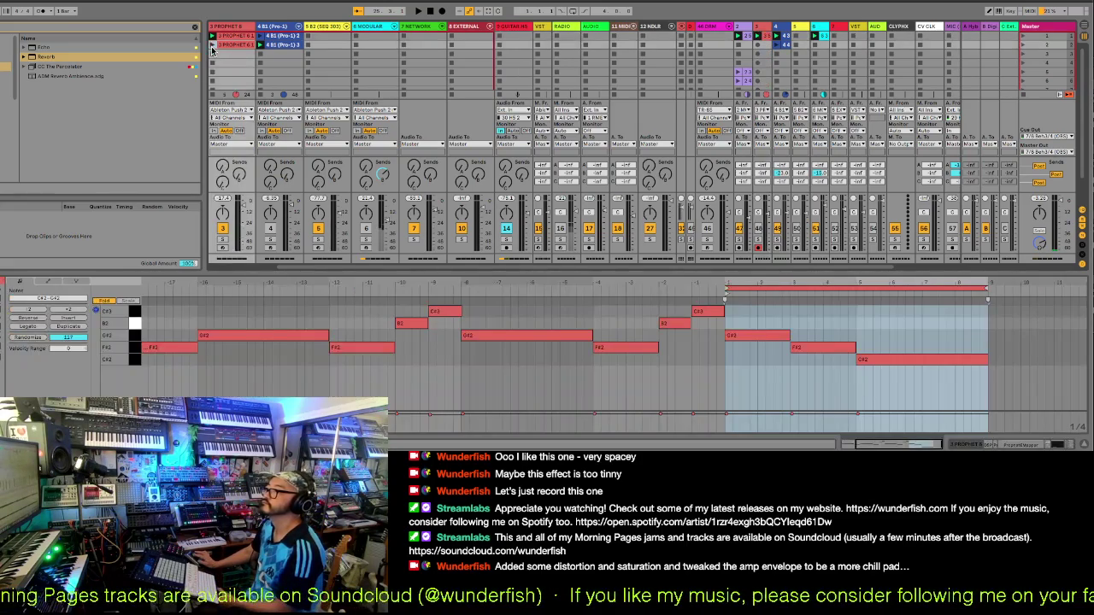
# - Record a take of the second Prophet 6 clip into the second slot of audio track 3, then stop playback
pyautogui.click(758, 49)
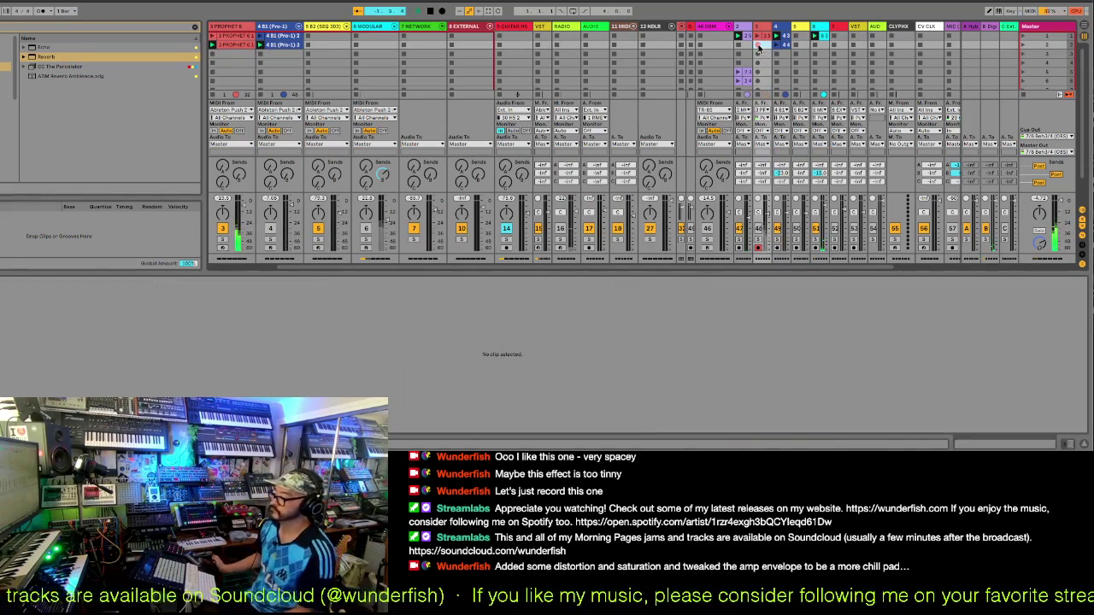
pyautogui.click(757, 48)
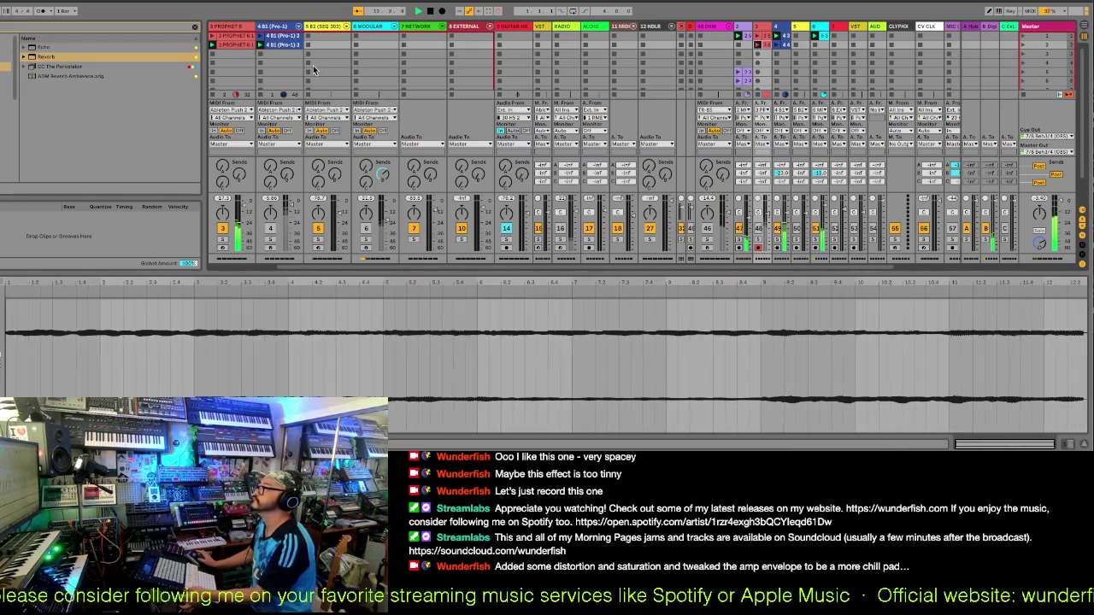
pyautogui.press('space')
# - Lengthen the second Prophet 6 clip's opening G#2 to three bars and shorten the F#2 to one bar at bar 4, with the C#2 starting at bar 5
pyautogui.click(234, 45)
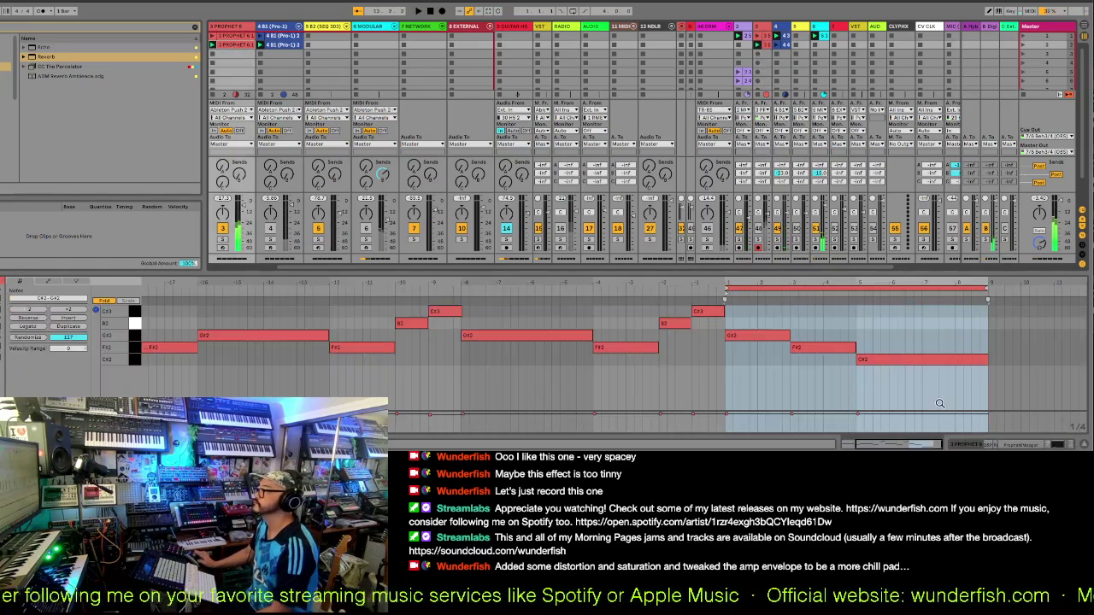
pyautogui.click(857, 360)
pyautogui.moveTo(854, 350); pyautogui.dragTo(822, 366)
pyautogui.click(857, 362)
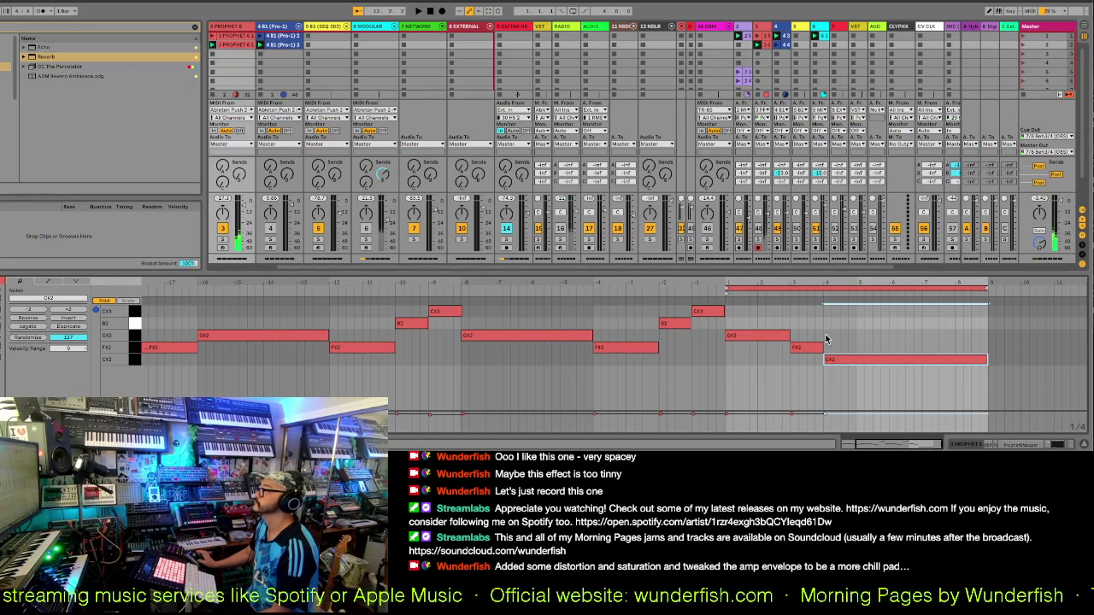
pyautogui.moveTo(790, 335); pyautogui.dragTo(855, 364)
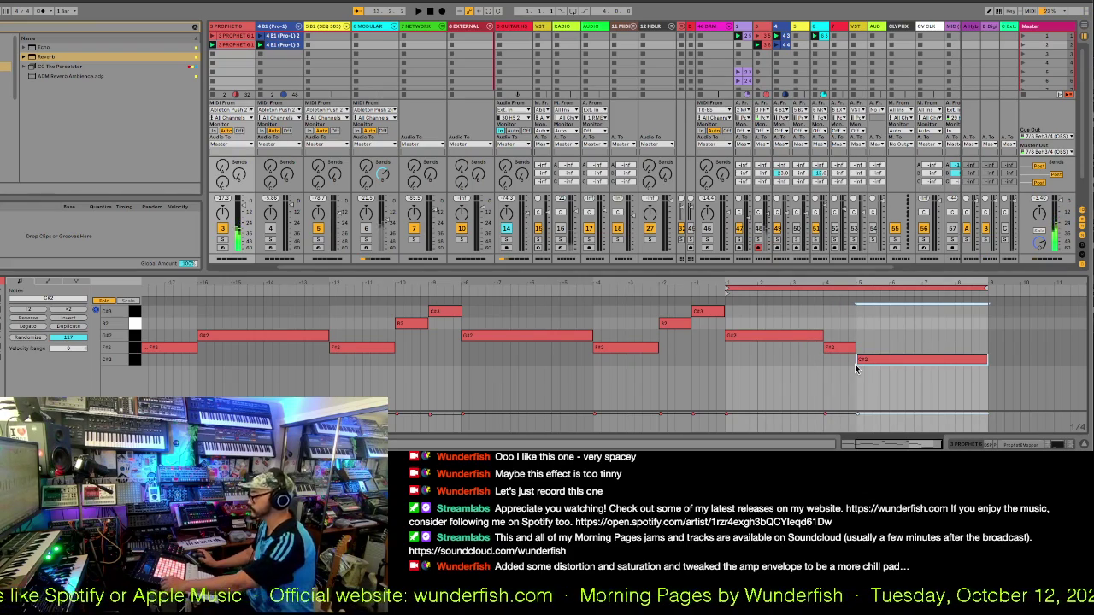
# - Record a new Prophet 6 take into the third slot of audio track 3 and loop it from bar 9 to bar 25
pyautogui.click(759, 56)
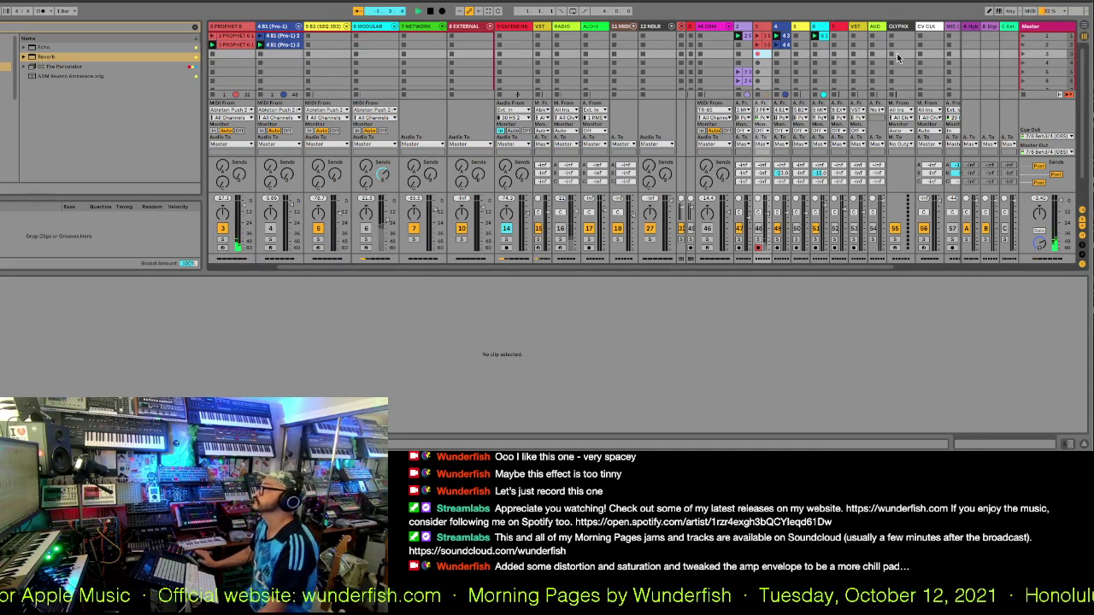
pyautogui.press('Return')
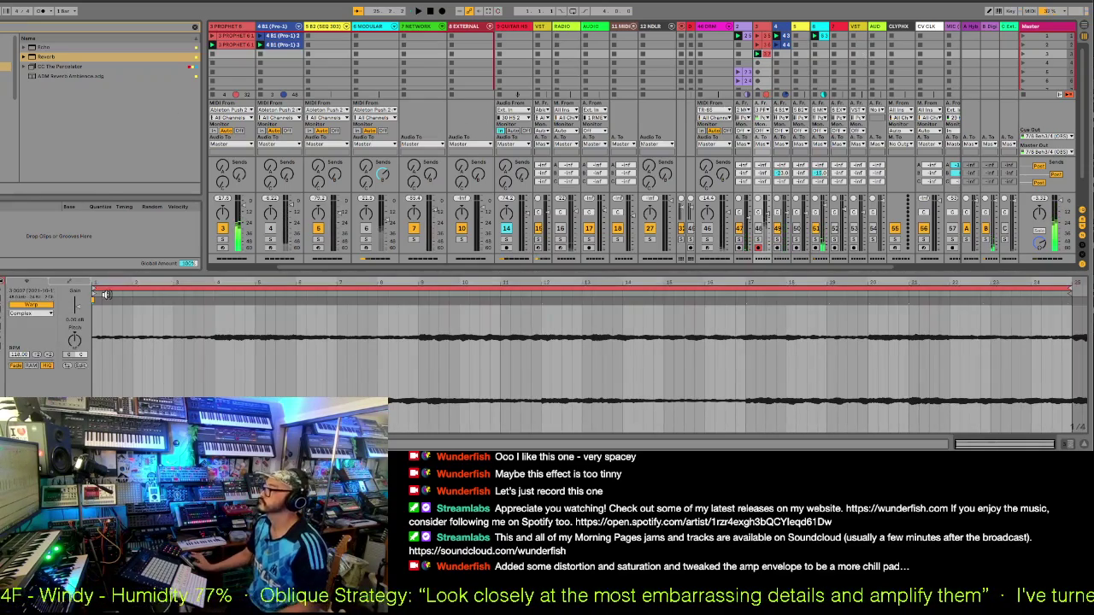
pyautogui.moveTo(135, 293); pyautogui.dragTo(416, 319)
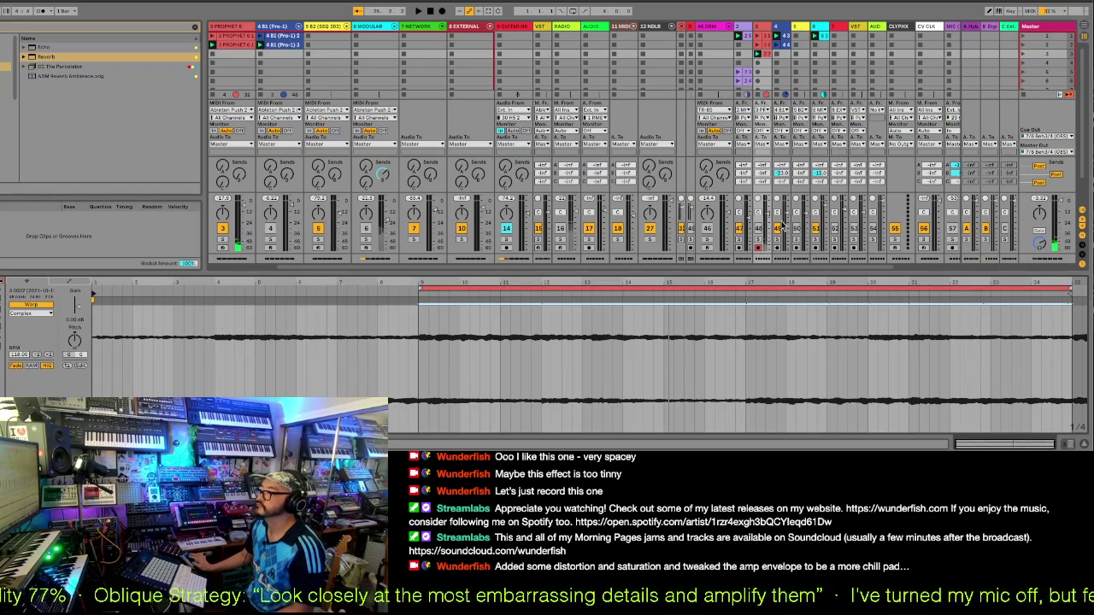
# - Replace the second-slot take on audio track 3 with the third-slot one, and deactivate the fifth- and sixth-slot clips on audio track 2
pyautogui.click(766, 54)
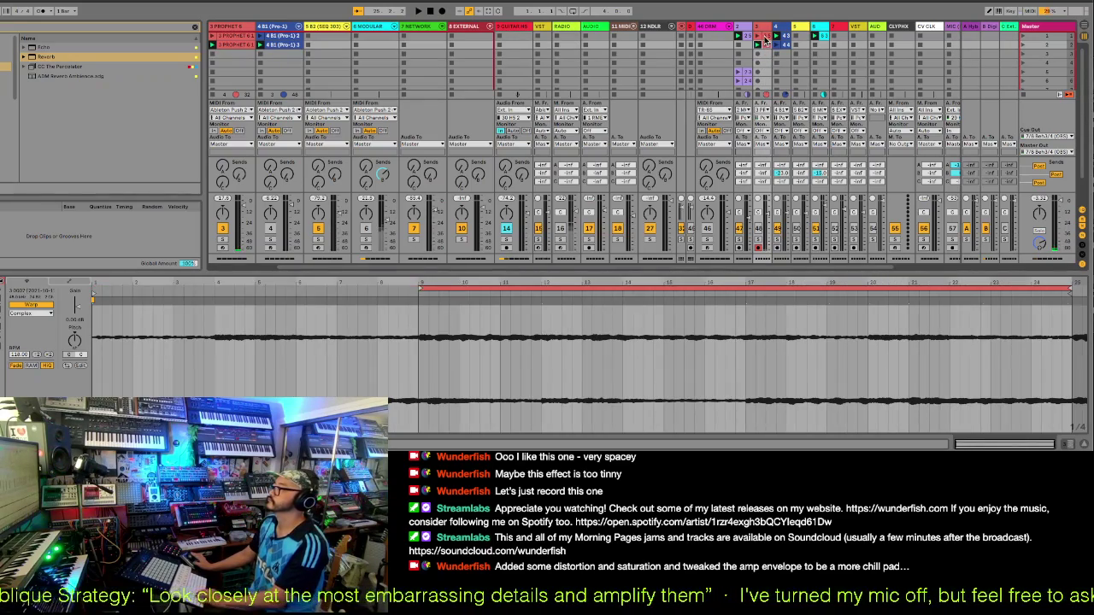
pyautogui.click(763, 67)
pyautogui.click(749, 75)
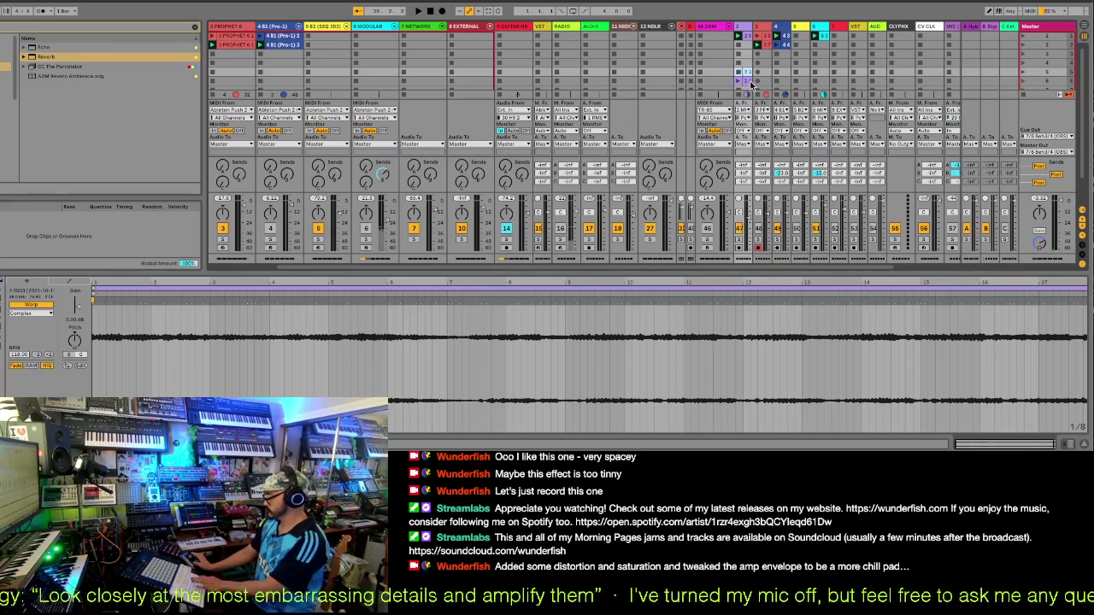
pyautogui.click(750, 82)
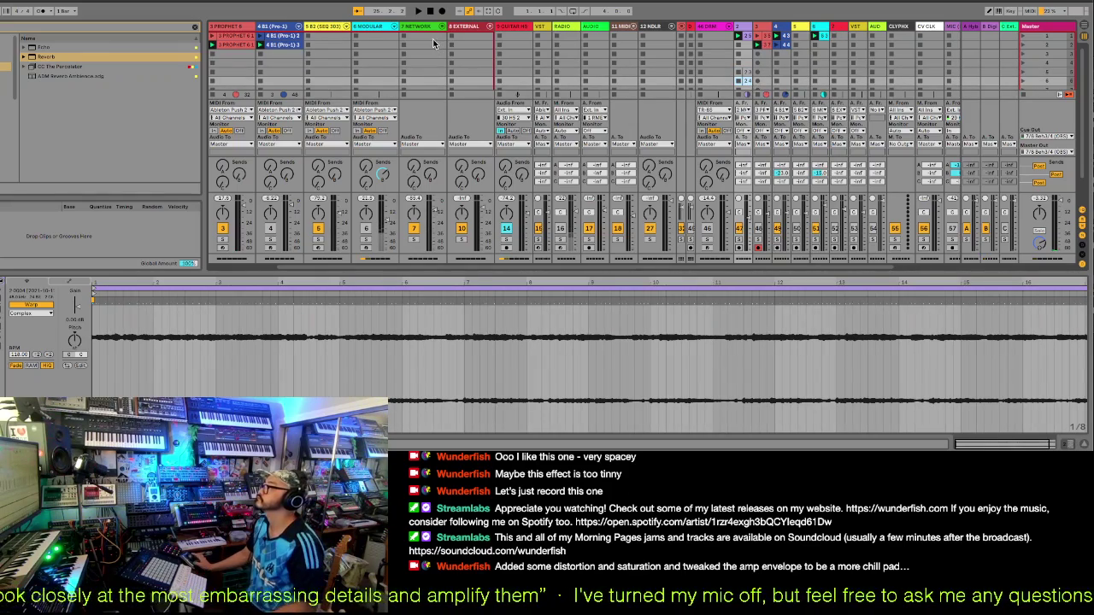
# - Open Analog Lab V on the armed VST track, move its window clear of the device chain, and compare the sound with Ext. Audio Effect off and on
pyautogui.click(433, 29)
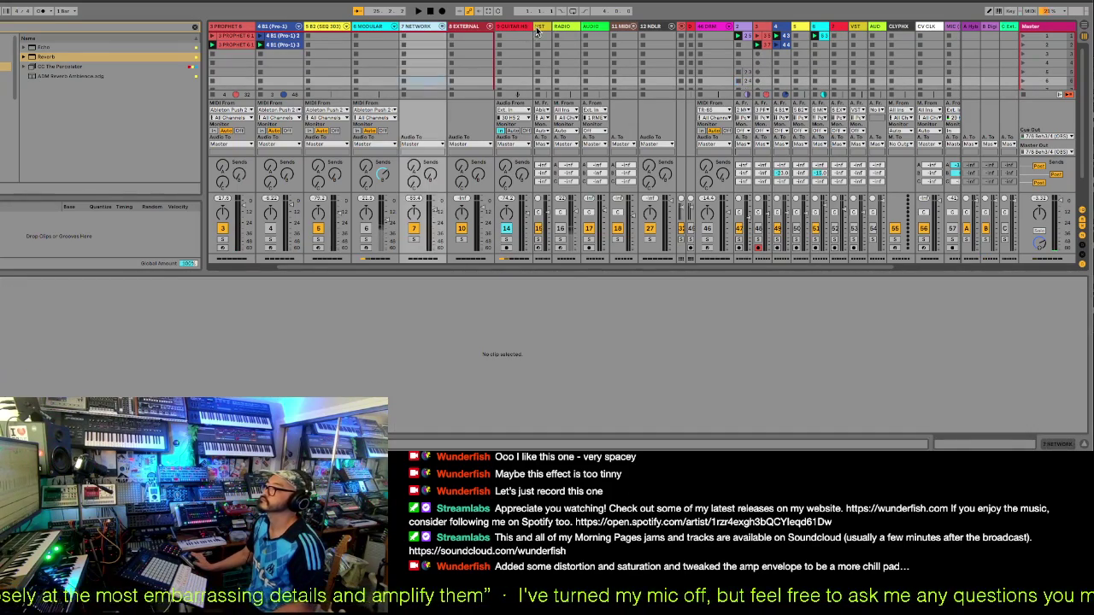
pyautogui.click(537, 28)
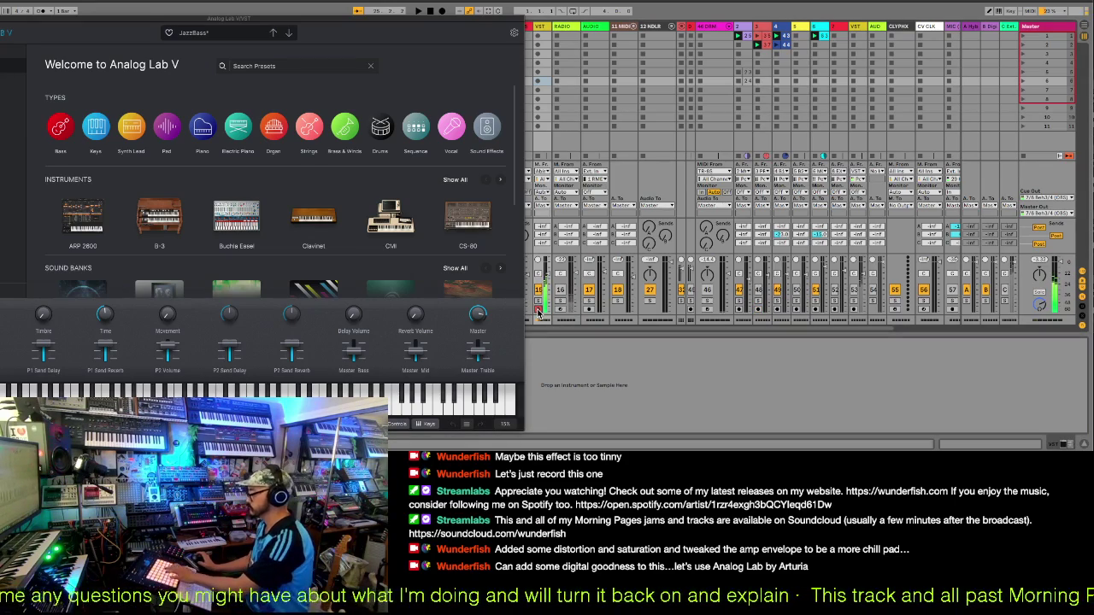
pyautogui.moveTo(467, 17); pyautogui.dragTo(888, 14)
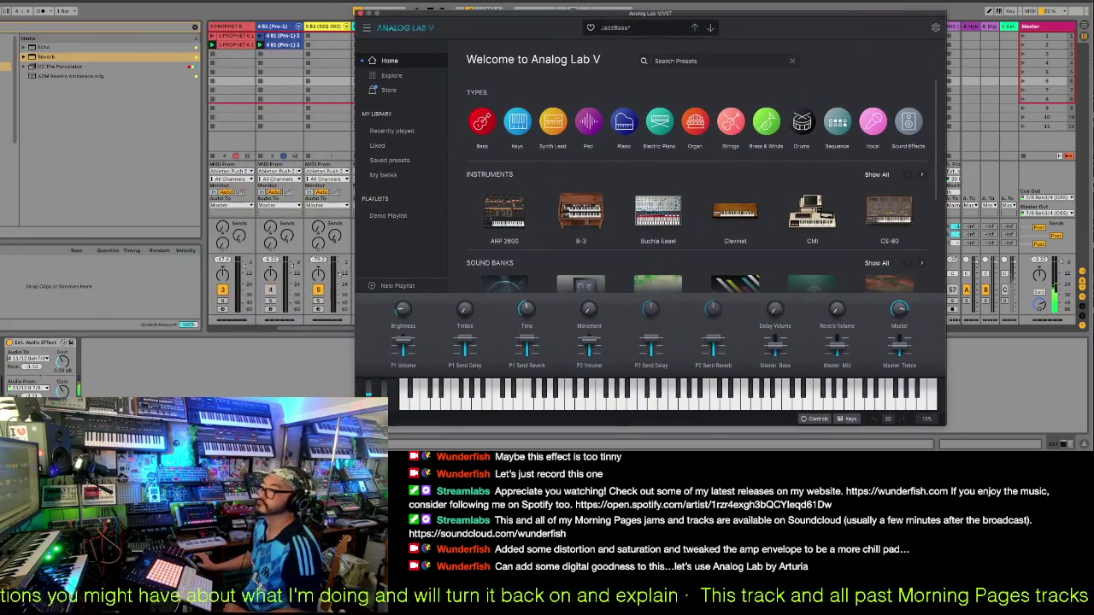
pyautogui.click(11, 347)
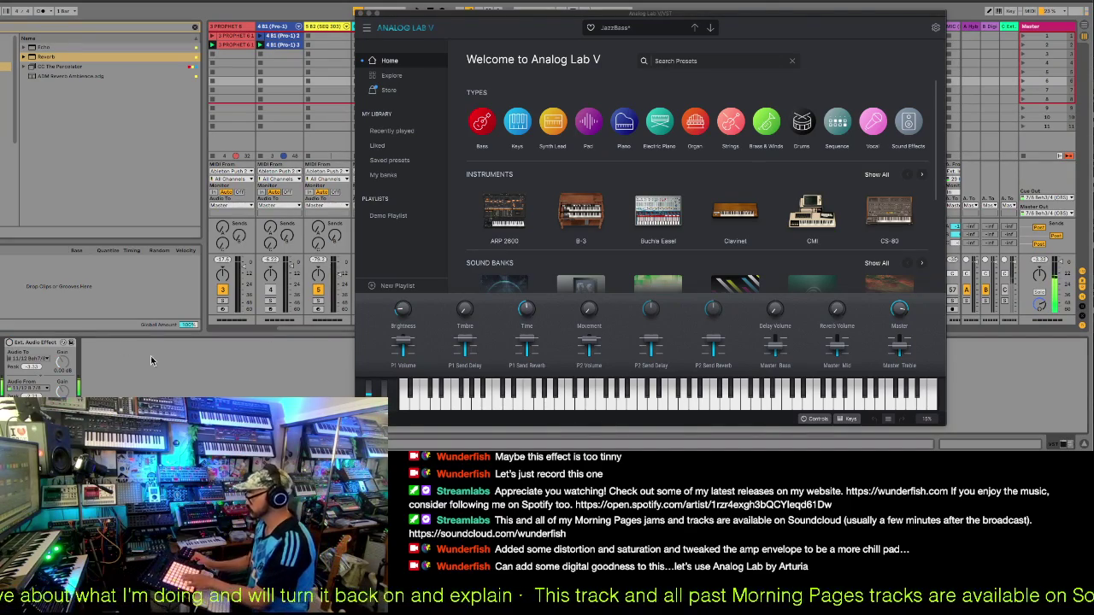
pyautogui.click(11, 342)
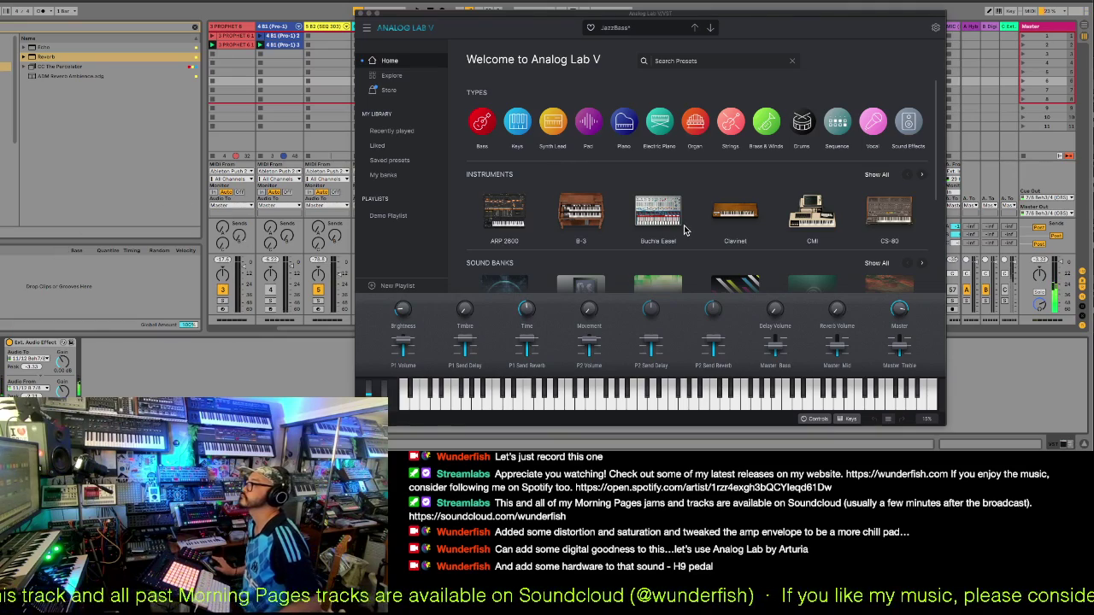
# - Load the Chromakey Piano preset from the Canada Board Tribute sound bank
pyautogui.scroll(-3, 688, 229)
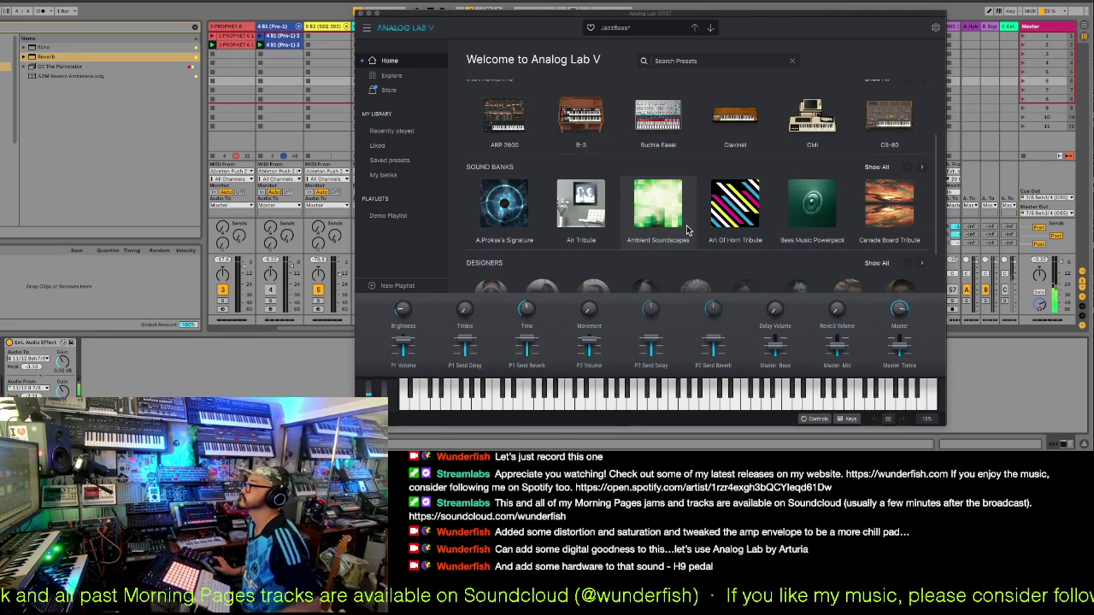
pyautogui.click(922, 168)
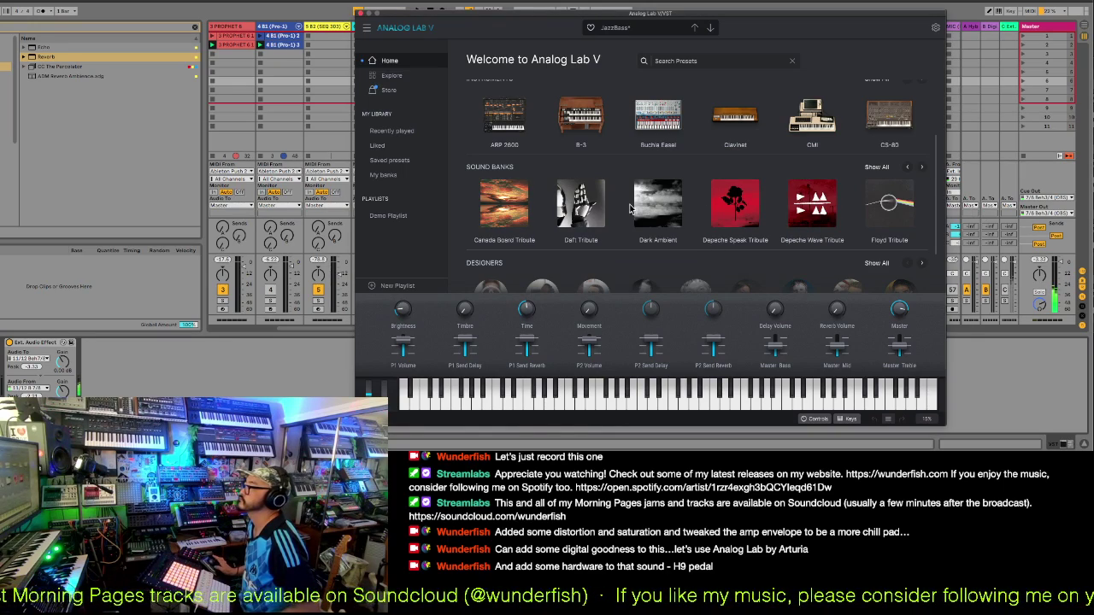
pyautogui.click(498, 212)
pyautogui.click(512, 216)
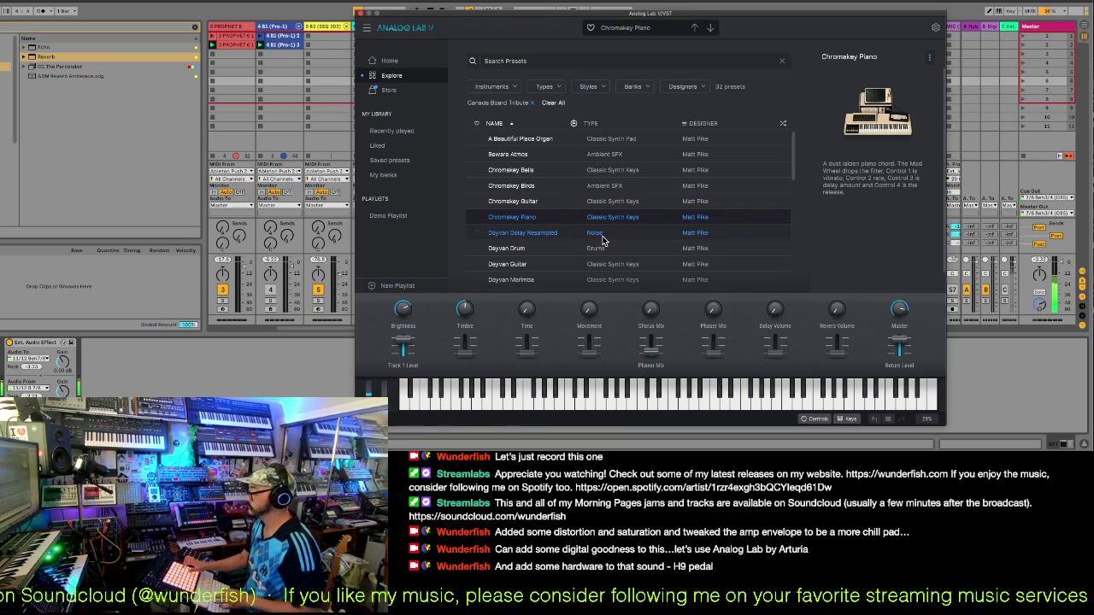
# - Turn off Ext. Audio Effect, audition the Dayvan Delay Resampled preset and switch to Dayvan Guitar
pyautogui.click(10, 345)
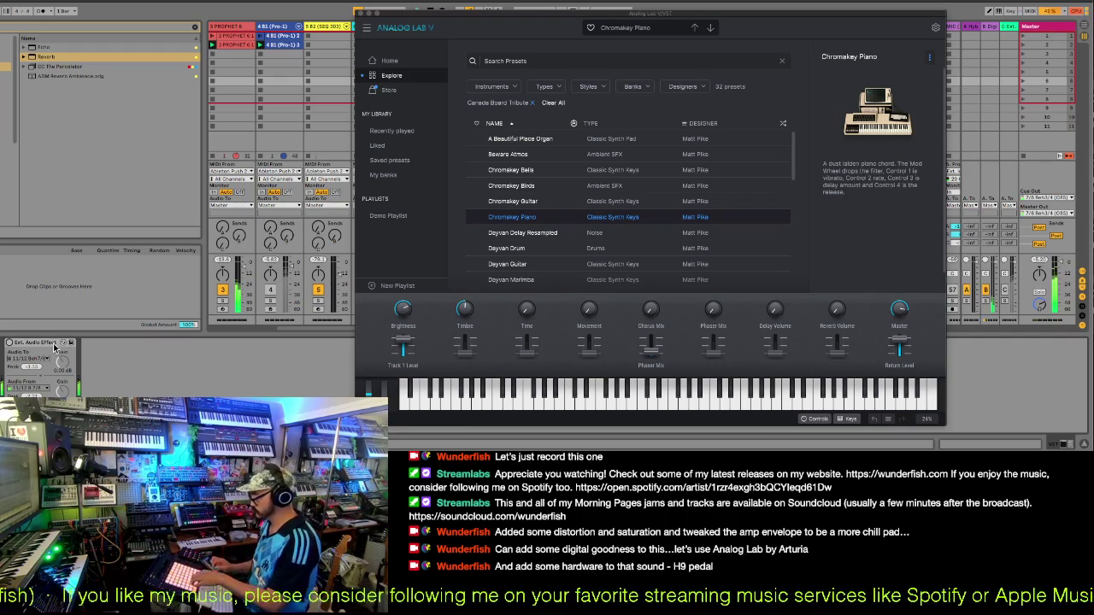
pyautogui.click(510, 240)
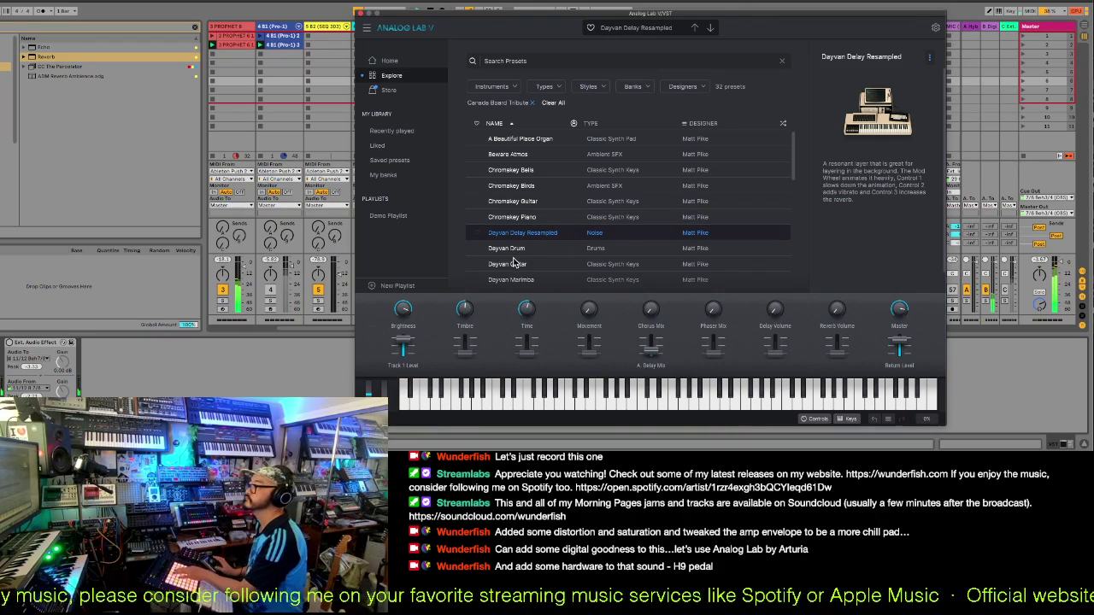
pyautogui.click(512, 264)
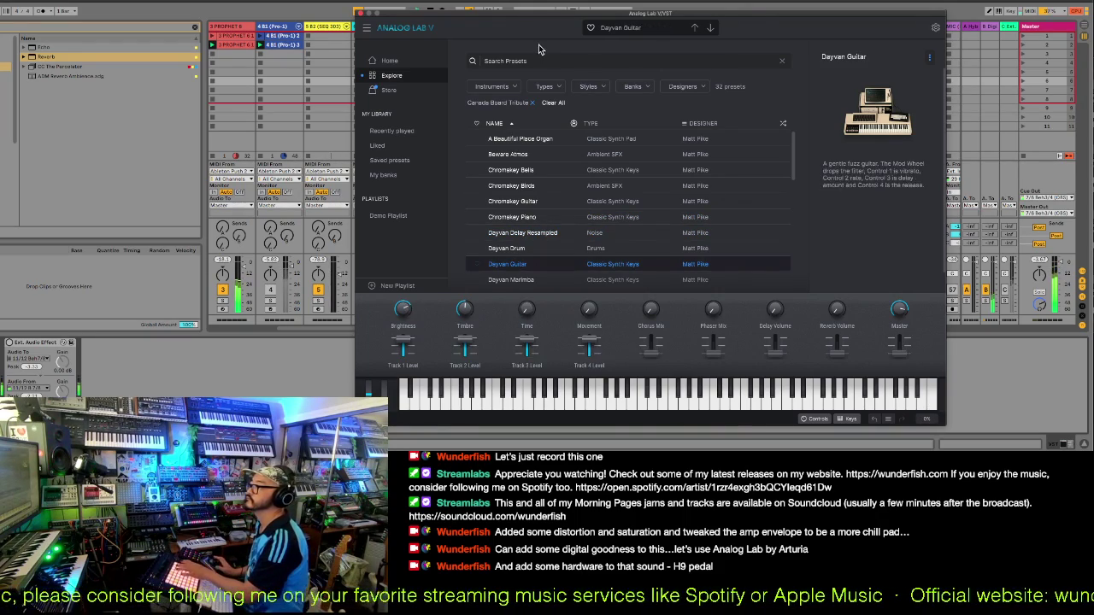
# - Loop the recorded VST clip from bar 15 to bar 32, with Analog Lab V moved aside, and set 1.1.1 at the loop start
pyautogui.moveTo(540, 17); pyautogui.dragTo(819, 45)
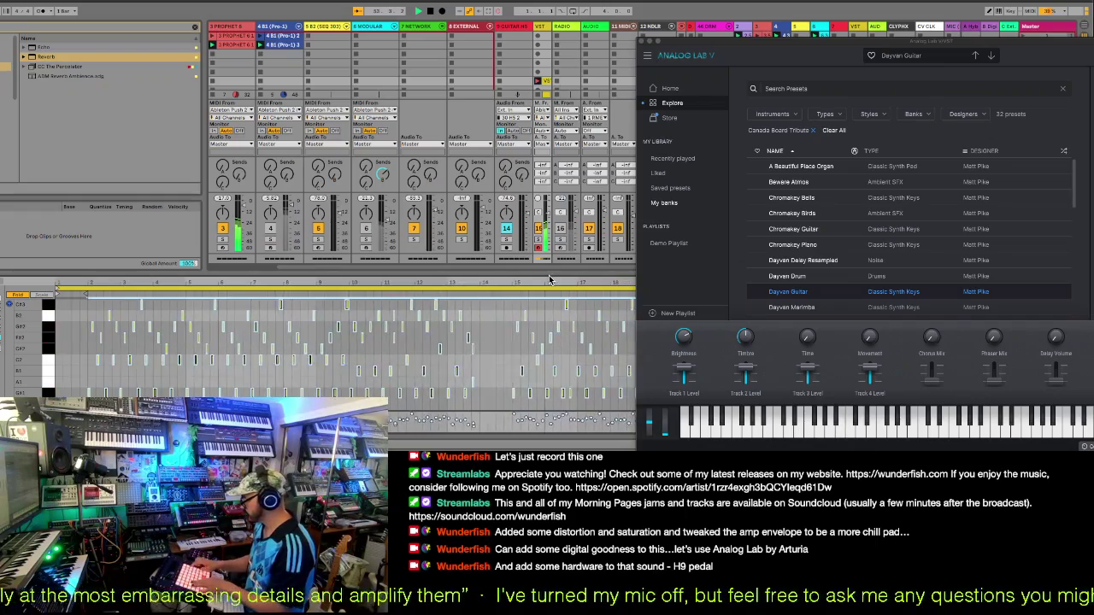
pyautogui.doubleClick(669, 43)
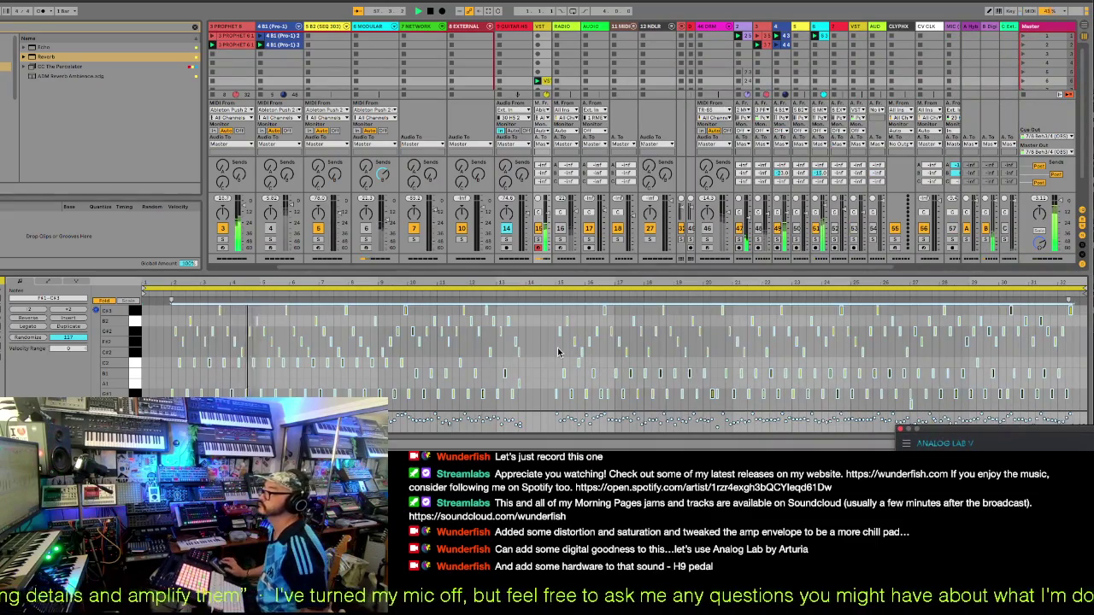
pyautogui.moveTo(557, 346); pyautogui.dragTo(1012, 365)
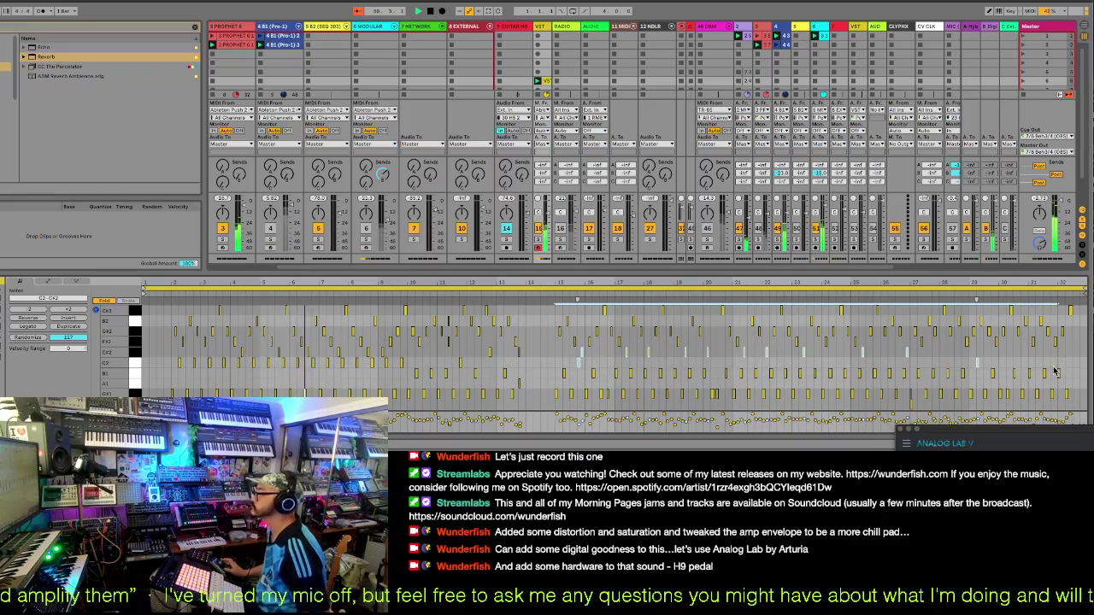
pyautogui.hotkey('ctrl', 'l')
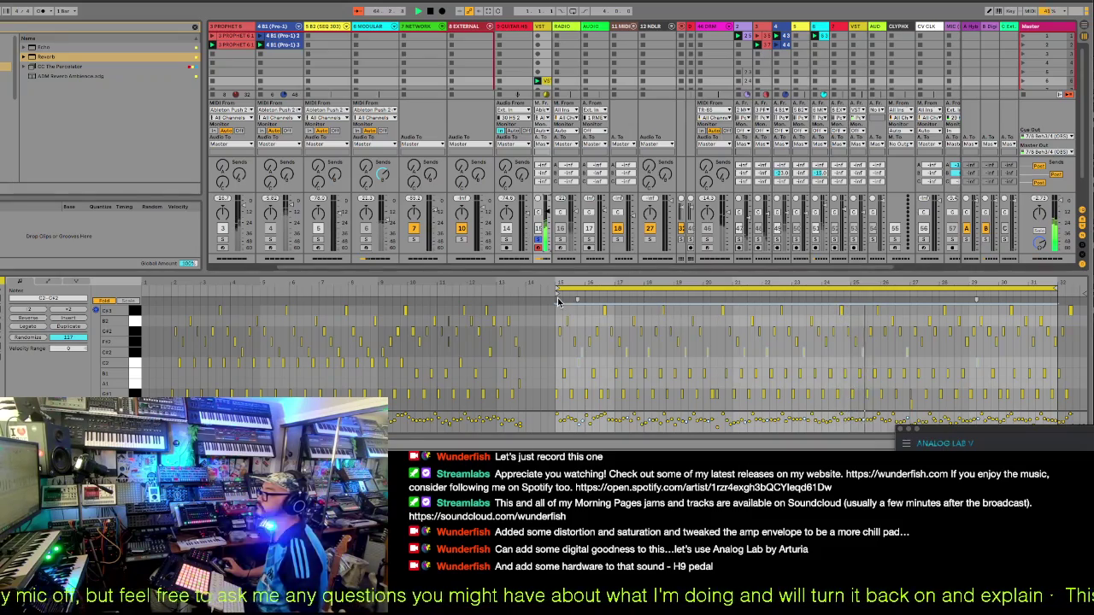
pyautogui.click(583, 299)
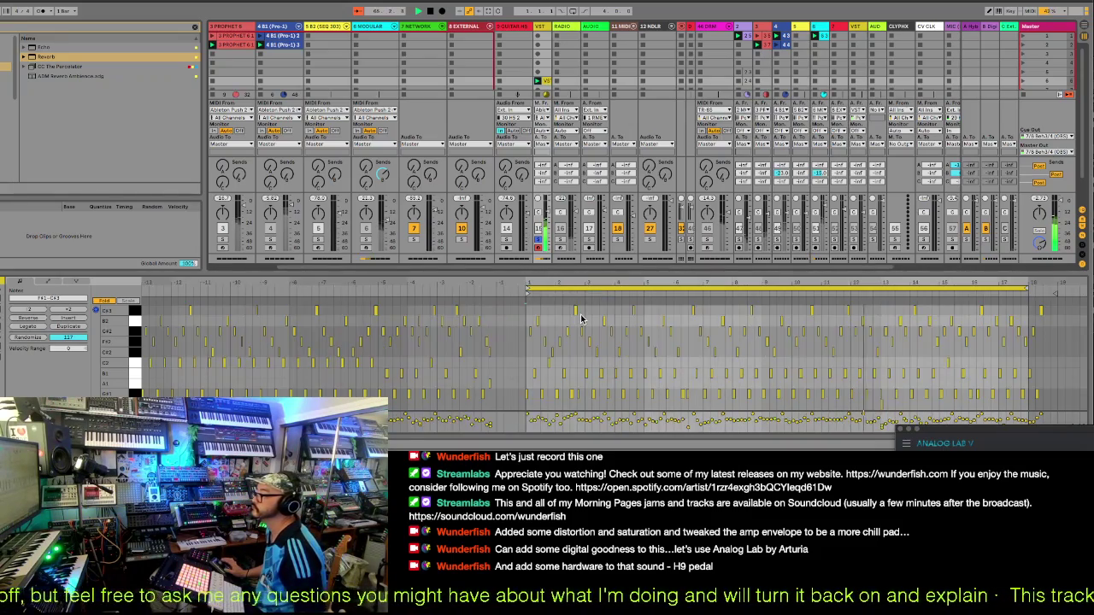
# - Set the VST clip's fixed grid to 1/8 after trying 1/16
pyautogui.rightClick(589, 309)
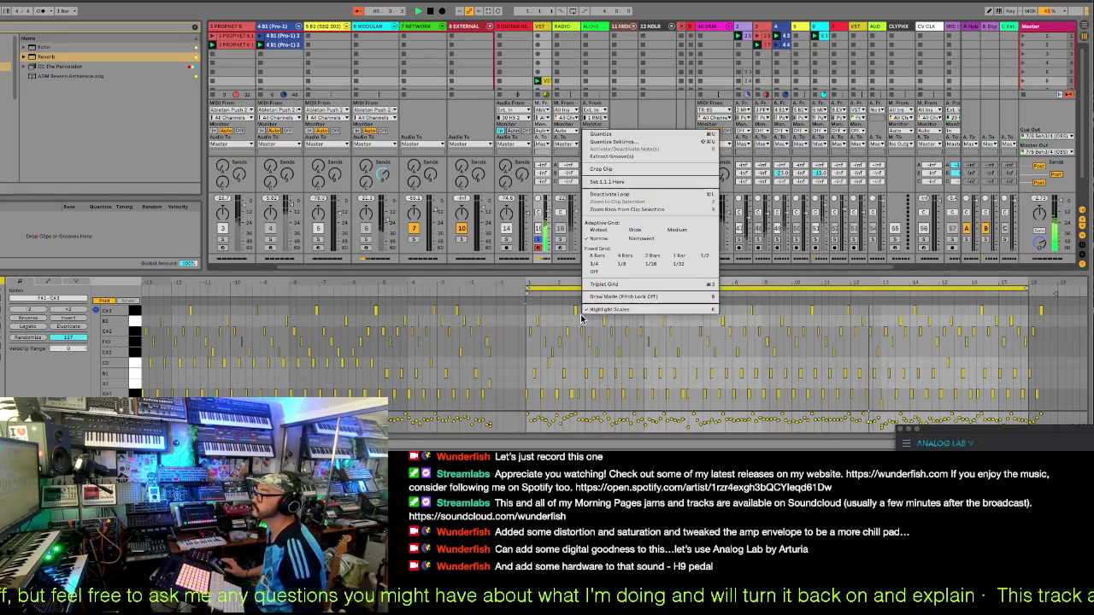
pyautogui.click(651, 267)
pyautogui.rightClick(651, 321)
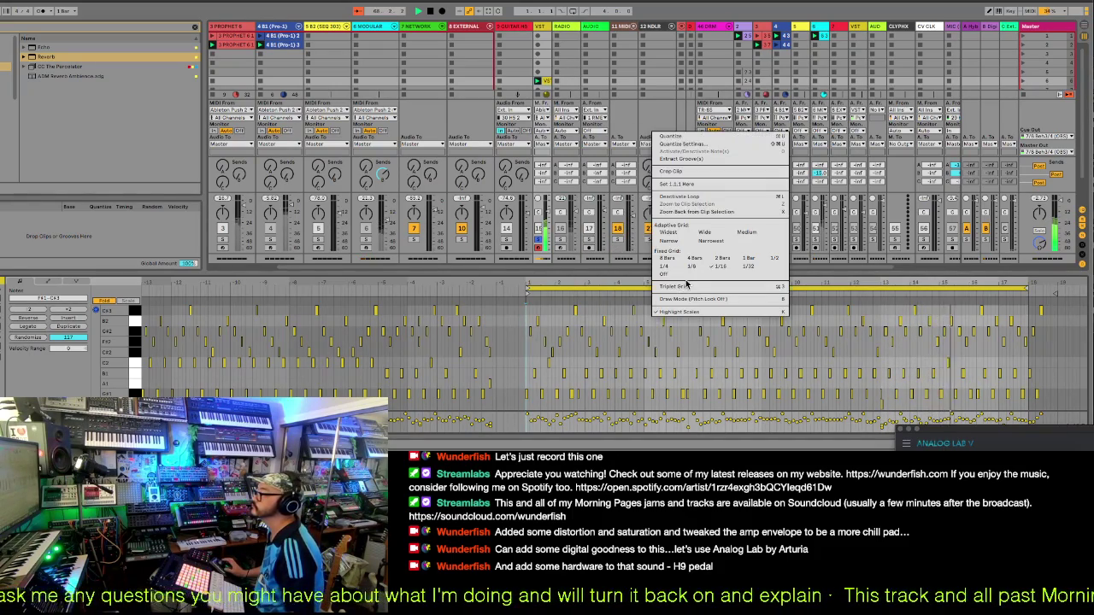
pyautogui.click(693, 269)
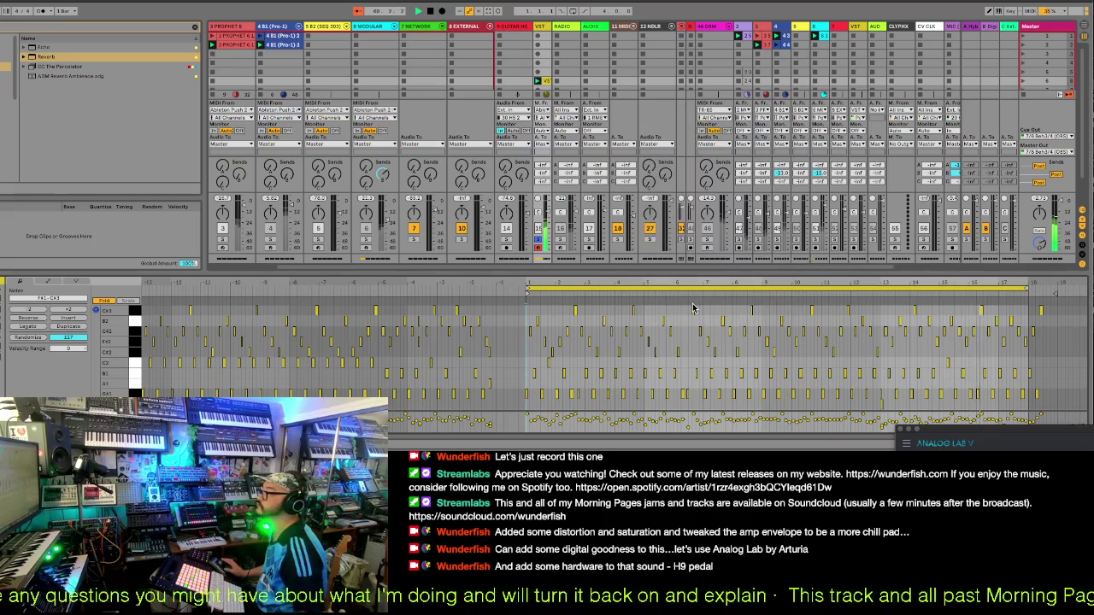
# - Try quantizing the VST clip's note starts and ends to 1/4 at 100%, and undo it
pyautogui.rightClick(683, 336)
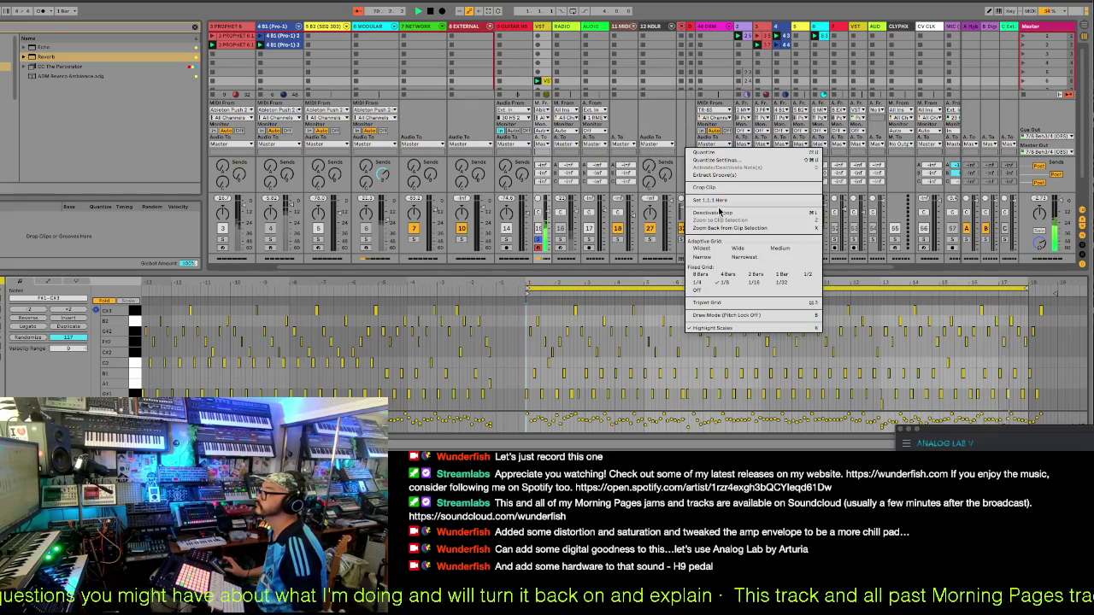
pyautogui.click(728, 166)
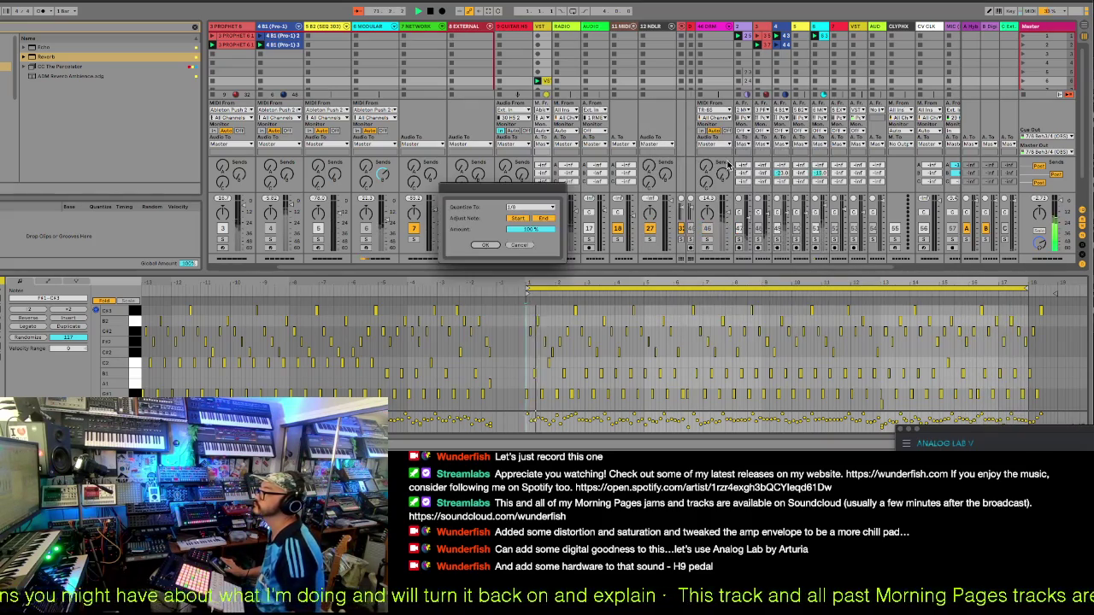
pyautogui.click(536, 208)
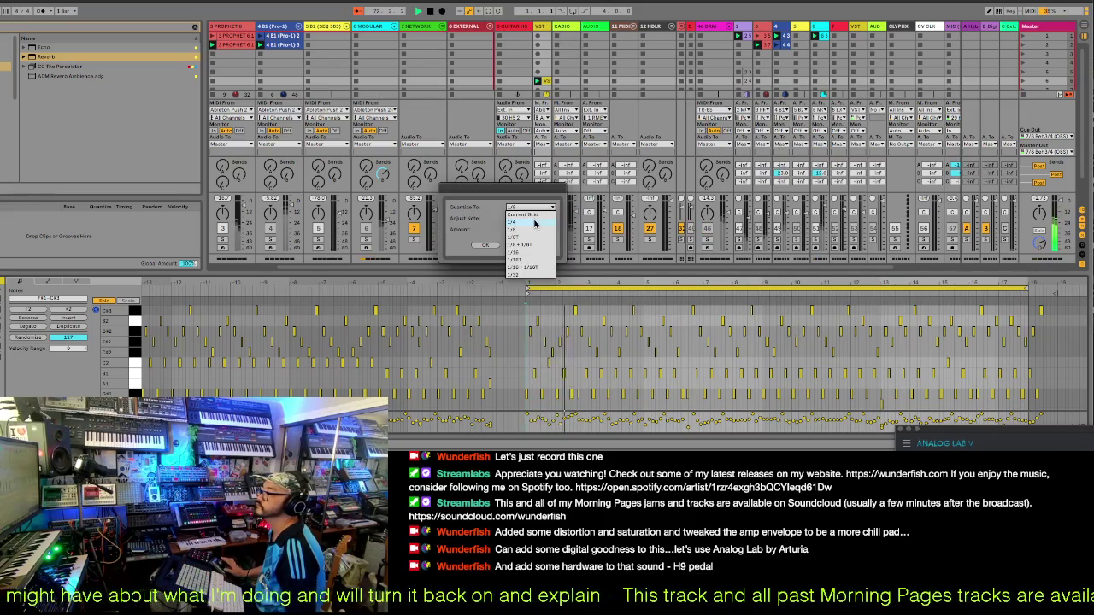
pyautogui.click(514, 222)
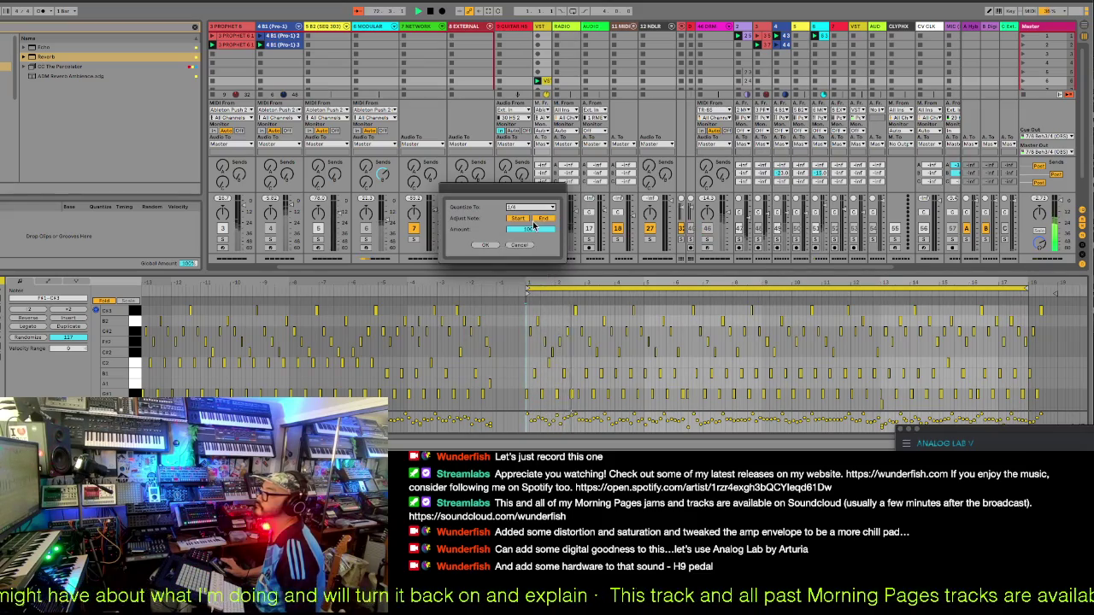
pyautogui.click(485, 245)
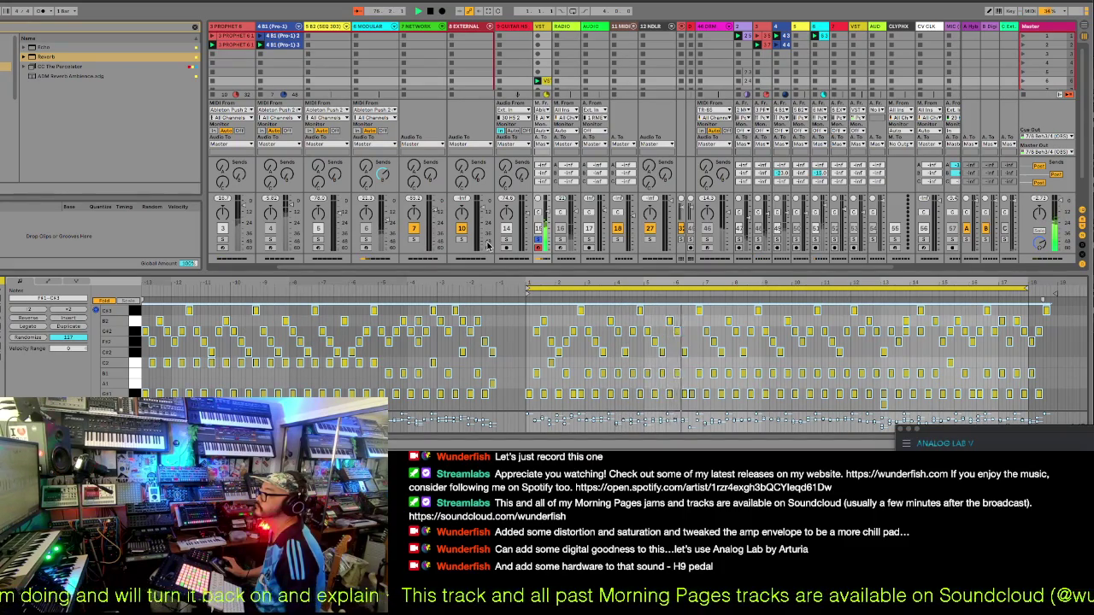
pyautogui.click(564, 295)
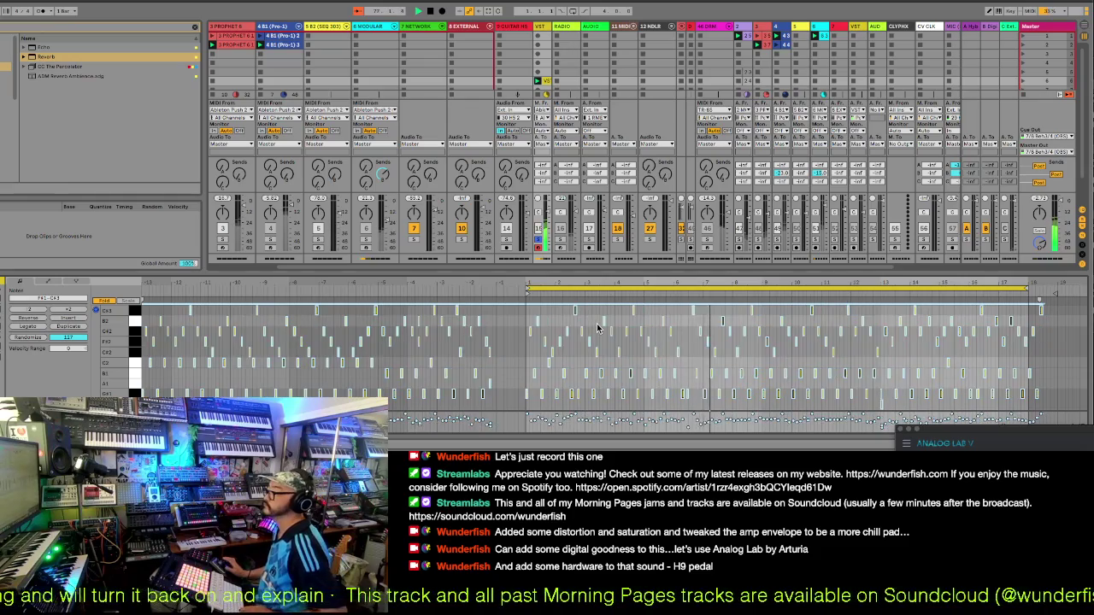
# - Quantize the starts and ends of all notes in the VST clip to 1/8 at 100%
pyautogui.rightClick(599, 300)
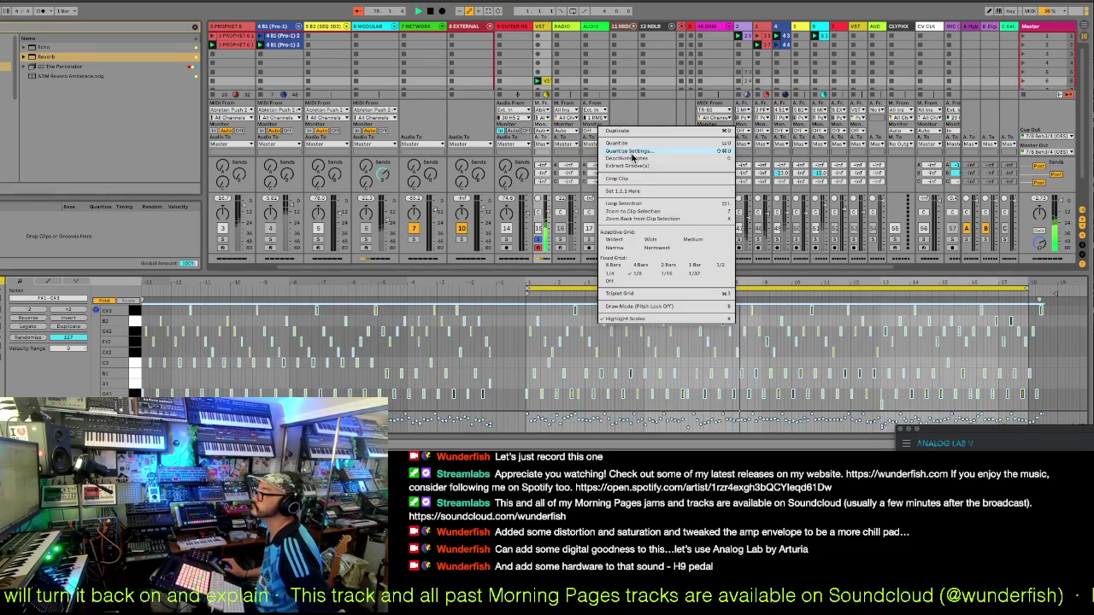
pyautogui.click(630, 151)
pyautogui.click(542, 209)
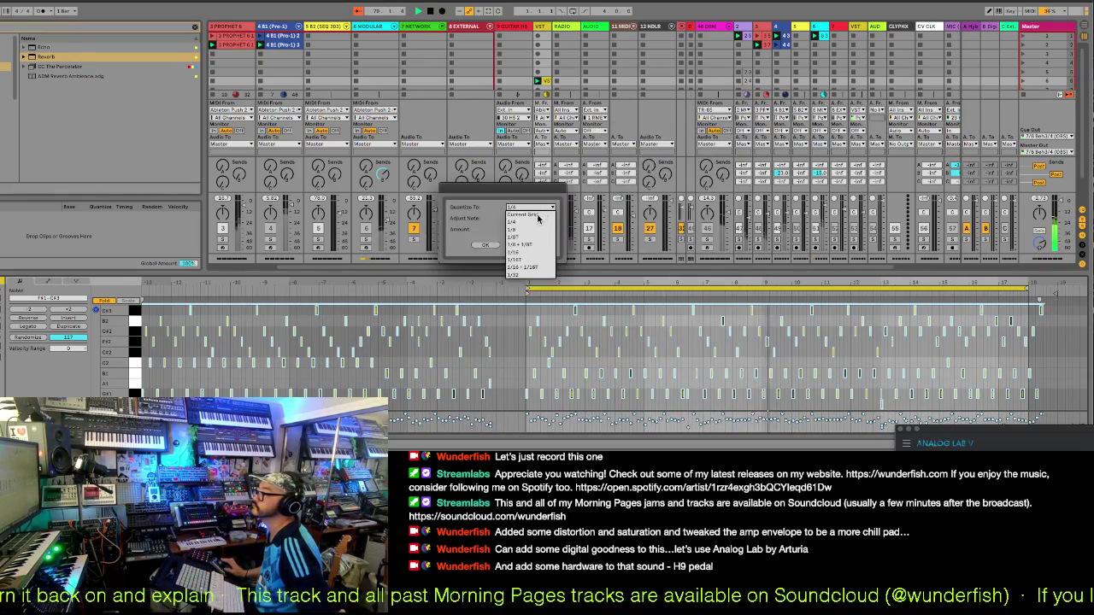
pyautogui.click(523, 219)
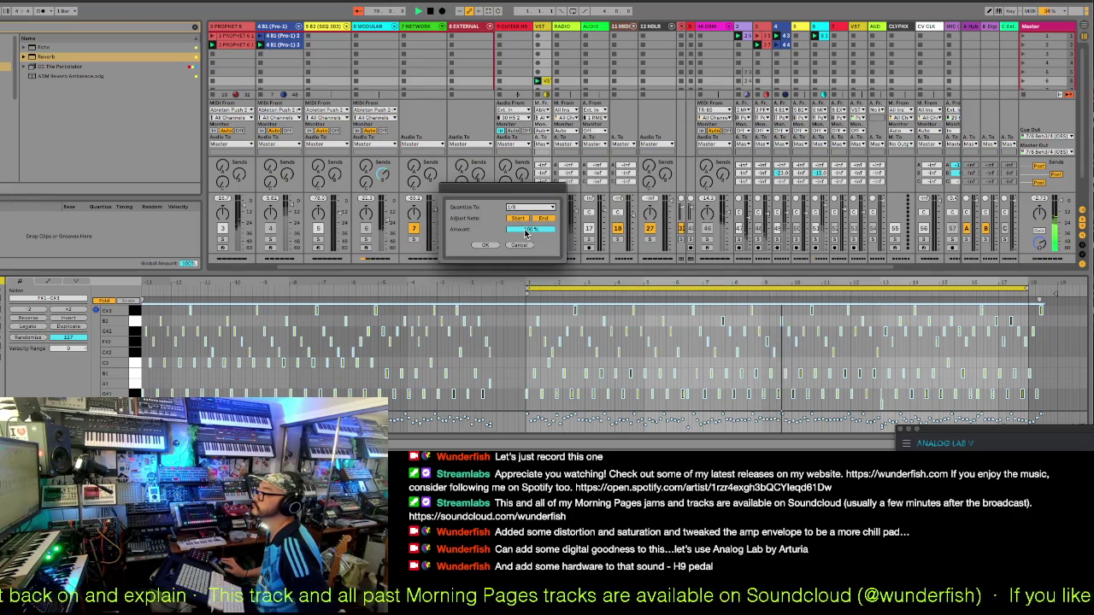
pyautogui.click(484, 245)
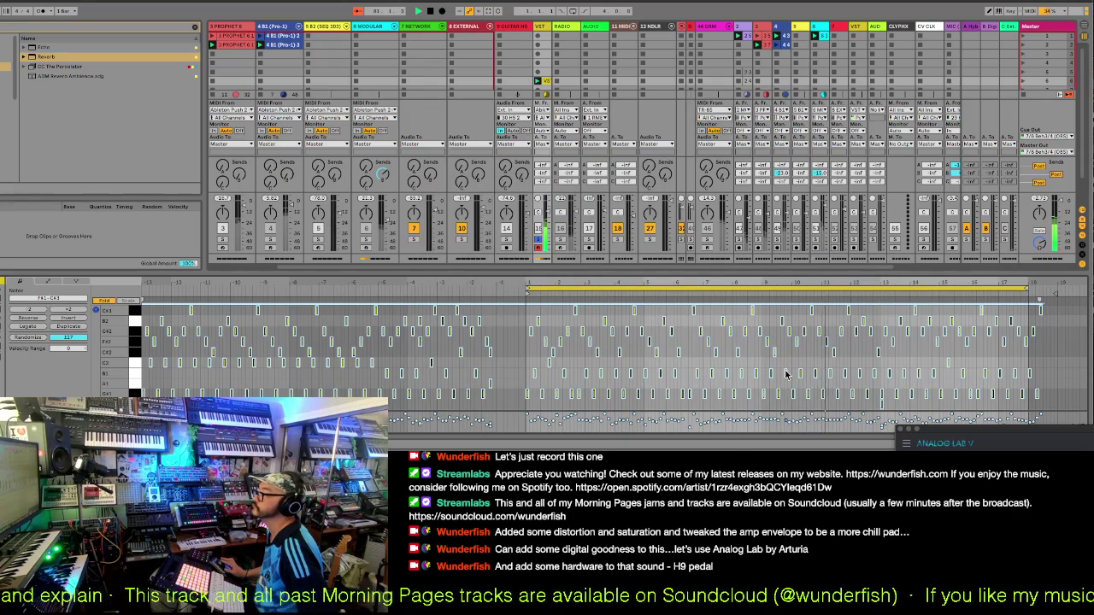
# - Delete the stray lowest note near bar 13, restart playback, and transpose all notes of the VST clip up one octave
pyautogui.click(897, 399)
pyautogui.click(882, 410)
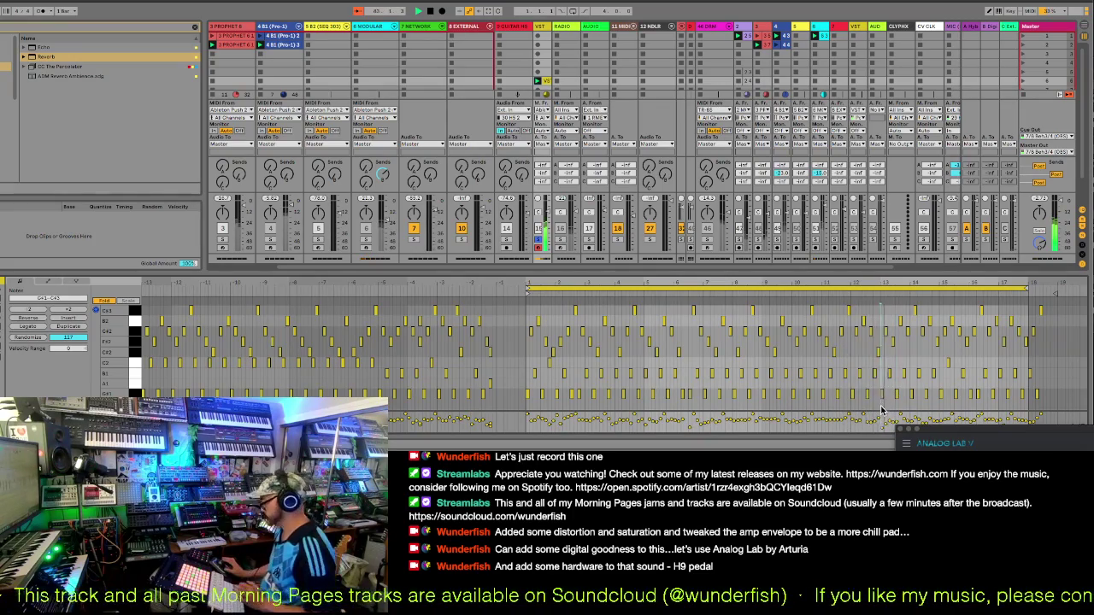
pyautogui.press('space')
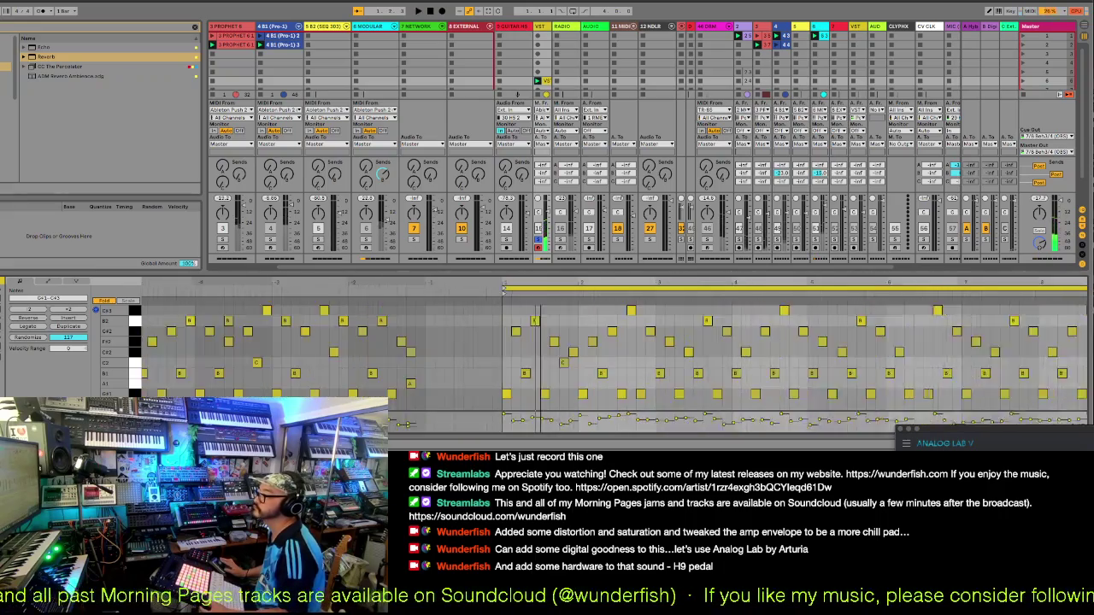
pyautogui.click(540, 290)
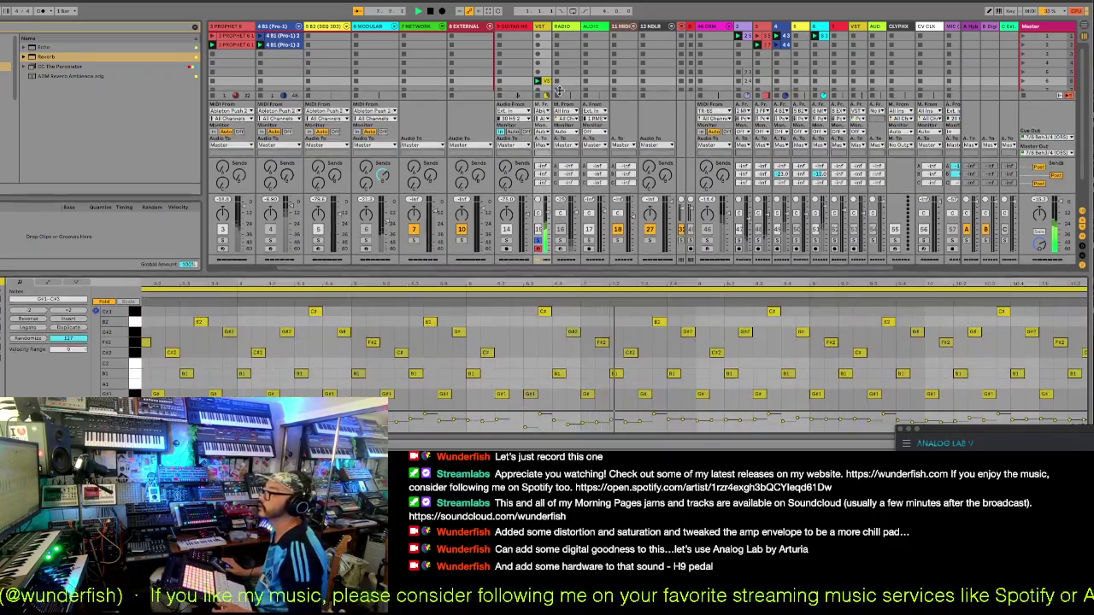
pyautogui.hotkey('ctrl', 'alt', 'e')
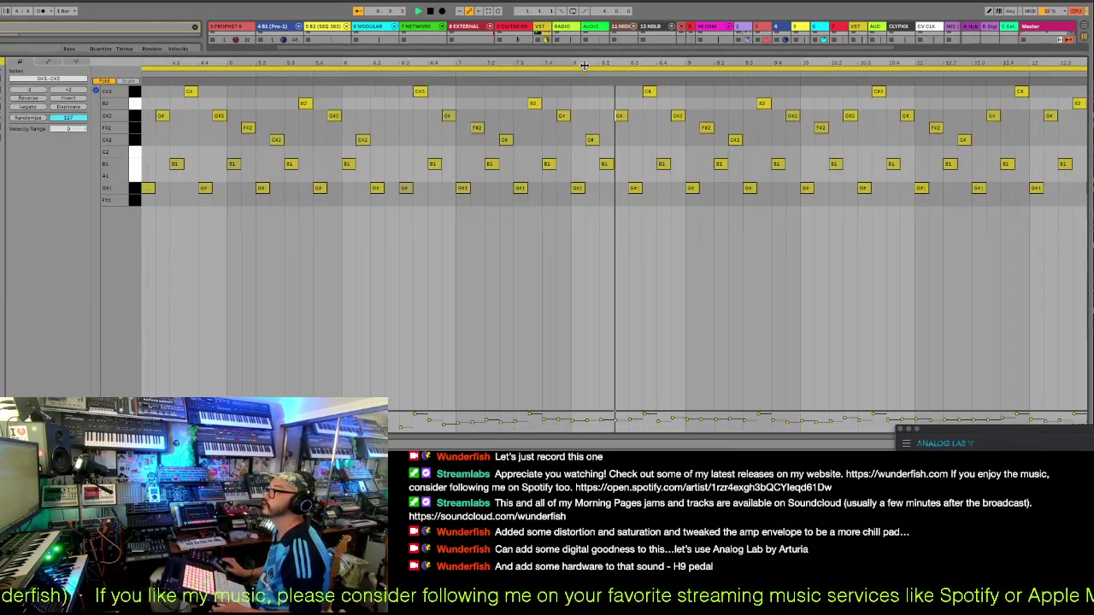
pyautogui.click(586, 60)
pyautogui.hotkey('ctrl', 'alt', 'e')
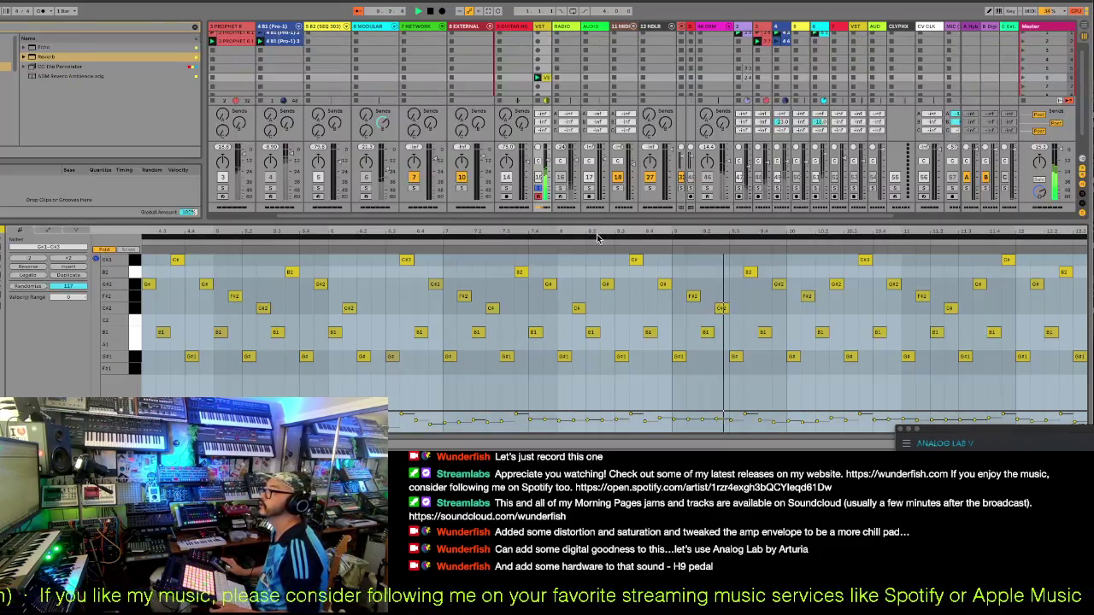
pyautogui.hotkey('shift', 'Up')
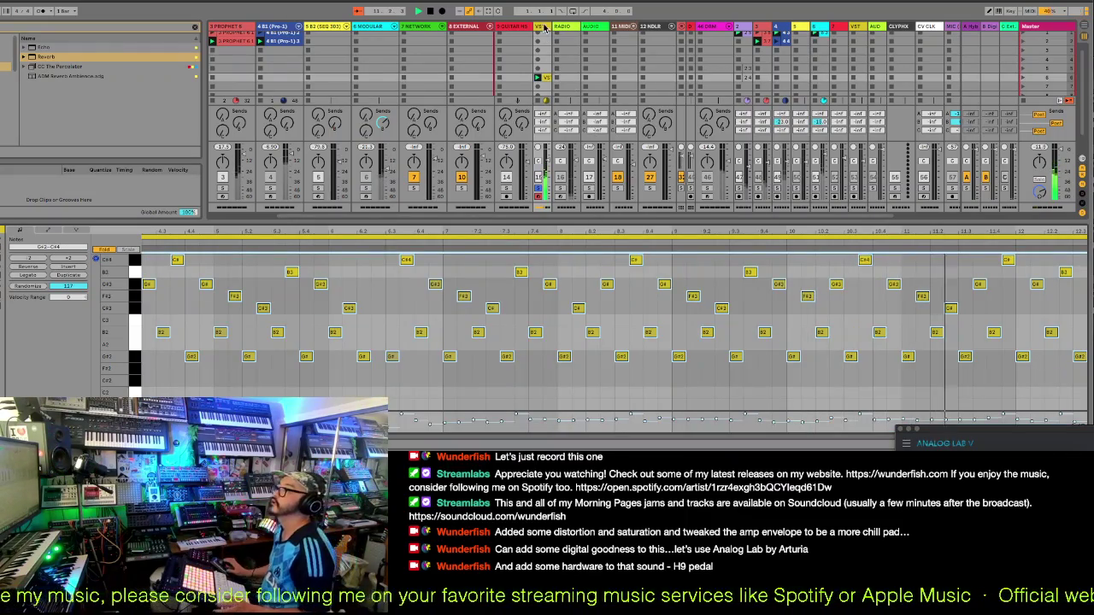
# - Load the Dayvan Marimba preset in Analog Lab V on the VST track and close the plug-in window
pyautogui.click(545, 27)
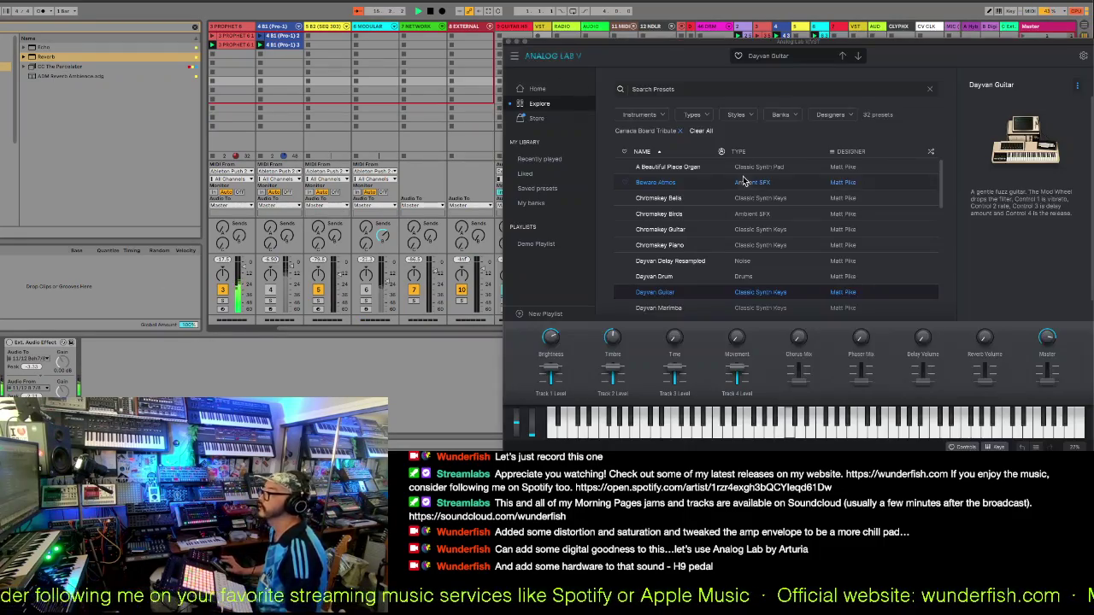
pyautogui.click(755, 309)
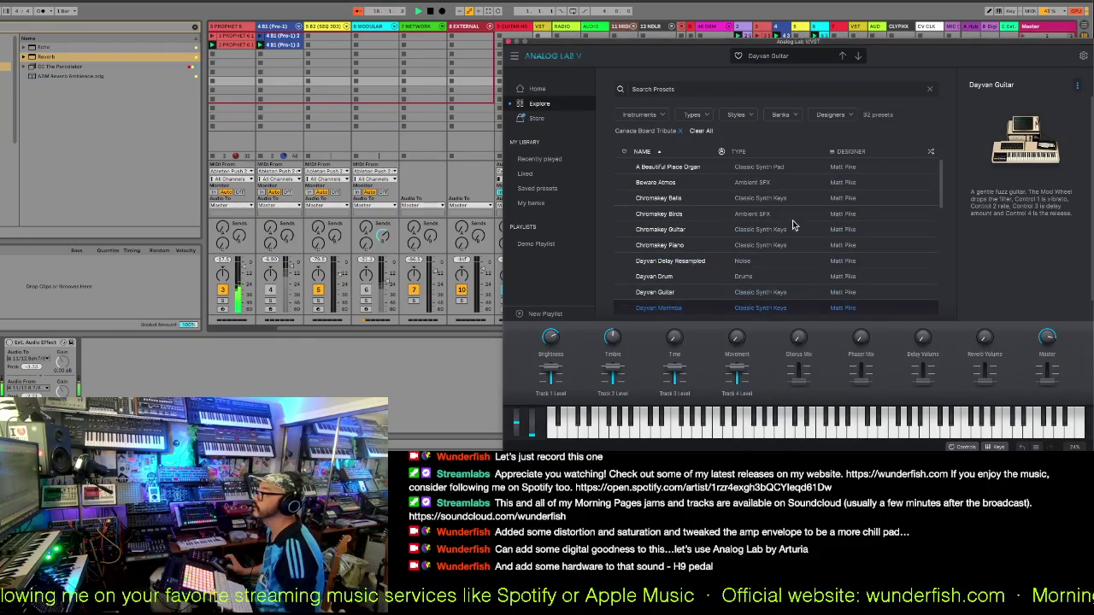
pyautogui.moveTo(817, 47); pyautogui.dragTo(895, 29)
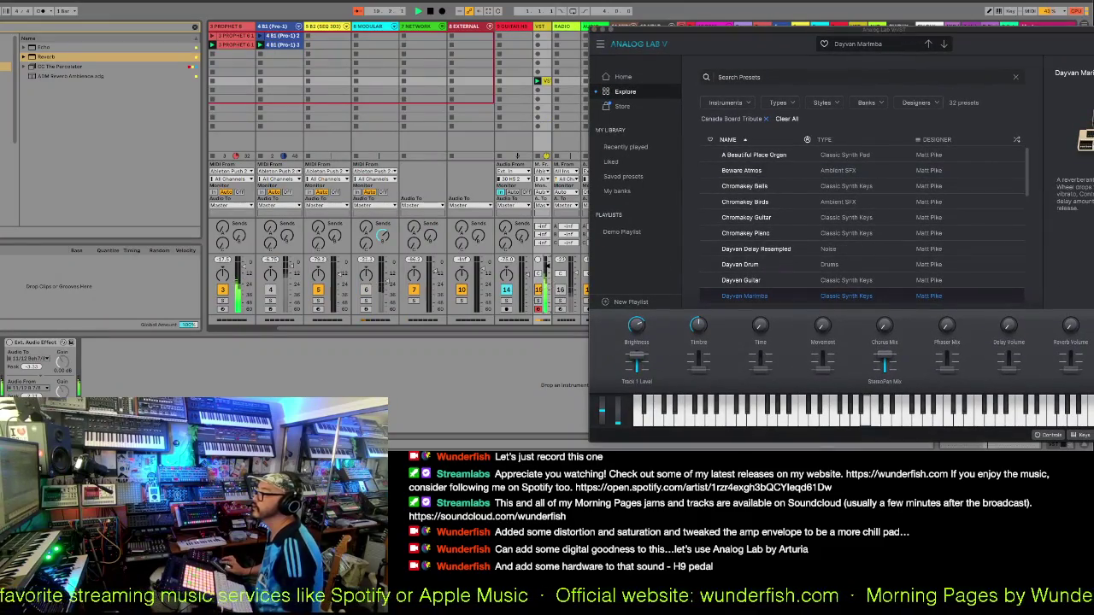
pyautogui.scroll(-1, 818, 246)
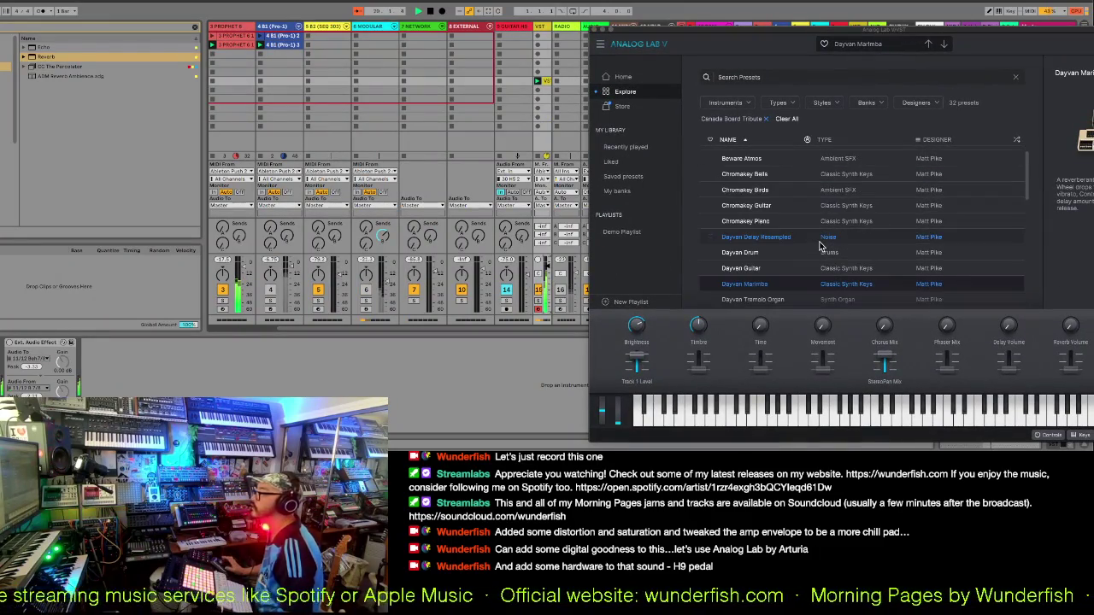
pyautogui.scroll(-1, 821, 256)
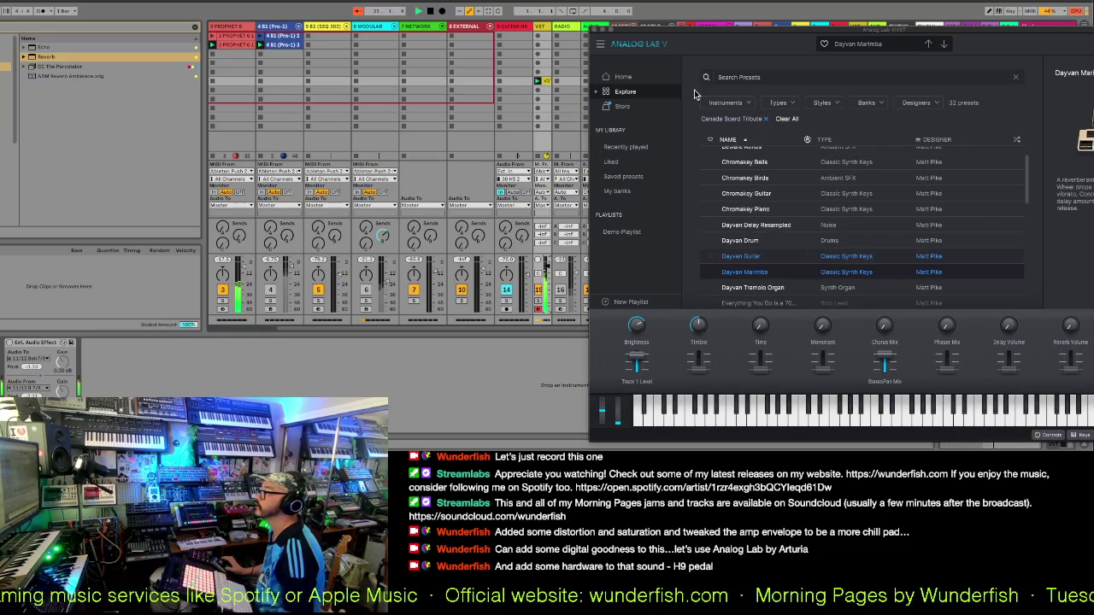
pyautogui.click(593, 30)
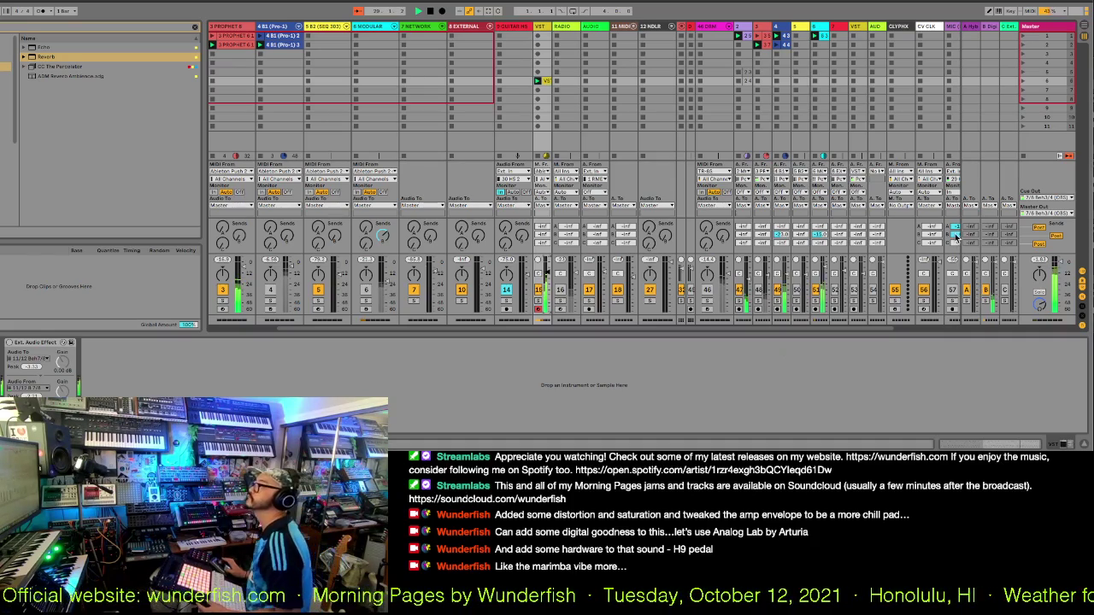
# - Arm the VST audio track, record a short take into its first slot and delete that take
pyautogui.click(854, 311)
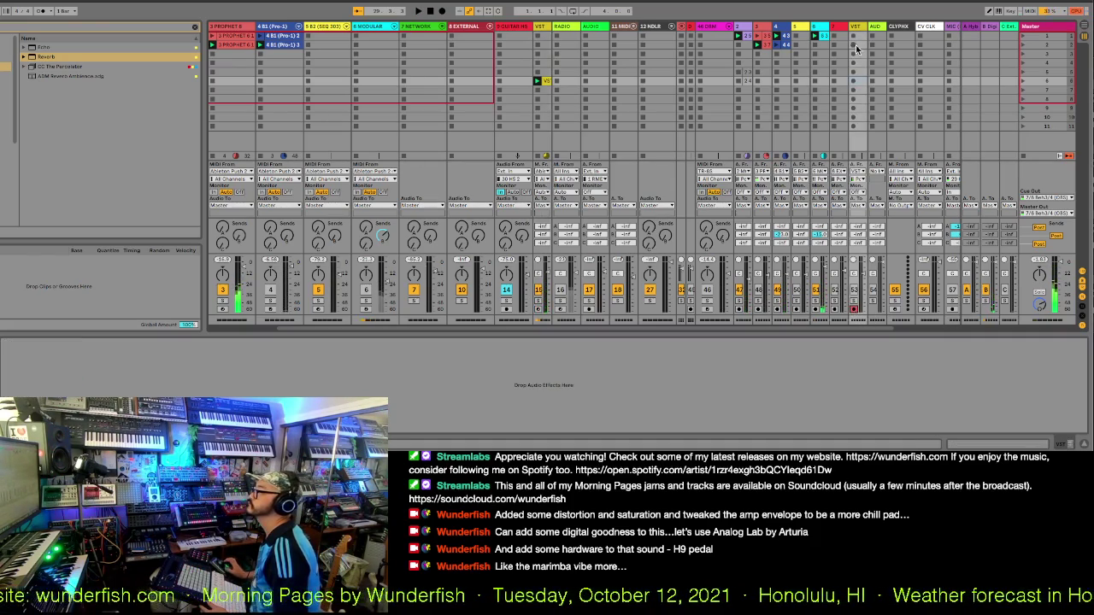
pyautogui.click(854, 36)
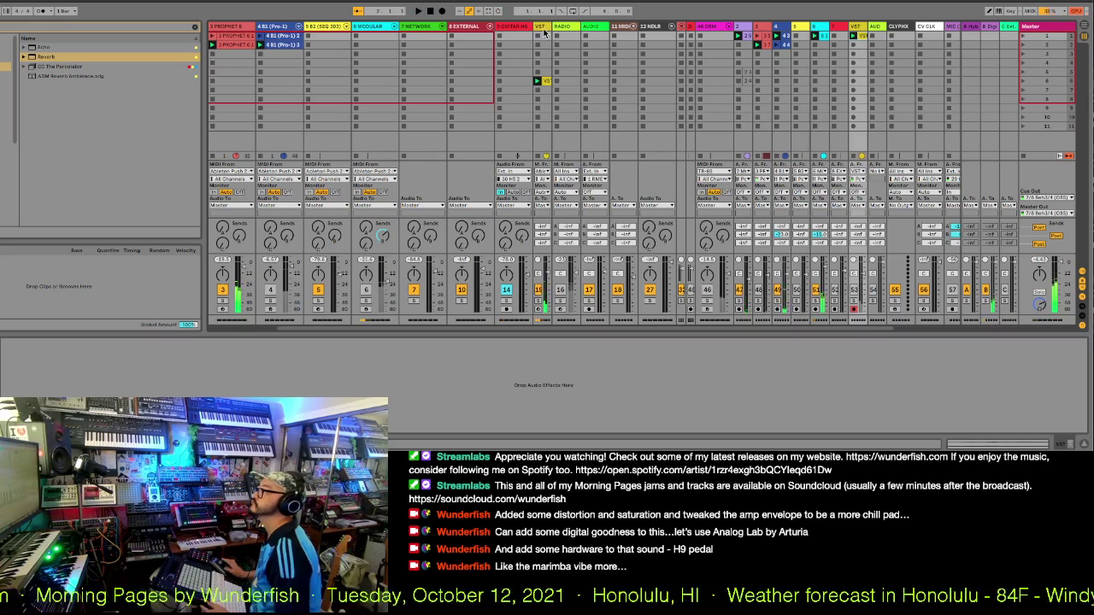
pyautogui.click(863, 40)
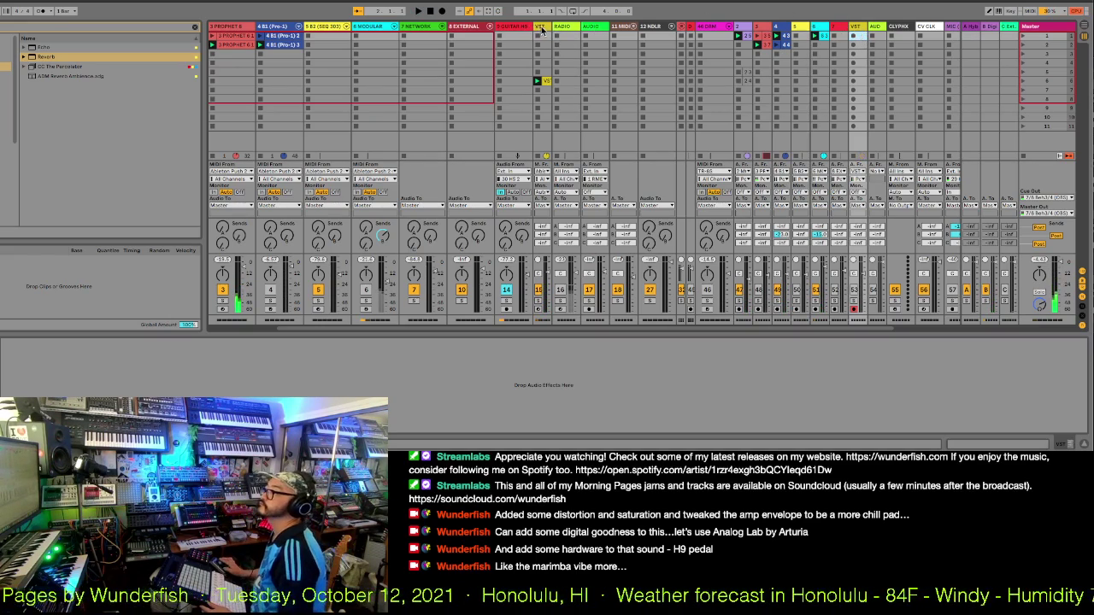
# - Solo the VST instrument track during playback and turn on its Ext. Audio Effect
pyautogui.click(538, 302)
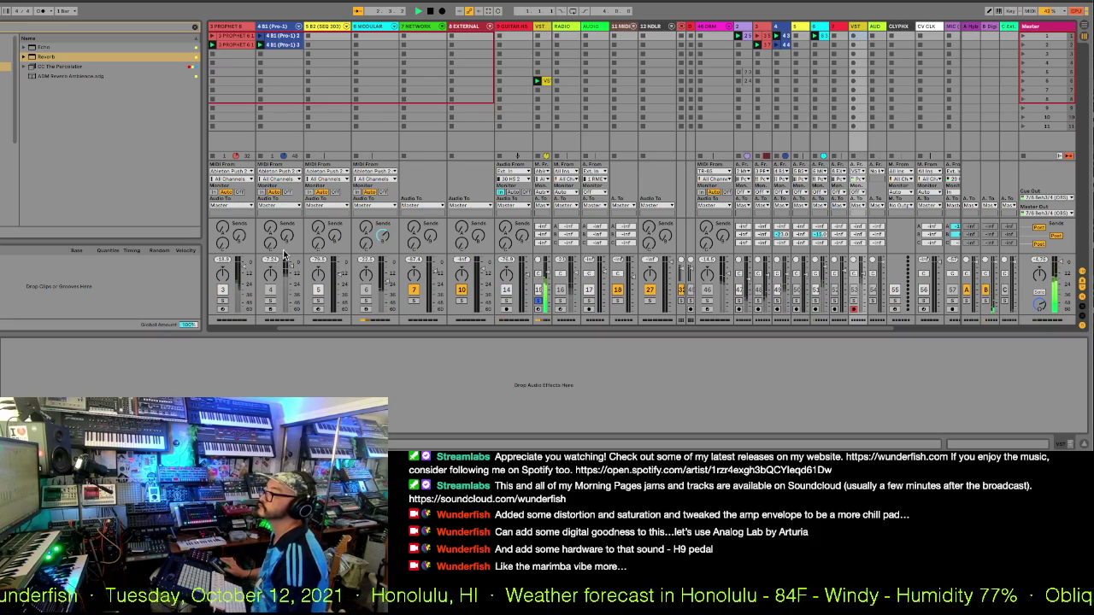
pyautogui.click(9, 343)
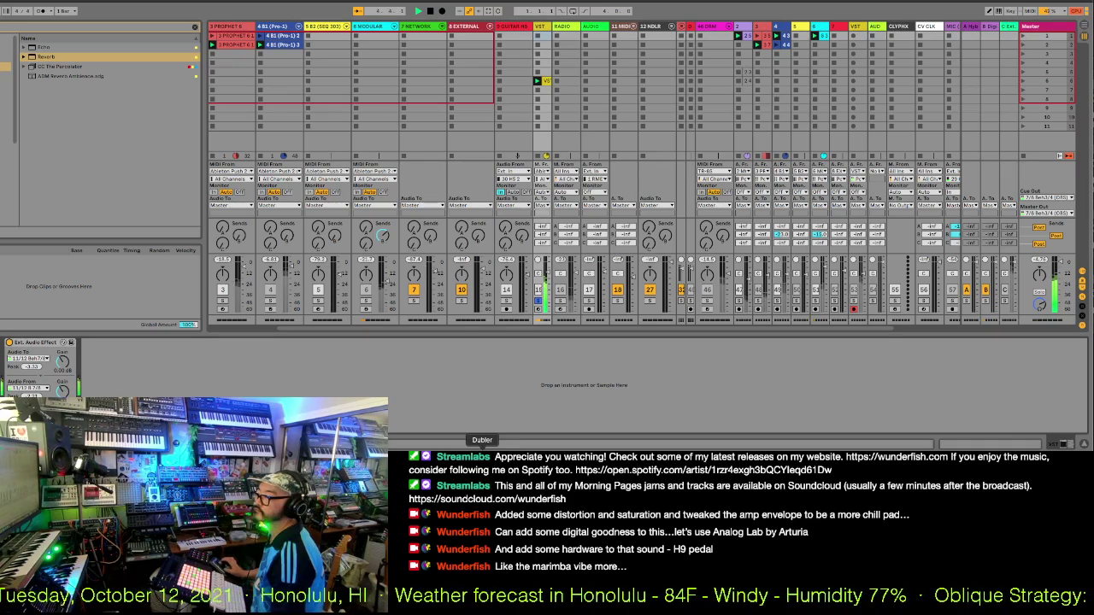
# - Switch to H9 Control, open the MicroPitch algorithm, audition the Spacey Springs preset and load Chorus Room
pyautogui.click(503, 445)
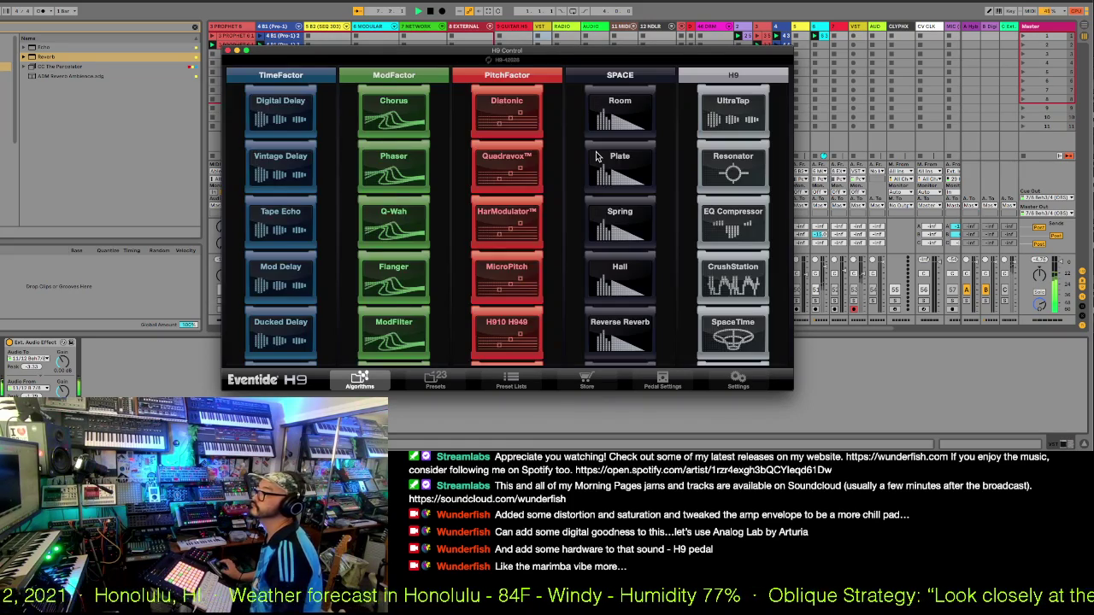
pyautogui.click(511, 278)
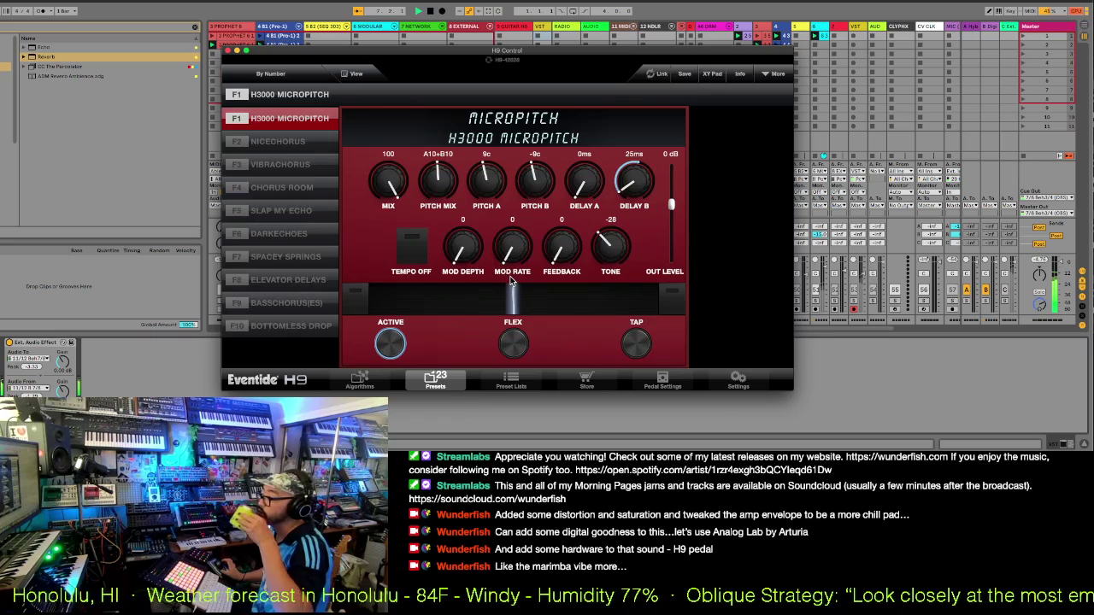
pyautogui.click(280, 259)
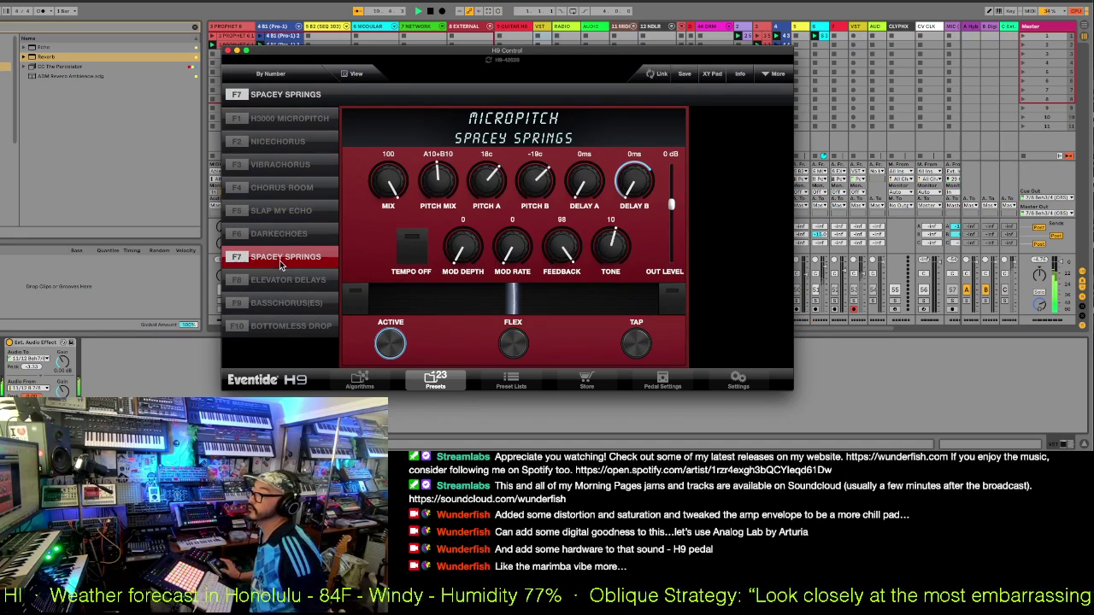
pyautogui.click(299, 191)
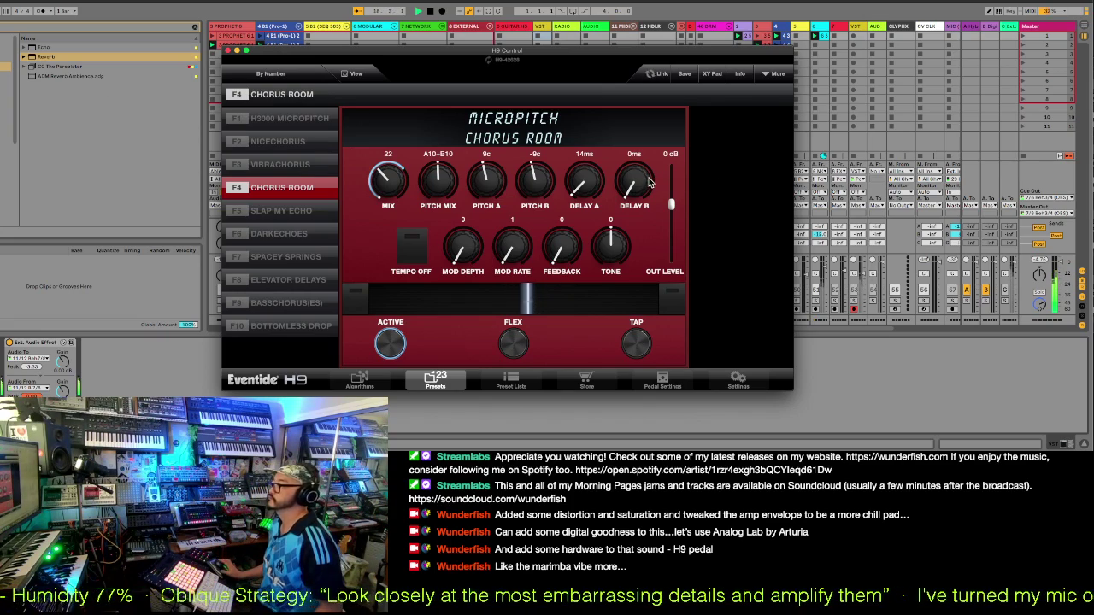
# - Set Chorus Room's Delay B to 747 ms, Delay A to 20 ms and Feedback to 42, and minimize the H9 Control window
pyautogui.moveTo(638, 177); pyautogui.dragTo(632, 75)
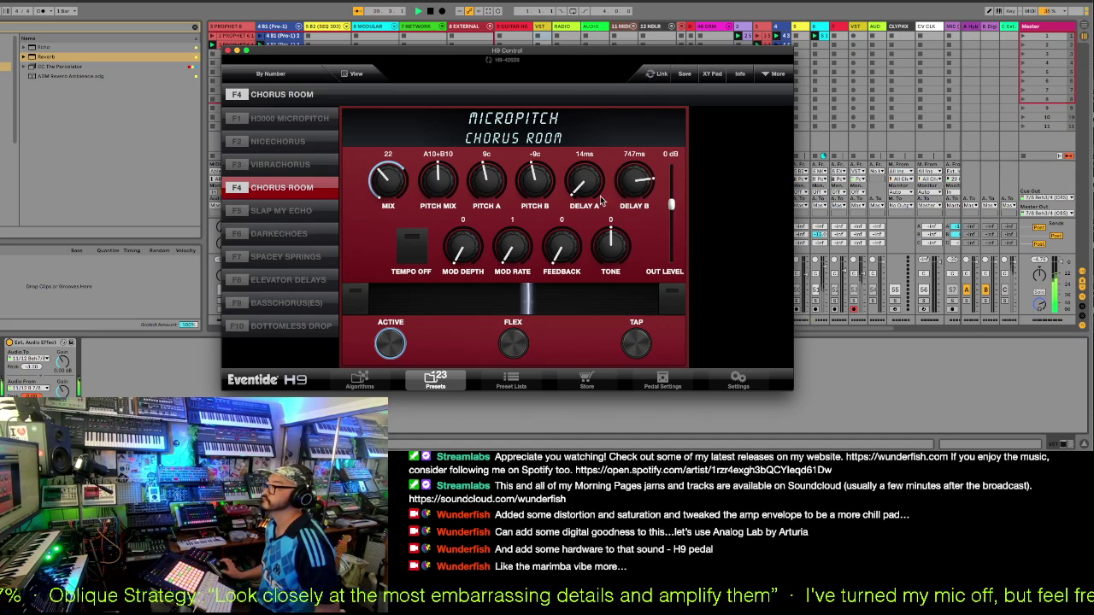
pyautogui.moveTo(594, 189); pyautogui.dragTo(563, 217)
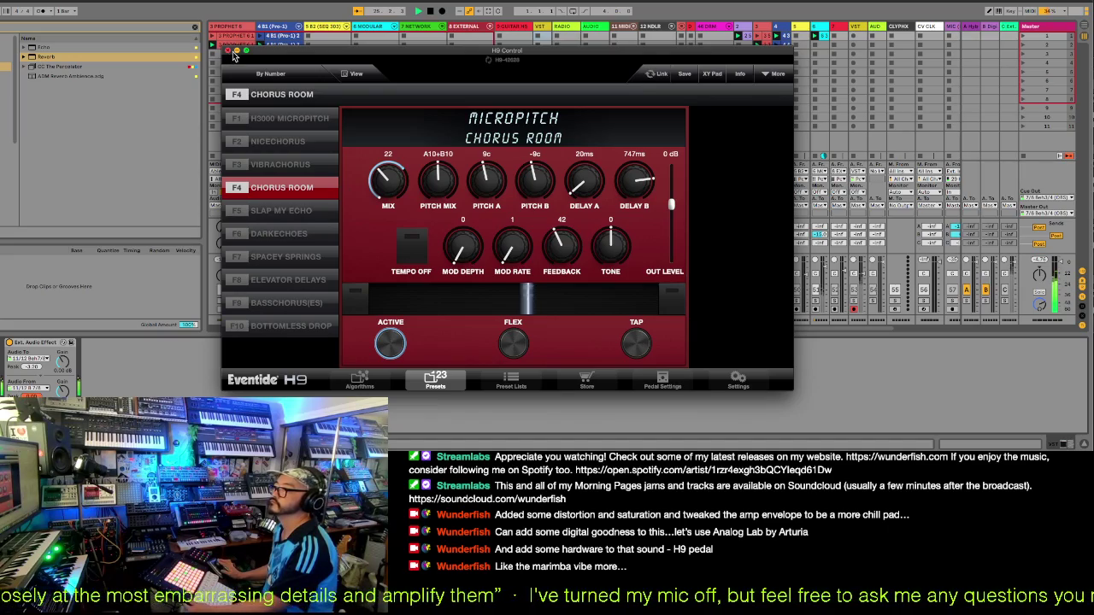
pyautogui.click(237, 52)
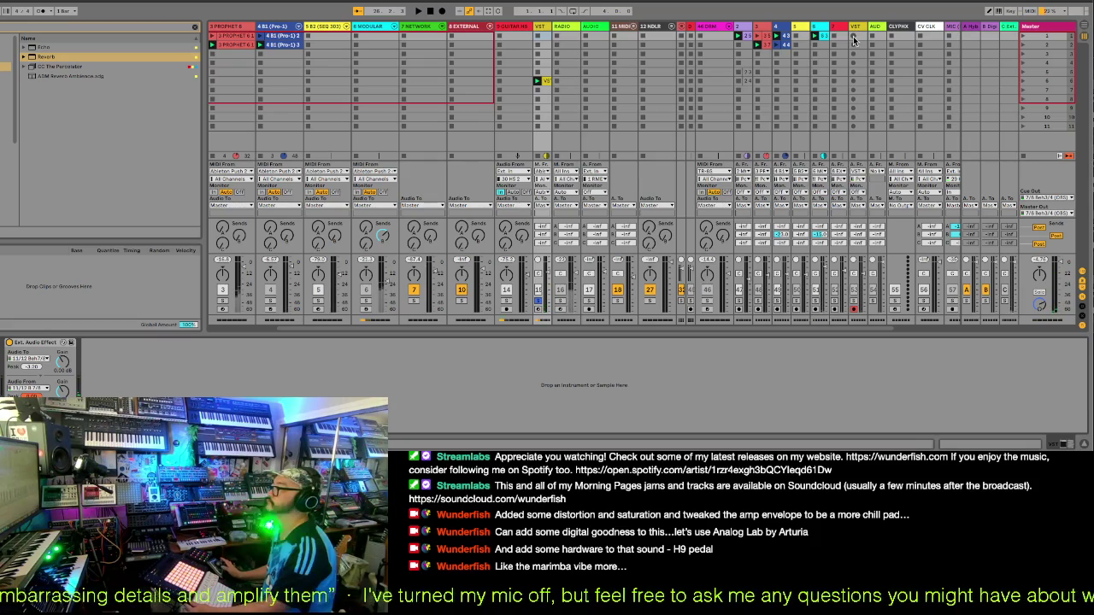
# - Record the H9-processed marimba into the VST audio track's first slot, with the VST instrument unsoloed and its MIDI clip open
pyautogui.click(853, 38)
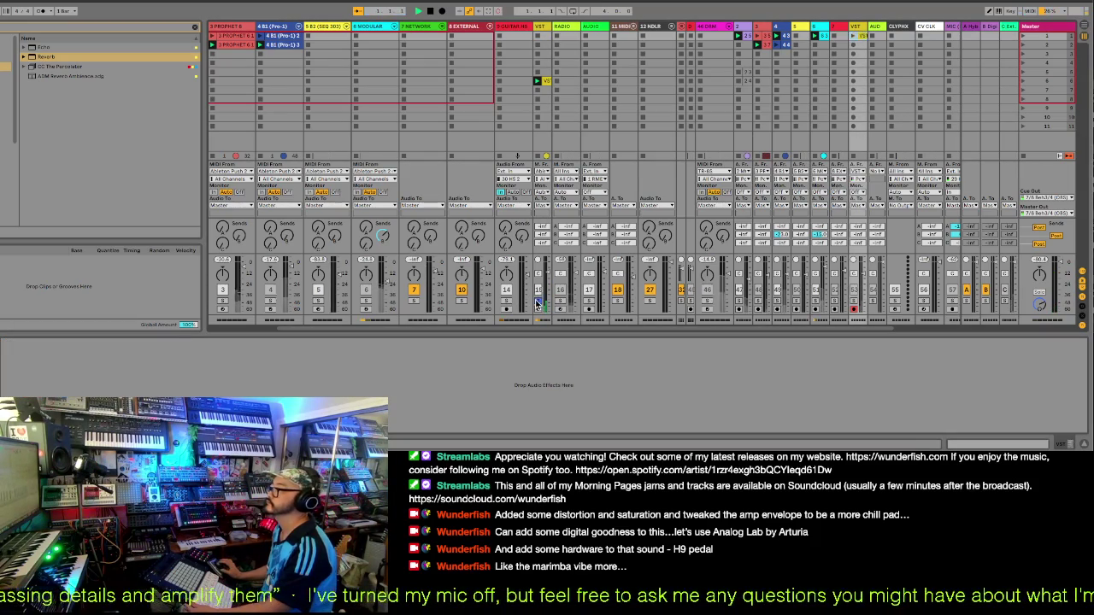
pyautogui.doubleClick(549, 83)
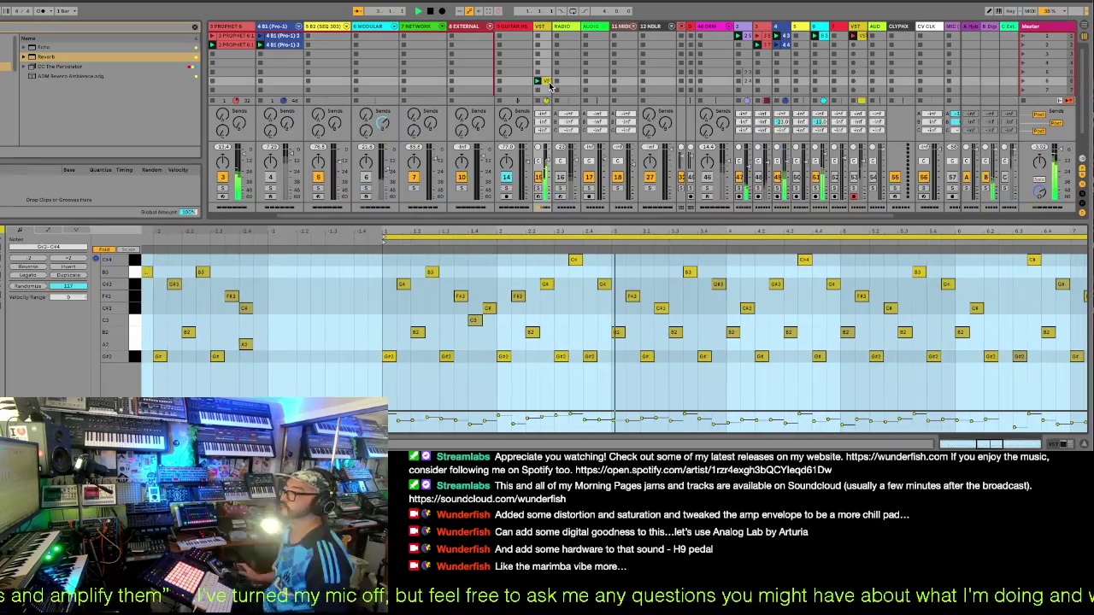
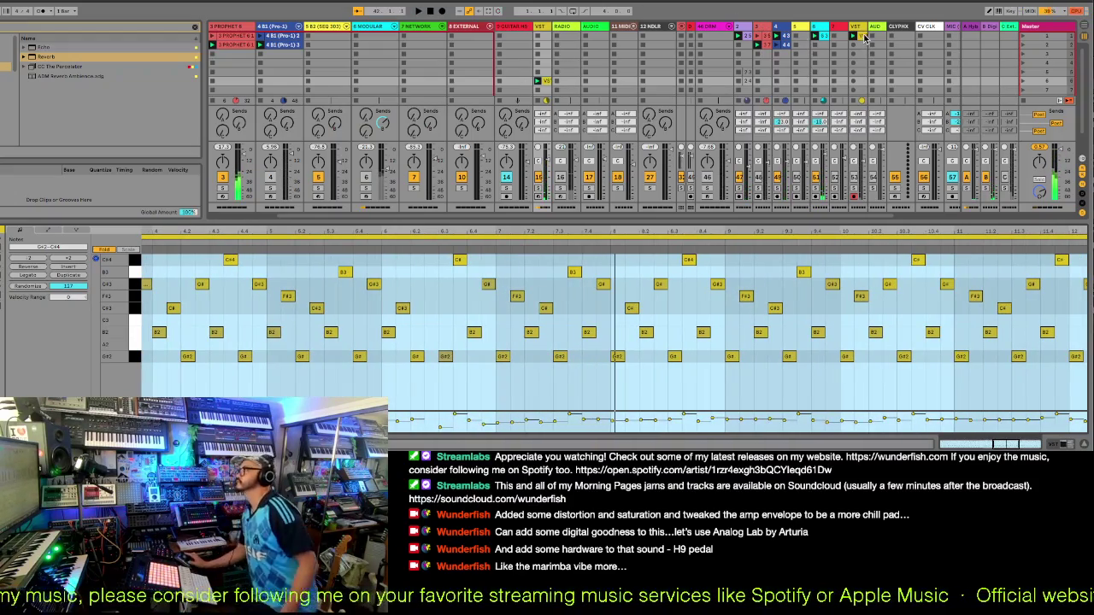
# - Open the recorded VST audio clip and set its loop to run from bar 8 to bar 41
pyautogui.click(864, 37)
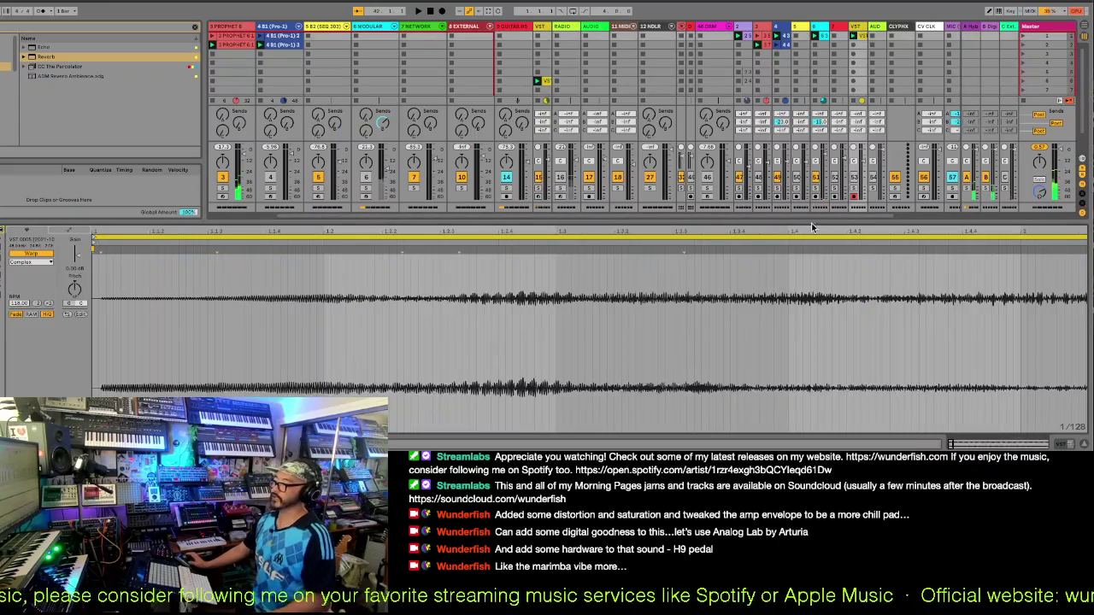
pyautogui.moveTo(814, 229); pyautogui.dragTo(813, 205)
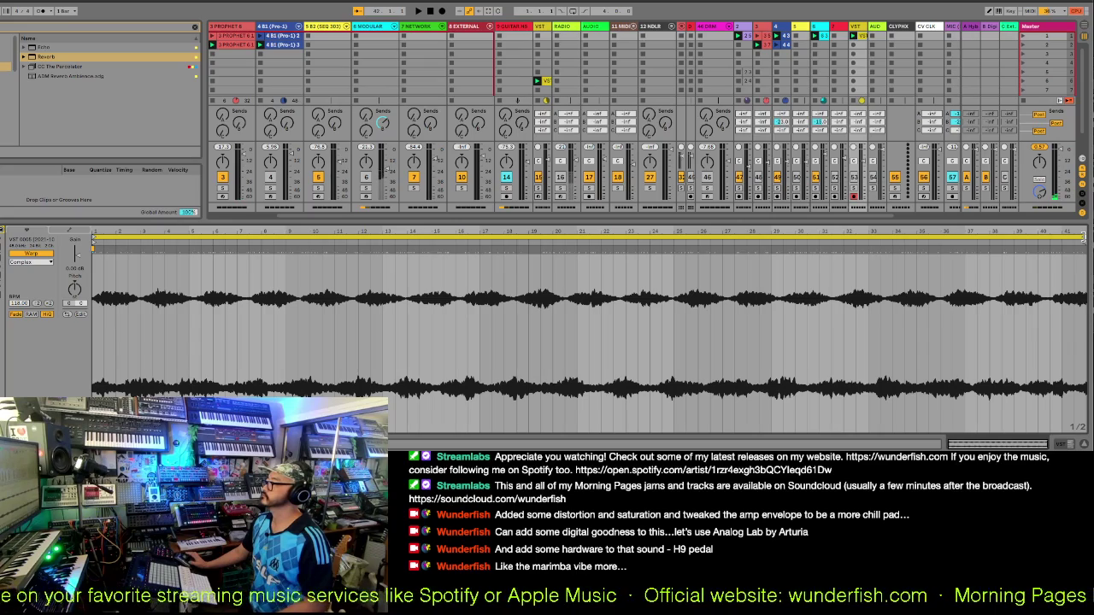
pyautogui.click(1082, 238)
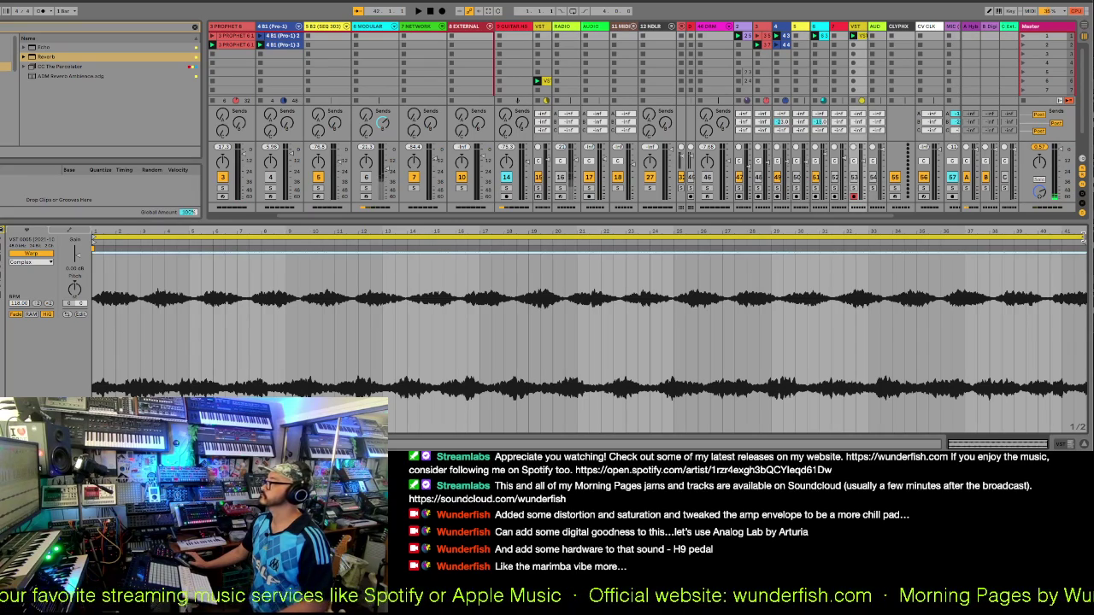
pyautogui.moveTo(1082, 239); pyautogui.dragTo(1061, 239)
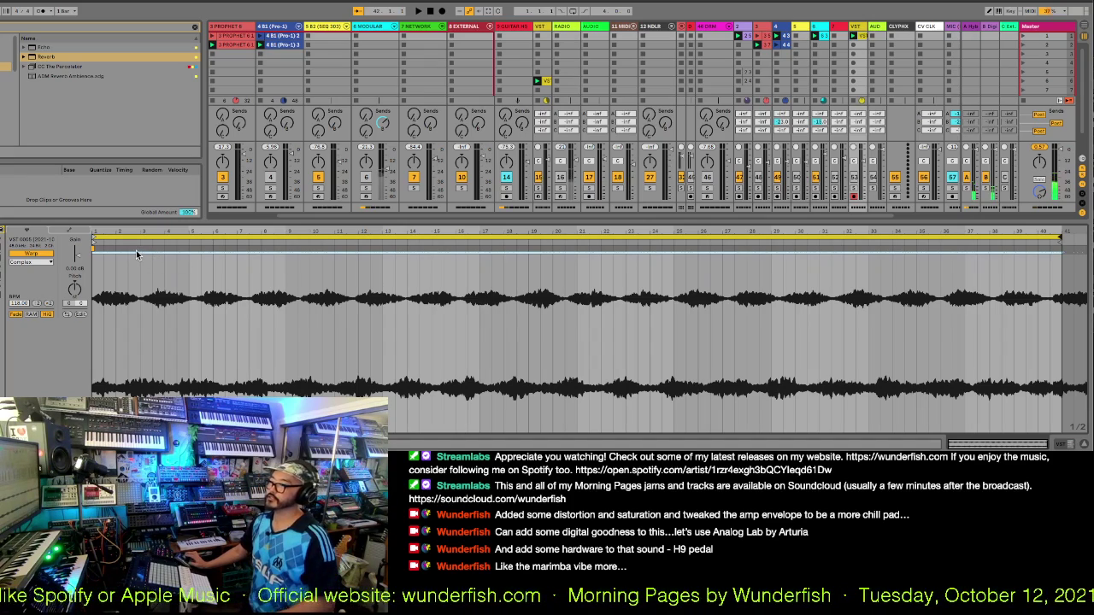
pyautogui.moveTo(94, 245)
pyautogui.mouseDown()
pyautogui.moveTo(274, 247)
pyautogui.moveTo(254, 247)
pyautogui.moveTo(263, 247)
pyautogui.mouseUp()
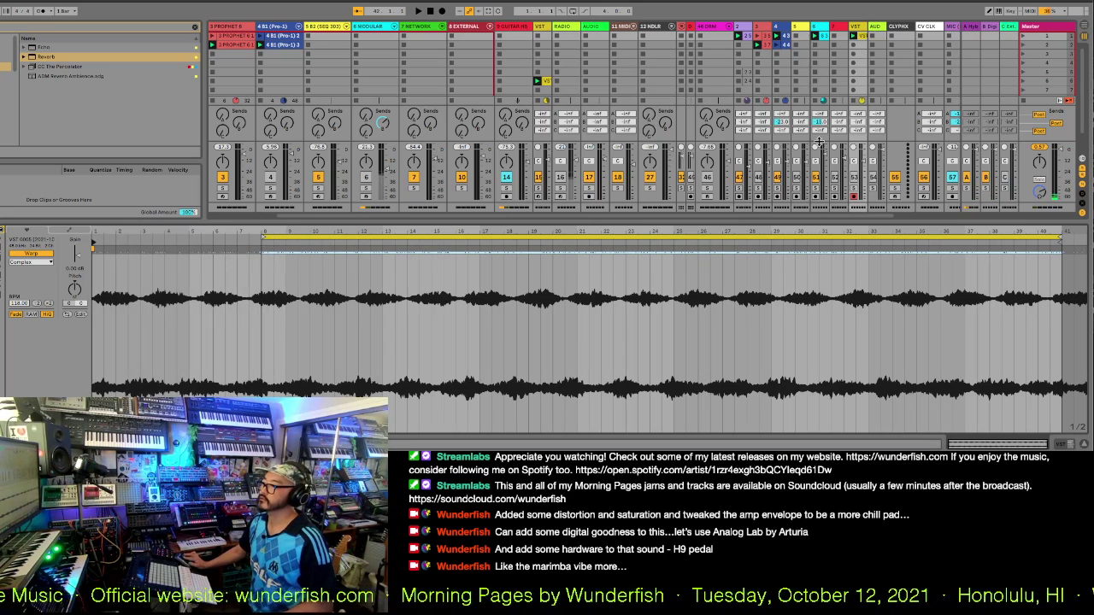
# - Solo the VST audio track and listen to its recorded clip
pyautogui.click(854, 187)
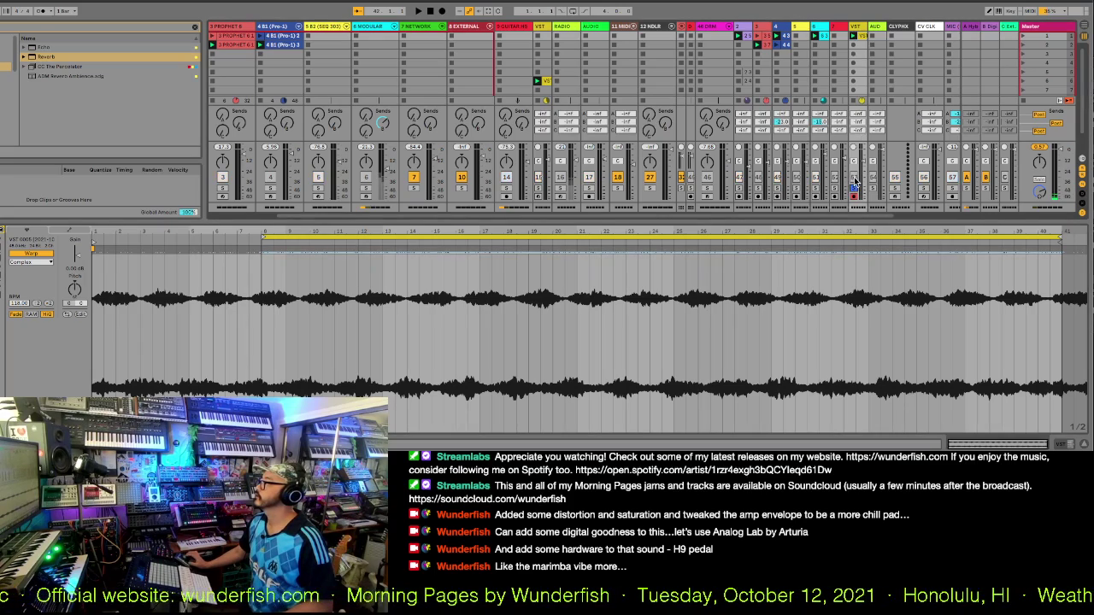
pyautogui.click(853, 35)
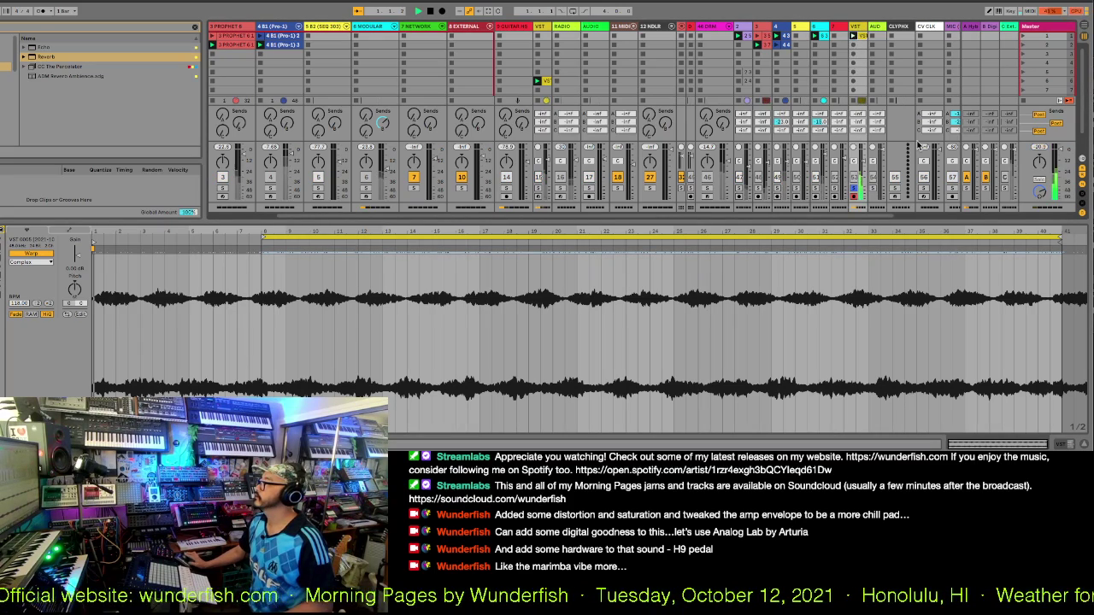
pyautogui.click(1004, 242)
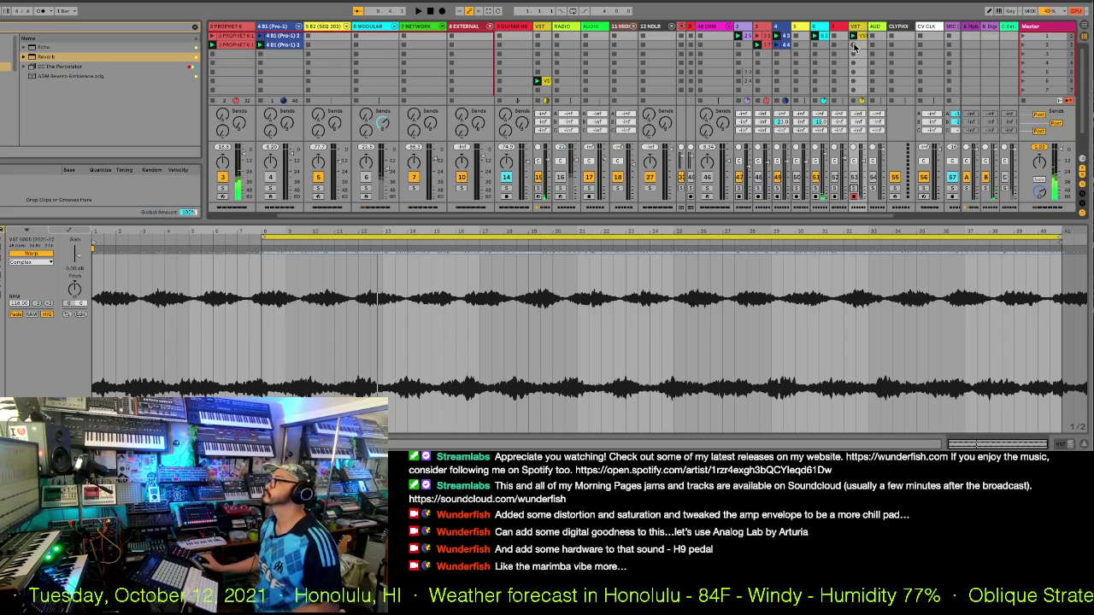
# - Launch the first clip on audio track 3, arm the 1 DRM track and record a new drum take into its second slot
pyautogui.click(756, 37)
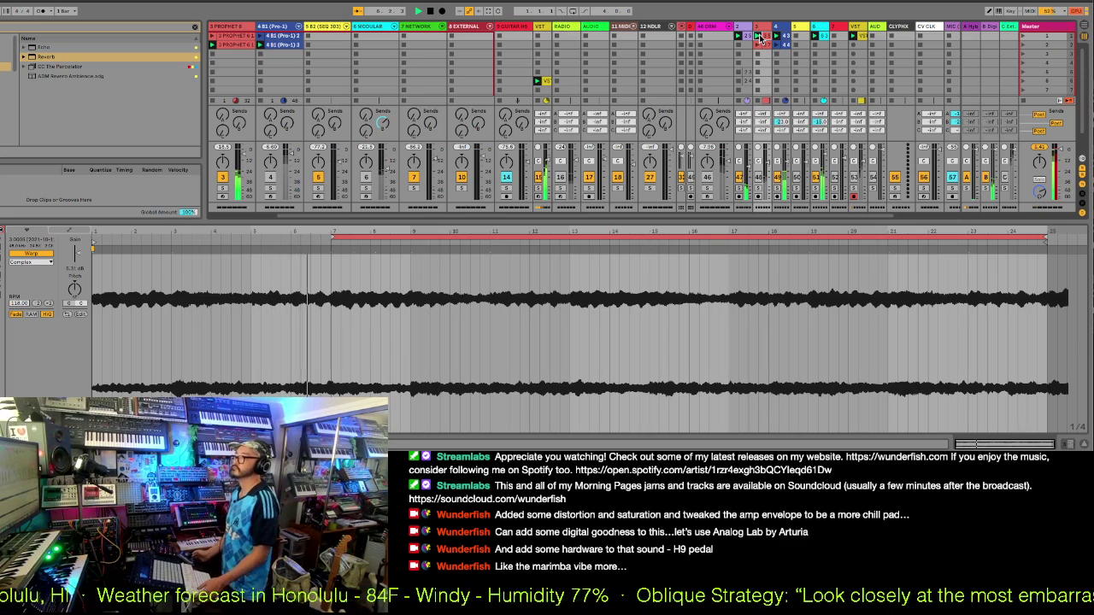
pyautogui.moveTo(679, 217); pyautogui.dragTo(423, 227)
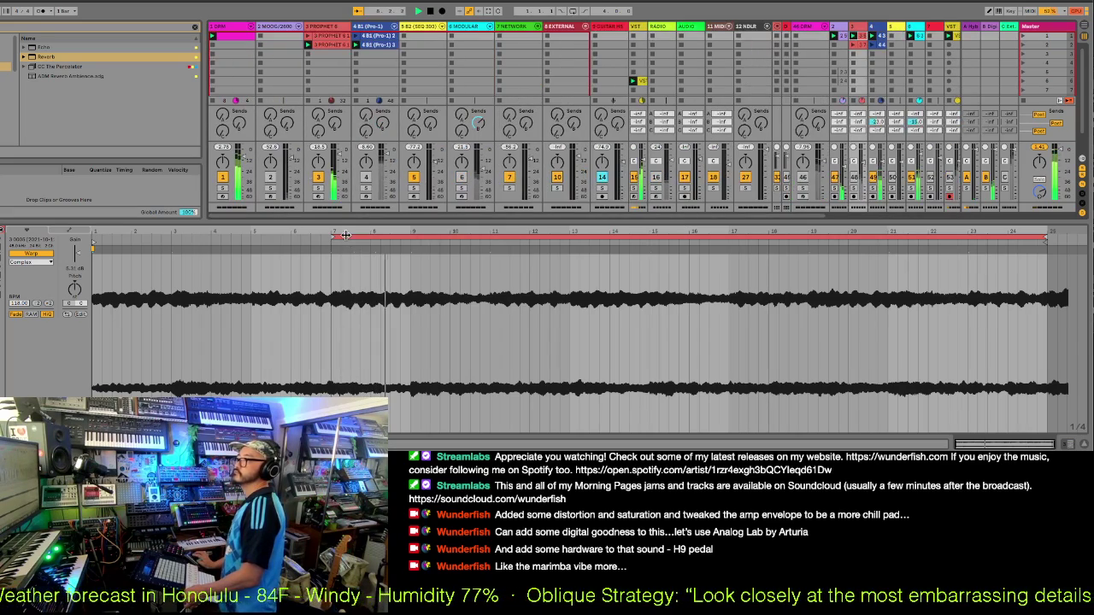
pyautogui.click(213, 42)
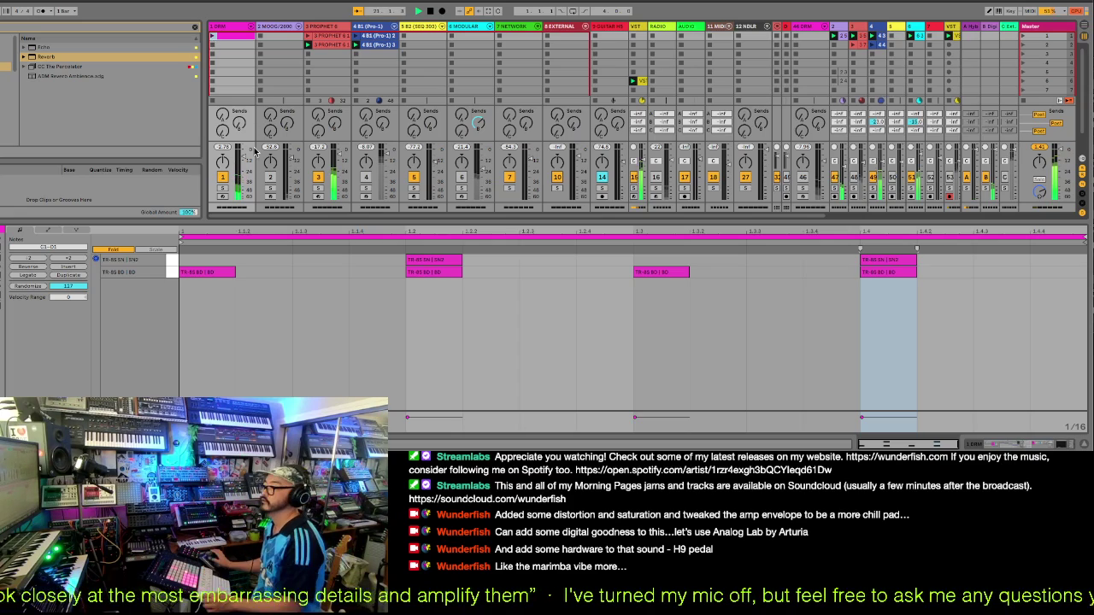
pyautogui.click(223, 196)
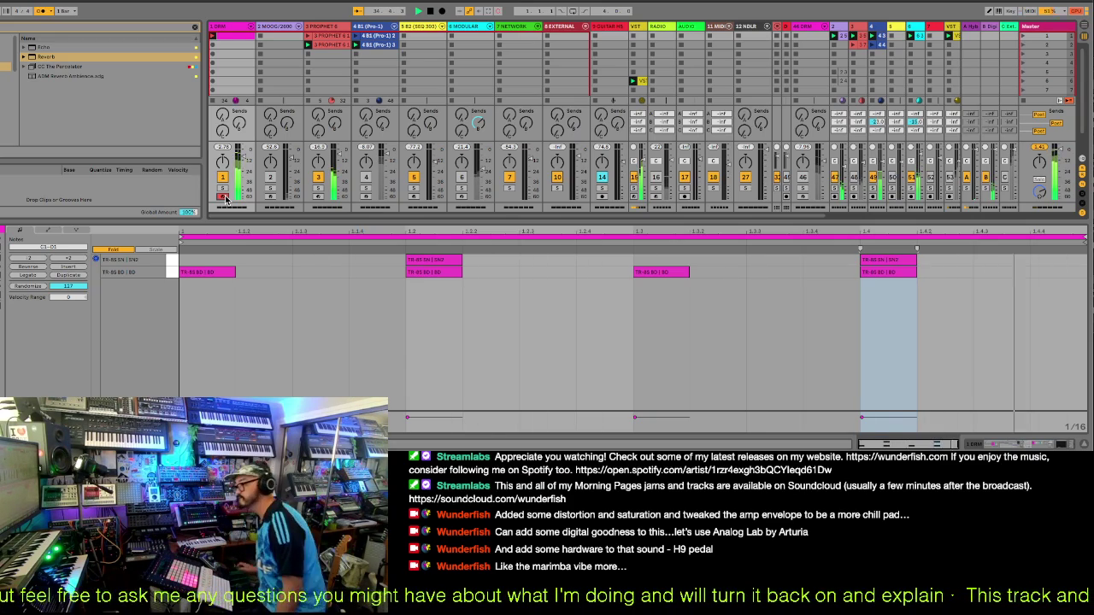
pyautogui.doubleClick(214, 45)
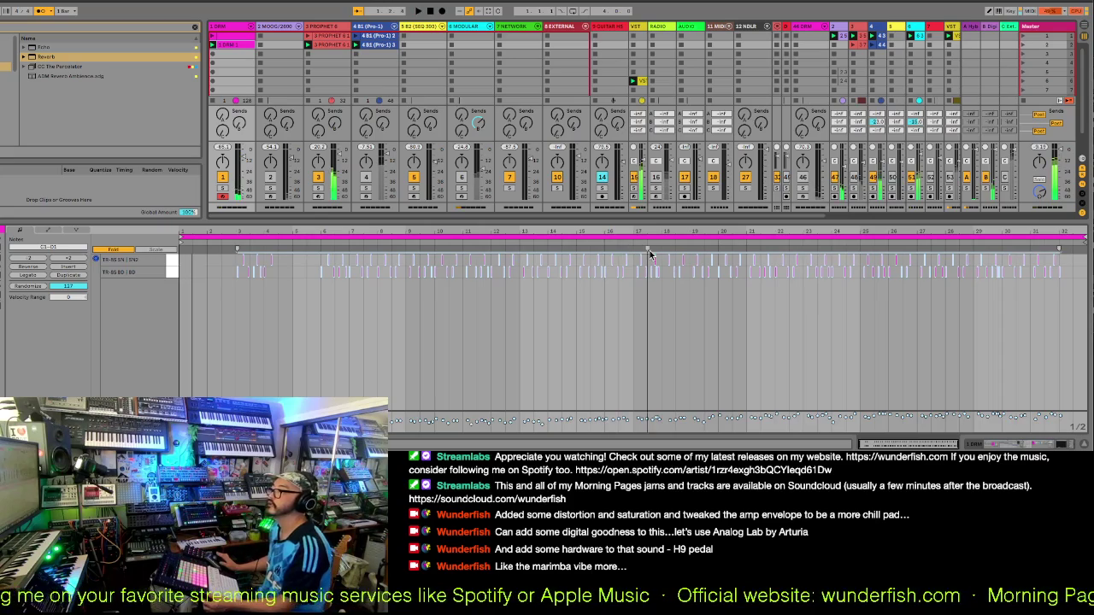
# - Set the new drum clip's loop to bars 20 to 28 and restart playback
pyautogui.moveTo(278, 238); pyautogui.dragTo(549, 263)
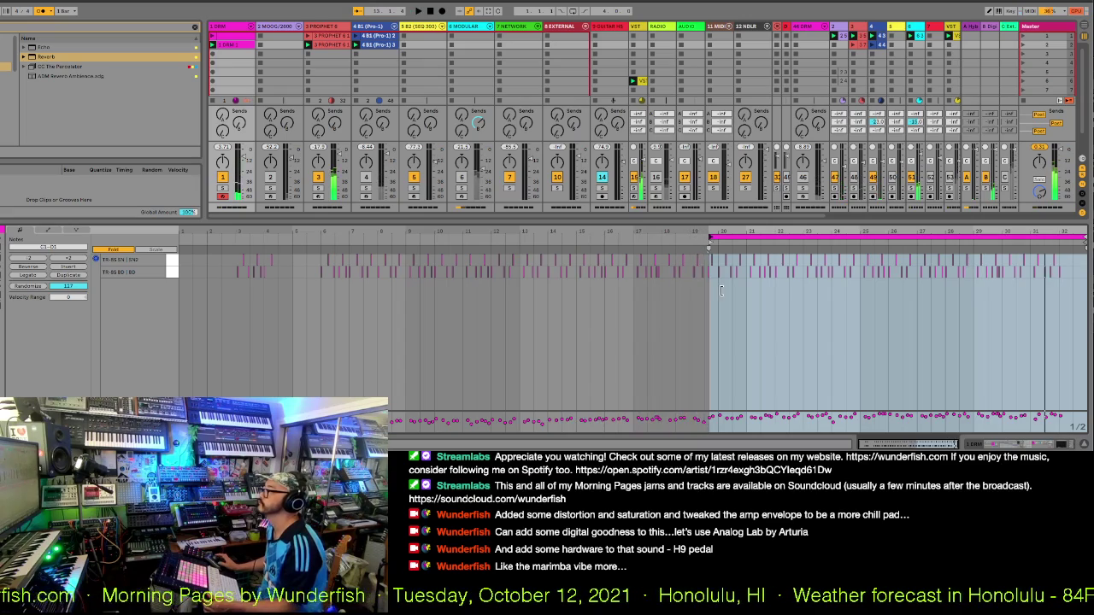
pyautogui.moveTo(719, 293); pyautogui.dragTo(798, 288)
pyautogui.moveTo(896, 286)
pyautogui.mouseDown()
pyautogui.moveTo(910, 291)
pyautogui.moveTo(886, 292)
pyautogui.mouseUp()
pyautogui.hotkey('ctrl', 'l')
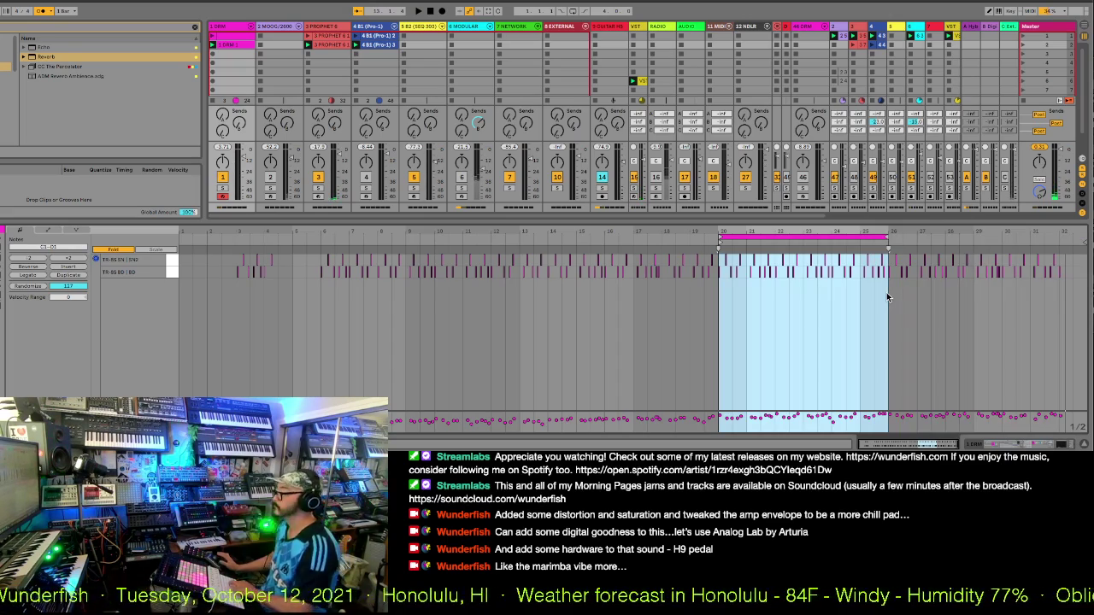
pyautogui.moveTo(887, 238); pyautogui.dragTo(943, 238)
pyautogui.press('space')
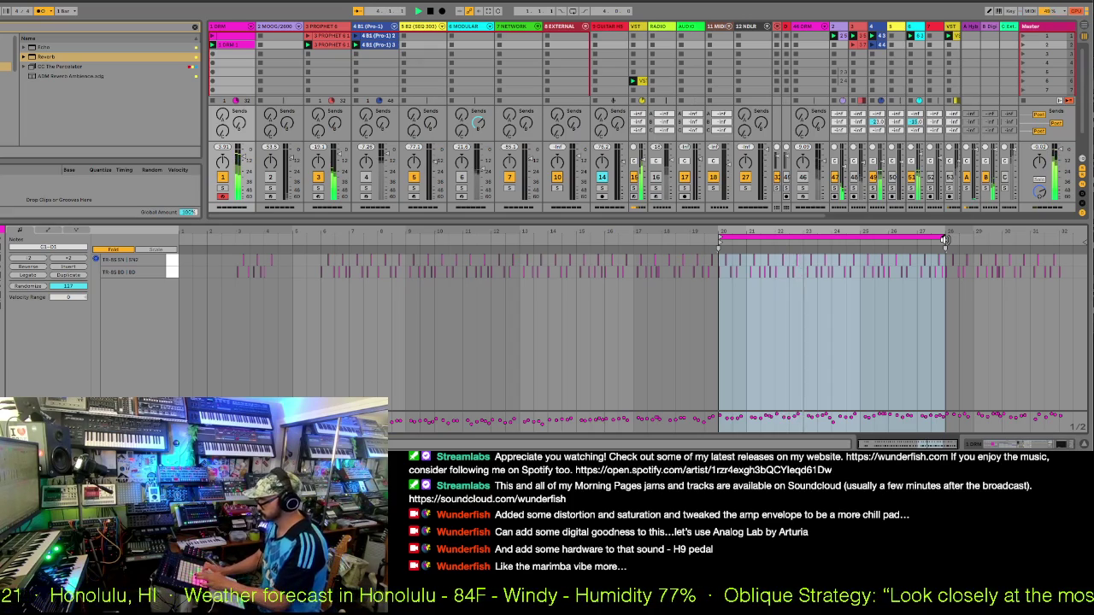
pyautogui.click(944, 240)
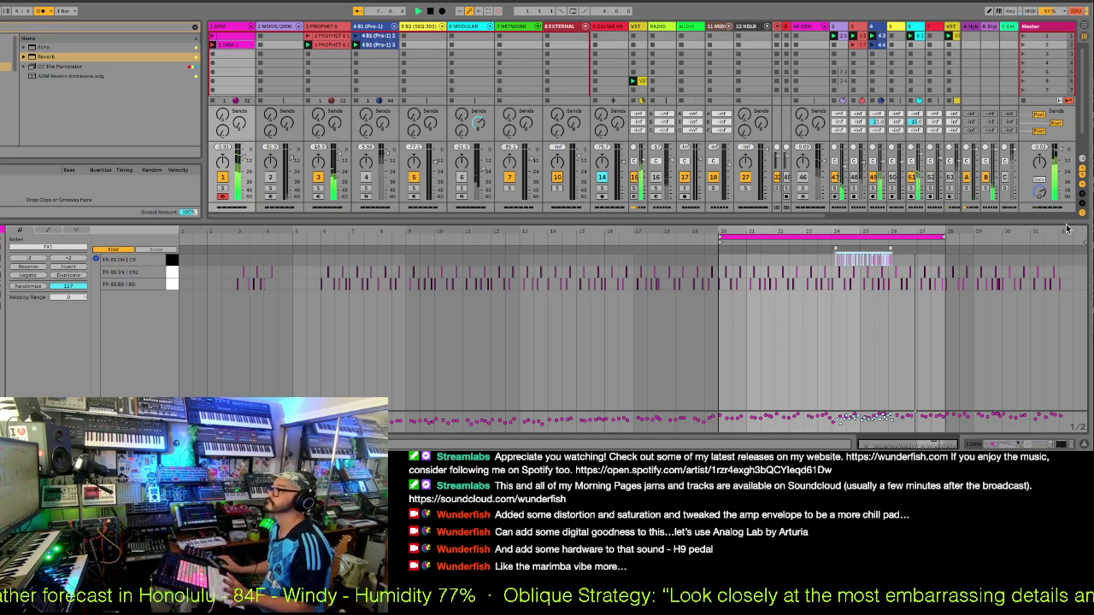
# - Set the drum clip's fixed grid to 1/8 and draw closed hi-hat notes across the loop from bar 20 to 28
pyautogui.rightClick(873, 322)
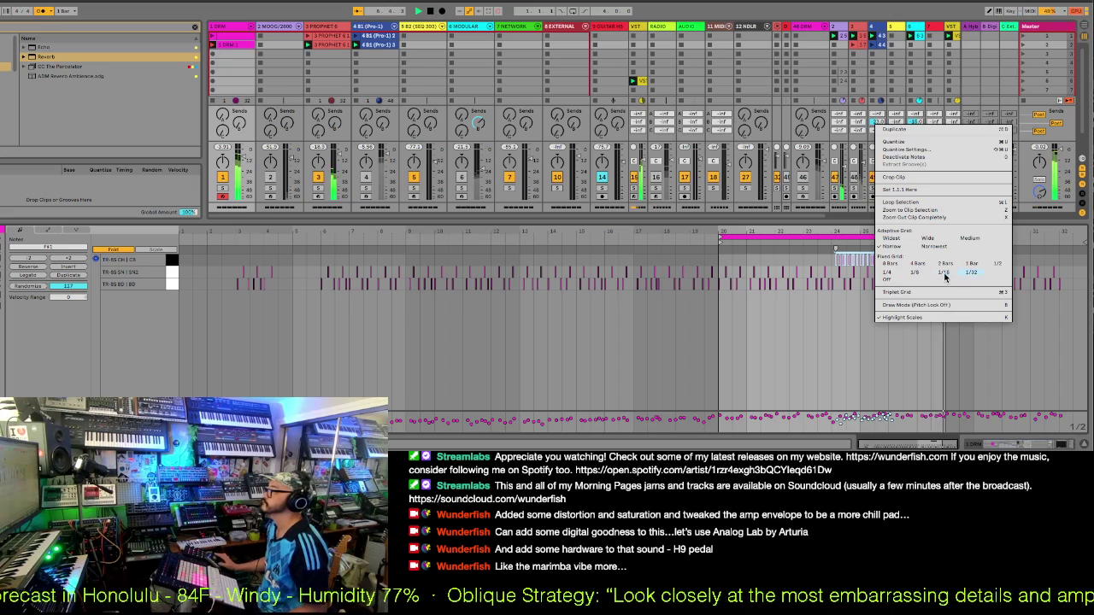
pyautogui.click(916, 271)
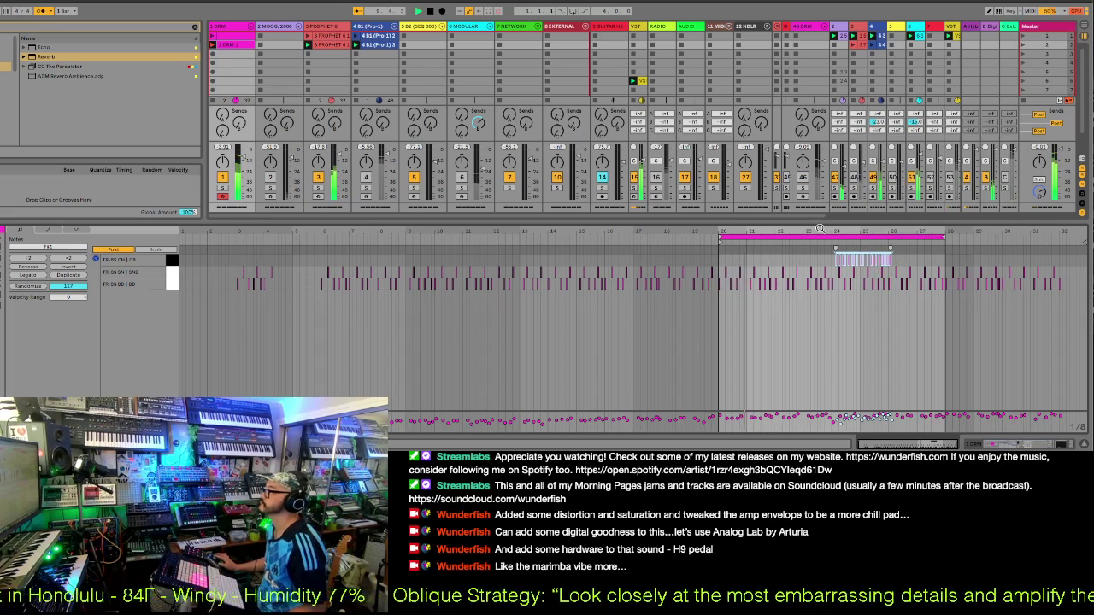
pyautogui.moveTo(816, 235); pyautogui.dragTo(703, 236)
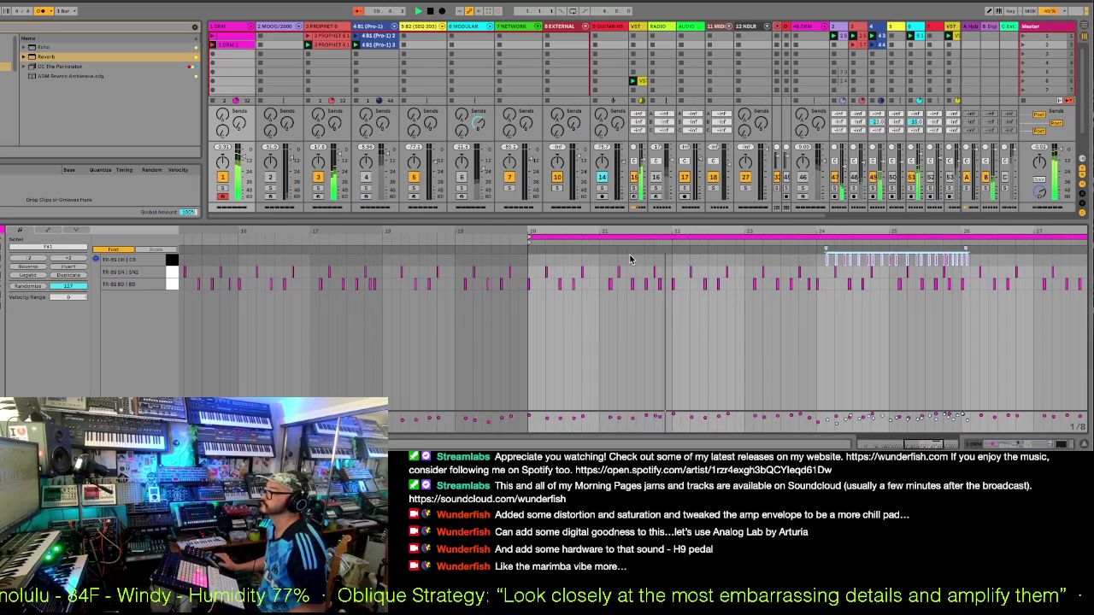
pyautogui.doubleClick(532, 258)
pyautogui.moveTo(537, 258)
pyautogui.mouseDown()
pyautogui.moveTo(1077, 246)
pyautogui.moveTo(912, 259)
pyautogui.mouseUp()
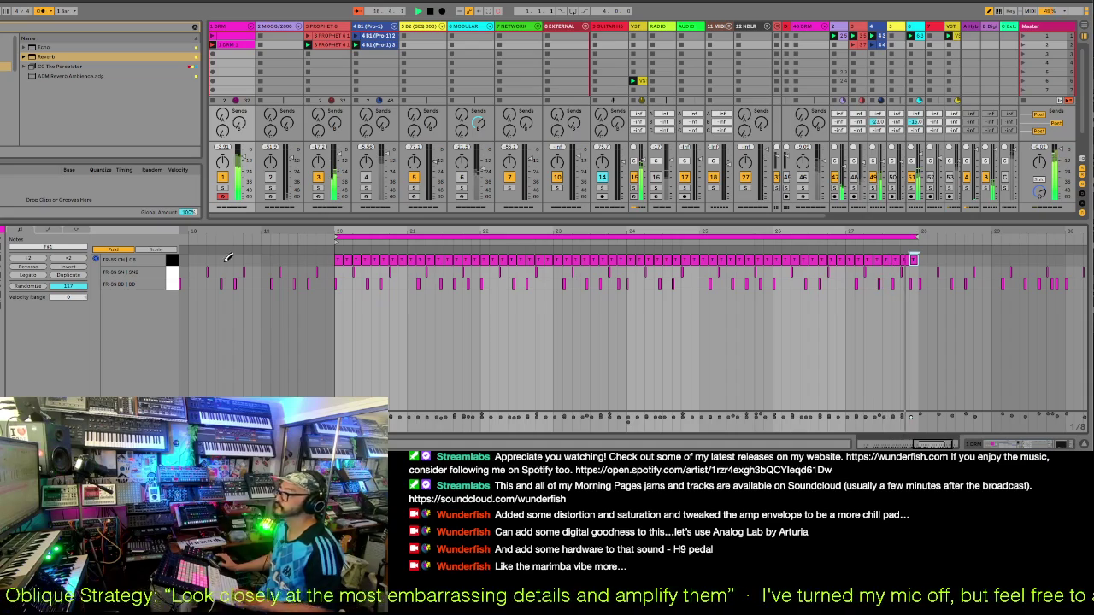
# - Draw closed hi-hat notes on a fixed 1/16 grid across bars 20 to 28 and show their Chance lane
pyautogui.rightClick(358, 304)
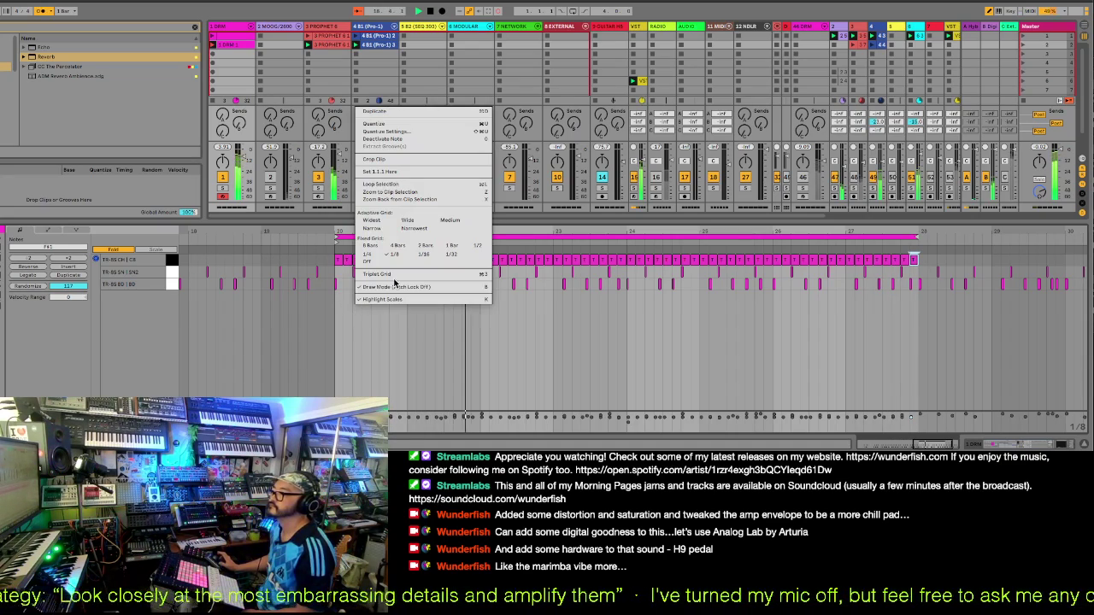
pyautogui.click(423, 255)
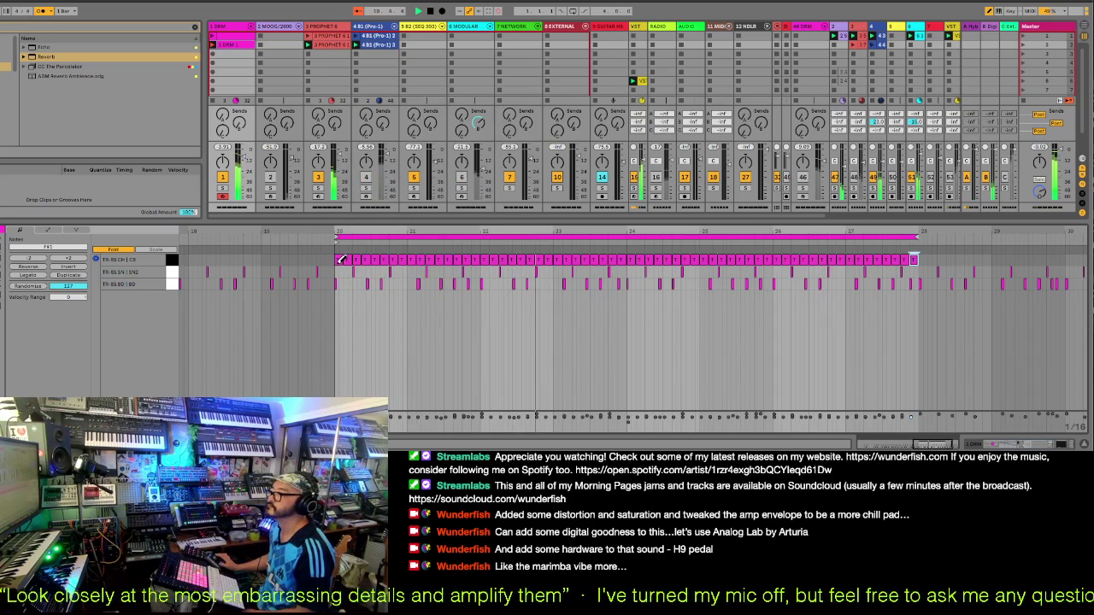
pyautogui.moveTo(338, 257); pyautogui.dragTo(918, 248)
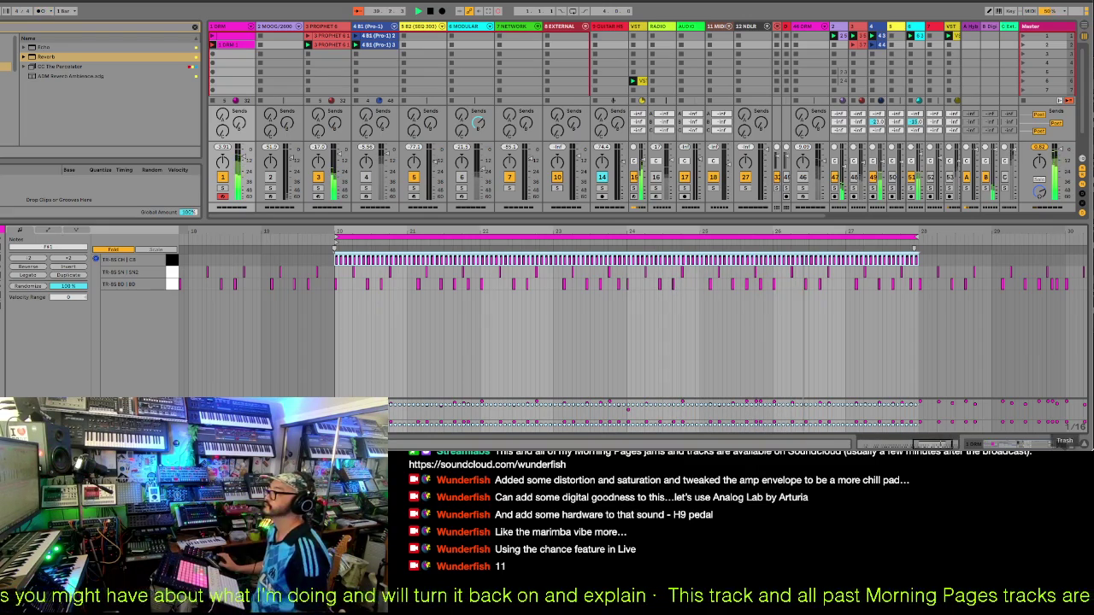
pyautogui.moveTo(925, 234); pyautogui.dragTo(922, 290)
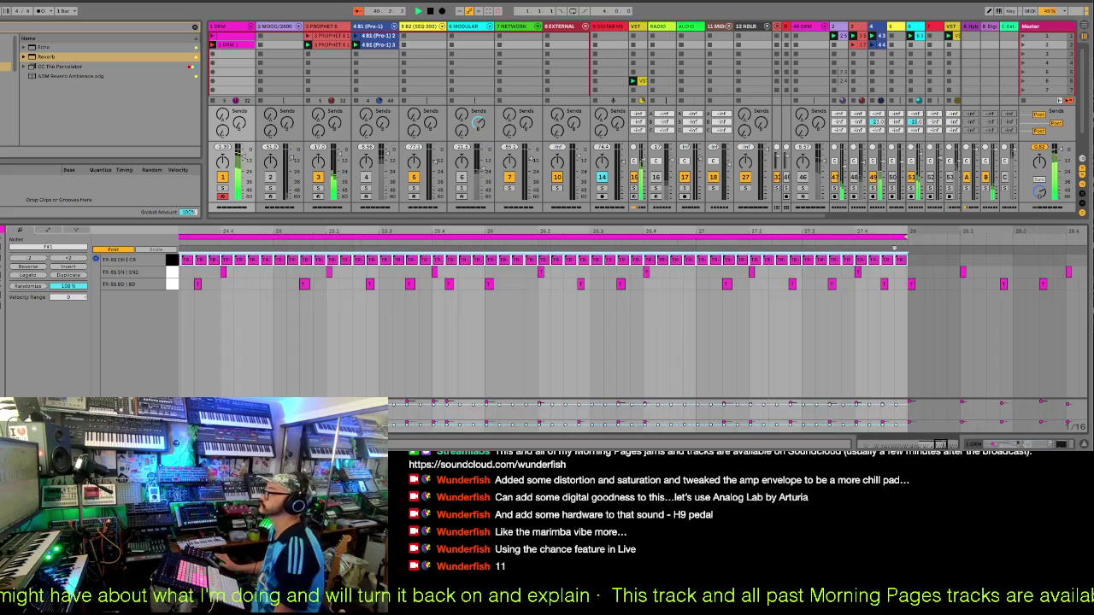
# - Crop the new drum clip to its loop and draw a closed hi-hat roll at its end on a fixed 1/32 grid
pyautogui.rightClick(242, 46)
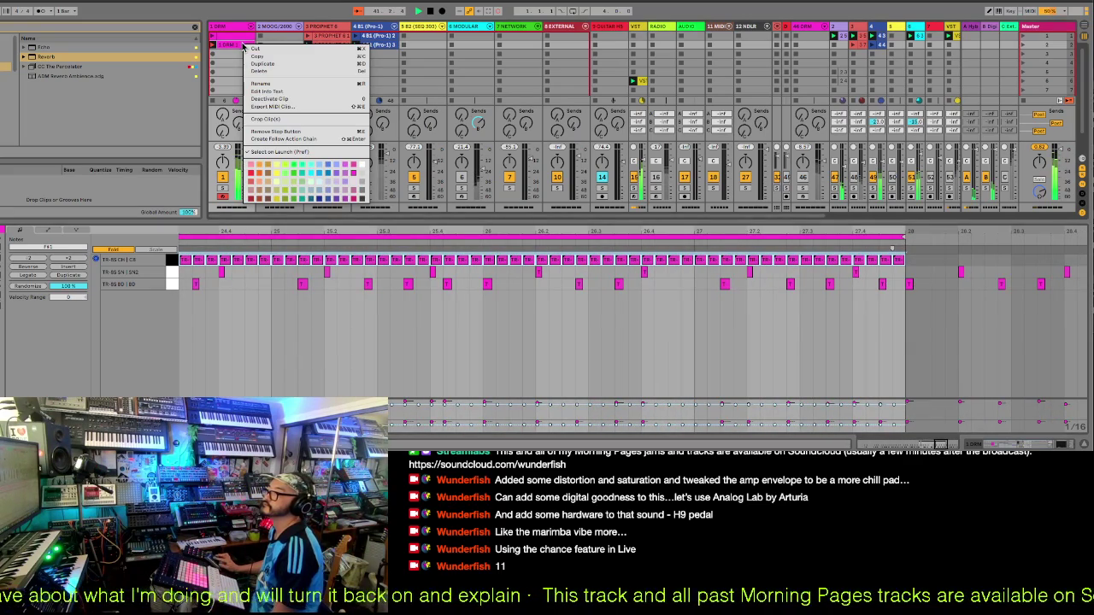
pyautogui.click(276, 121)
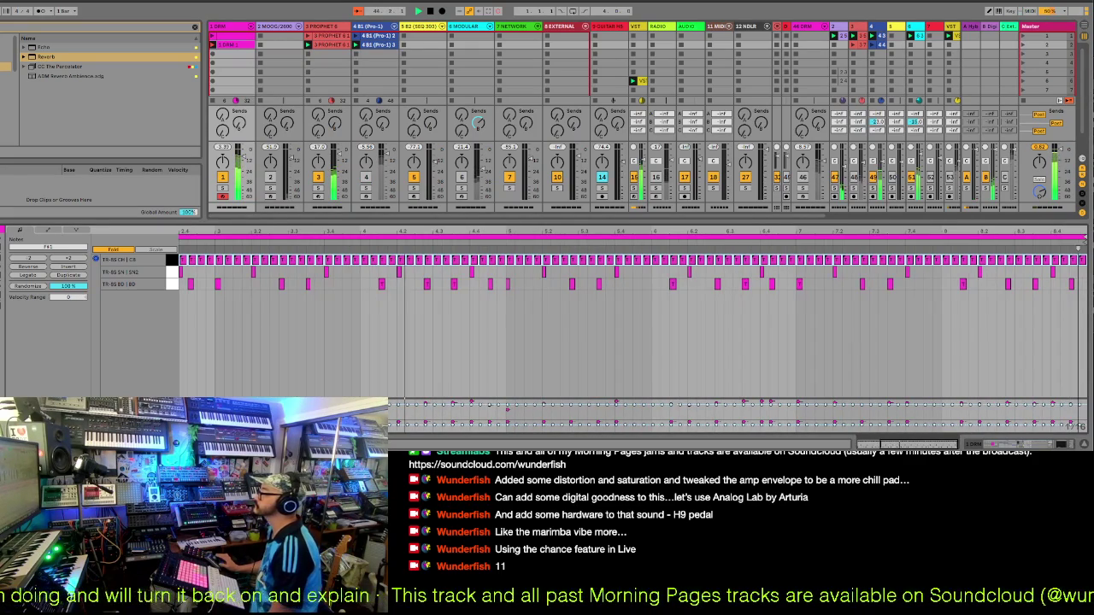
pyautogui.rightClick(1064, 363)
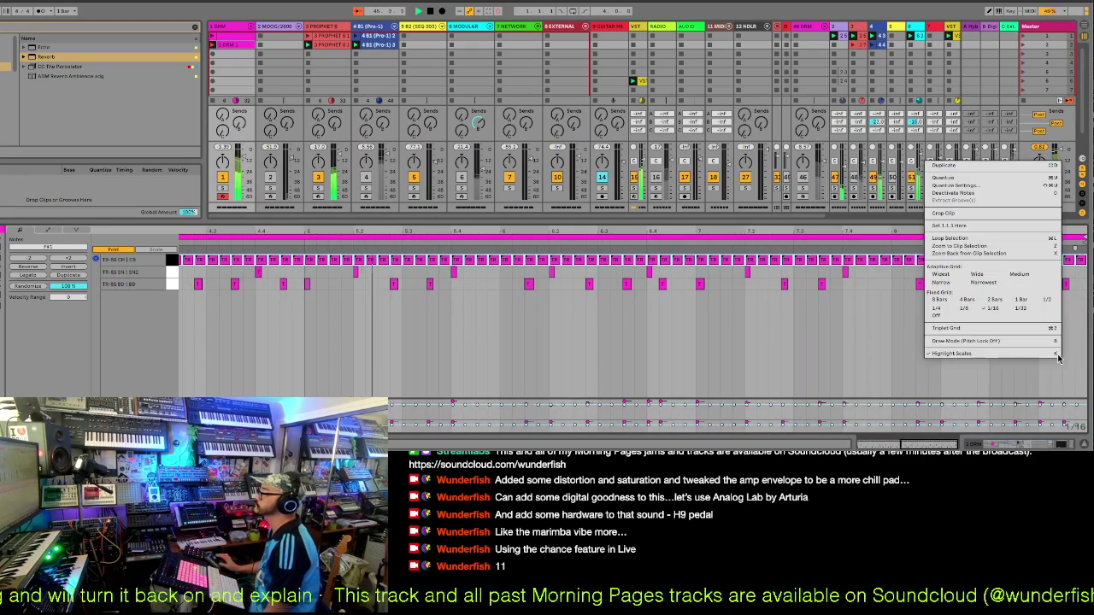
pyautogui.click(1020, 308)
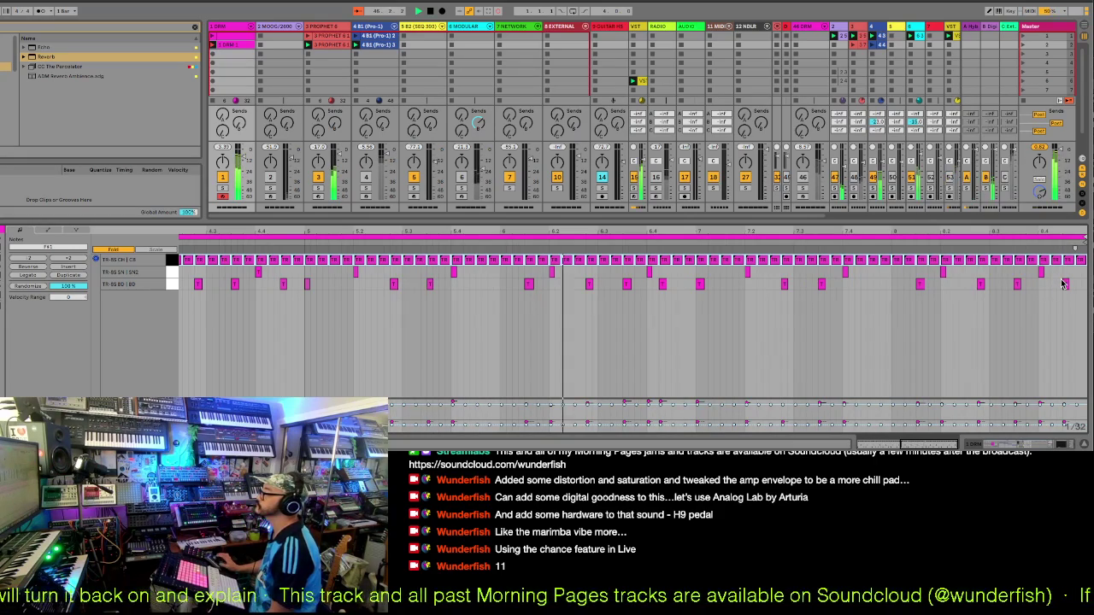
pyautogui.click(1080, 260)
pyautogui.press('b')
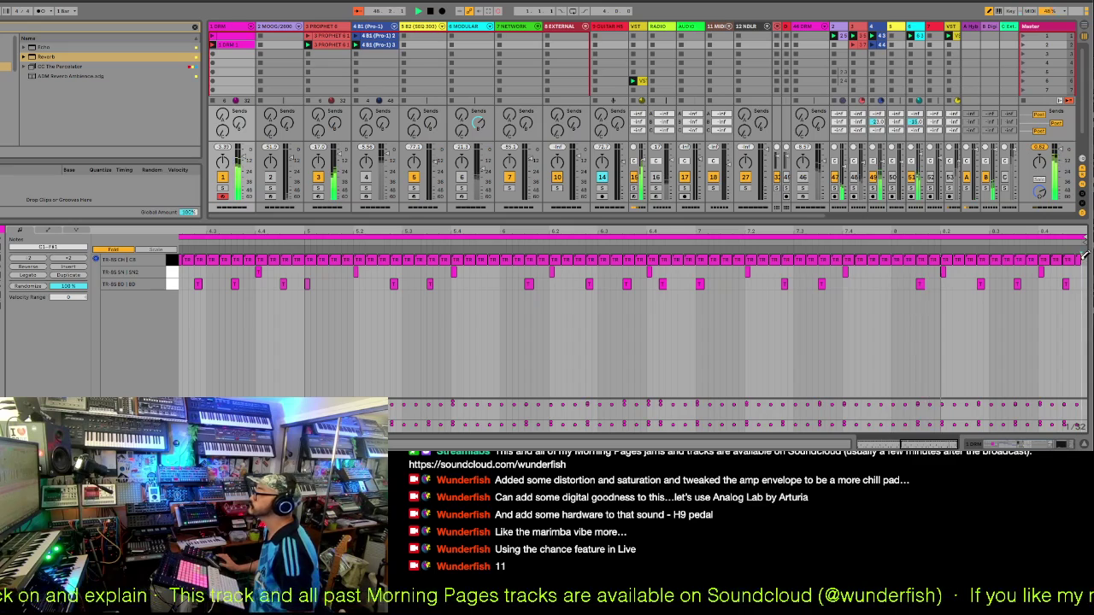
pyautogui.moveTo(1082, 259); pyautogui.dragTo(1066, 259)
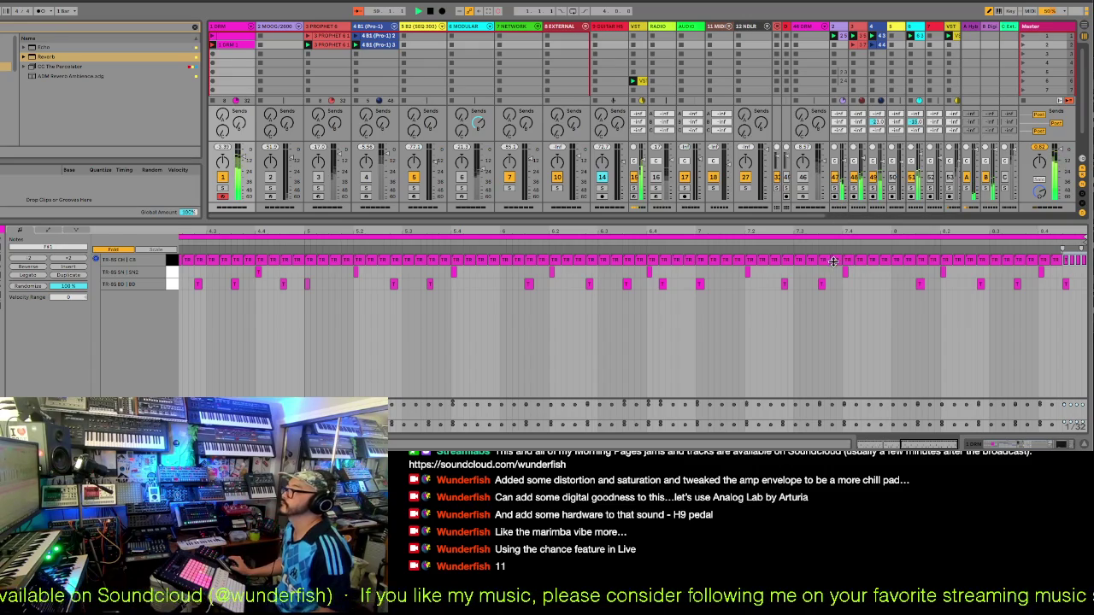
# - Show the track input and output routing, and extend the drum clip's loop to run from bar 1 to bar 9
pyautogui.hotkey('ctrl', 'alt', 'i')
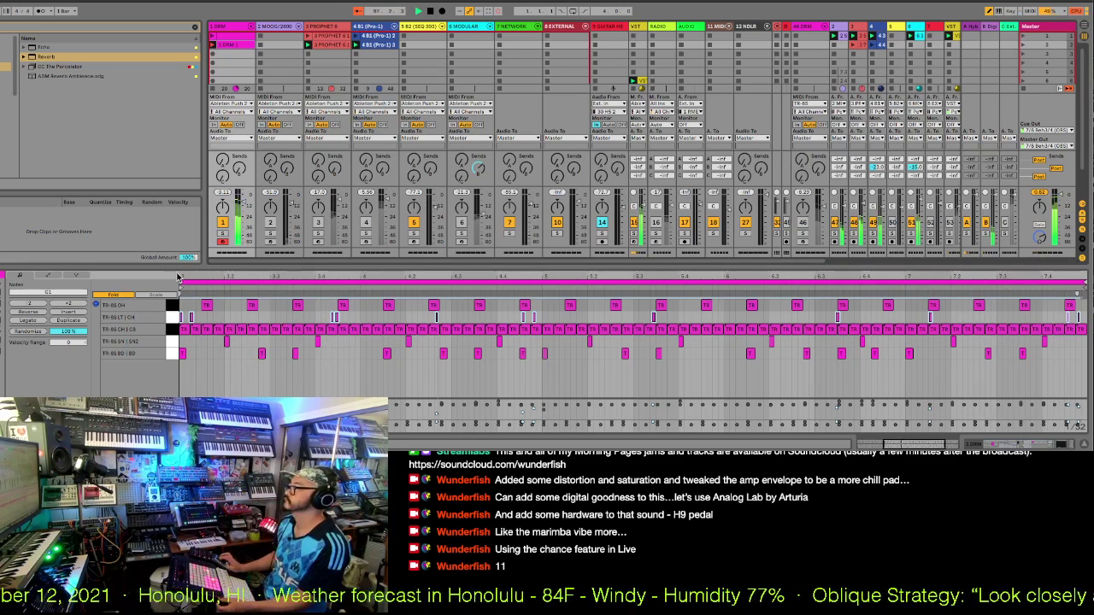
pyautogui.moveTo(410, 287); pyautogui.dragTo(427, 278)
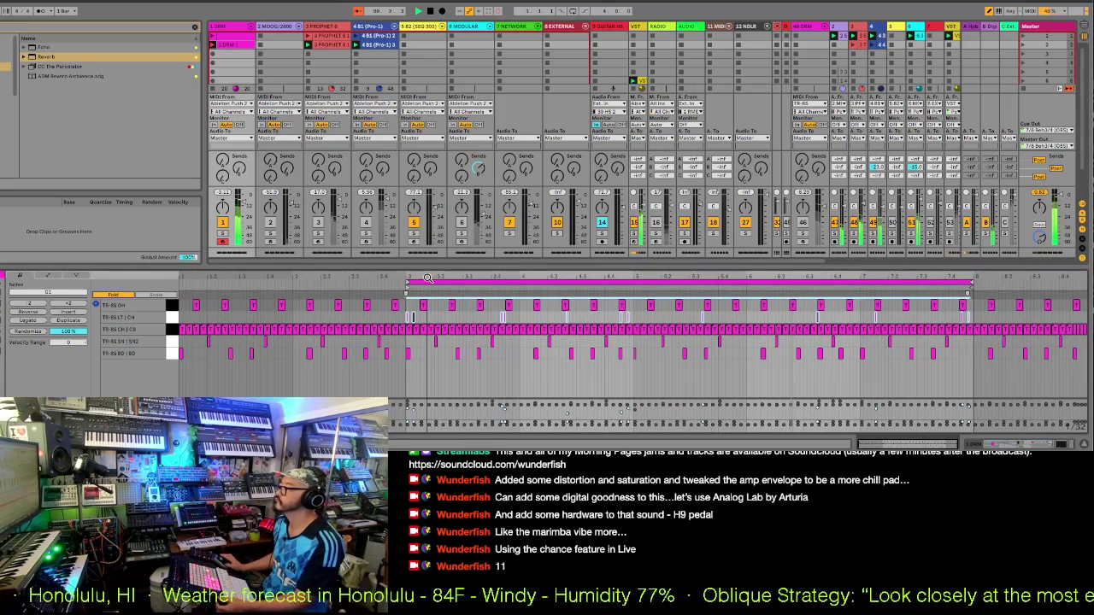
pyautogui.hotkey('ctrl', 'a')
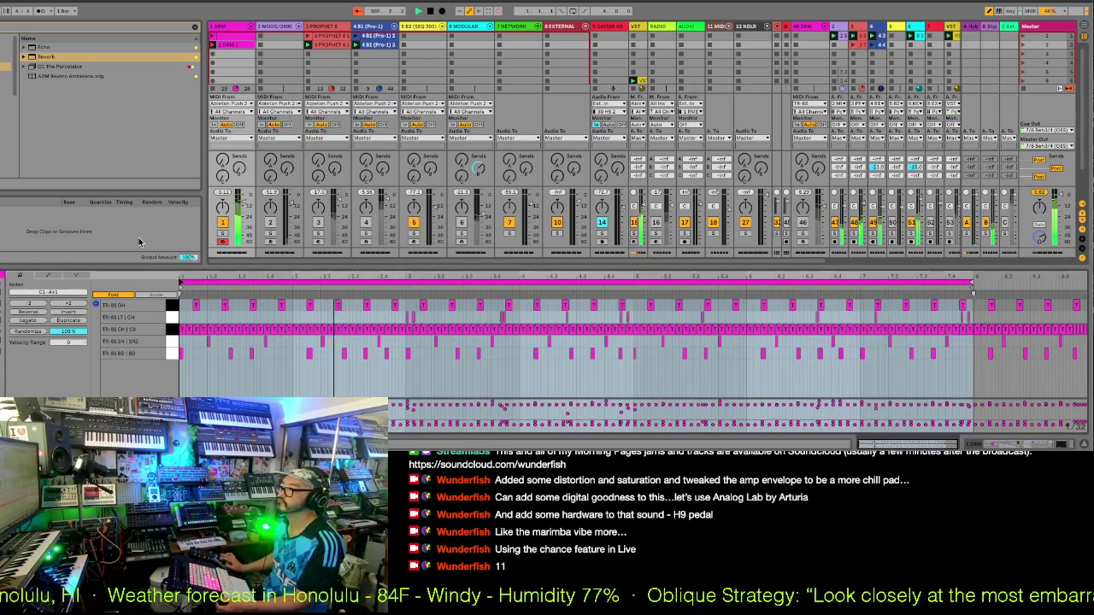
pyautogui.press('z')
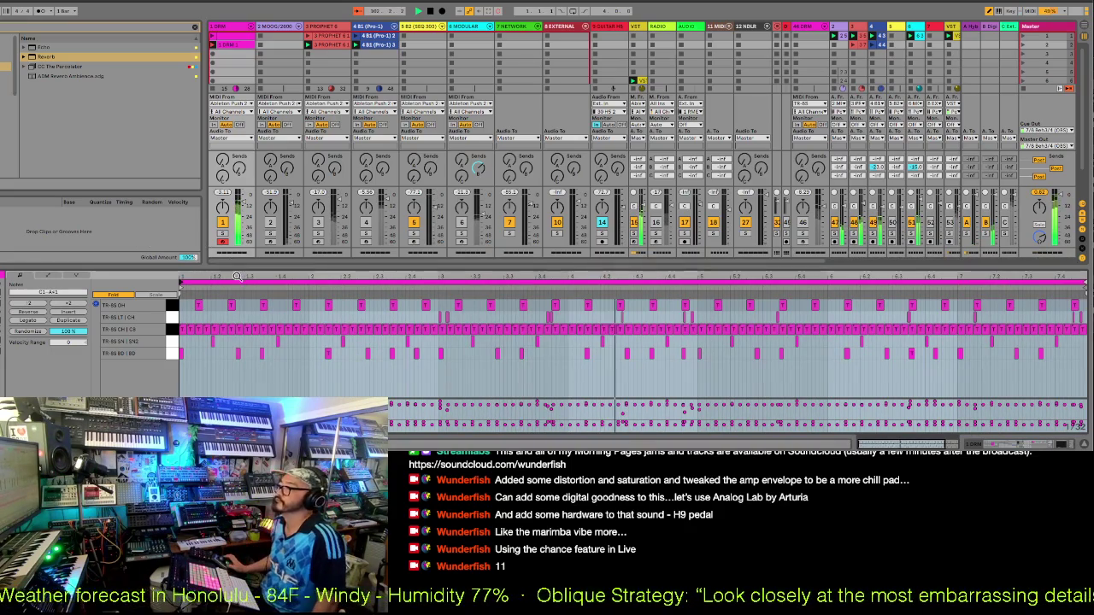
pyautogui.moveTo(230, 280); pyautogui.dragTo(230, 276)
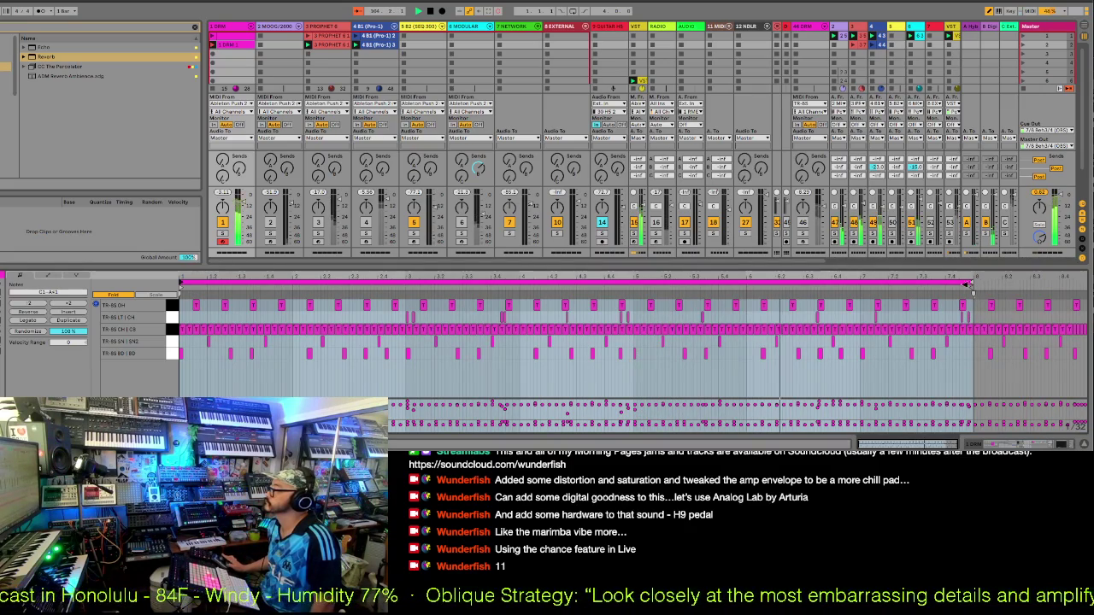
pyautogui.moveTo(1090, 312); pyautogui.dragTo(1048, 331)
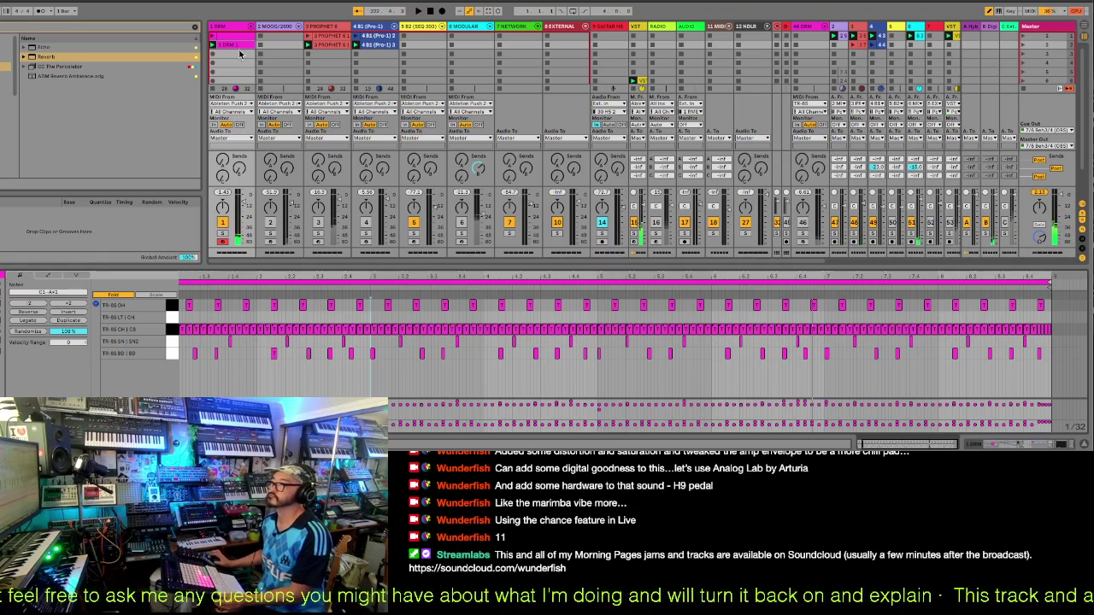
# - Move the new drum clip to the first slot of 46 DRM, arm and activate that track, and mute 1 DRM
pyautogui.moveTo(228, 47); pyautogui.dragTo(798, 37)
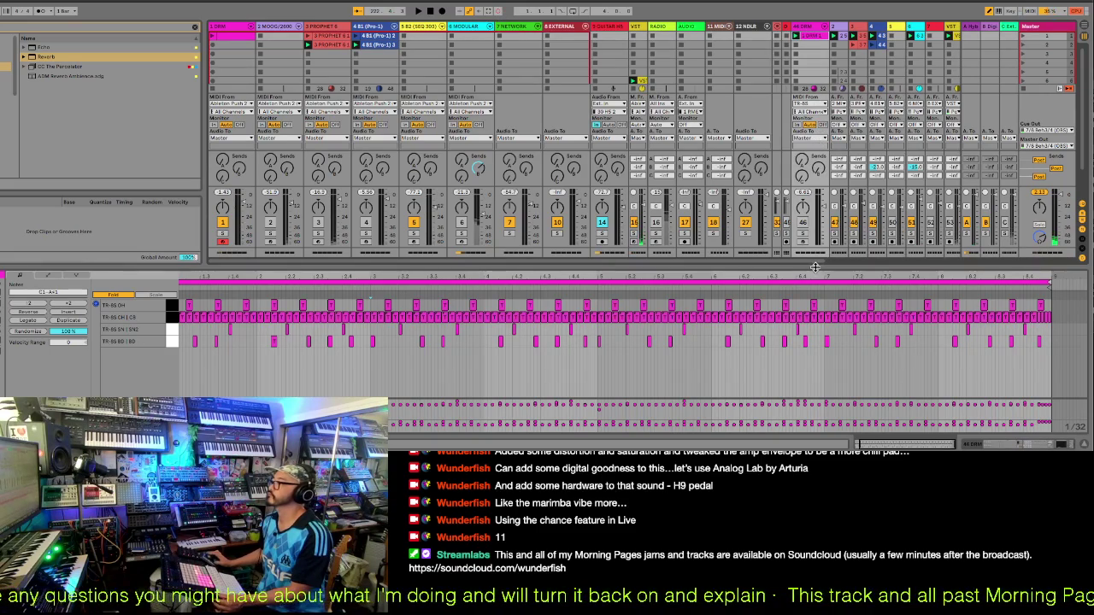
pyautogui.click(803, 243)
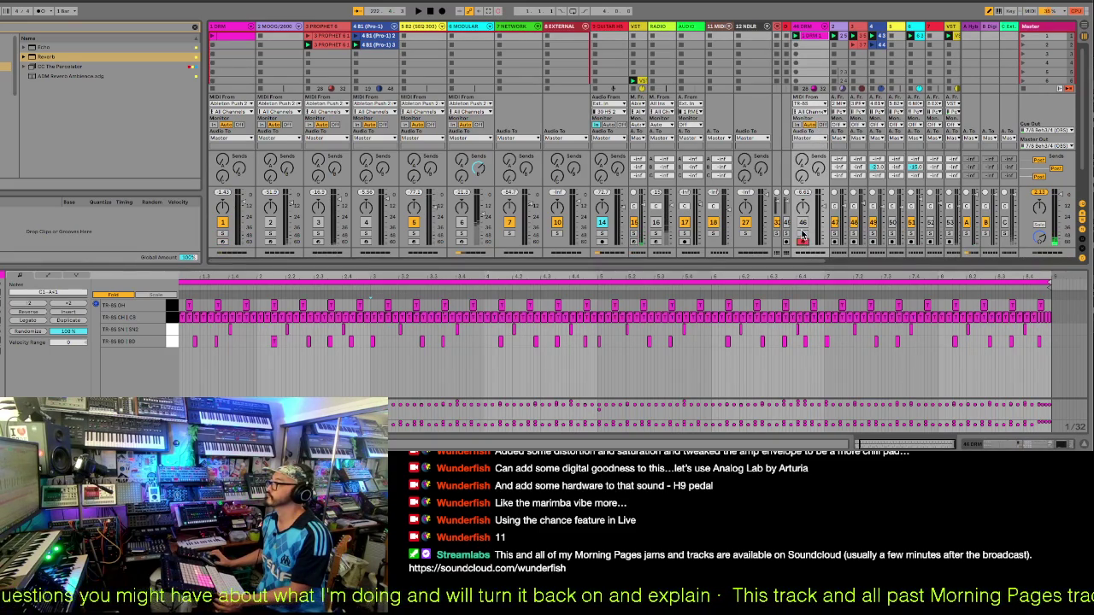
pyautogui.click(224, 223)
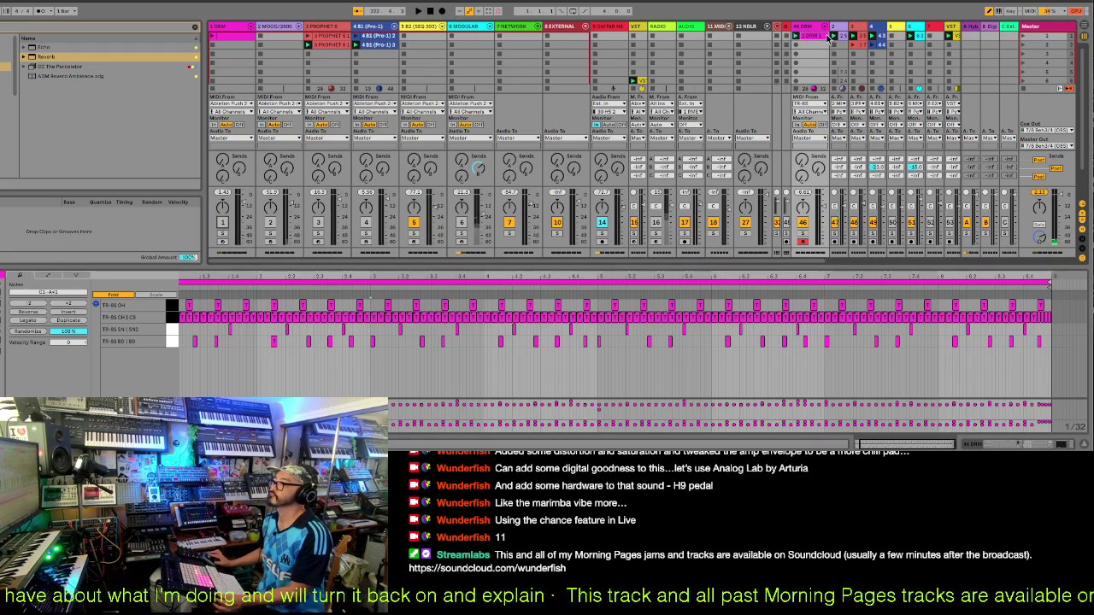
# - Overdub mid and low tom hits into the 46 DRM clip, stop, and restart playback
pyautogui.click(417, 12)
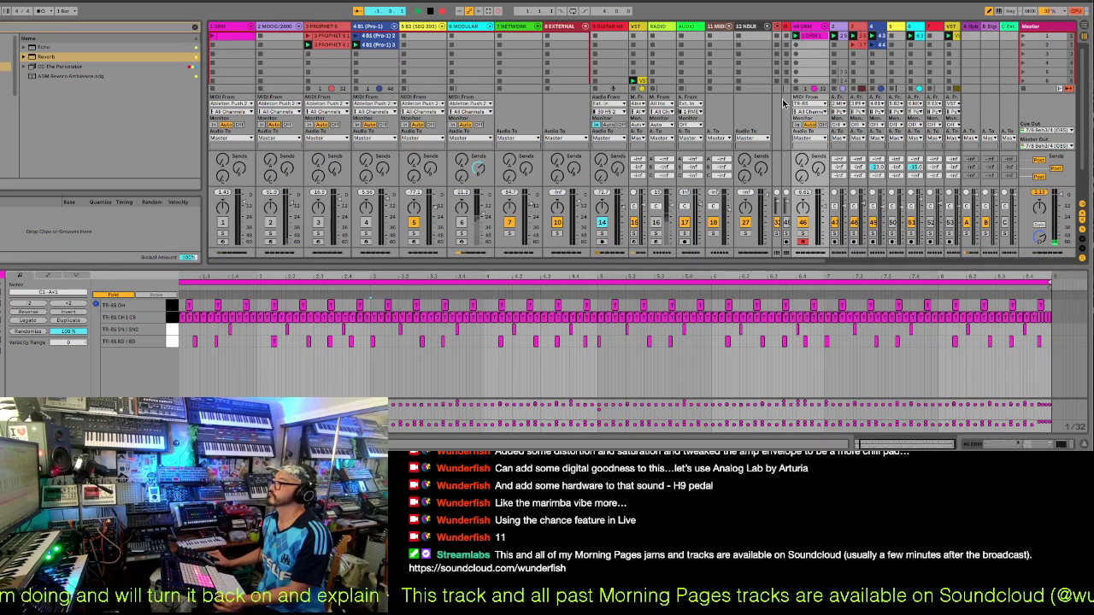
pyautogui.press('space')
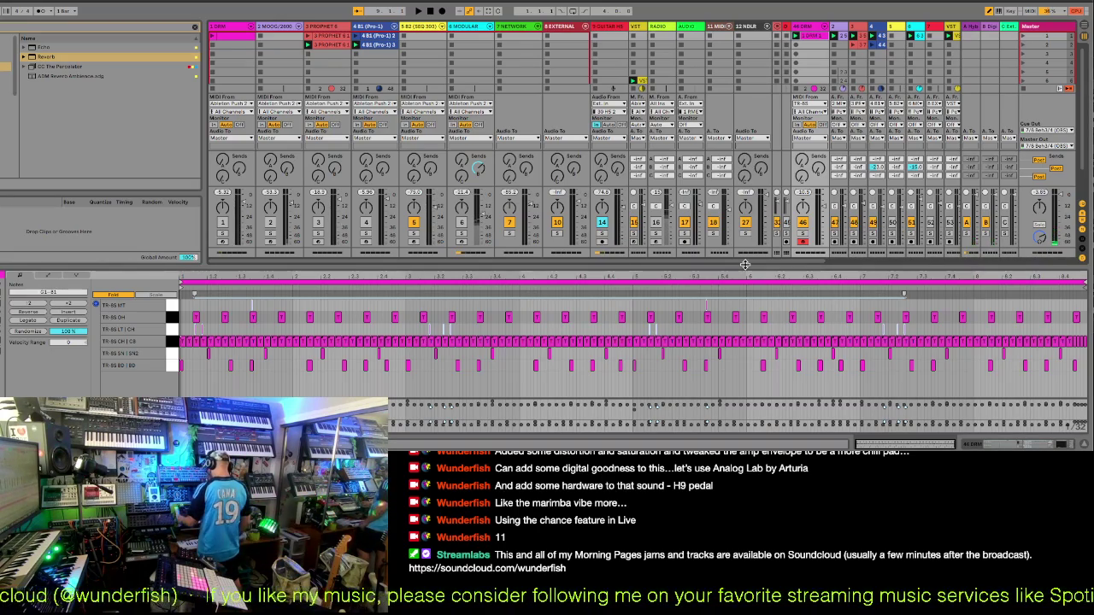
pyautogui.press('space')
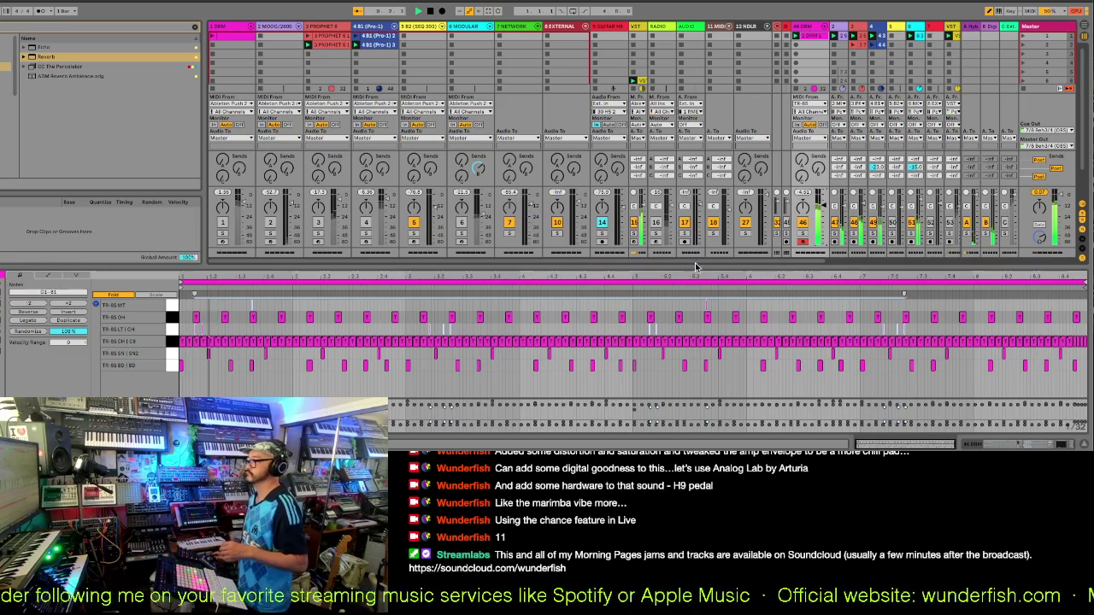
# - Draw extra short low tom hits in the LT lane, scattered from bar 2 to the end of bar 8
pyautogui.click(173, 335)
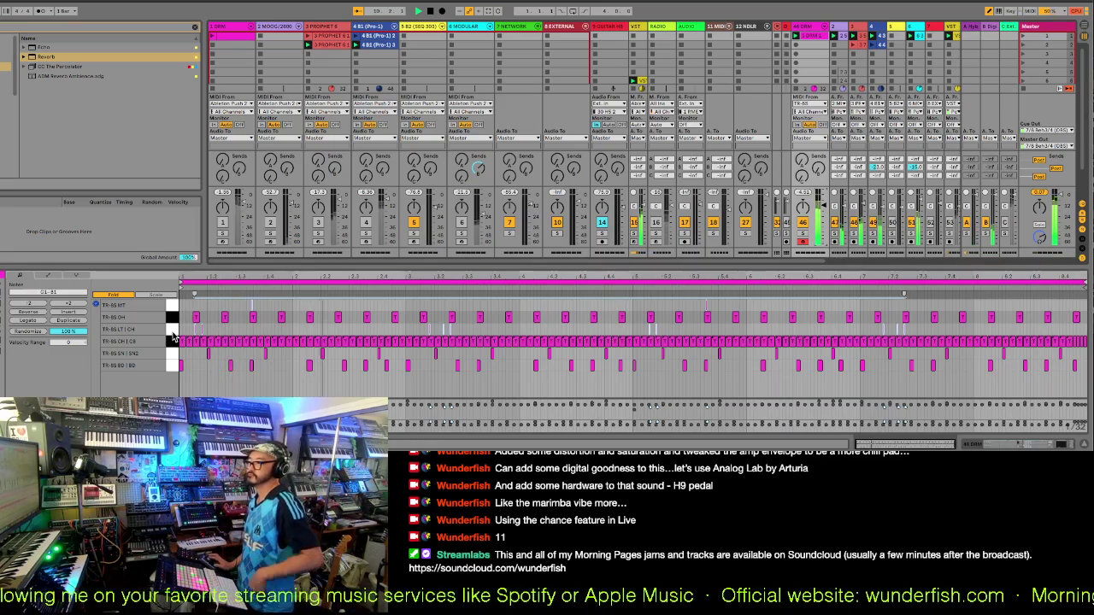
pyautogui.click(173, 333)
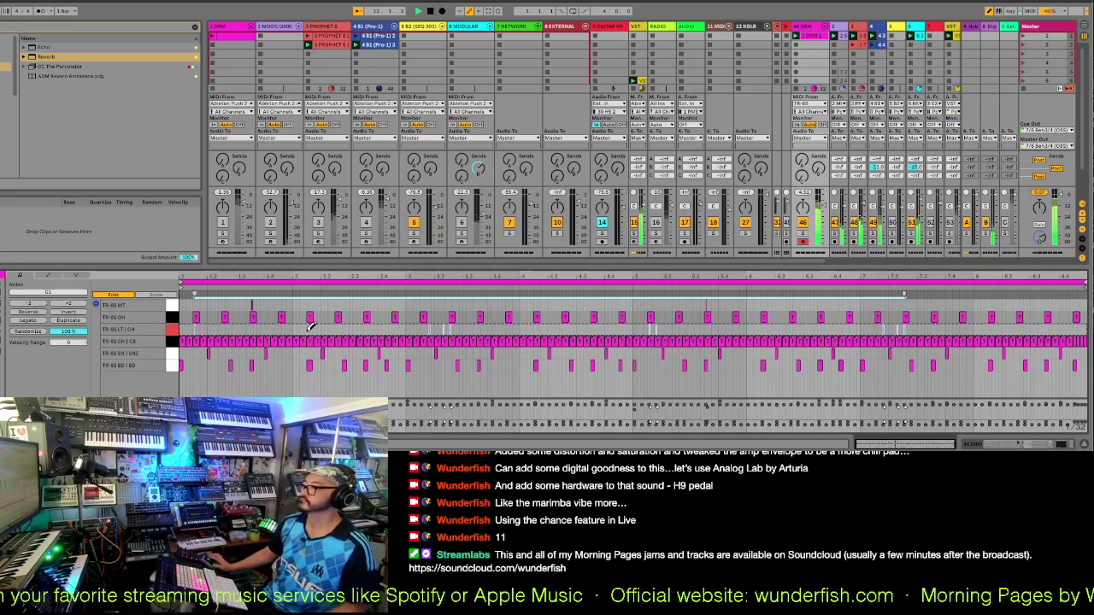
pyautogui.click(349, 329)
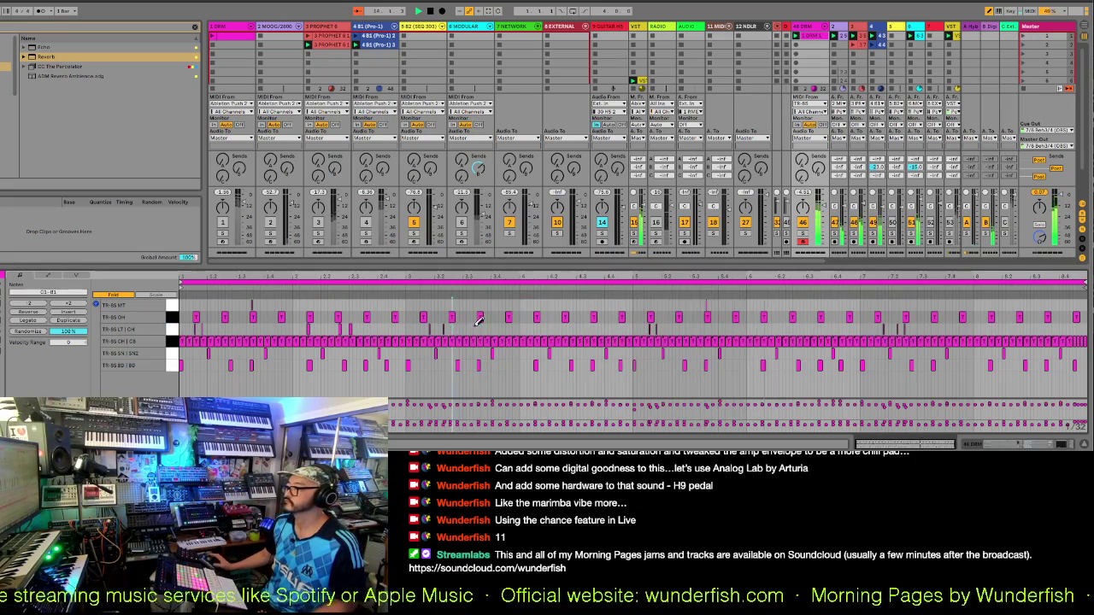
pyautogui.click(556, 329)
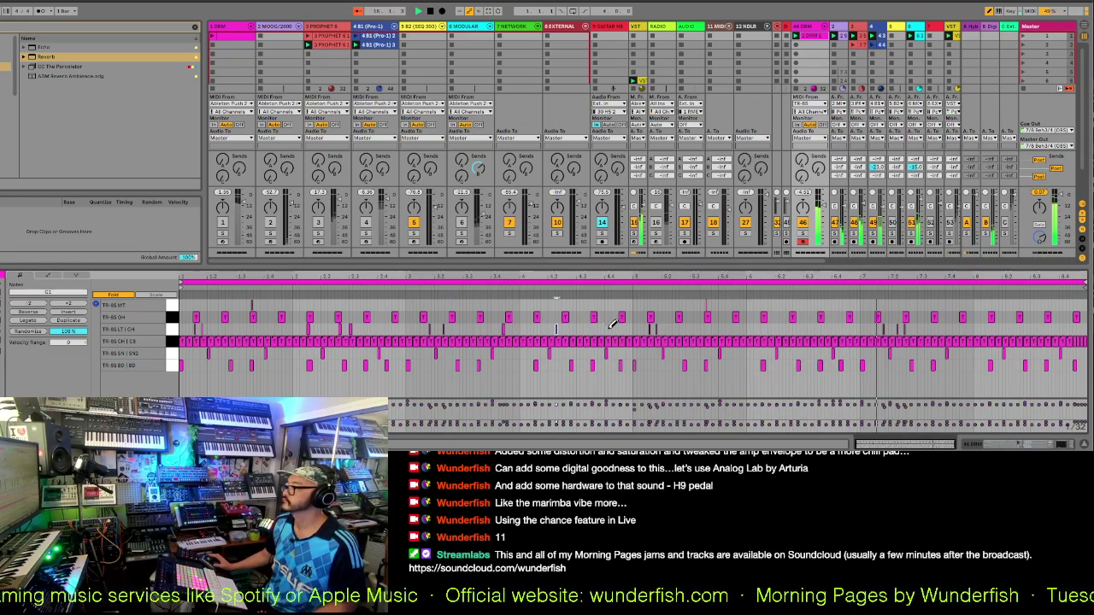
pyautogui.click(621, 329)
pyautogui.click(631, 329)
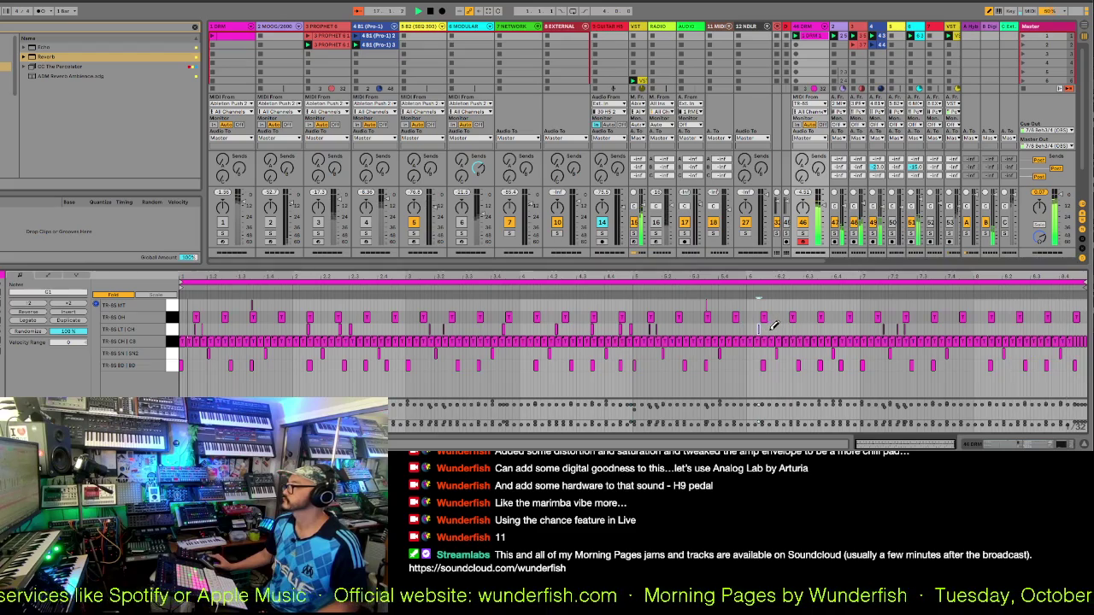
pyautogui.click(769, 329)
pyautogui.click(815, 329)
pyautogui.click(1000, 329)
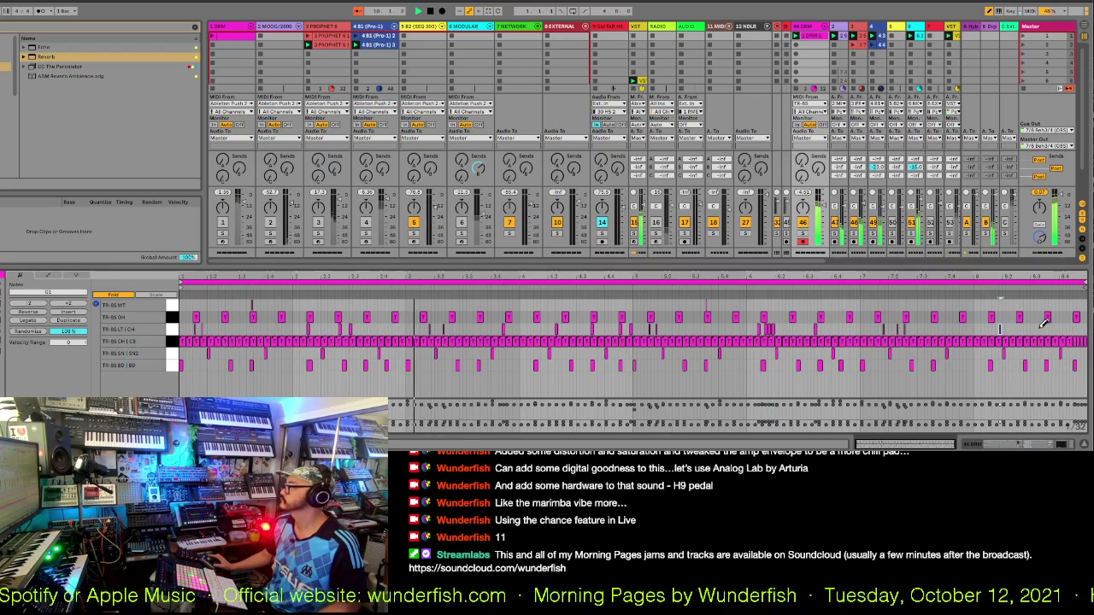
pyautogui.click(1068, 329)
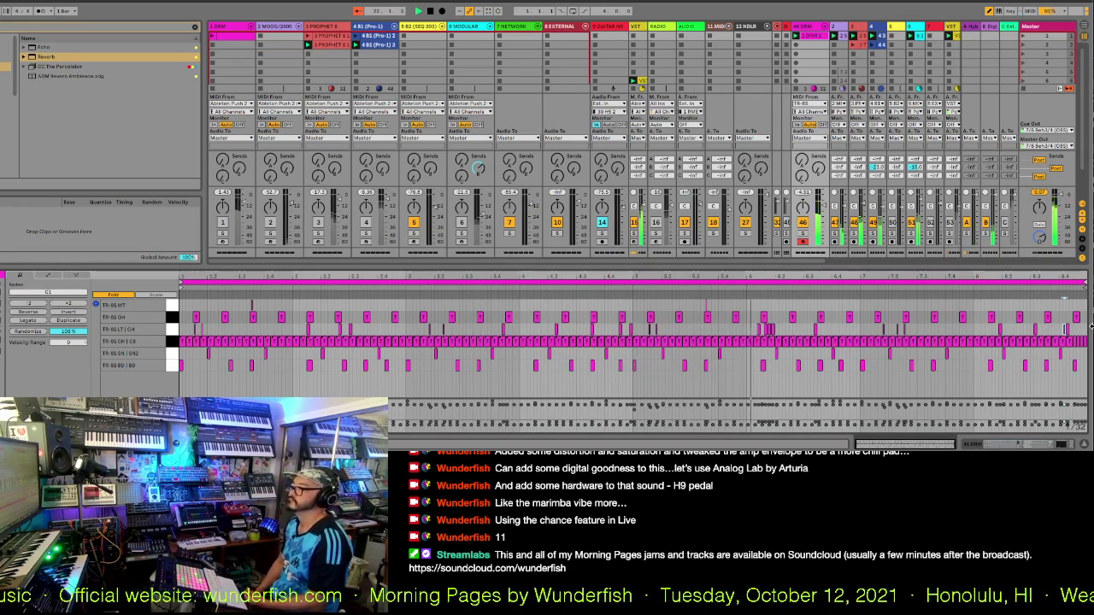
# - Select all notes in the LT lane and set the 46 DRM track's MIDI input to Ableton Push 2 (Live Port)
pyautogui.click(173, 333)
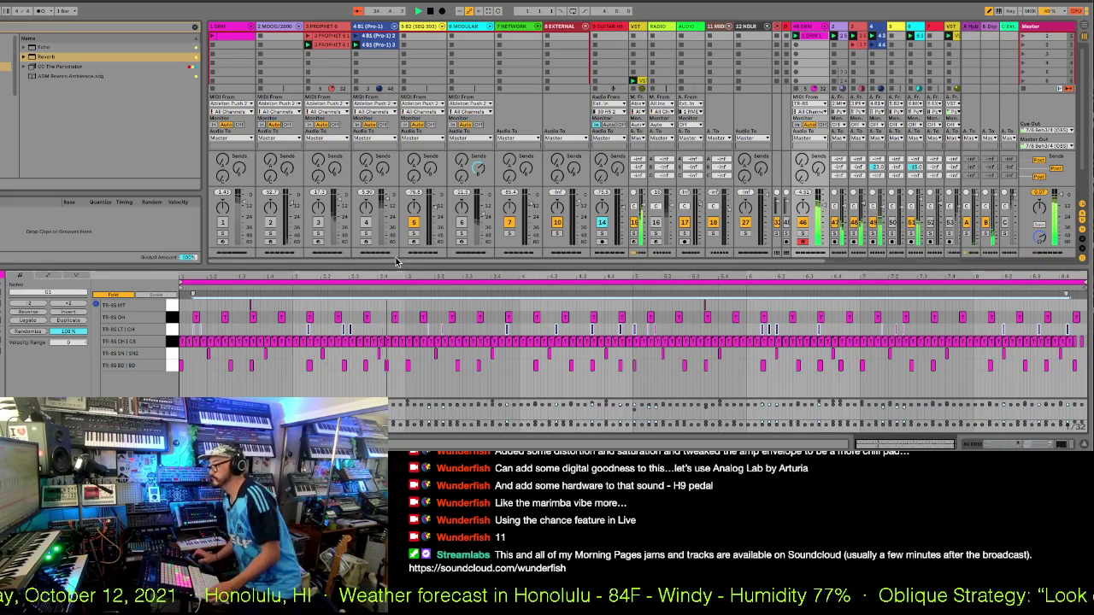
pyautogui.click(818, 104)
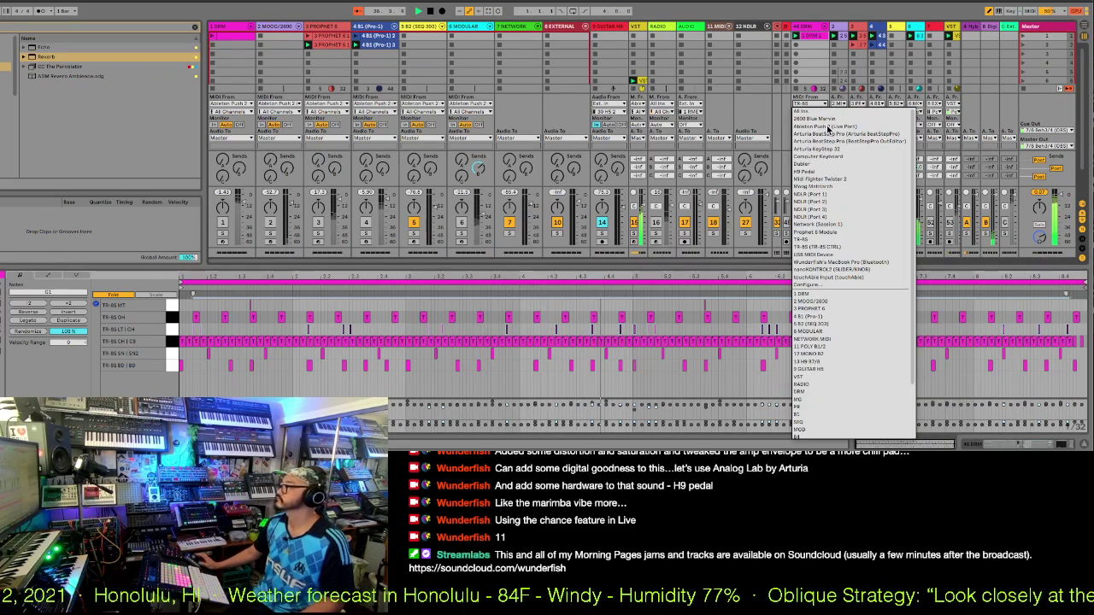
pyautogui.click(828, 128)
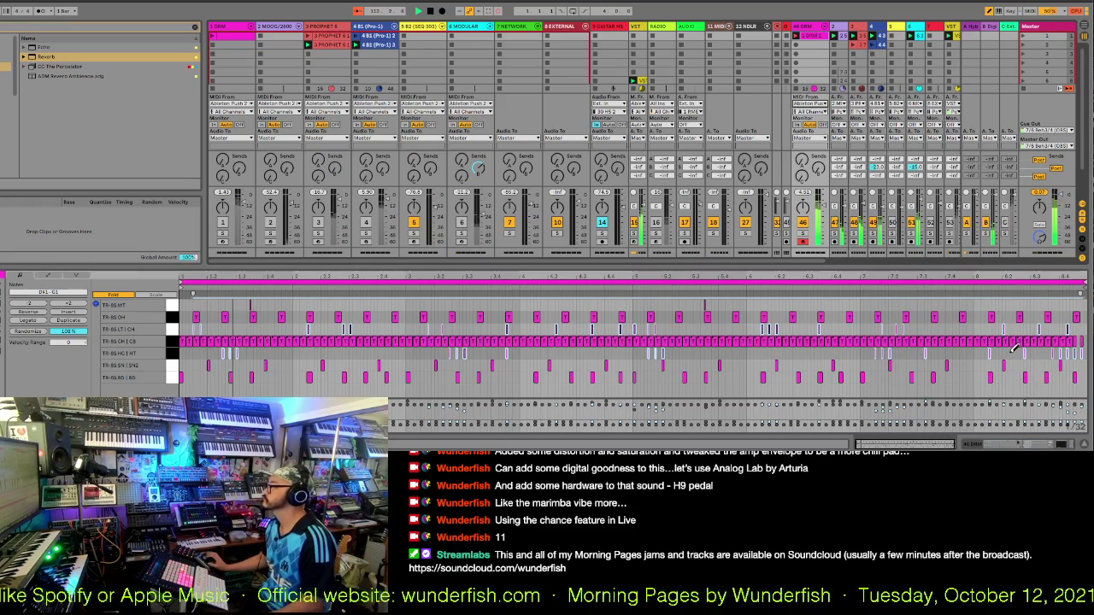
# - Edit the HC/HT hits near the end of bar 8 and set the fixed grid to 1/16
pyautogui.click(1036, 346)
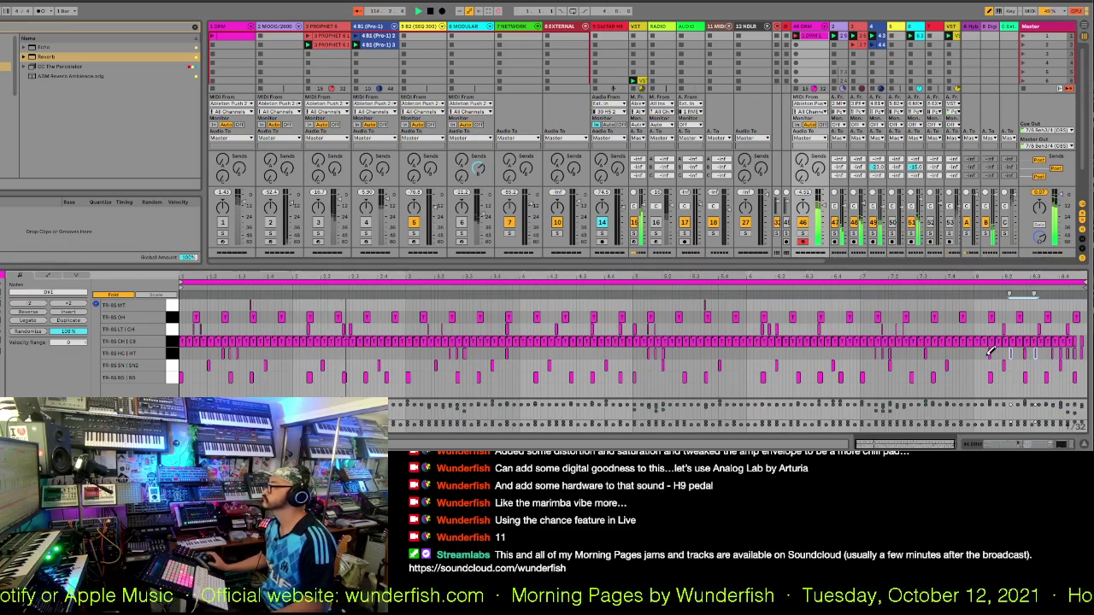
pyautogui.click(1030, 353)
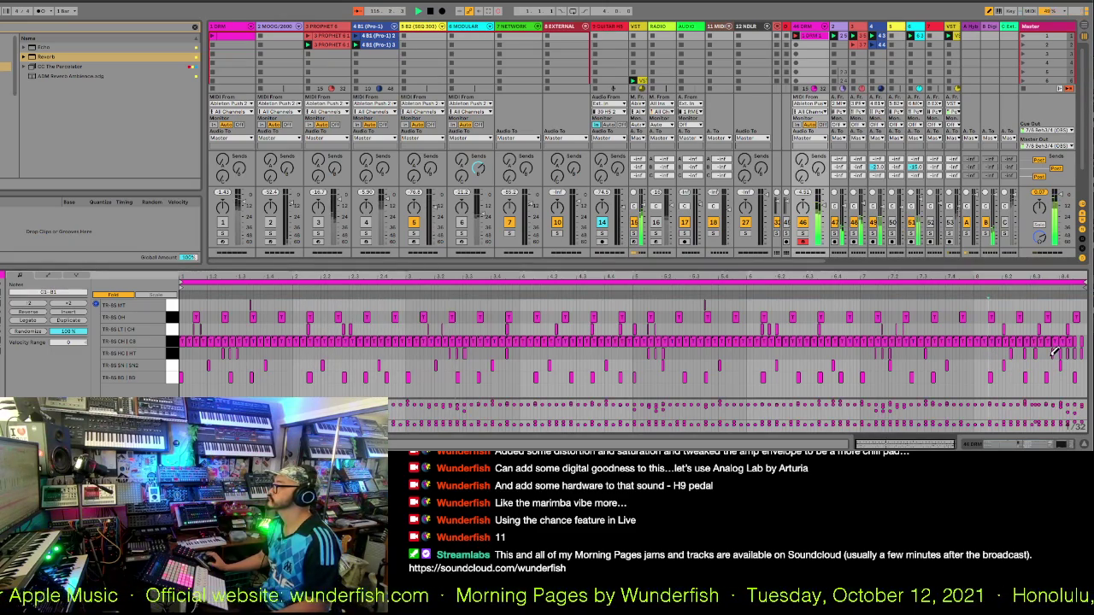
pyautogui.rightClick(1029, 351)
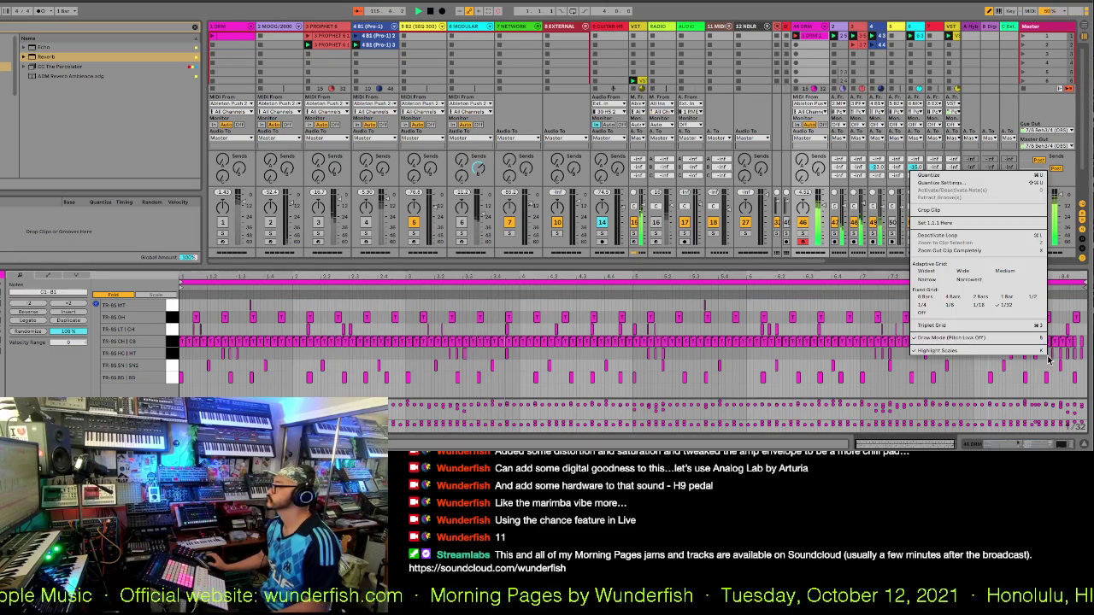
pyautogui.click(981, 307)
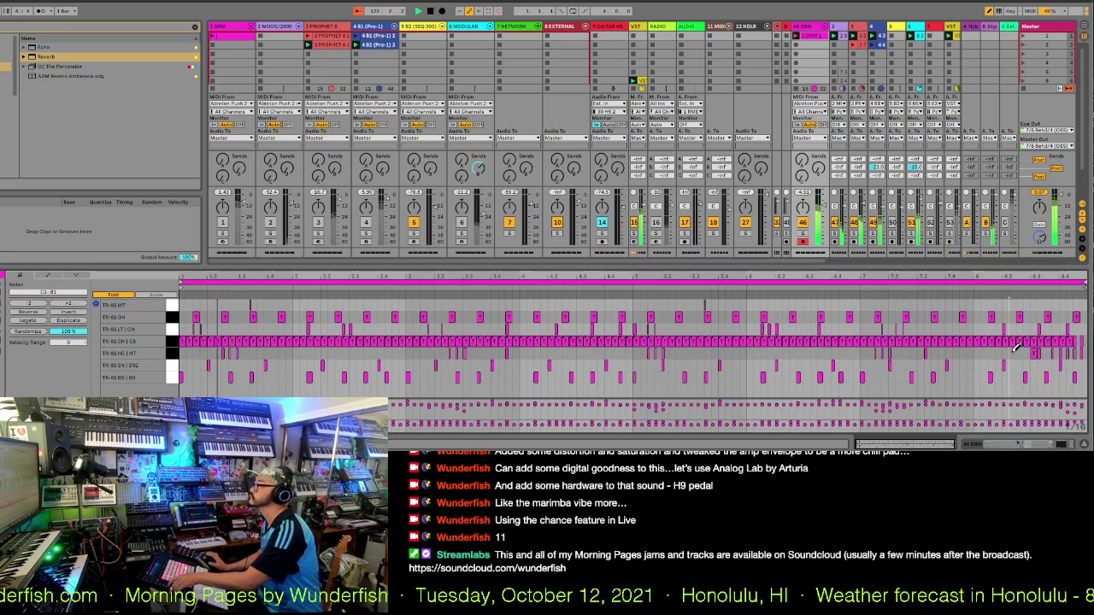
# - Unfold the drum lanes and draw a crash cymbal note about one beat long at the start of the clip
pyautogui.click(109, 296)
pyautogui.scroll(3, 156, 325)
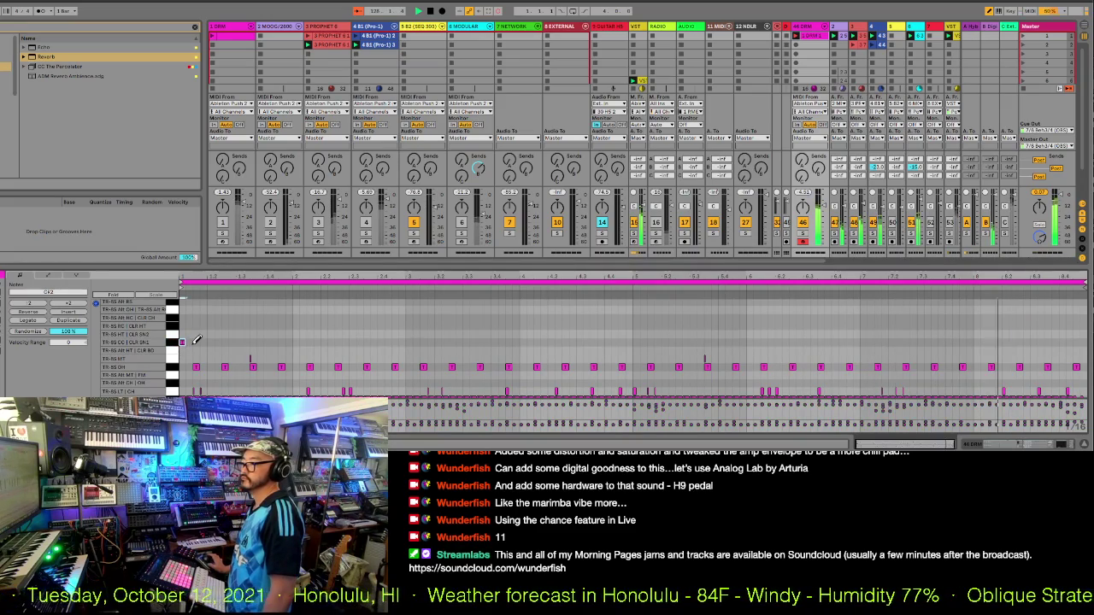
pyautogui.click(182, 342)
pyautogui.moveTo(182, 342); pyautogui.dragTo(206, 342)
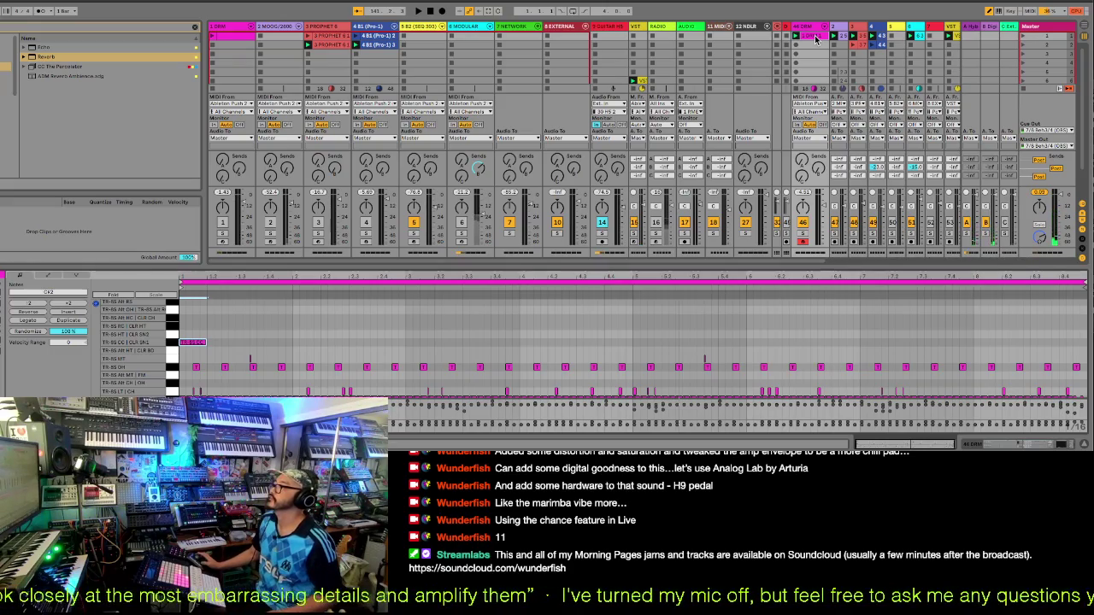
# - Set the audio input of the AUD track to the MIC track
pyautogui.moveTo(823, 260); pyautogui.dragTo(979, 262)
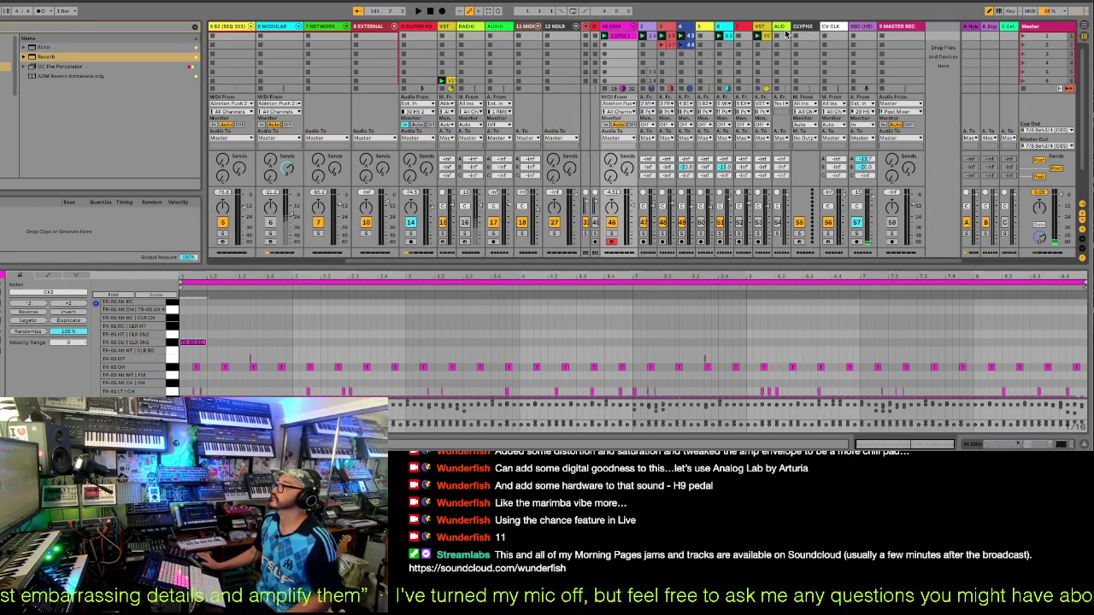
pyautogui.click(784, 33)
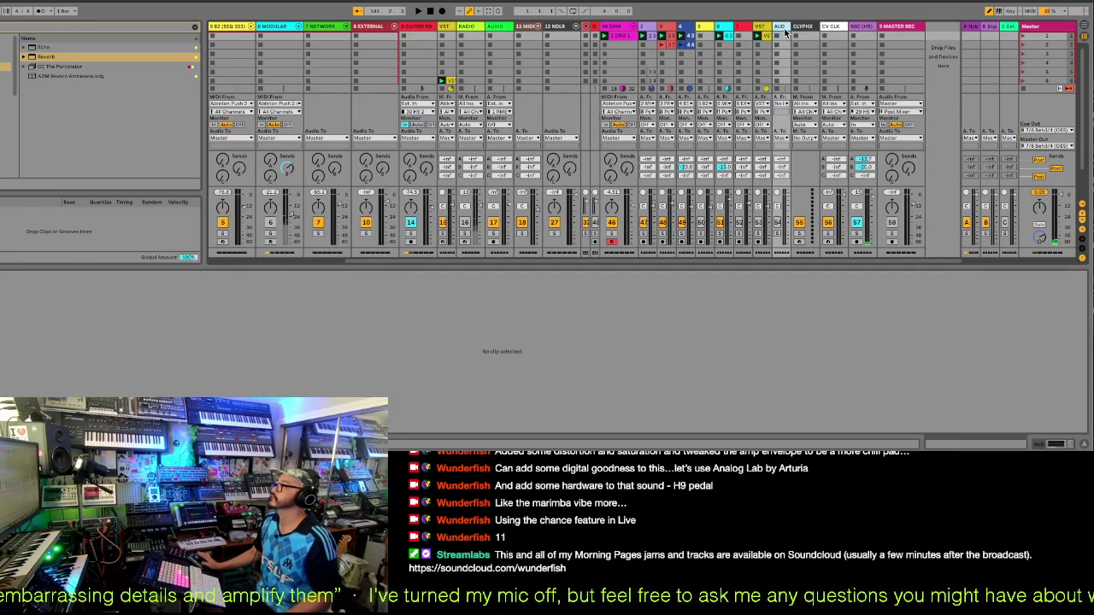
pyautogui.click(784, 104)
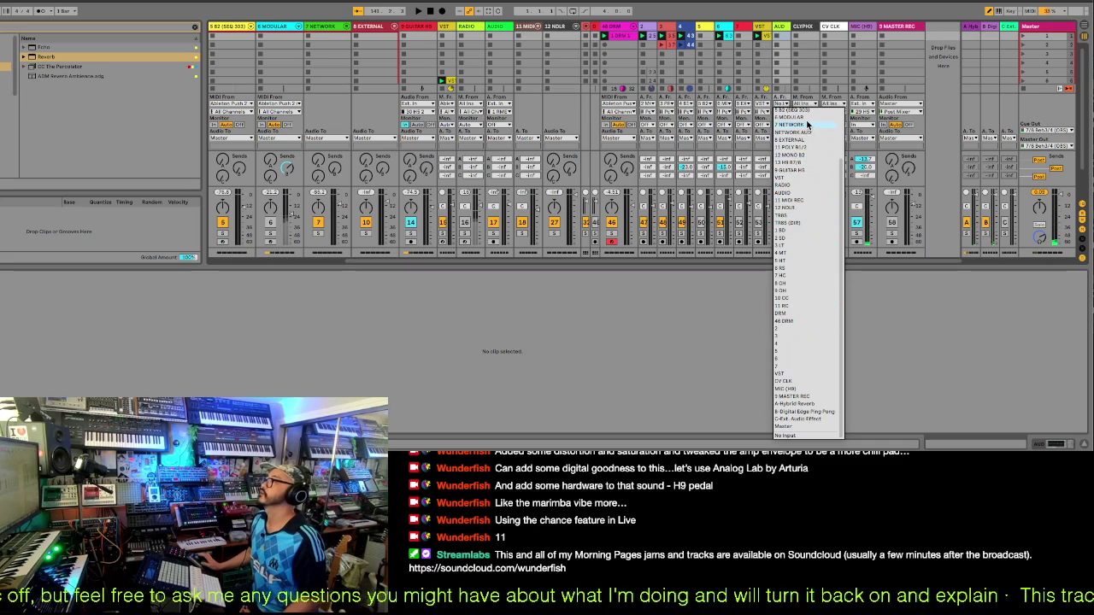
pyautogui.click(795, 390)
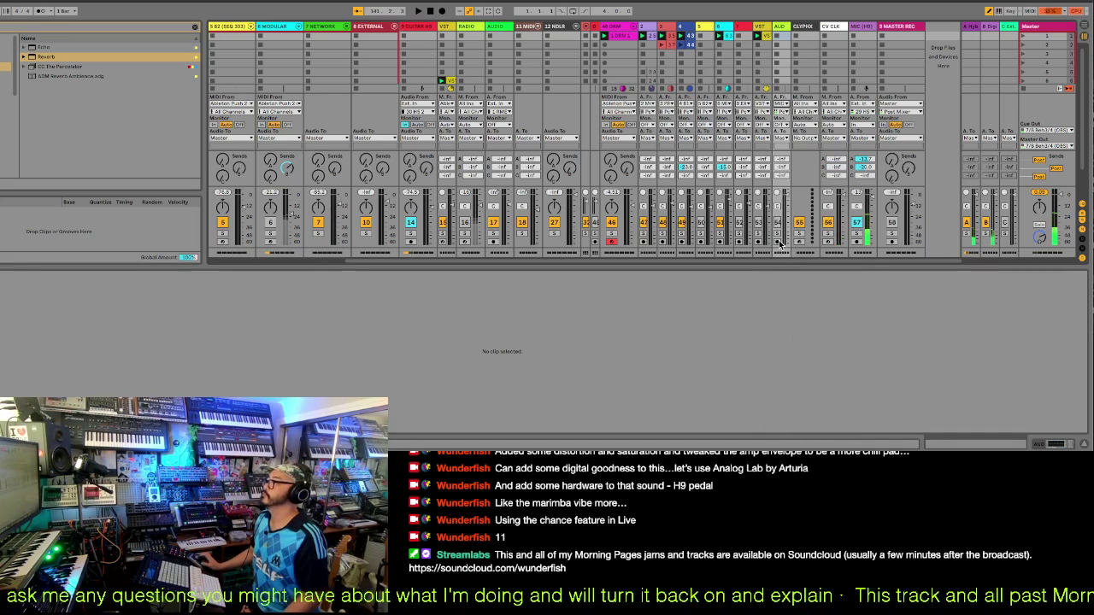
# - Record a clip in the AUD track's first slot, loop it from bar 7 to bar 23, and switch the track on
pyautogui.click(779, 37)
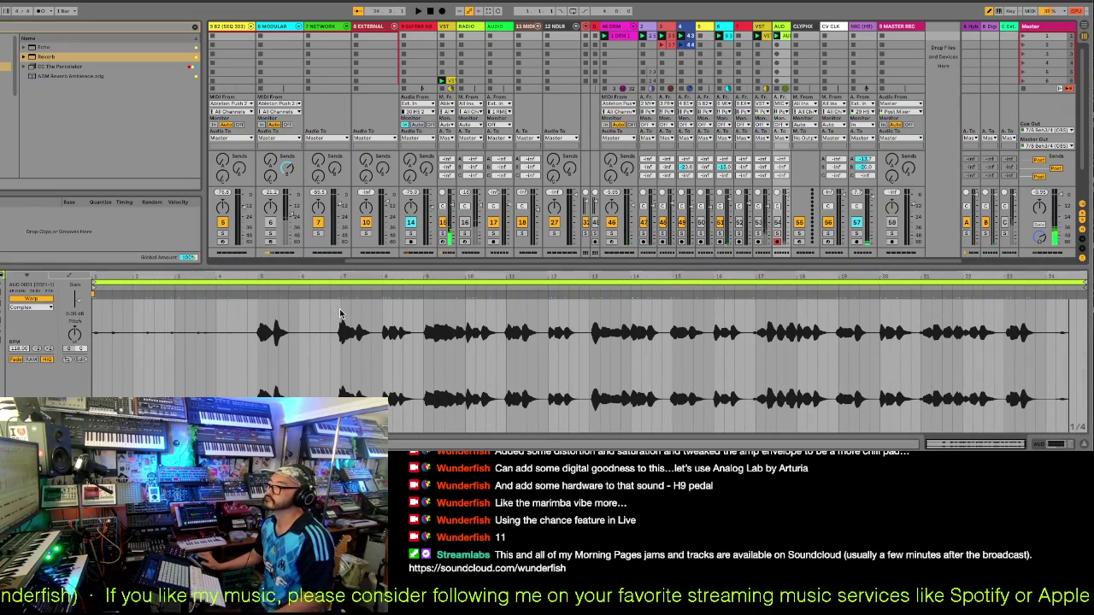
pyautogui.moveTo(356, 313); pyautogui.dragTo(1004, 382)
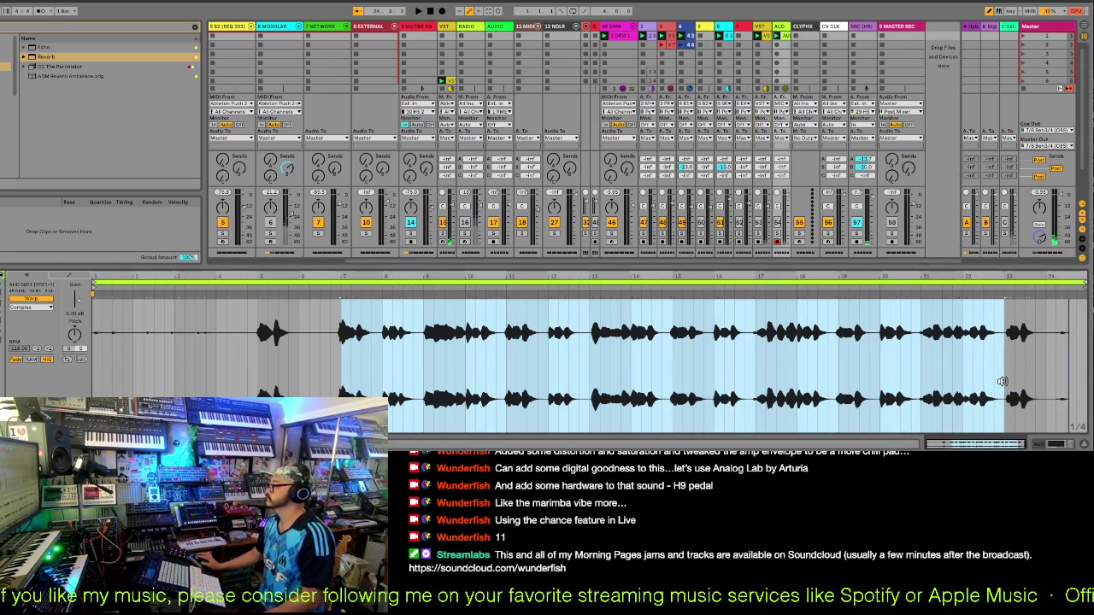
pyautogui.hotkey('ctrl', 'l')
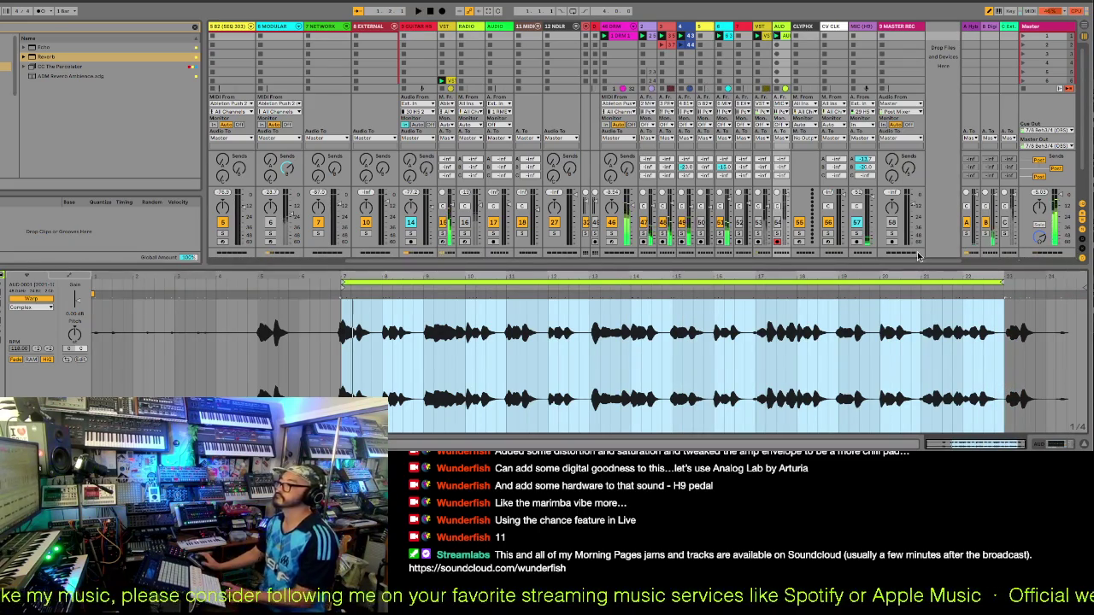
pyautogui.click(777, 227)
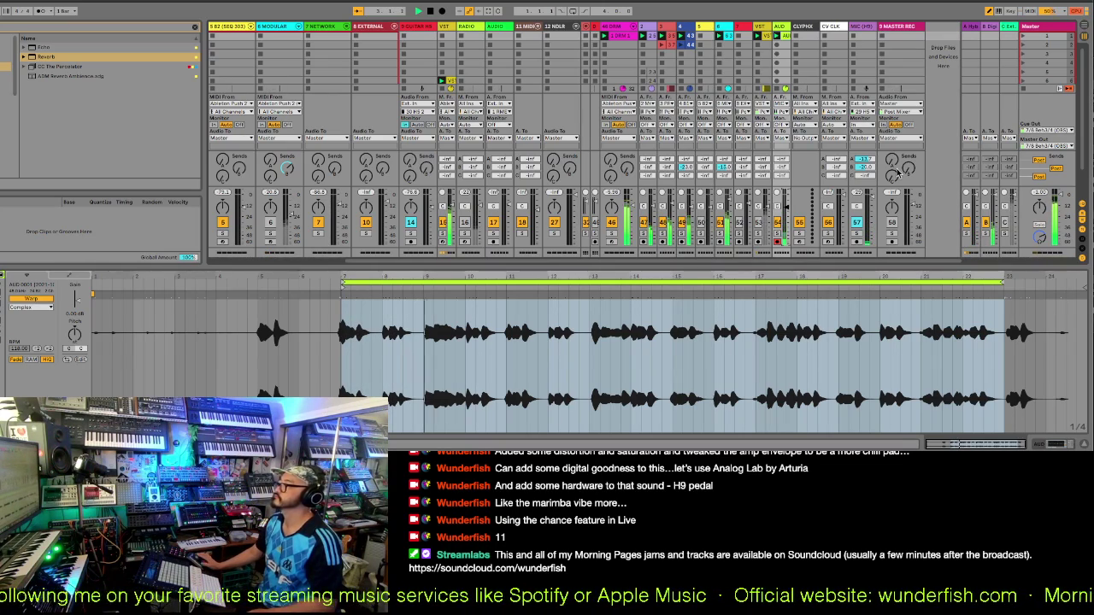
# - Switch off the sidechain in the Master track's Compressor
pyautogui.doubleClick(1044, 32)
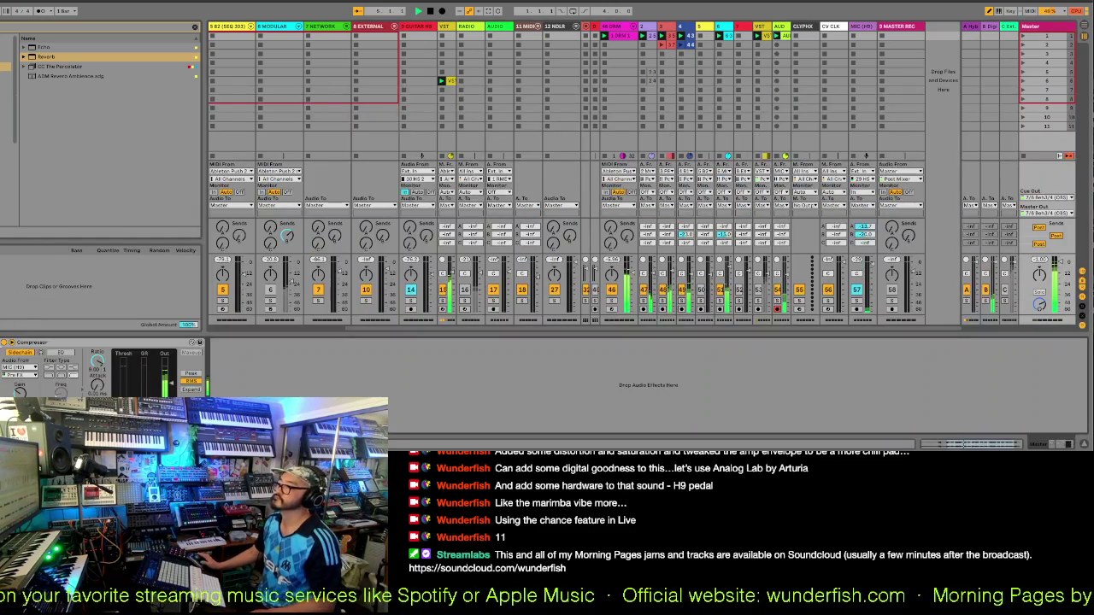
pyautogui.click(7, 346)
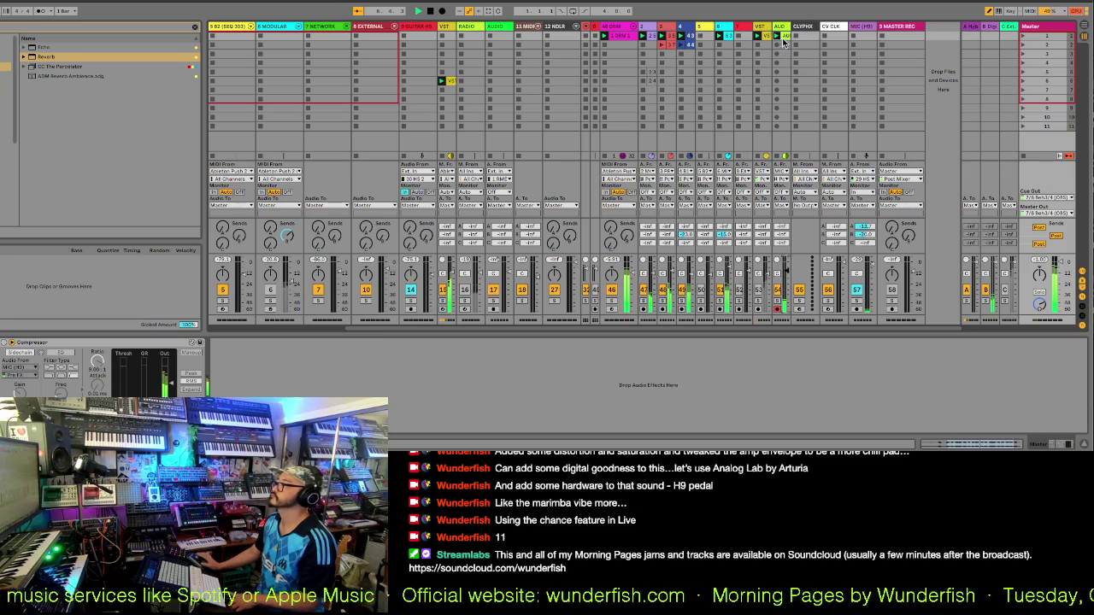
# - Warp the recorded AUD clip from bar 7 onward with Warp From Here
pyautogui.doubleClick(784, 38)
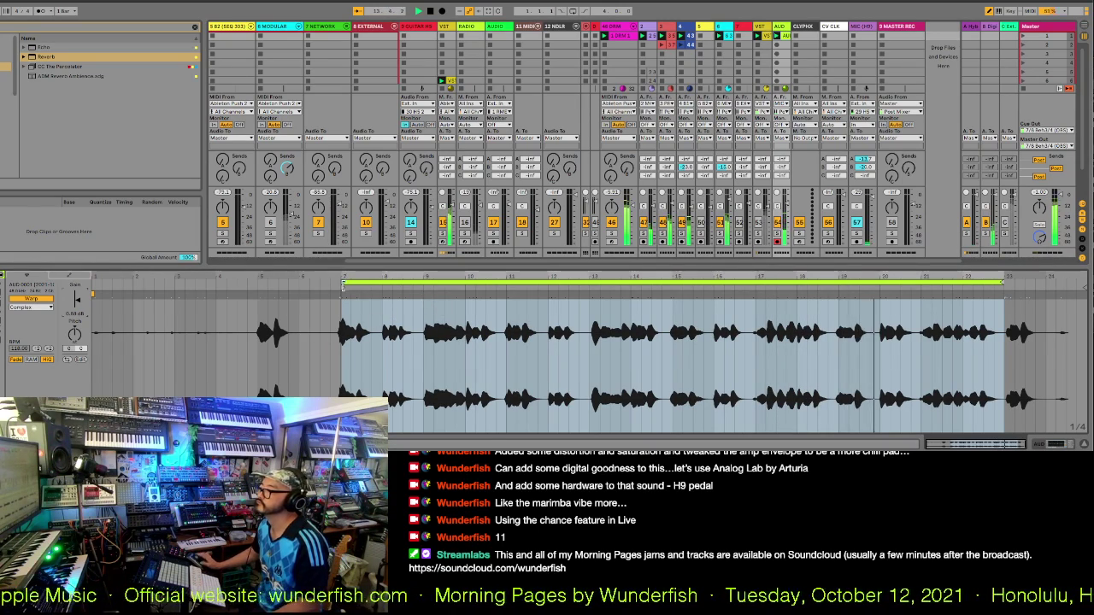
pyautogui.rightClick(344, 288)
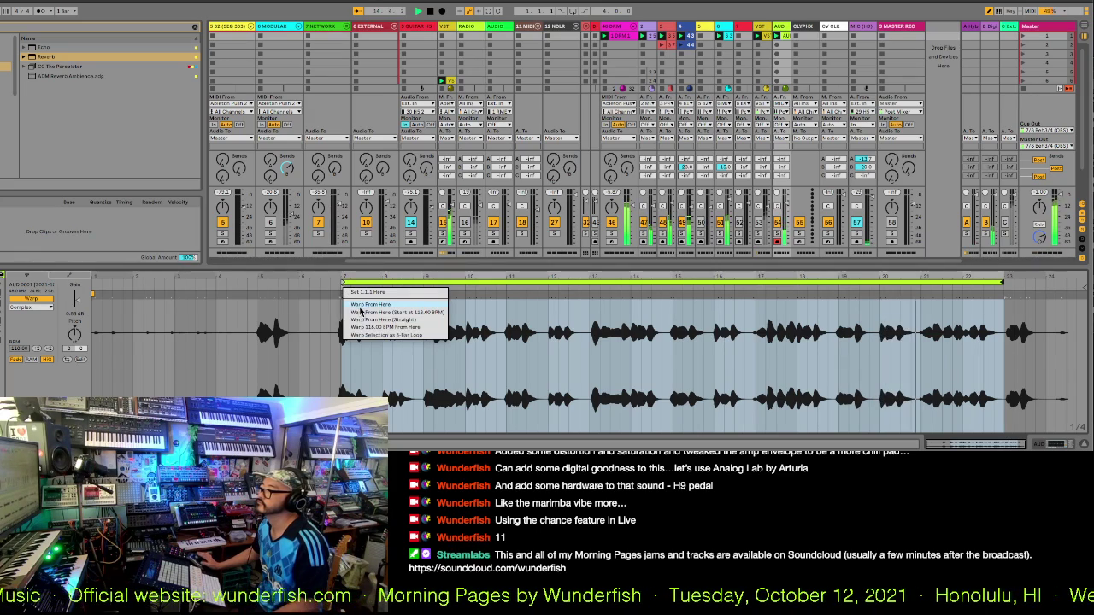
pyautogui.click(362, 306)
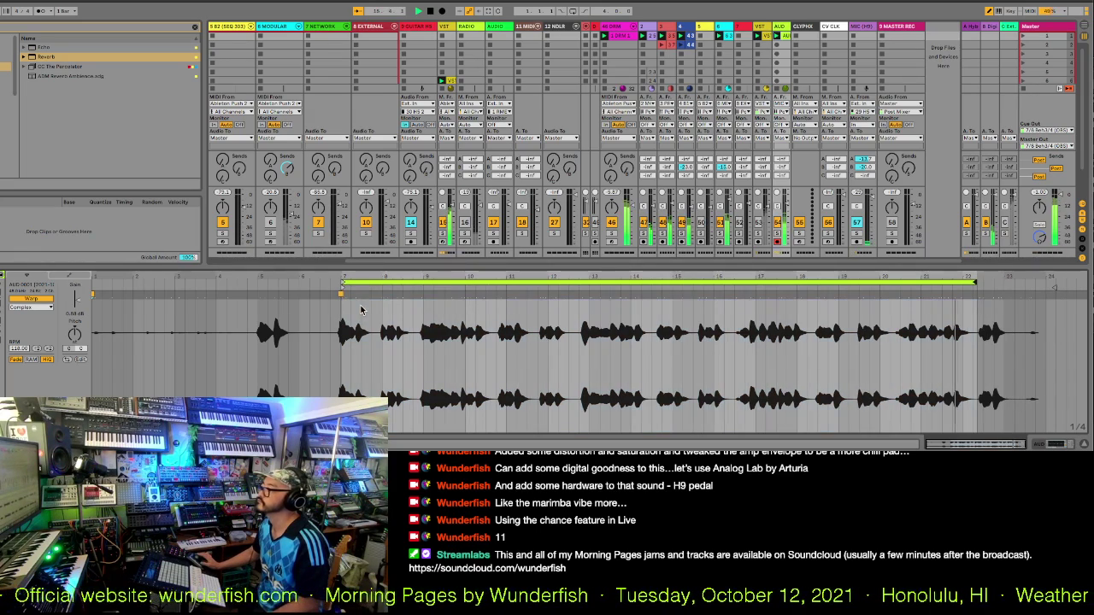
# - Align the vocal phrase with a warp marker at bar 9 and extend the clip's loop end to bar 23
pyautogui.click(420, 296)
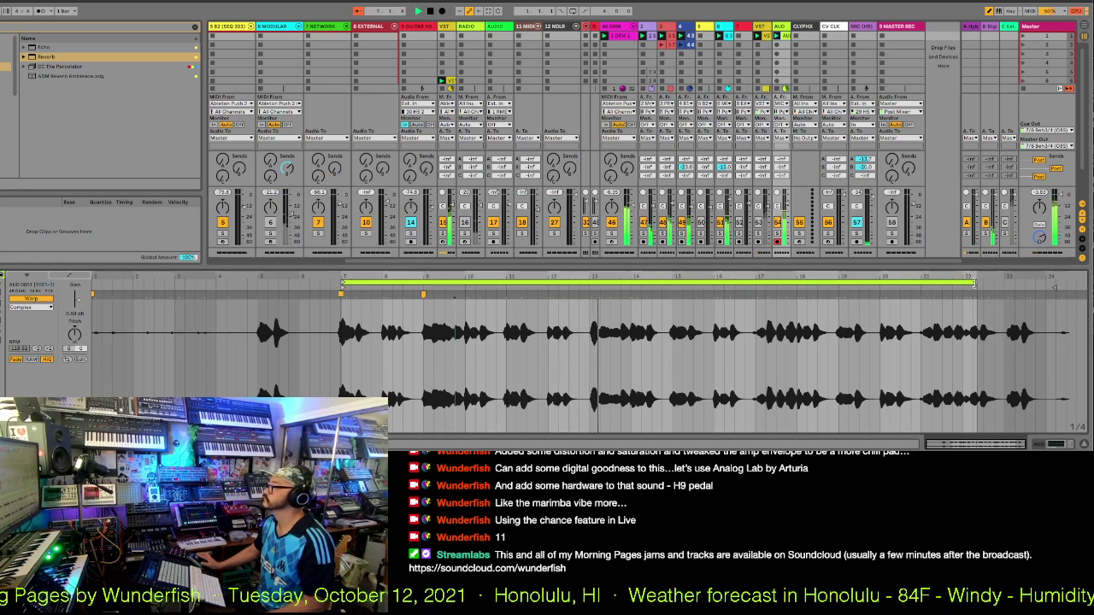
pyautogui.click(981, 284)
pyautogui.moveTo(974, 284); pyautogui.dragTo(1005, 285)
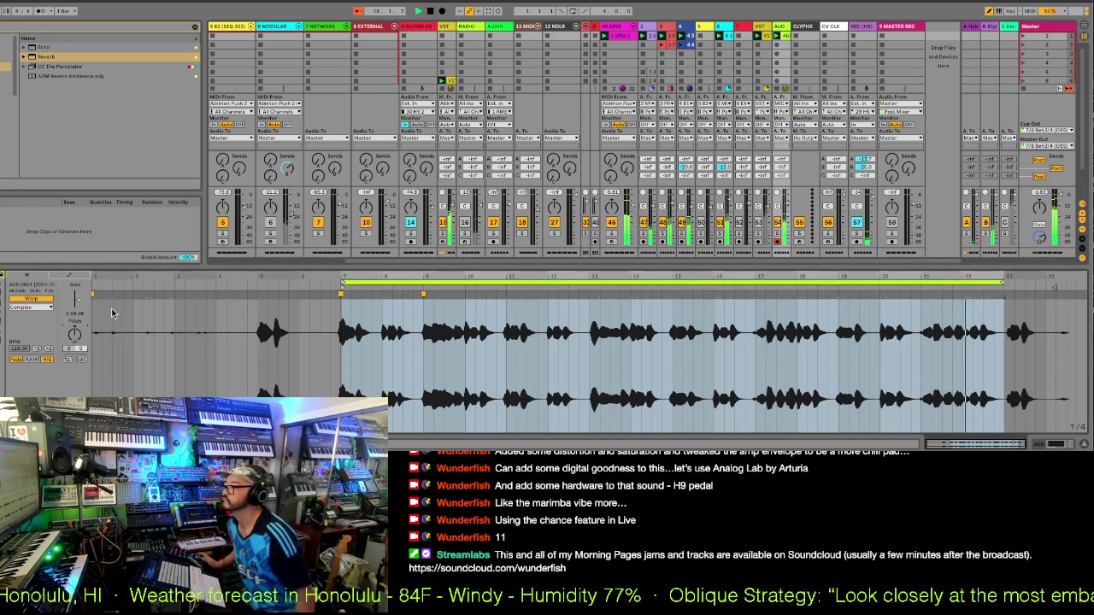
# - Change the AUD clip's warp mode to Beats, try Preserve at 1/2, and set it to 1/16
pyautogui.click(40, 309)
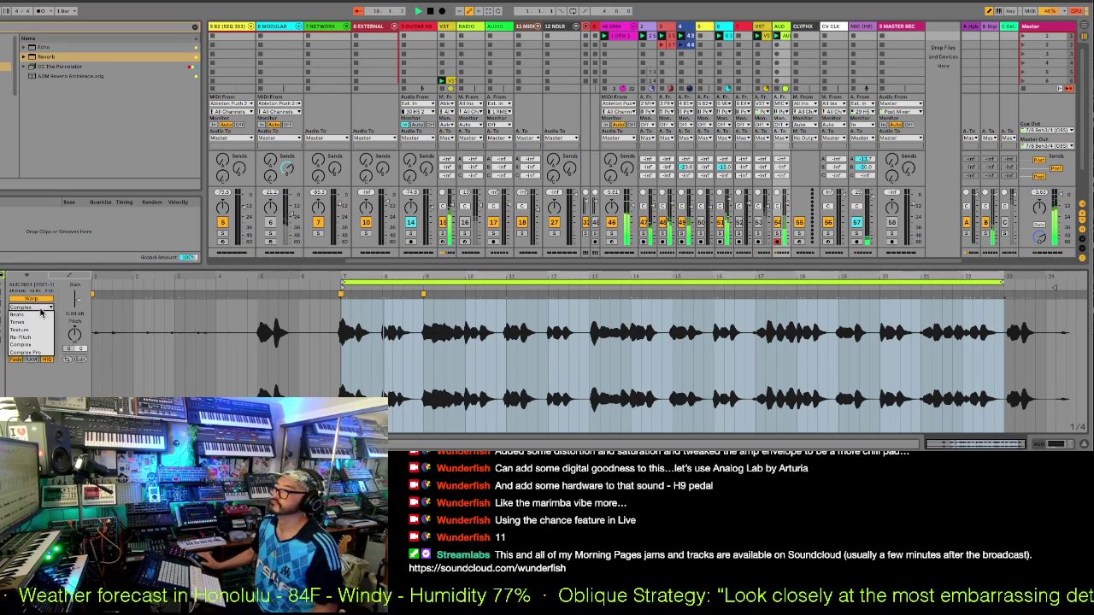
pyautogui.click(24, 311)
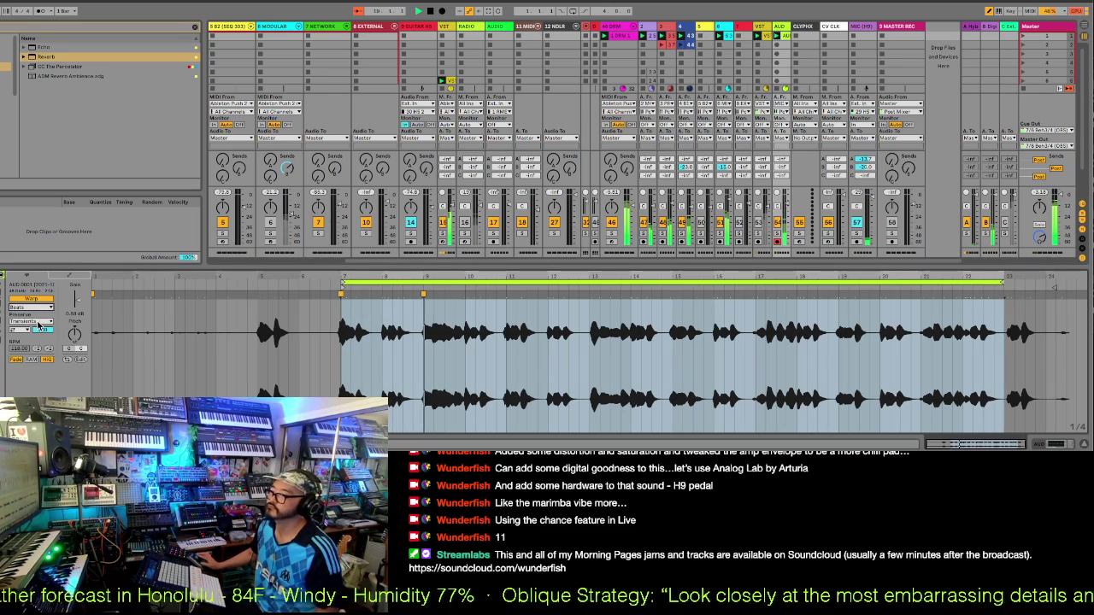
pyautogui.click(25, 321)
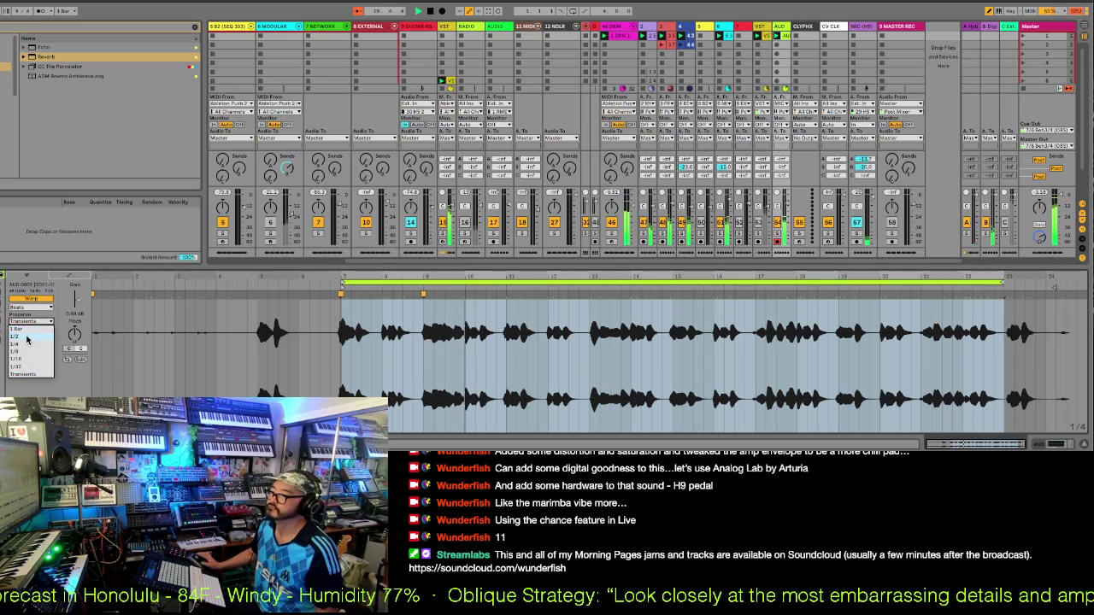
pyautogui.click(26, 337)
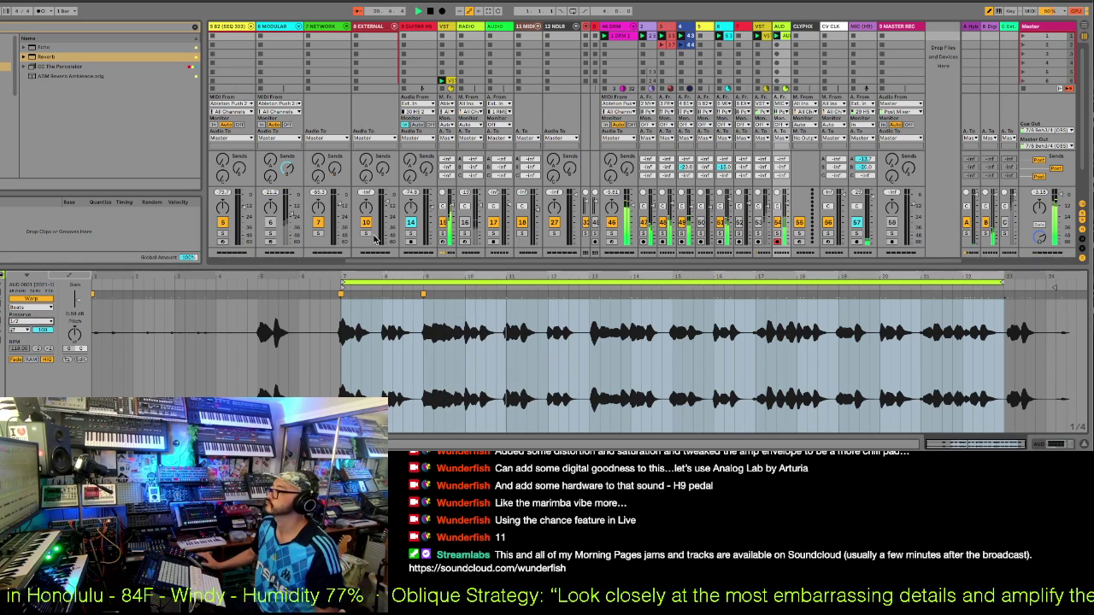
pyautogui.click(25, 320)
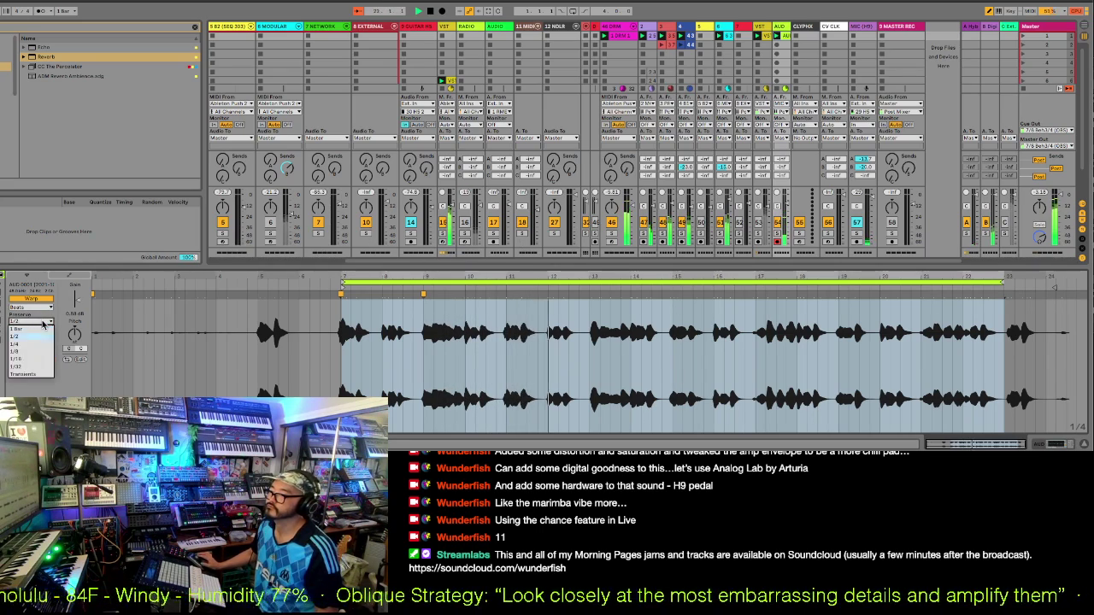
pyautogui.click(29, 360)
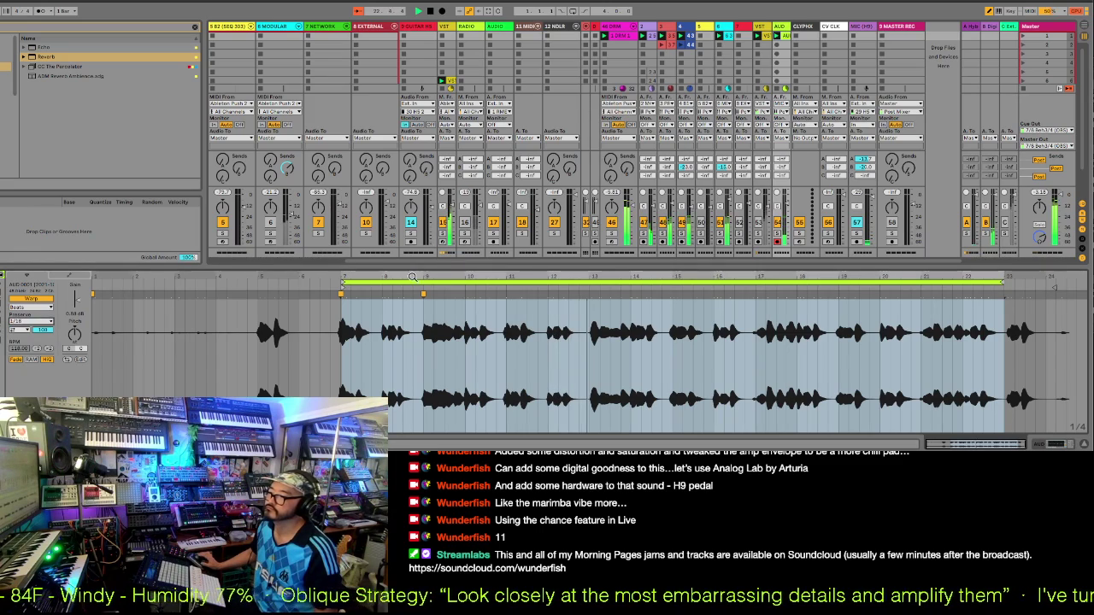
# - Align the AUD clip's phrases with warp markers at bars 13, 16 and 20
pyautogui.click(589, 296)
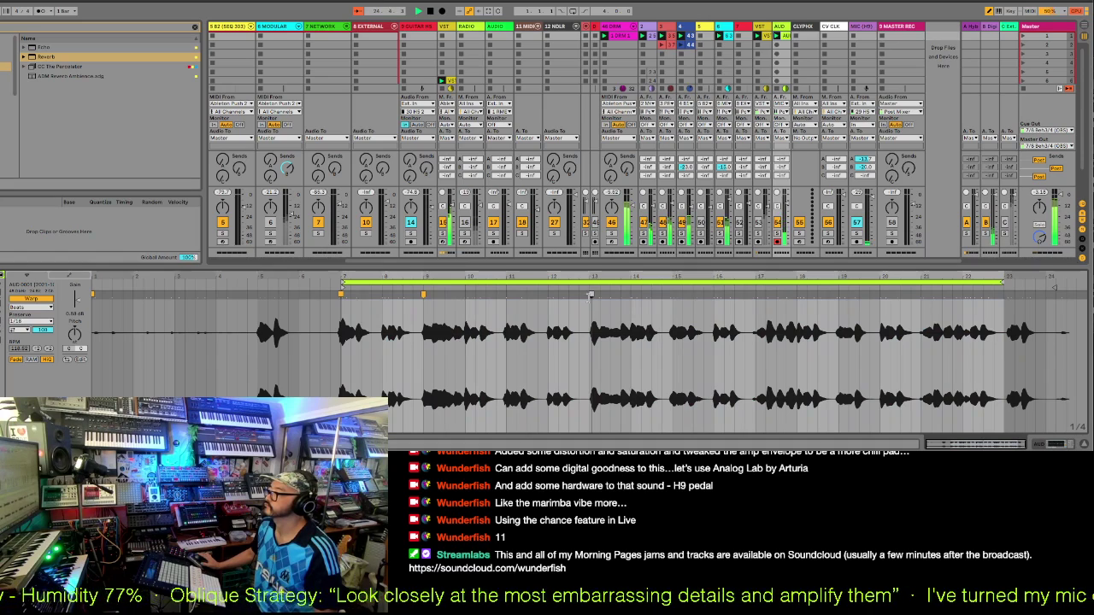
pyautogui.click(584, 297)
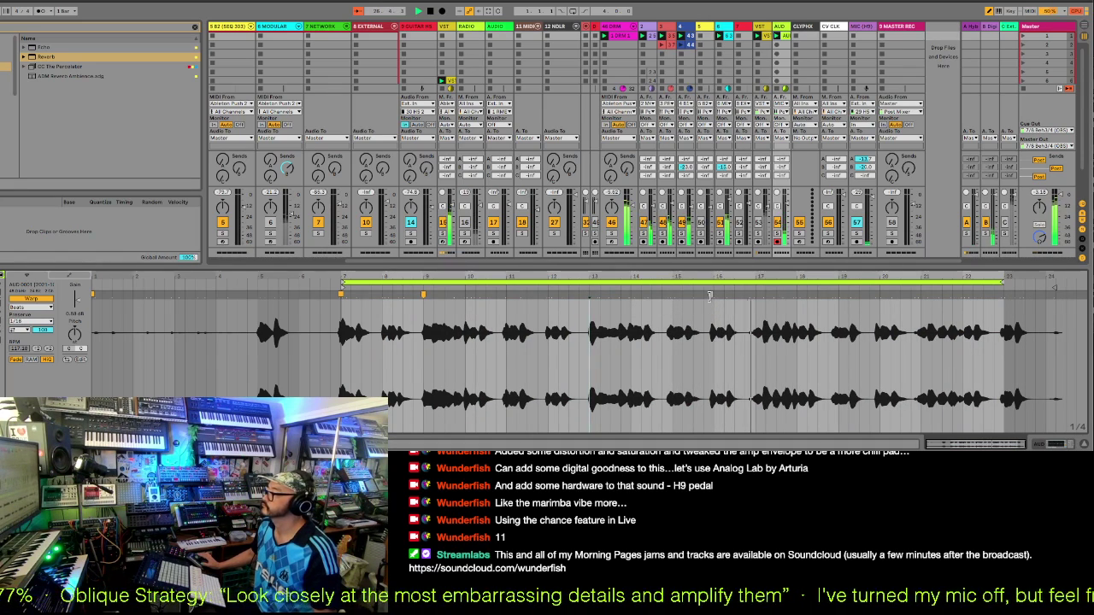
pyautogui.doubleClick(590, 294)
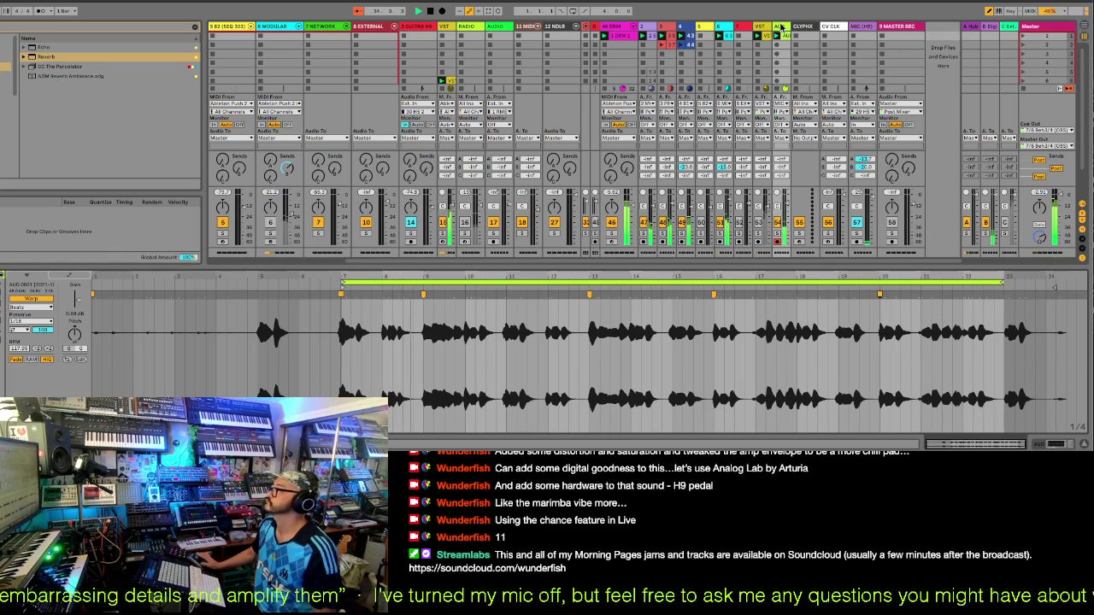
# - Check the AUD track's devices and add warp markers to its clip at bars 11 and 12
pyautogui.click(779, 25)
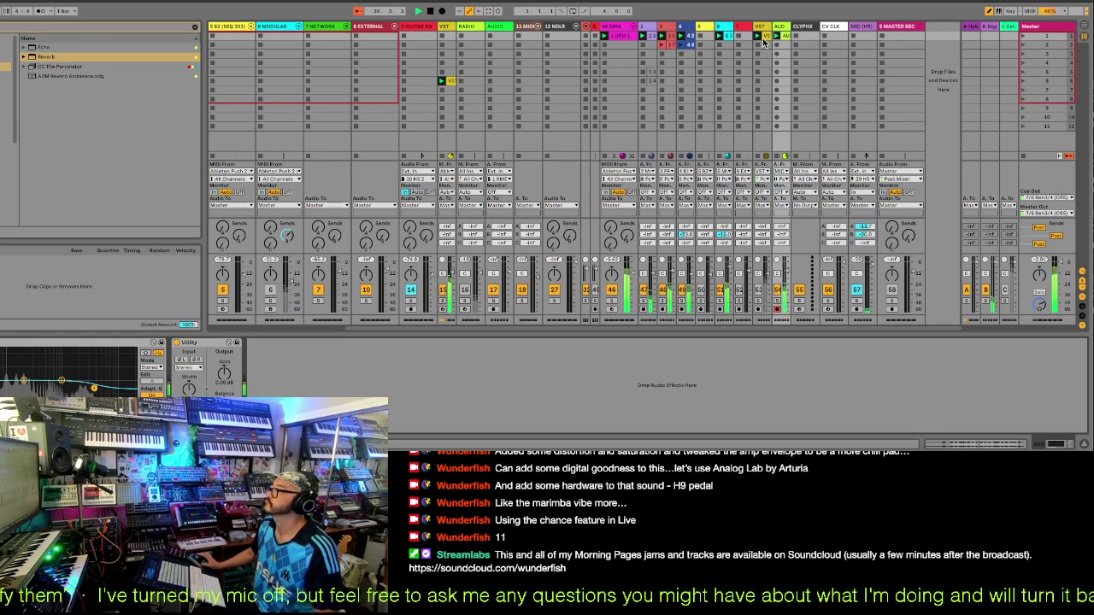
pyautogui.doubleClick(785, 37)
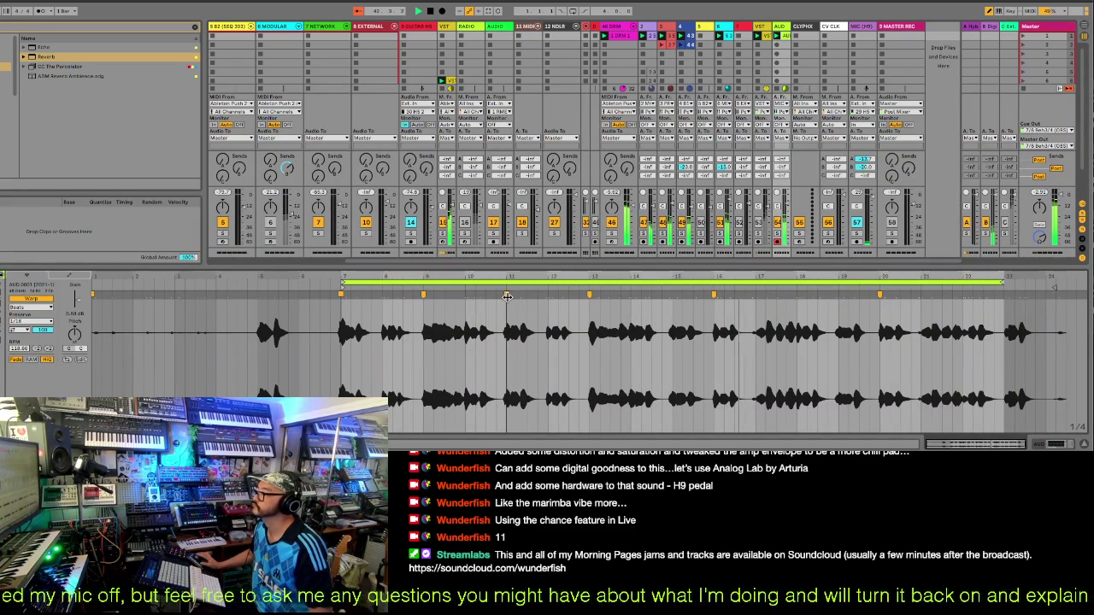
pyautogui.press('space')
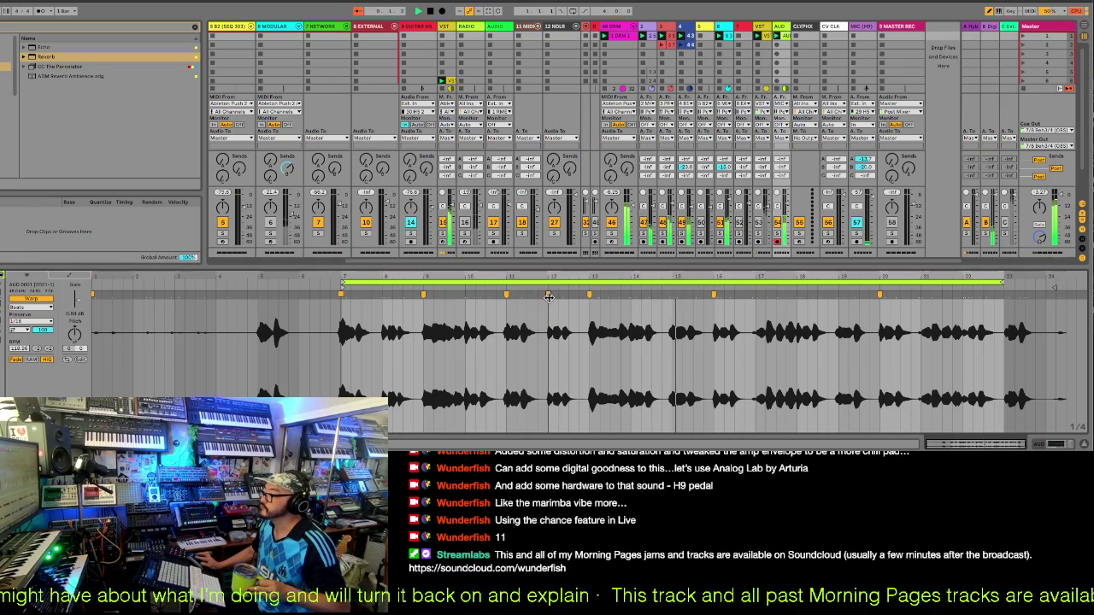
pyautogui.doubleClick(548, 295)
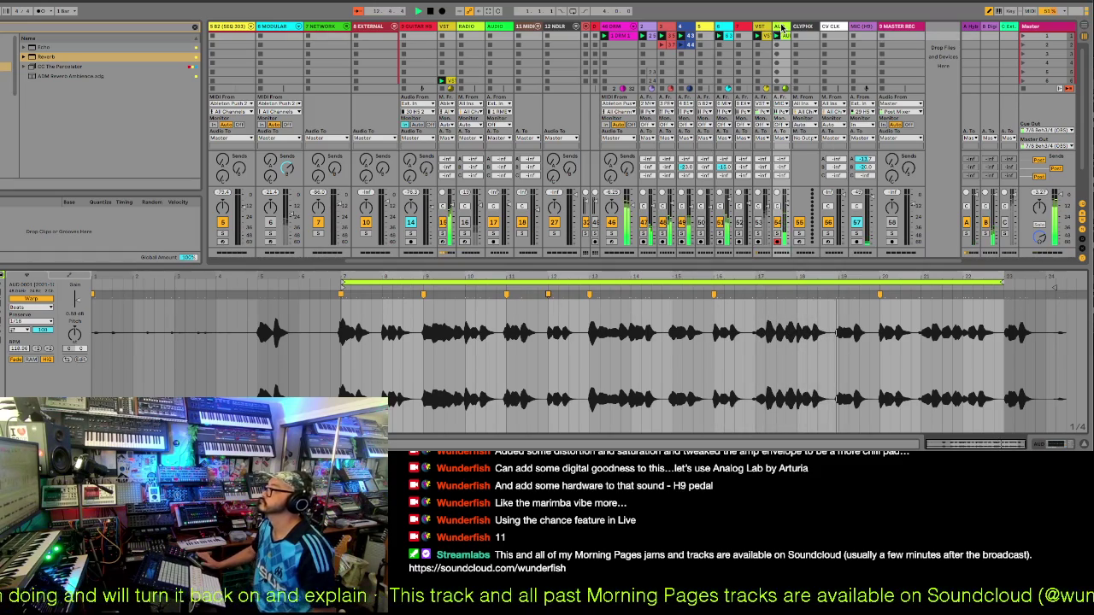
# - Show the AUD track's devices and expand the Echo presets in the browser
pyautogui.click(781, 28)
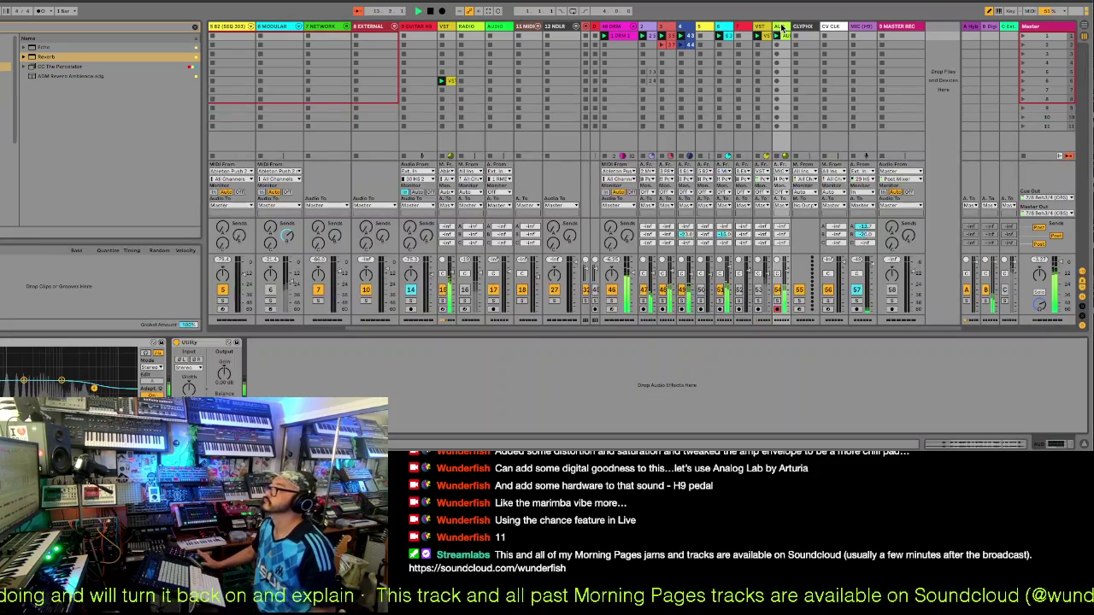
pyautogui.click(23, 49)
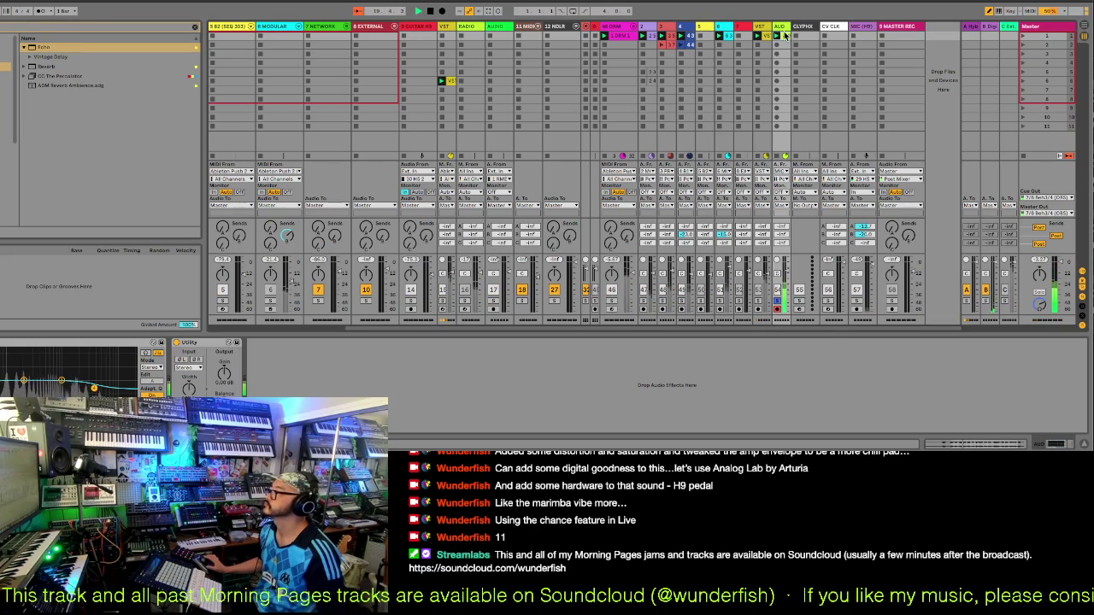
# - Reopen the AUD clip and try its Beats Preserve setting at 1/8, 1/16 and 1/32
pyautogui.click(784, 34)
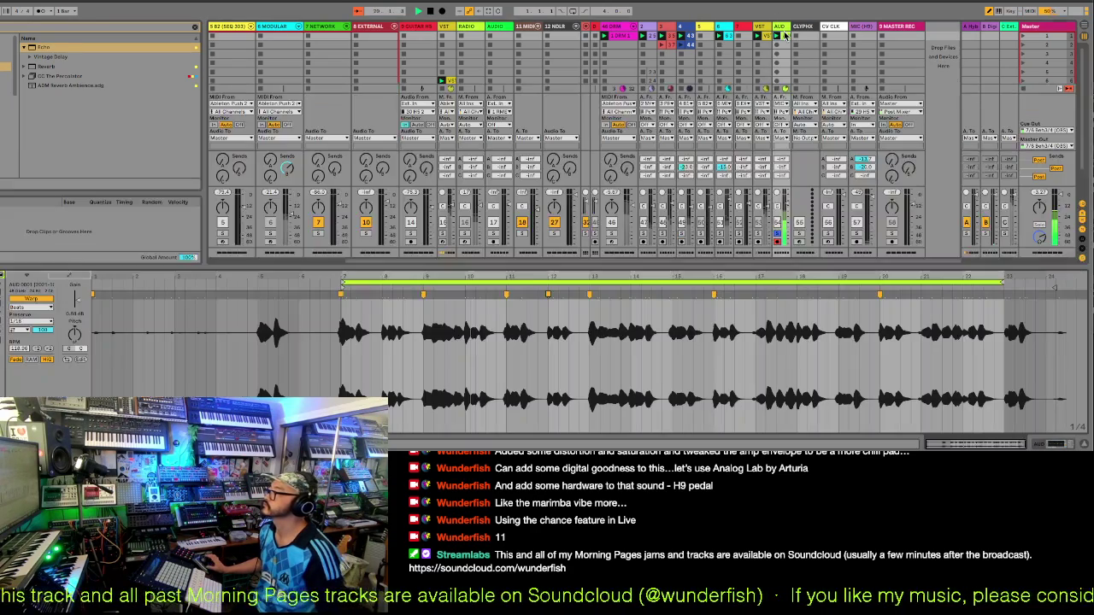
pyautogui.click(43, 320)
pyautogui.click(30, 352)
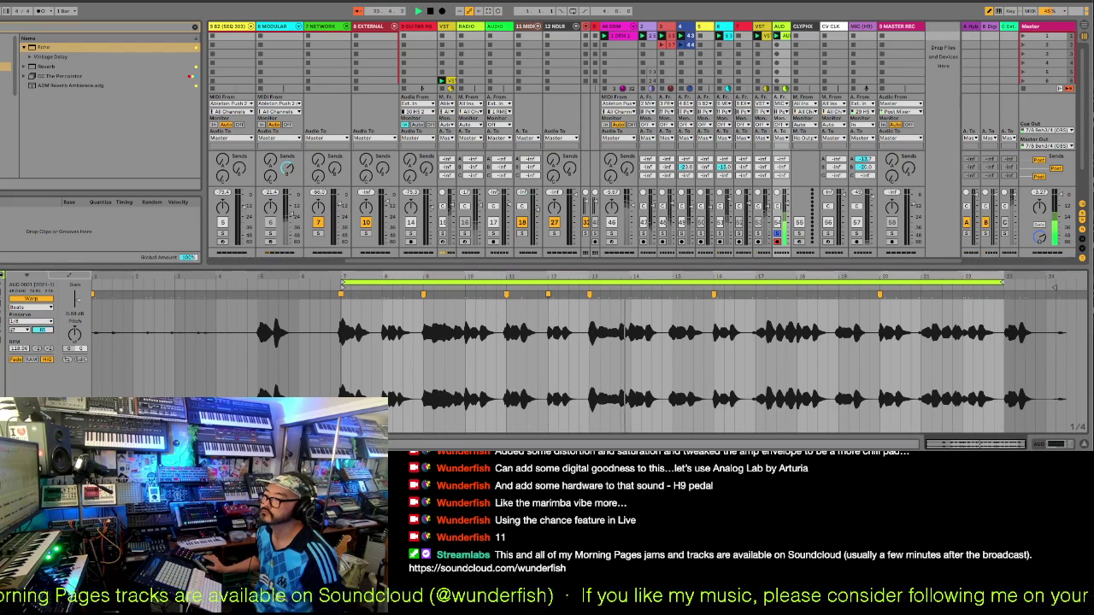
pyautogui.click(31, 322)
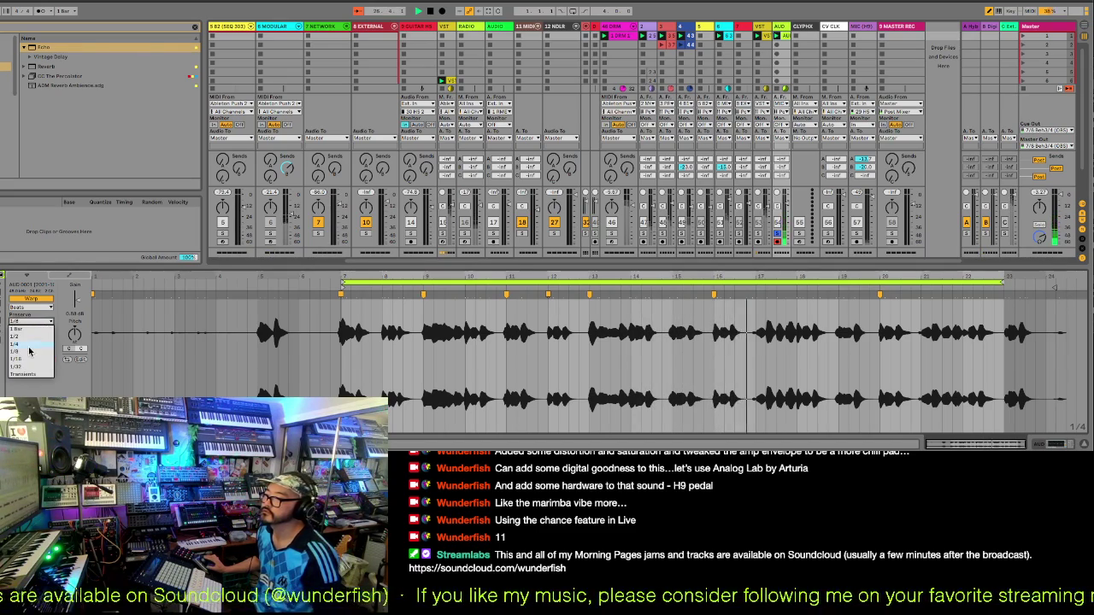
pyautogui.click(30, 358)
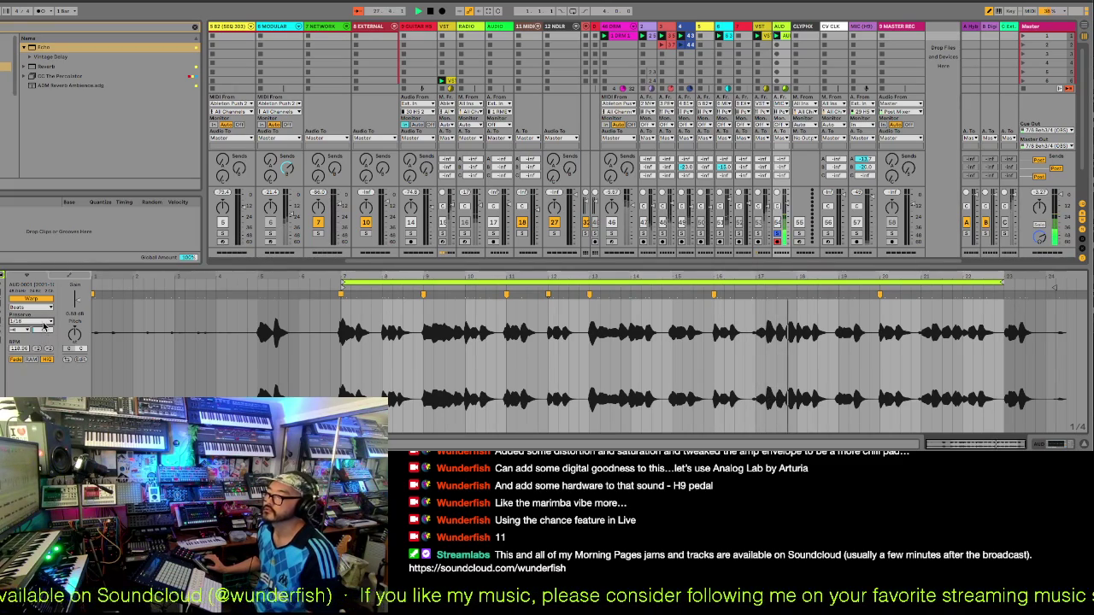
pyautogui.click(43, 322)
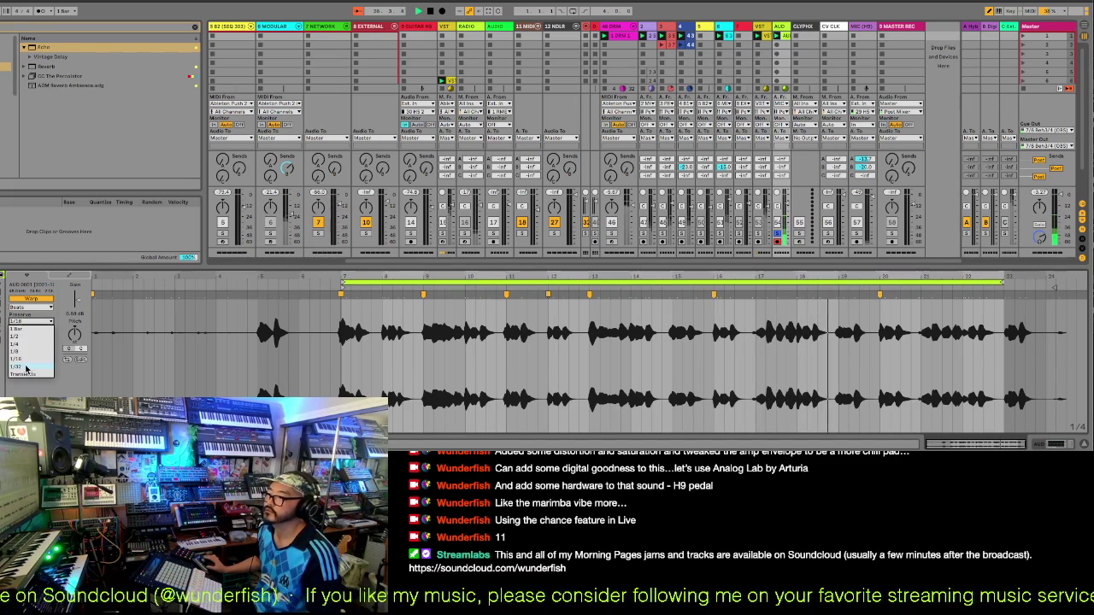
pyautogui.click(26, 367)
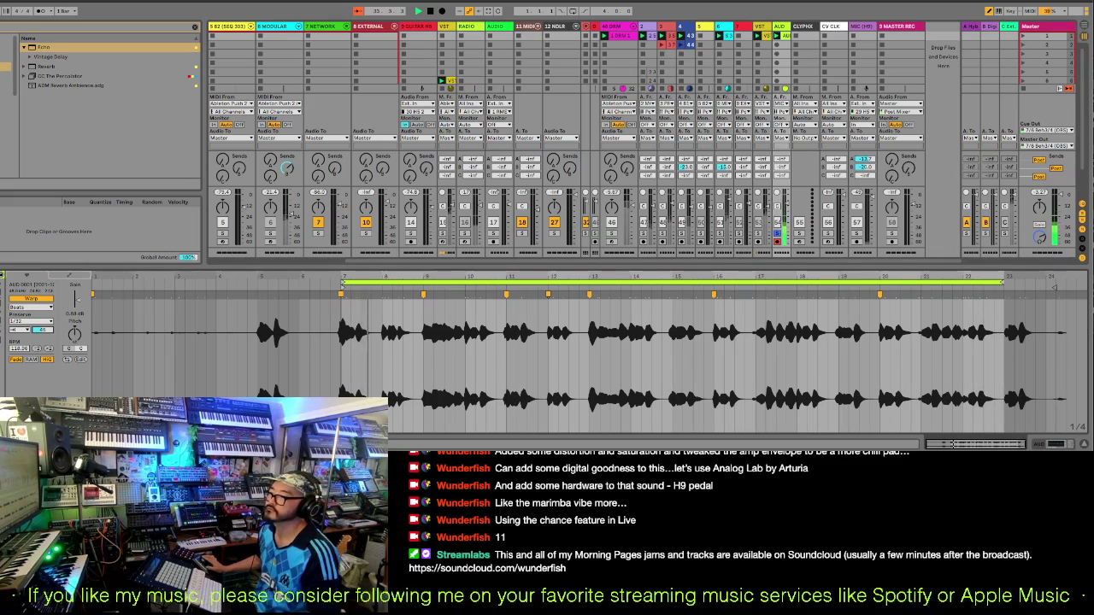
# - Set the AUD clip's Preserve value to 1/16 and unsolo the AUD track
pyautogui.click(30, 322)
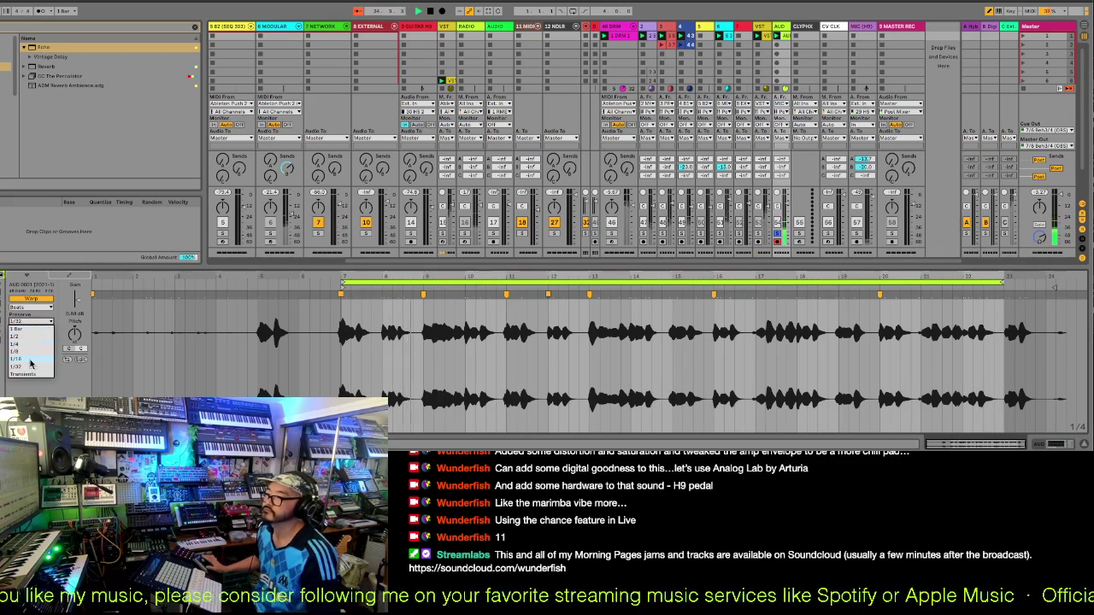
pyautogui.click(30, 363)
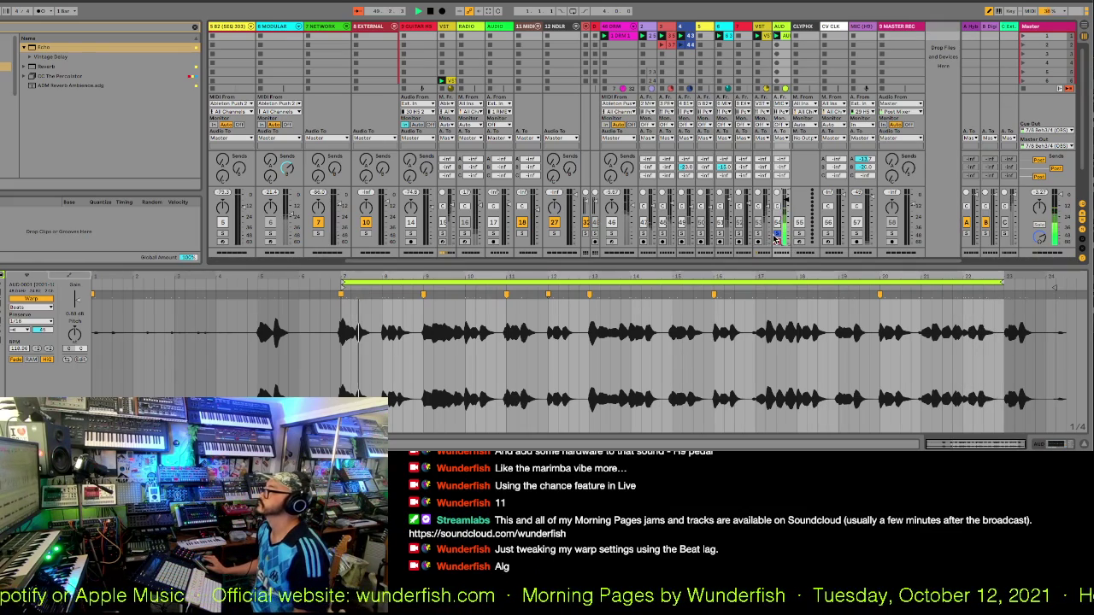
pyautogui.click(776, 234)
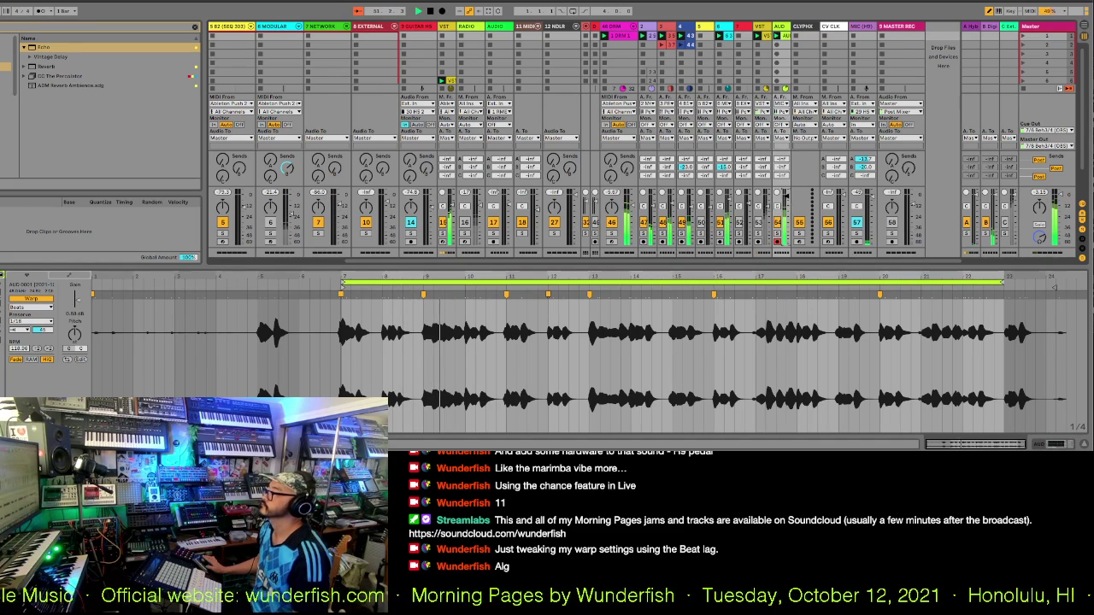
# - Raise the AUD track's second send
pyautogui.moveTo(780, 167); pyautogui.dragTo(780, 149)
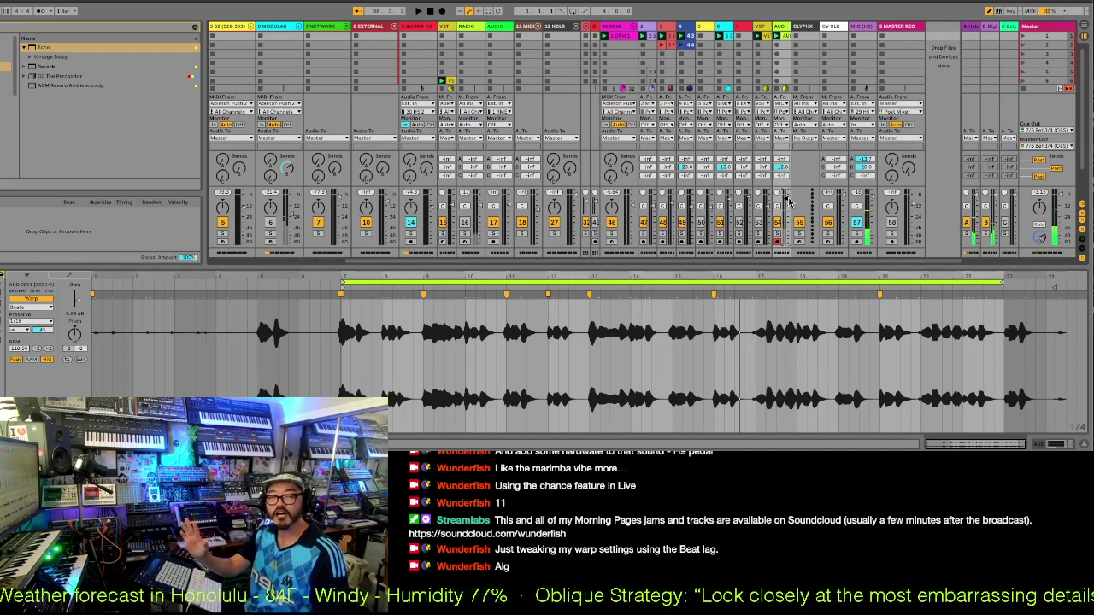
# - Copy the session clips from the 46 DRM track through AUD into the arrangement, starting at bar 1 on their own tracks
pyautogui.click(629, 40)
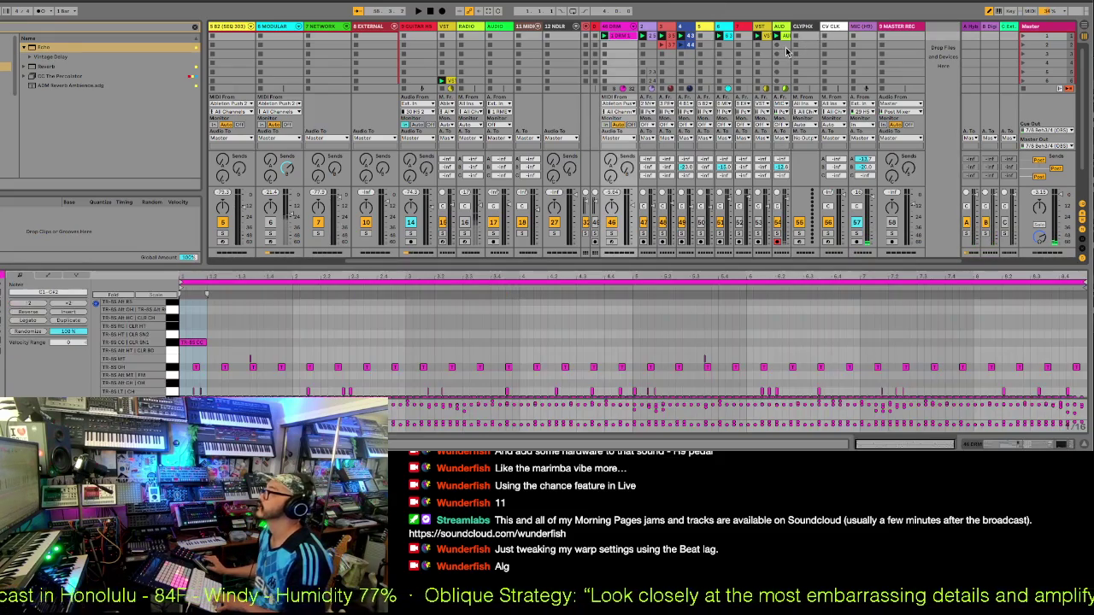
pyautogui.keyDown('shift'); pyautogui.click(786, 51); pyautogui.keyUp('shift')
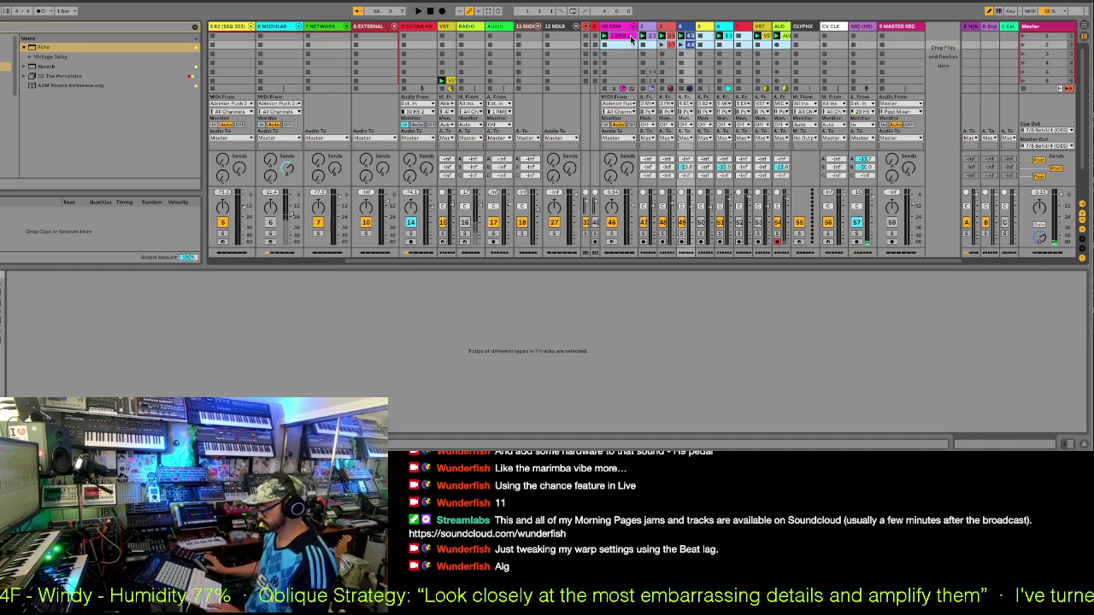
pyautogui.press('Tab')
pyautogui.click(649, 109)
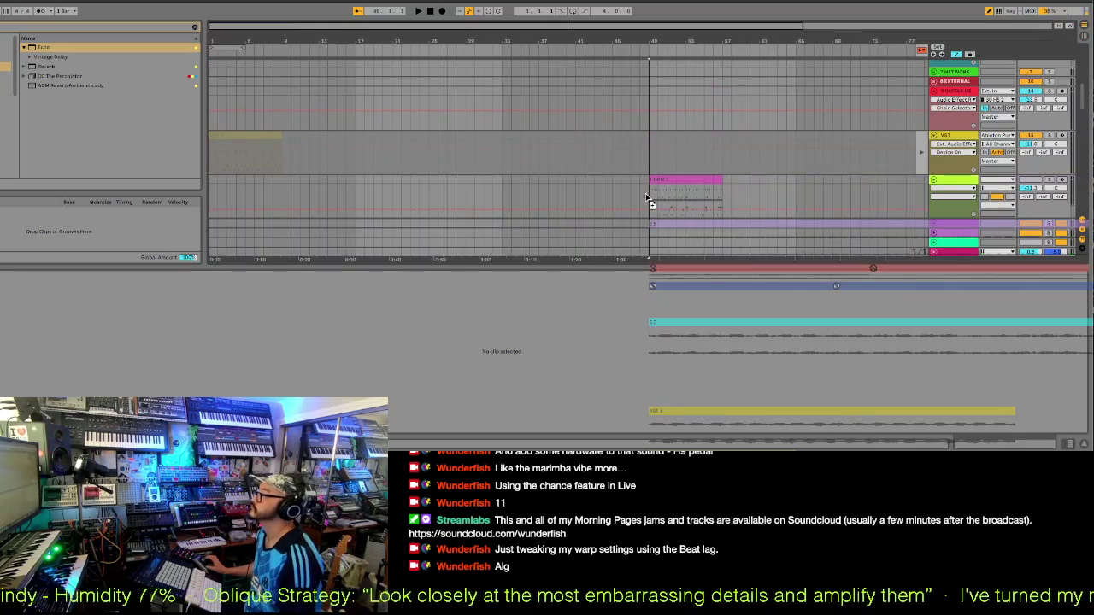
pyautogui.click(576, 246)
pyautogui.scroll(-2, 577, 248)
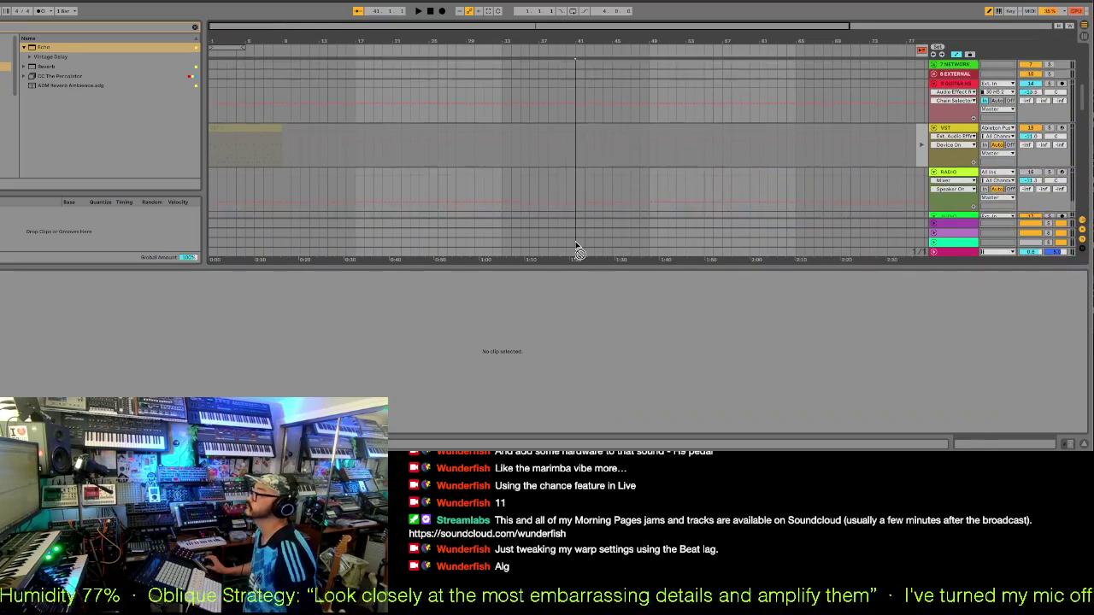
pyautogui.scroll(-4, 578, 250)
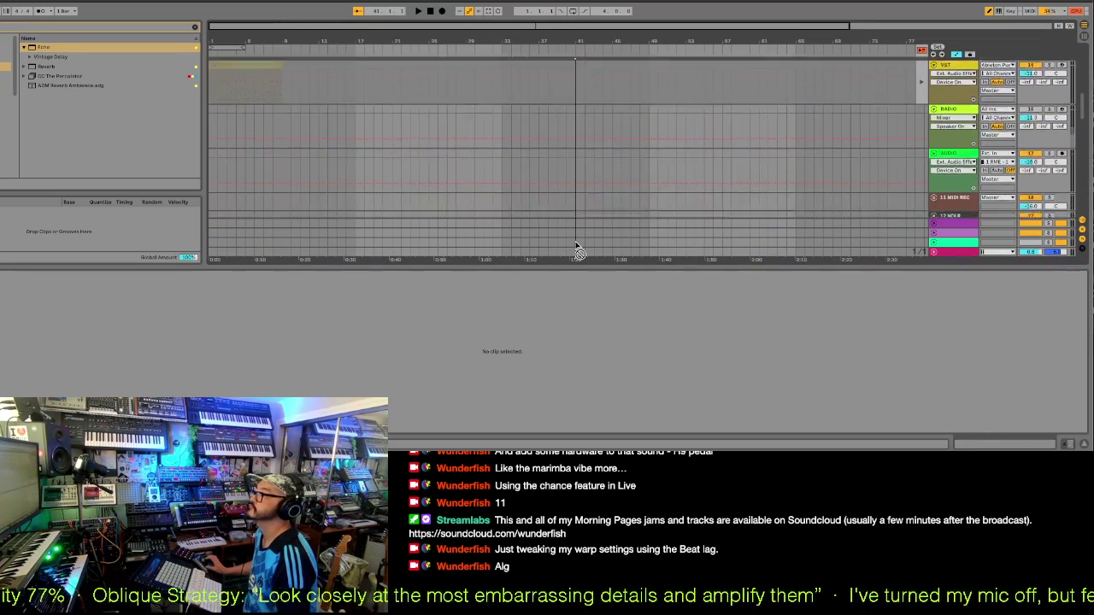
pyautogui.scroll(-4, 577, 250)
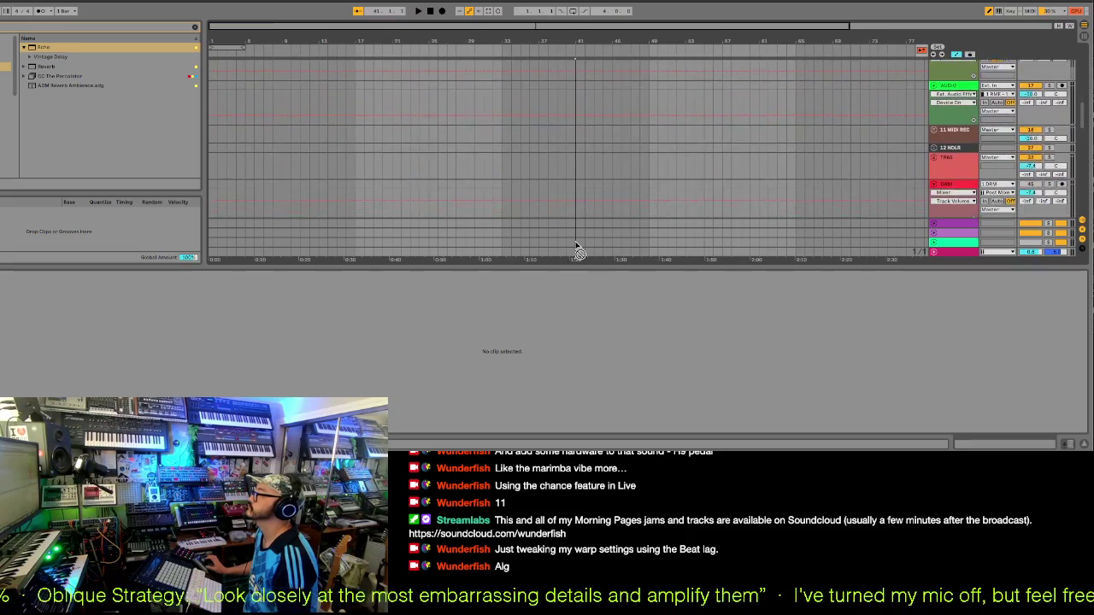
pyautogui.scroll(-2, 578, 249)
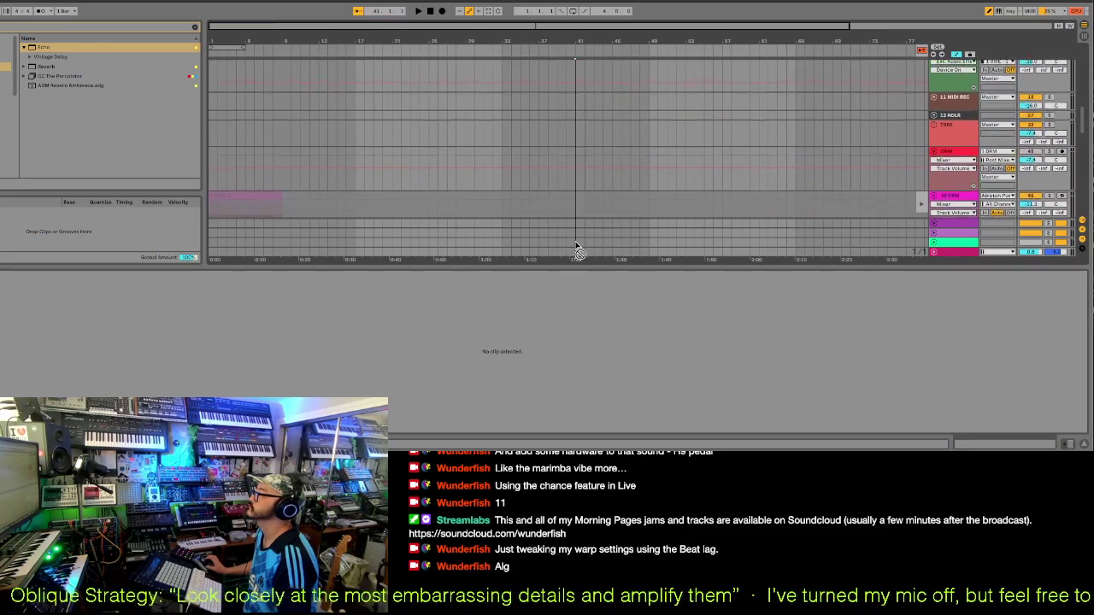
pyautogui.click(229, 205)
pyautogui.hscroll(2, 213, 208)
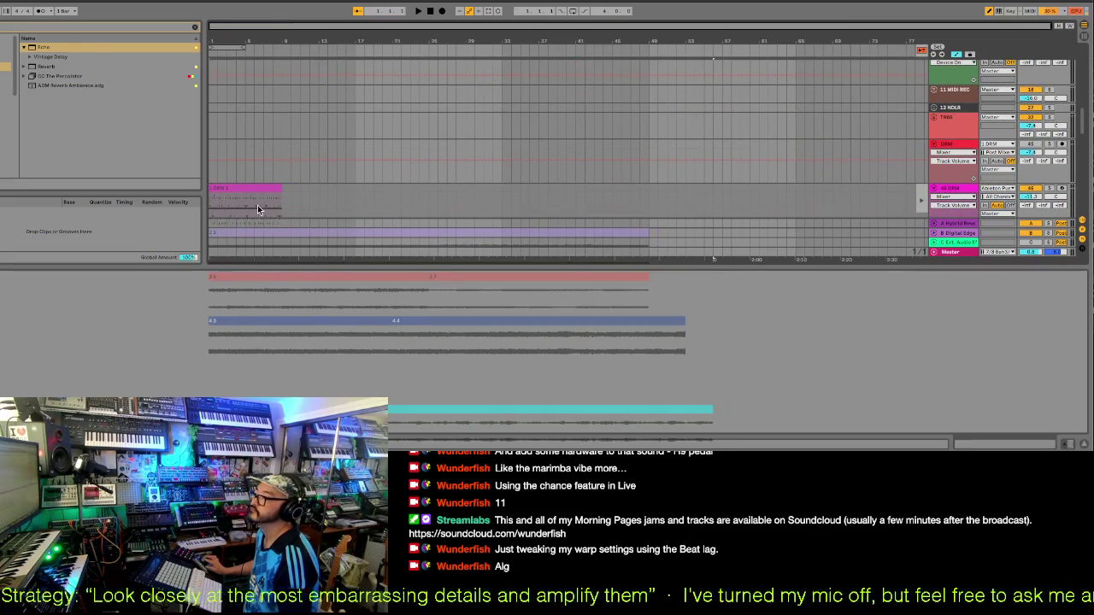
pyautogui.click(257, 208)
# - Play the arrangement from bar 1 and switch the tracks from their session clips back to the arrangement clips
pyautogui.scroll(8, 261, 204)
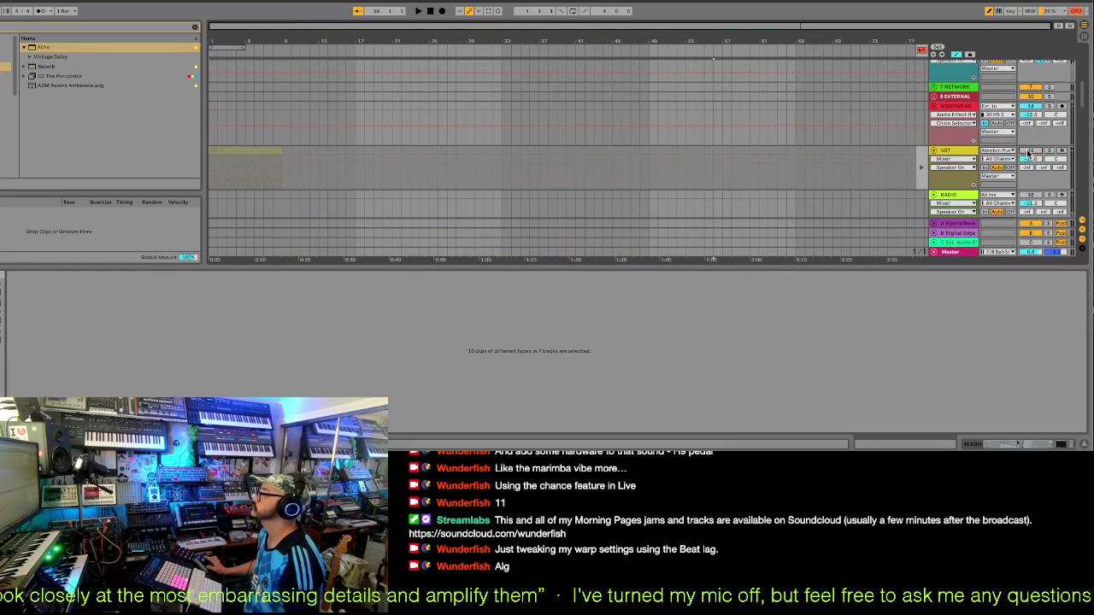
pyautogui.scroll(2, 1027, 153)
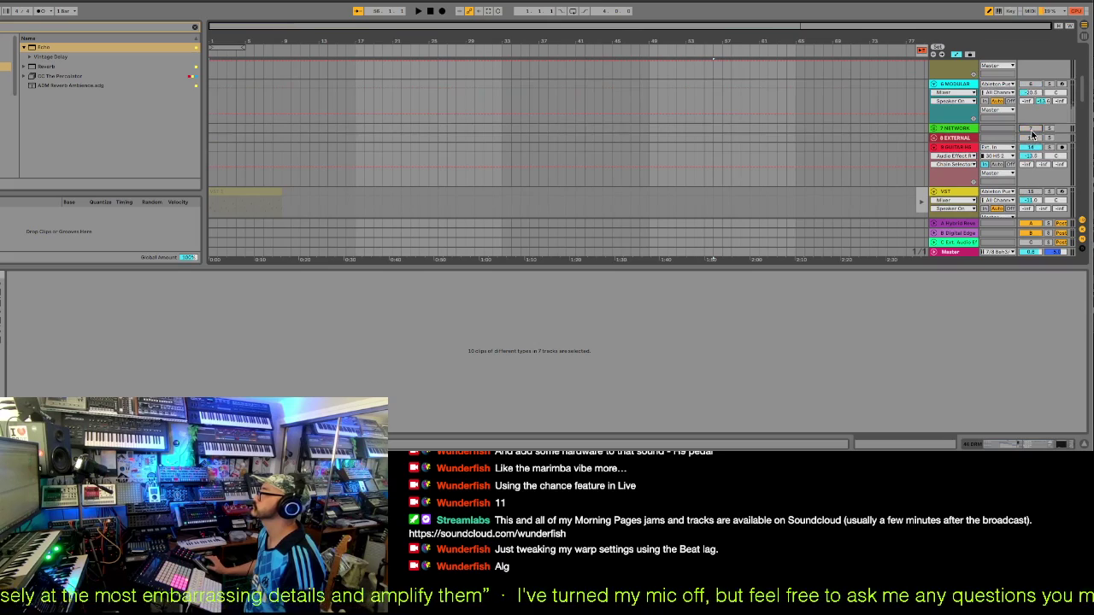
pyautogui.scroll(8, 1030, 154)
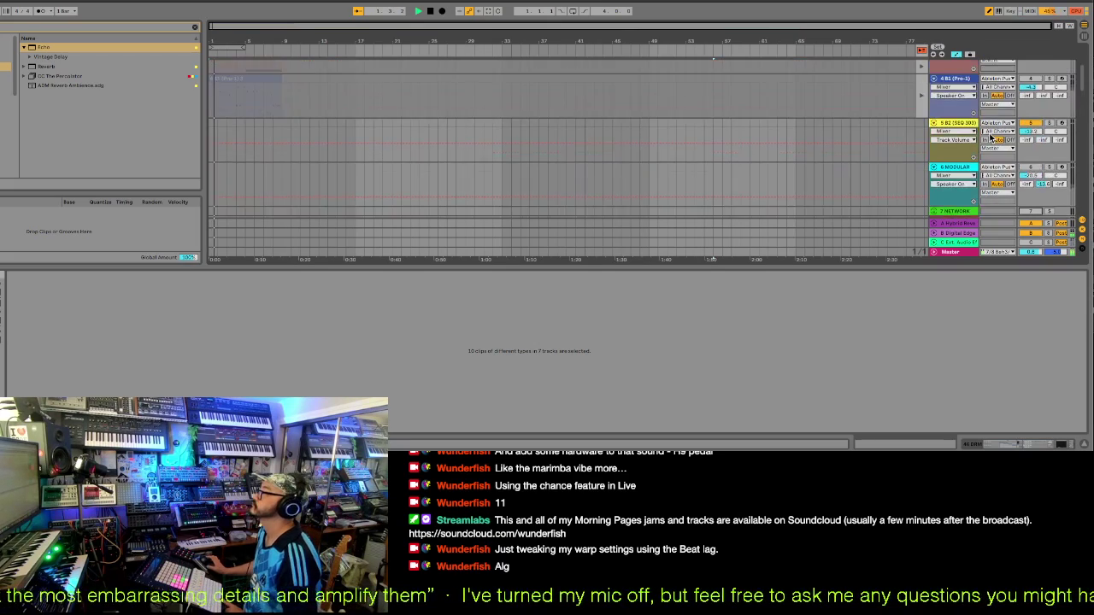
pyautogui.scroll(-5, 1027, 180)
pyautogui.scroll(-5, 1040, 94)
pyautogui.scroll(-5, 1041, 94)
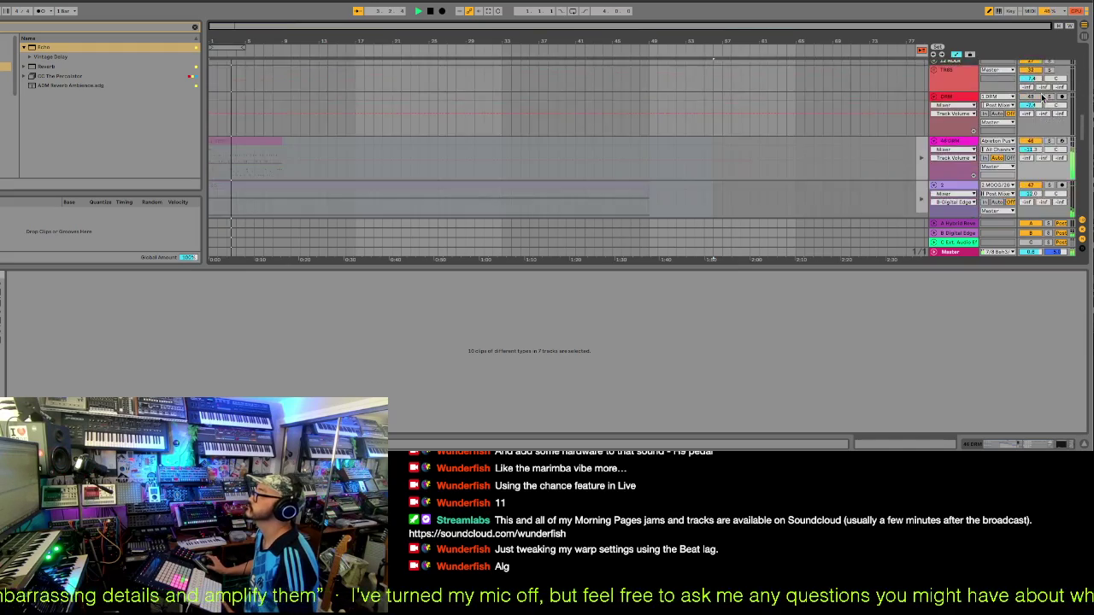
pyautogui.click(921, 51)
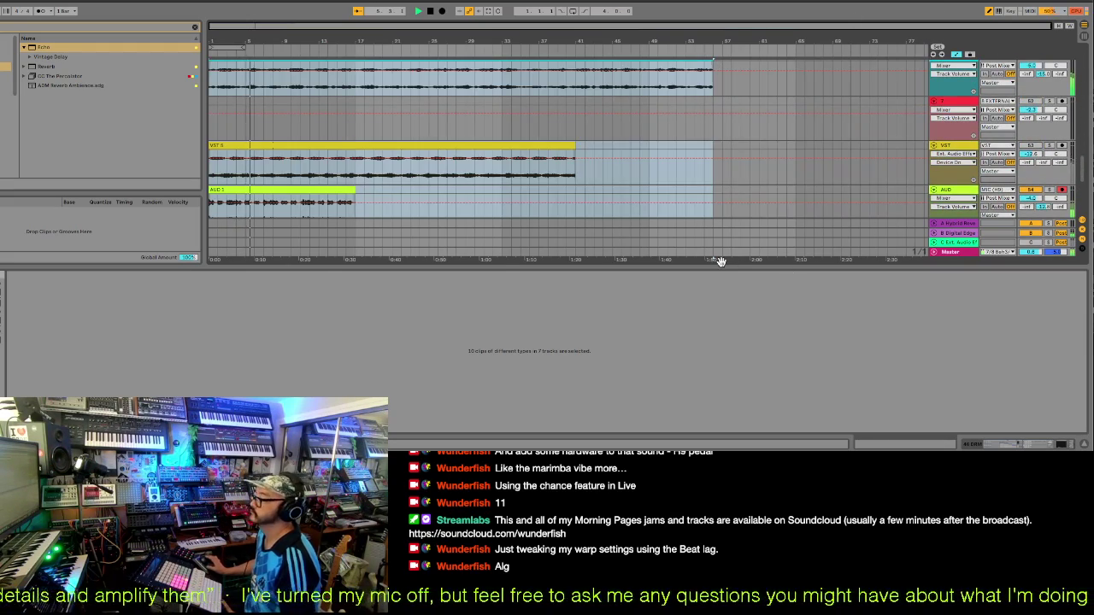
# - Enlarge the arrangement area vertically and bring the 46 DRM track and the recorded tracks below it into view
pyautogui.moveTo(719, 266); pyautogui.dragTo(735, 409)
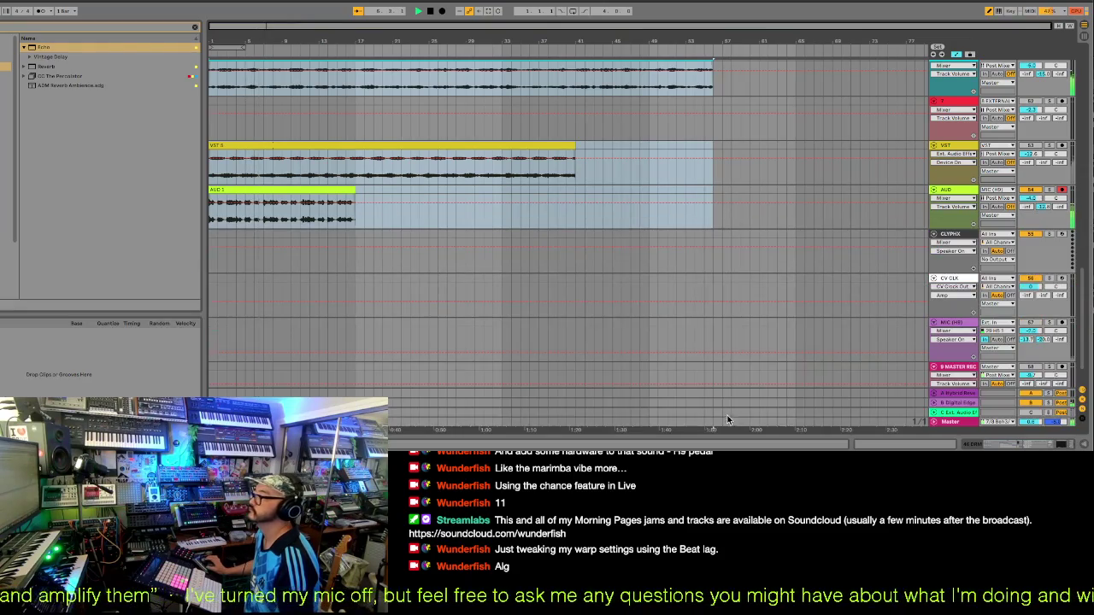
pyautogui.scroll(5, 324, 186)
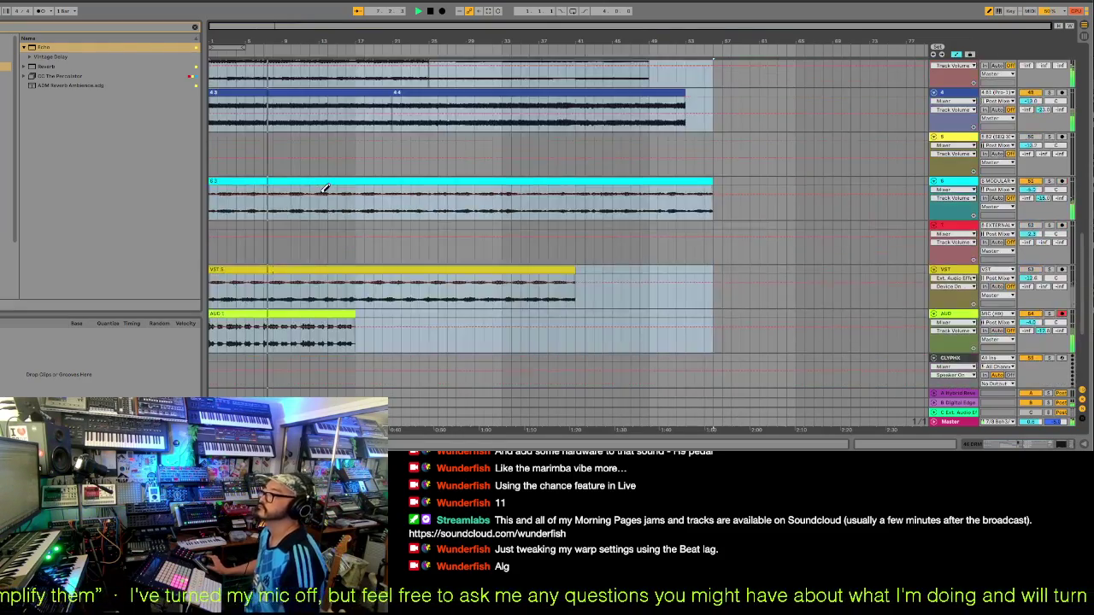
pyautogui.scroll(2, 324, 186)
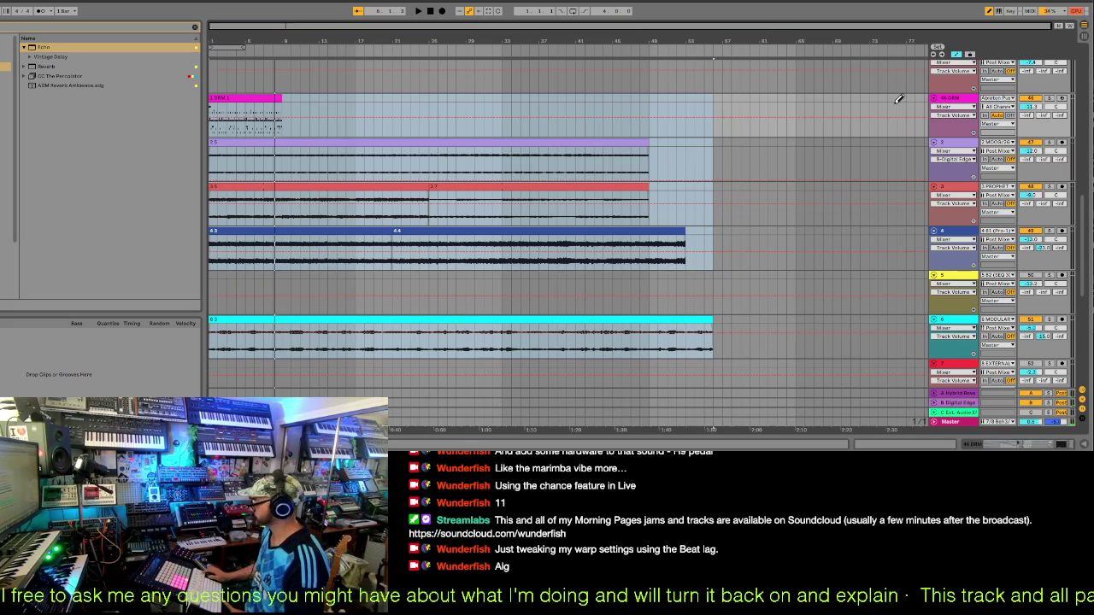
# - Solo the 46 DRM track and audition its clip briefly from the start
pyautogui.click(1050, 99)
pyautogui.press('space')
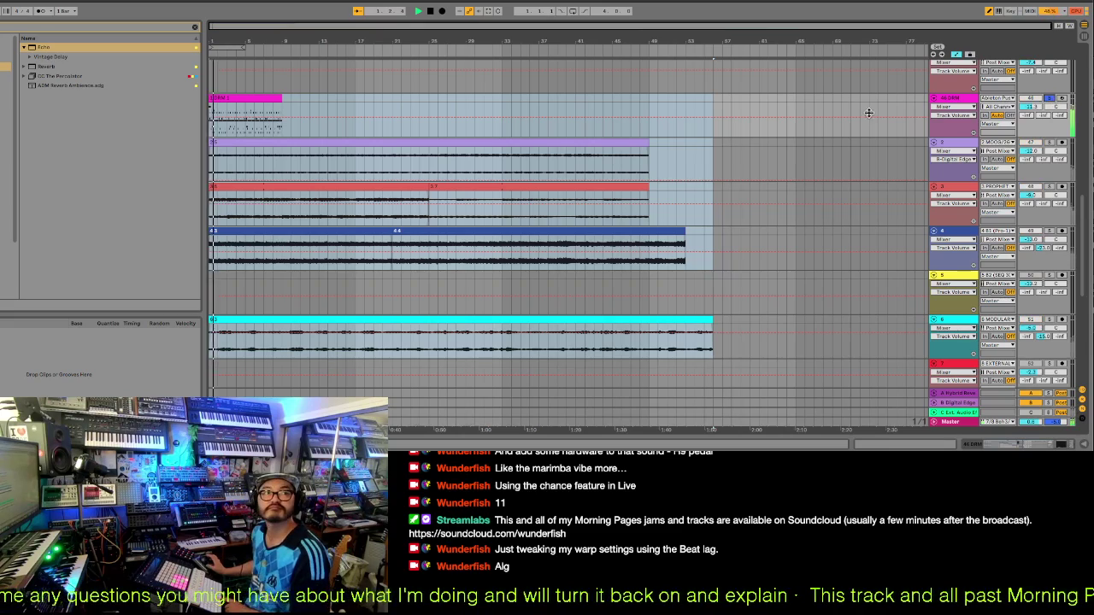
pyautogui.press('space')
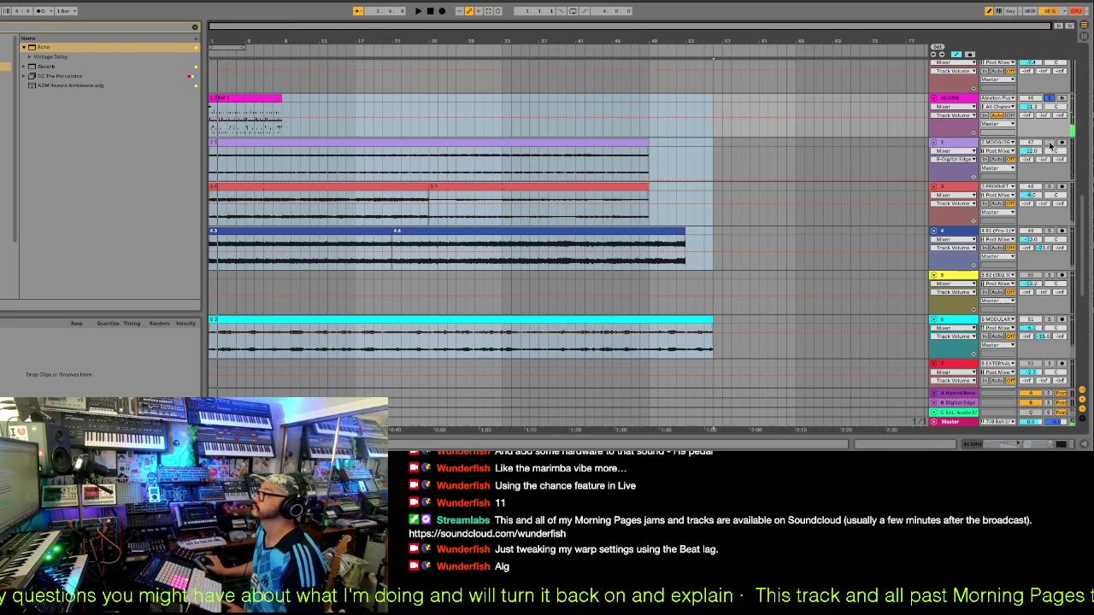
# - Solo track 2 and rename its clip as the Moog Arp part
pyautogui.hotkey('ctrl', 'a')
pyautogui.click(620, 141)
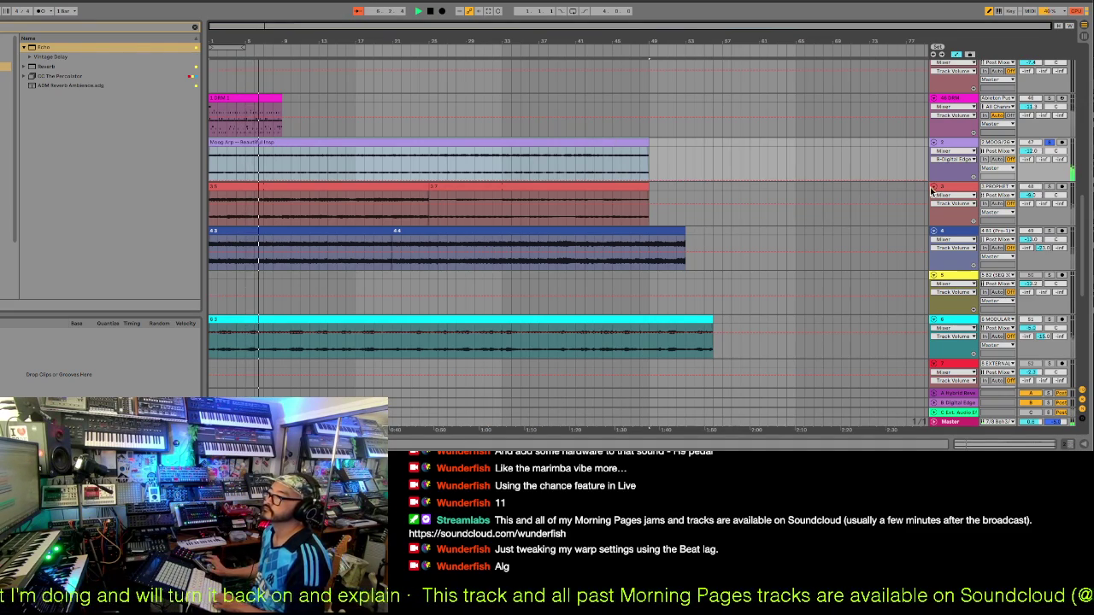
# - Solo track 3 and rename its first clip Prophet Pad 1
pyautogui.click(1047, 186)
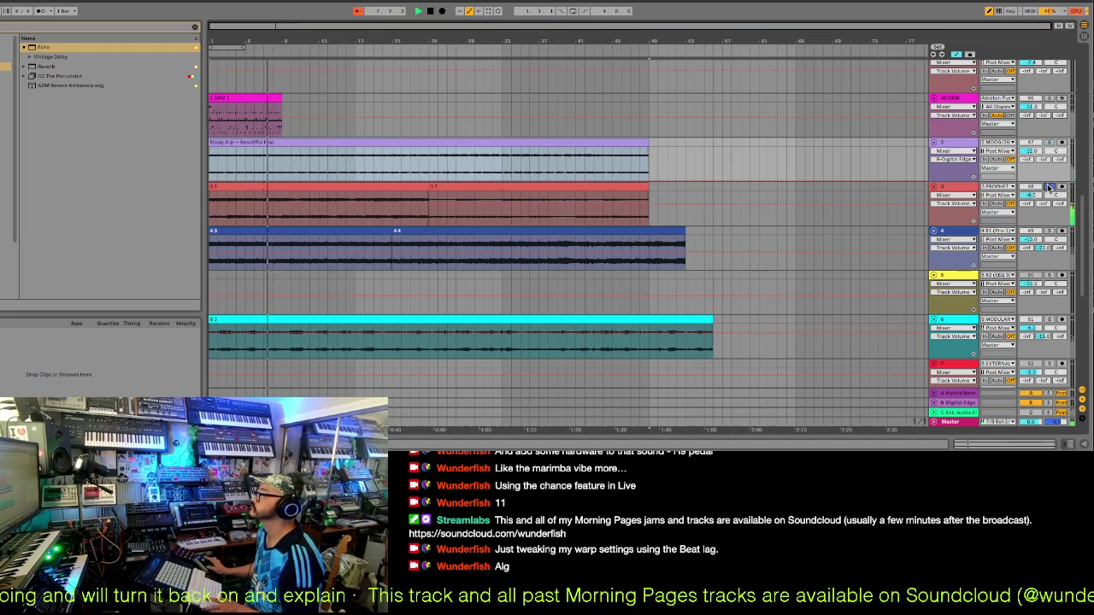
pyautogui.click(376, 186)
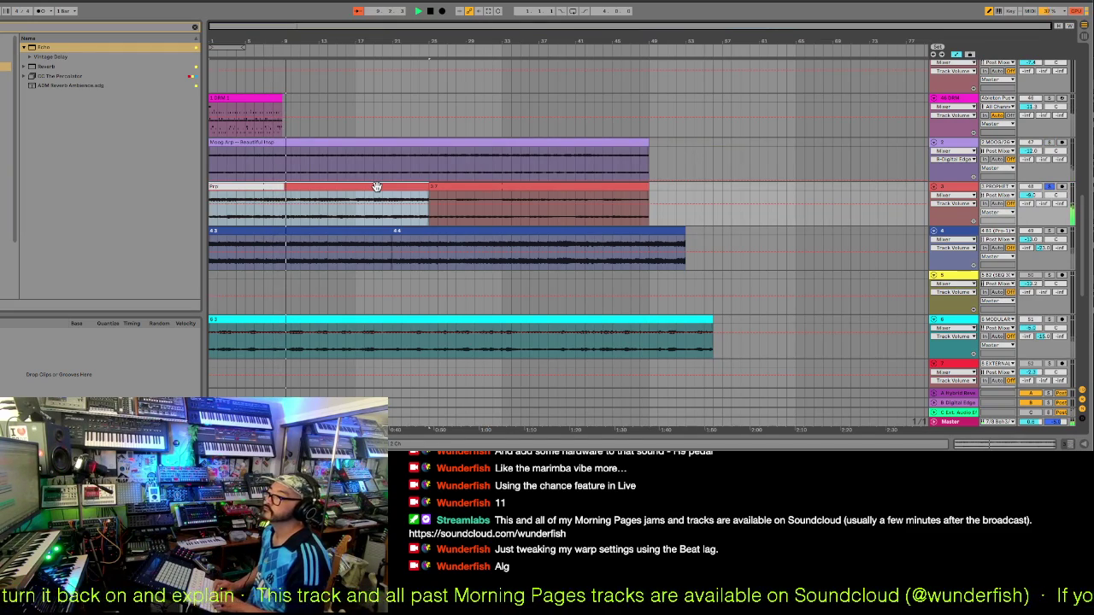
pyautogui.write('ph')
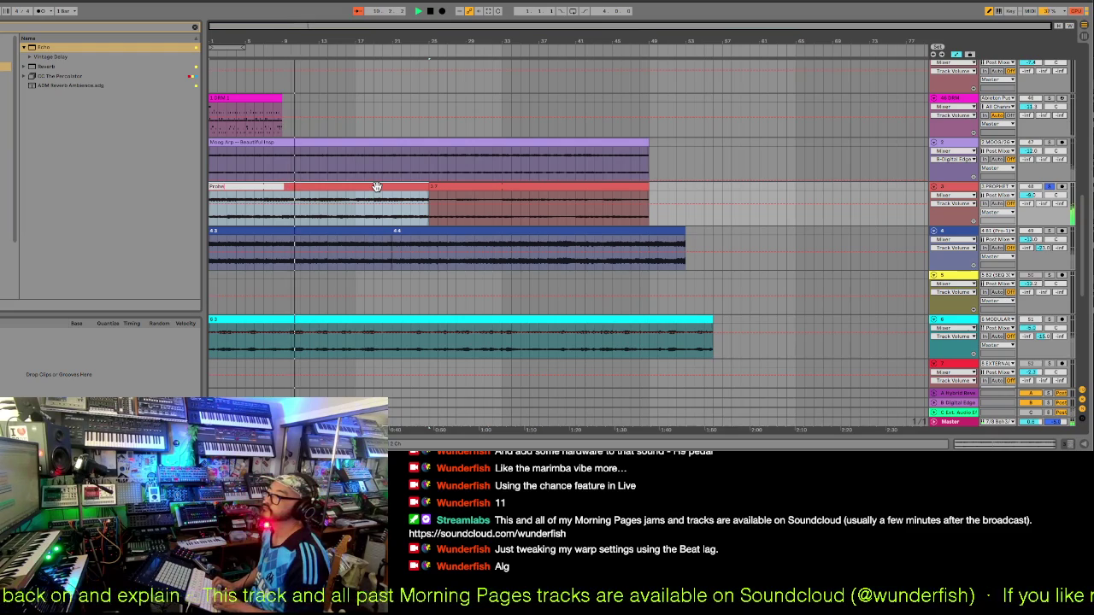
pyautogui.write('et Pad 1')
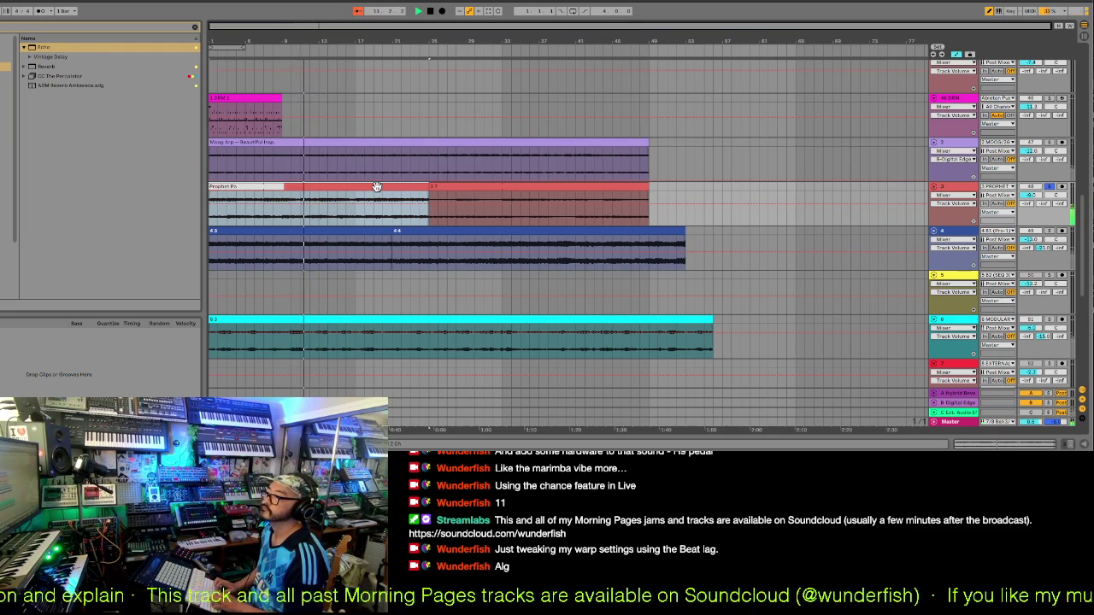
# - Rename the second clip on track 3 Prophet Pad 2
pyautogui.click(499, 187)
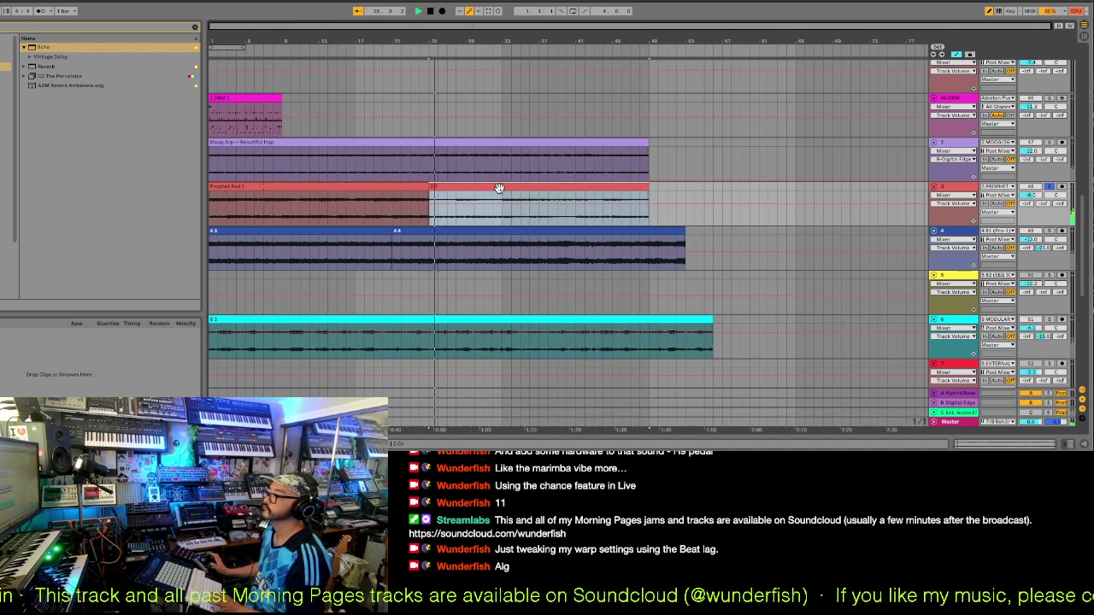
pyautogui.hotkey('ctrl', 'r')
pyautogui.write('Prophet Pad 2')
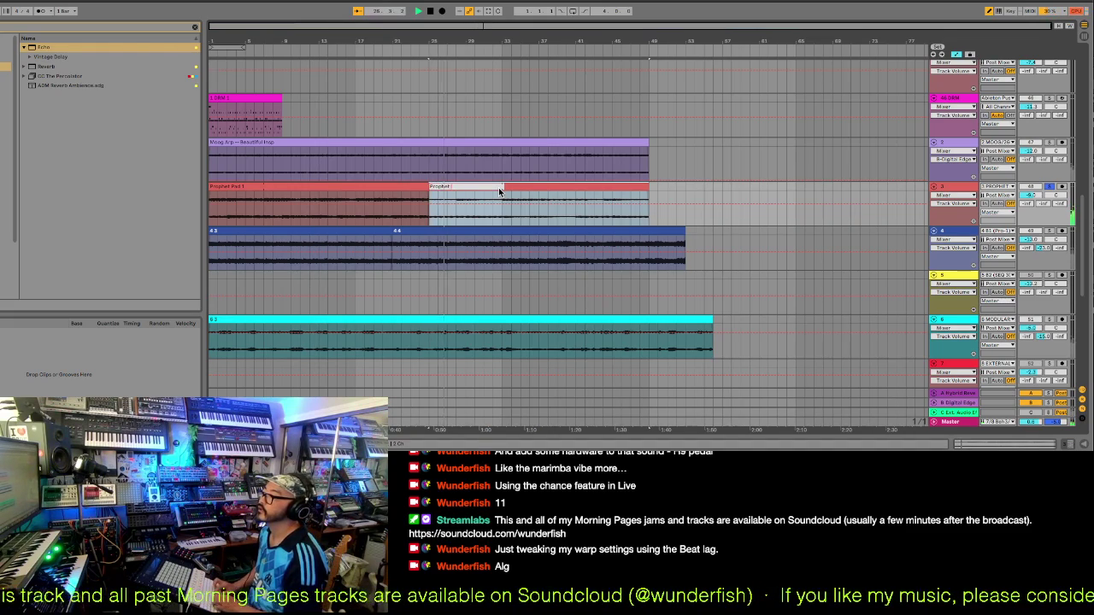
pyautogui.press('Return')
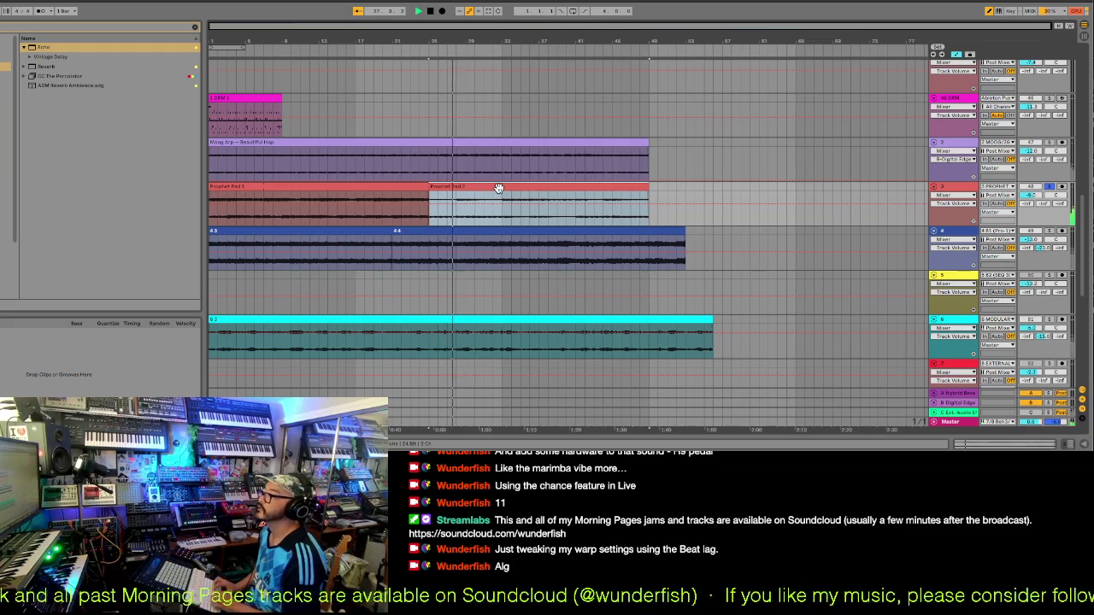
# - Colour the Prophet Pad 2 clip orange and the Prophet Pad 1 clip light orange
pyautogui.rightClick(499, 188)
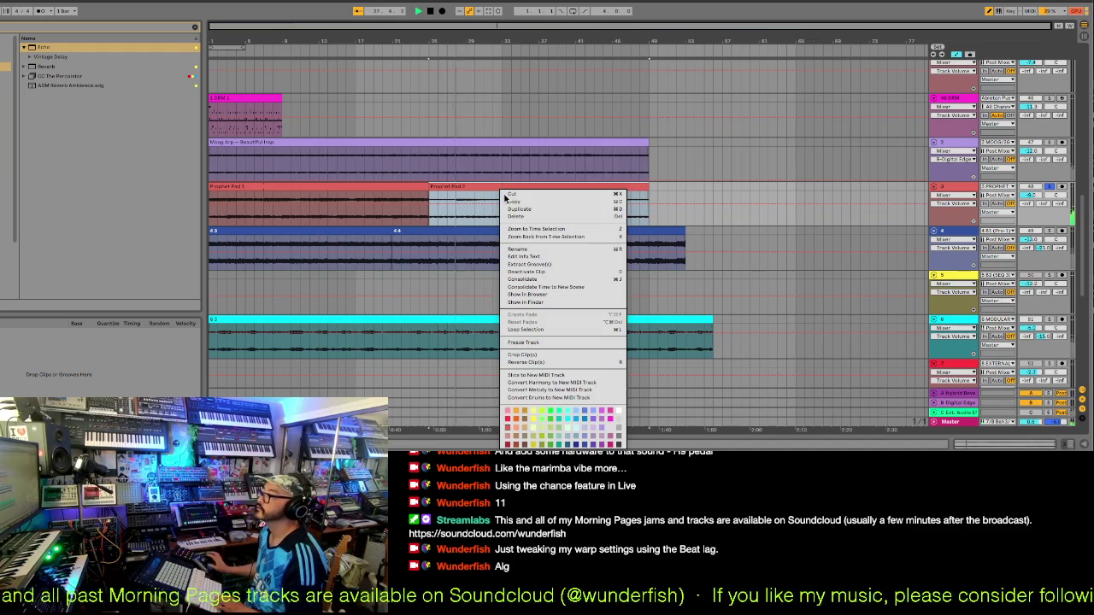
pyautogui.click(524, 420)
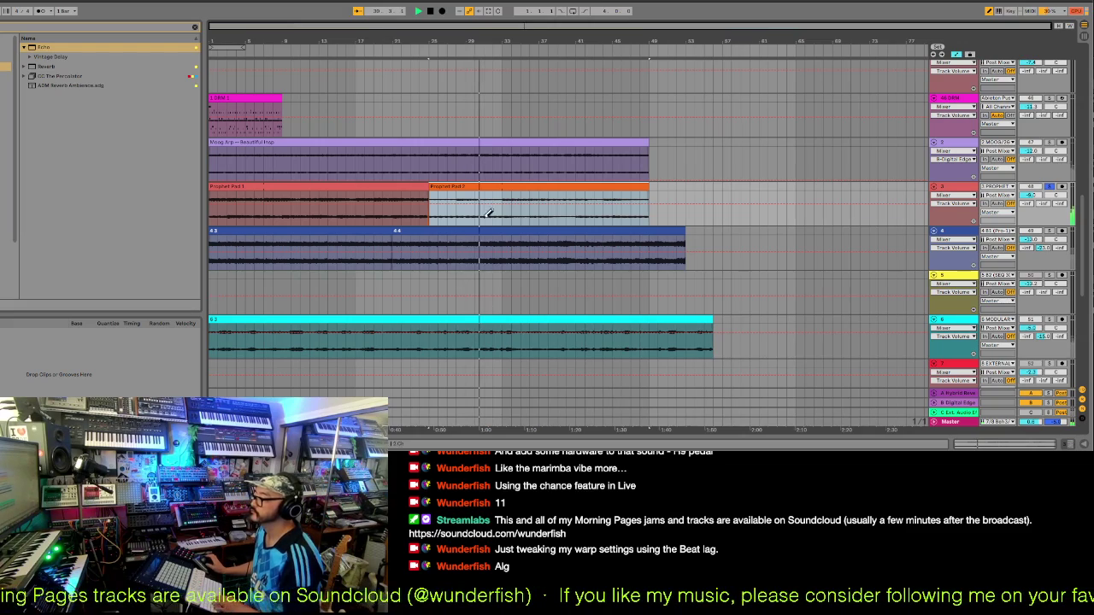
pyautogui.rightClick(399, 188)
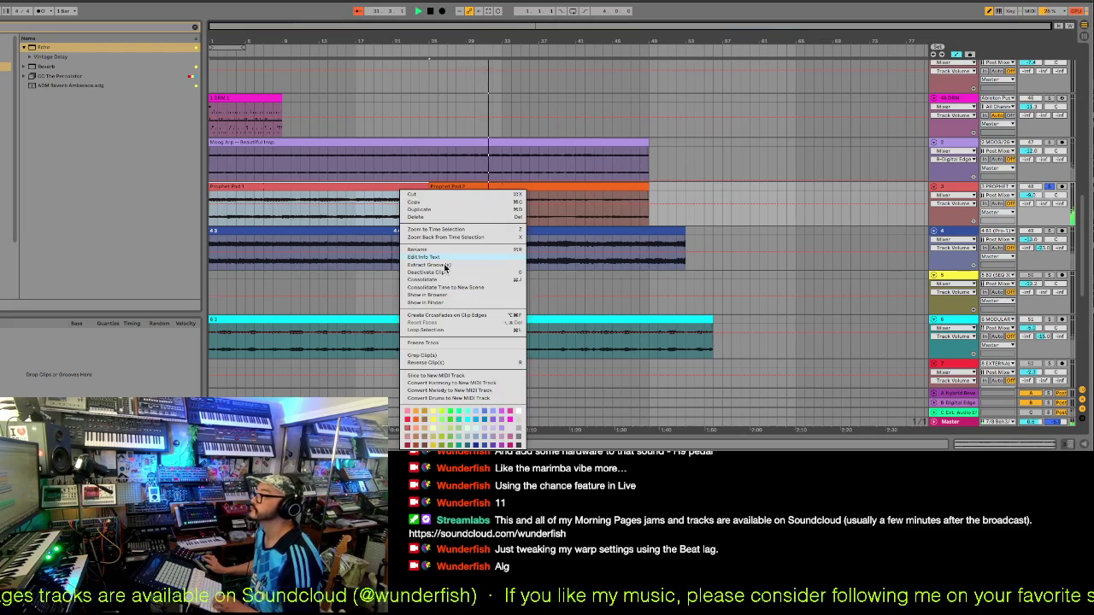
pyautogui.click(416, 433)
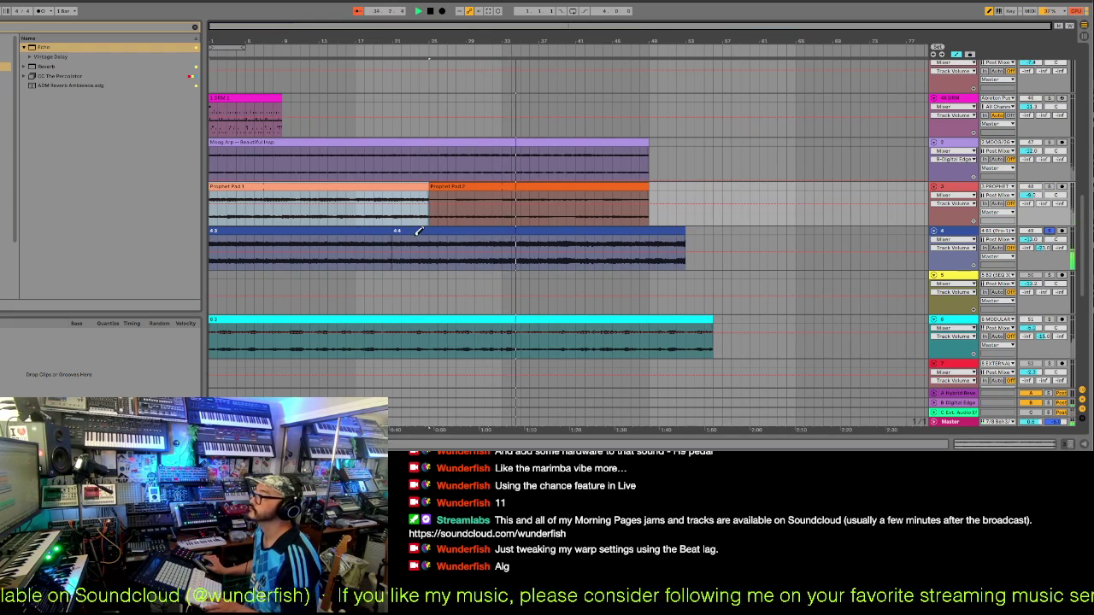
# - Play track 4 soloed from the start, select its B-Digital Edge send, and rename its first clip Pro1 Bass 1
pyautogui.click(345, 230)
pyautogui.press('space')
pyautogui.press('space')
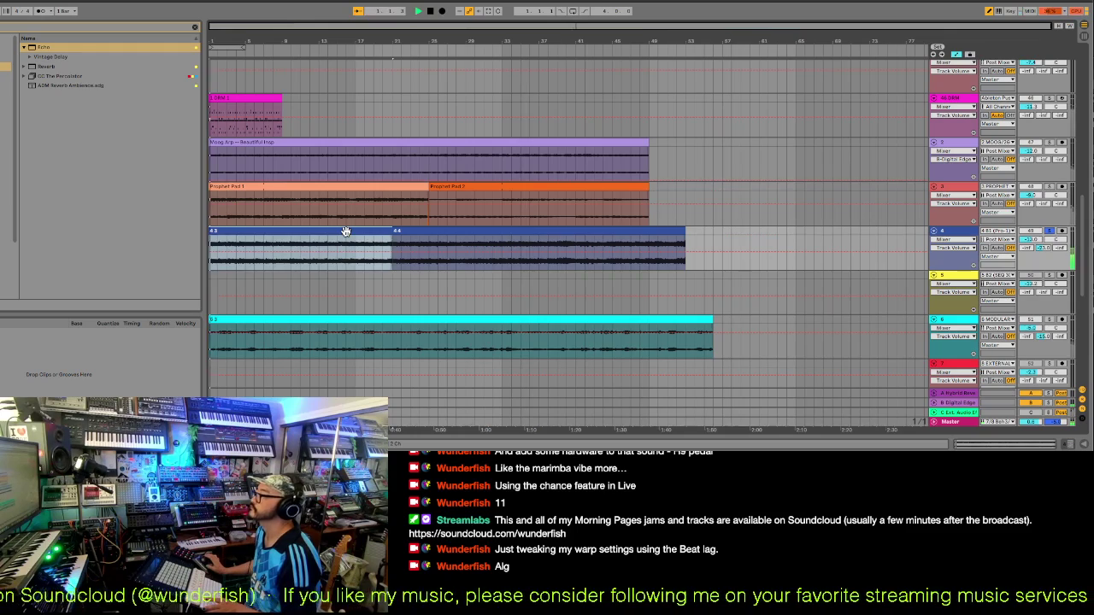
pyautogui.click(1041, 248)
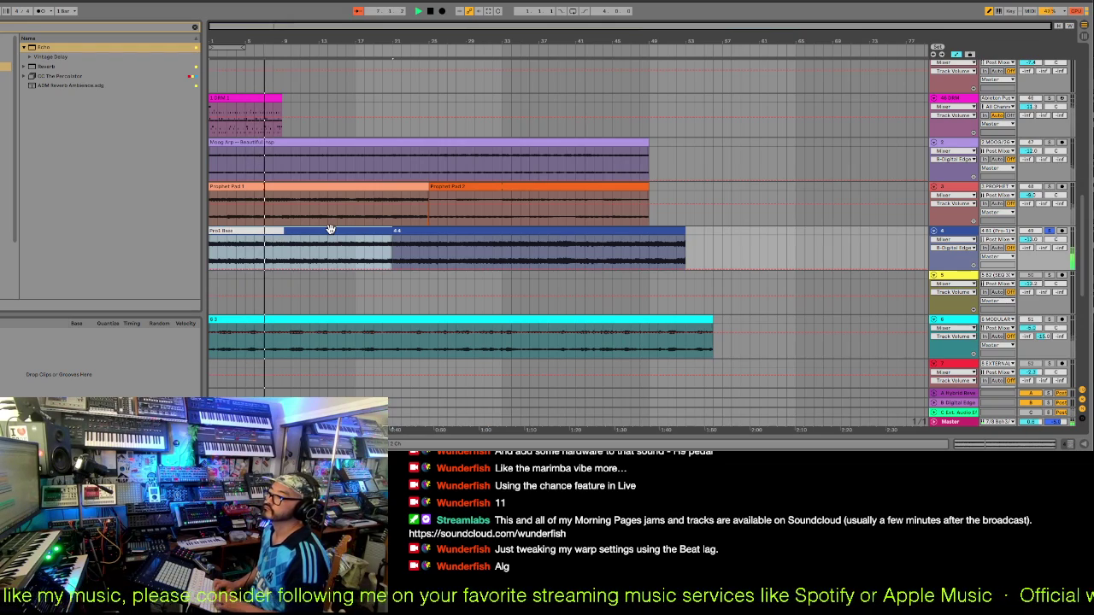
# - Rename the second clip on track 4 Pro1 Bass 2 and colour it pale green
pyautogui.click(395, 229)
pyautogui.hotkey('ctrl', 'e')
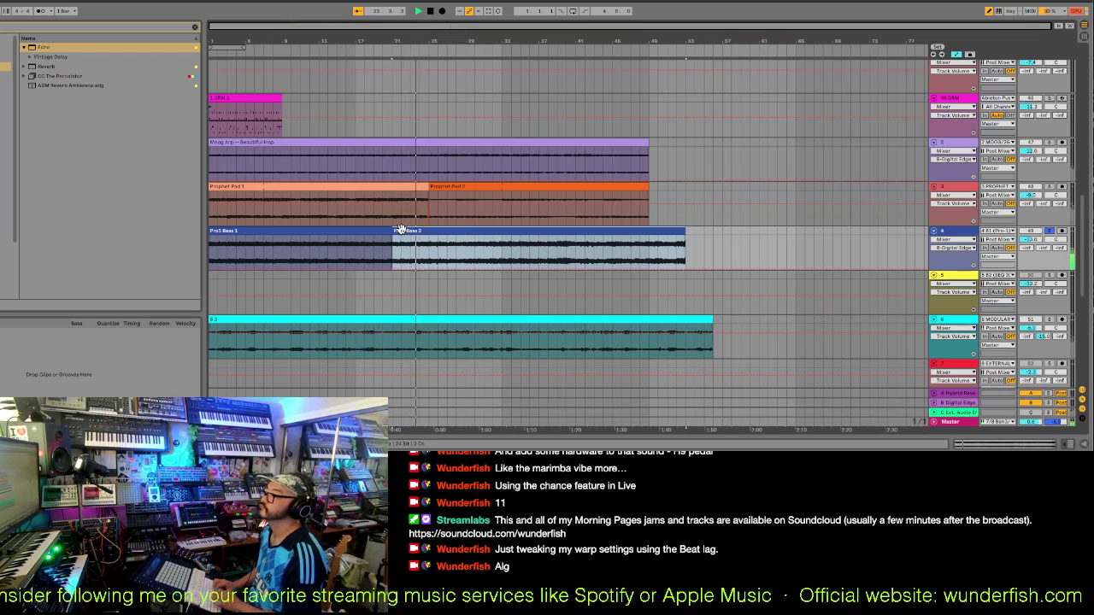
pyautogui.rightClick(410, 234)
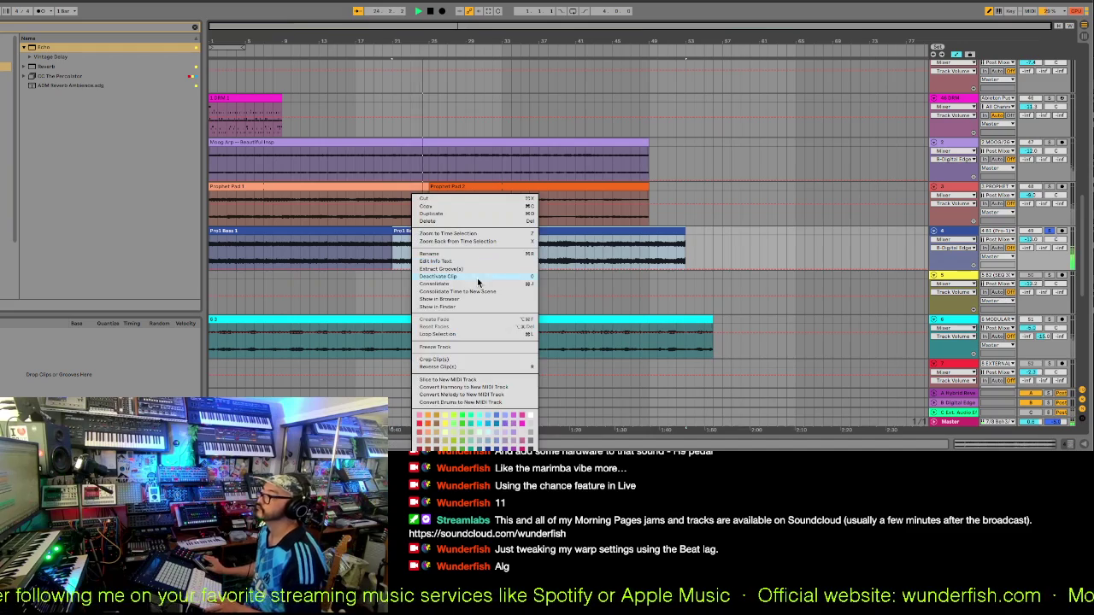
pyautogui.click(492, 425)
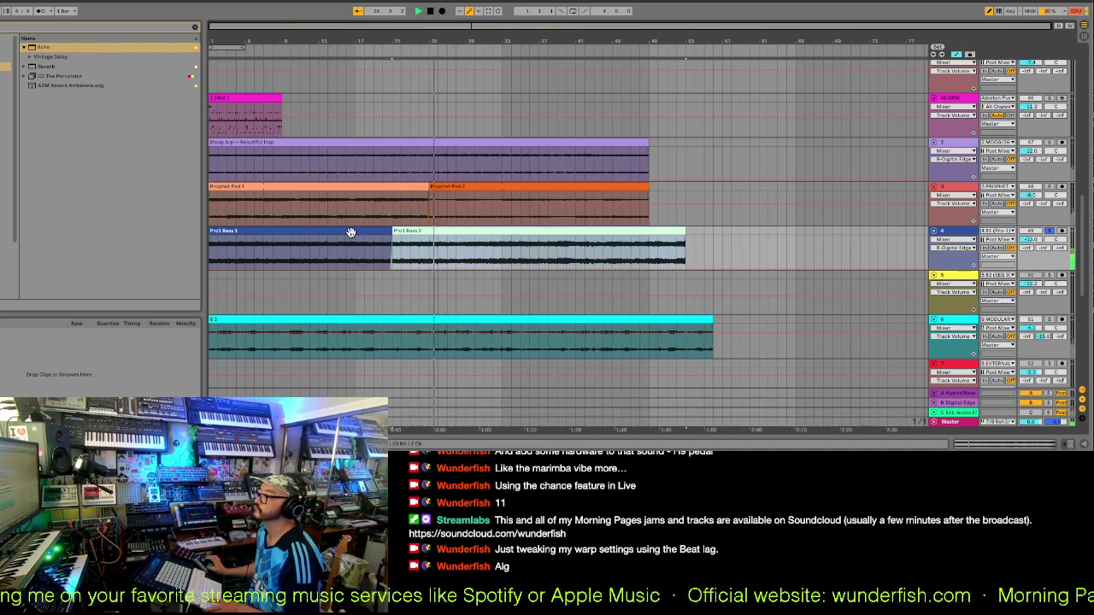
# - Move the Pro1 Bass 1 clip out to about bar 54 and Pro1 Bass 2 to the start of track 4
pyautogui.moveTo(350, 232); pyautogui.dragTo(839, 258)
pyautogui.moveTo(622, 245); pyautogui.dragTo(470, 242)
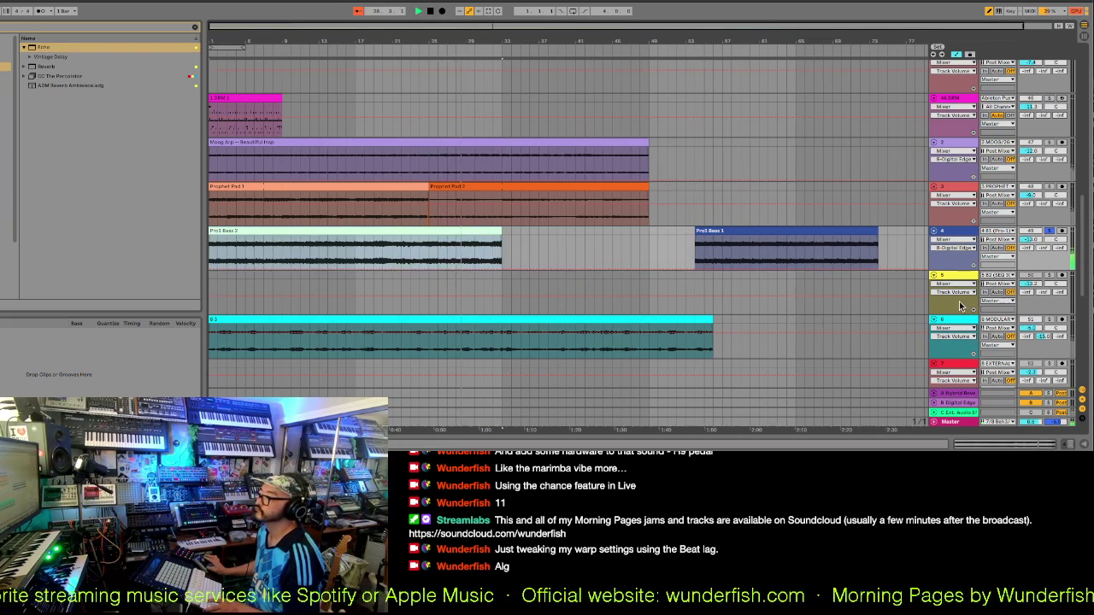
# - Solo track 6 and rename its clip Modular Drone
pyautogui.click(1049, 320)
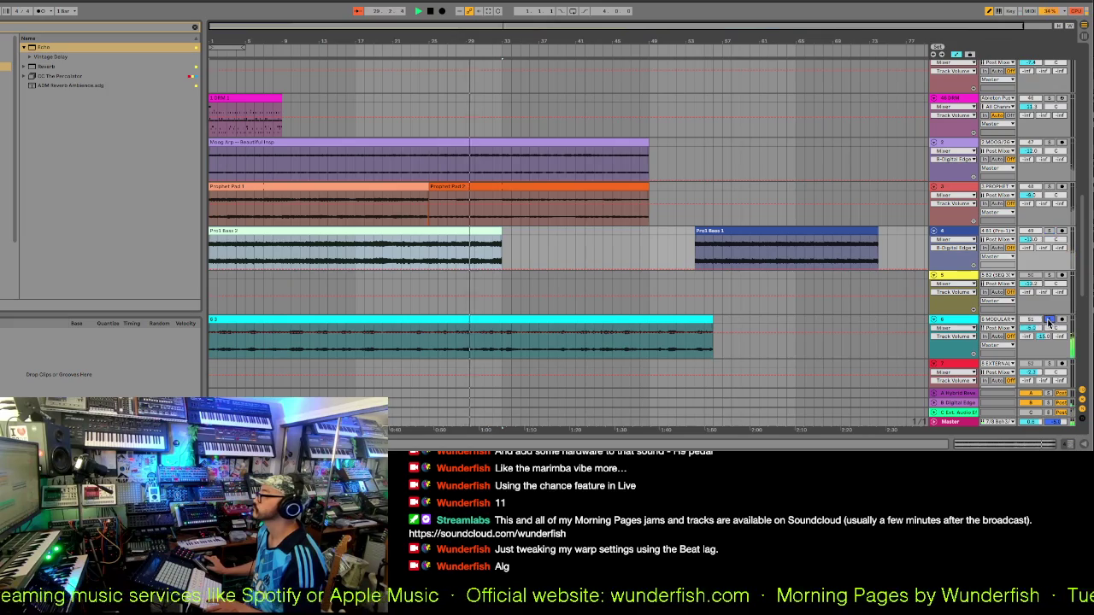
pyautogui.click(970, 322)
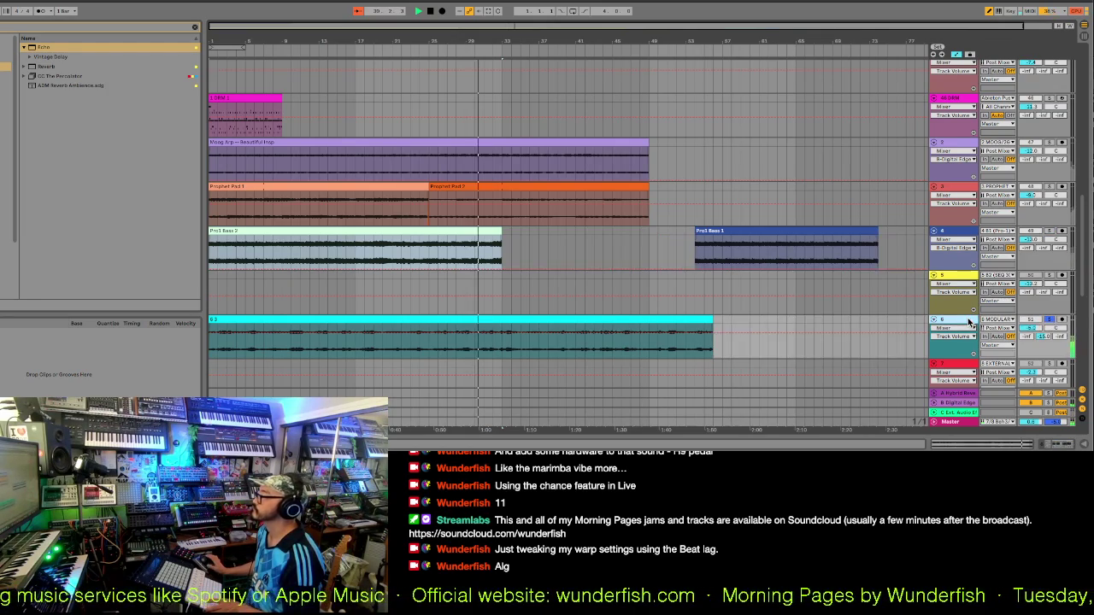
pyautogui.doubleClick(970, 322)
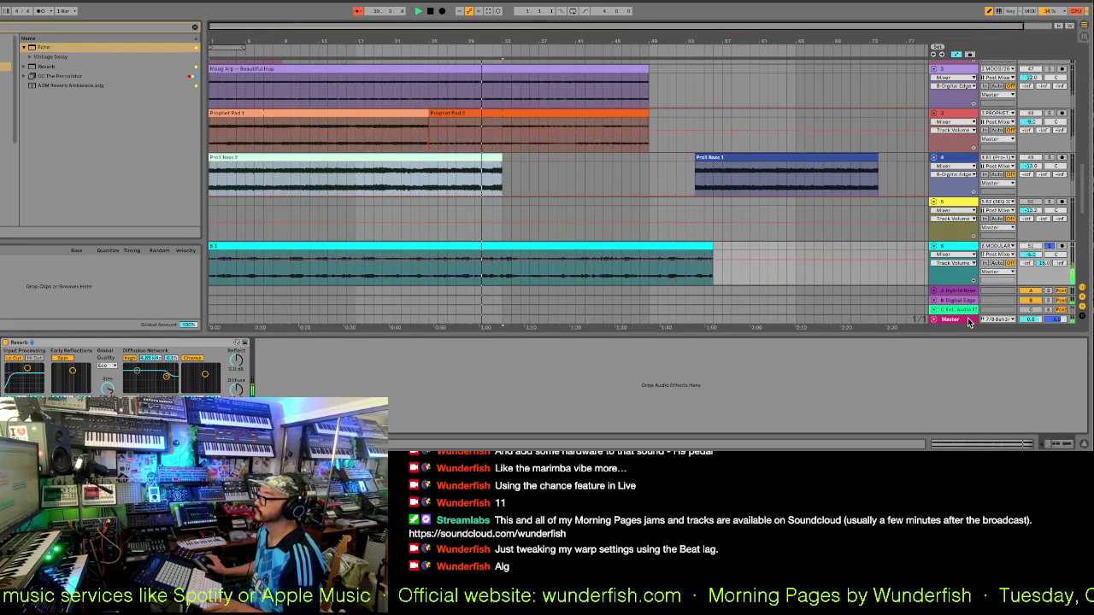
pyautogui.click(676, 245)
pyautogui.write('Modular Drone')
pyautogui.press('Return')
# - Solo the VST track and rename its clip Dreamy Marimba (VST - Boards of Canada ish)
pyautogui.scroll(-3, 679, 243)
pyautogui.scroll(-3, 680, 241)
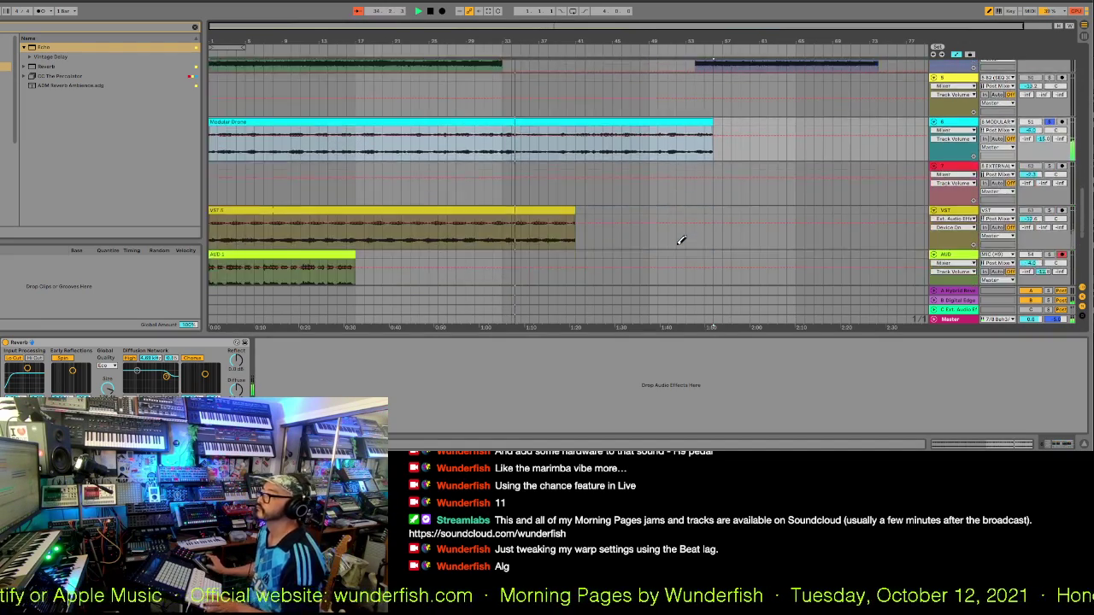
pyautogui.click(496, 181)
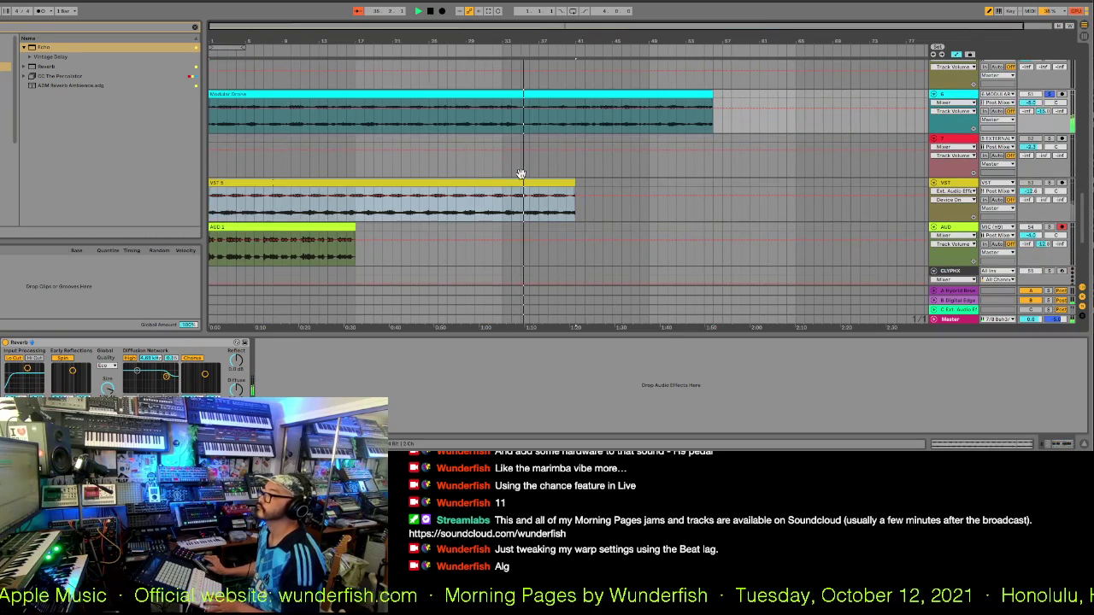
pyautogui.click(1049, 184)
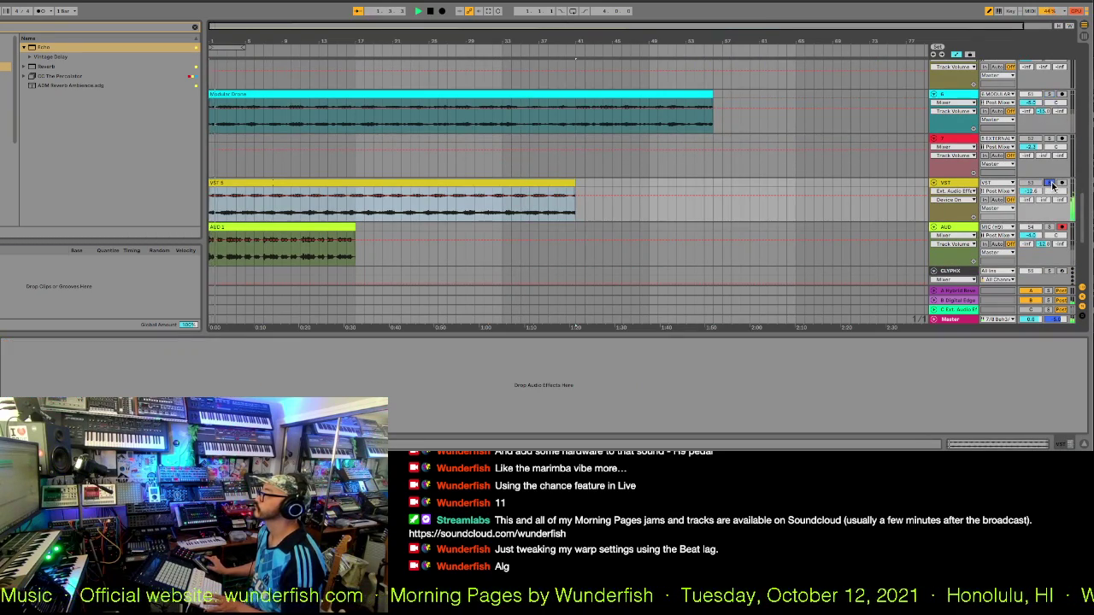
pyautogui.click(453, 185)
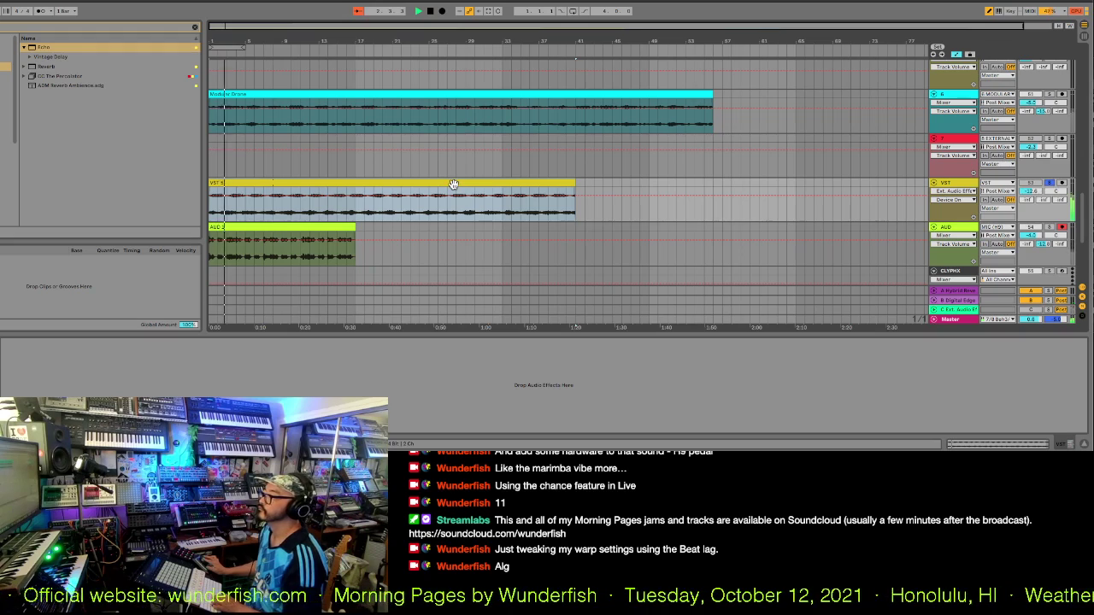
pyautogui.hotkey('ctrl', 'r')
pyautogui.write('Dreamy Marimba')
pyautogui.write(' (VST')
pyautogui.write(')Boards of Ca')
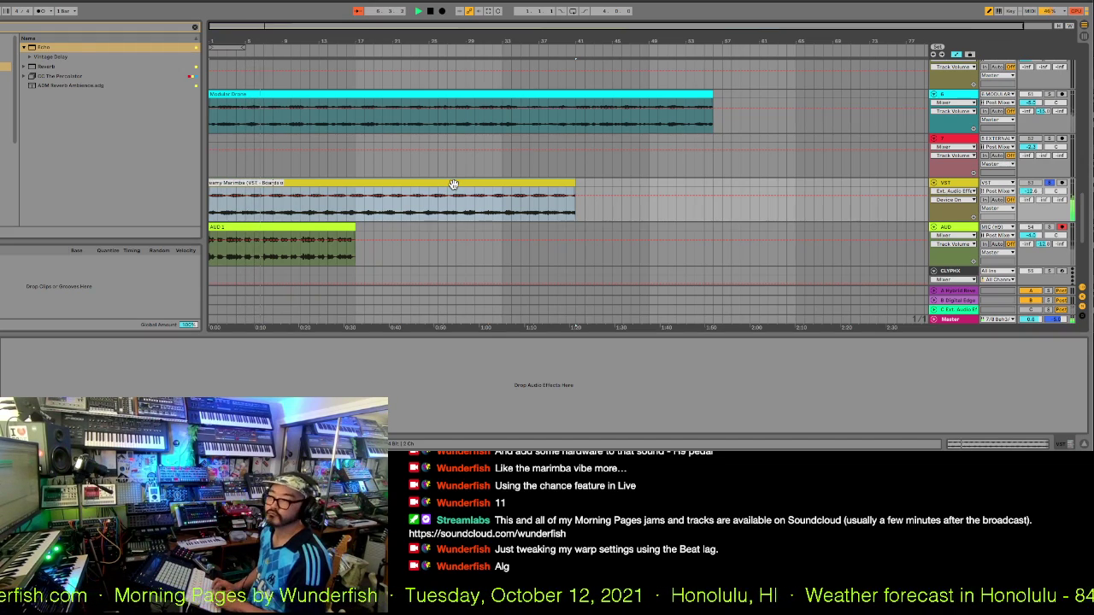
pyautogui.write('nada')
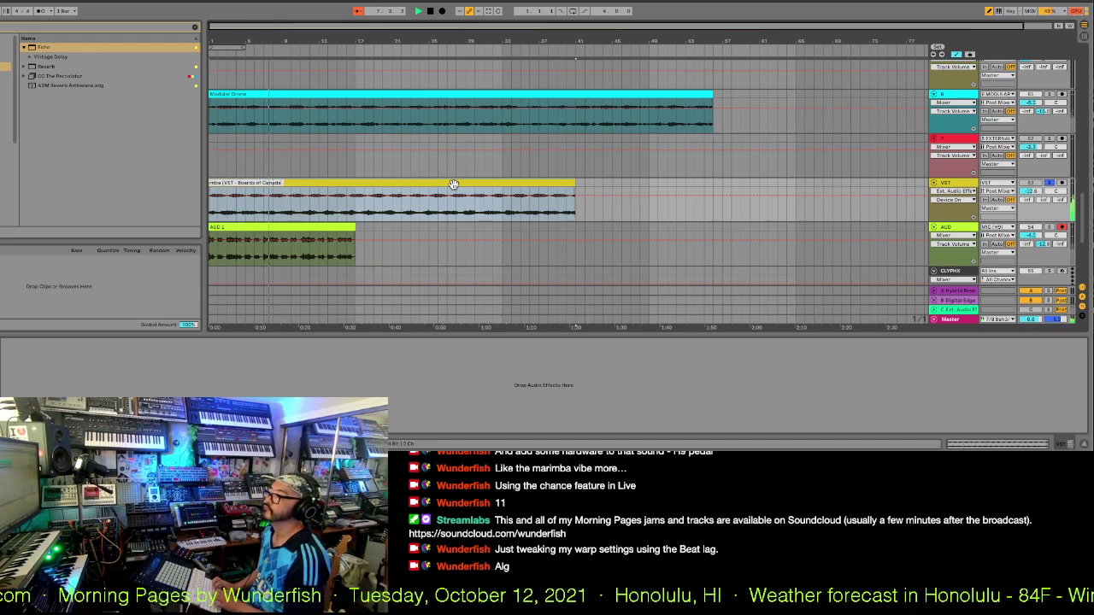
pyautogui.write(' ish)')
pyautogui.press('Return')
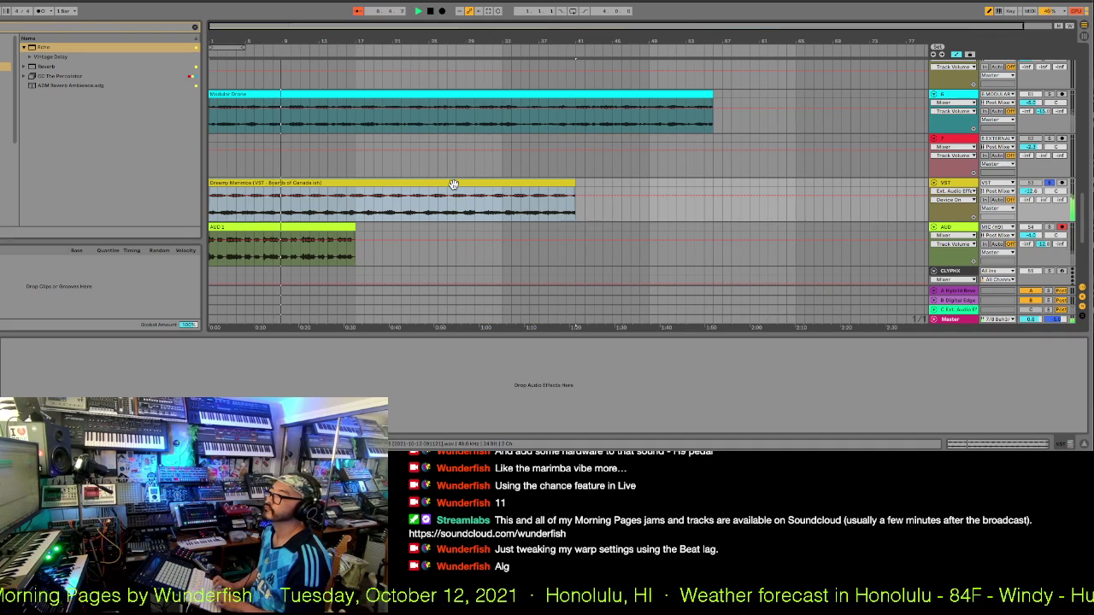
# - Solo the AUD track and rename its clip Breakfast Cereals by Wunderfish
pyautogui.click(1051, 227)
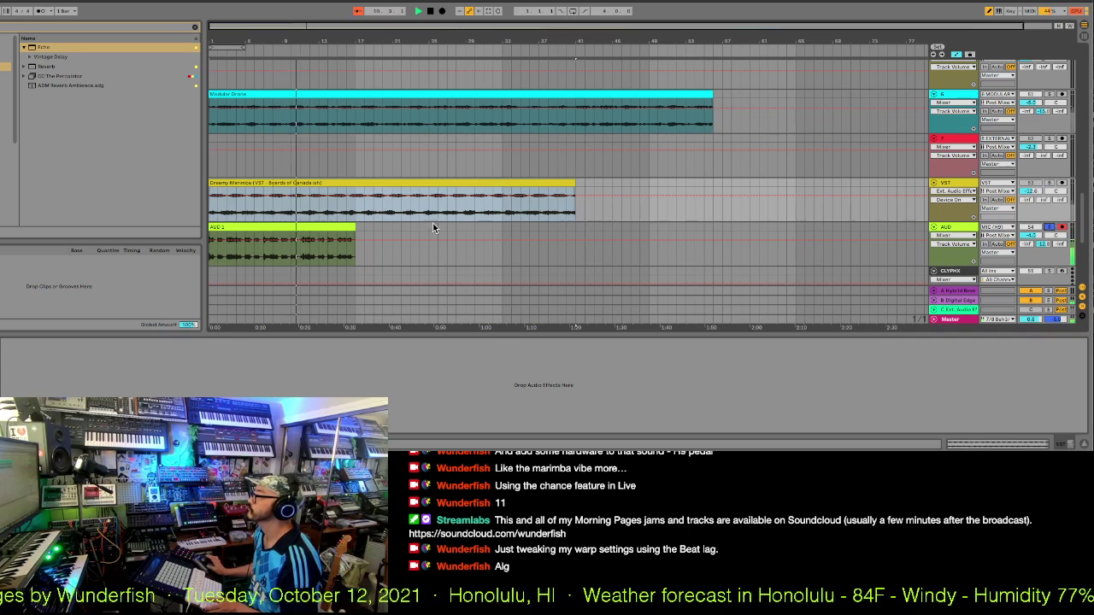
pyautogui.click(329, 226)
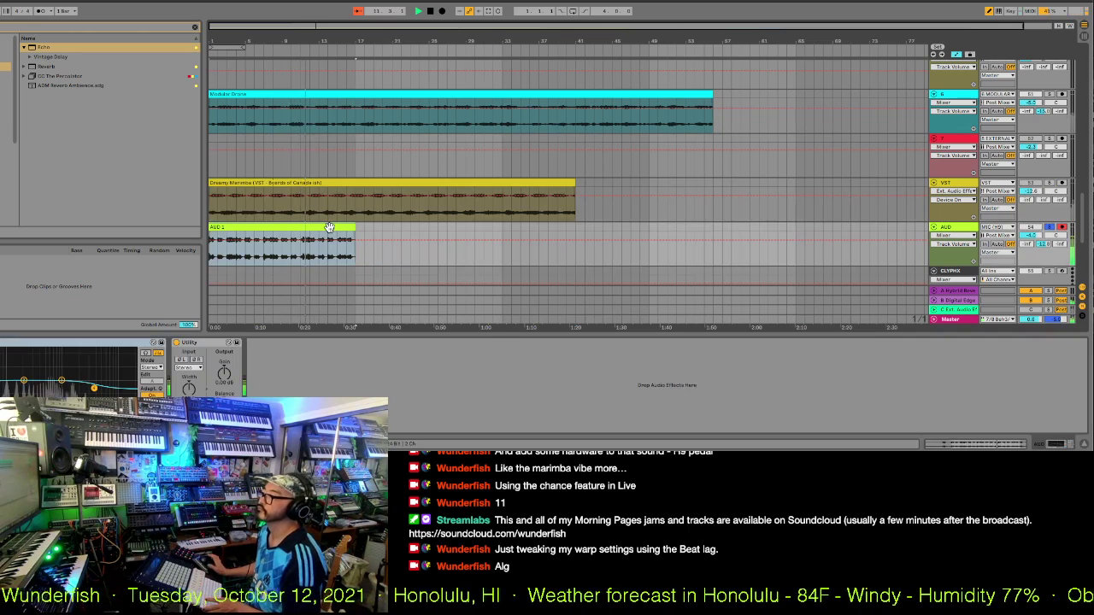
pyautogui.write('Breakfast')
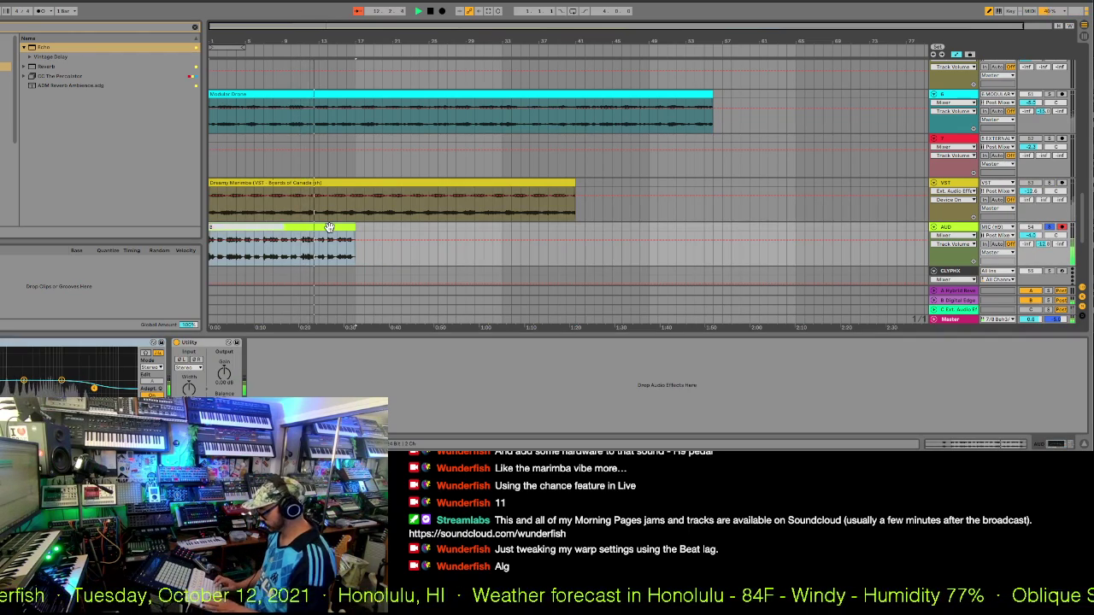
pyautogui.write(' Cer')
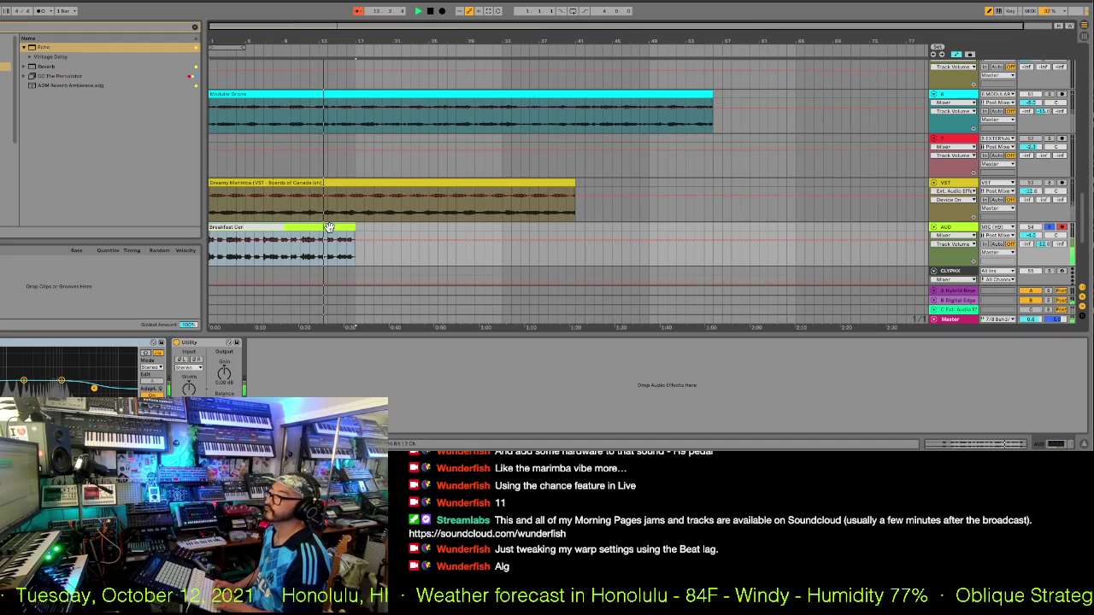
pyautogui.write('eals')
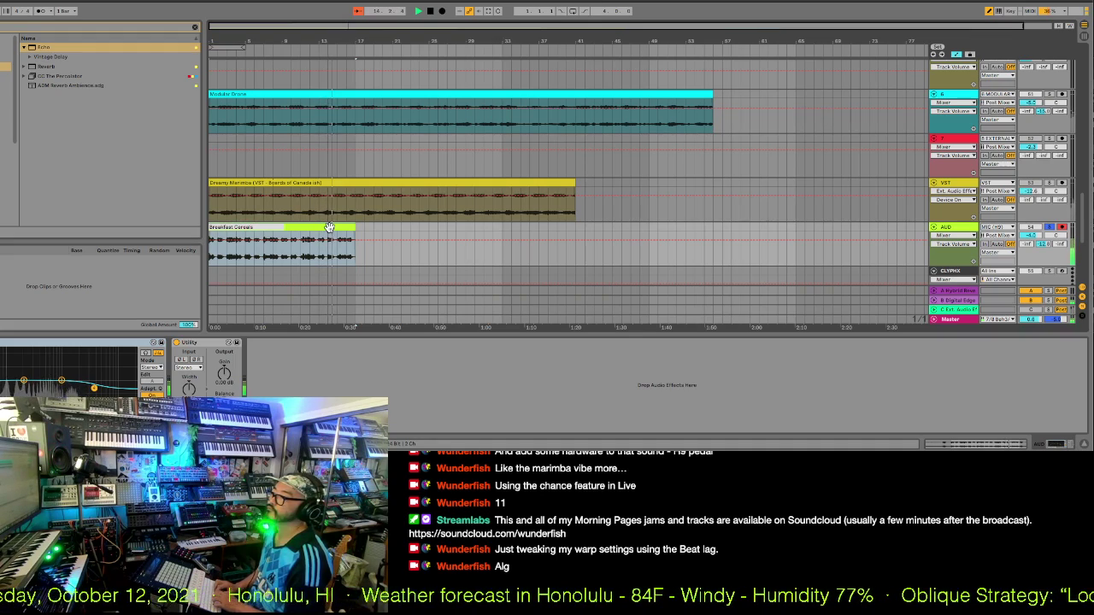
pyautogui.write(' by Wunderfish')
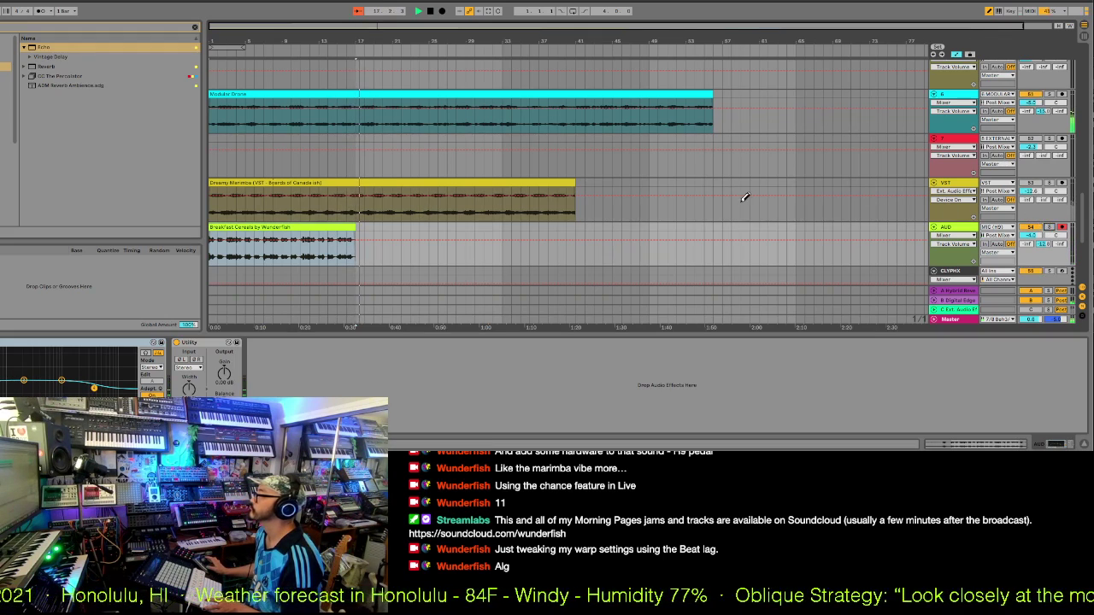
# - Duplicate the magenta drum clip directly after the original on its track
pyautogui.scroll(10, 740, 257)
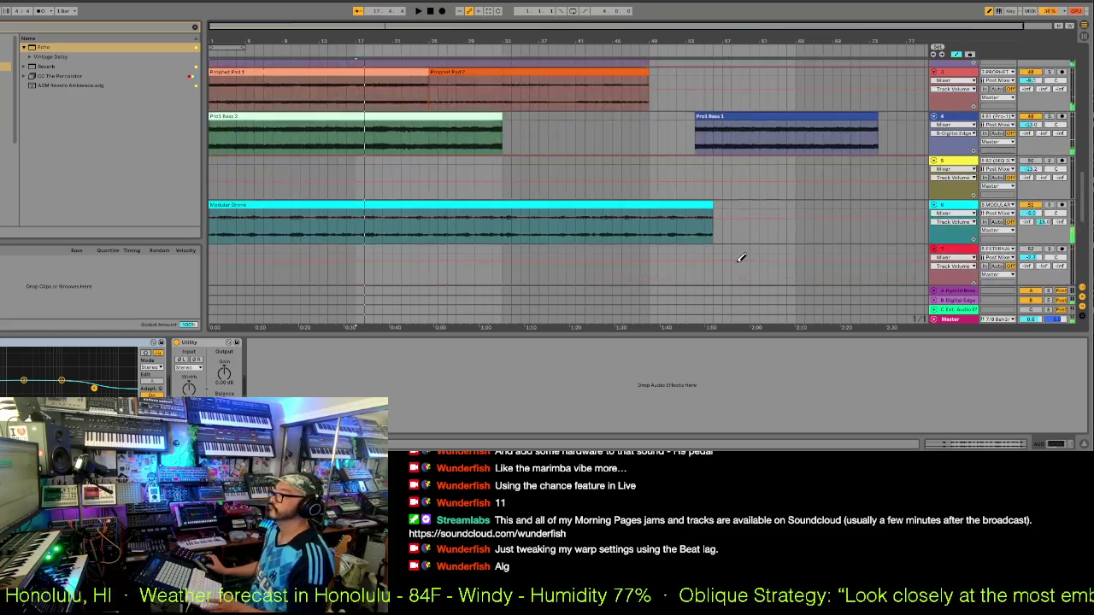
pyautogui.click(249, 219)
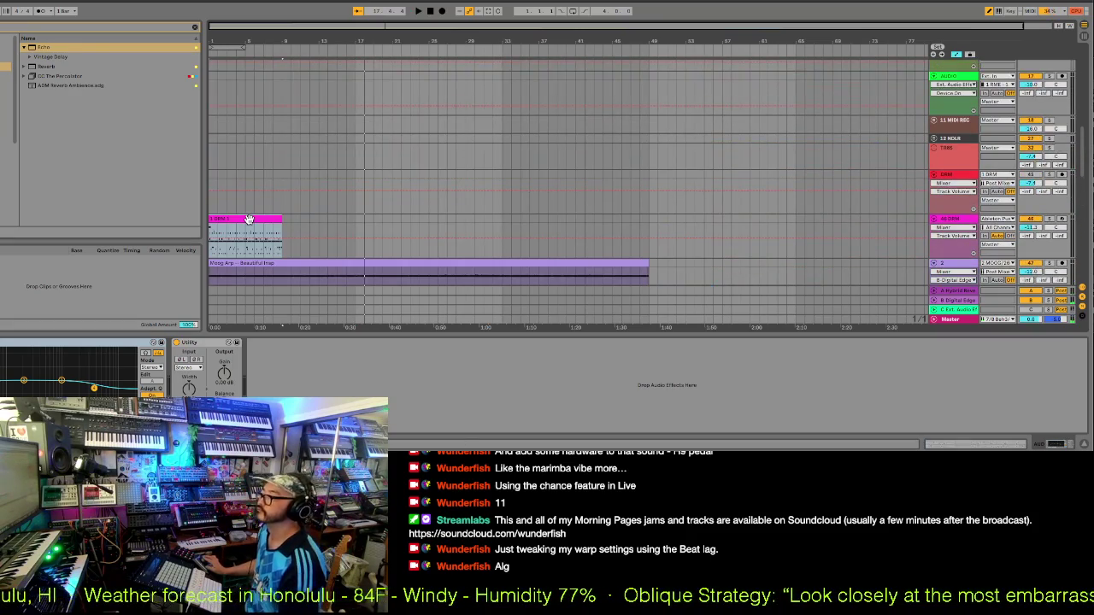
pyautogui.hotkey('ctrl', 'd')
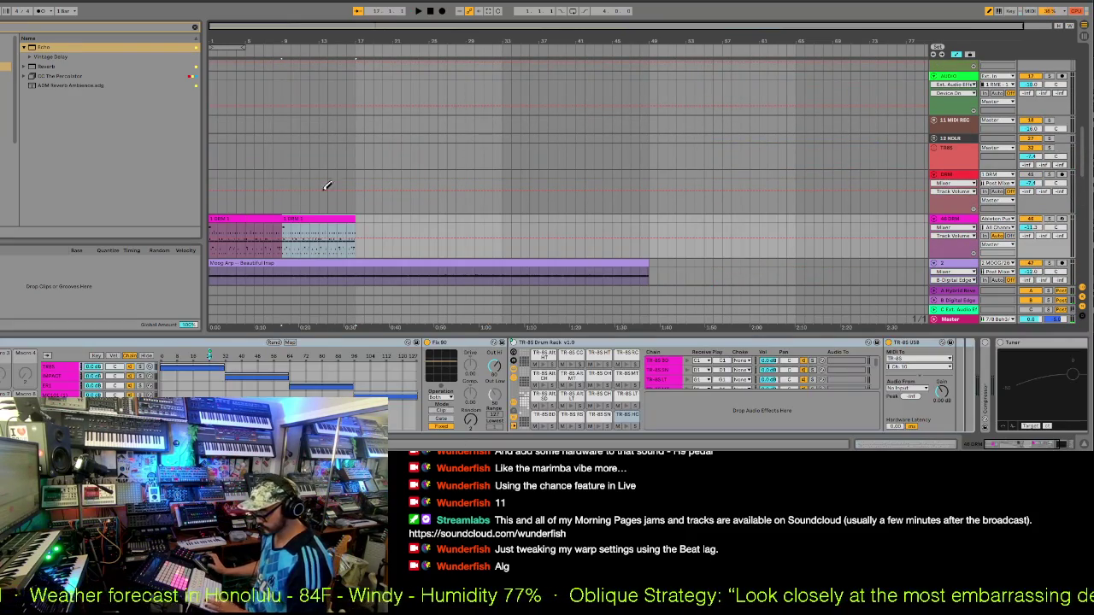
# - Enlarge the arrangement area, then move the Modular Drone clip to track 5 and the Dreamy Marimba clip to track 6
pyautogui.scroll(-6, 359, 177)
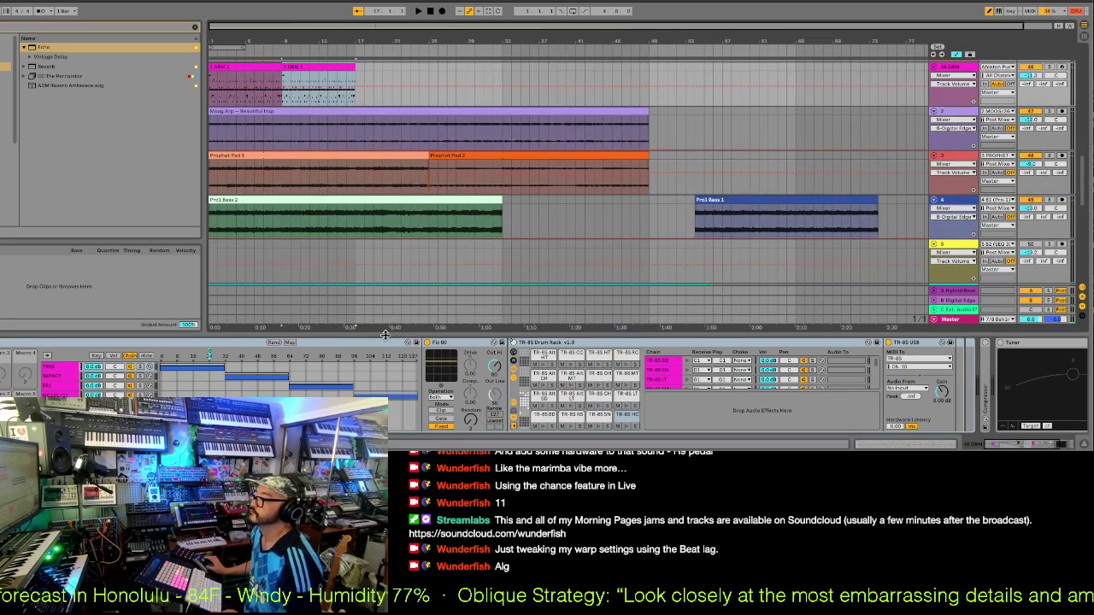
pyautogui.moveTo(384, 336); pyautogui.dragTo(659, 429)
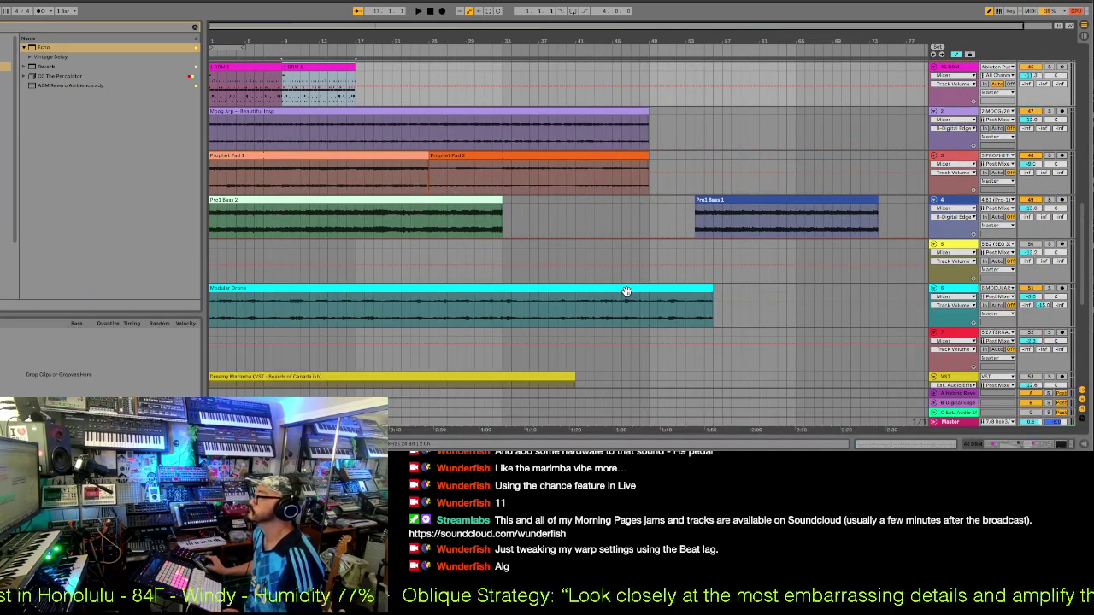
pyautogui.moveTo(626, 288); pyautogui.dragTo(626, 277)
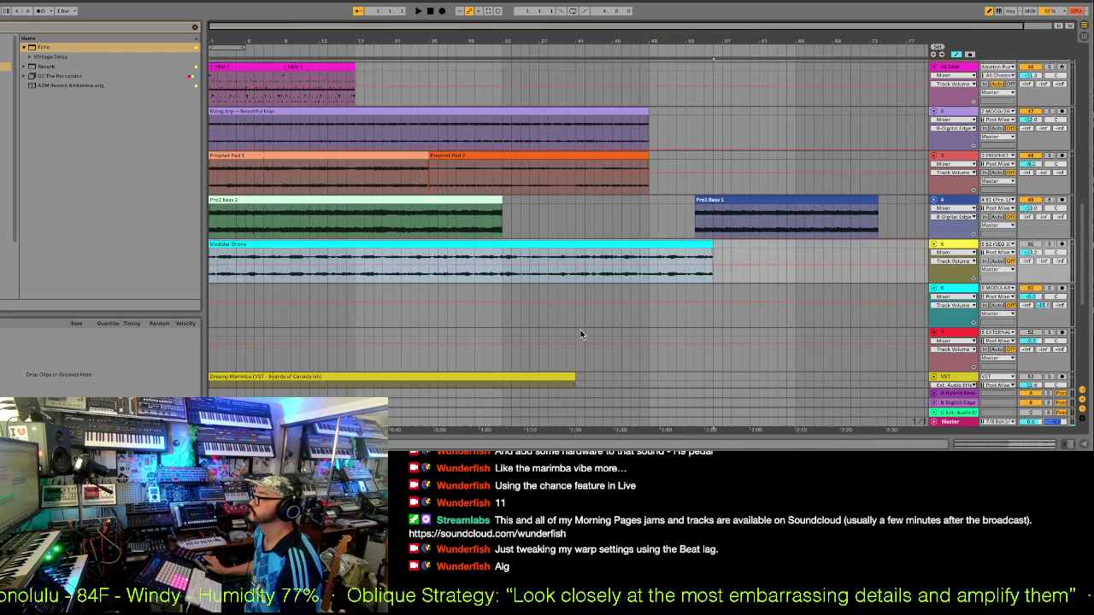
pyautogui.moveTo(544, 371); pyautogui.dragTo(552, 315)
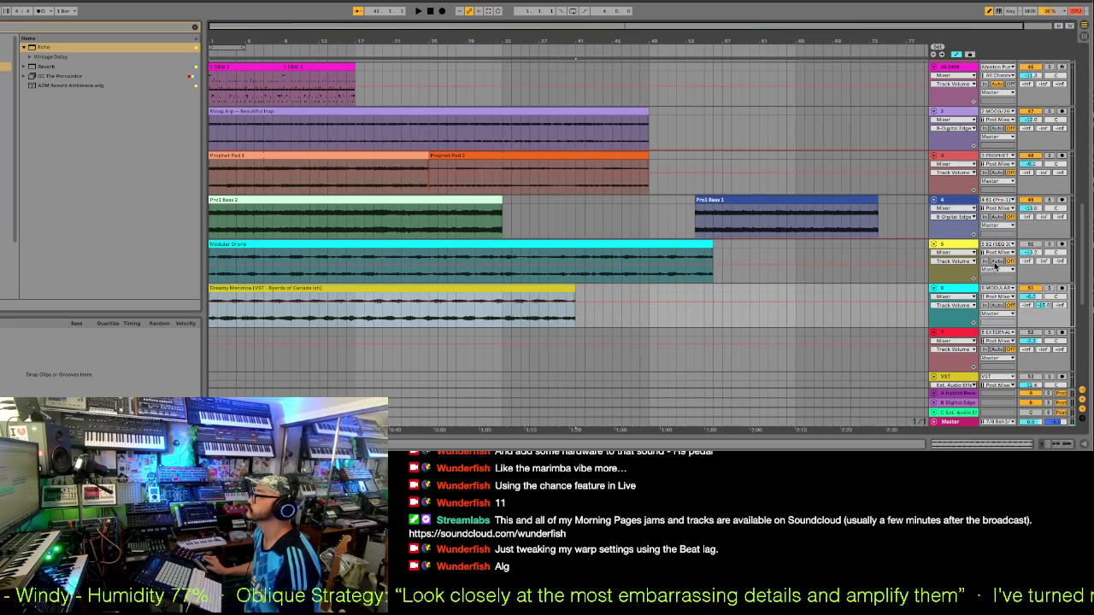
# - Check the rearranged tracks and play the arrangement from the start
pyautogui.scroll(2, 1023, 361)
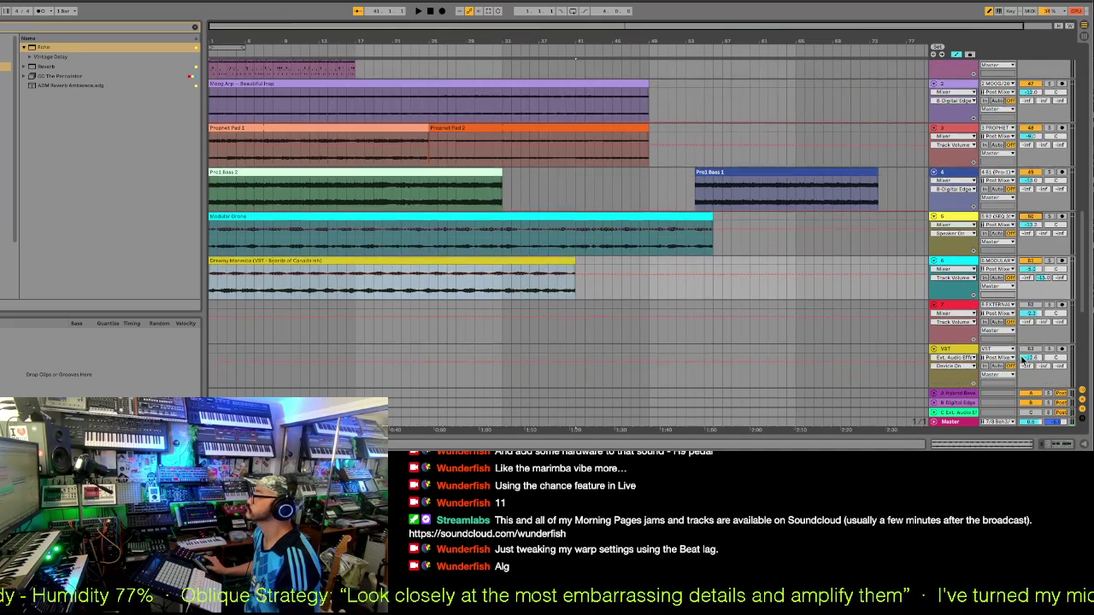
pyautogui.scroll(2, 1023, 361)
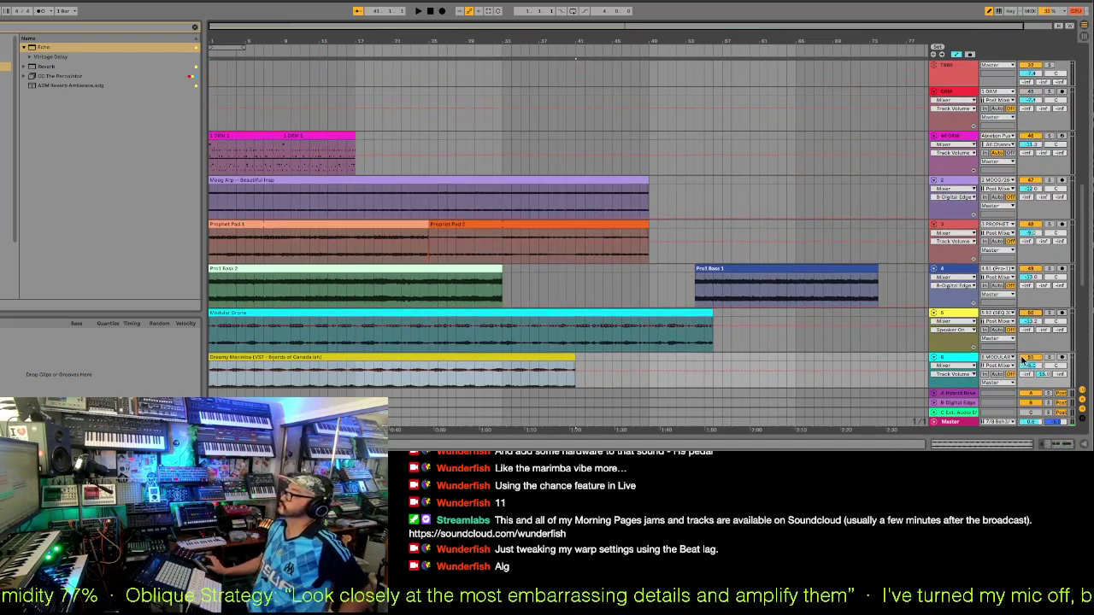
pyautogui.scroll(-3, 1022, 361)
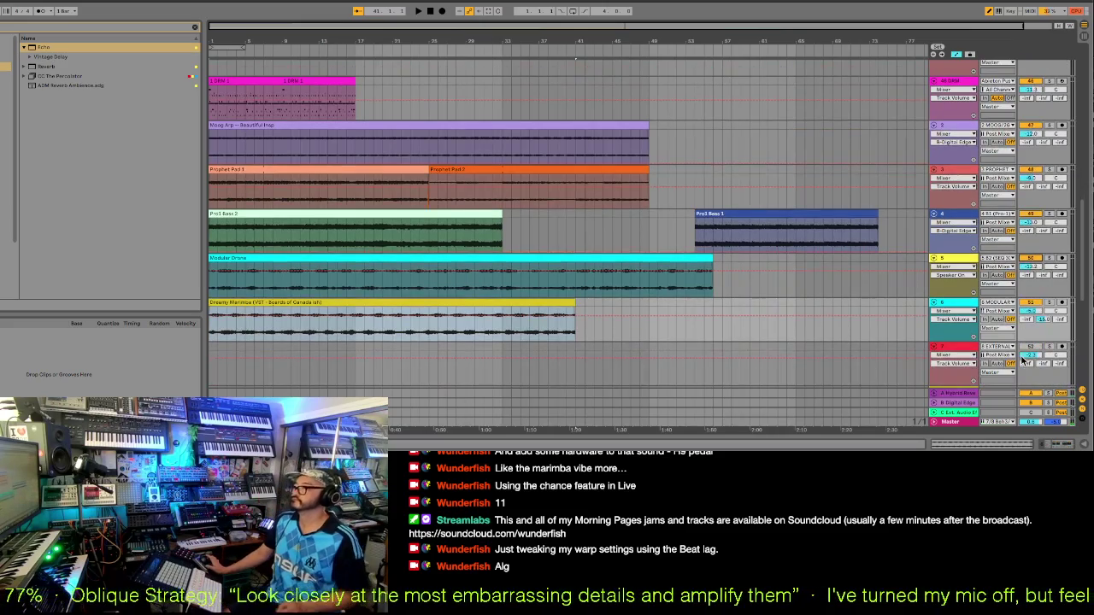
pyautogui.press('space')
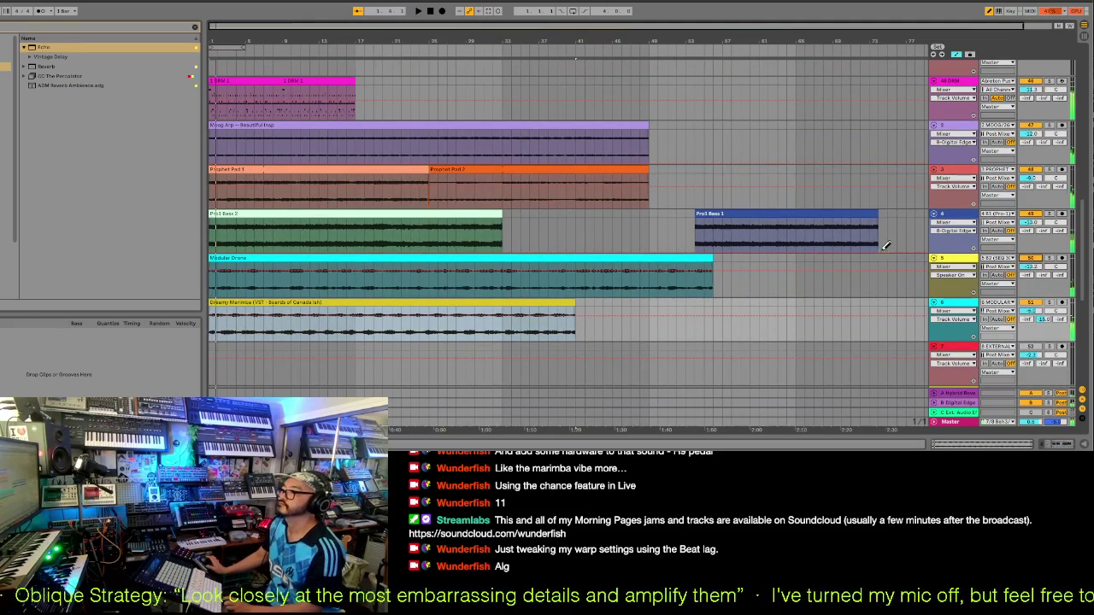
# - Move the second drum clip along its track to start at bar 17
pyautogui.click(328, 80)
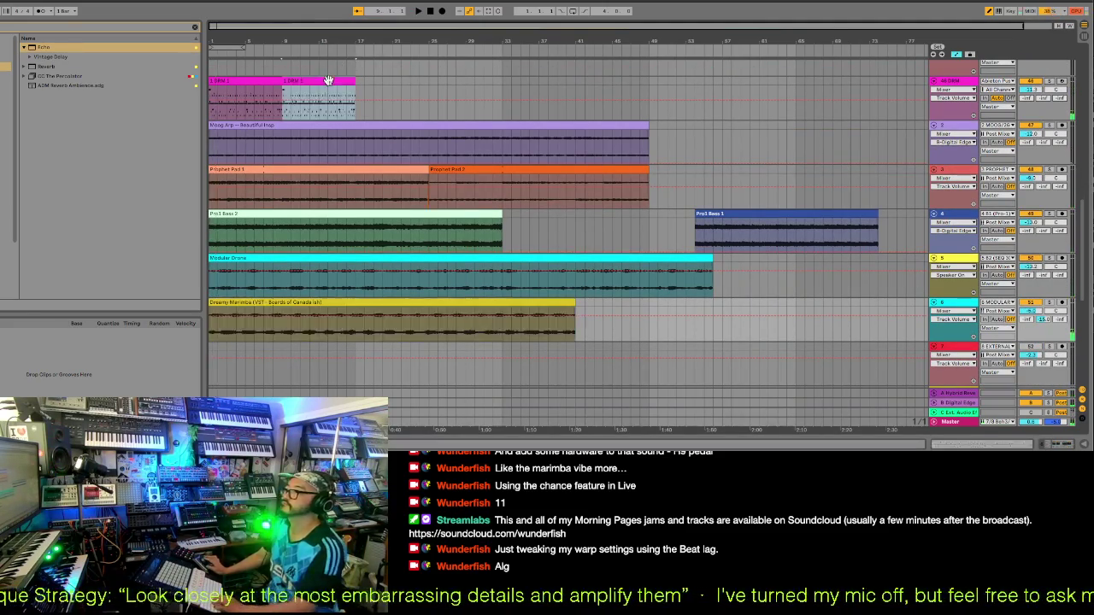
pyautogui.moveTo(319, 81); pyautogui.dragTo(394, 83)
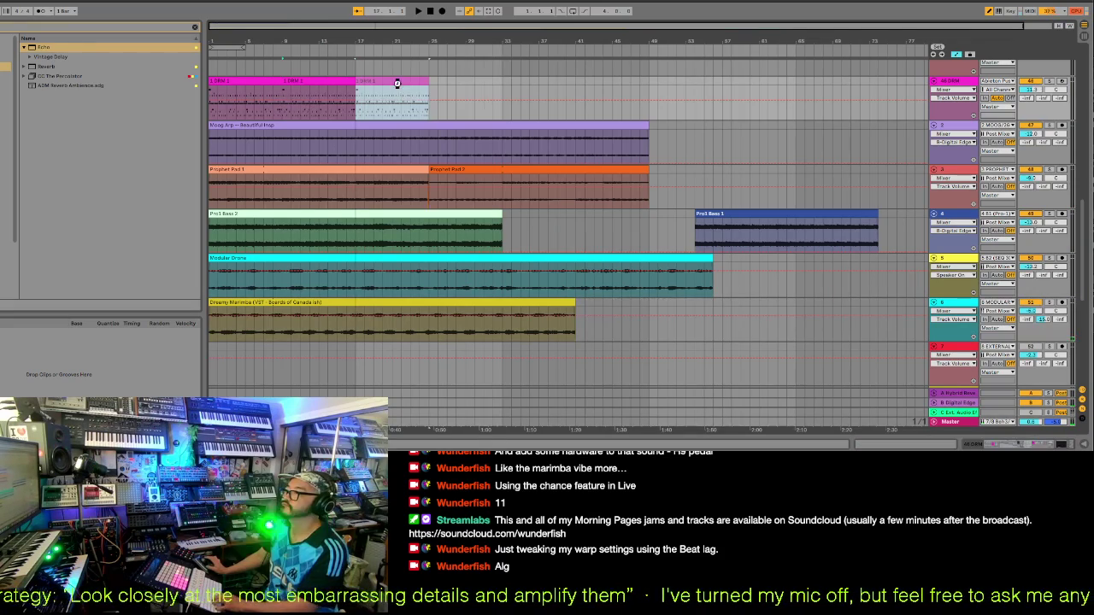
# - Open the first drum clip's notes and enlarge the note editor to show its drum lanes
pyautogui.click(226, 81)
pyautogui.doubleClick(226, 80)
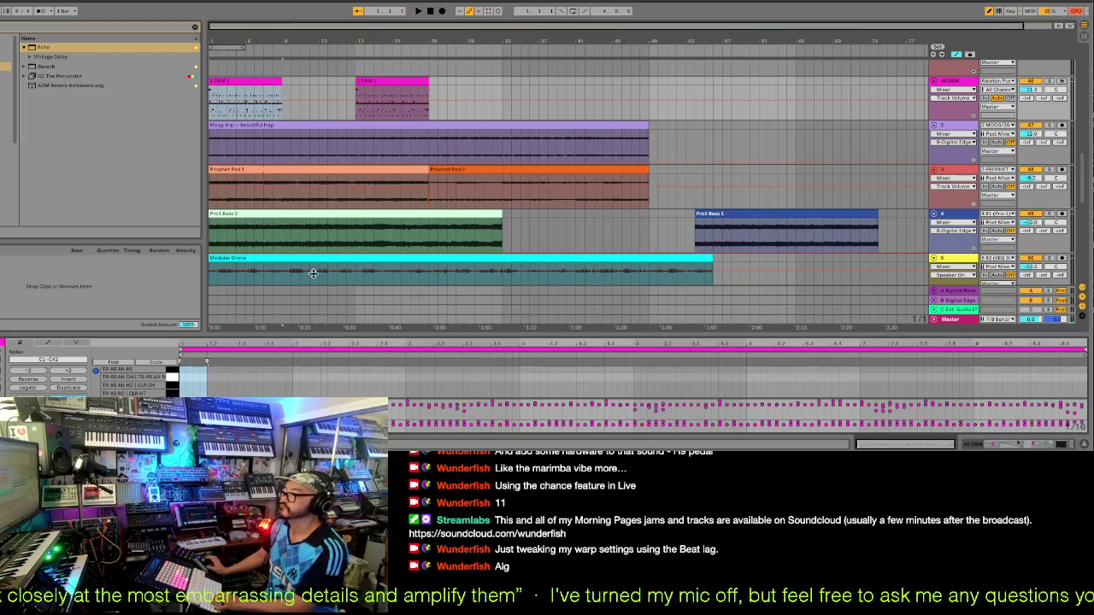
pyautogui.moveTo(313, 330); pyautogui.dragTo(286, 175)
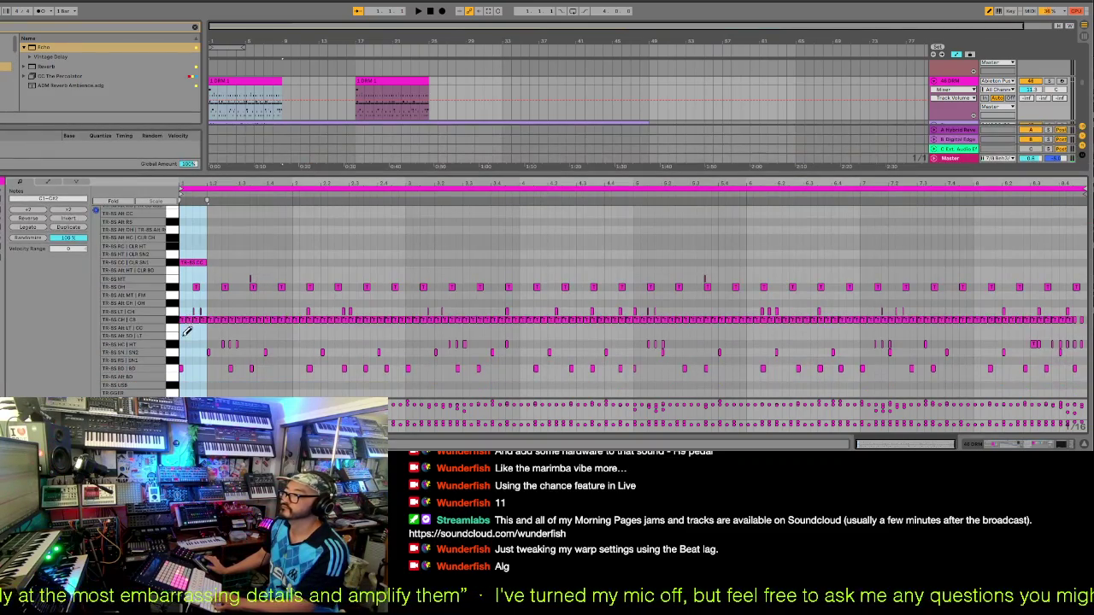
# - Deactivate the BD and SN2 notes in the first drum clip, then reduce the height of the note editor
pyautogui.click(175, 369)
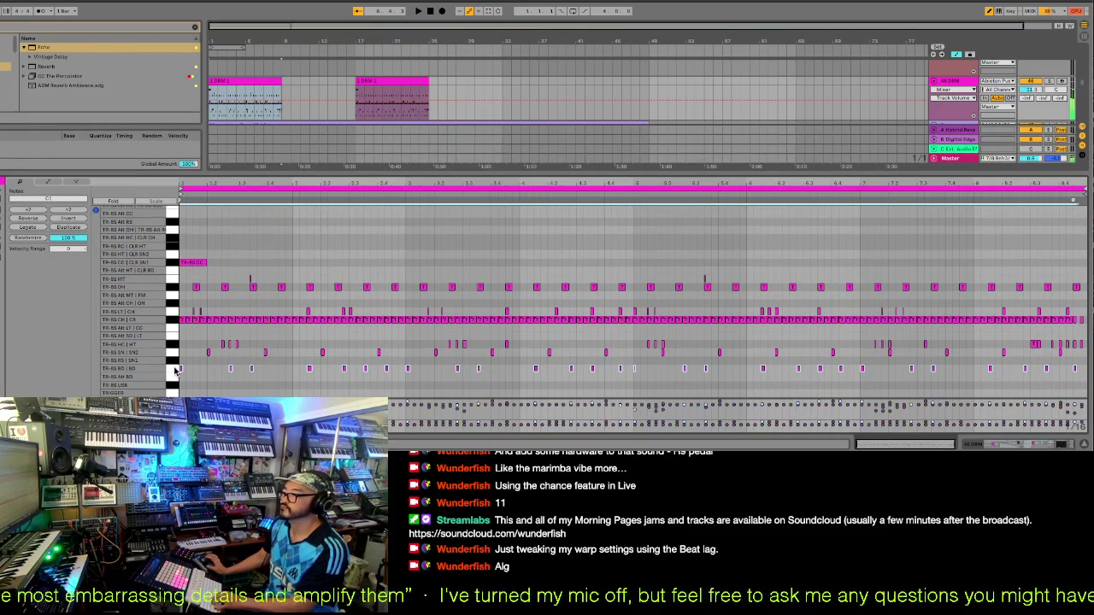
pyautogui.click(174, 352)
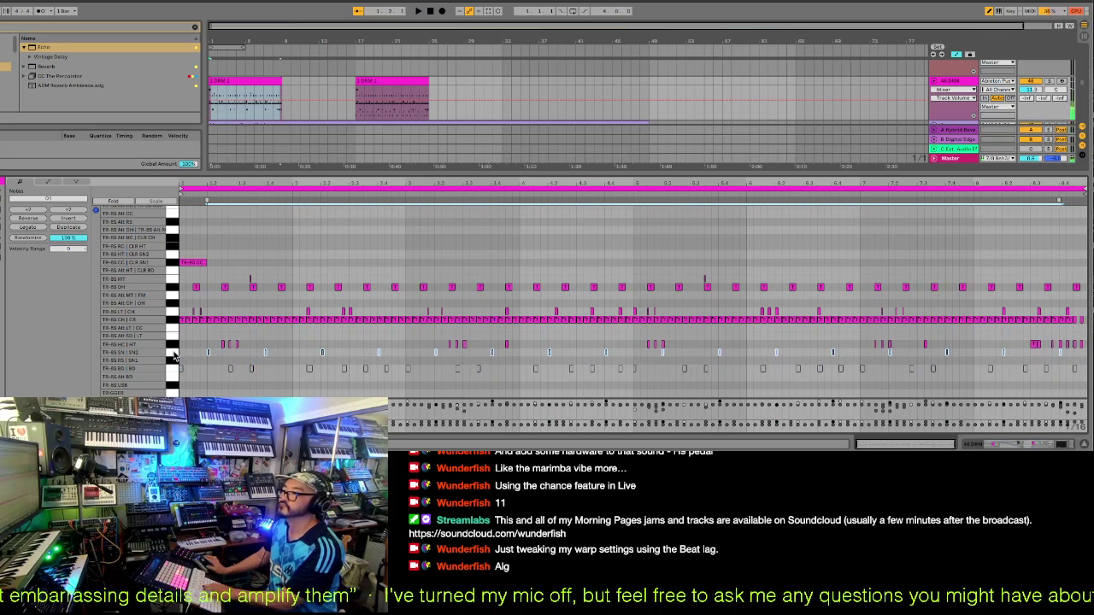
pyautogui.press('space')
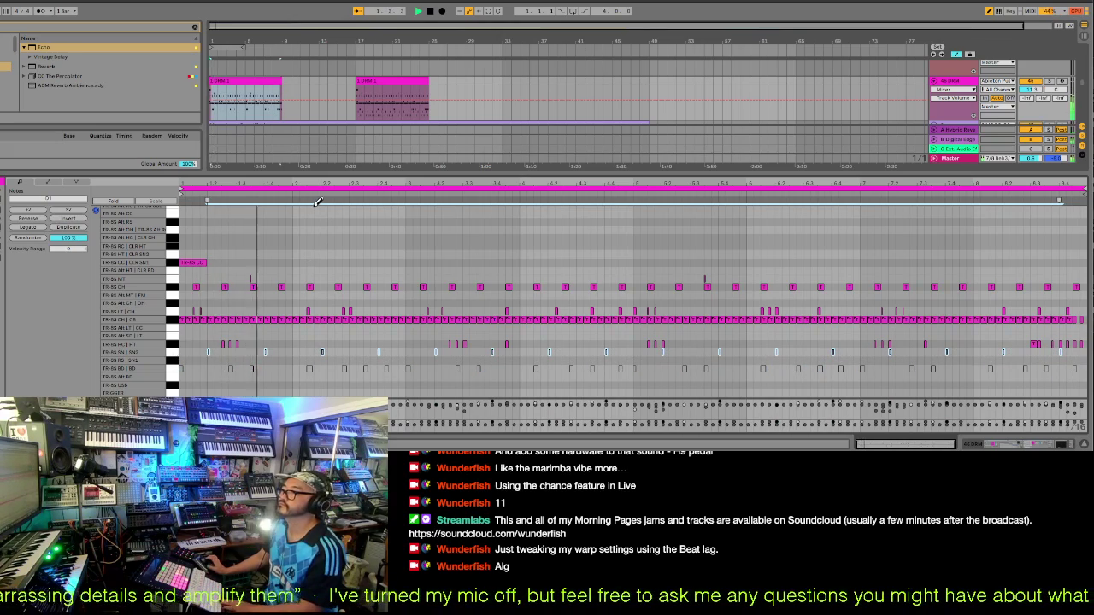
pyautogui.moveTo(315, 171); pyautogui.dragTo(315, 335)
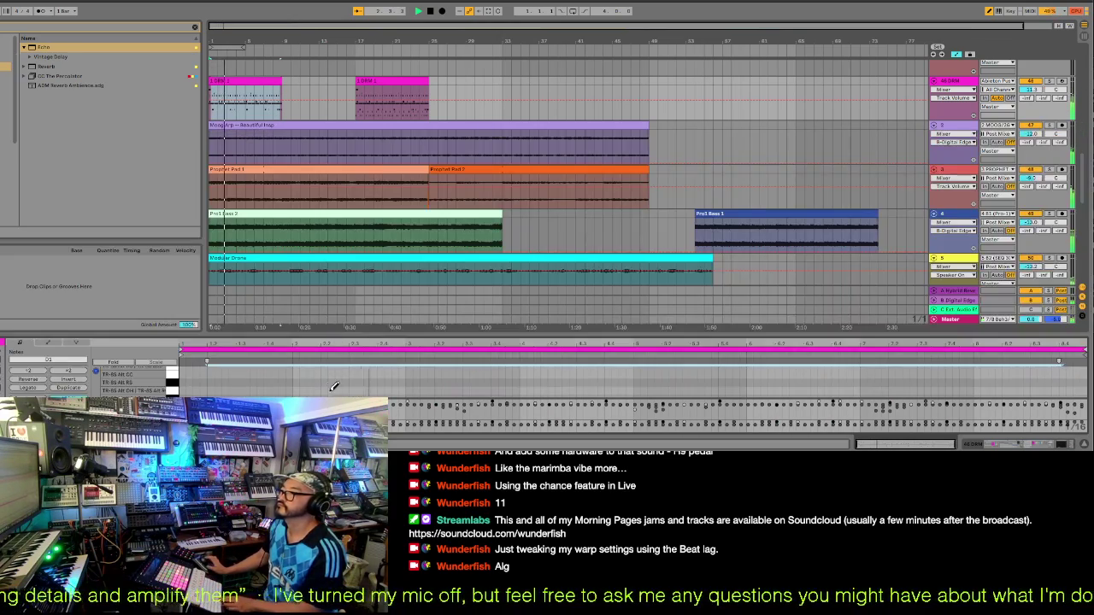
pyautogui.moveTo(246, 82); pyautogui.dragTo(287, 88)
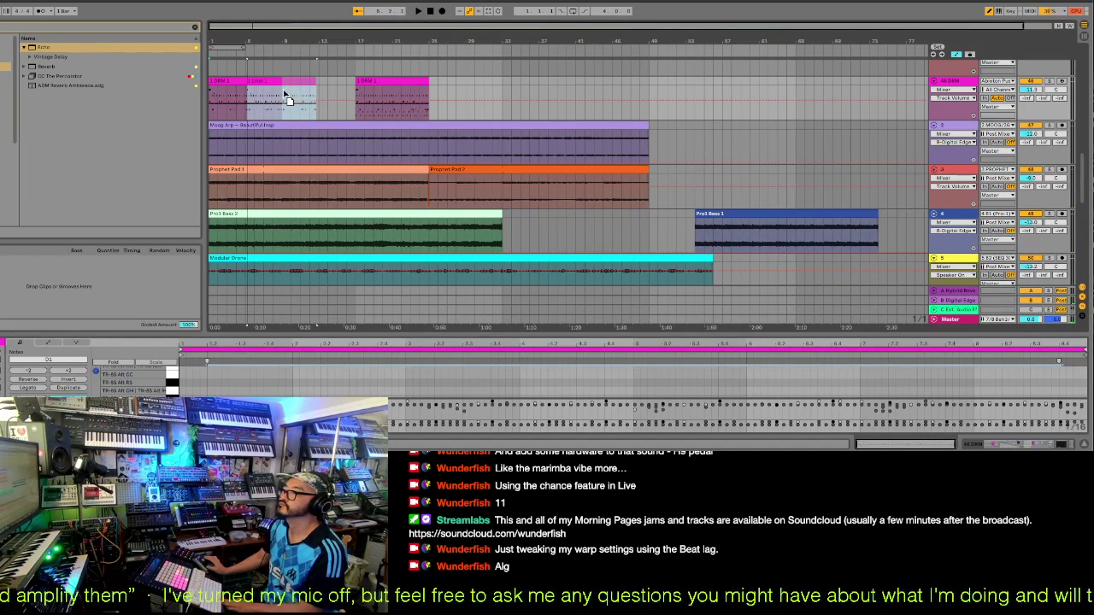
pyautogui.moveTo(280, 90); pyautogui.dragTo(285, 85)
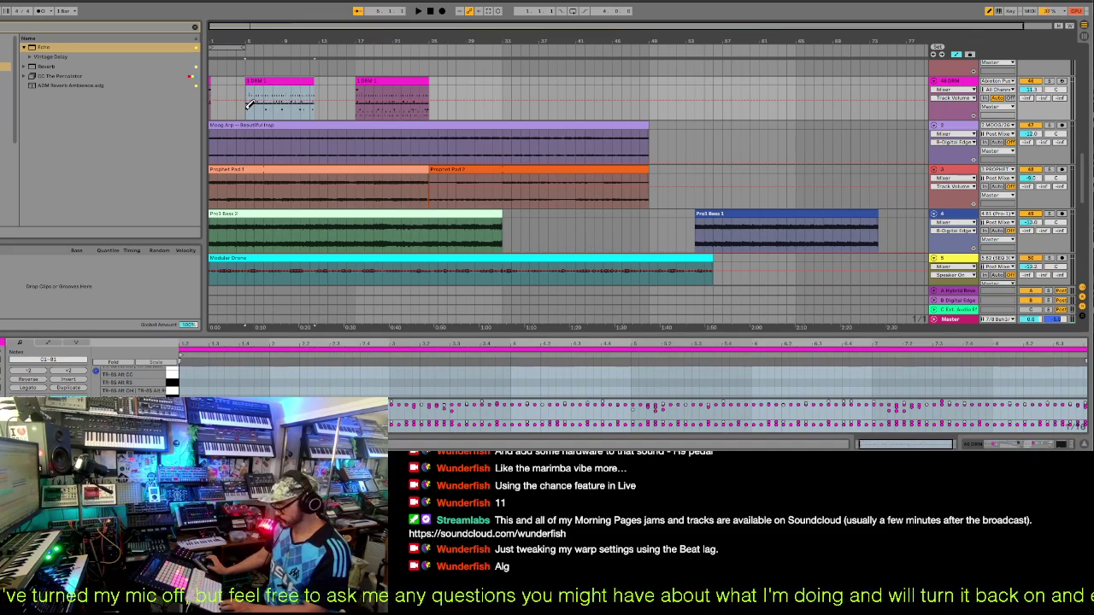
pyautogui.hotkey('ctrl', 'z')
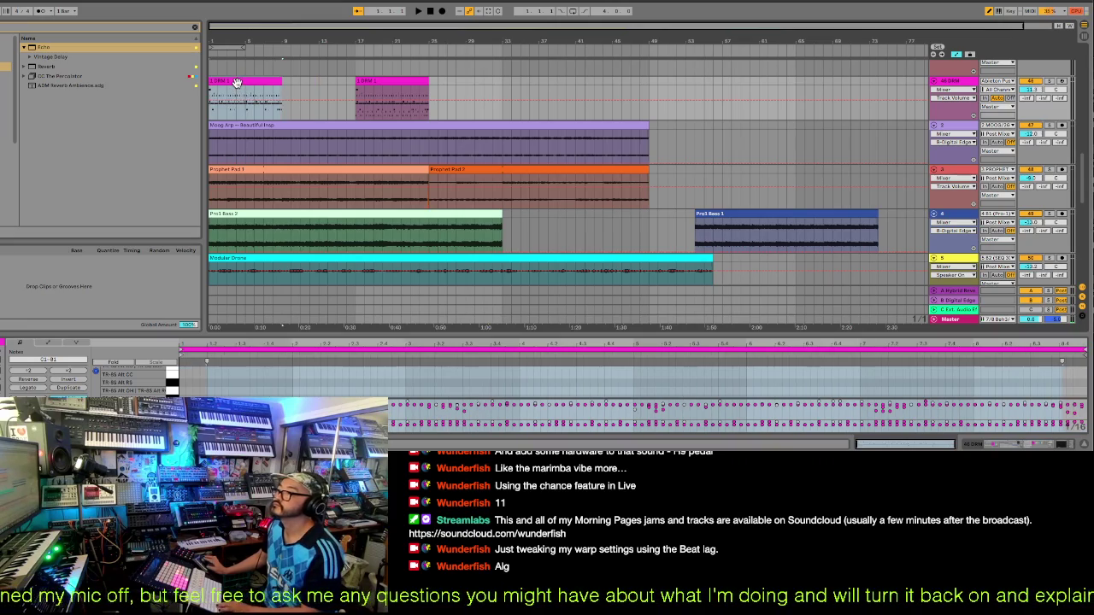
# - Move the first drum clip to start at bar 5 and play the arrangement from the start
pyautogui.moveTo(251, 89); pyautogui.dragTo(274, 87)
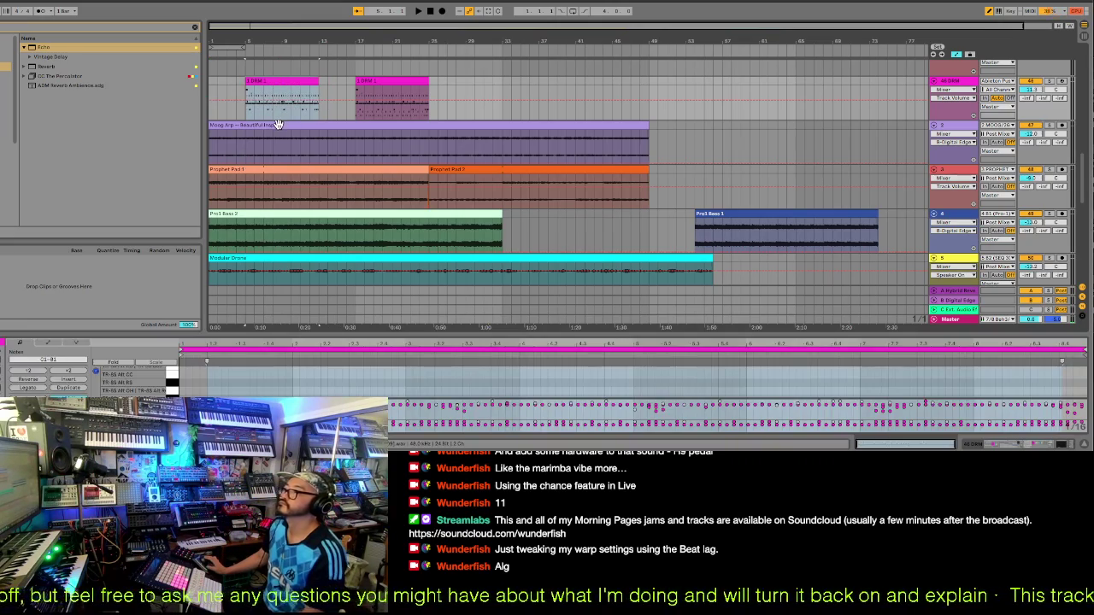
pyautogui.press('space')
pyautogui.click(276, 125)
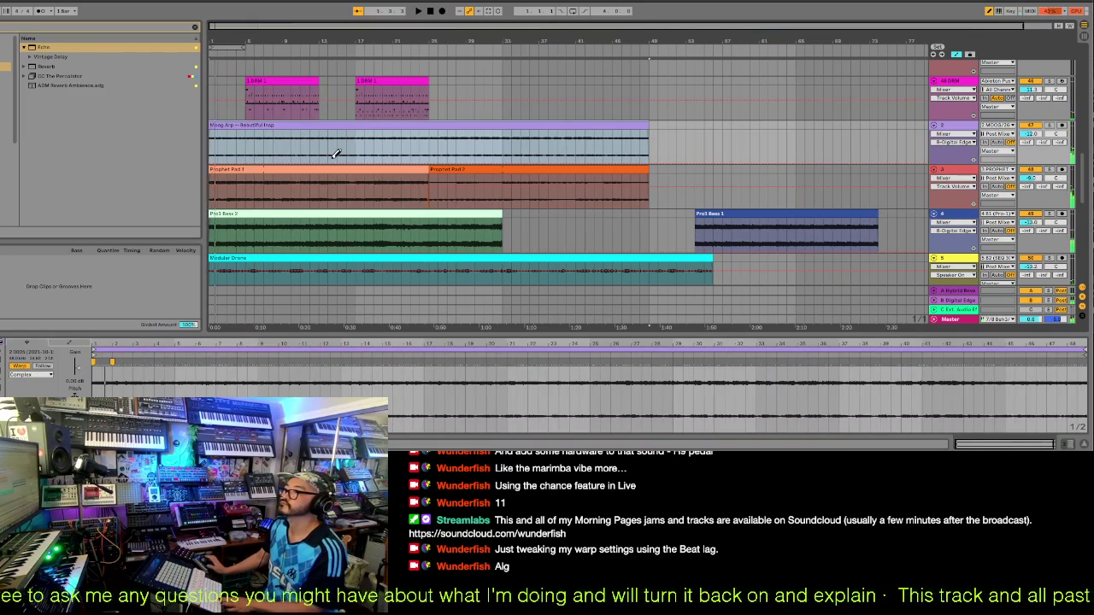
# - Move the Breakfast Cereals clip onto track 7 so that it starts at bar 17
pyautogui.scroll(-4, 337, 155)
pyautogui.press('space')
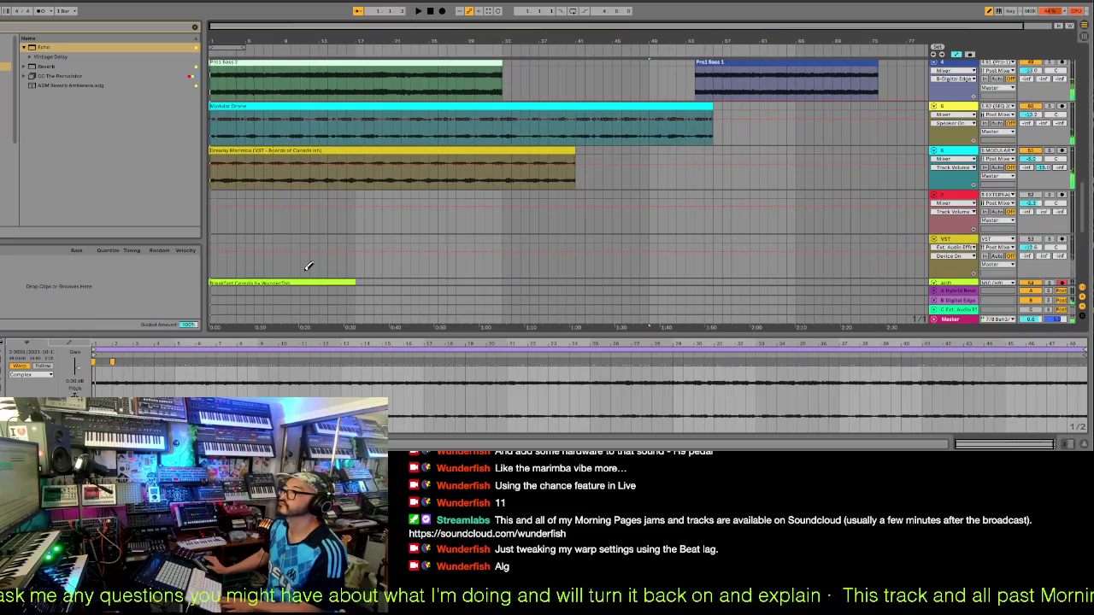
pyautogui.moveTo(299, 280); pyautogui.dragTo(445, 199)
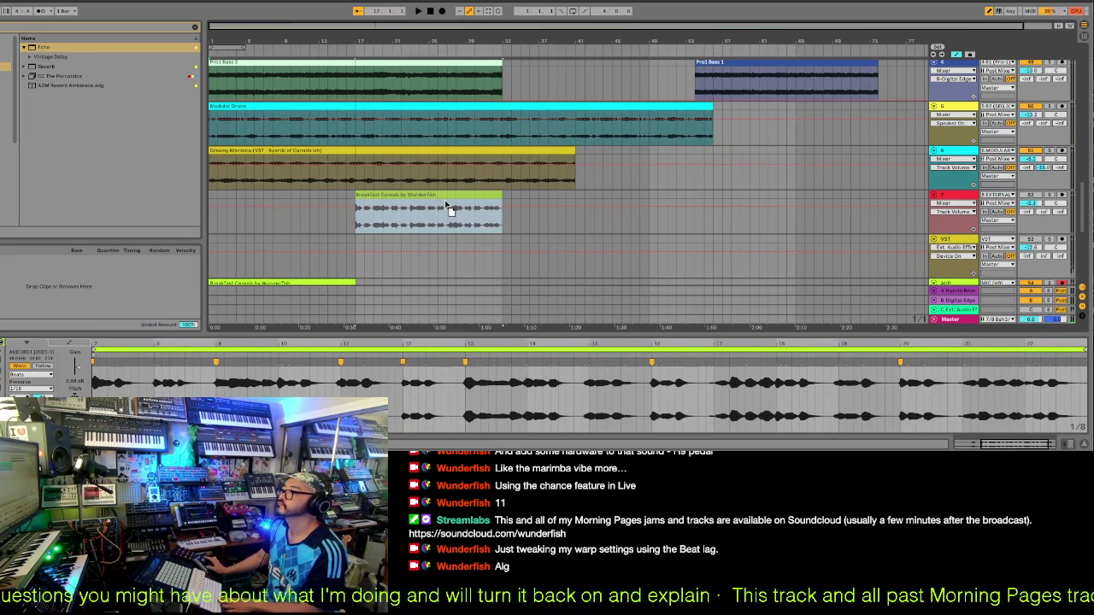
pyautogui.click(1030, 198)
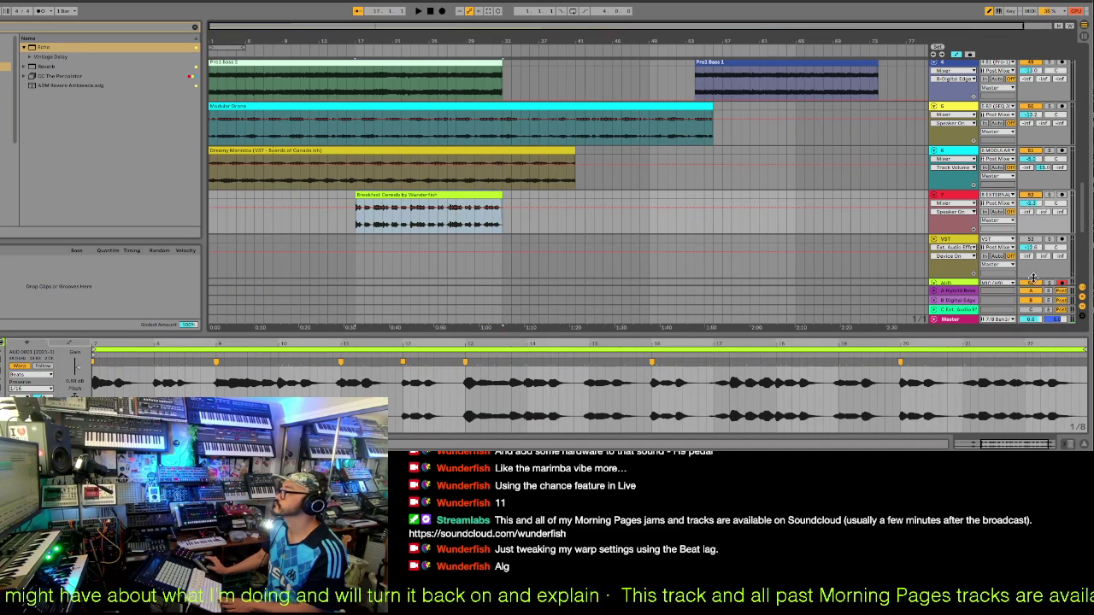
# - Move the Pro1 Bass 2 clip along its track to start at bar 5
pyautogui.scroll(4, 675, 217)
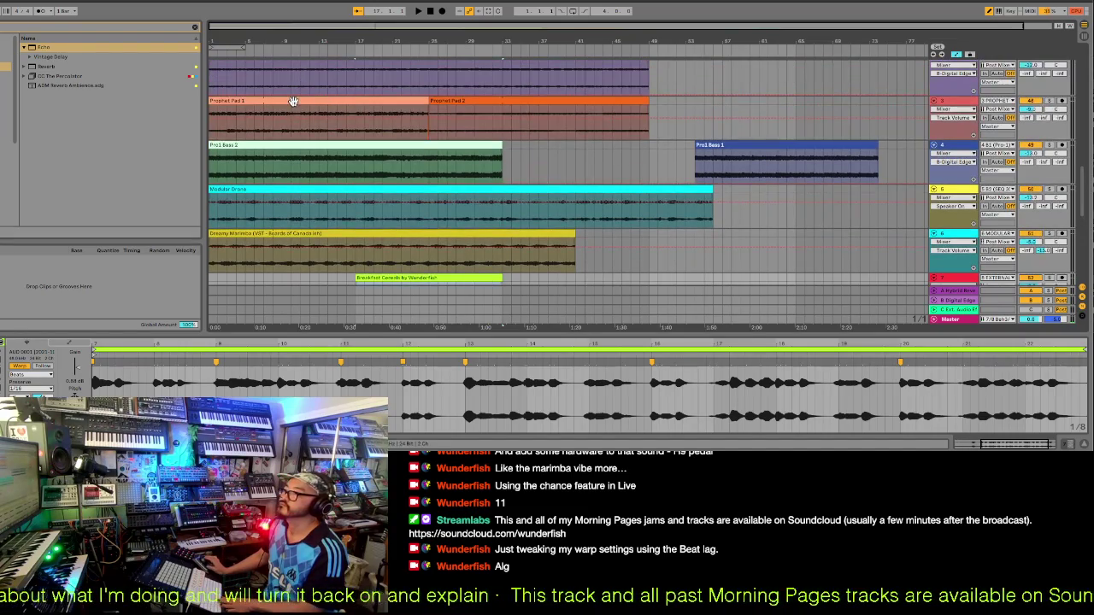
pyautogui.click(293, 100)
pyautogui.press('space')
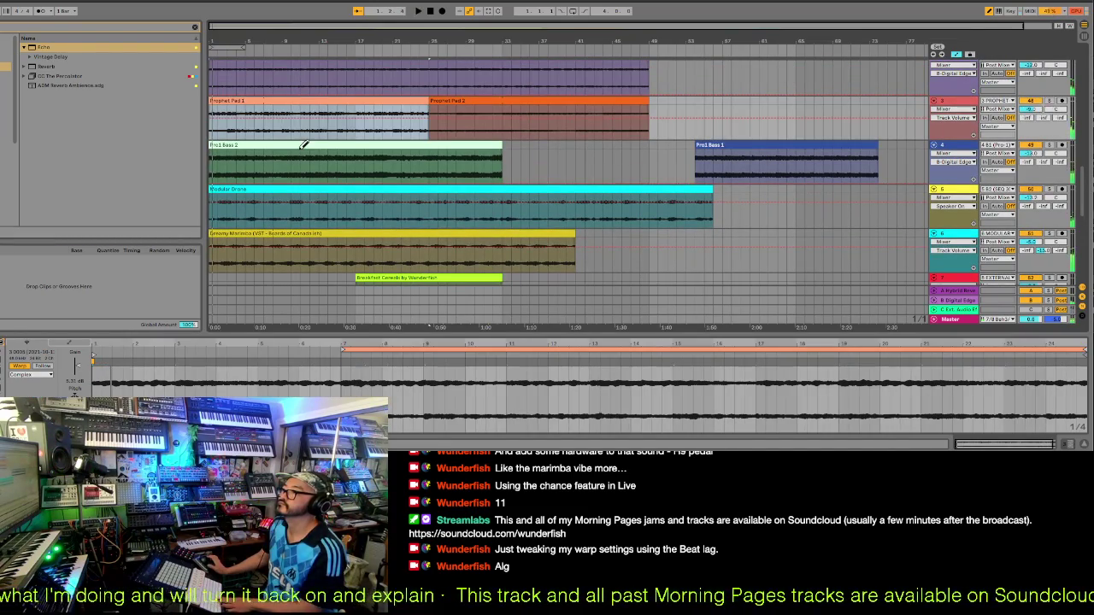
pyautogui.moveTo(298, 146); pyautogui.dragTo(341, 151)
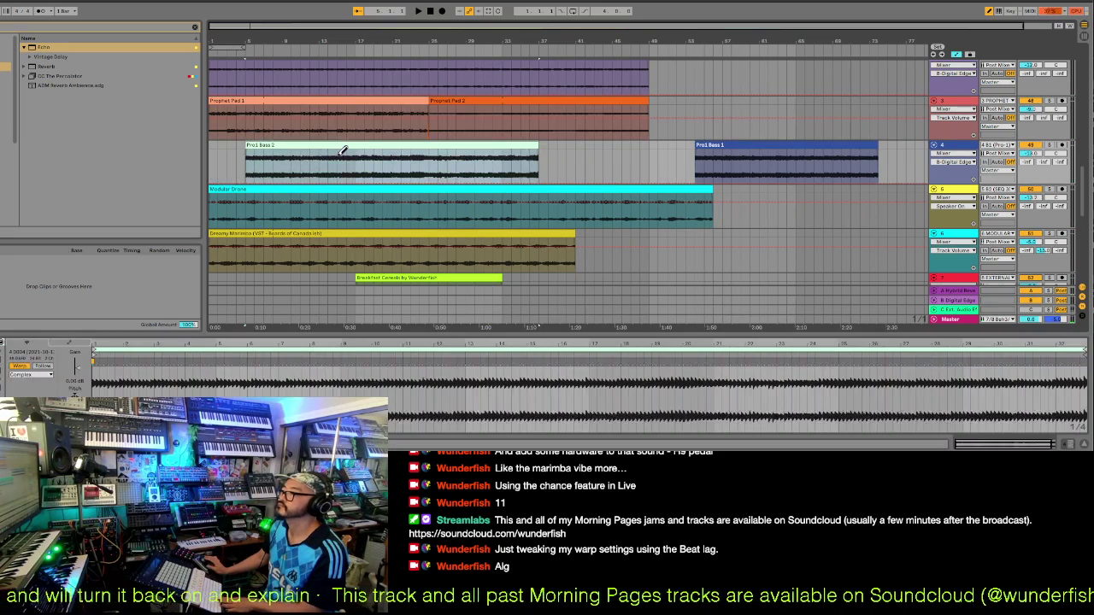
# - Move the Prophet Pad 1 and Prophet Pad 2 clips together so that Prophet Pad 1 starts at bar 5
pyautogui.click(298, 234)
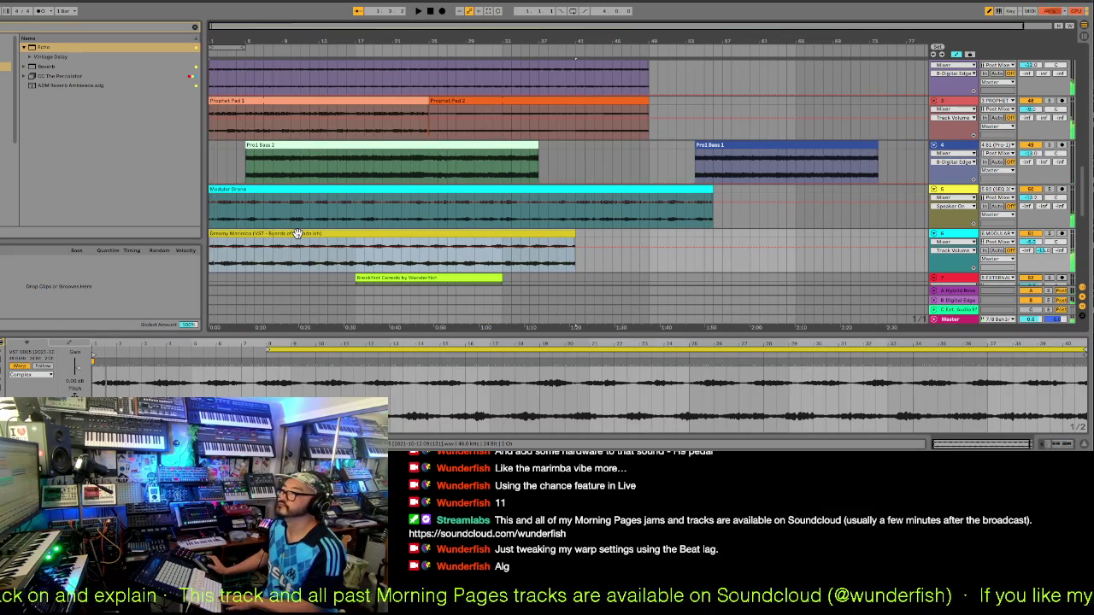
pyautogui.scroll(2, 297, 234)
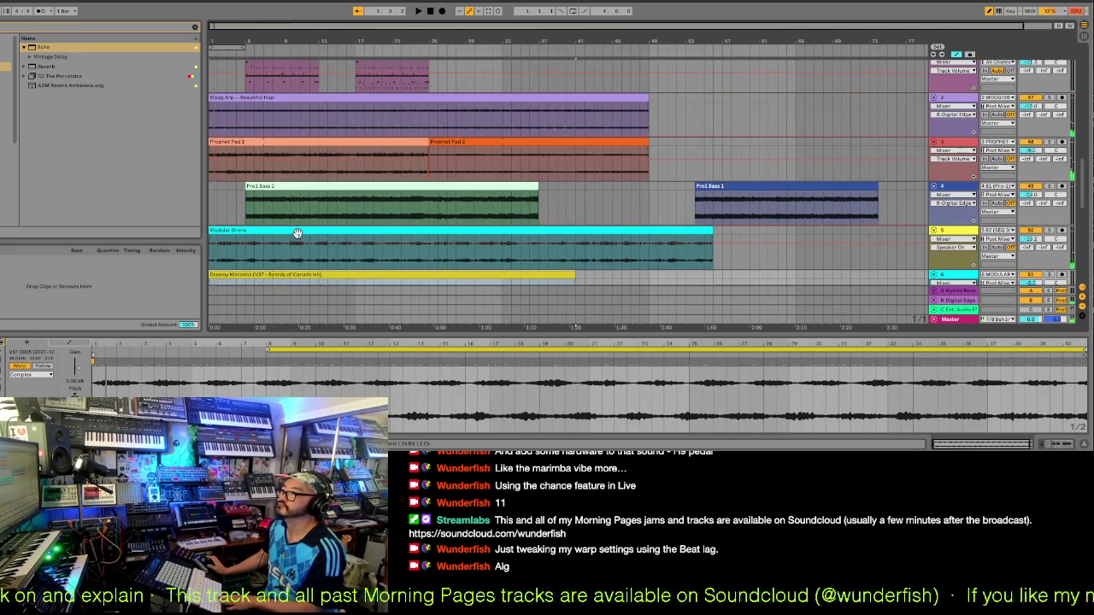
pyautogui.click(331, 142)
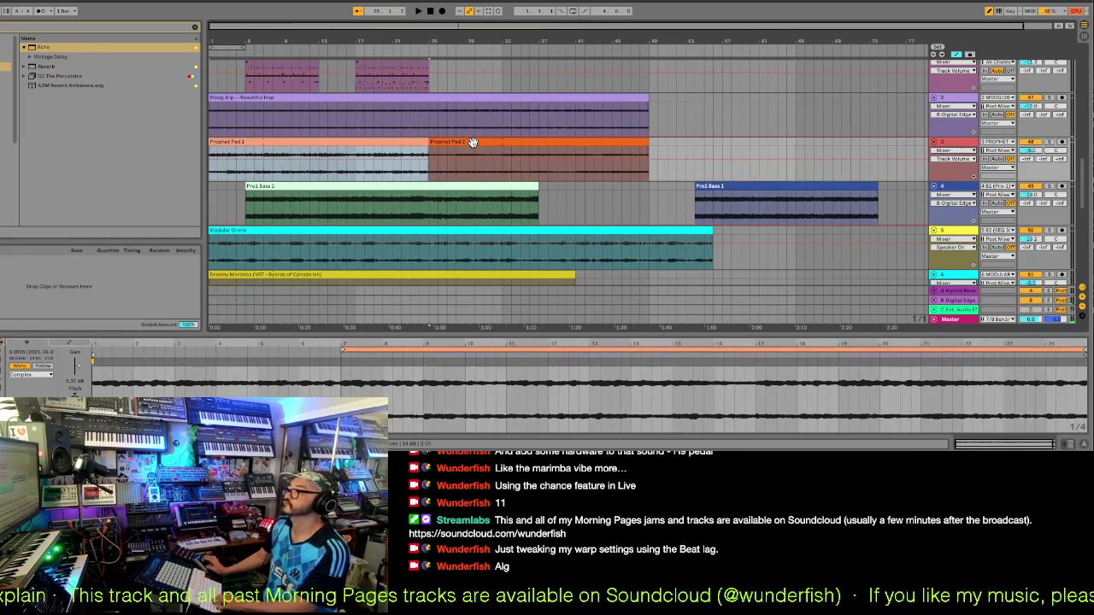
pyautogui.keyDown('shift'); pyautogui.click(473, 142); pyautogui.keyUp('shift')
pyautogui.moveTo(472, 142); pyautogui.dragTo(504, 143)
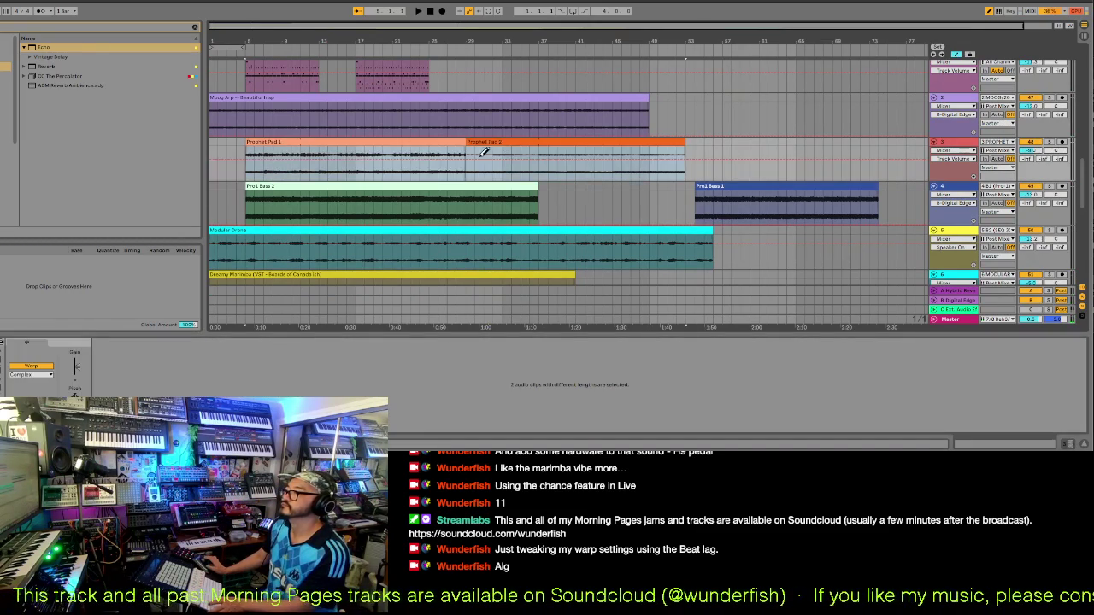
# - Play the rearranged tracks from the start and listen through the entry of the drums, pads and bass
pyautogui.click(241, 230)
pyautogui.press('space')
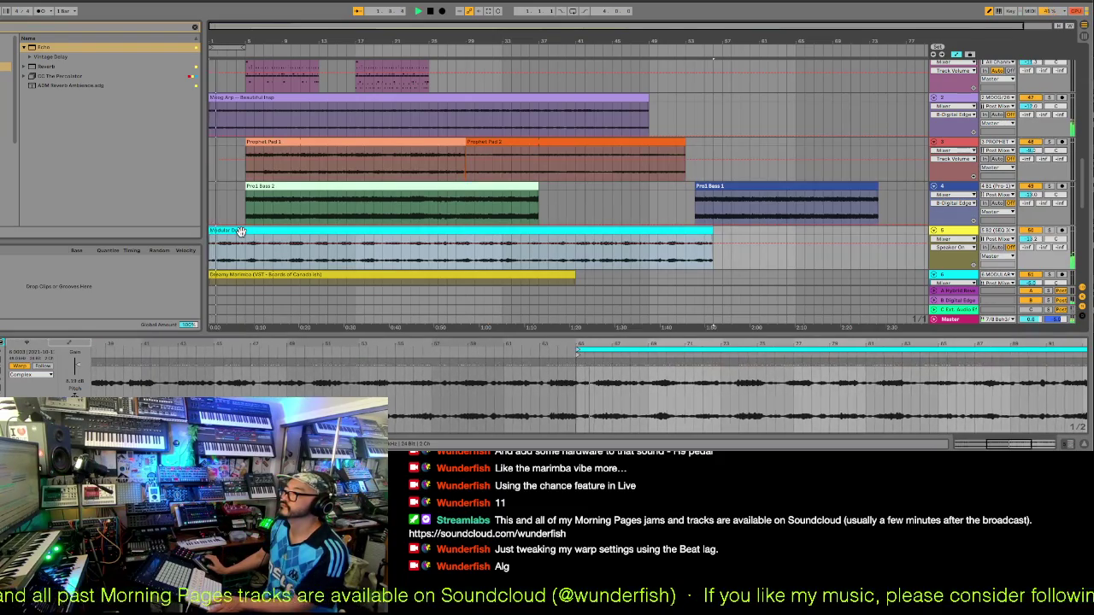
pyautogui.scroll(-2, 240, 231)
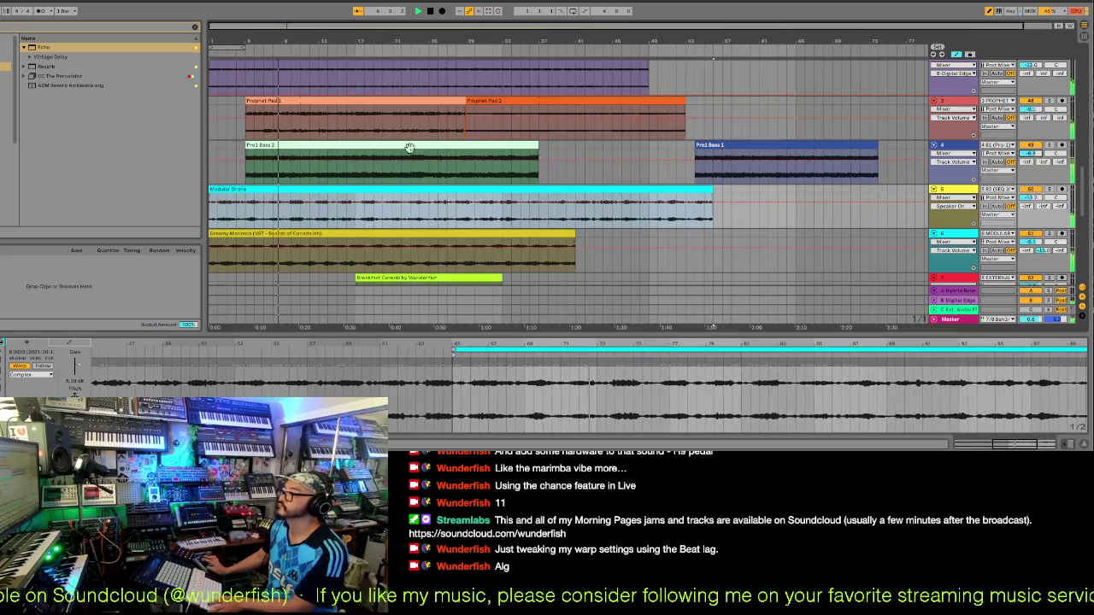
pyautogui.scroll(-10, 419, 171)
pyautogui.scroll(-3, 419, 182)
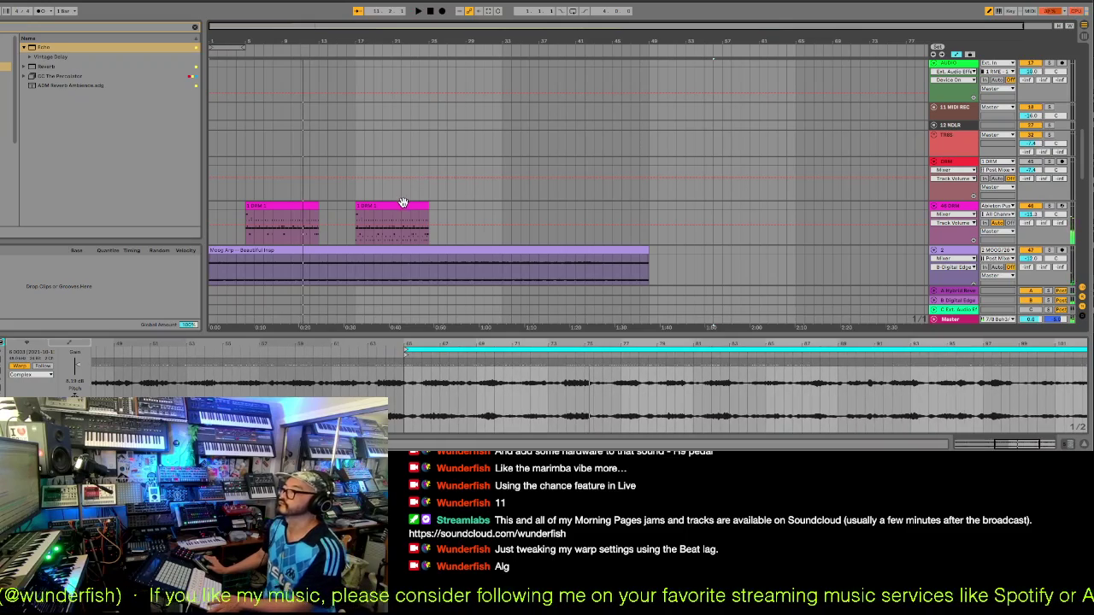
# - Split the first drum clip at bars 9 and 11, and move the second drum clip to start at bar 11
pyautogui.click(302, 240)
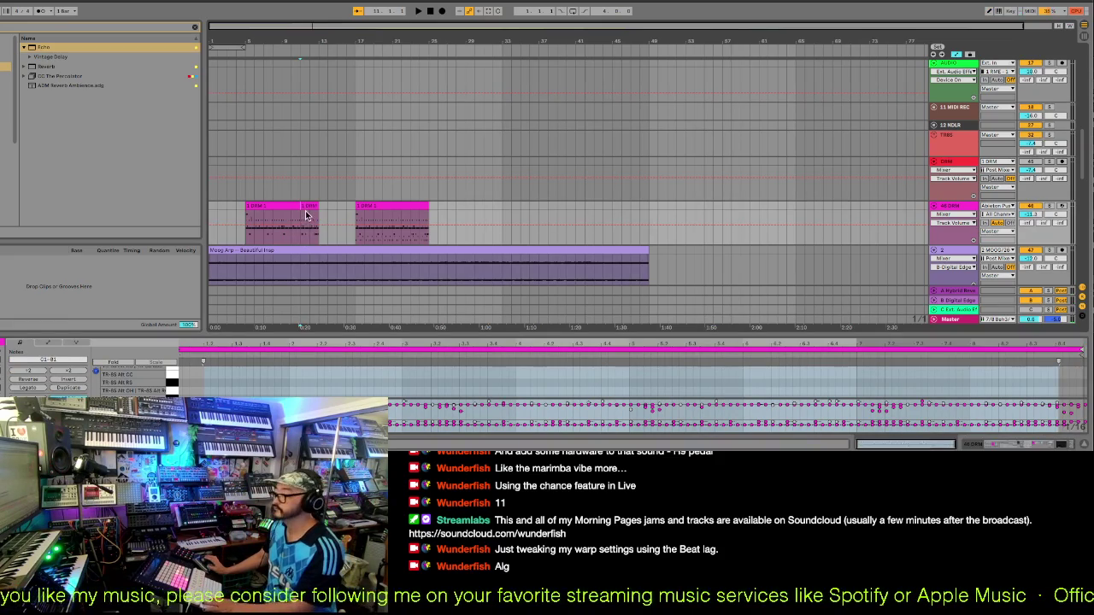
pyautogui.moveTo(306, 206); pyautogui.dragTo(291, 207)
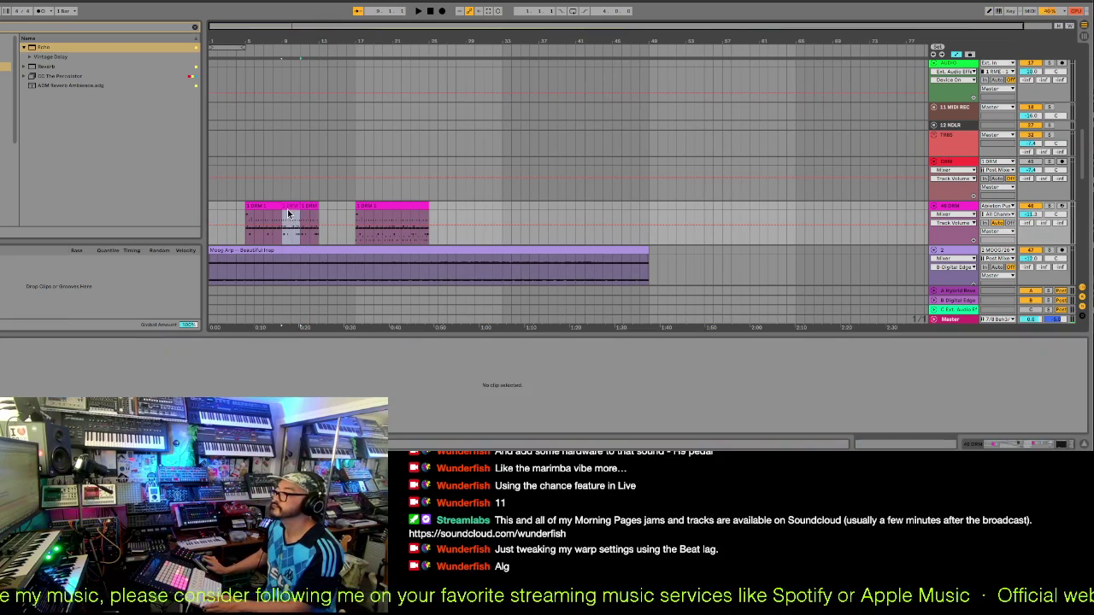
pyautogui.moveTo(360, 206); pyautogui.dragTo(309, 220)
pyautogui.click(277, 52)
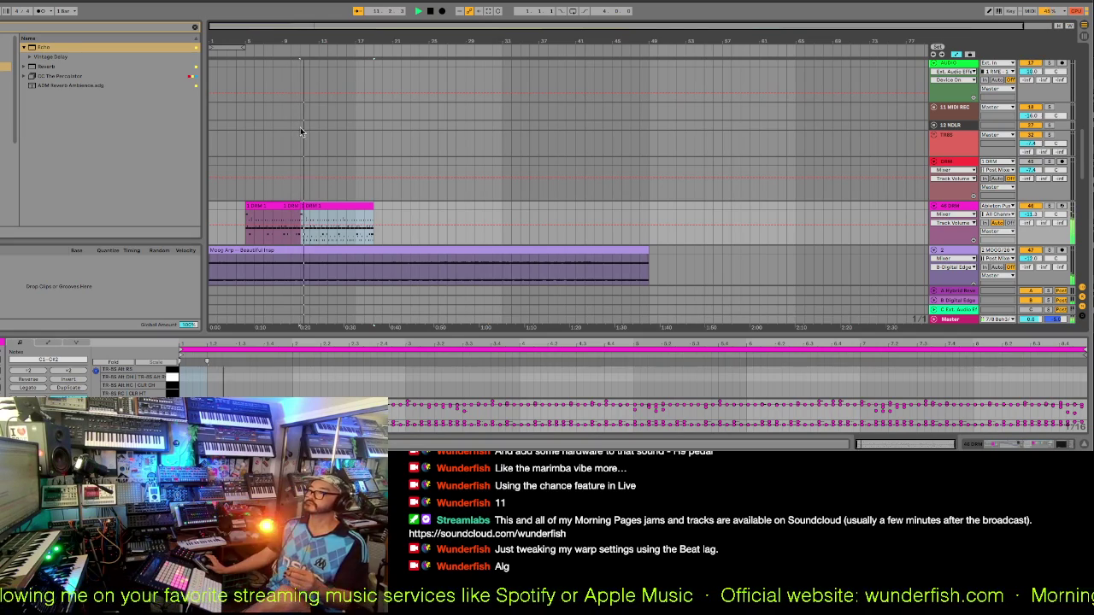
# - Open the drum segment from bar 9 to 11 in an enlarged note editor and set its fixed grid to 1/32
pyautogui.click(292, 206)
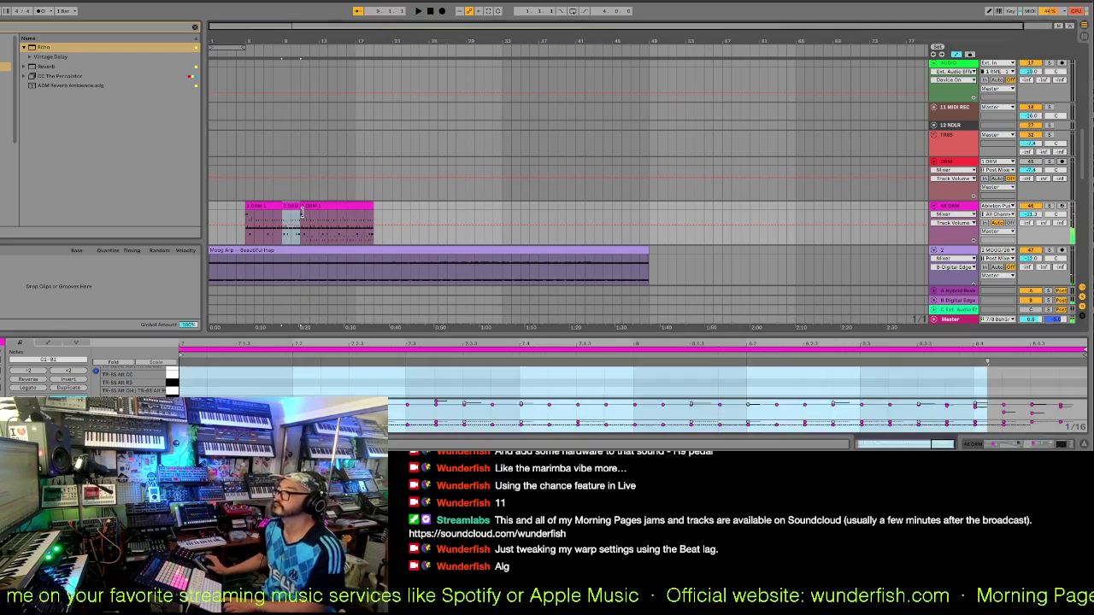
pyautogui.moveTo(390, 333); pyautogui.dragTo(391, 155)
pyautogui.moveTo(940, 166); pyautogui.dragTo(927, 167)
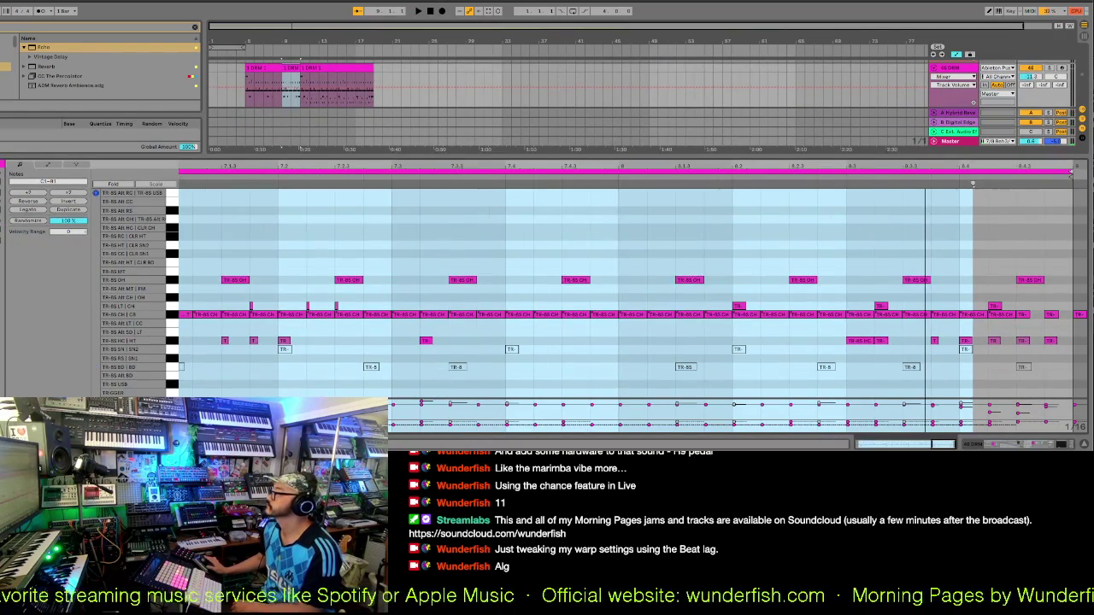
pyautogui.click(1066, 314)
pyautogui.rightClick(1067, 315)
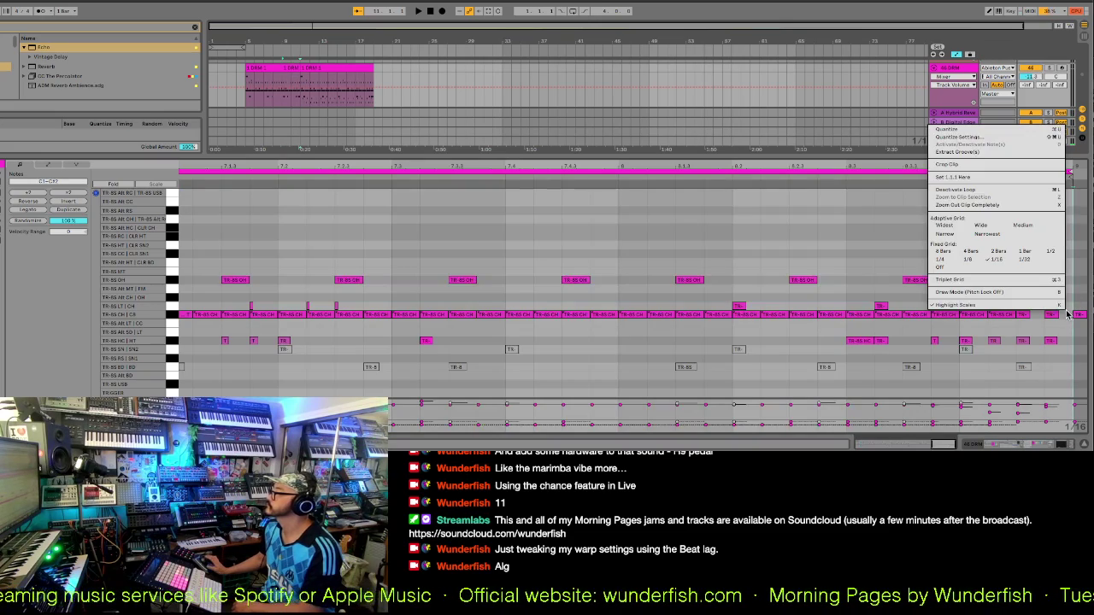
pyautogui.click(1025, 261)
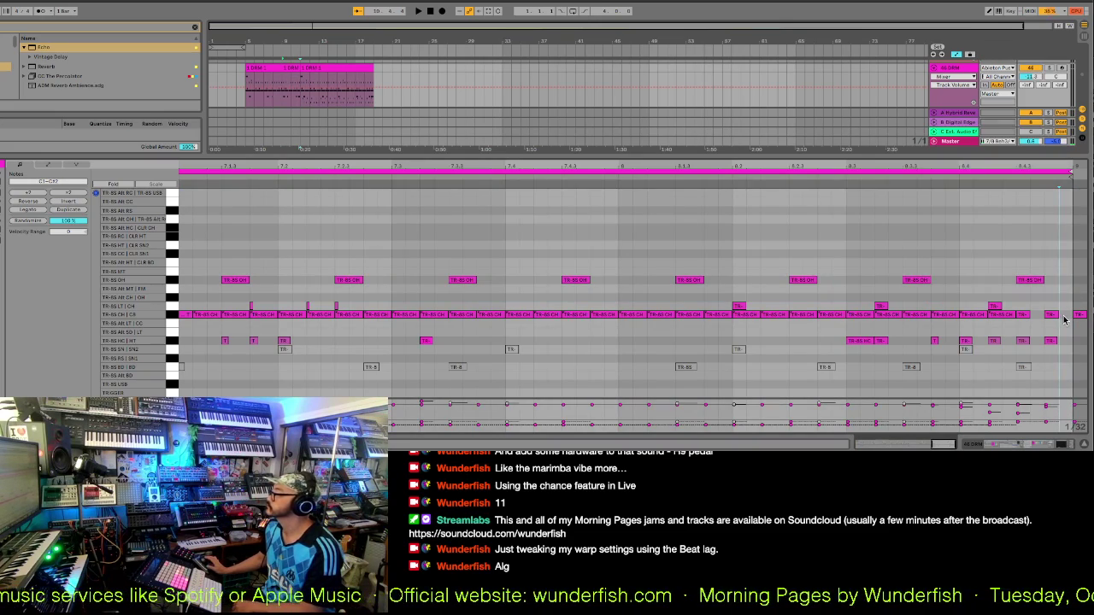
# - Draw a run of 1/32 notes in the CH lane at the end of the segment and play the transition
pyautogui.moveTo(1066, 311); pyautogui.dragTo(1039, 313)
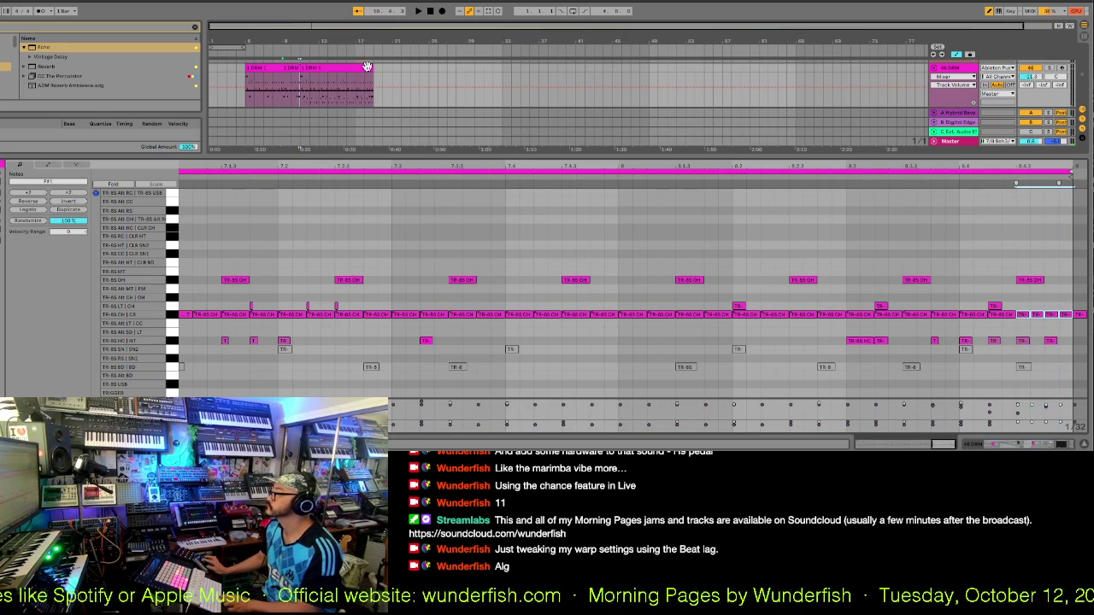
pyautogui.click(290, 55)
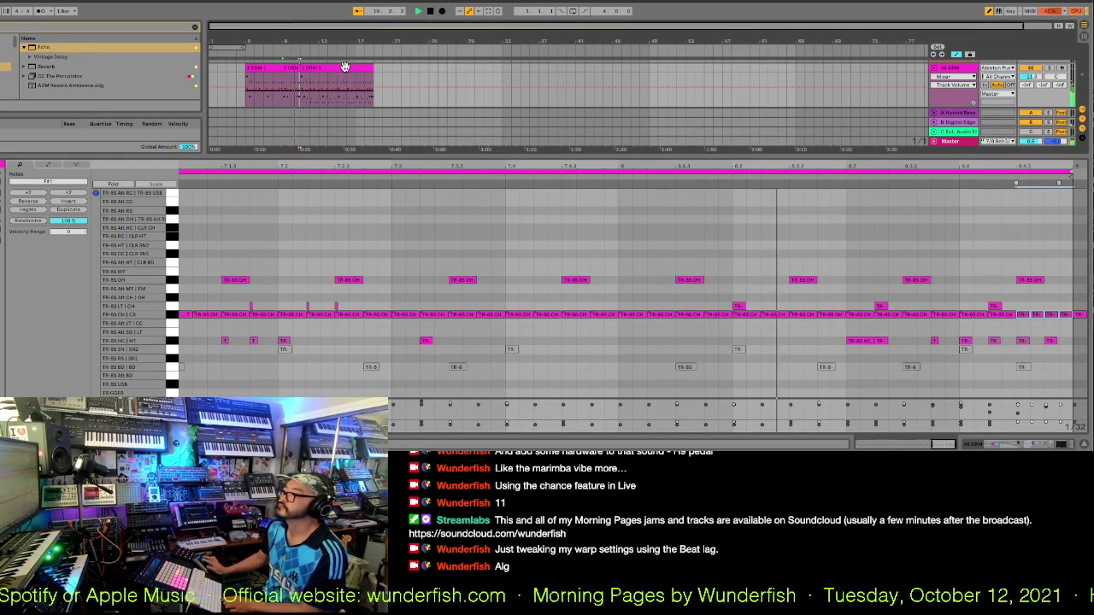
pyautogui.press('space')
# - Set the grid to 1/32 in the drum clip starting at bar 11 and draw 1/32 notes at its end in the CH lane
pyautogui.keyDown('shift'); pyautogui.click(374, 69); pyautogui.keyUp('shift')
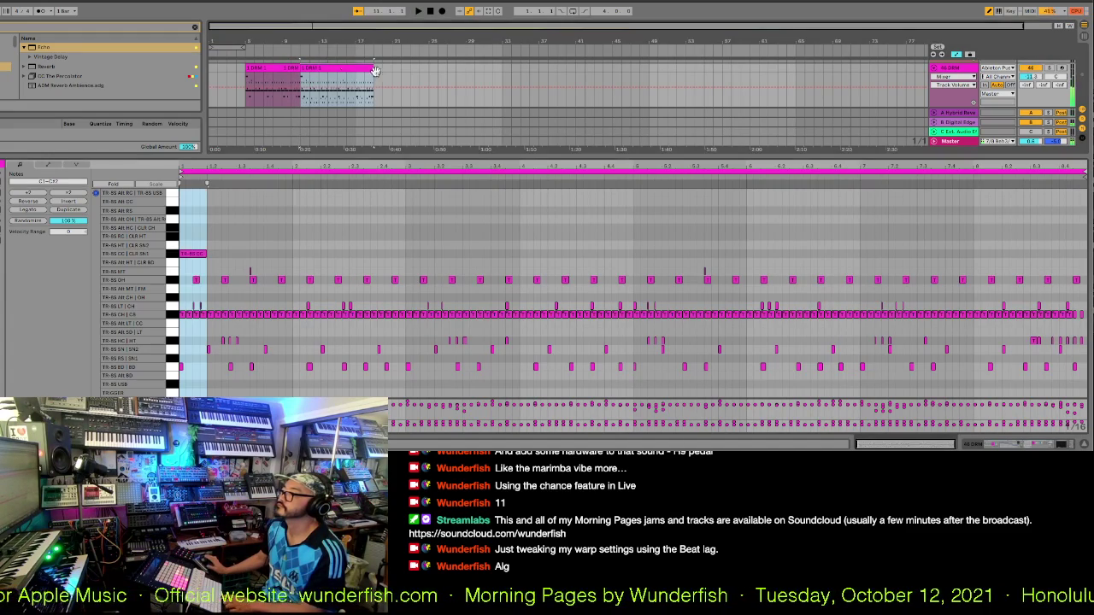
pyautogui.click(1085, 312)
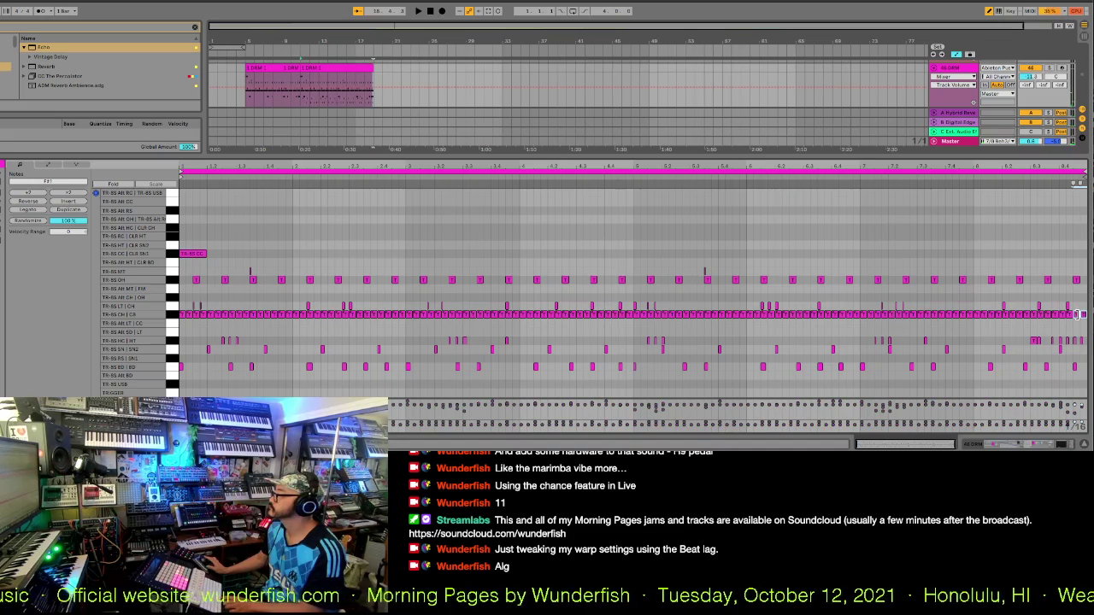
pyautogui.press('+')
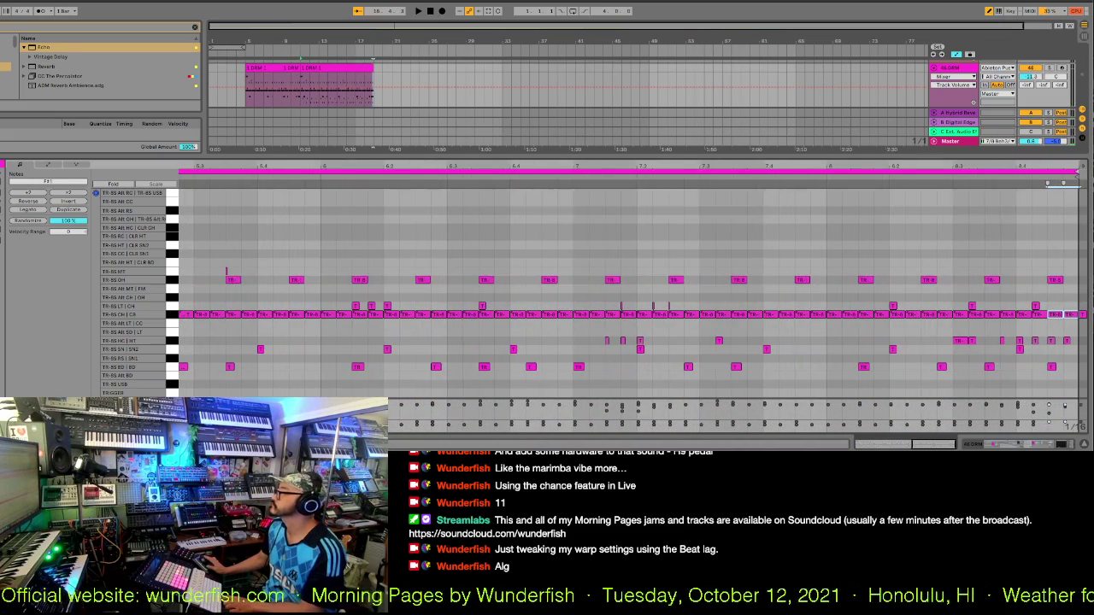
pyautogui.rightClick(1070, 272)
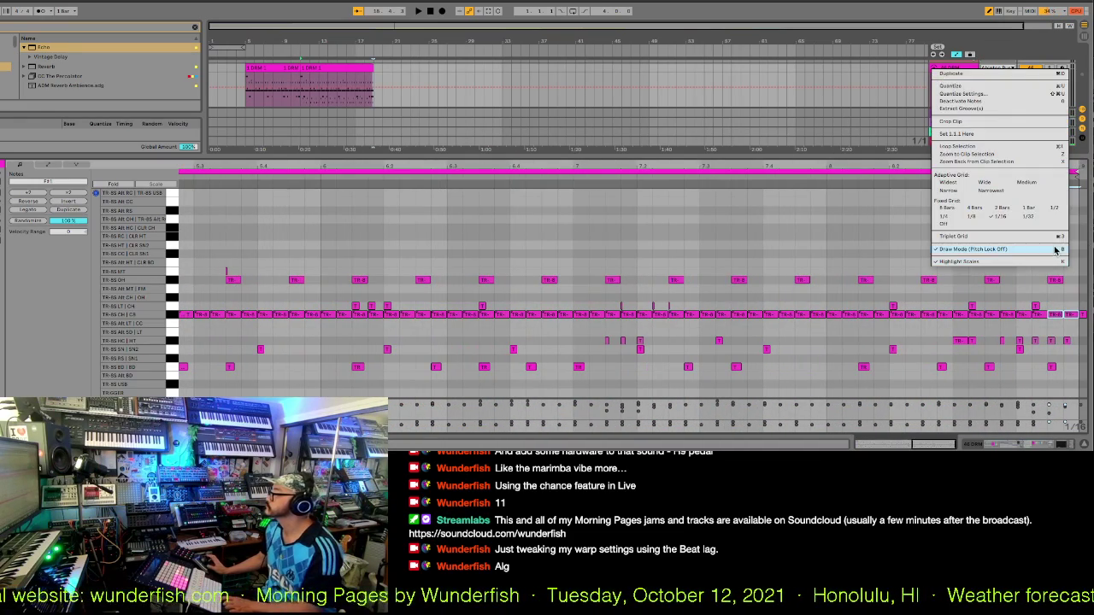
pyautogui.click(1032, 220)
pyautogui.click(1079, 315)
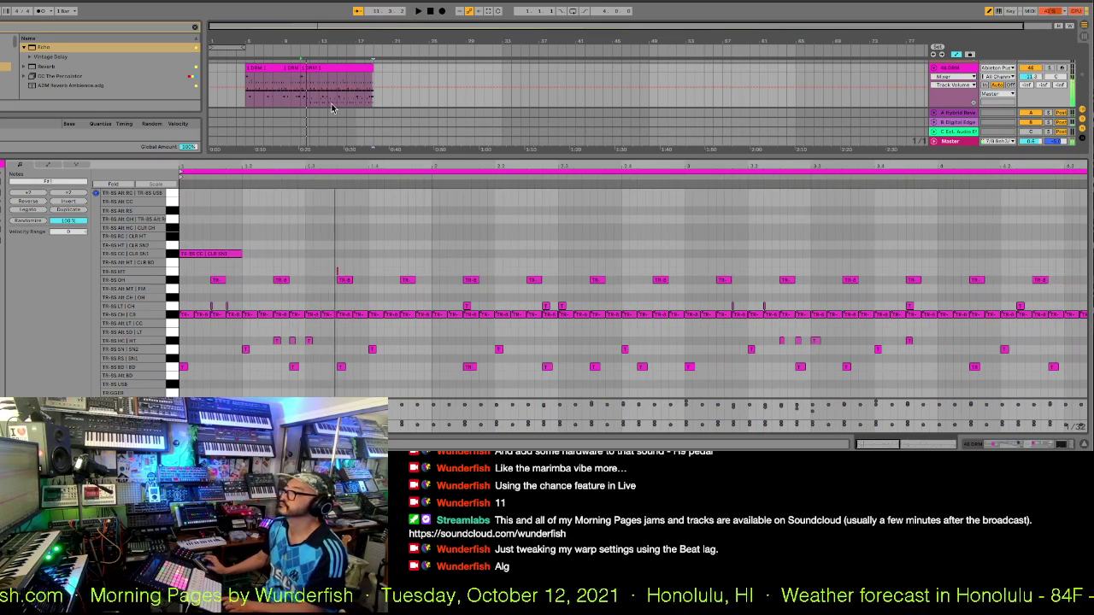
# - Duplicate the drum clip that starts at bar 11, then mute all snare notes in the original
pyautogui.click(321, 70)
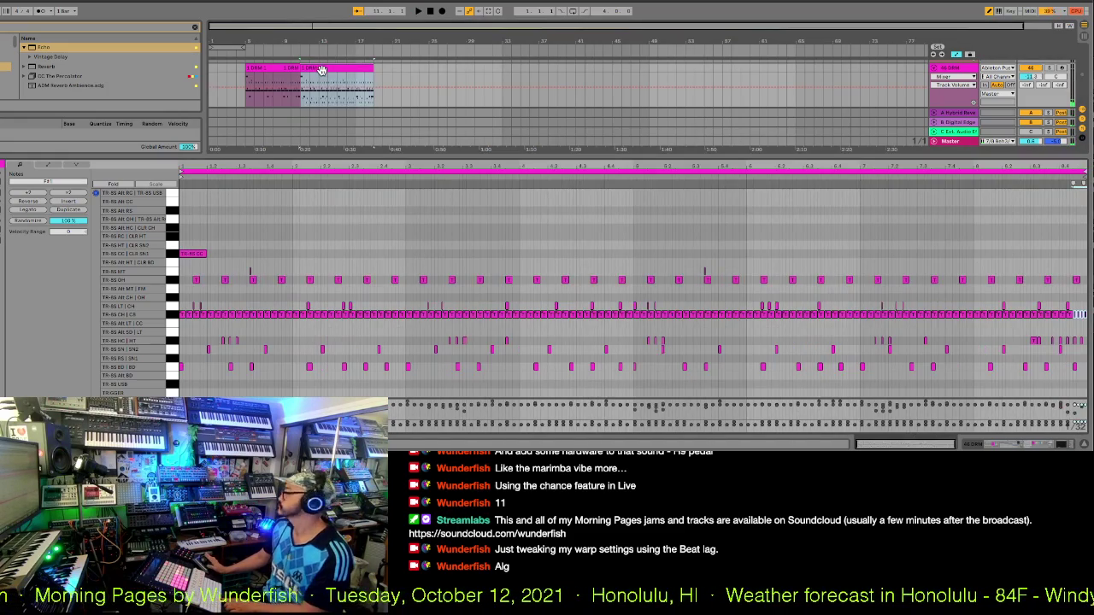
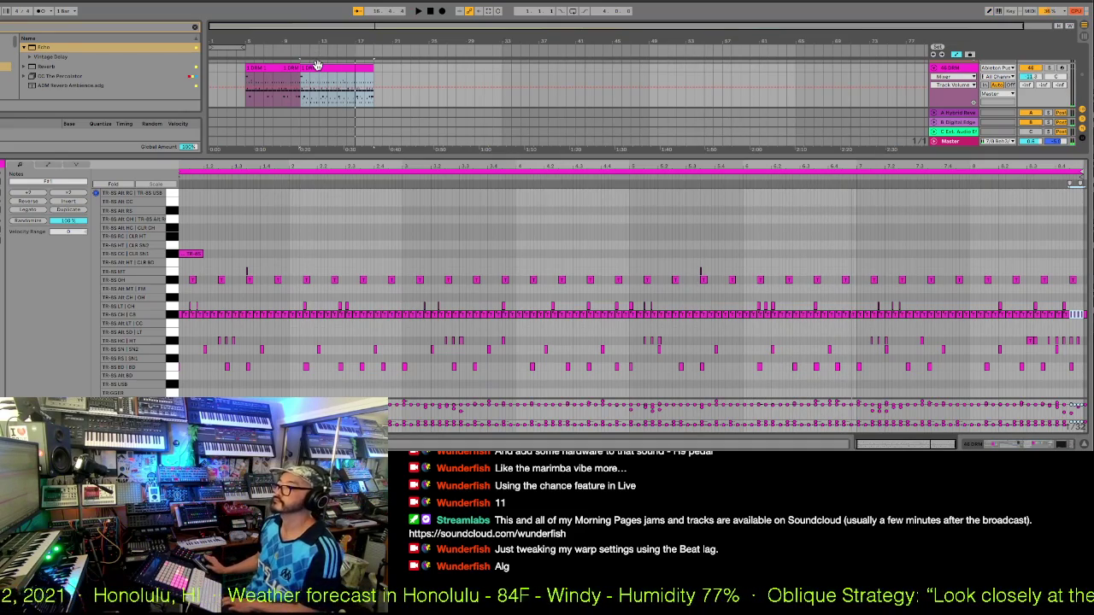
pyautogui.click(317, 66)
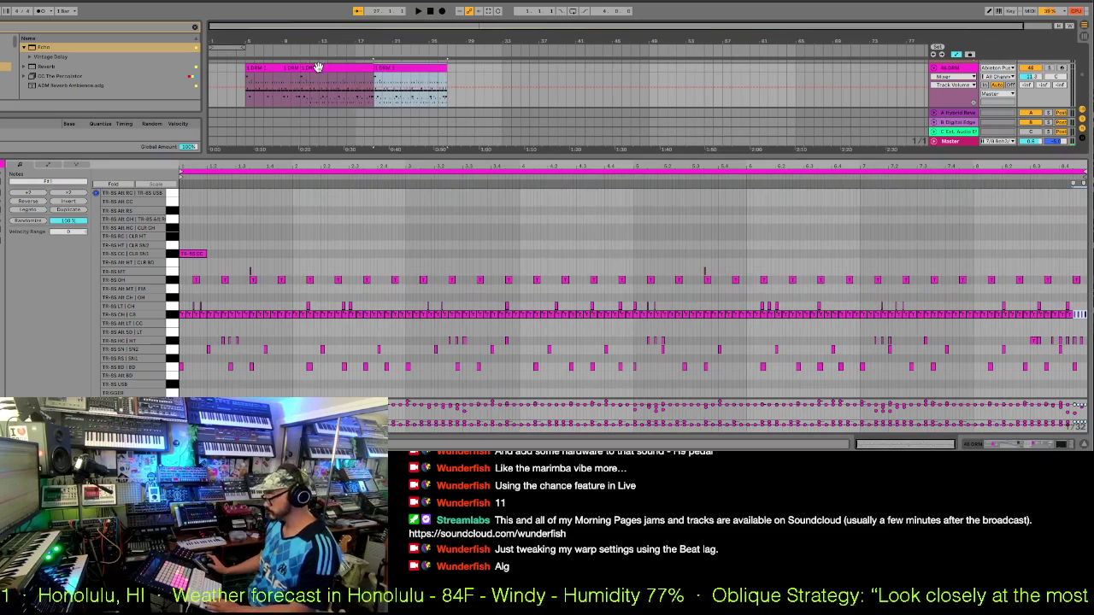
pyautogui.hotkey('ctrl', 'd')
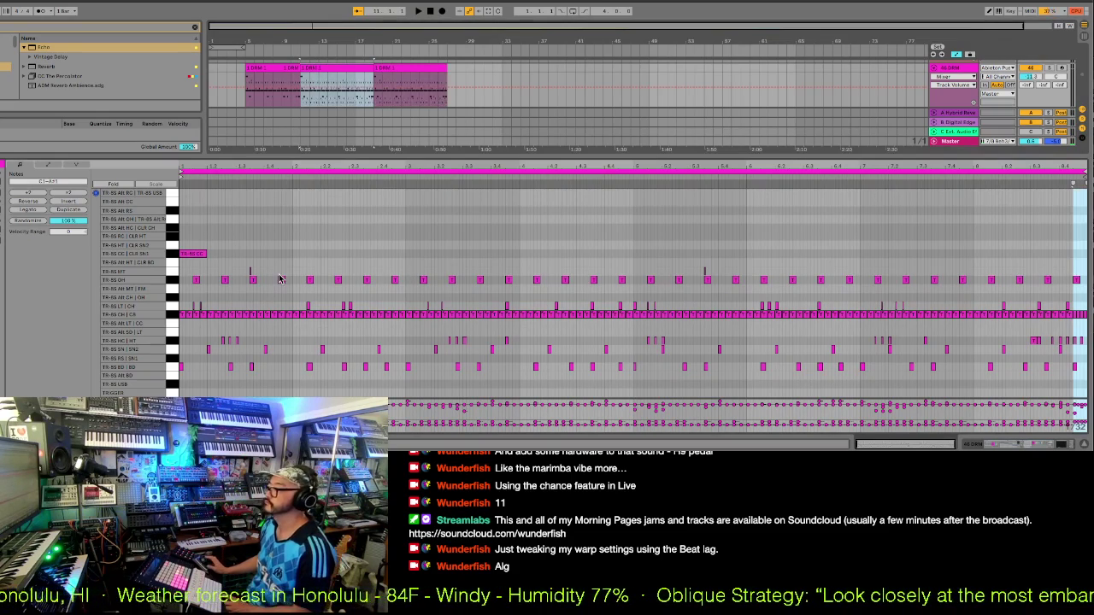
pyautogui.click(288, 52)
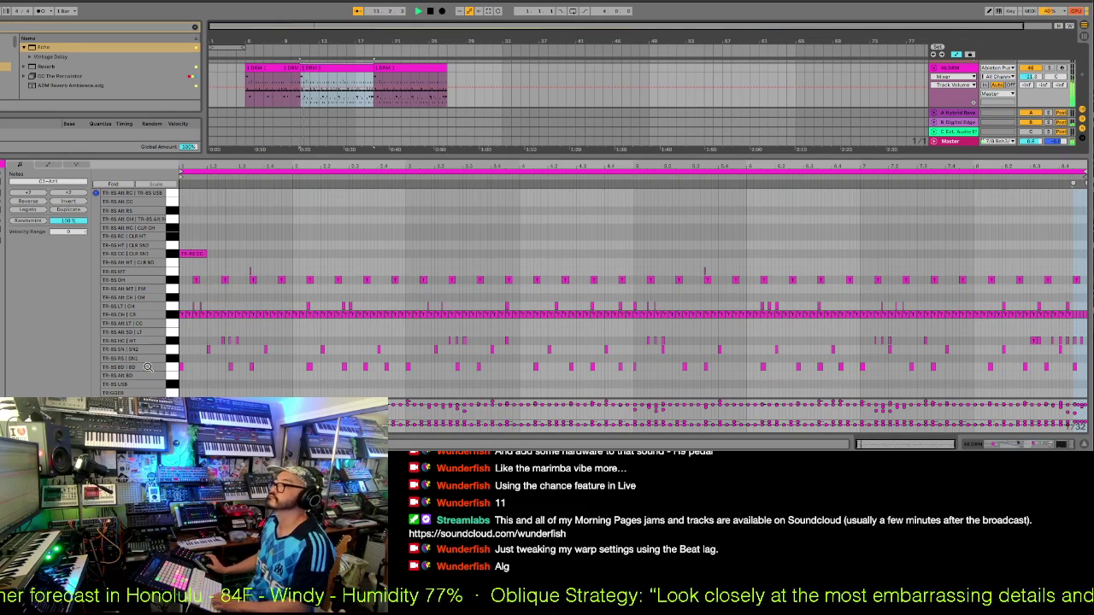
pyautogui.click(171, 351)
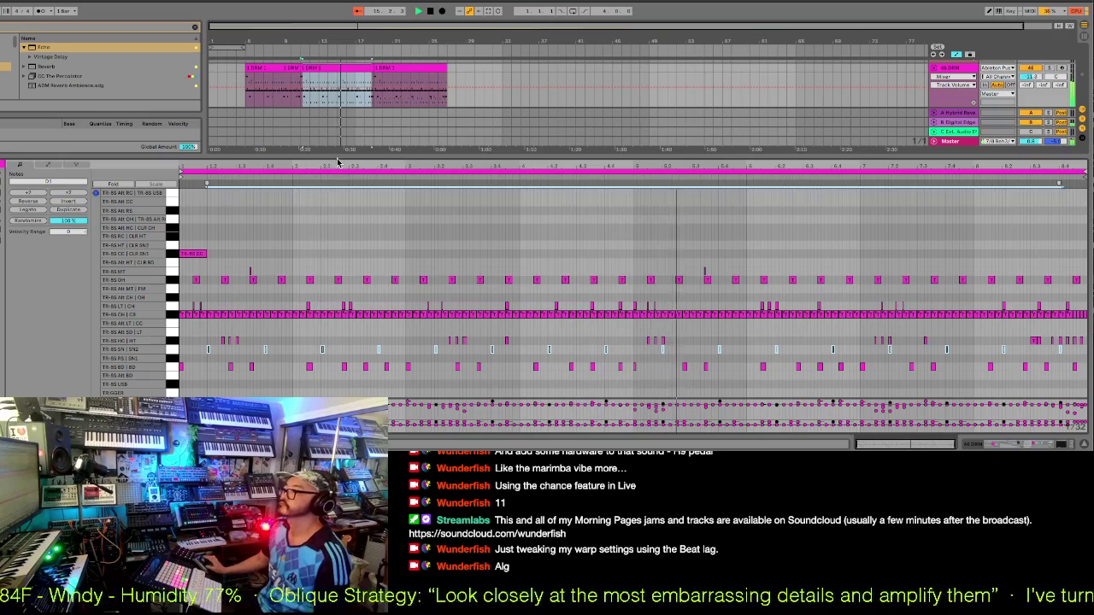
# - Shrink the note editor, move the duplicated drum clip to start at bar 17, and play the transition into it
pyautogui.moveTo(328, 159); pyautogui.dragTo(328, 236)
pyautogui.moveTo(329, 318); pyautogui.dragTo(329, 402)
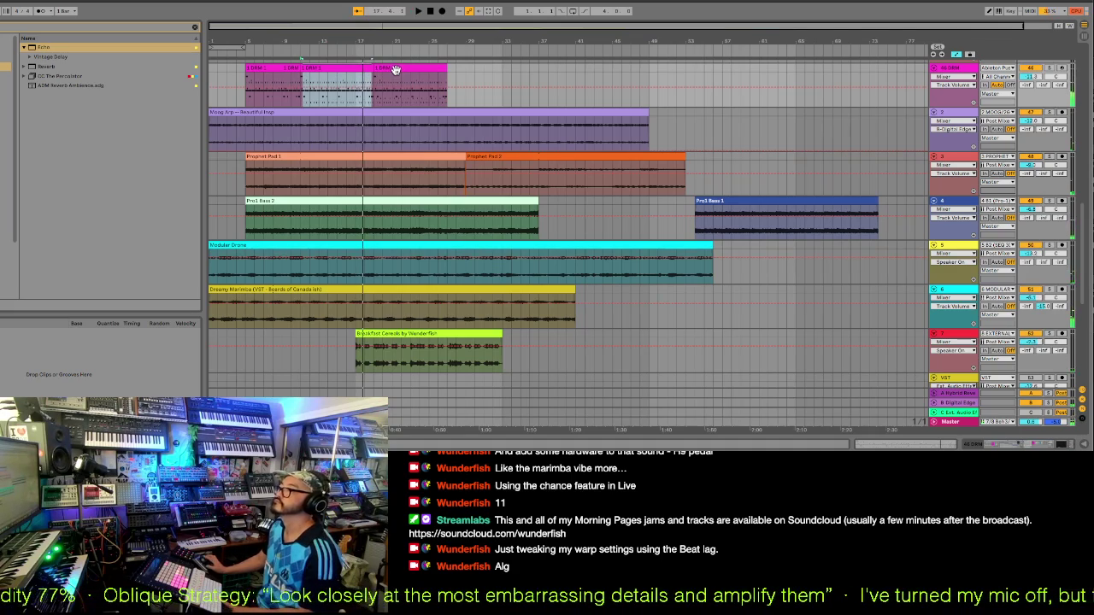
pyautogui.moveTo(396, 68); pyautogui.dragTo(377, 70)
pyautogui.click(344, 51)
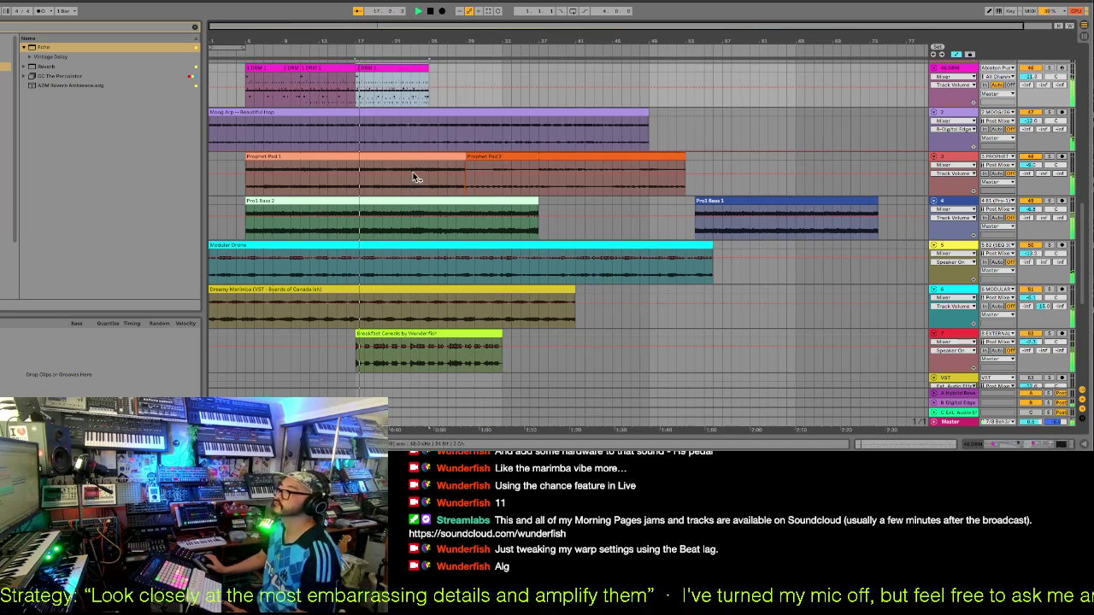
# - Check the Breakfast Cereals clip's waveform, then duplicate the last drum clip so the drums continue from bar 25 to bar 33
pyautogui.click(468, 336)
pyautogui.doubleClick(468, 336)
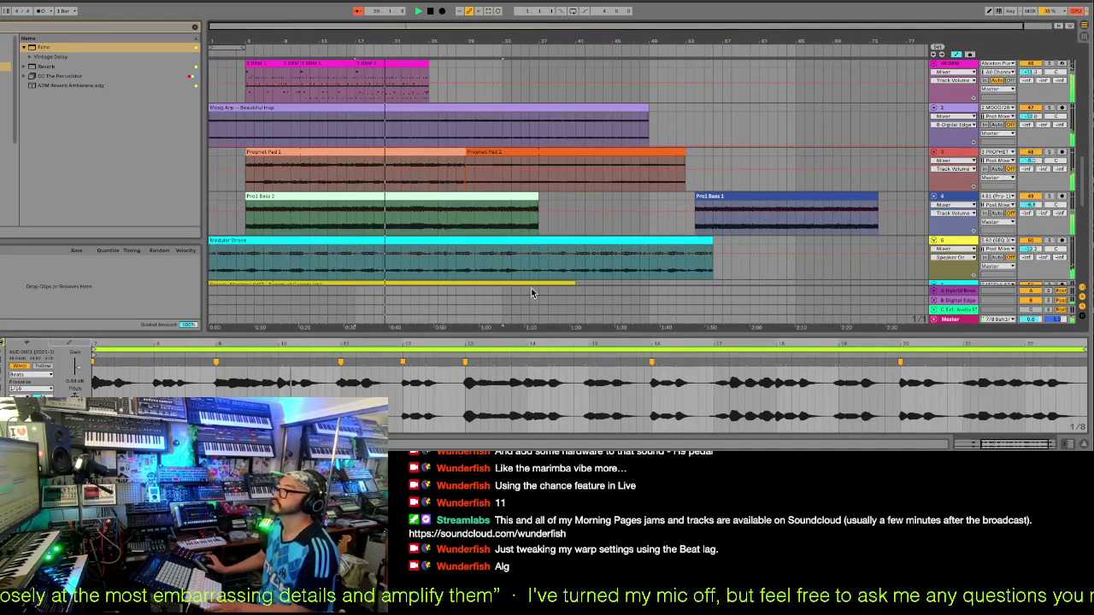
pyautogui.click(401, 64)
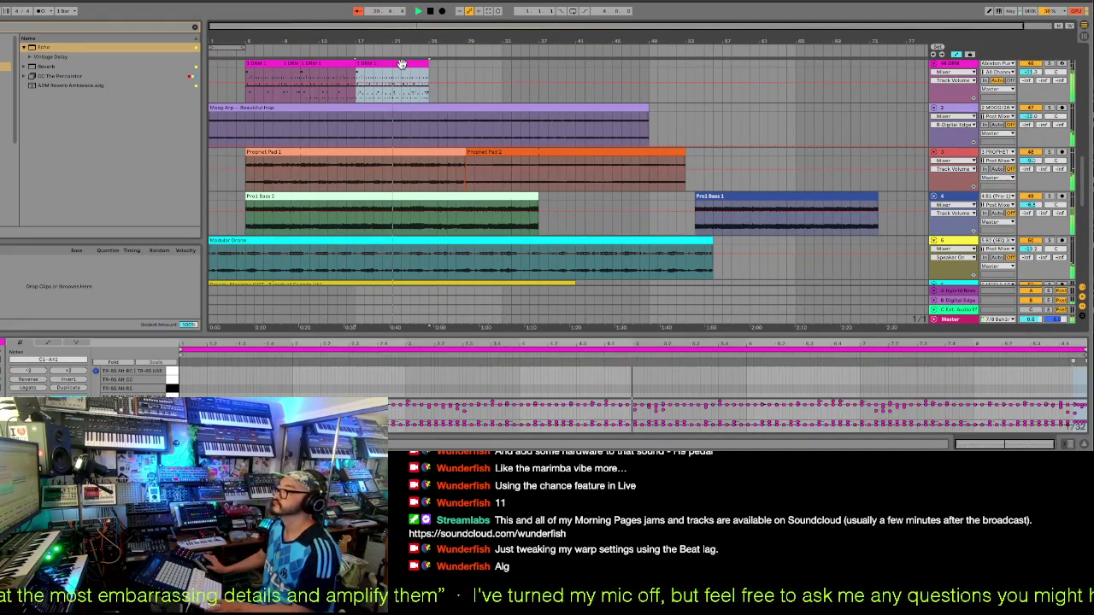
pyautogui.hotkey('ctrl', 'd')
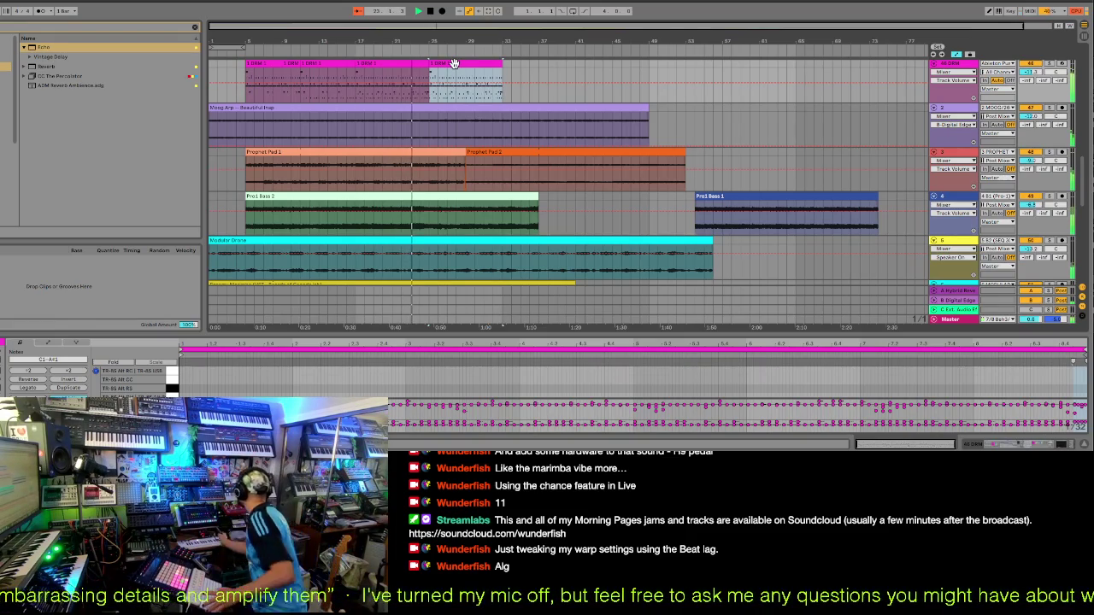
pyautogui.press('Tab')
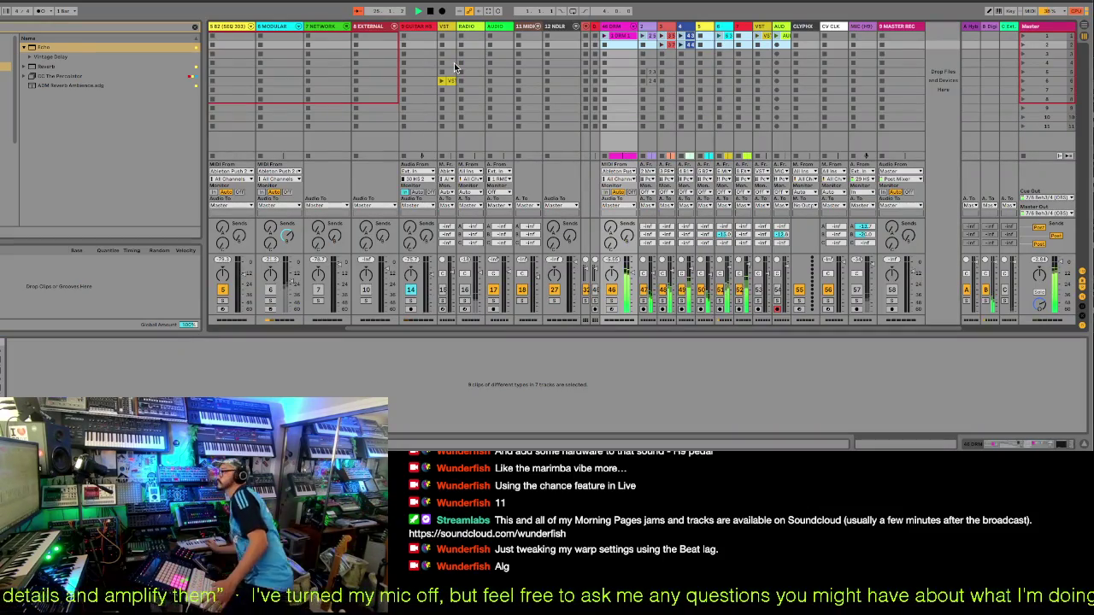
pyautogui.press('Tab')
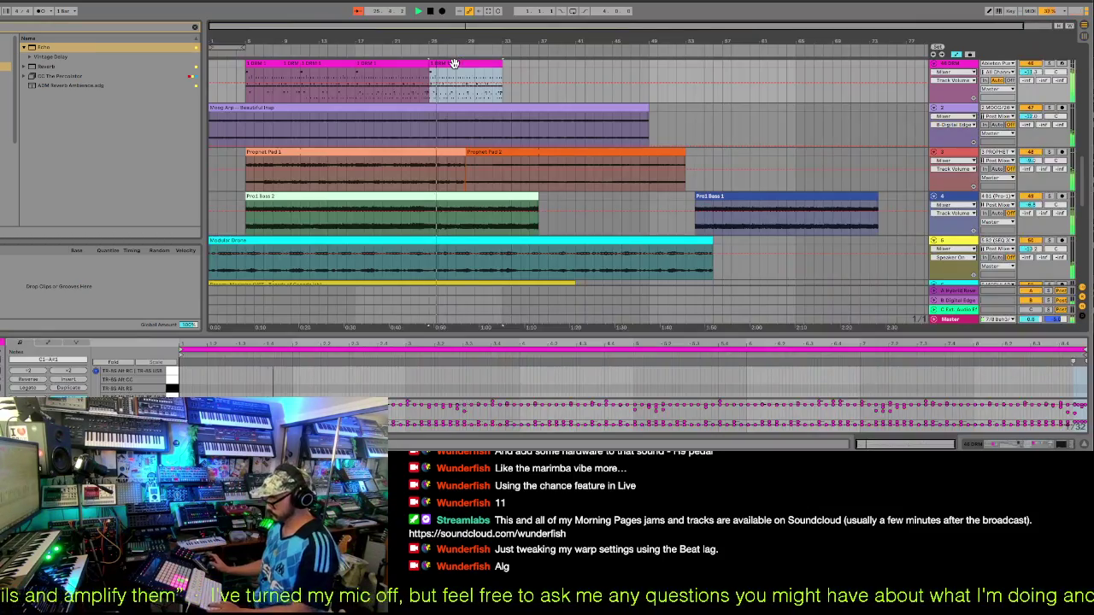
# - Open the drum clip at bars 17 to 25 in an enlarged note editor and mute all its OH notes
pyautogui.click(404, 66)
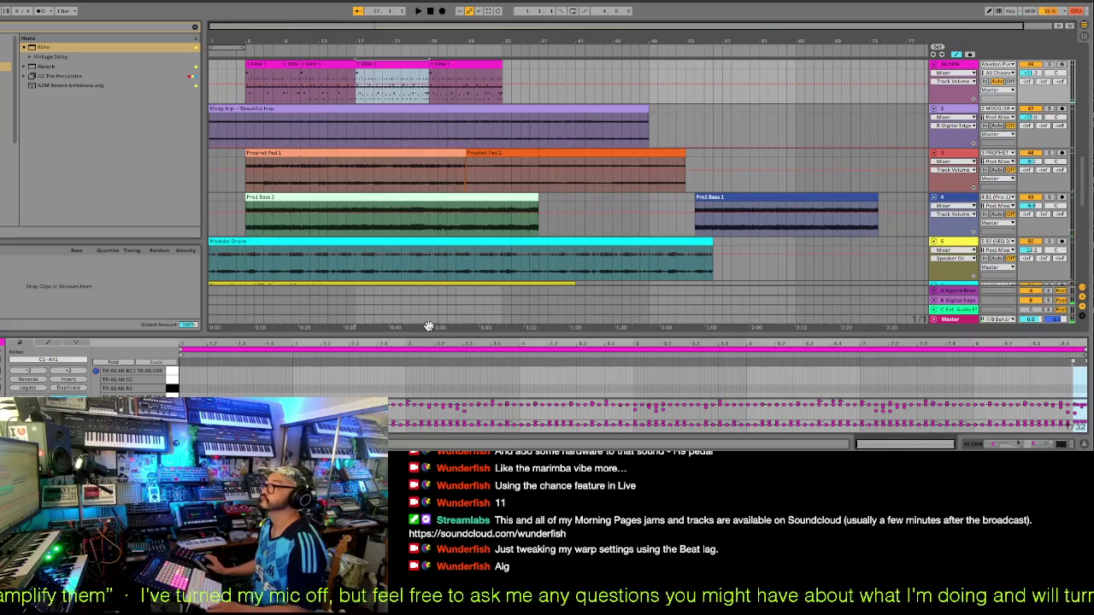
pyautogui.moveTo(427, 333); pyautogui.dragTo(342, 145)
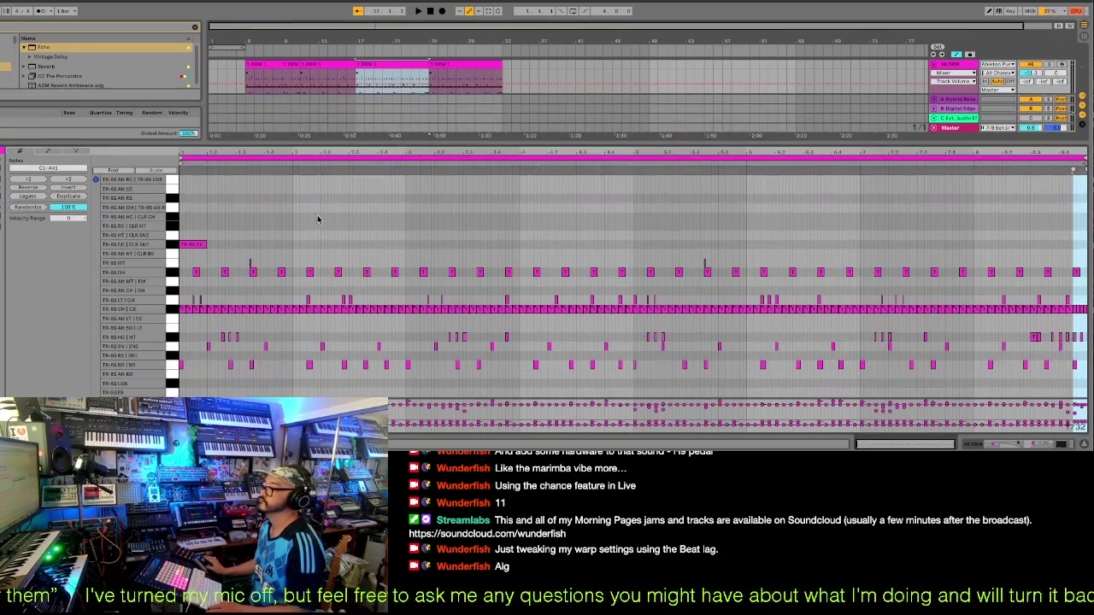
pyautogui.click(171, 273)
pyautogui.press('0')
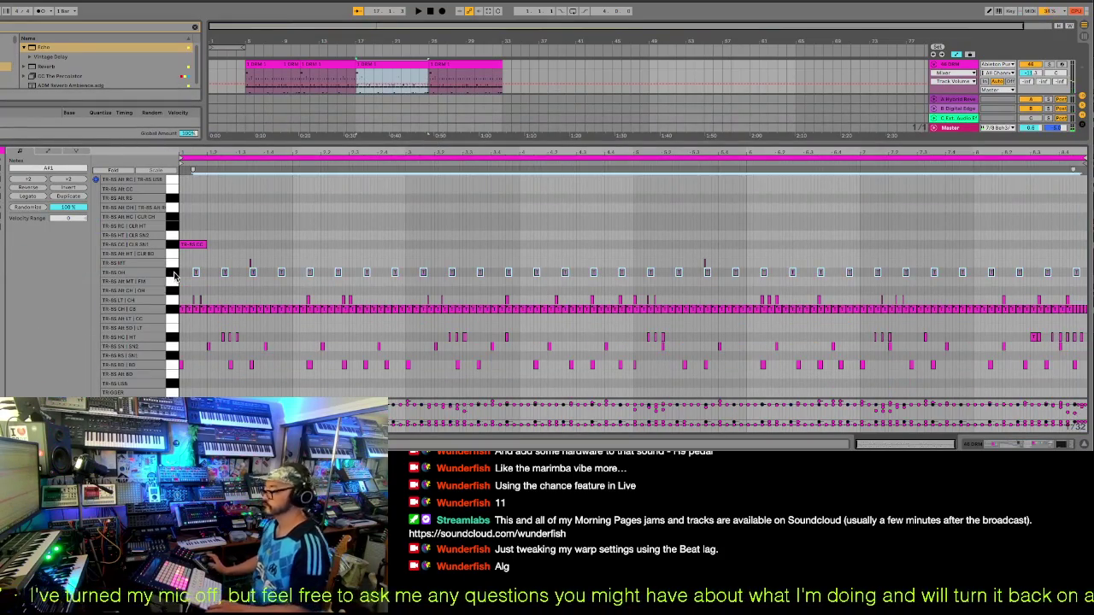
# - Consolidate the drum clips from bar 5 to bar 17 into one clip and colour it green
pyautogui.moveTo(271, 66); pyautogui.dragTo(275, 66)
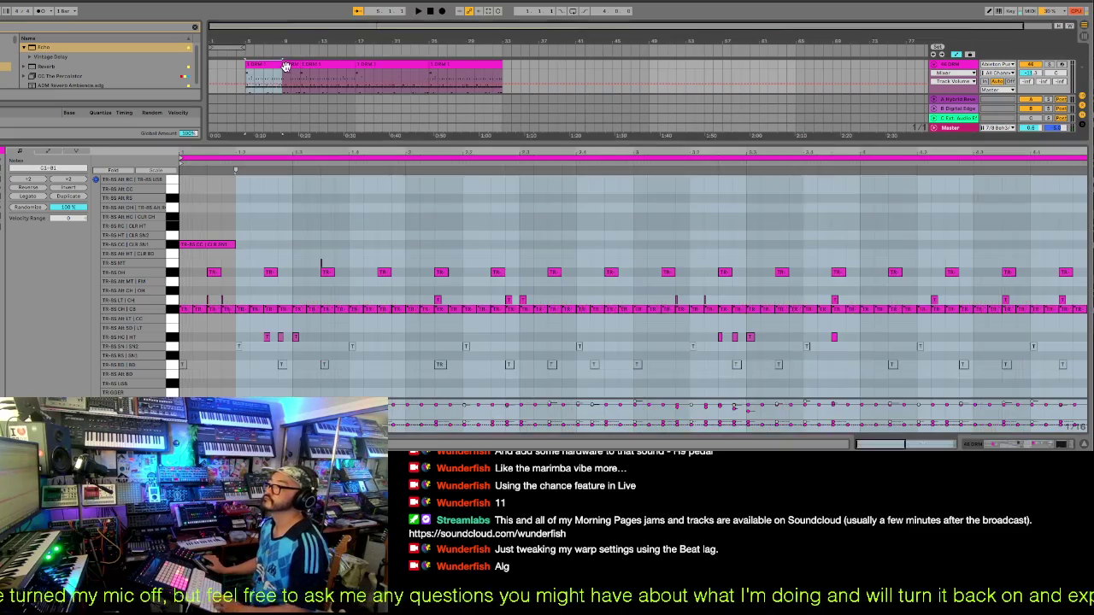
pyautogui.click(315, 65)
pyautogui.rightClick(314, 65)
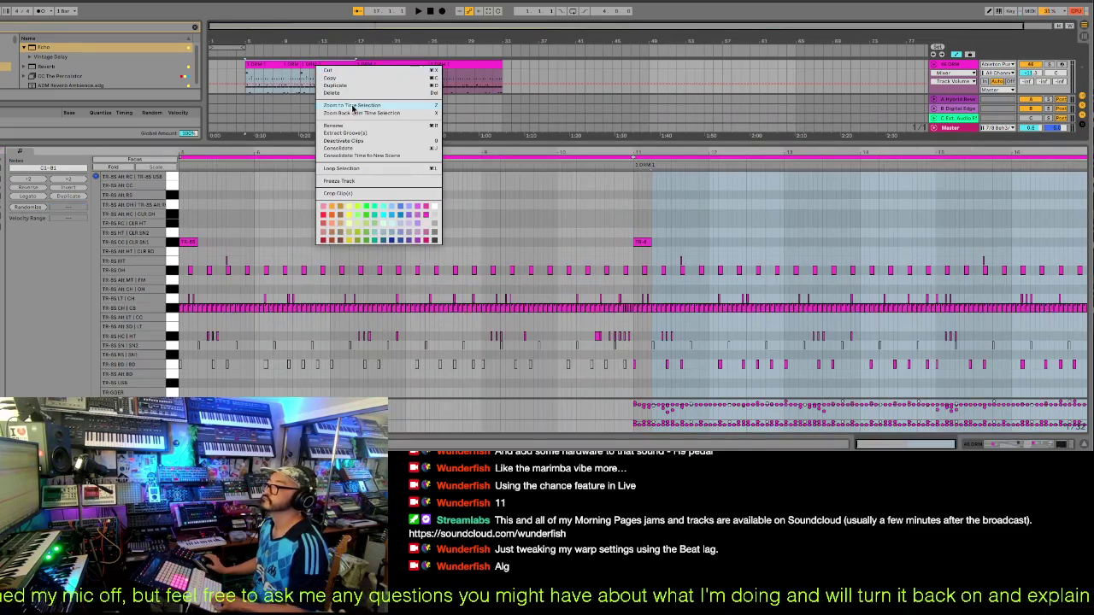
pyautogui.click(359, 148)
pyautogui.rightClick(327, 65)
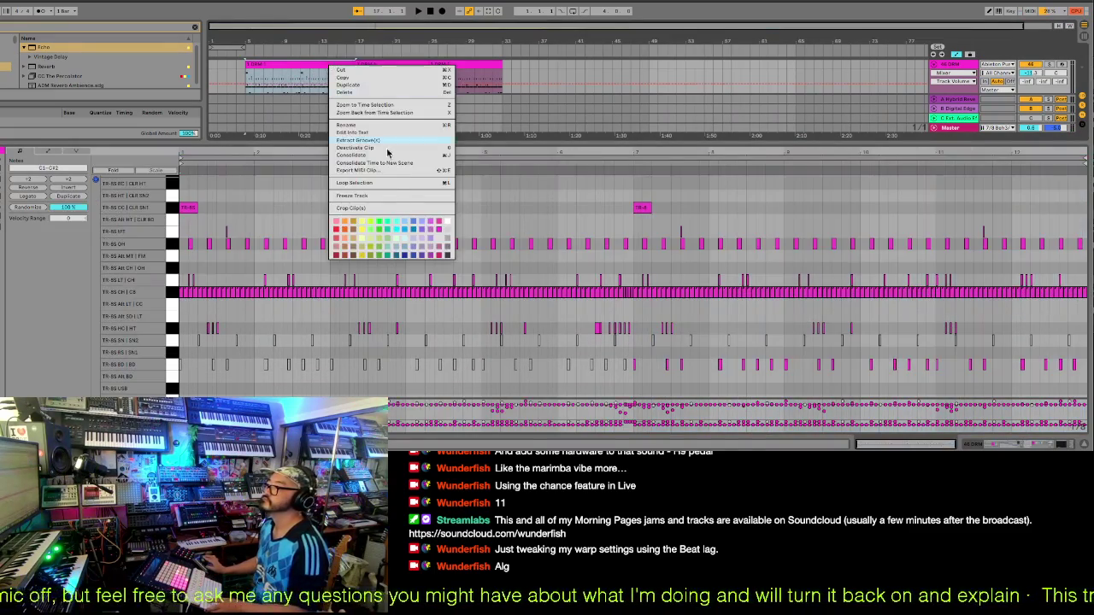
pyautogui.click(380, 224)
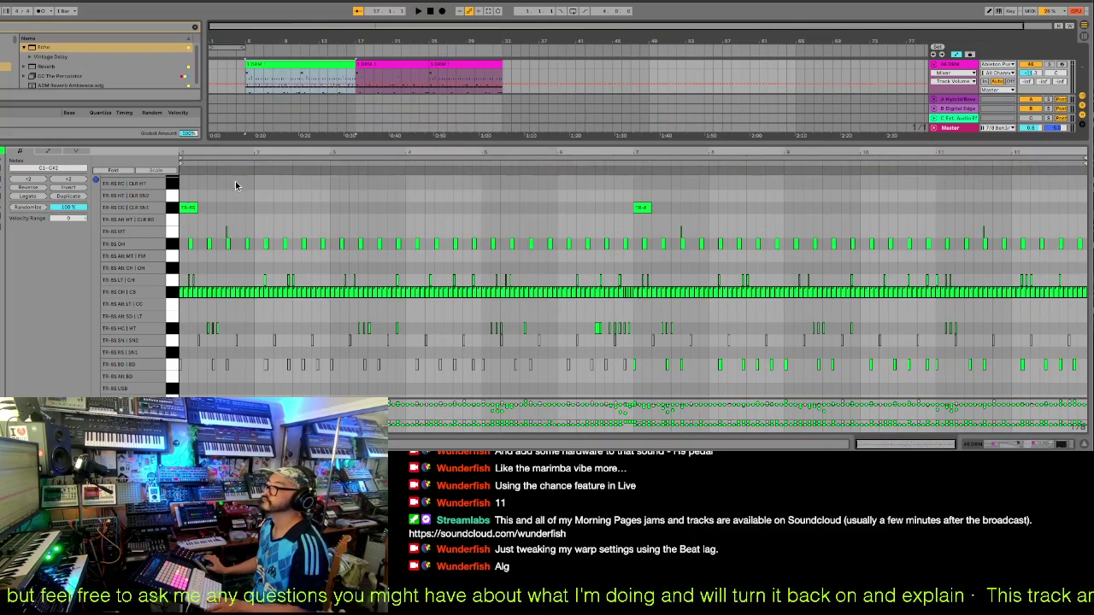
# - Mute the OH notes in the green drum clip, play from its start, and shrink the note editor
pyautogui.click(167, 244)
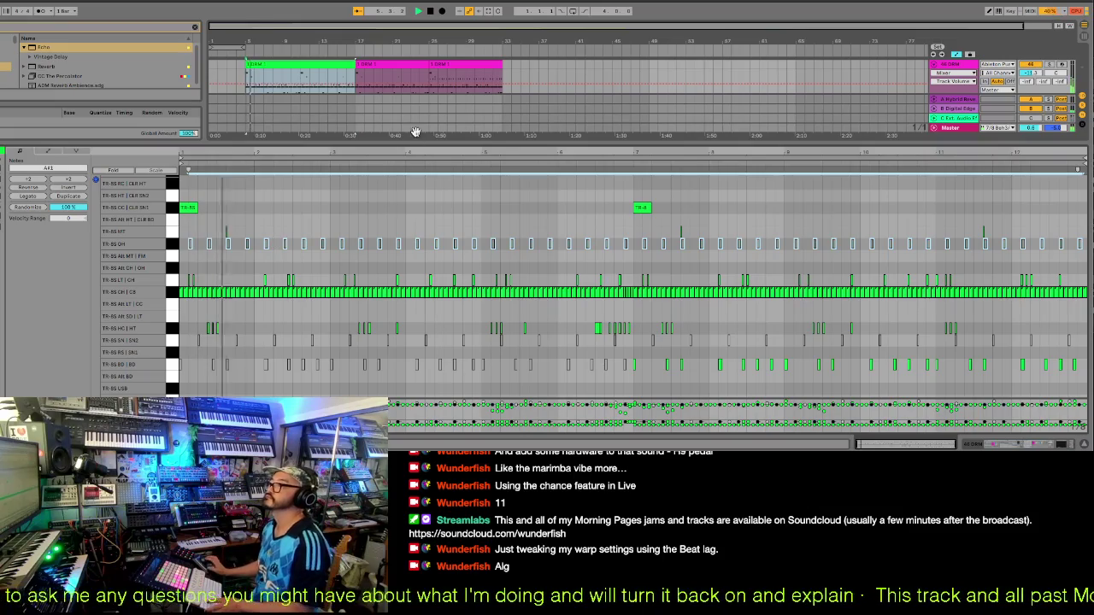
pyautogui.moveTo(412, 141); pyautogui.dragTo(412, 278)
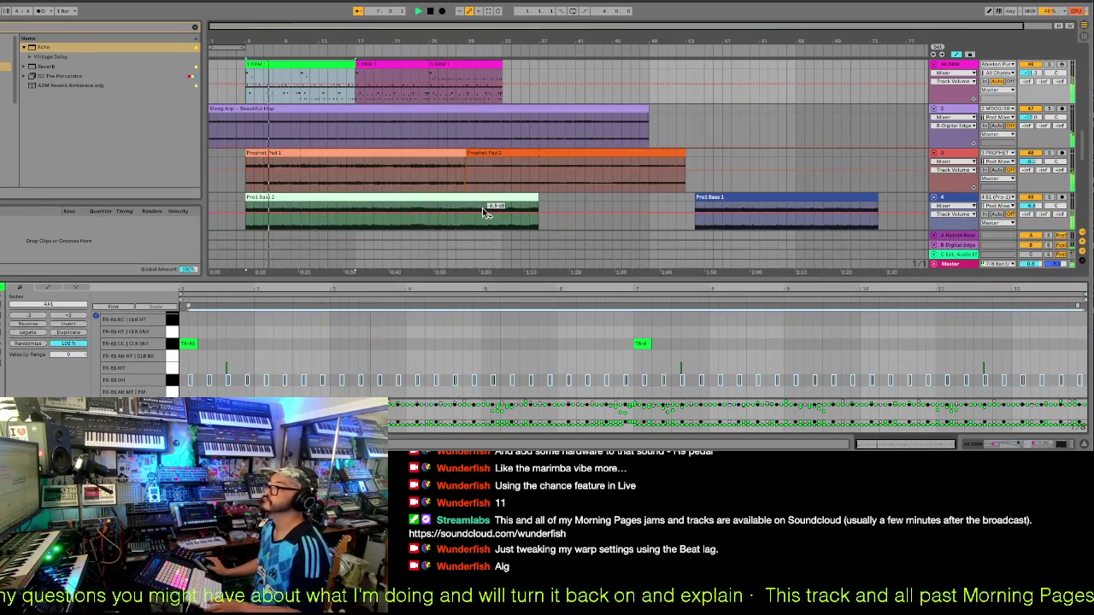
# - Add a locator at bar 33, where the last drum clip ends
pyautogui.scroll(-3, 482, 207)
pyautogui.scroll(5, 482, 207)
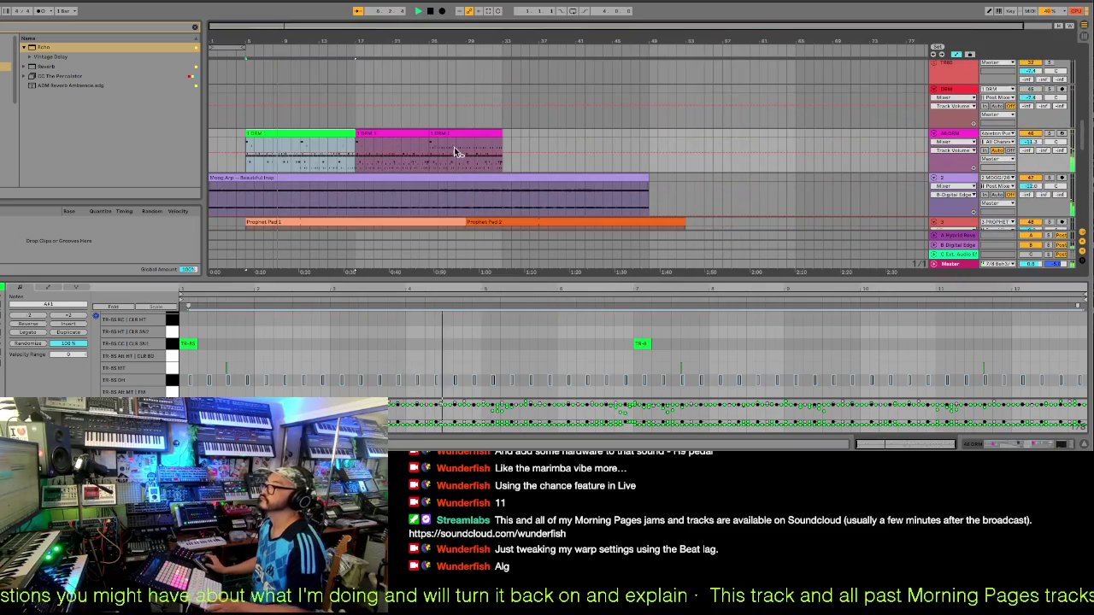
pyautogui.click(503, 50)
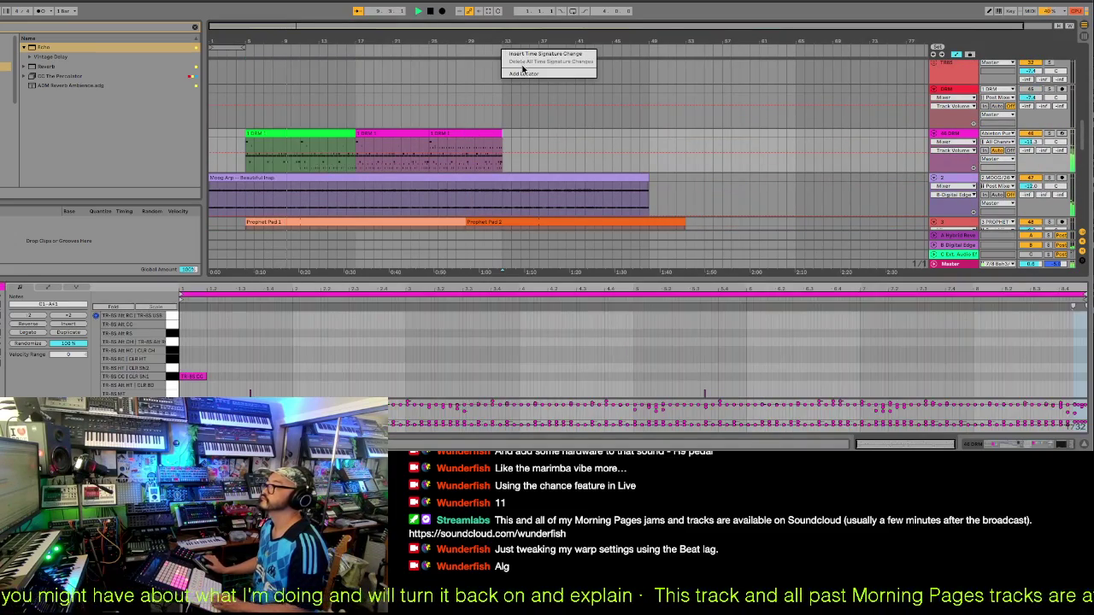
pyautogui.press('Return')
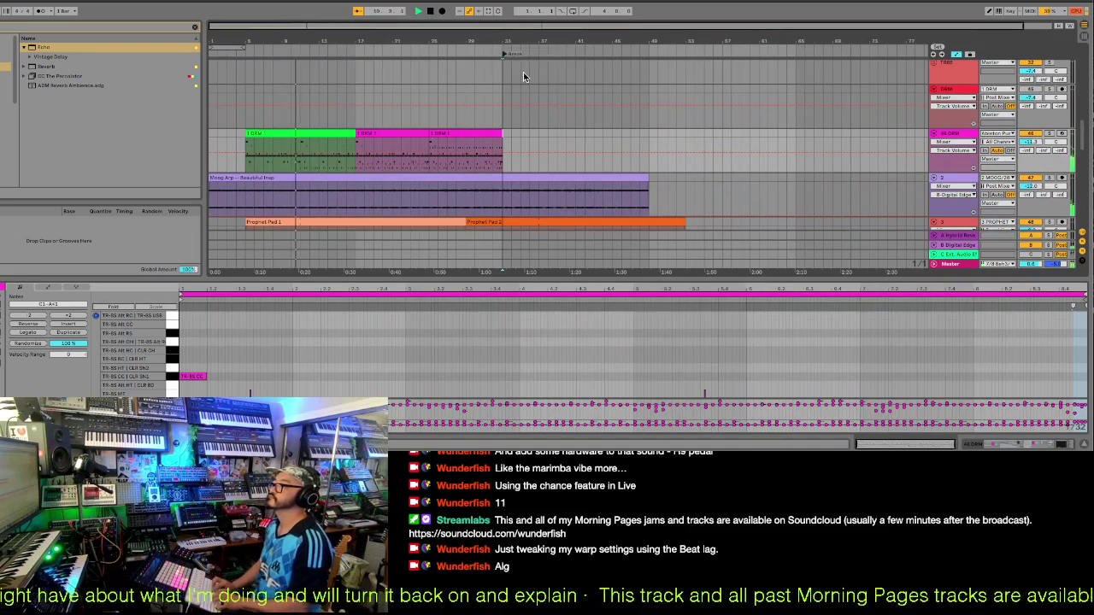
# - Stop playback, move the Moog Arp clip to start at bar 17, and play the arrangement from the beginning
pyautogui.scroll(-1, 547, 118)
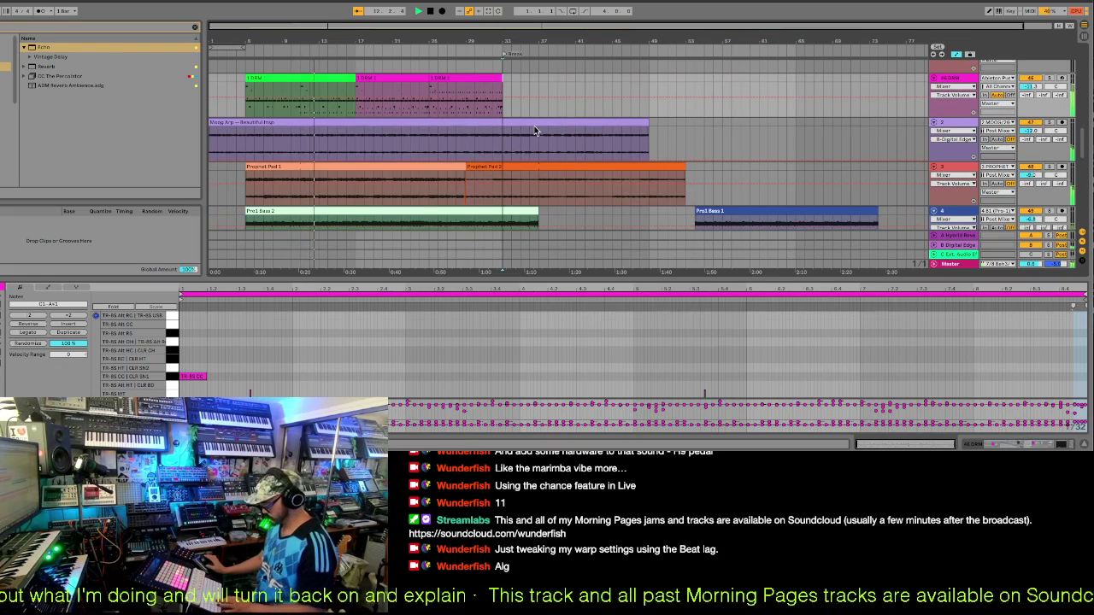
pyautogui.press('space')
pyautogui.moveTo(434, 123); pyautogui.dragTo(581, 146)
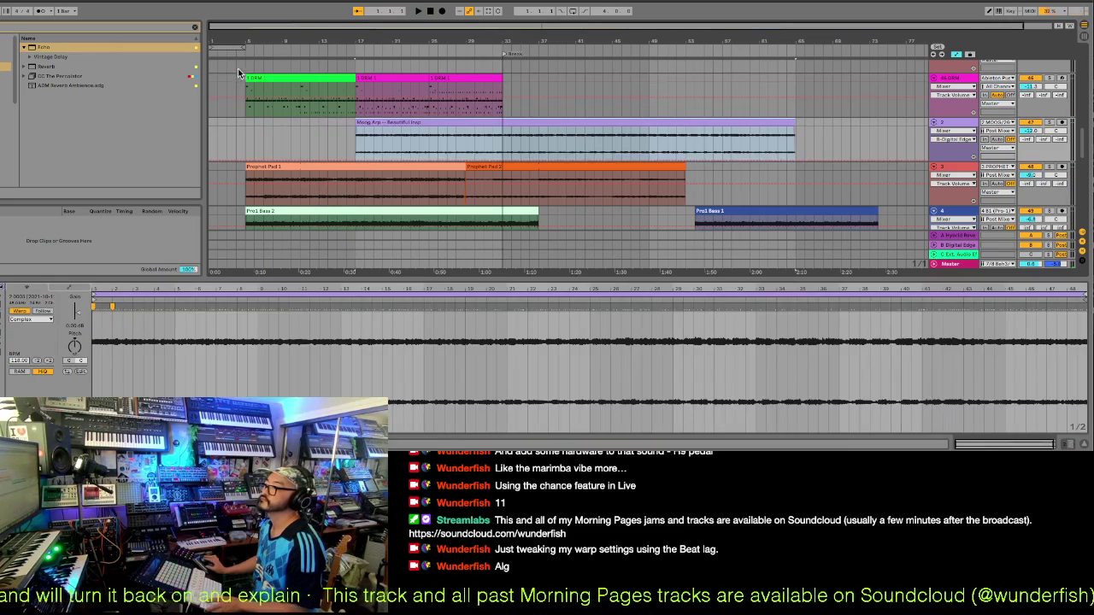
pyautogui.click(430, 12)
pyautogui.press('space')
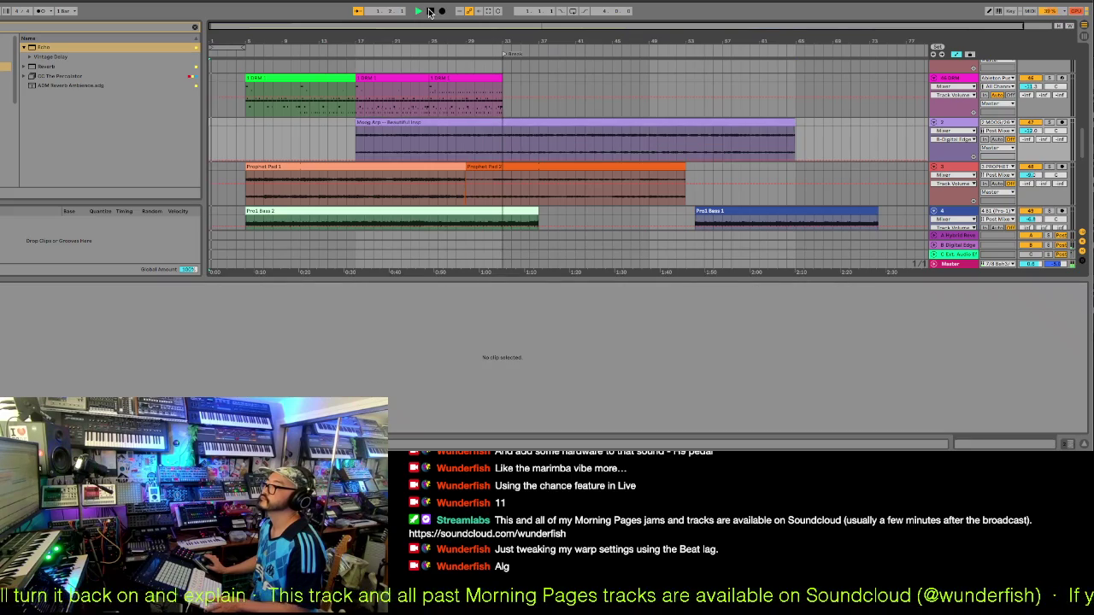
# - Move the Moog Arp clip so that it starts at bar 3
pyautogui.click(404, 126)
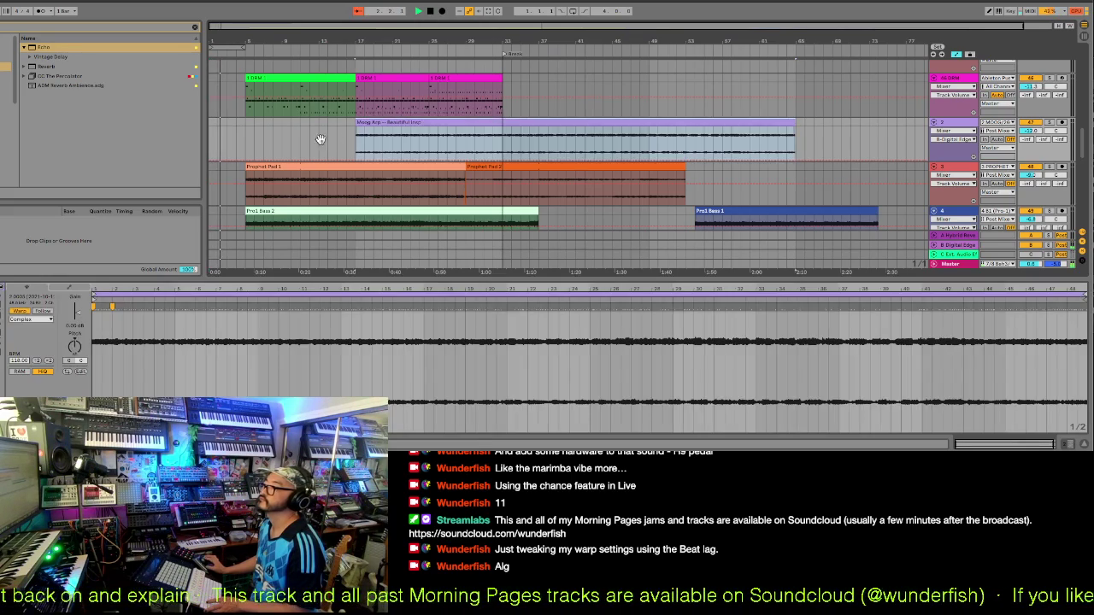
pyautogui.keyDown('shift'); pyautogui.click(293, 145); pyautogui.keyUp('shift')
pyautogui.moveTo(293, 145); pyautogui.dragTo(279, 139)
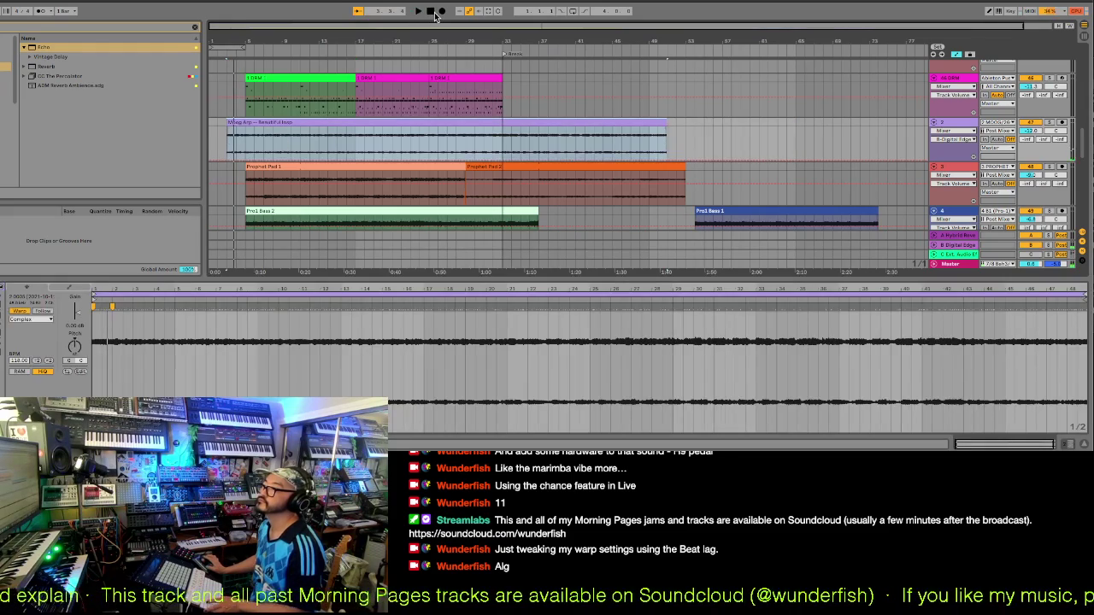
# - Stop playback, move the Moog Arp clip to start at bar 1, and play the arrangement from the beginning
pyautogui.click(434, 16)
pyautogui.press('space')
pyautogui.scroll(-2, 416, 83)
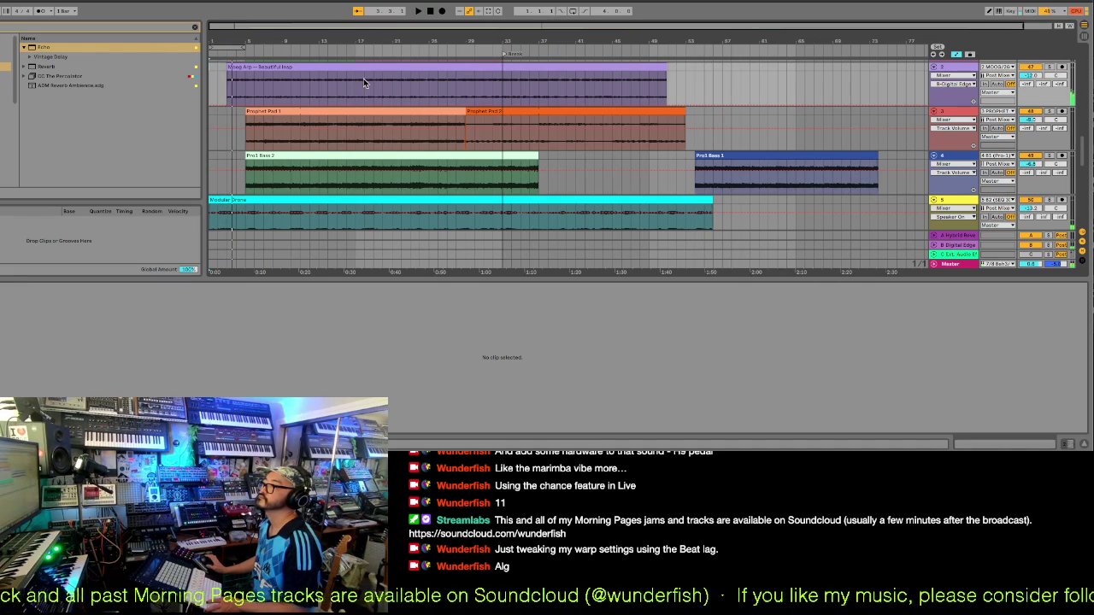
pyautogui.moveTo(294, 69); pyautogui.dragTo(312, 72)
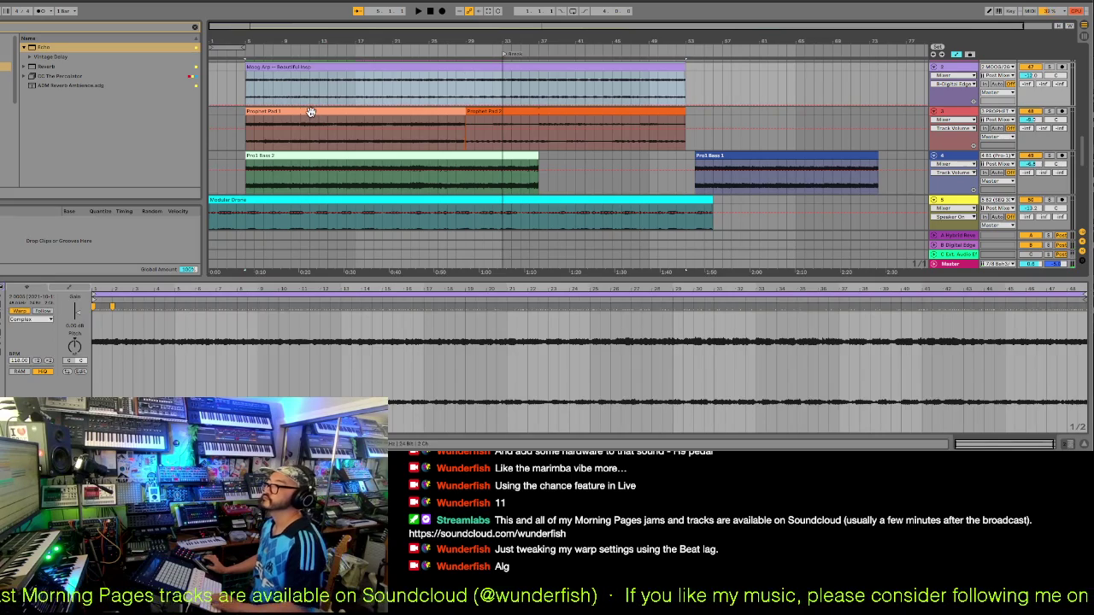
pyautogui.click(311, 112)
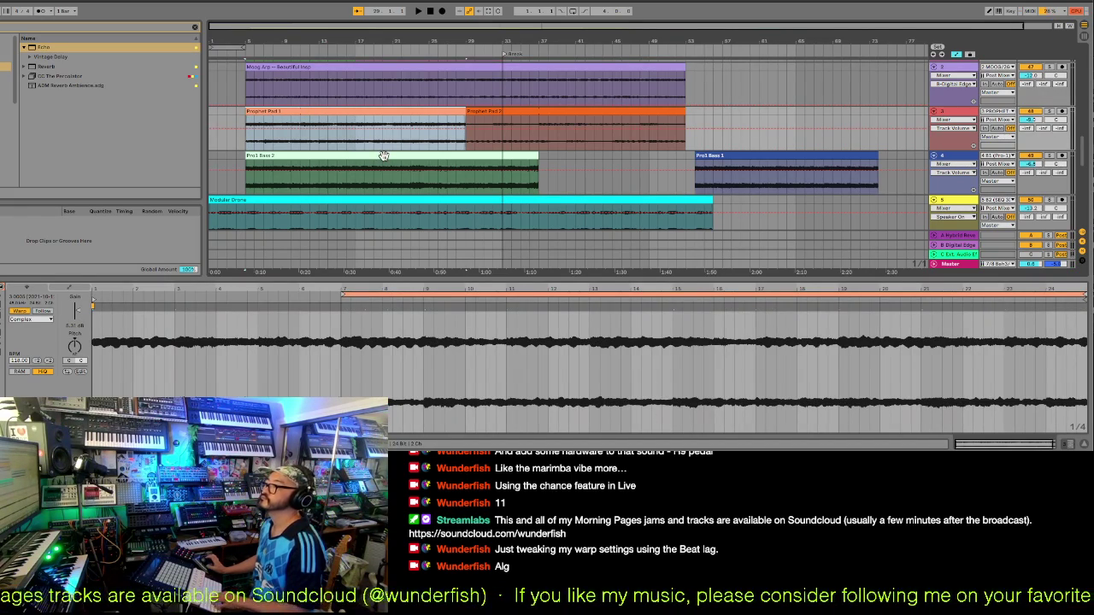
pyautogui.moveTo(336, 68); pyautogui.dragTo(291, 81)
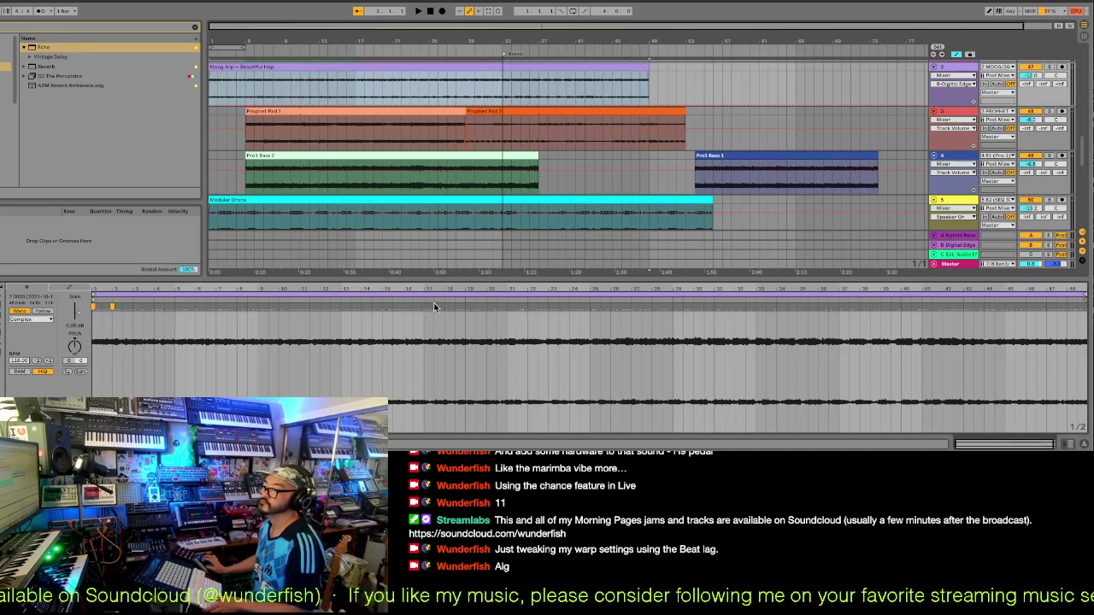
pyautogui.press('space')
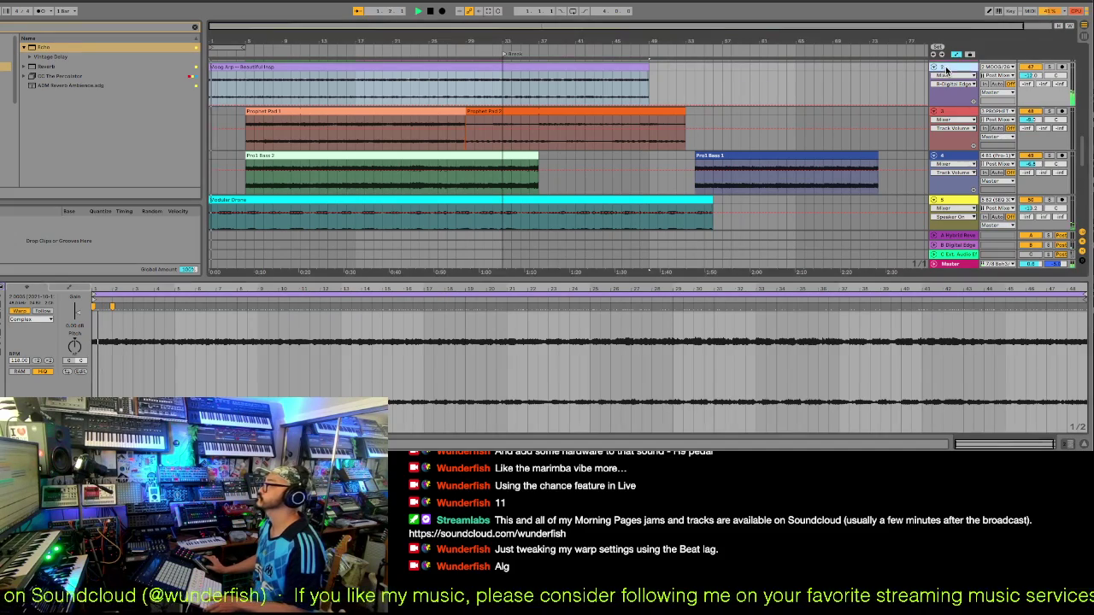
# - Find the Utility effect in the browser and add it to the Moog Arp track
pyautogui.hotkey('ctrl', 'z')
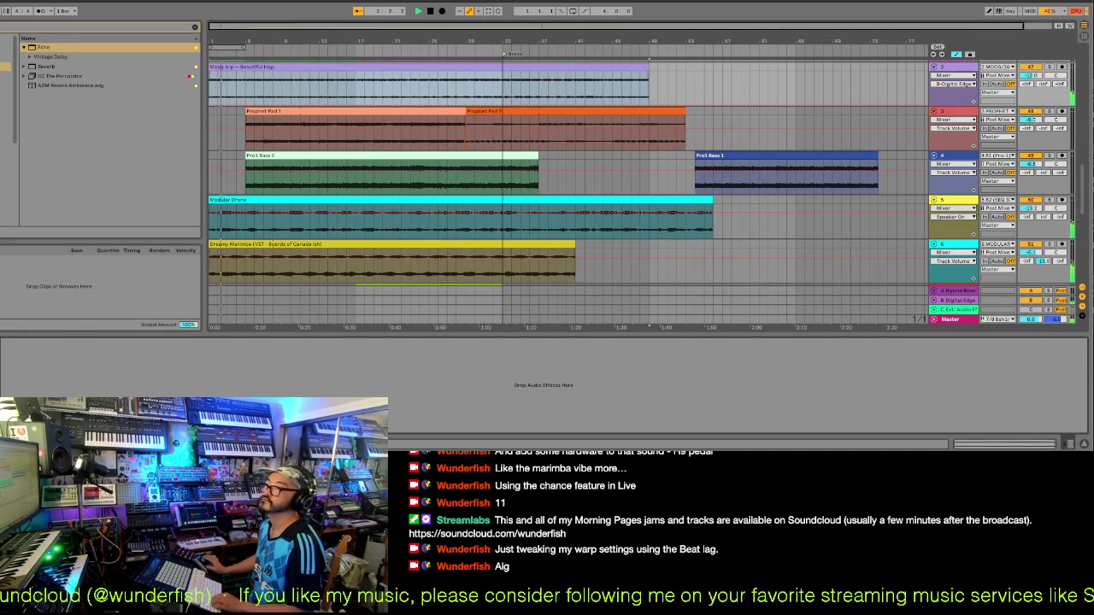
pyautogui.hotkey('ctrl', 'z')
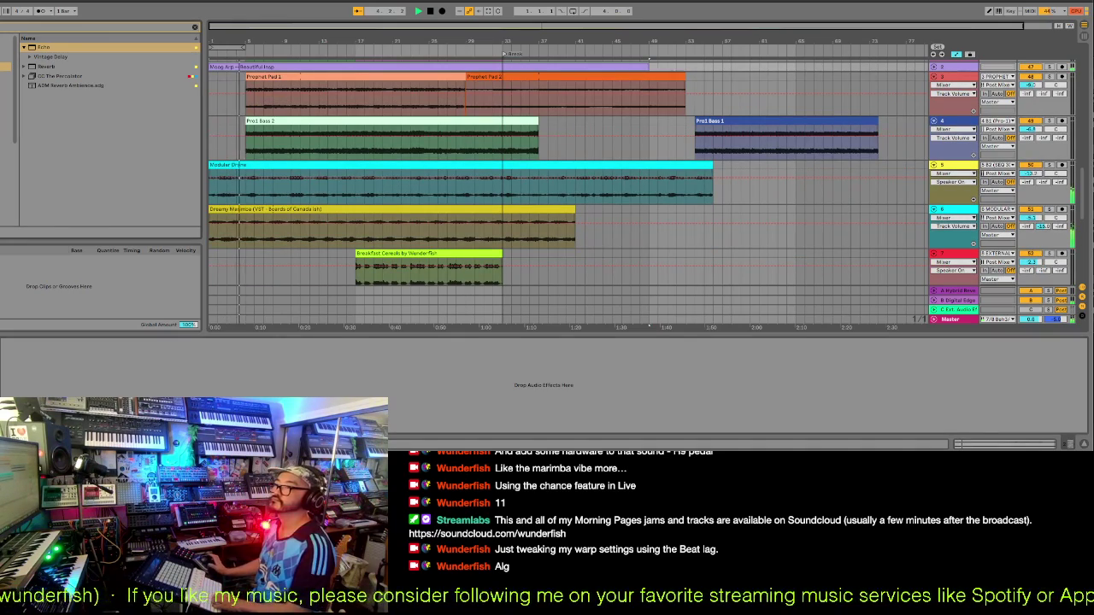
pyautogui.press('Escape')
pyautogui.hotkey('ctrl', 'f')
pyautogui.write('utility')
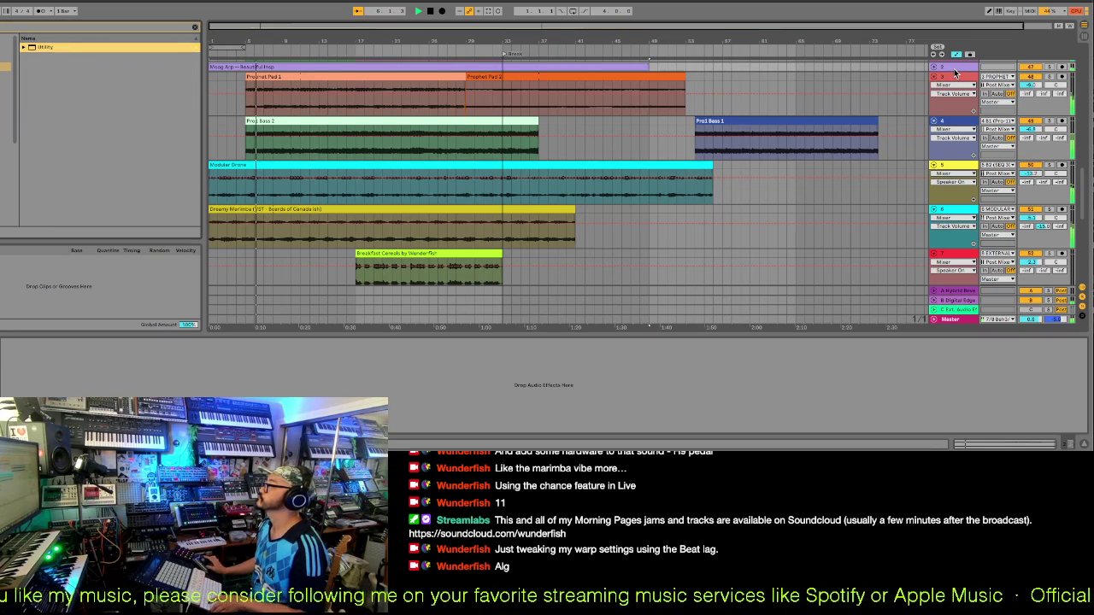
pyautogui.press('Return')
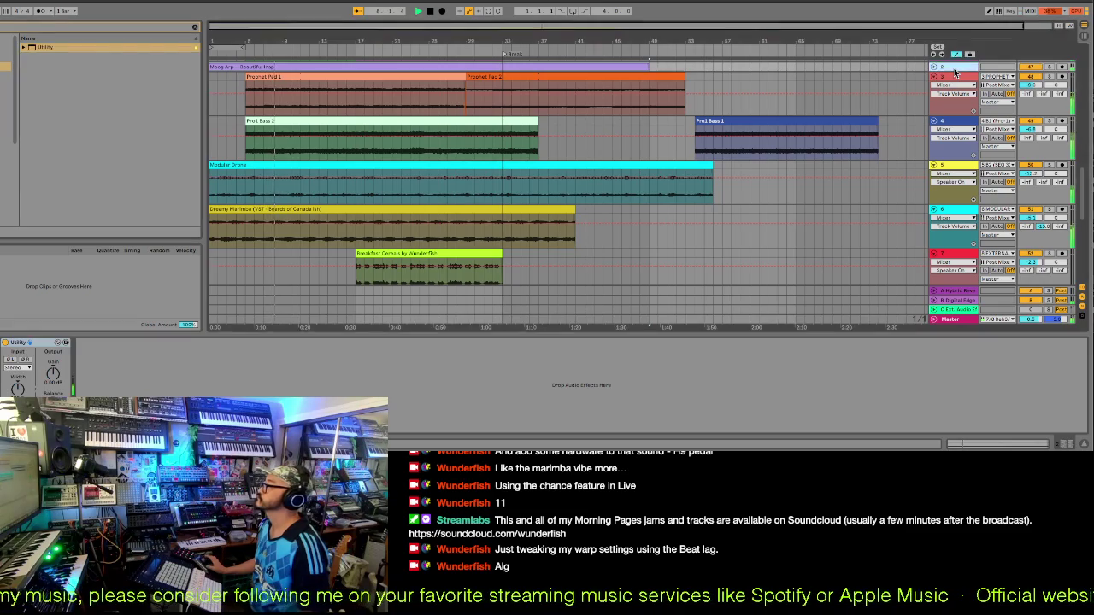
# - Show the Utility gain automation on the unfolded Moog Arp track and draw a fade-in from bar 1 to bar 5
pyautogui.click(934, 67)
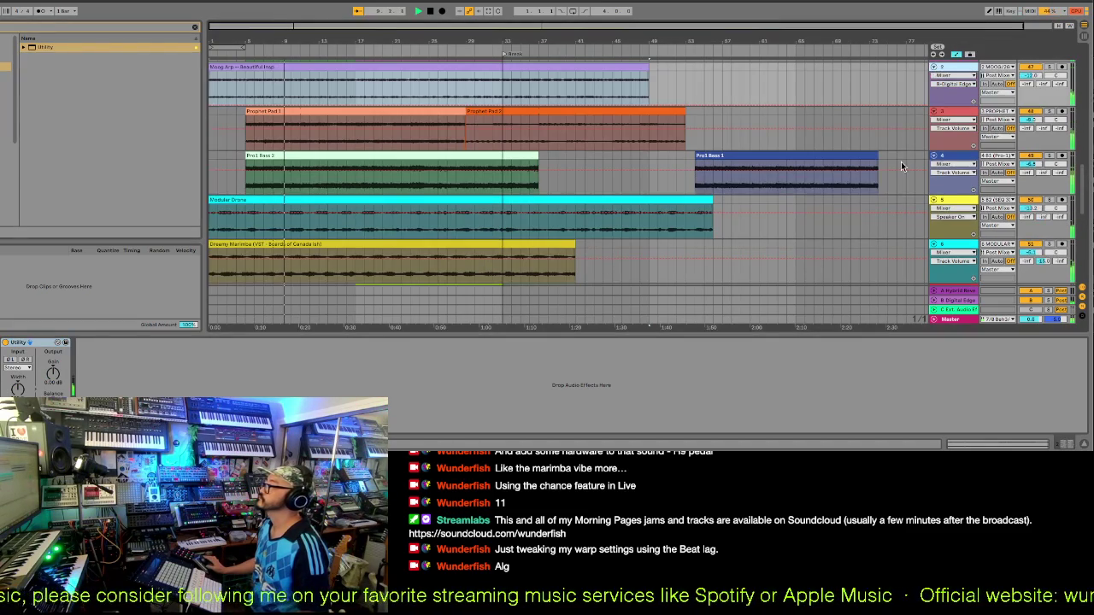
pyautogui.click(53, 374)
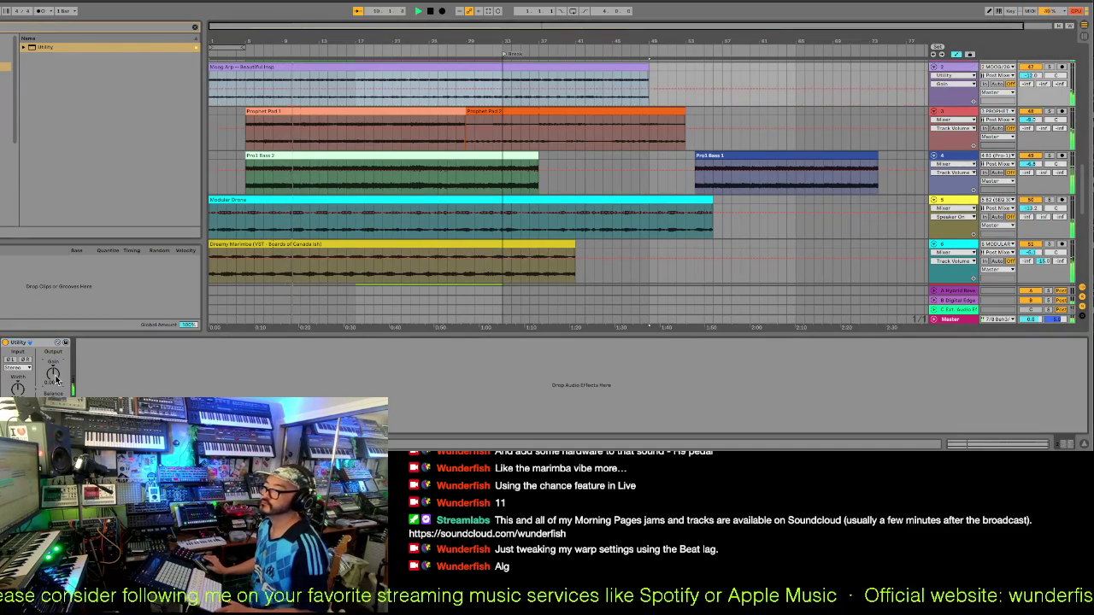
pyautogui.moveTo(243, 86)
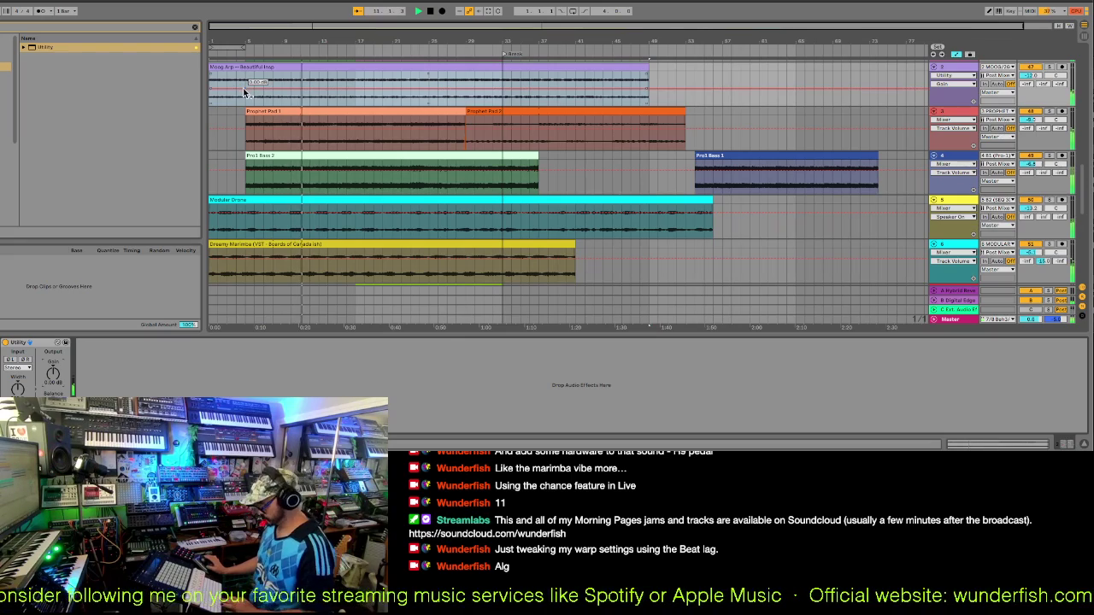
pyautogui.moveTo(242, 87); pyautogui.dragTo(213, 99)
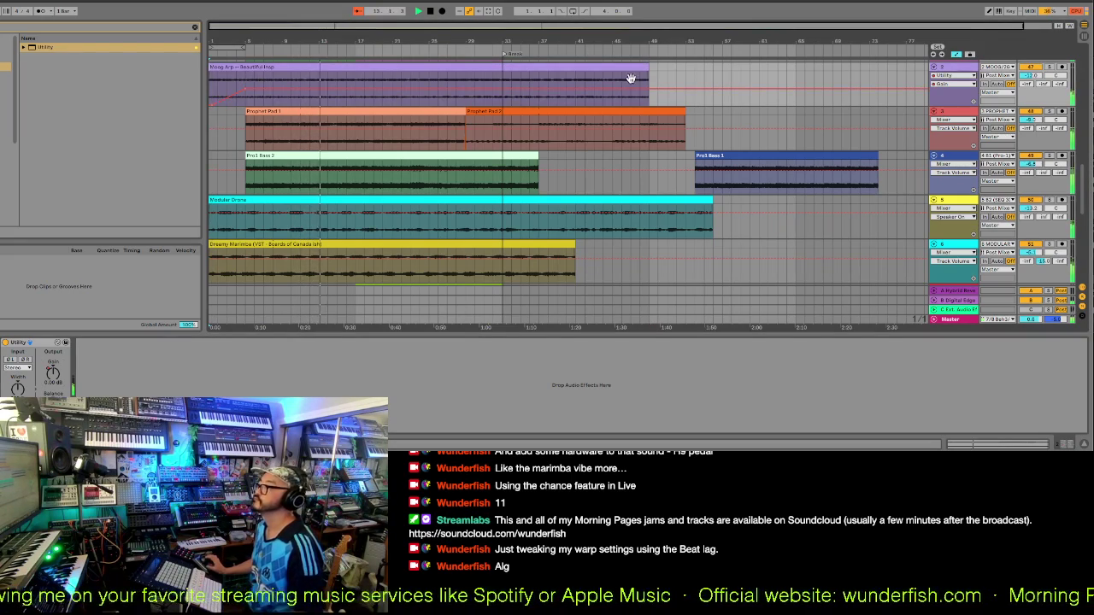
# - Stop playback and audition the arrangement from the drum clip that starts at bar 17
pyautogui.scroll(3, 630, 77)
pyautogui.moveTo(500, 144)
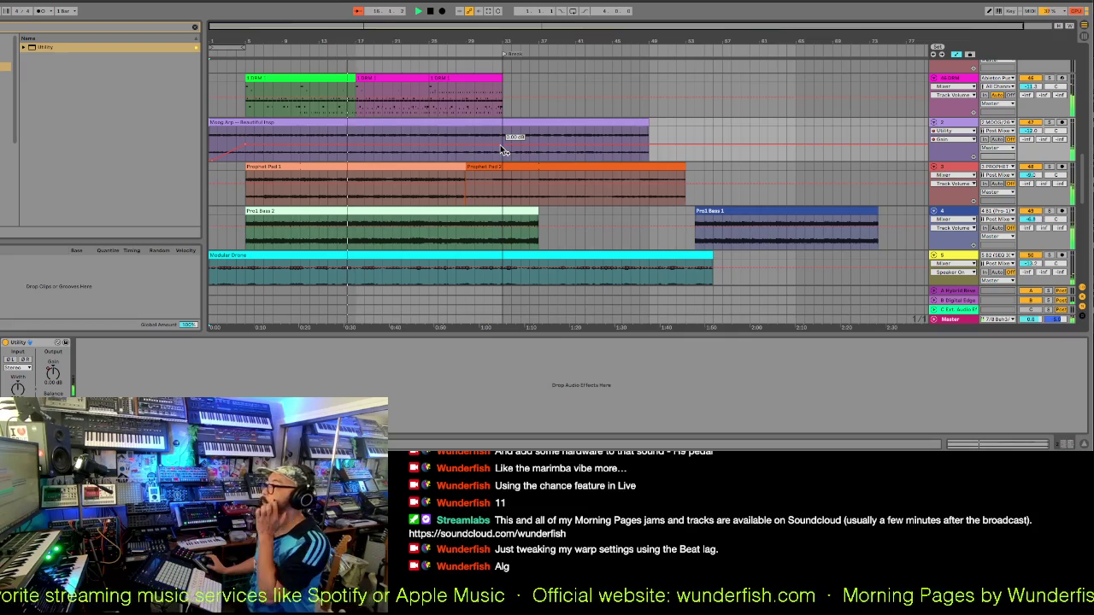
pyautogui.press('space')
pyautogui.click(350, 79)
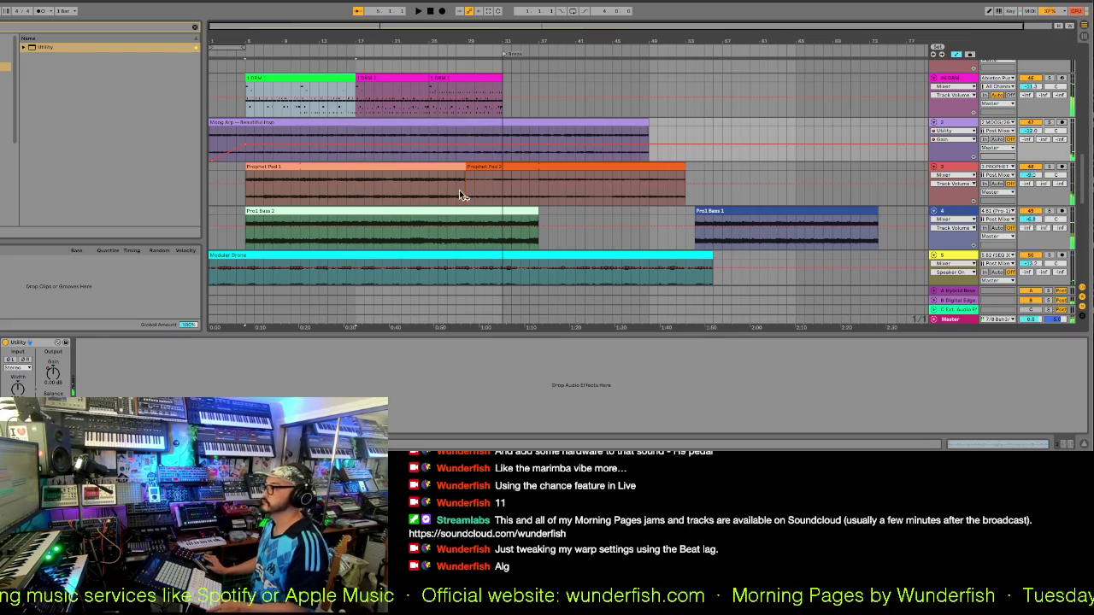
pyautogui.hotkey('shift', 'Tab')
pyautogui.click(392, 79)
pyautogui.press('space')
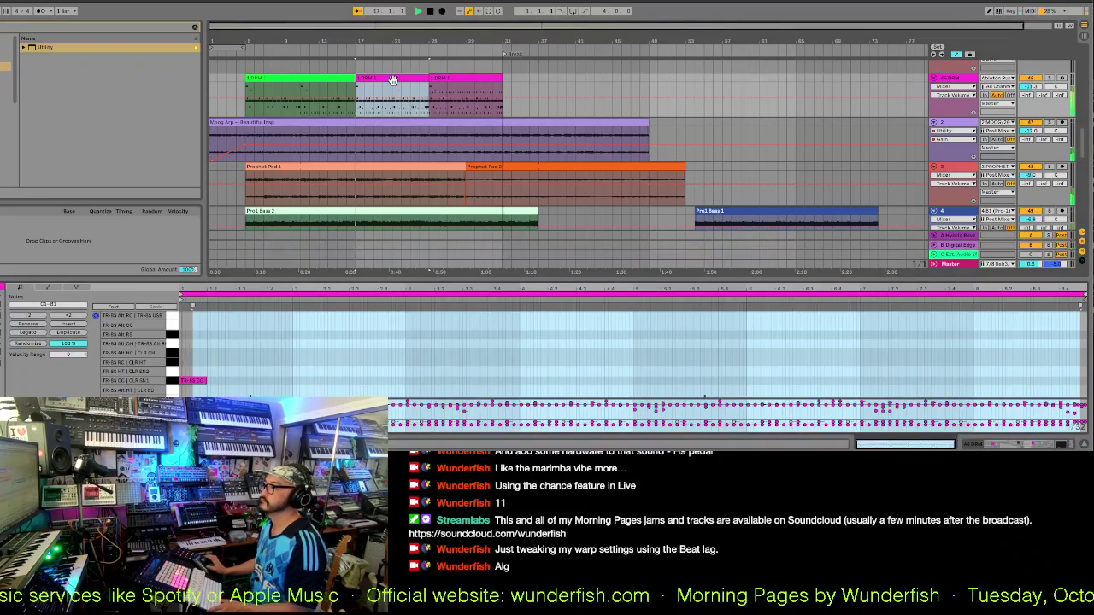
pyautogui.press('space')
# - Enlarge the note editor for the green drum clip, add snare (SN) notes at its end as a fill, and play it
pyautogui.click(346, 80)
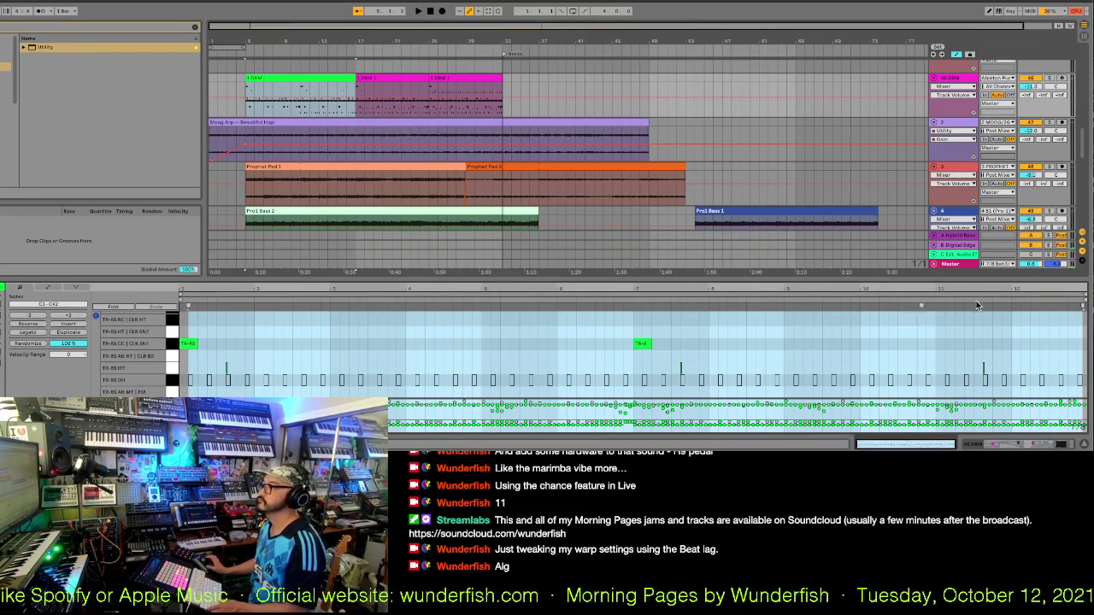
pyautogui.moveTo(982, 279); pyautogui.dragTo(1075, 141)
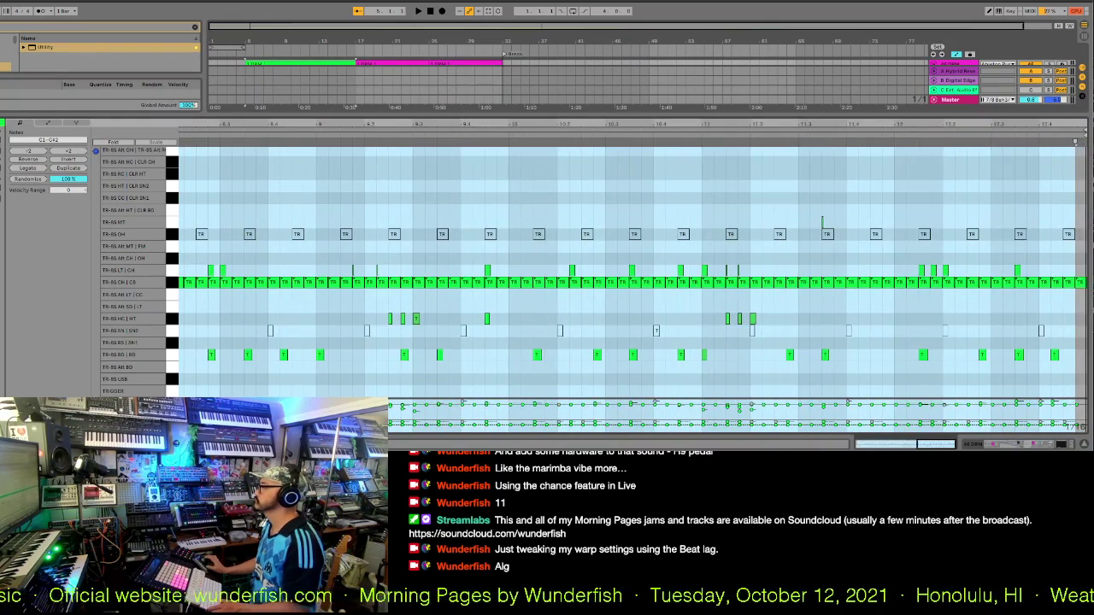
pyautogui.click(1066, 333)
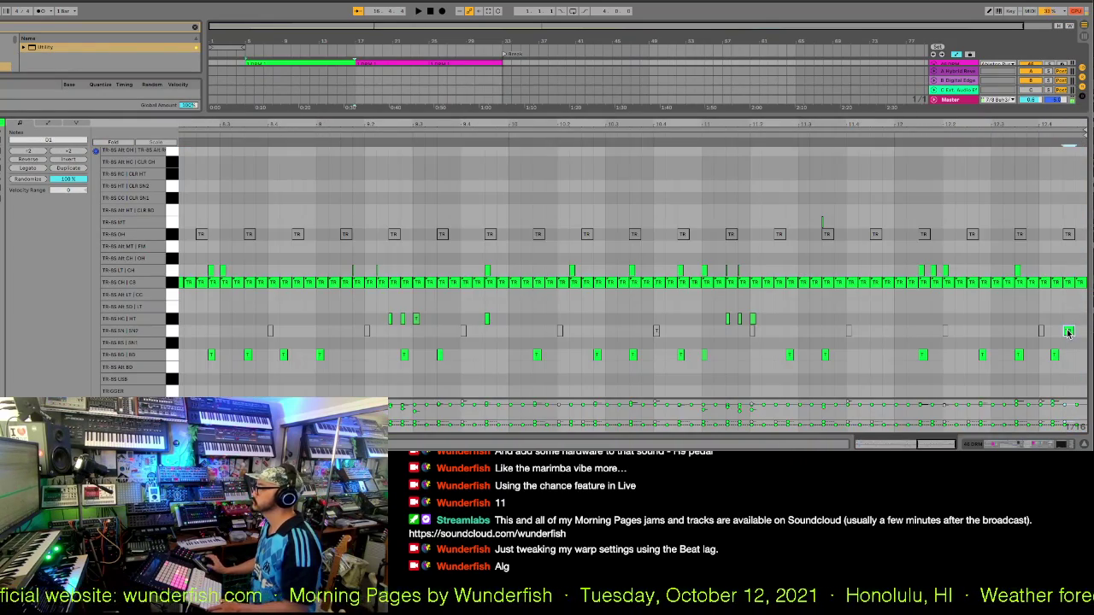
pyautogui.click(1044, 331)
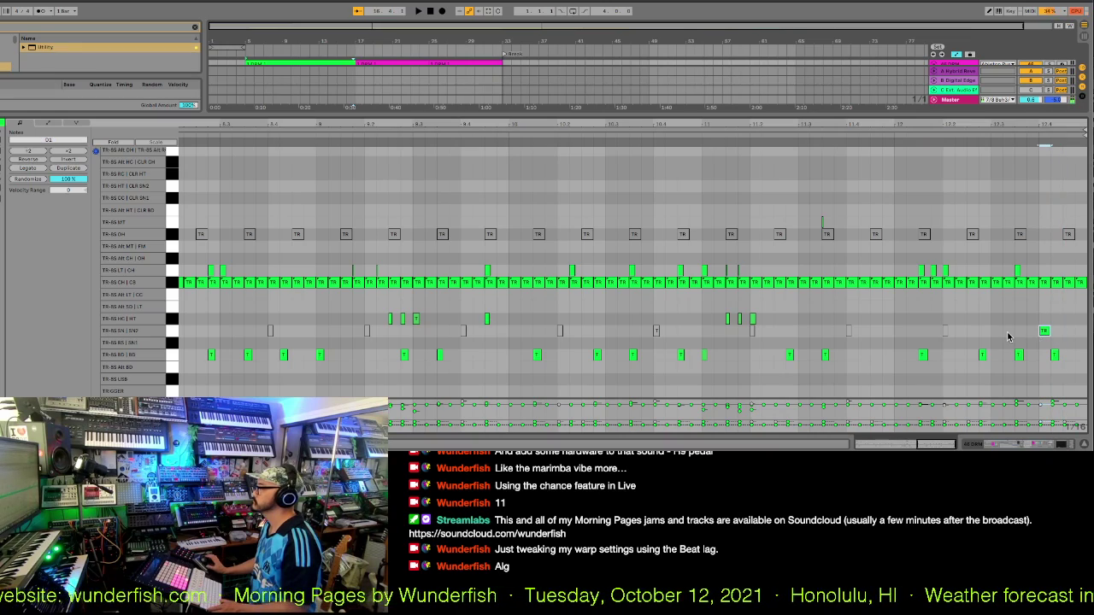
pyautogui.click(1018, 332)
pyautogui.click(1069, 331)
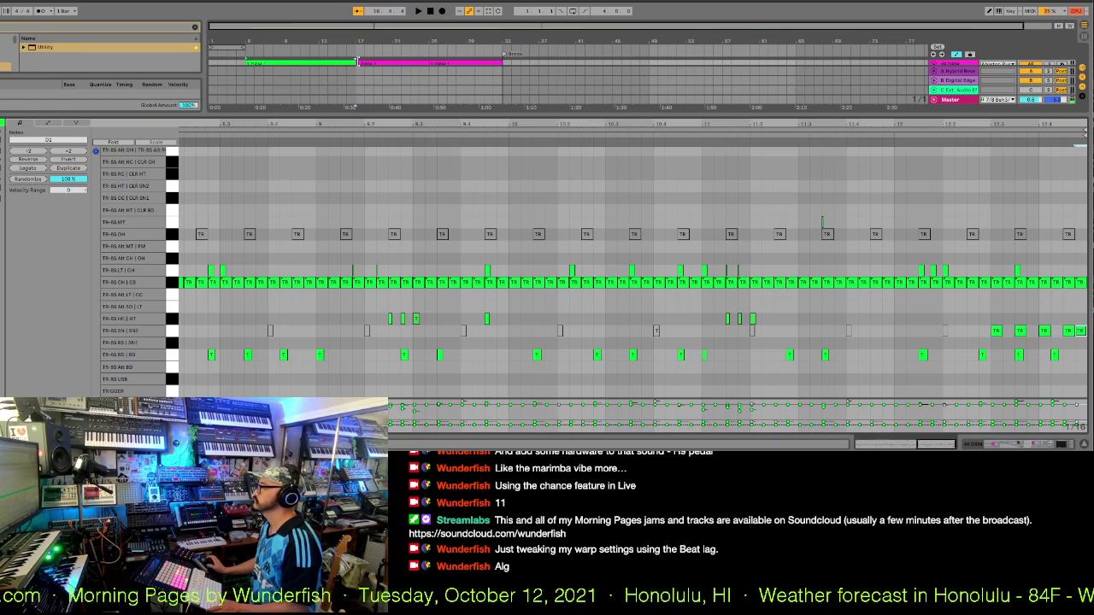
pyautogui.press('space')
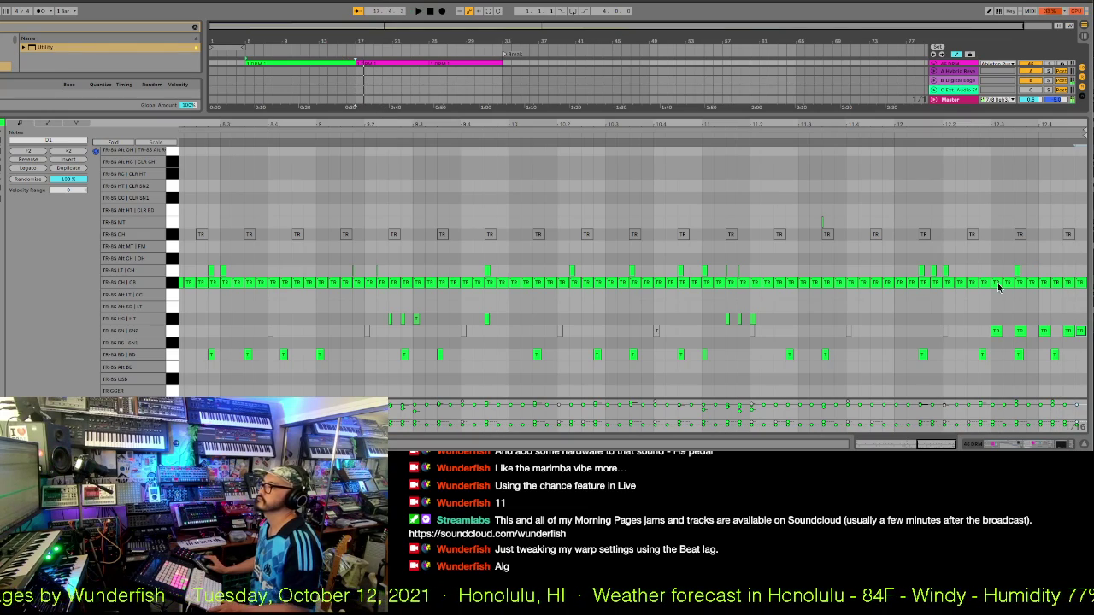
# - Add another snare note to the fill, mute the fill's first three notes, and play the result
pyautogui.doubleClick(1056, 332)
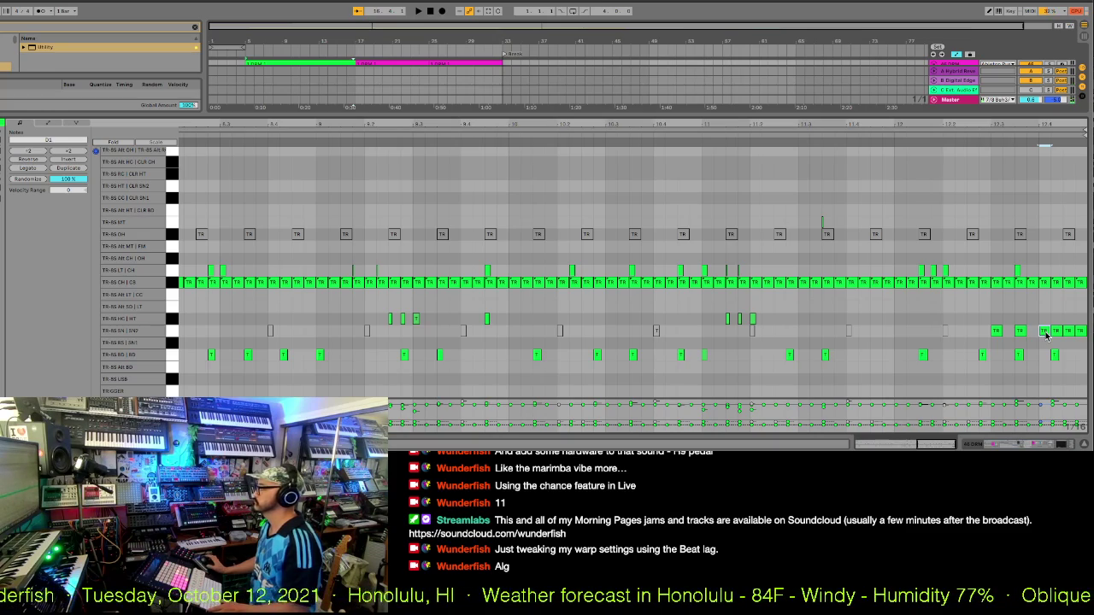
pyautogui.click(1019, 331)
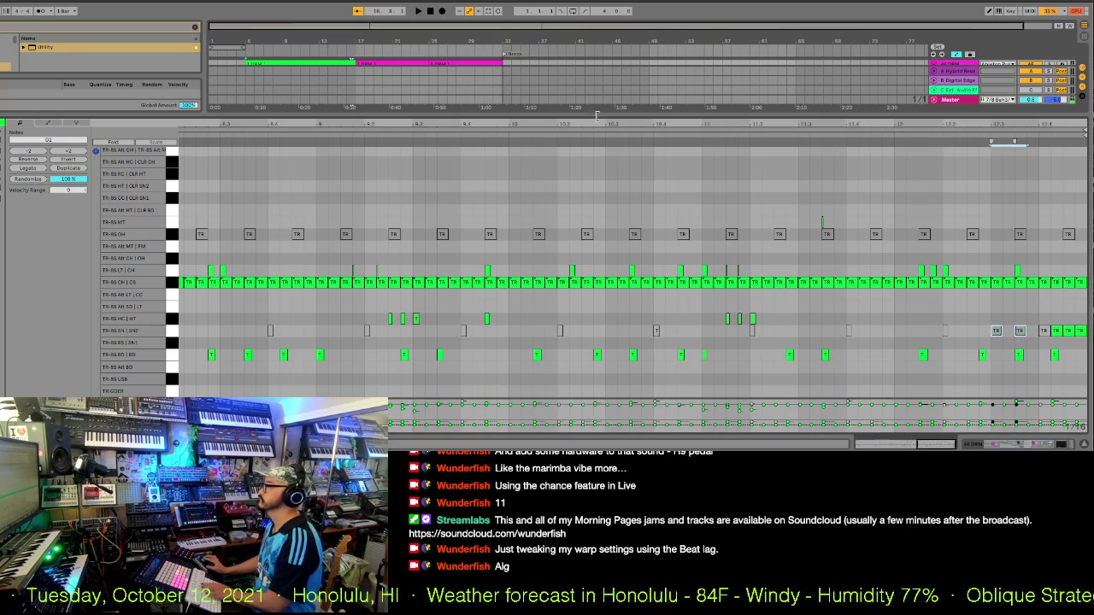
pyautogui.press('space')
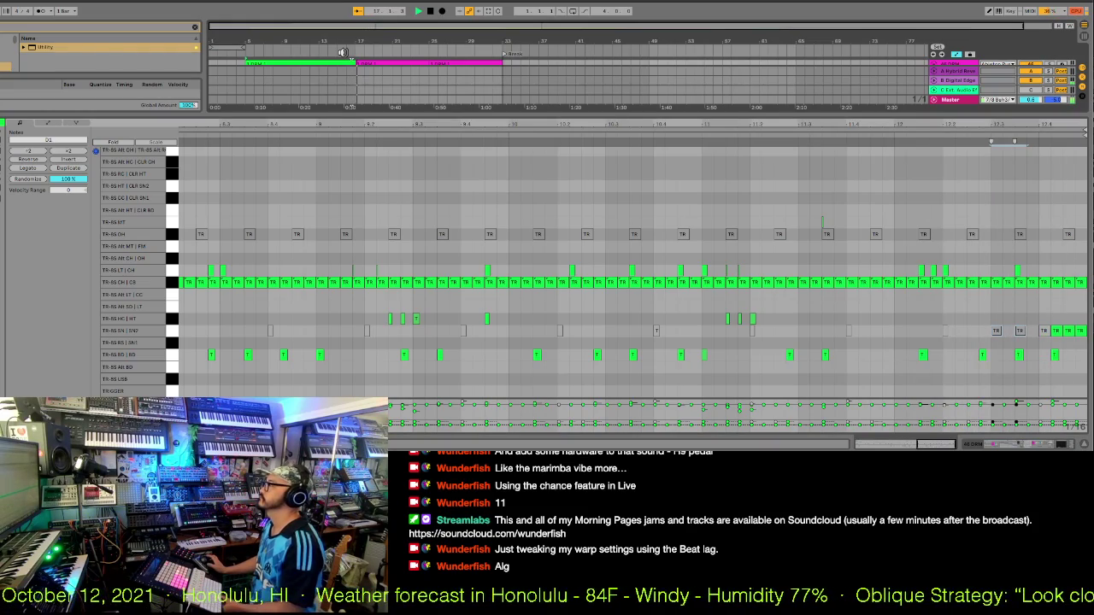
# - Shrink the note editor and duplicate the Breakfast Cereals clip so the copy starts at bar 33
pyautogui.moveTo(405, 115); pyautogui.dragTo(414, 346)
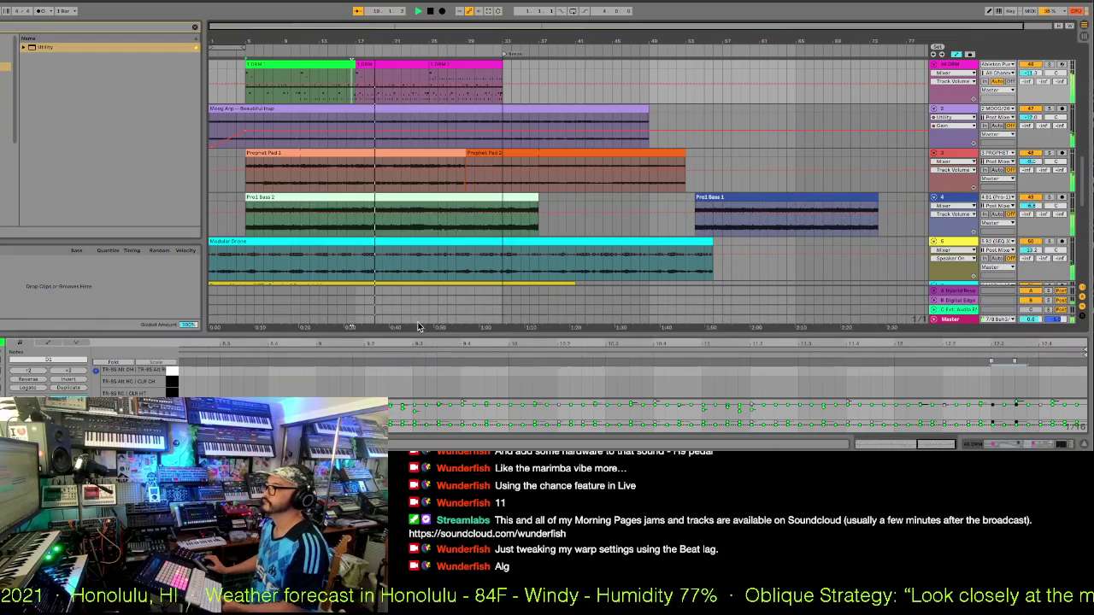
pyautogui.scroll(-5, 440, 226)
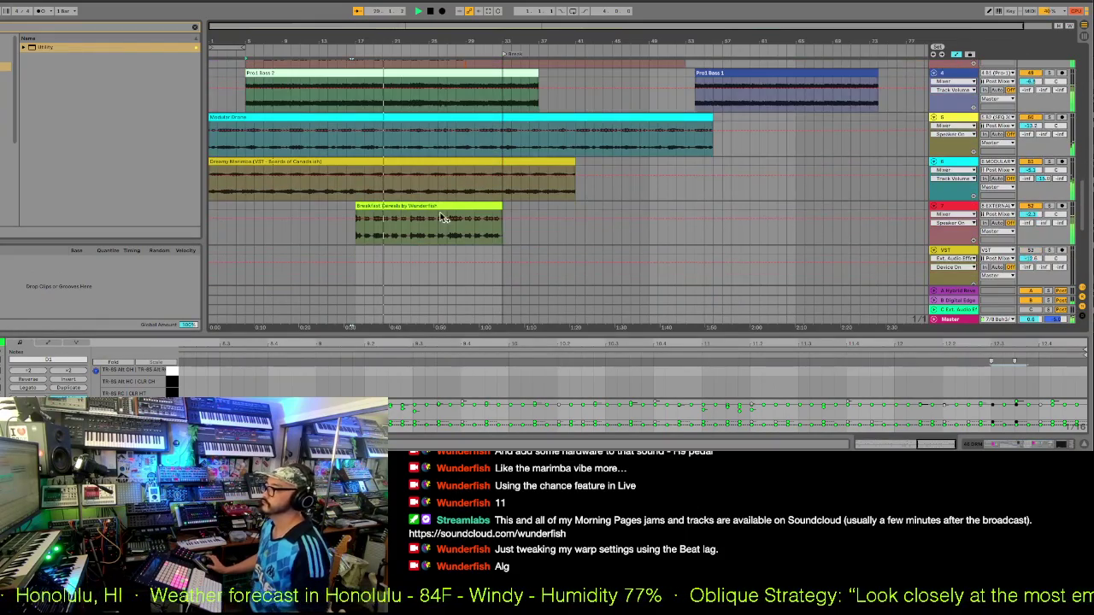
pyautogui.click(436, 206)
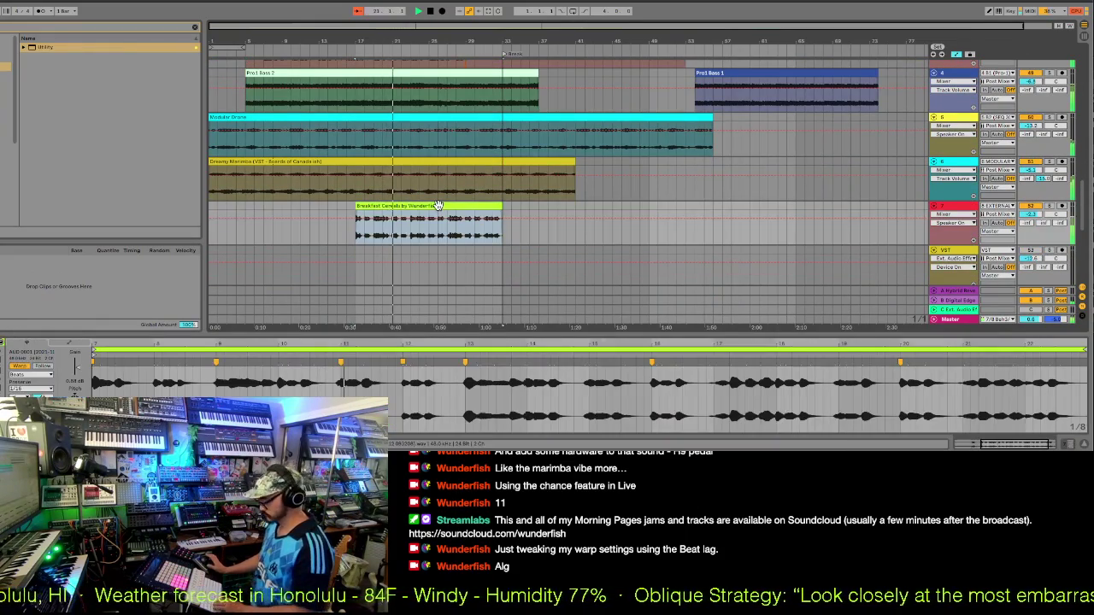
pyautogui.hotkey('ctrl', 'd')
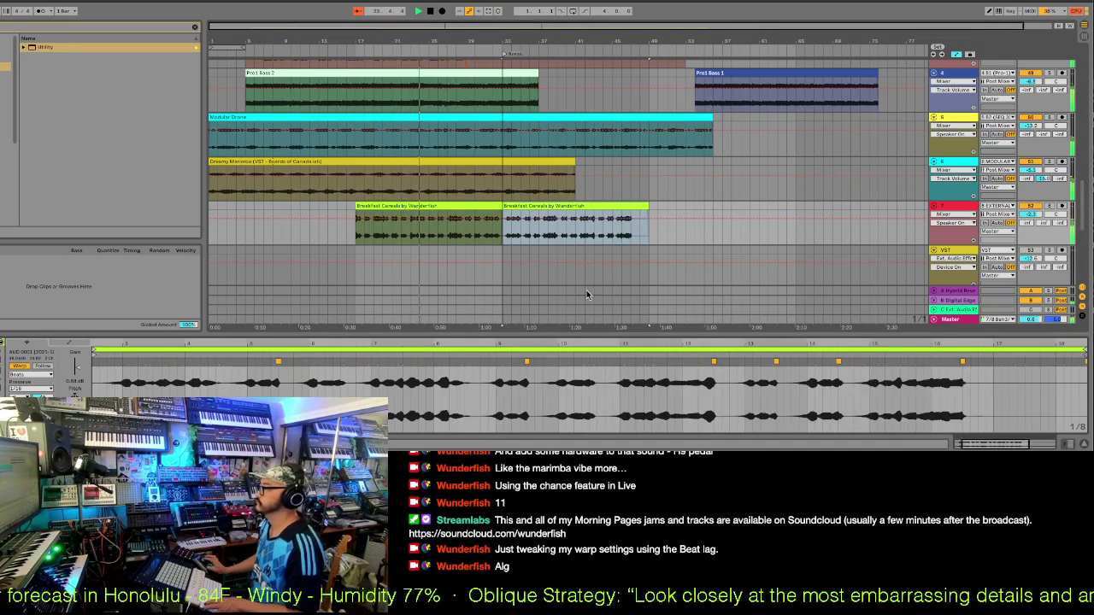
# - Raise the Breakfast Cereals track's send to the Digital Edge return and lower the duplicated clip's gain
pyautogui.moveTo(1041, 224)
pyautogui.mouseDown()
pyautogui.moveTo(1040, 214)
pyautogui.moveTo(1040, 231)
pyautogui.mouseUp()
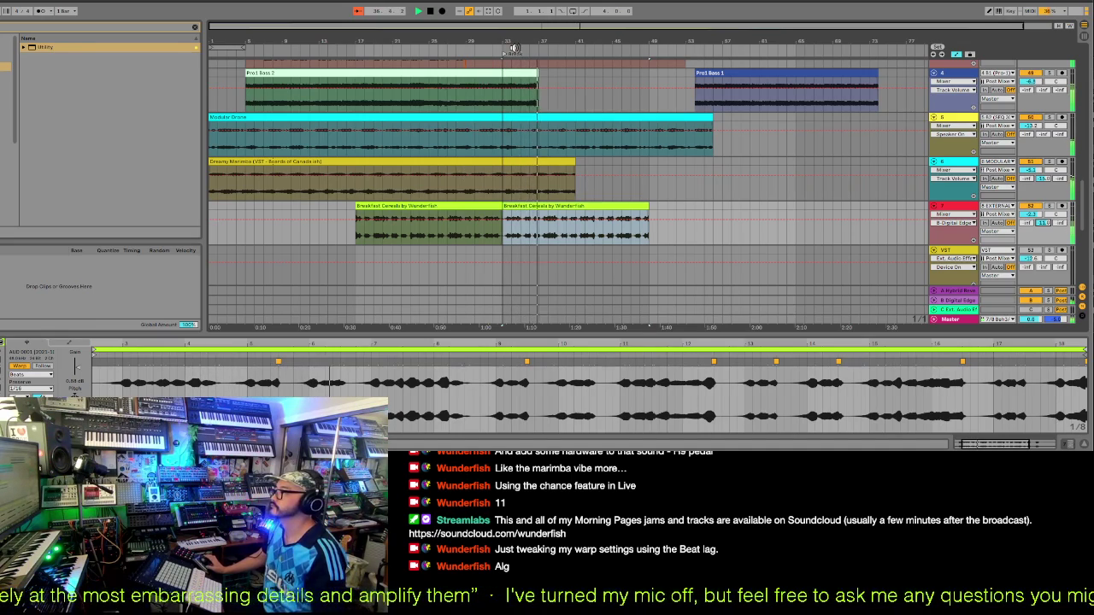
pyautogui.moveTo(514, 49); pyautogui.dragTo(509, 111)
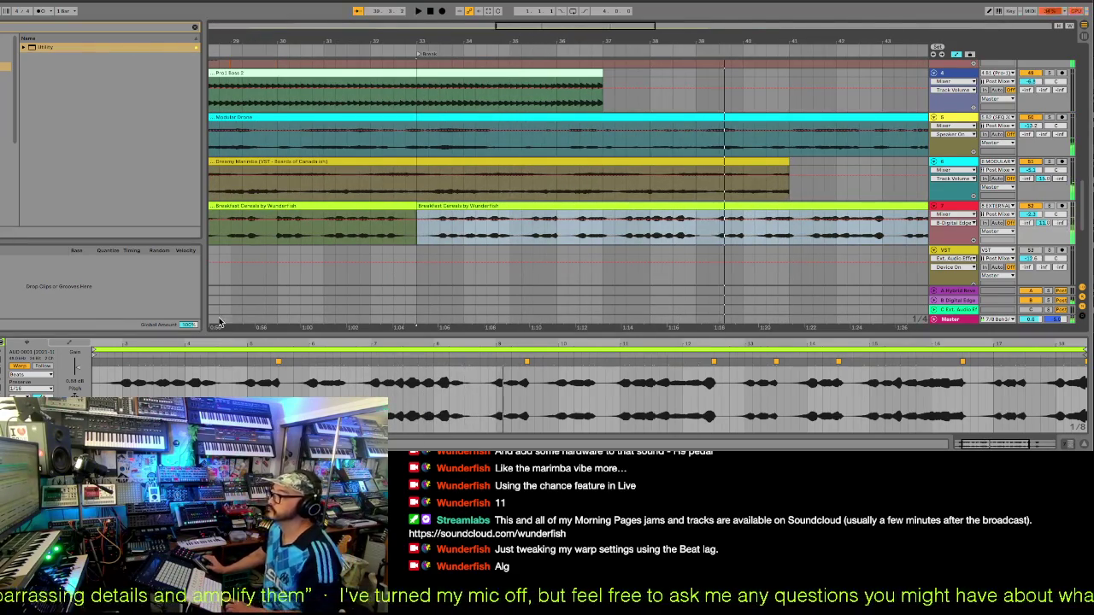
pyautogui.click(32, 389)
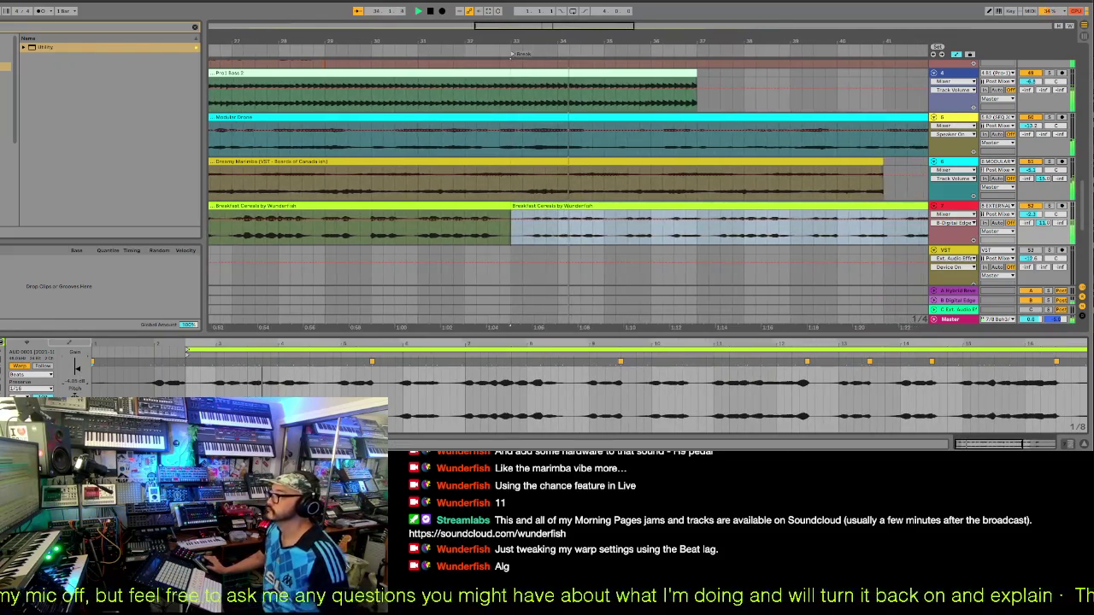
# - Shorten the Pro1 Bass 2 clip so that it ends at bar 33, at the locator
pyautogui.press('-')
pyautogui.press('-')
pyautogui.press('-')
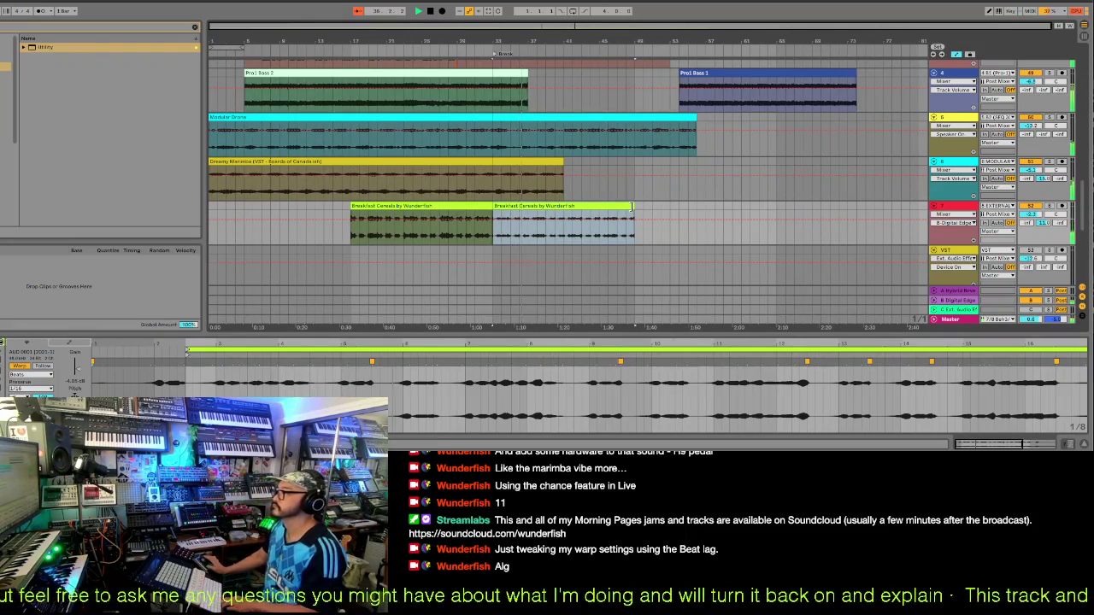
pyautogui.scroll(3, 632, 206)
pyautogui.scroll(6, 632, 206)
pyautogui.scroll(-3, 632, 209)
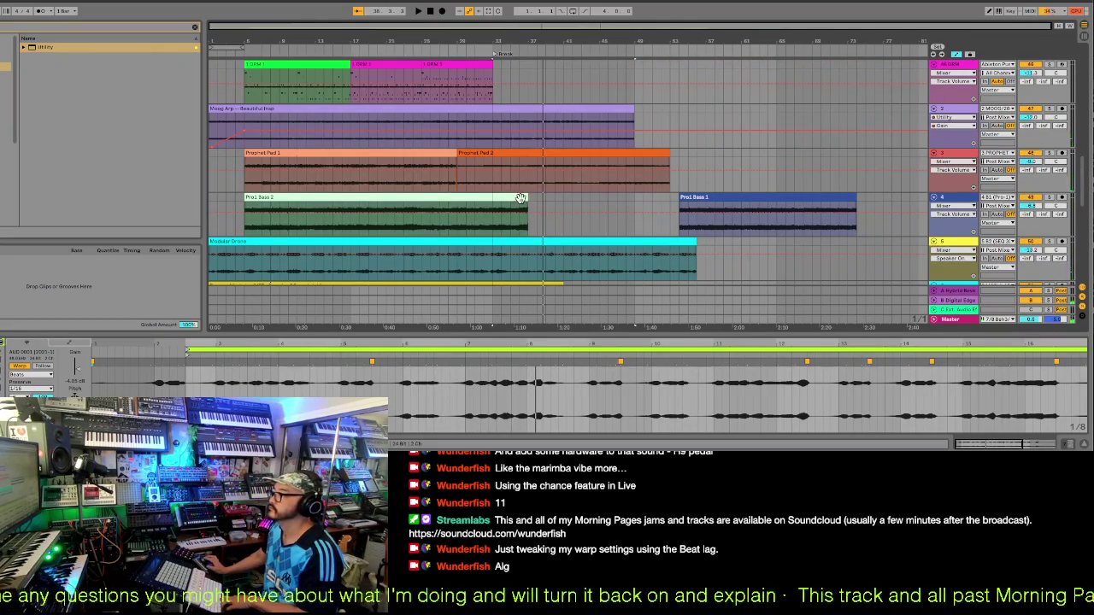
pyautogui.moveTo(499, 204); pyautogui.dragTo(493, 205)
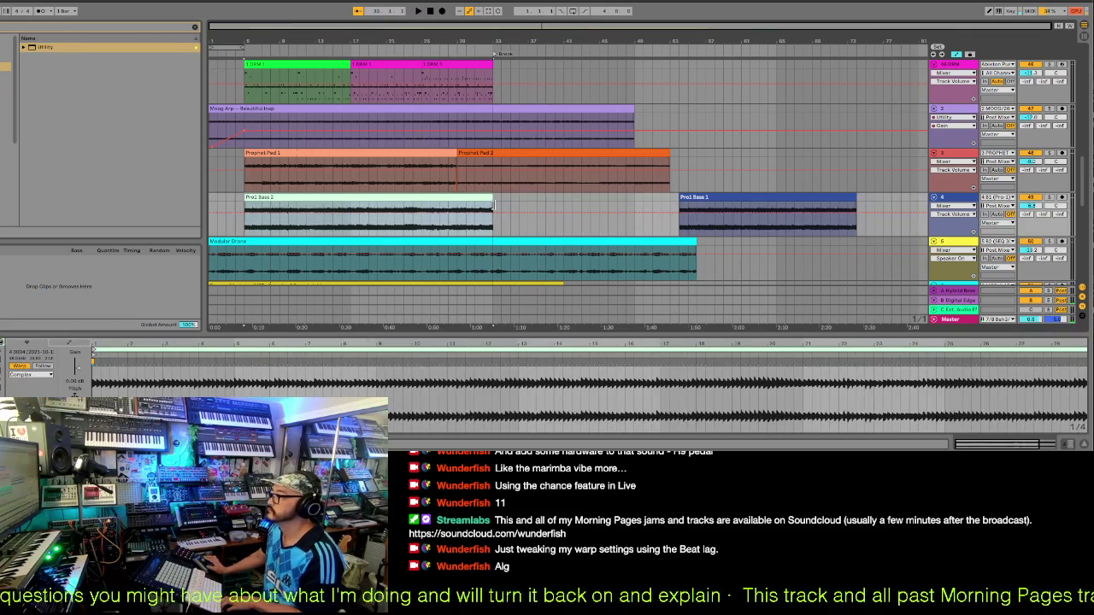
# - Move the Prophet Pad 2 clip to start at bar 37, extend Prophet Pad 1 to bar 33, and play the transition
pyautogui.click(478, 45)
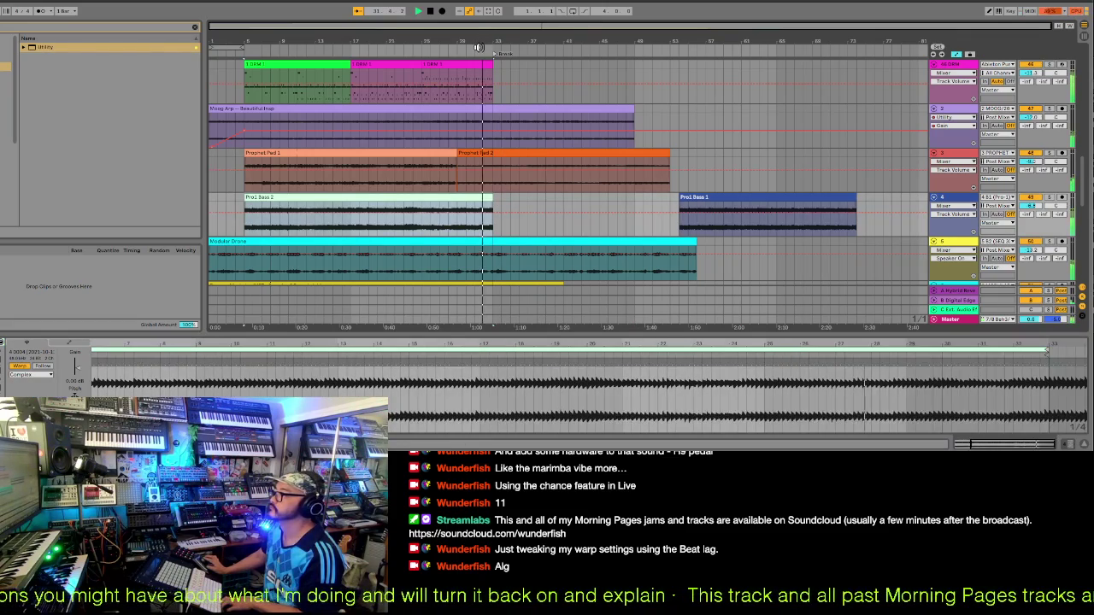
pyautogui.press('space')
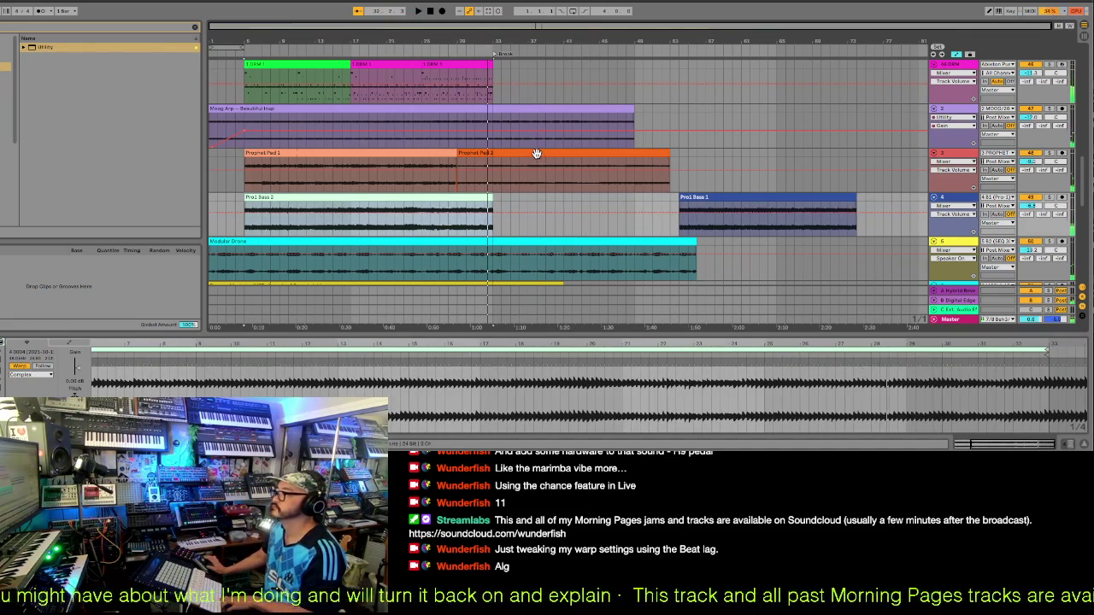
pyautogui.click(536, 154)
pyautogui.moveTo(537, 154); pyautogui.dragTo(604, 165)
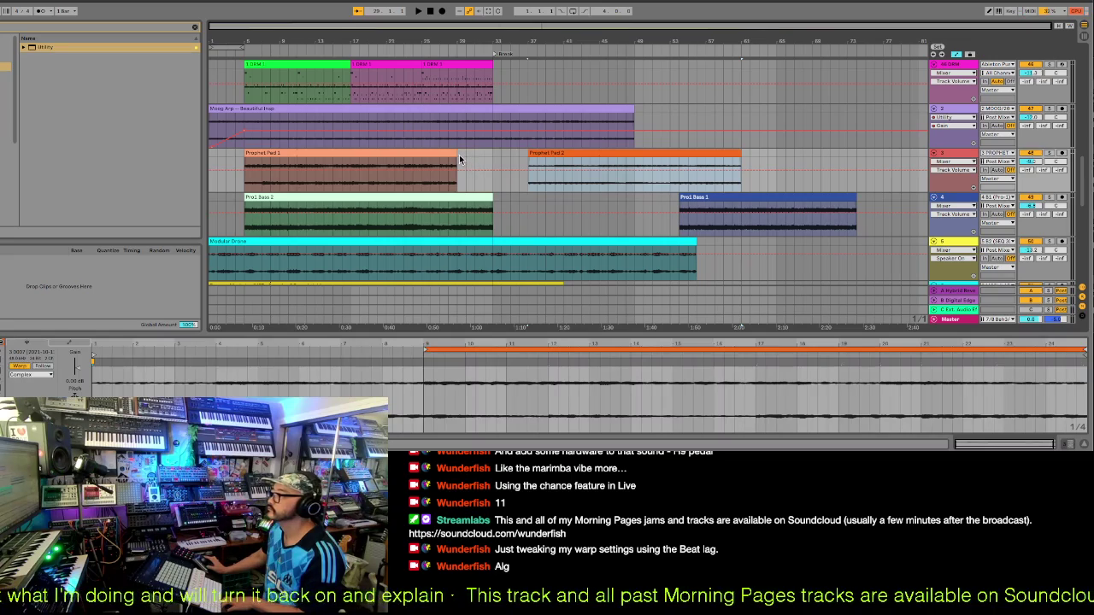
pyautogui.moveTo(452, 154); pyautogui.dragTo(491, 155)
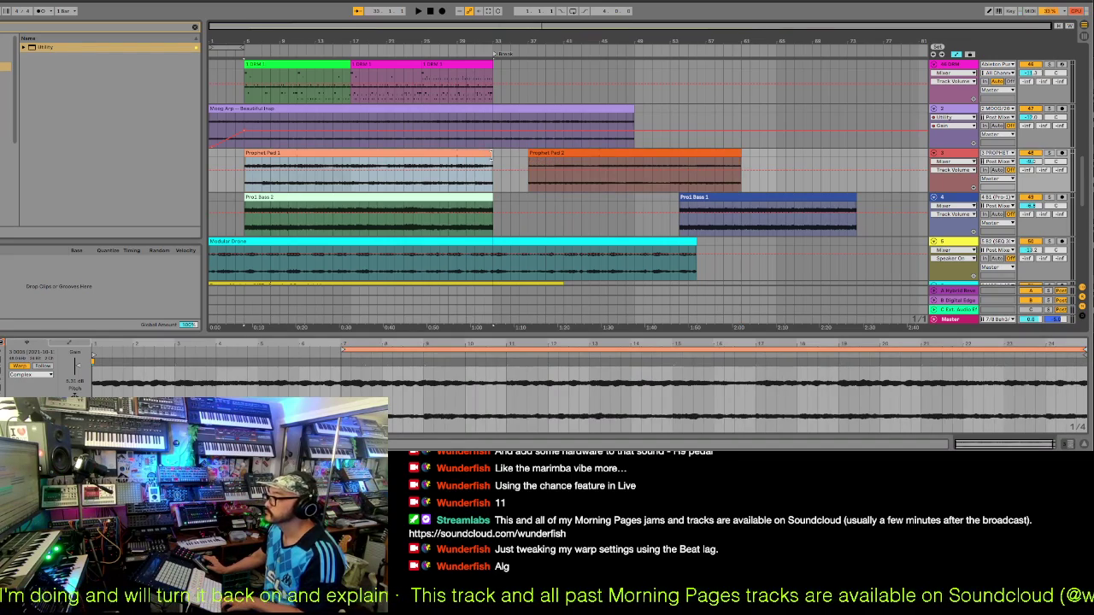
pyautogui.click(479, 48)
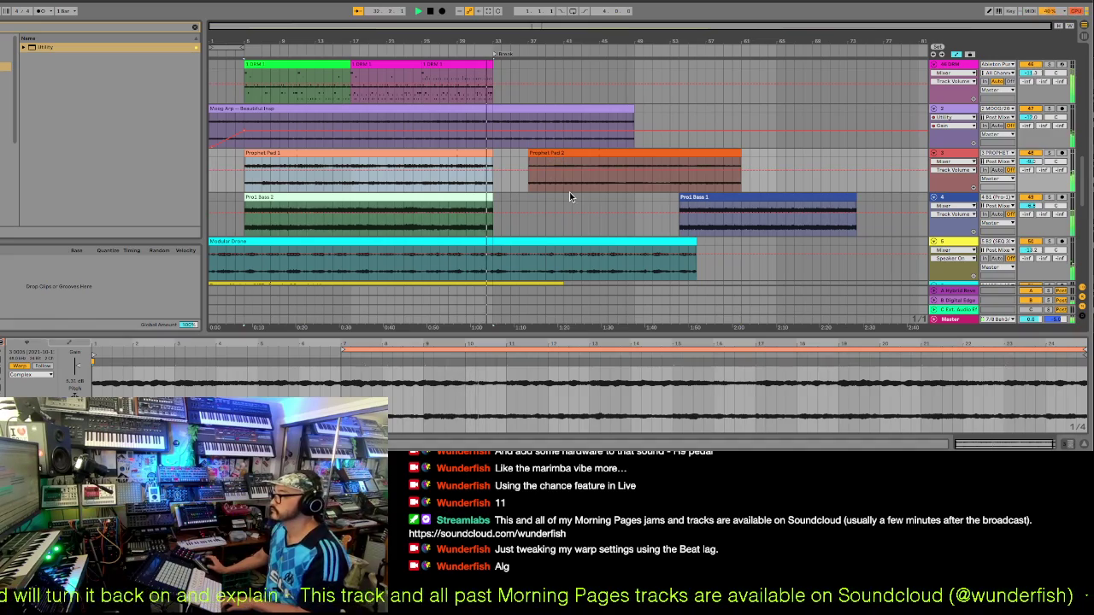
pyautogui.scroll(-1, 569, 192)
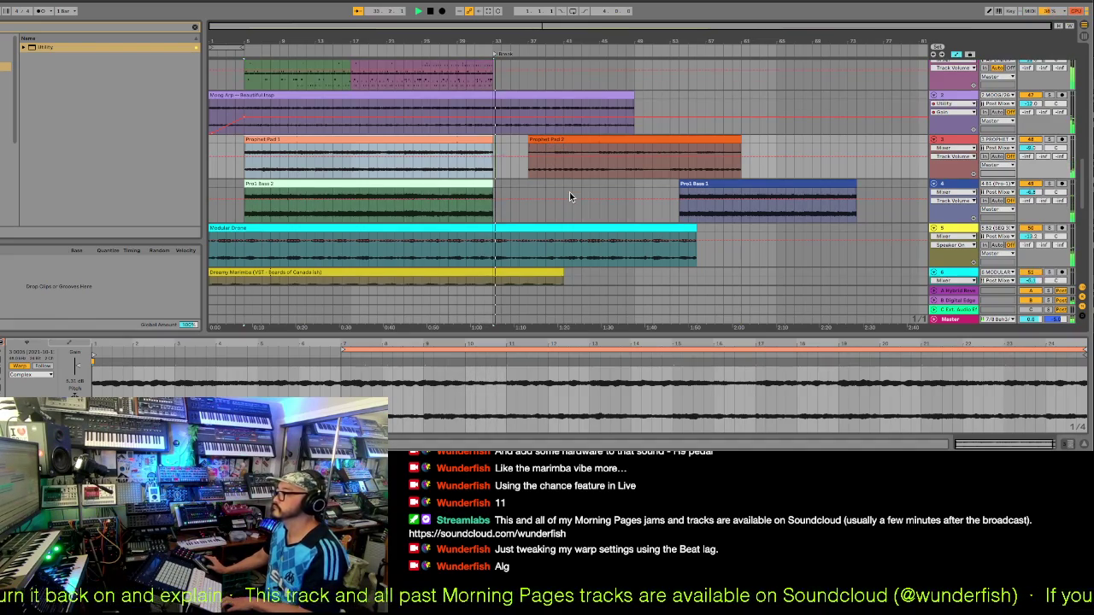
pyautogui.scroll(-3, 569, 191)
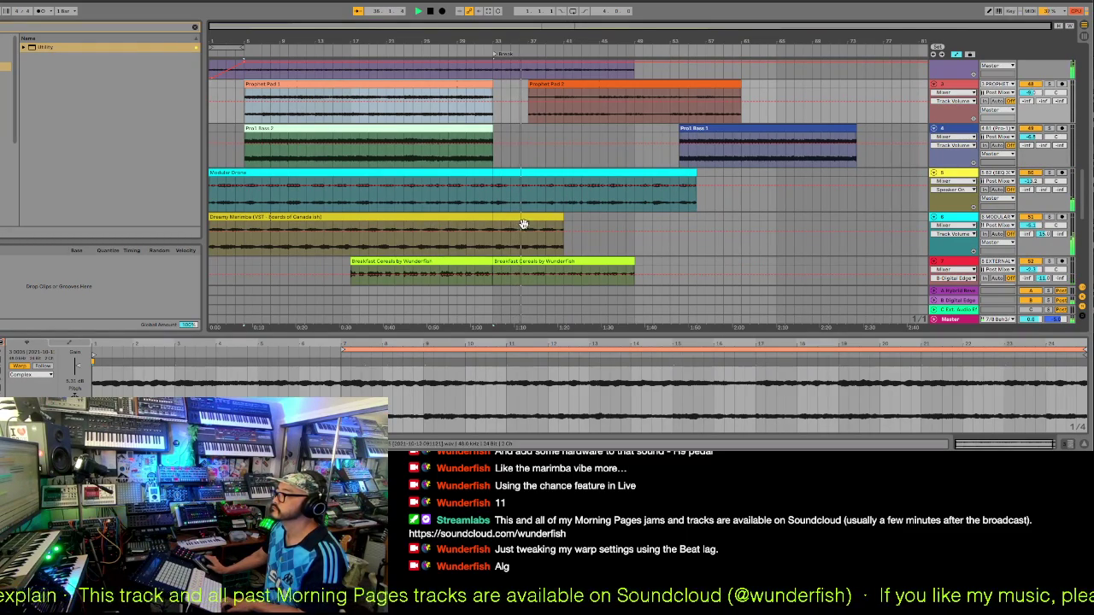
# - Stretch the duplicated Breakfast Cereals clip at bar 33 to half speed and set its warp mode to Complex
pyautogui.click(500, 265)
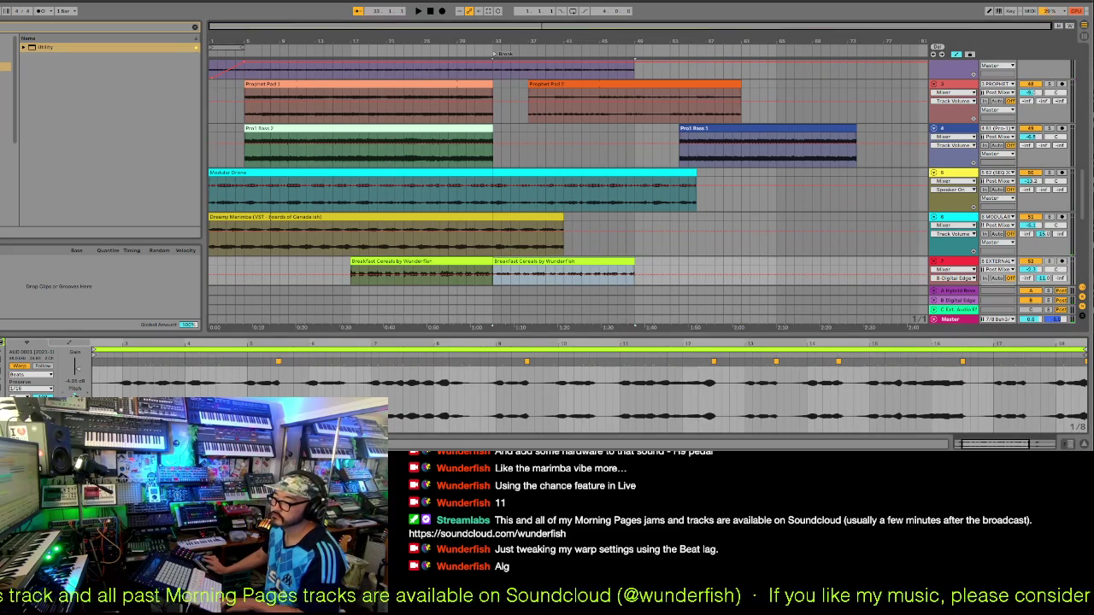
pyautogui.press('space')
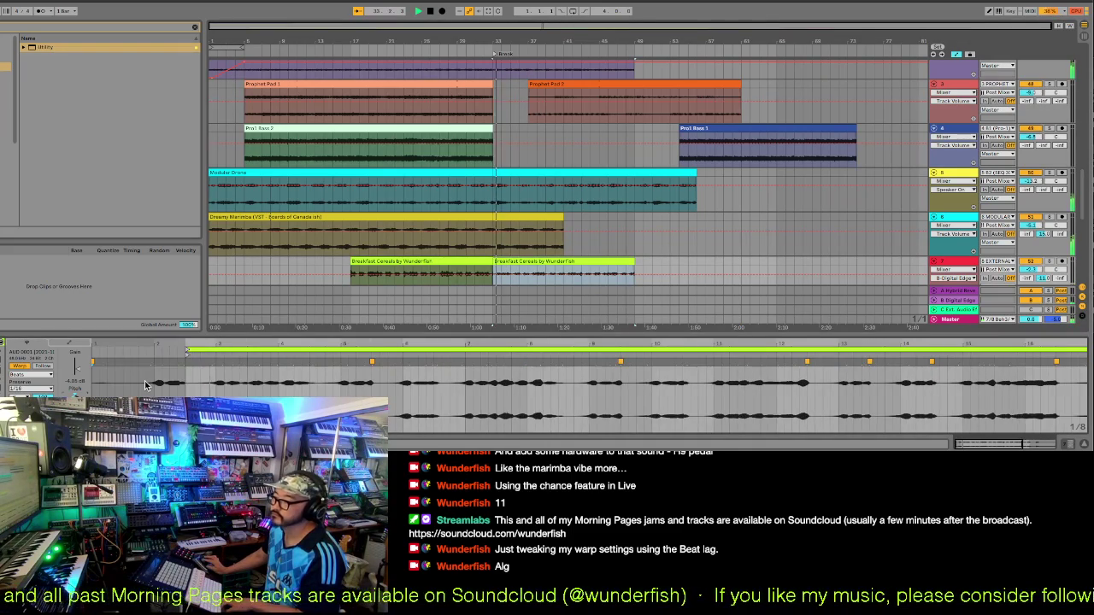
pyautogui.press('space')
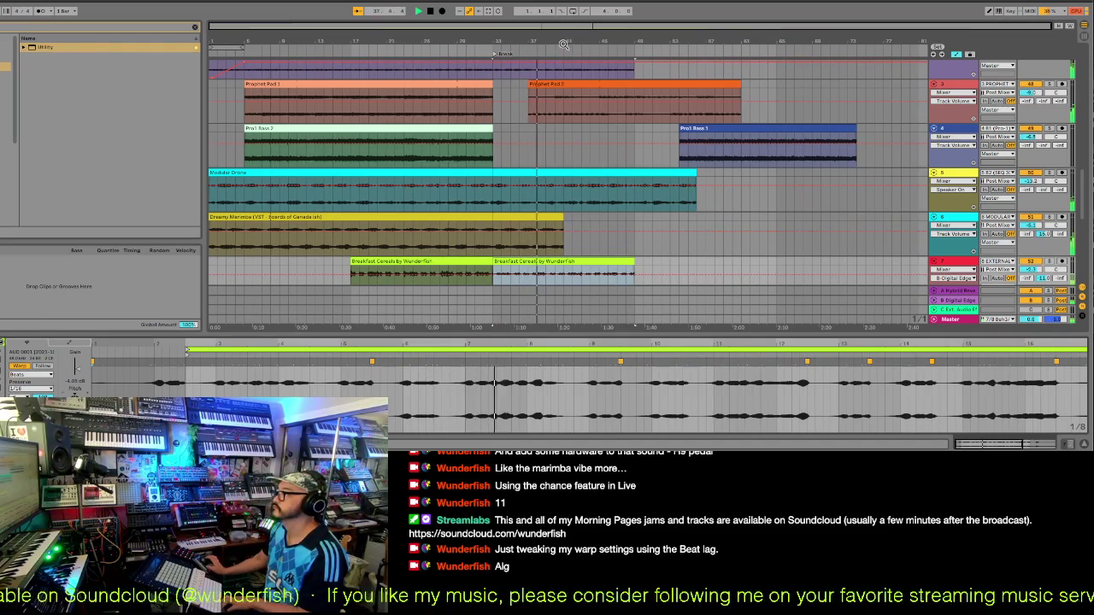
pyautogui.moveTo(564, 44); pyautogui.dragTo(443, 41)
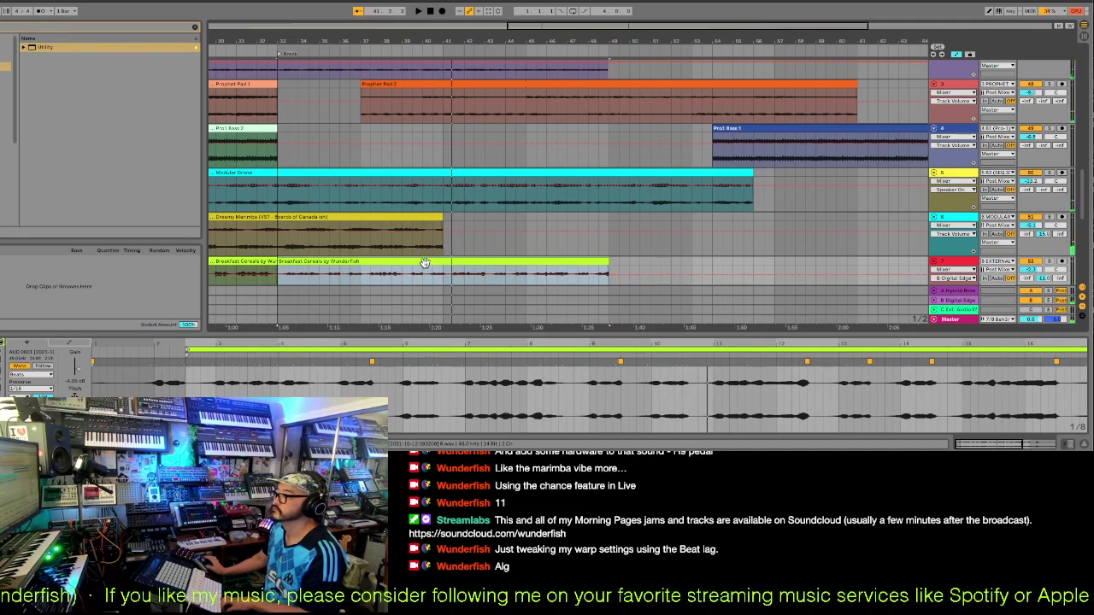
pyautogui.scroll(-1, 424, 262)
pyautogui.hotkey('ctrl', 'z')
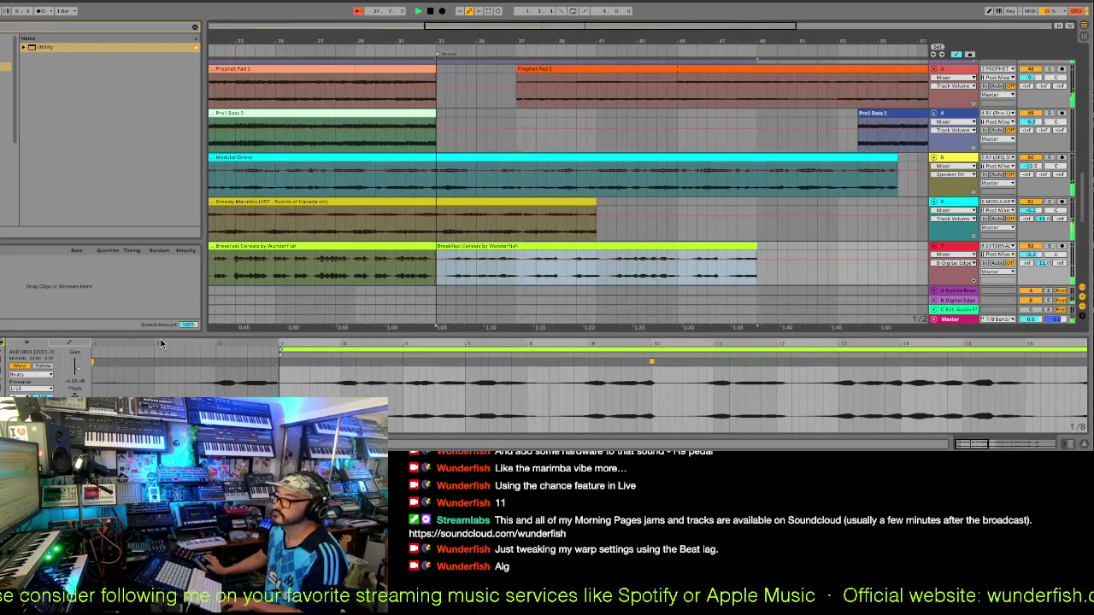
pyautogui.click(30, 376)
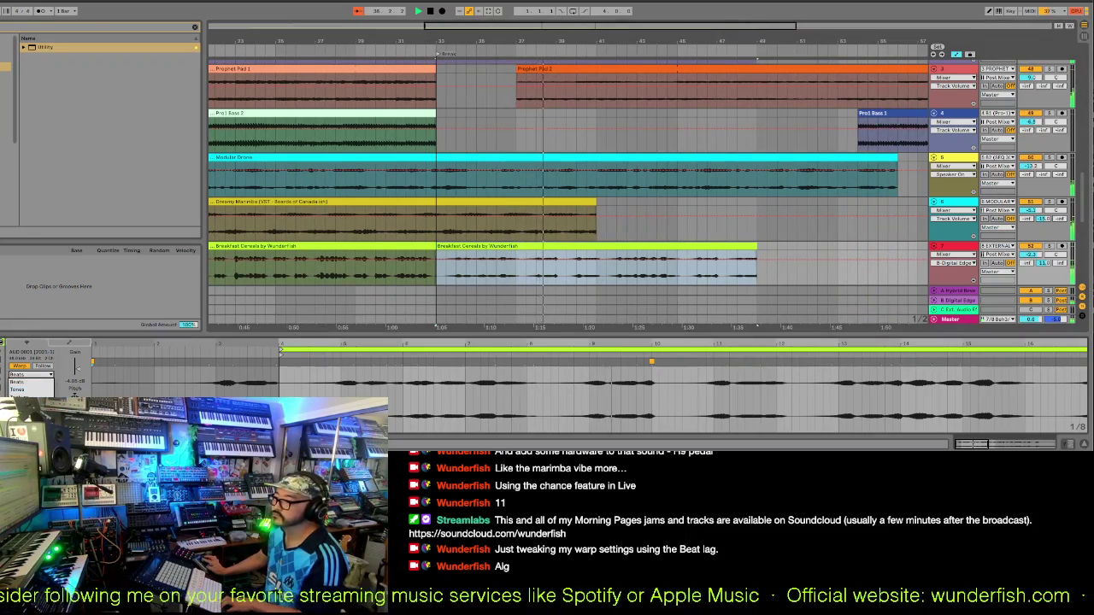
pyautogui.click(26, 410)
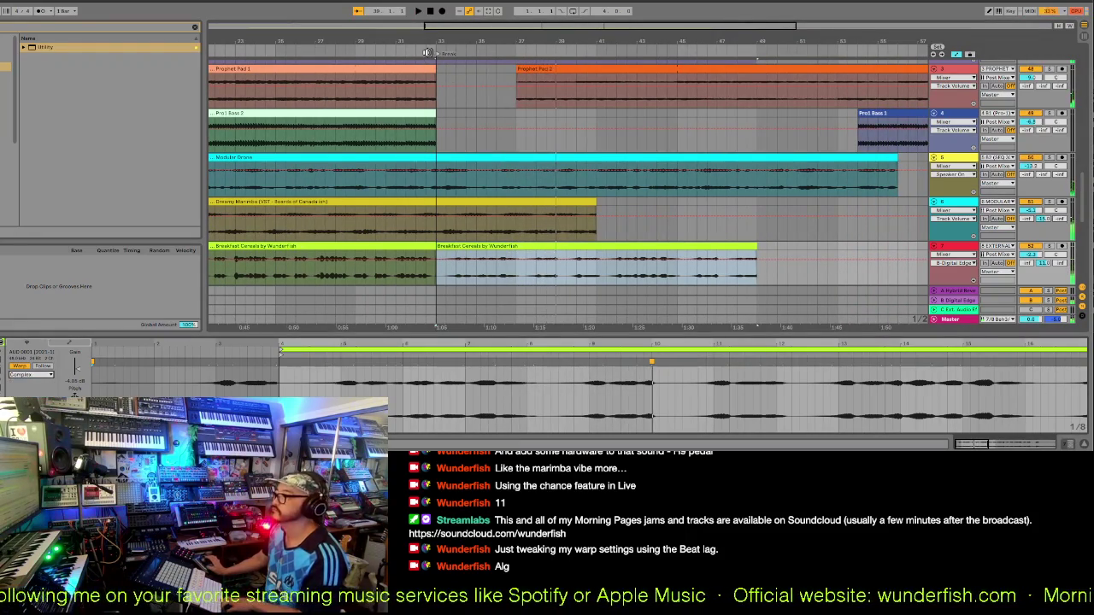
# - Play the break and trim the stretched Breakfast Cereals clip so that it ends at bar 40
pyautogui.click(428, 53)
pyautogui.moveTo(878, 248); pyautogui.dragTo(692, 254)
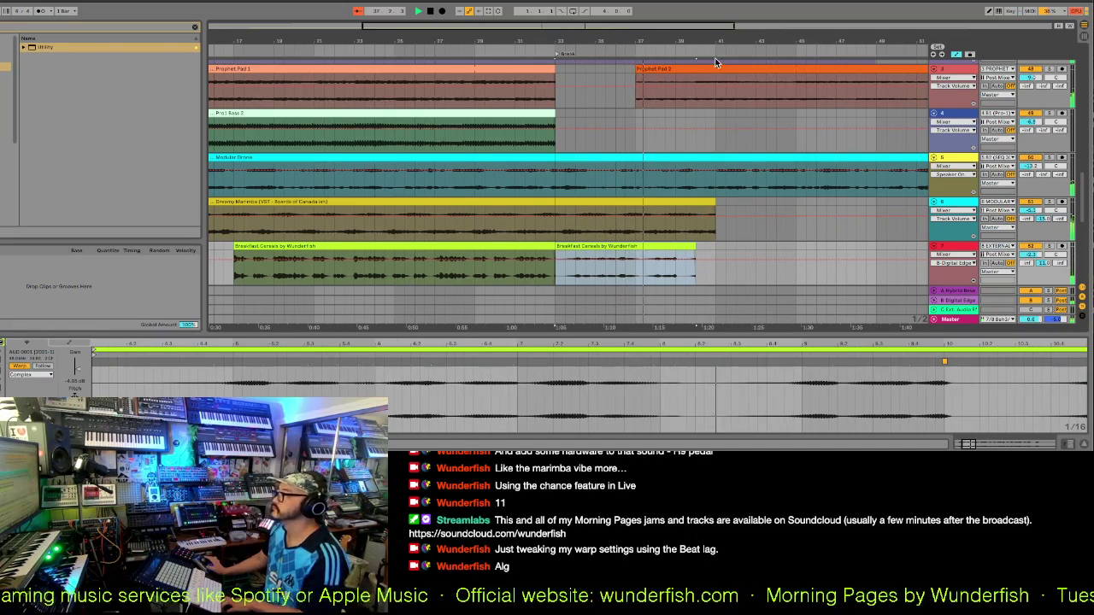
pyautogui.moveTo(711, 42); pyautogui.dragTo(585, 44)
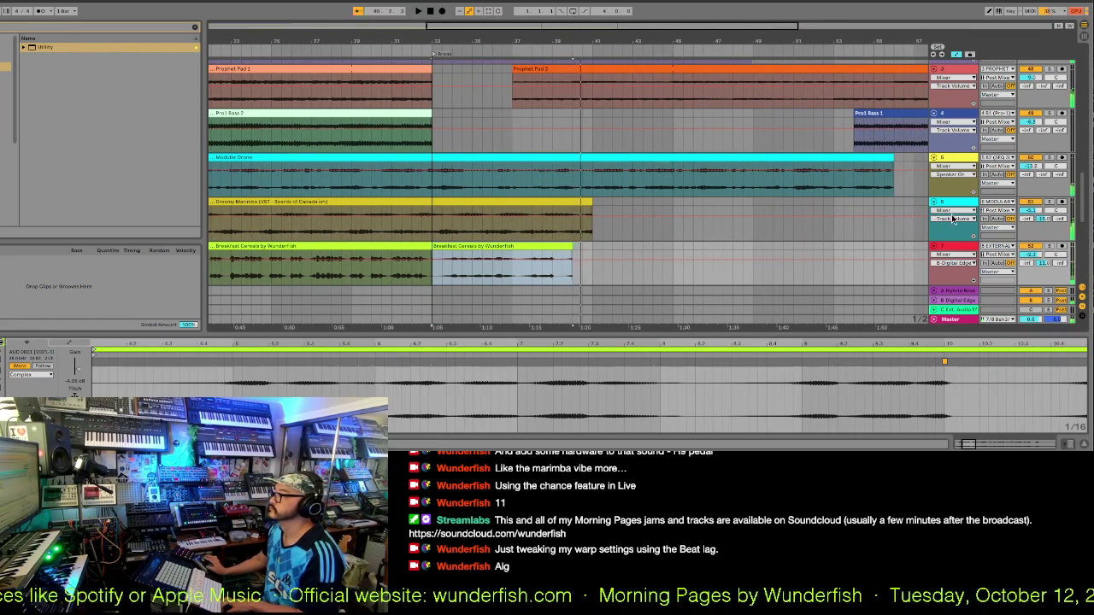
pyautogui.moveTo(566, 40); pyautogui.dragTo(553, 213)
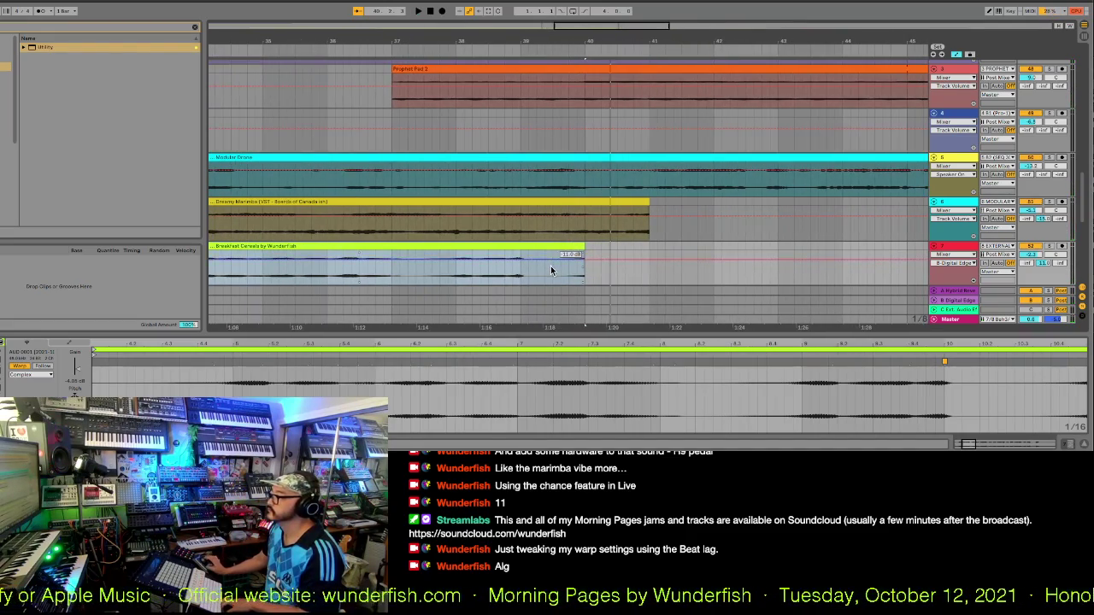
# - Split the stretched Breakfast Cereals clip at bar 39.3 and extend its second part to bar 43.3
pyautogui.click(550, 266)
pyautogui.press('super+e')
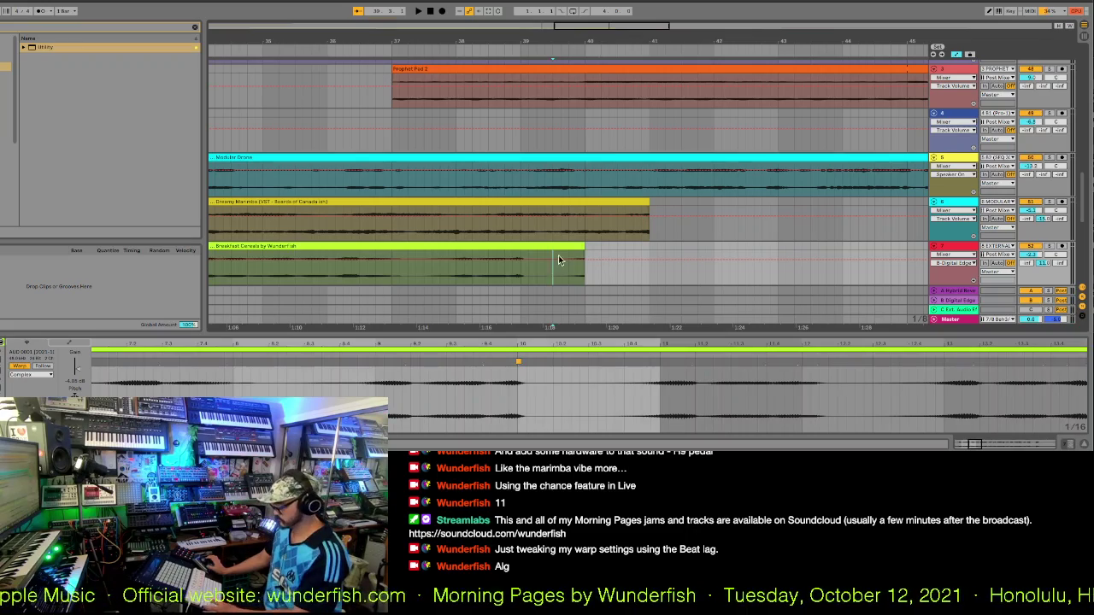
pyautogui.click(563, 247)
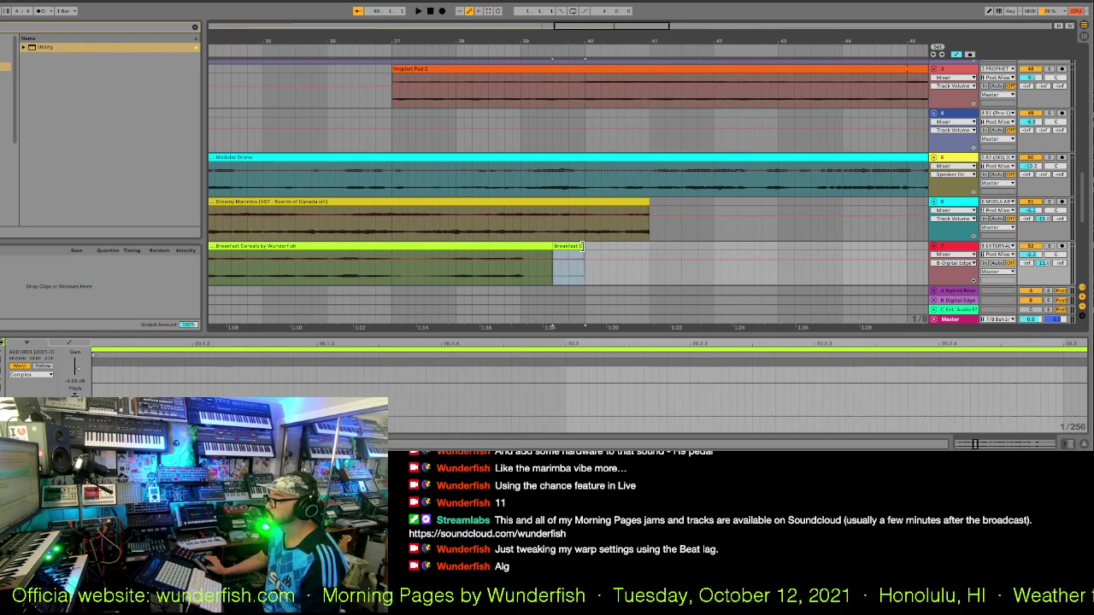
pyautogui.moveTo(619, 246); pyautogui.dragTo(812, 253)
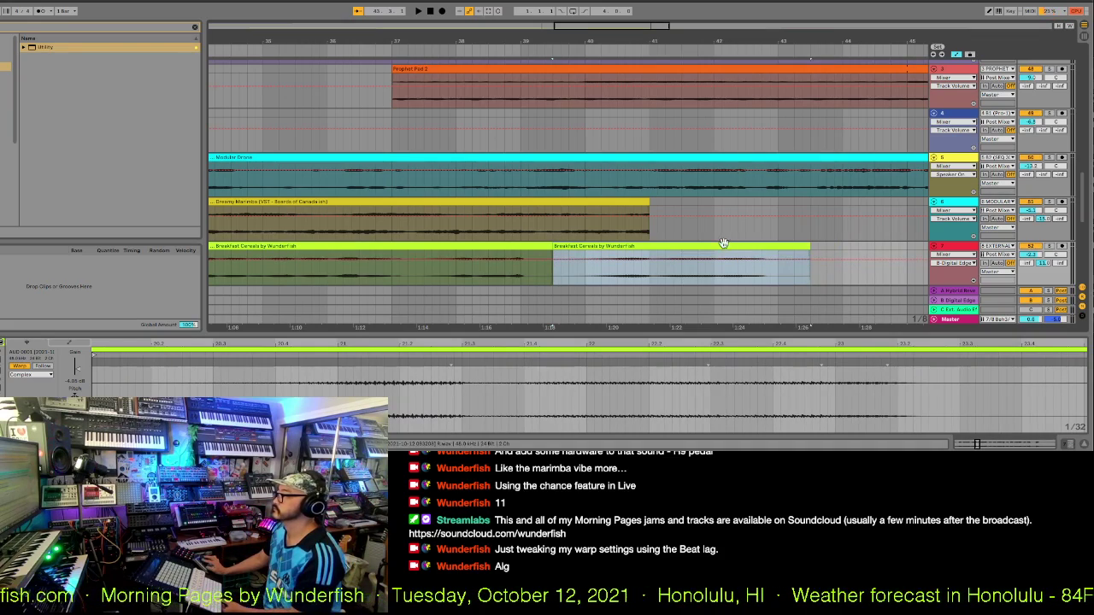
# - Shorten the Dreamy Marimba clip to end at bar 39.3, move Prophet Pad 2 to start there, and play the result
pyautogui.moveTo(620, 203); pyautogui.dragTo(552, 223)
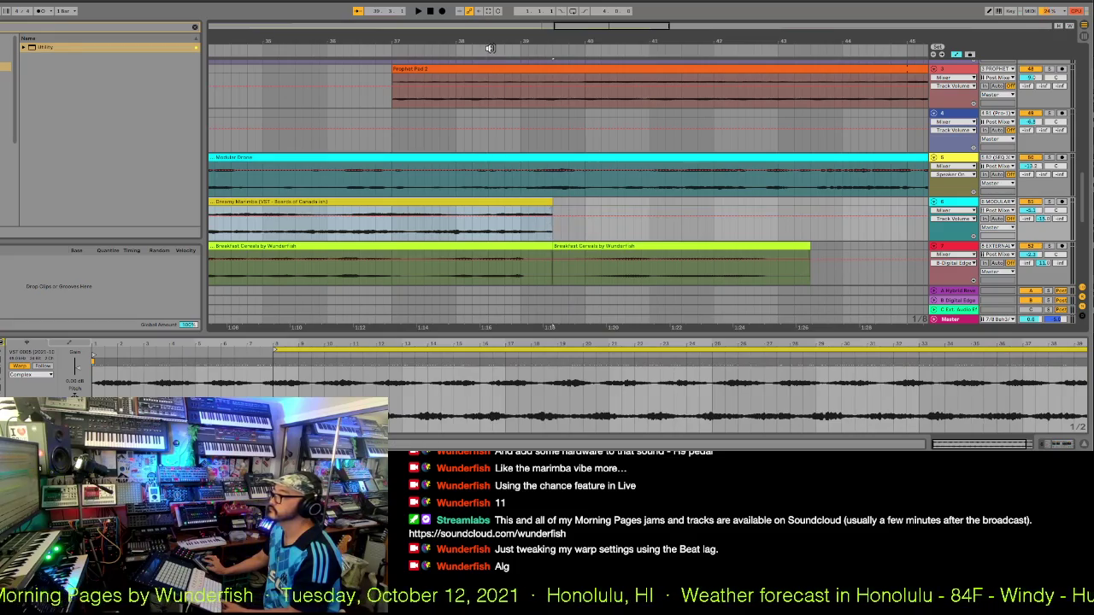
pyautogui.scroll(-5, 492, 45)
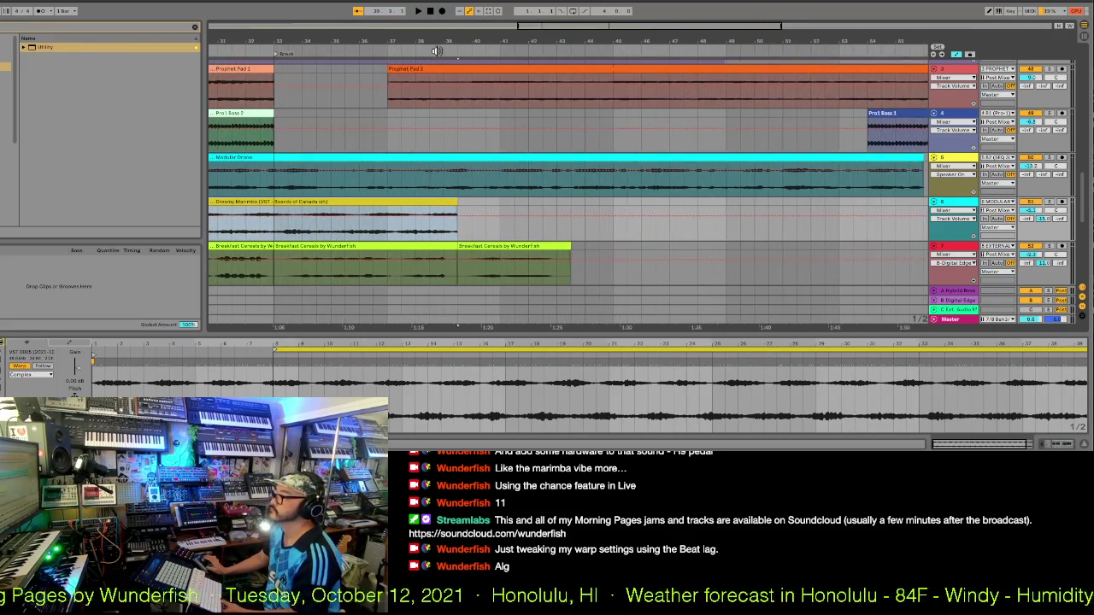
pyautogui.click(459, 69)
pyautogui.hotkey('ctrl', 'e')
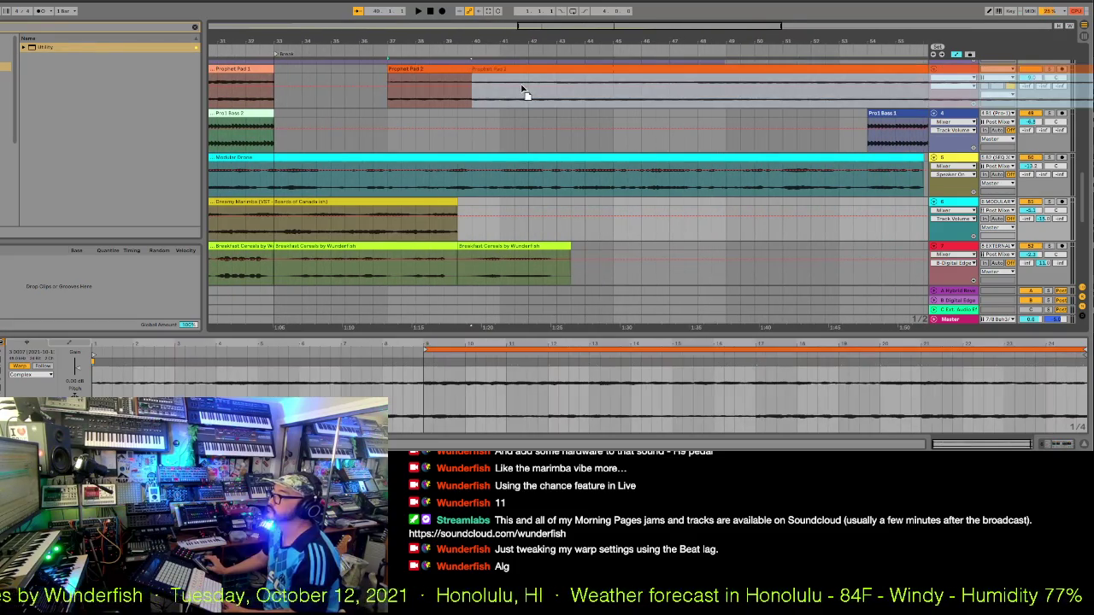
pyautogui.click(424, 68)
pyautogui.press('Delete')
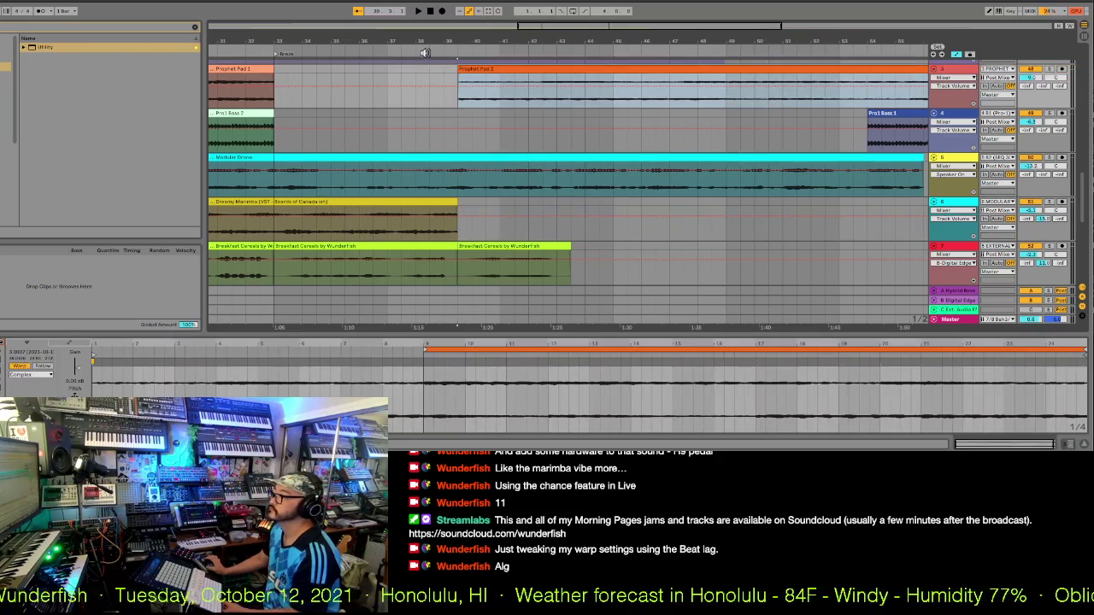
pyautogui.click(425, 53)
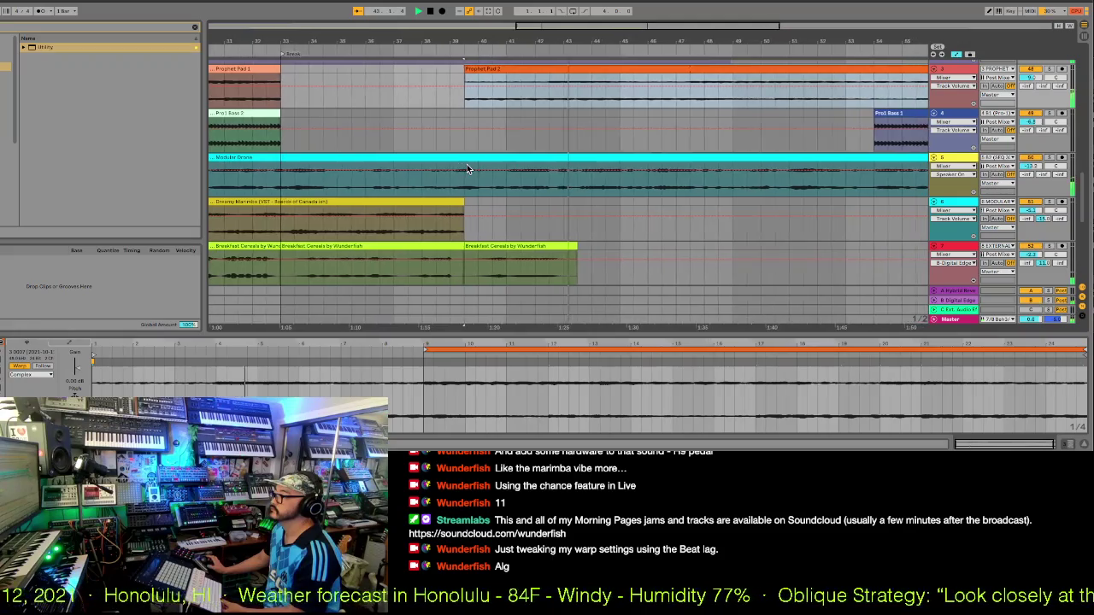
# - Shorten the Moog Arp clip so that it ends at bar 39.3, where Prophet Pad 2 starts
pyautogui.scroll(2, 466, 165)
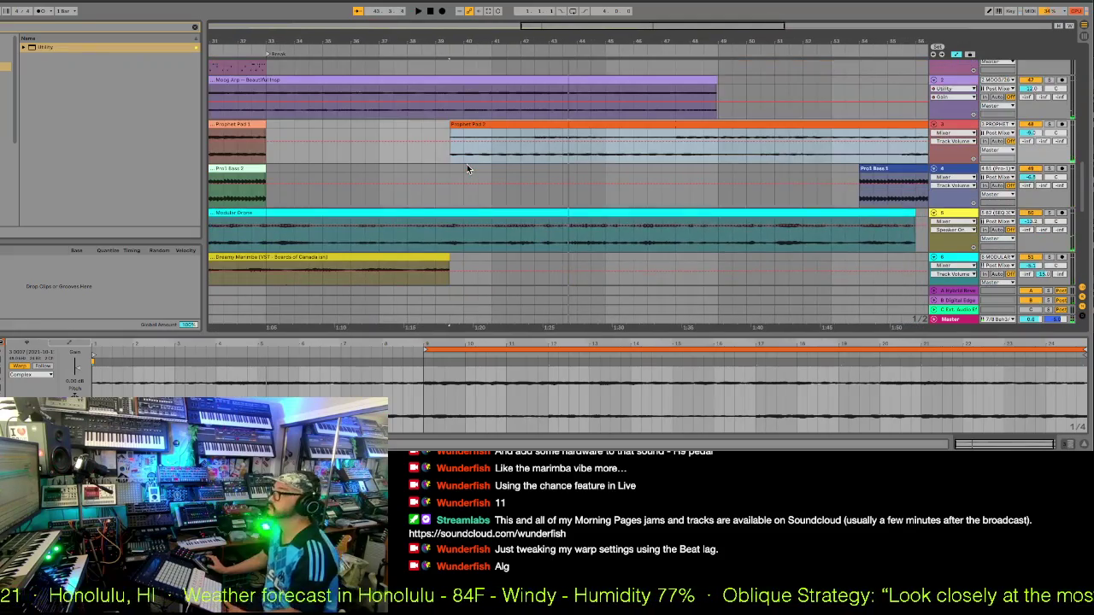
pyautogui.moveTo(449, 57); pyautogui.dragTo(497, 48)
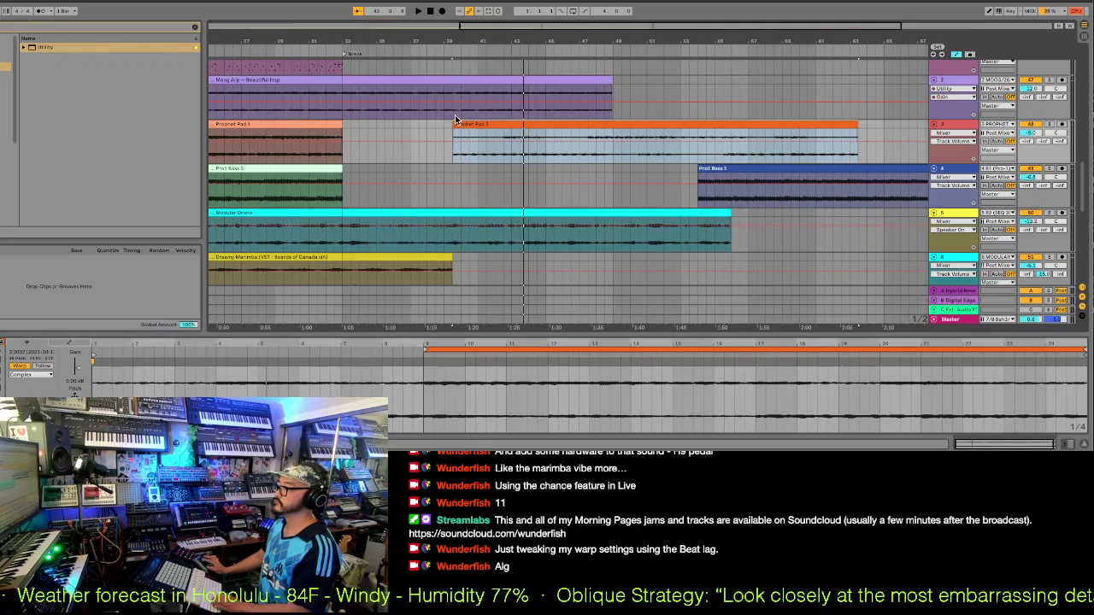
pyautogui.moveTo(608, 79); pyautogui.dragTo(454, 96)
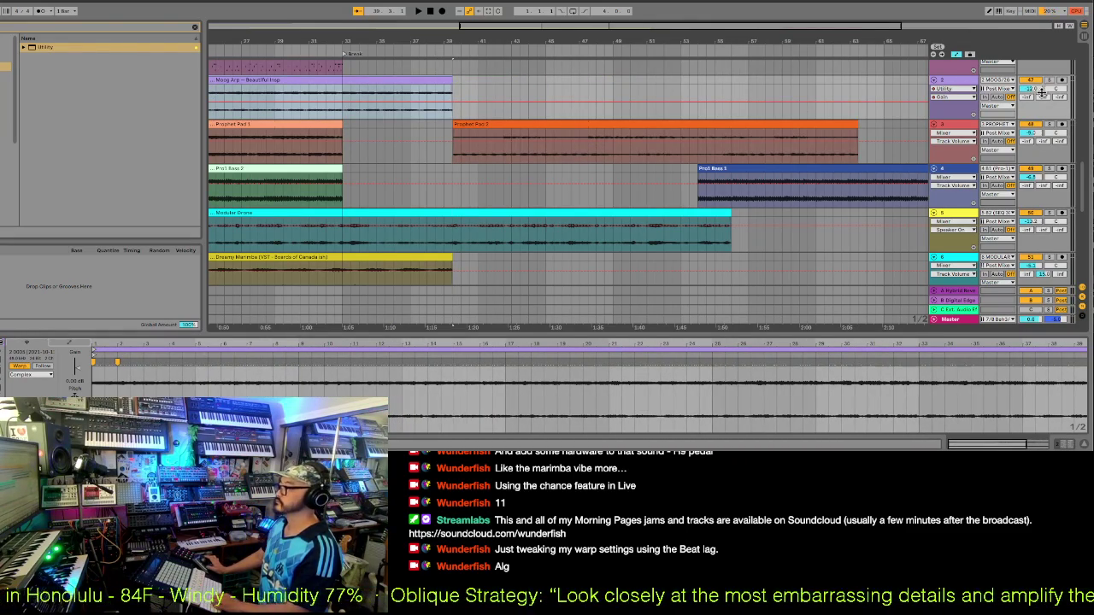
# - Automate the Moog Arp track's Digital Edge send to rise from about bar 37 to the clip's end and drop back, and play it
pyautogui.click(411, 115)
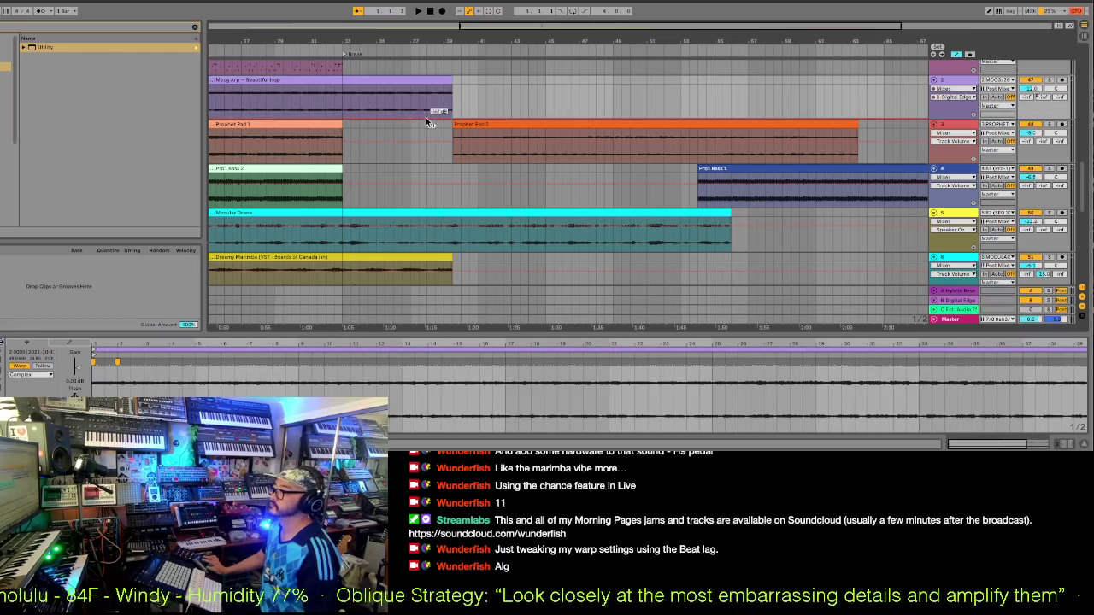
pyautogui.moveTo(452, 115); pyautogui.dragTo(453, 88)
pyautogui.click(421, 50)
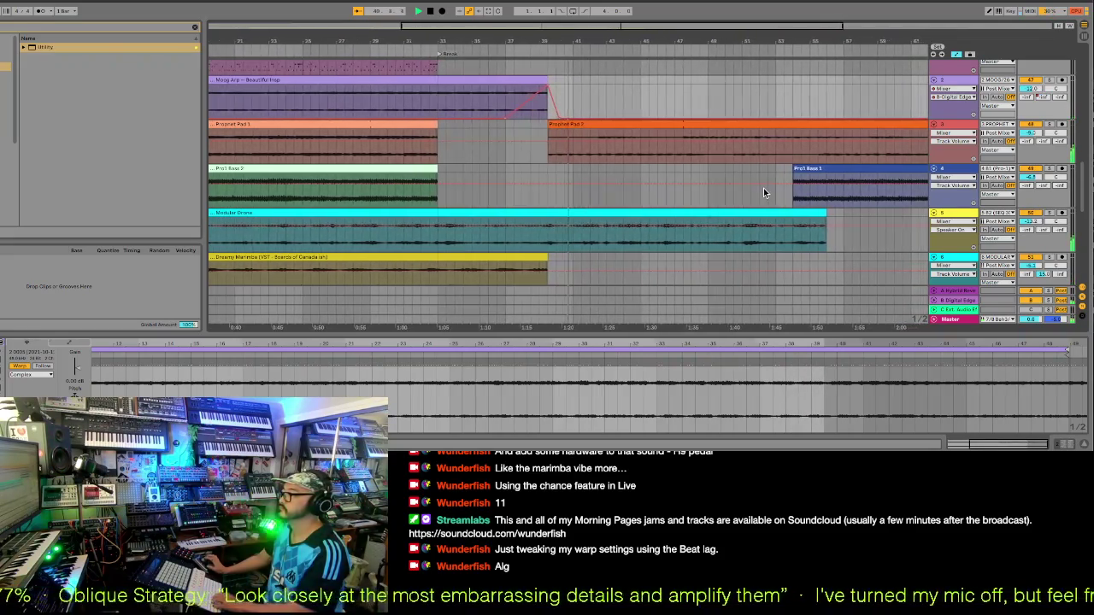
# - Move the Pro1 Bass 1 clip to start at bar 39.3, aligned with Prophet Pad 2, and play the new section
pyautogui.moveTo(822, 167); pyautogui.dragTo(671, 191)
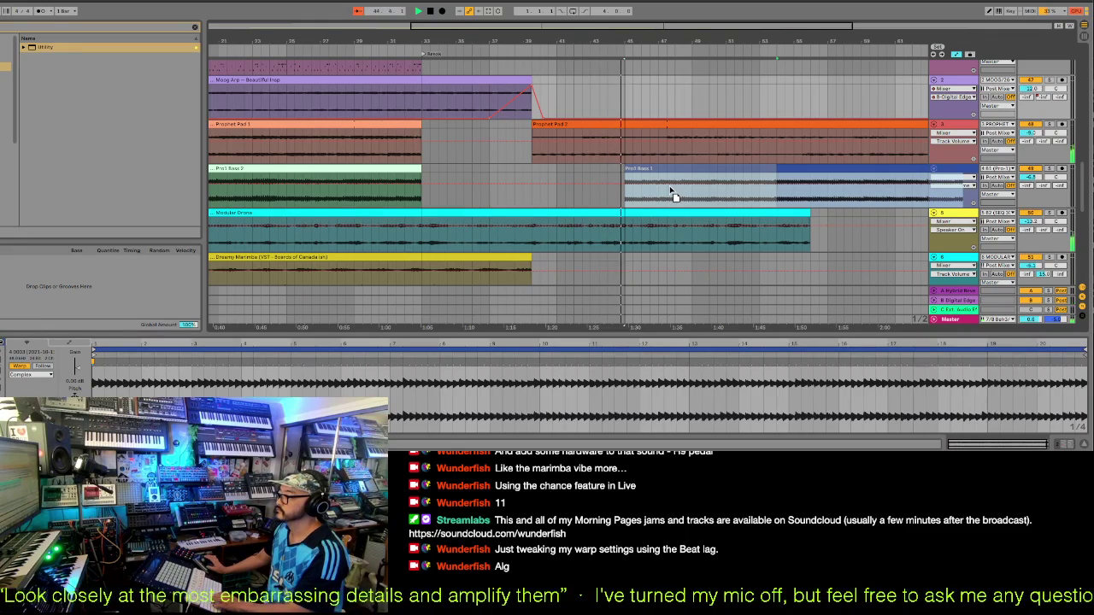
pyautogui.click(669, 186)
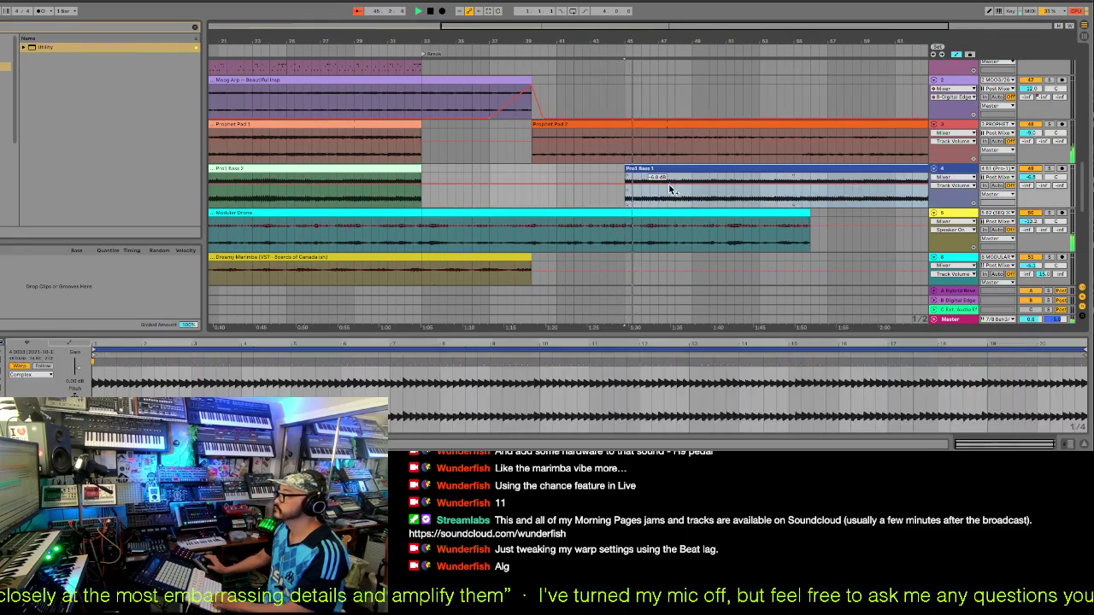
pyautogui.moveTo(643, 169); pyautogui.dragTo(569, 178)
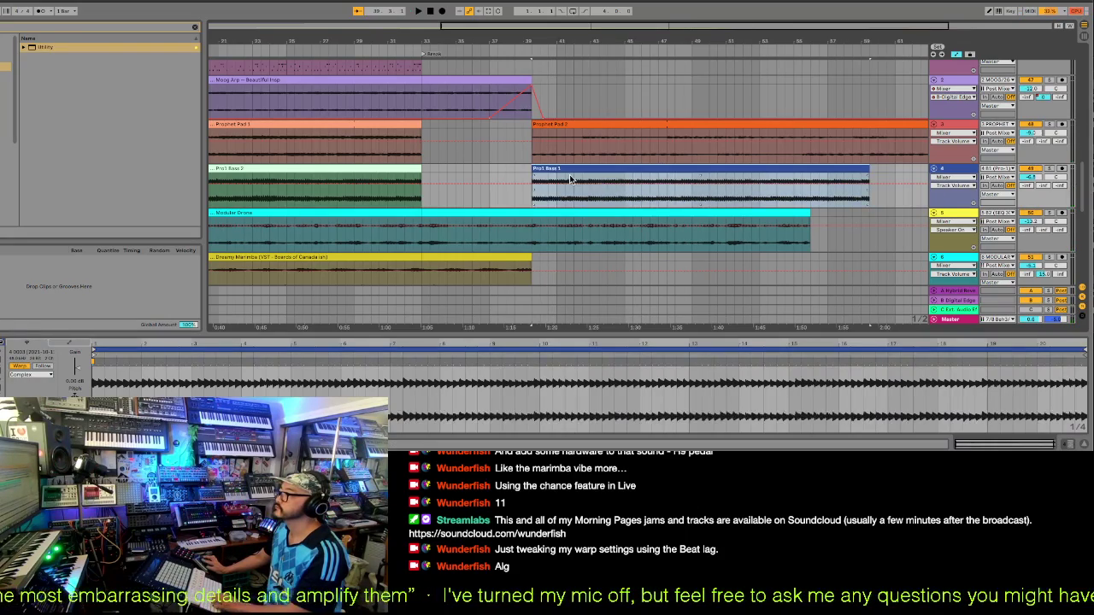
pyautogui.click(507, 49)
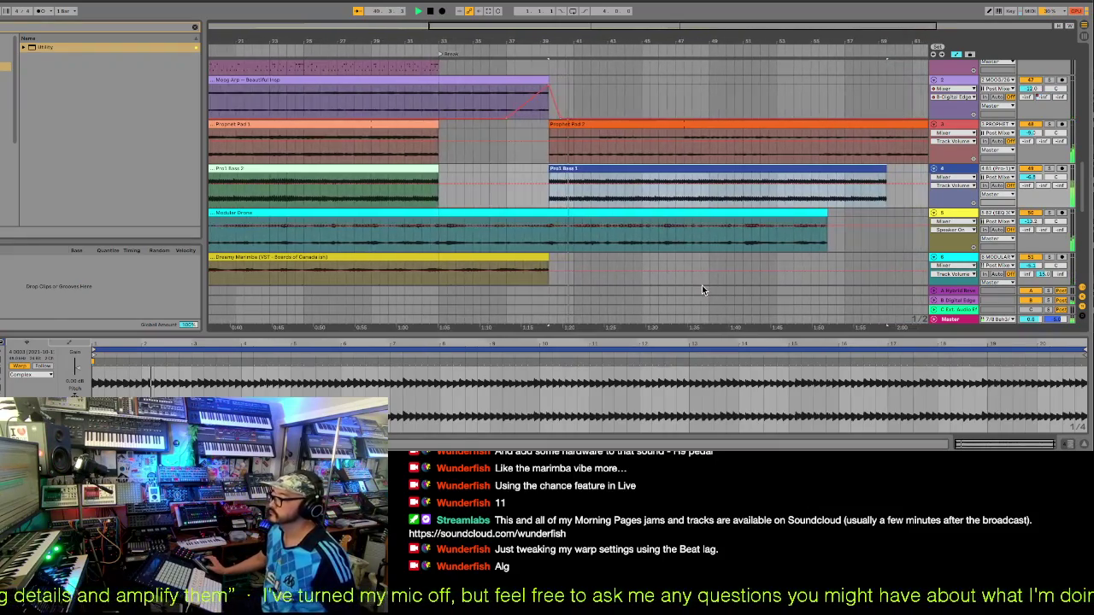
pyautogui.scroll(5, 702, 289)
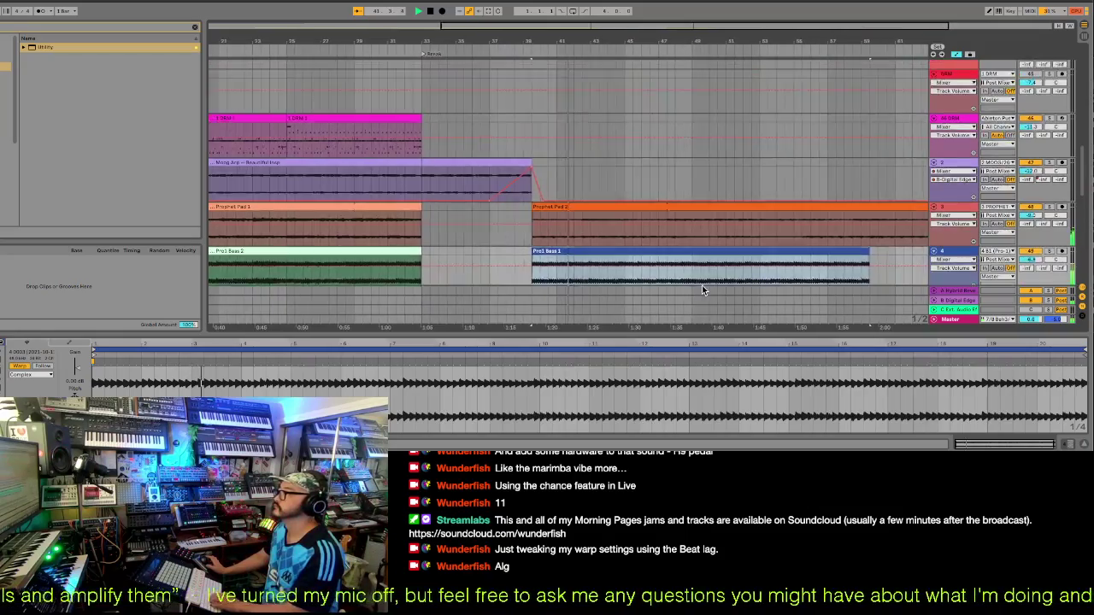
# - Move the Pro1 Bass 1 clip to start at bar 40 and play the transition from the break
pyautogui.scroll(-2, 702, 291)
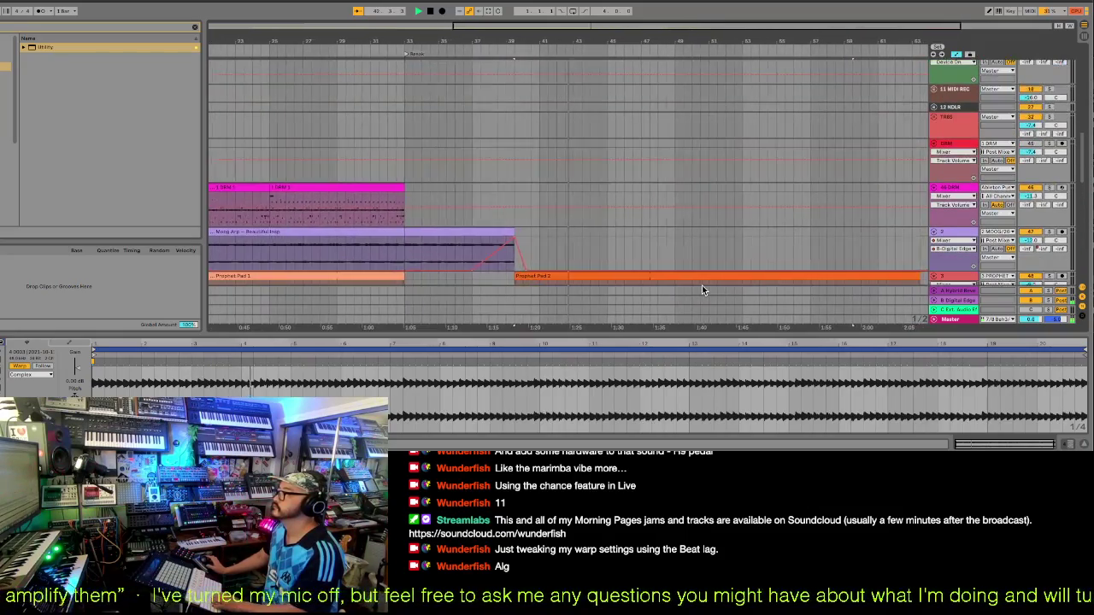
pyautogui.scroll(-2, 702, 289)
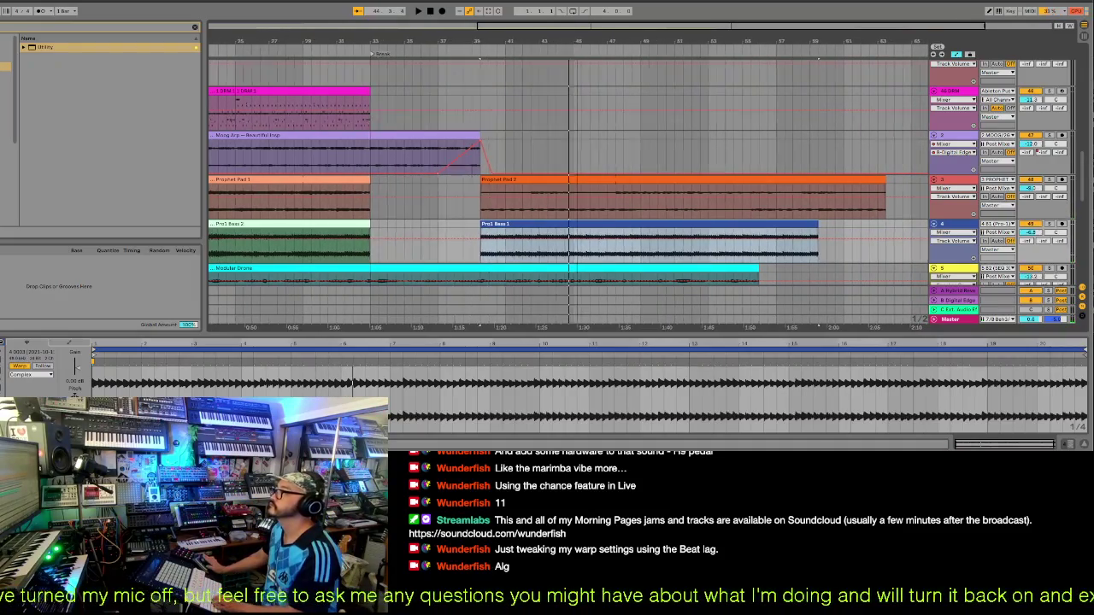
pyautogui.scroll(5, 577, 41)
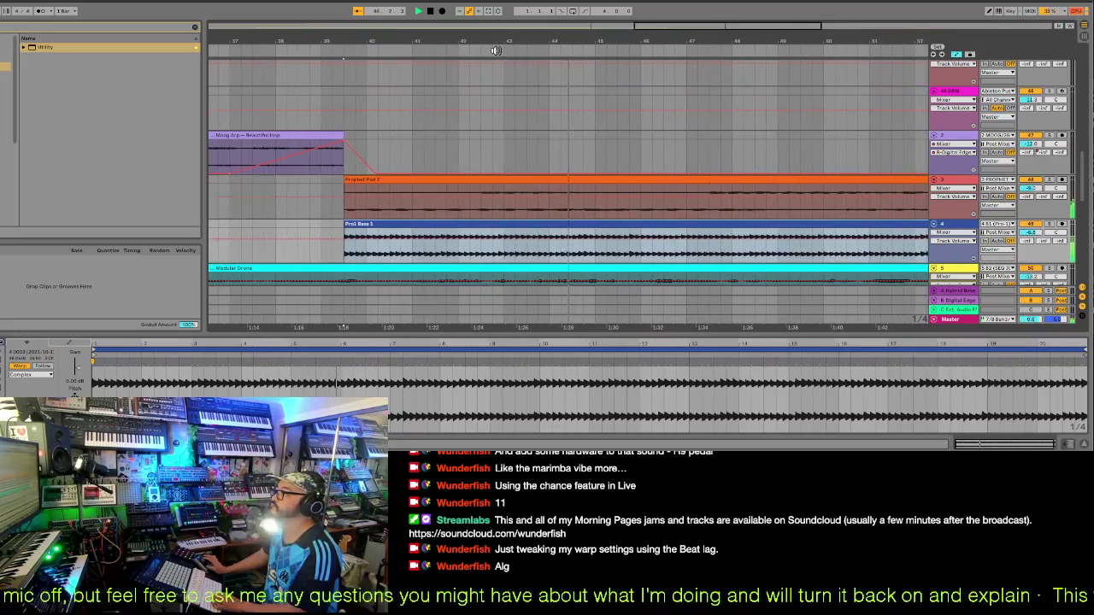
pyautogui.click(388, 228)
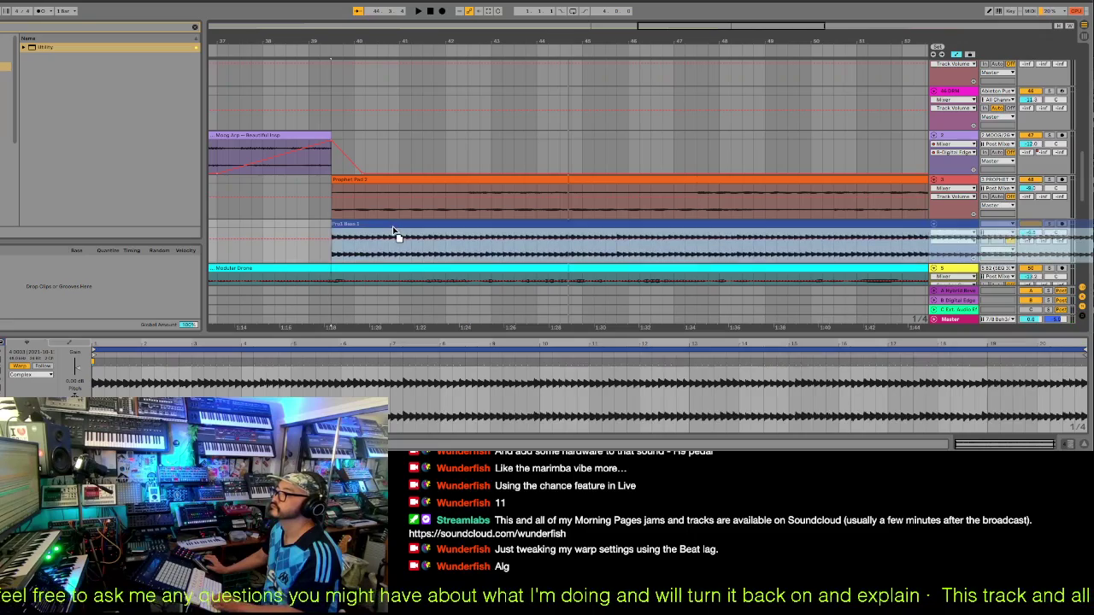
pyautogui.hotkey('ctrl', 'e')
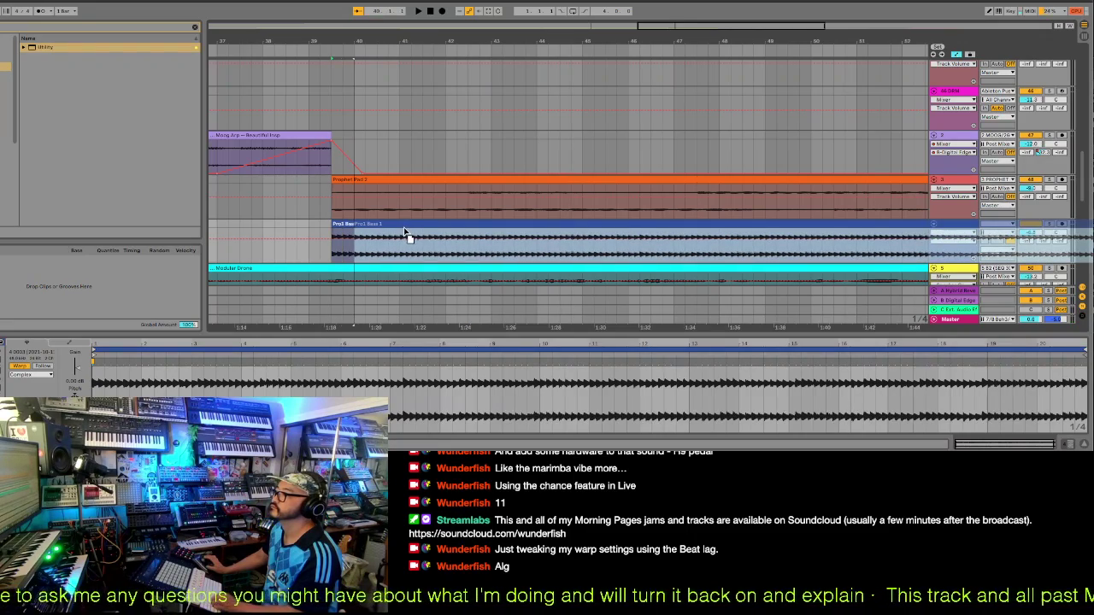
pyautogui.press('Delete')
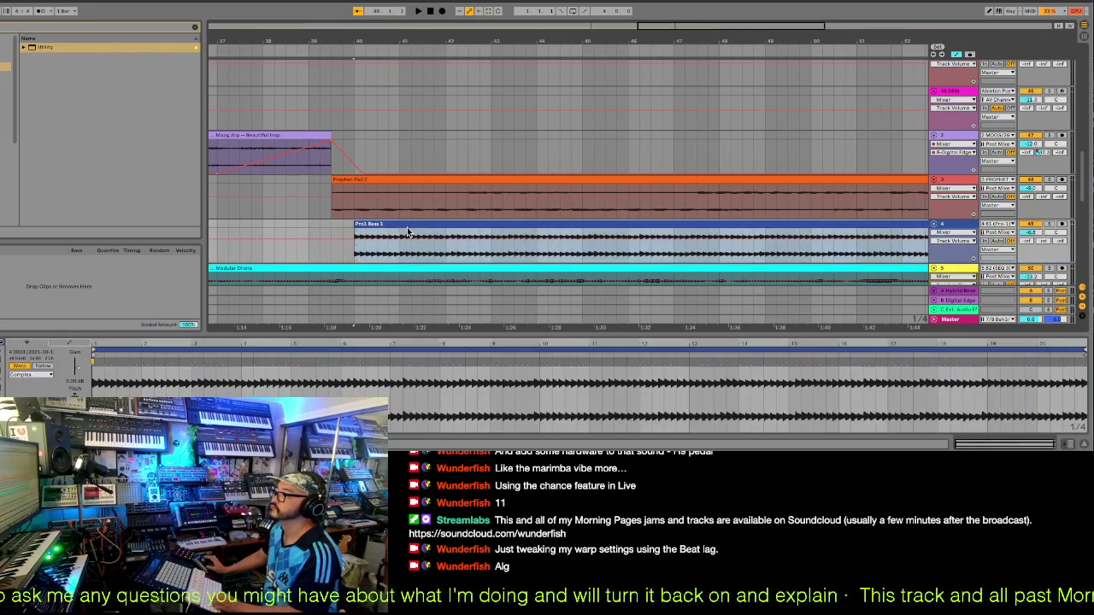
pyautogui.click(269, 52)
pyautogui.hscroll(-5, 377, 123)
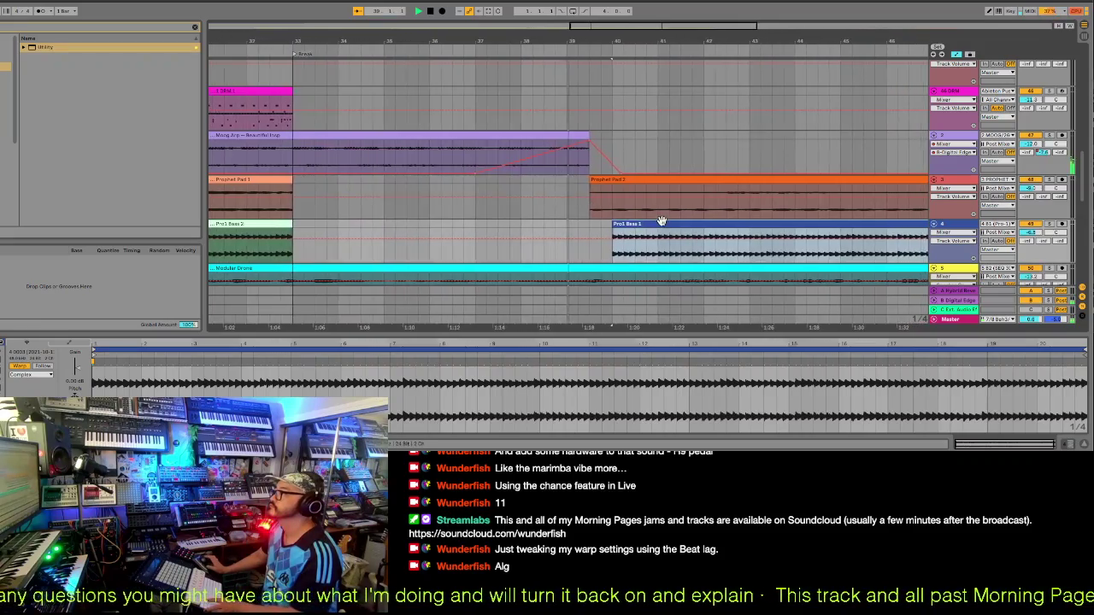
# - Move Prophet Pad 2 to start at bar 40 and extend the Moog Arp clip and its Digital Edge send swell to that point
pyautogui.click(630, 183)
pyautogui.hotkey('ctrl', 'e')
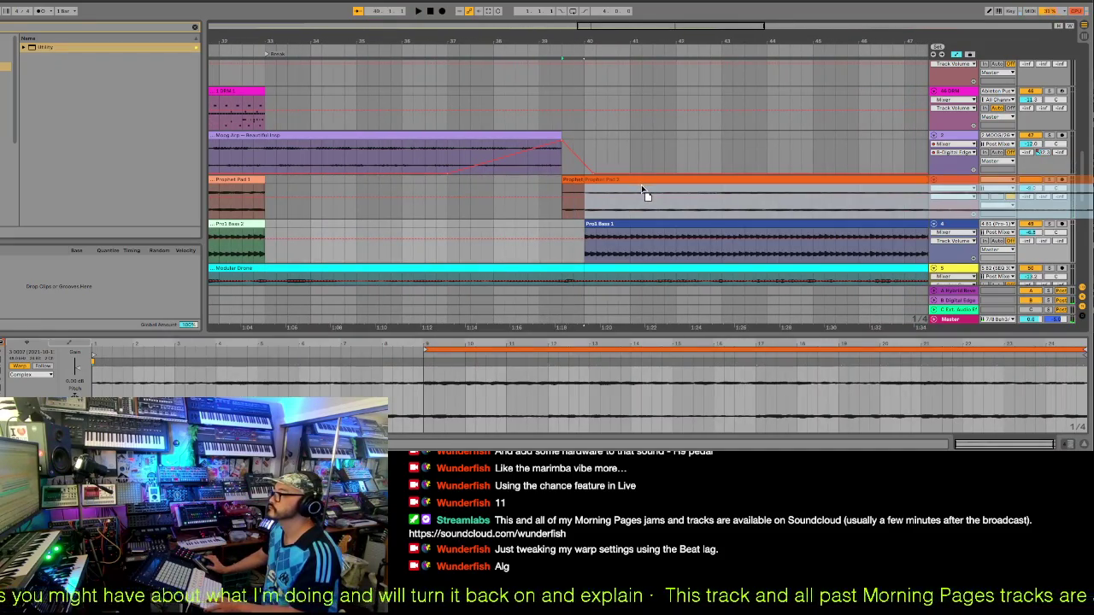
pyautogui.press('Delete')
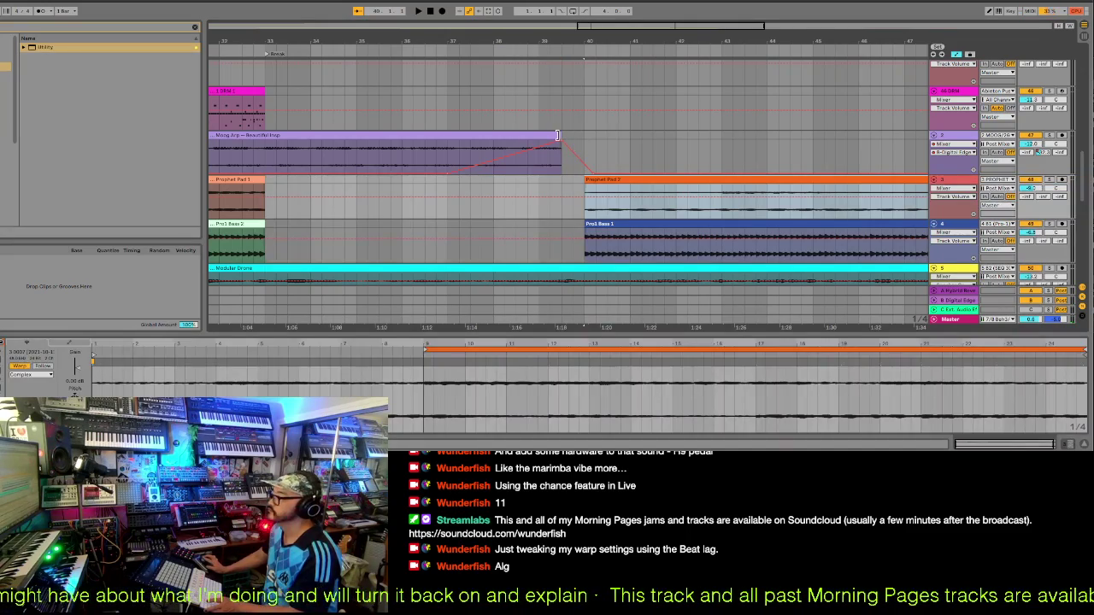
pyautogui.moveTo(572, 135)
pyautogui.mouseDown()
pyautogui.moveTo(583, 135)
pyautogui.moveTo(574, 139)
pyautogui.mouseUp()
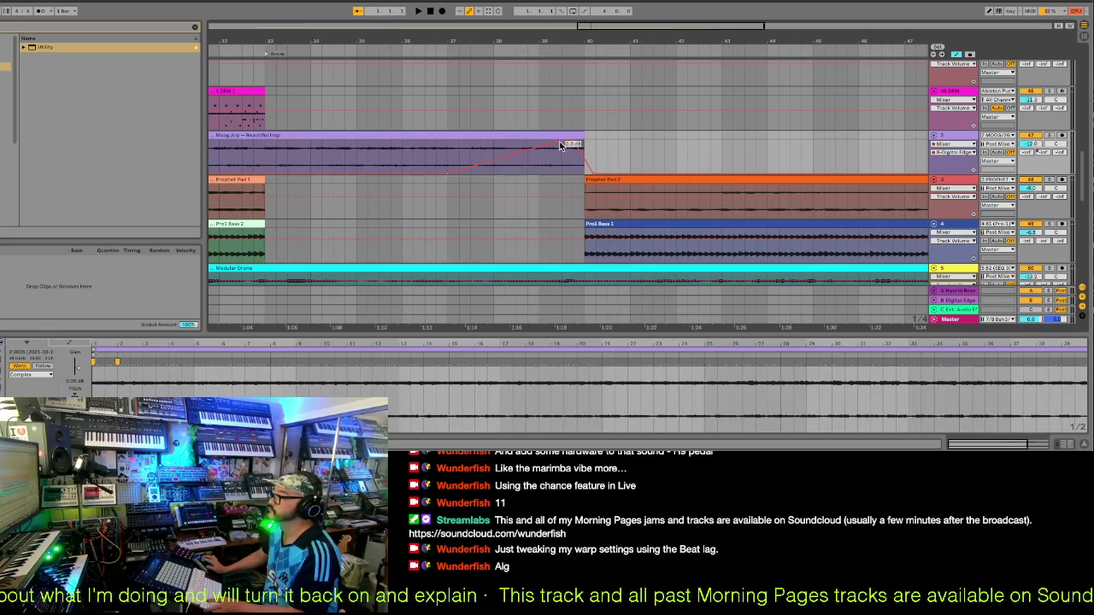
pyautogui.click(493, 52)
# - Automate the Digital Edge send on the Breakfast Cereals track to rise around bar 38 and drop back after bar 39, and play it
pyautogui.scroll(-3, 668, 262)
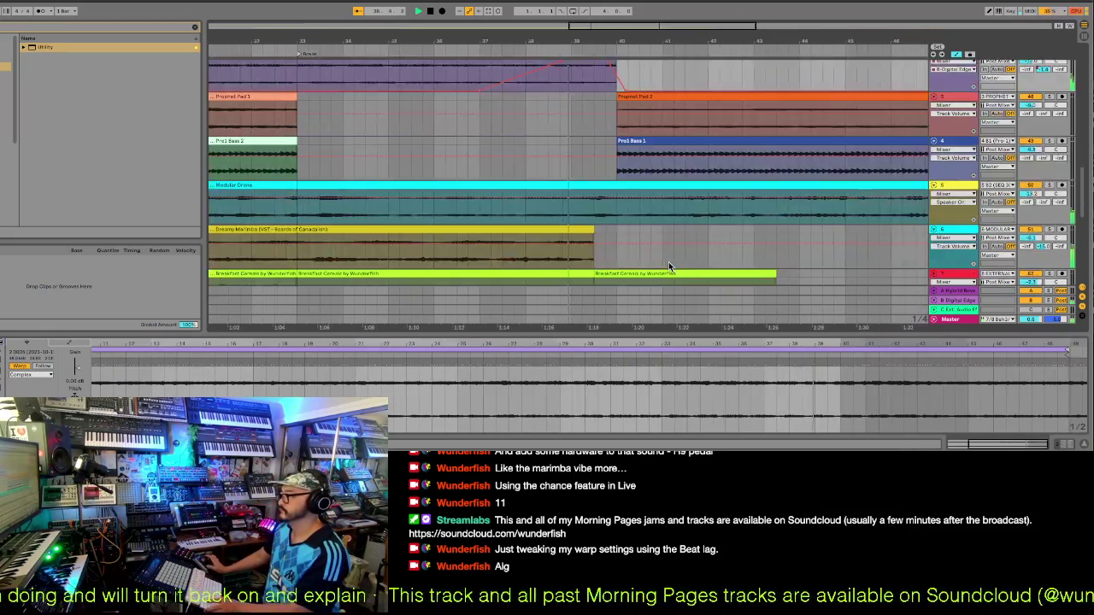
pyautogui.scroll(-5, 669, 261)
pyautogui.scroll(2, 683, 244)
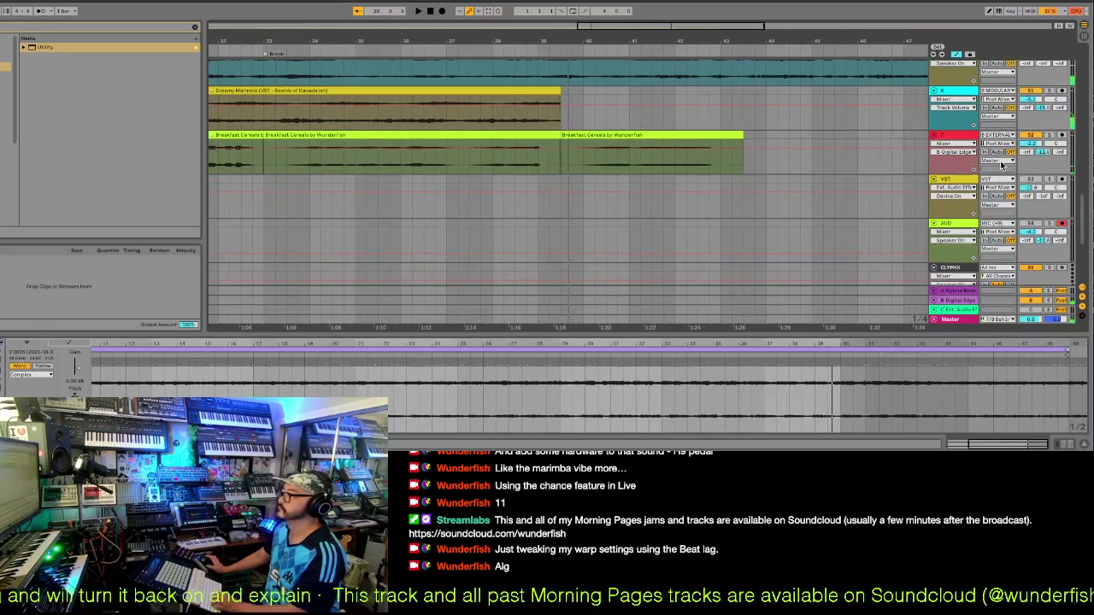
pyautogui.click(503, 152)
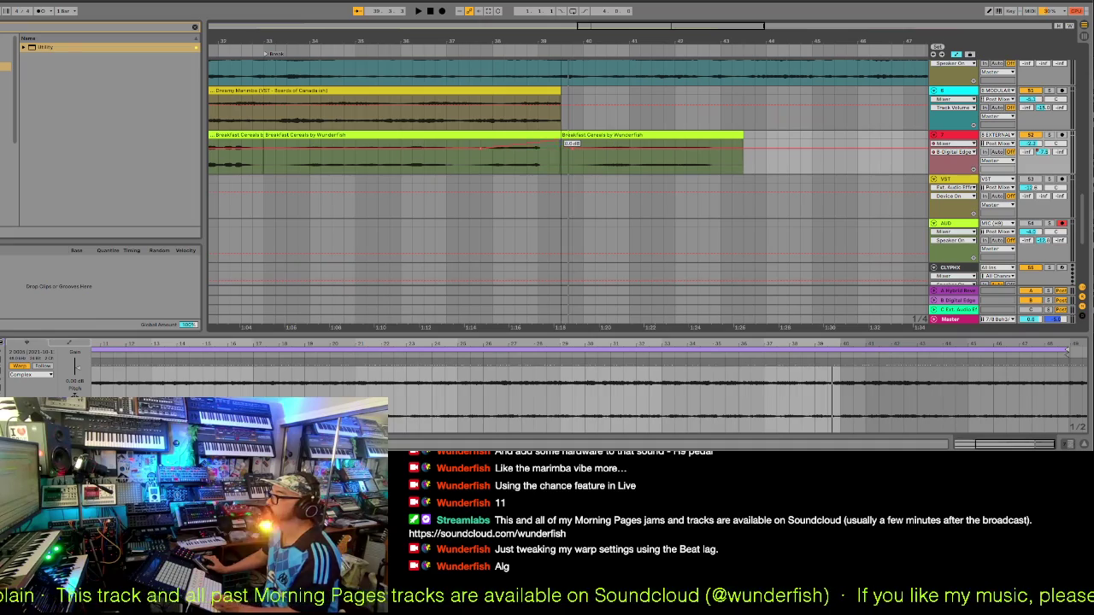
pyautogui.moveTo(527, 147); pyautogui.dragTo(515, 148)
pyautogui.press('space')
pyautogui.hotkey('ctrl', 'd')
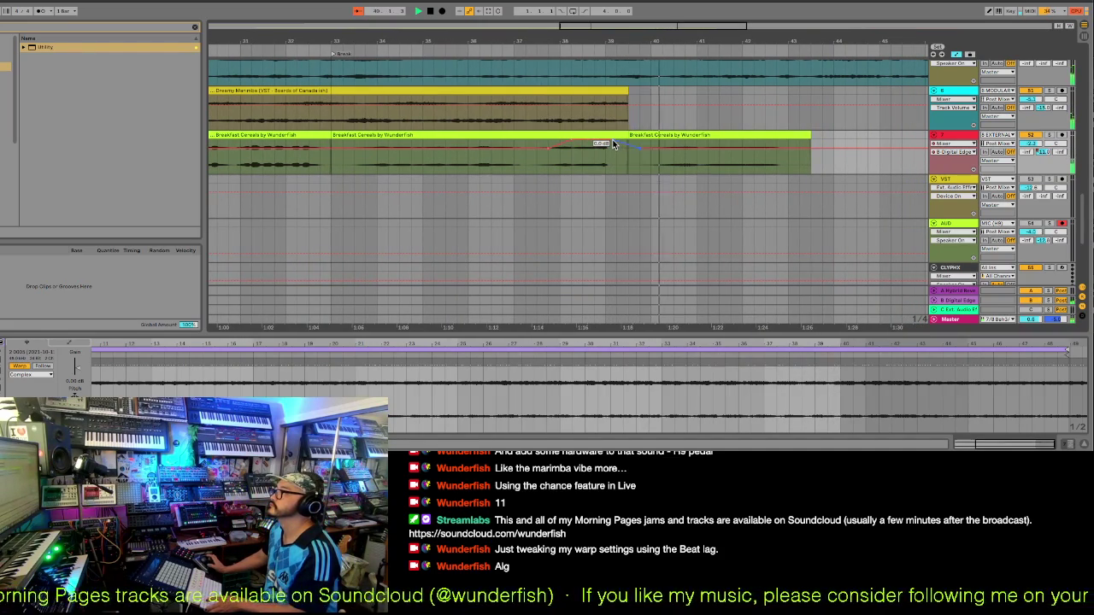
pyautogui.scroll(5, 656, 287)
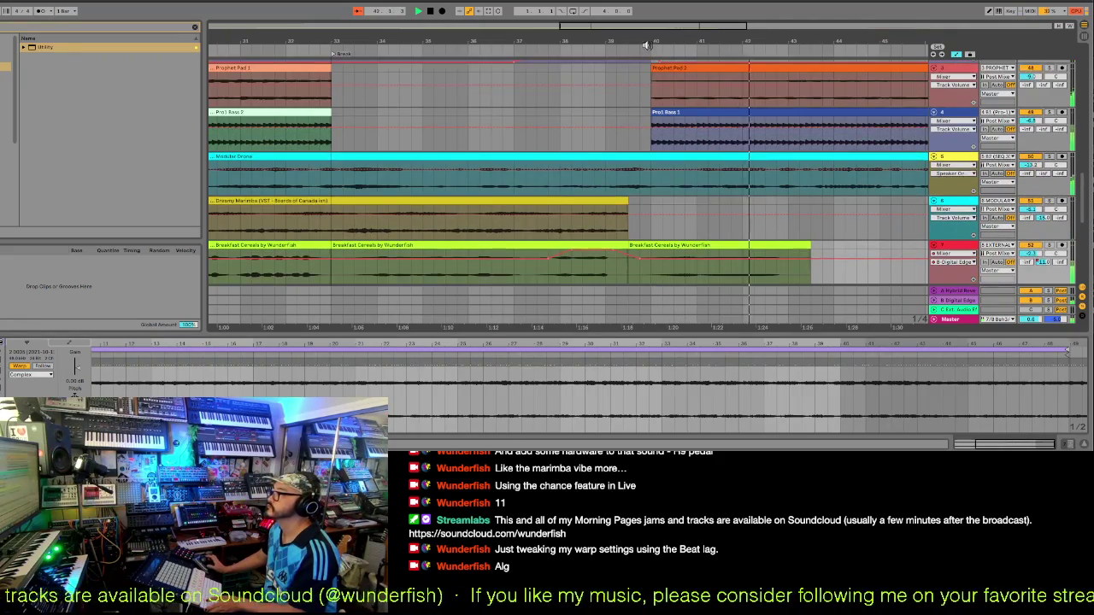
pyautogui.keyDown('ctrl'); pyautogui.scroll(-3, 466, 90); pyautogui.keyUp('ctrl')
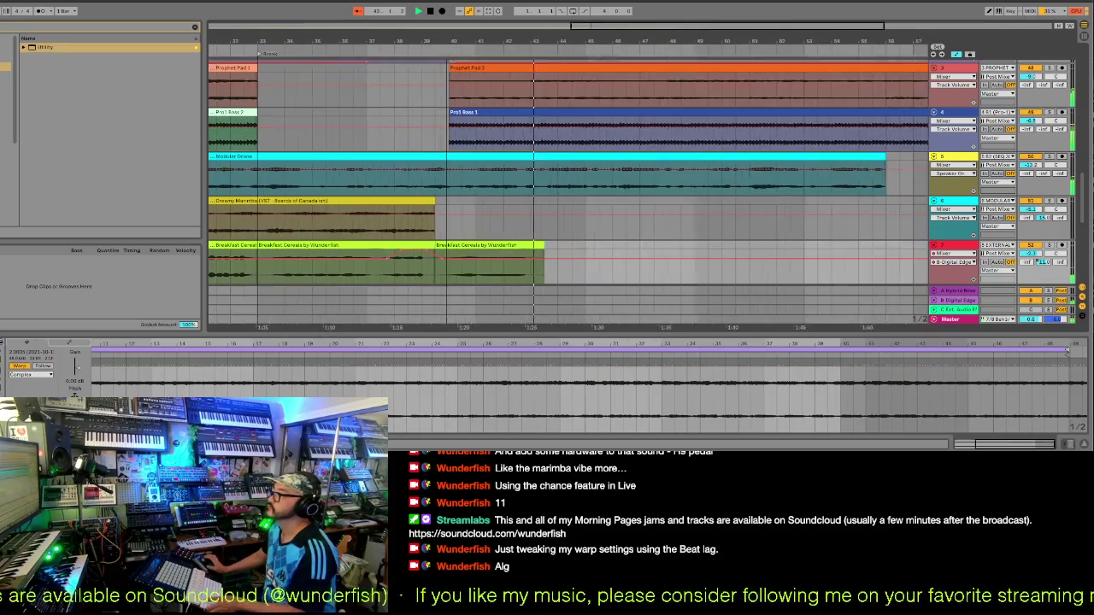
# - Copy the drum clip that ends at bar 33 to bar 45, and copy bar 16 of the green drum clip to bar 44 before it
pyautogui.scroll(3, 466, 90)
pyautogui.scroll(2, 466, 90)
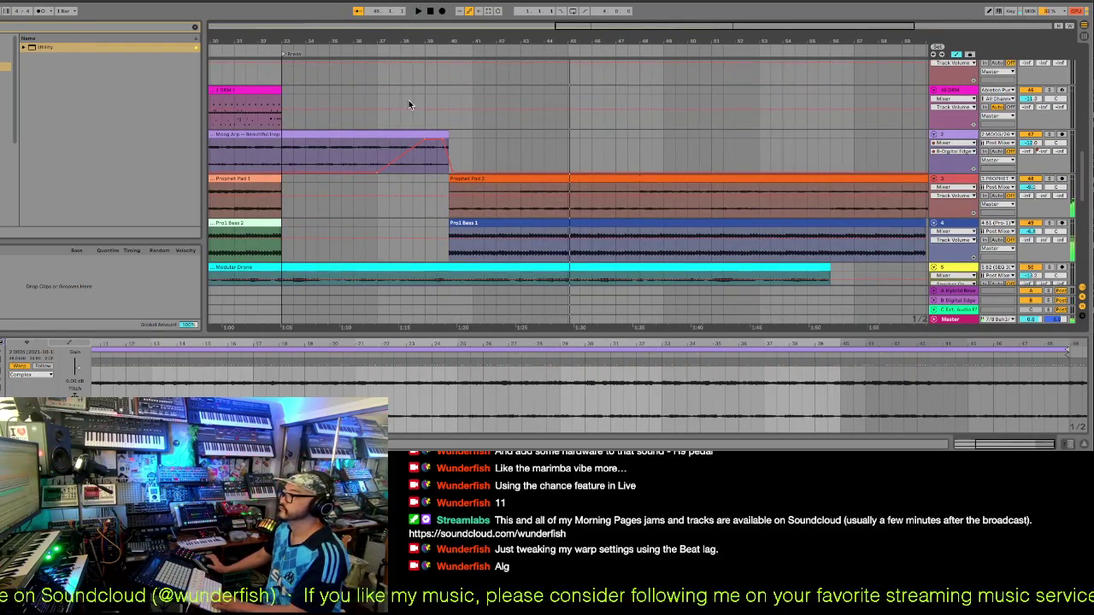
pyautogui.moveTo(250, 96); pyautogui.dragTo(723, 124)
pyautogui.moveTo(625, 41); pyautogui.dragTo(625, 19)
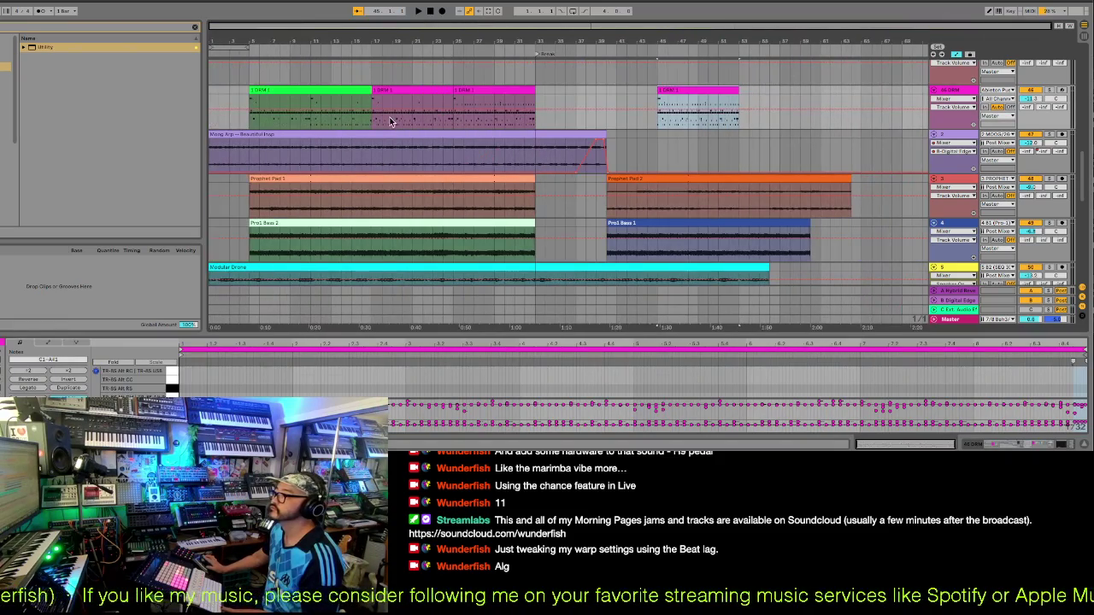
pyautogui.click(362, 126)
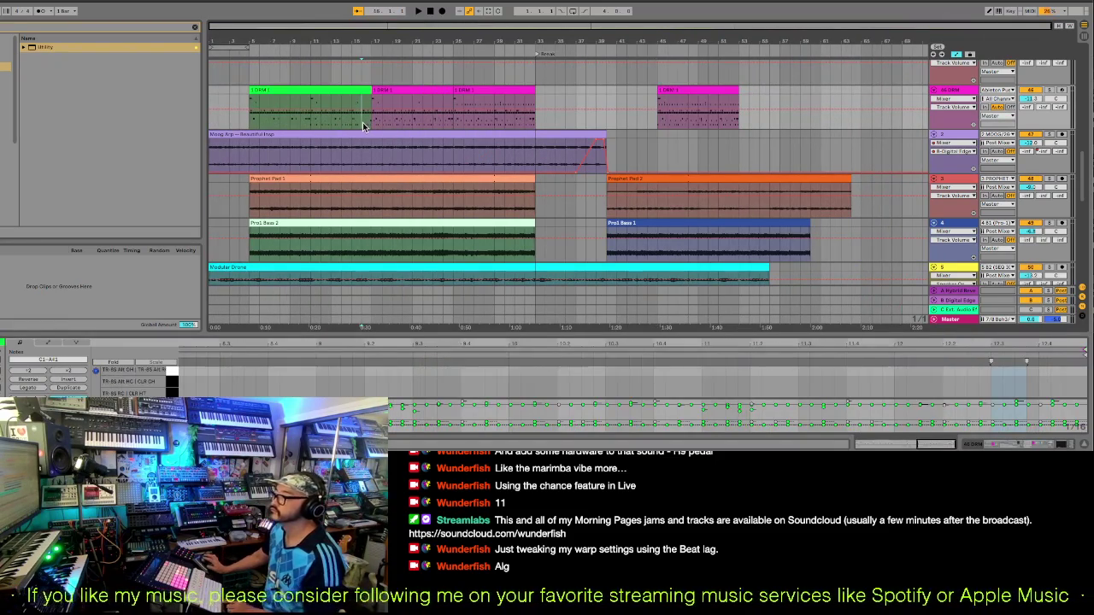
pyautogui.click(649, 115)
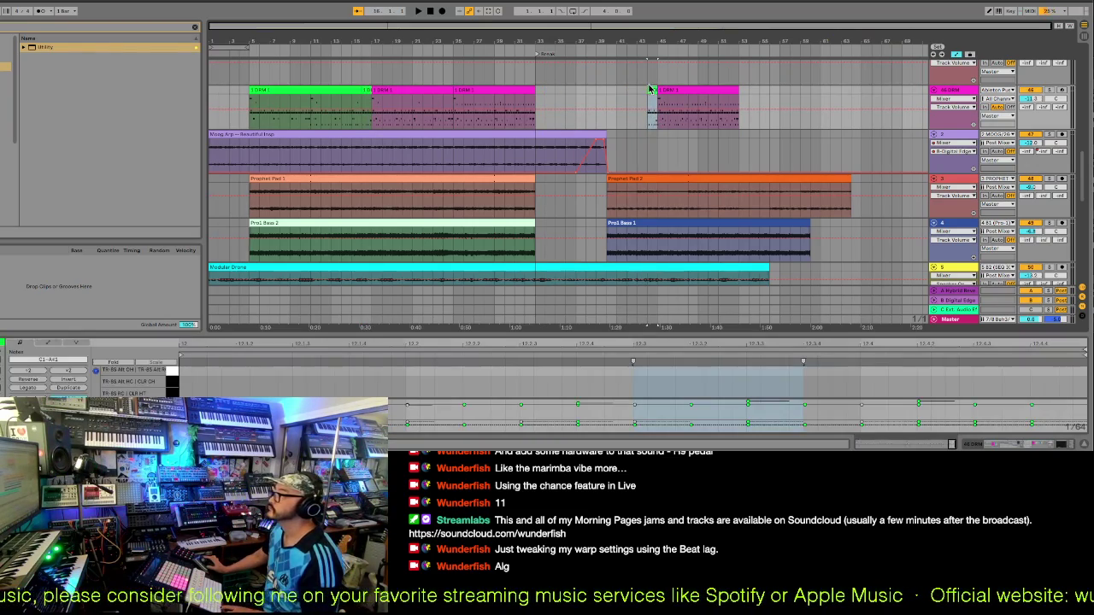
# - Enlarge the note editor for the one-bar drum fill and deactivate all its closed-hat (CH), low-tom (LT) and bass-drum (BD) notes
pyautogui.moveTo(654, 333); pyautogui.dragTo(647, 28)
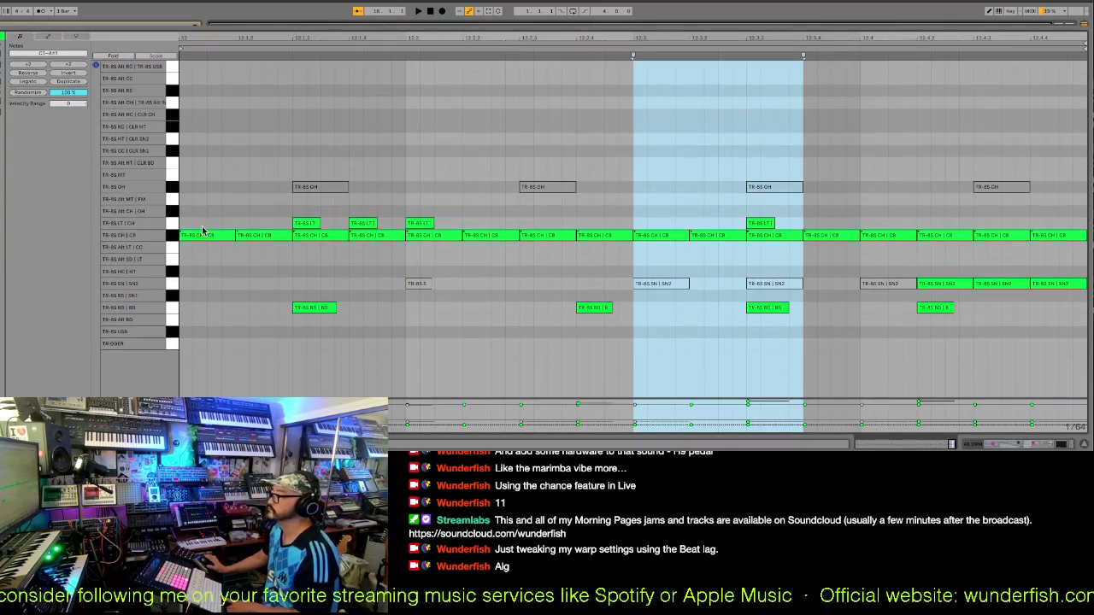
pyautogui.keyDown('shift'); pyautogui.click(175, 238); pyautogui.keyUp('shift')
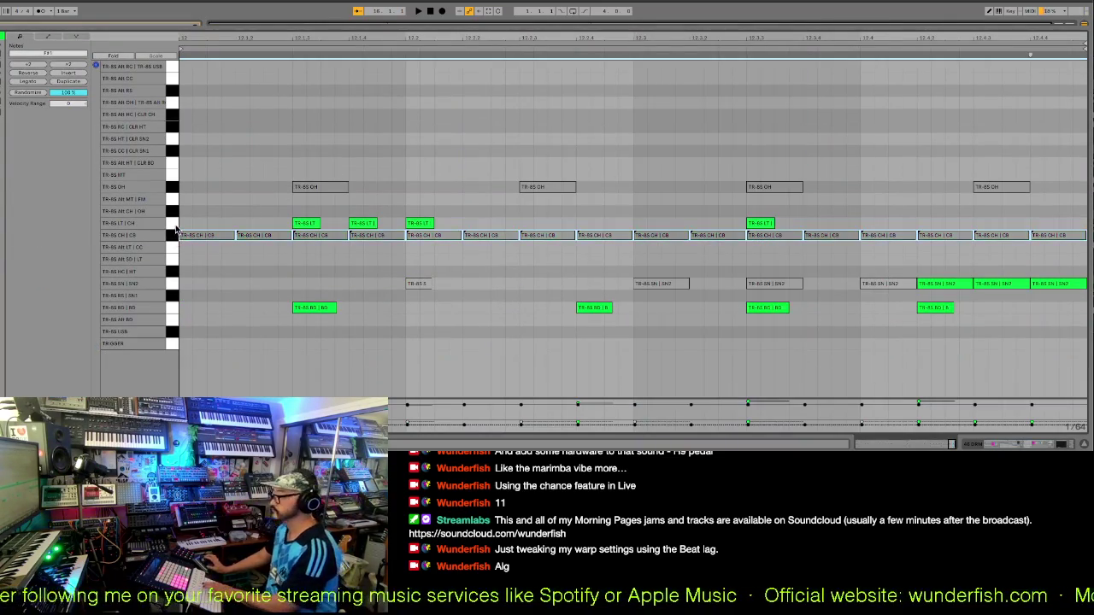
pyautogui.keyDown('shift'); pyautogui.click(175, 227); pyautogui.keyUp('shift')
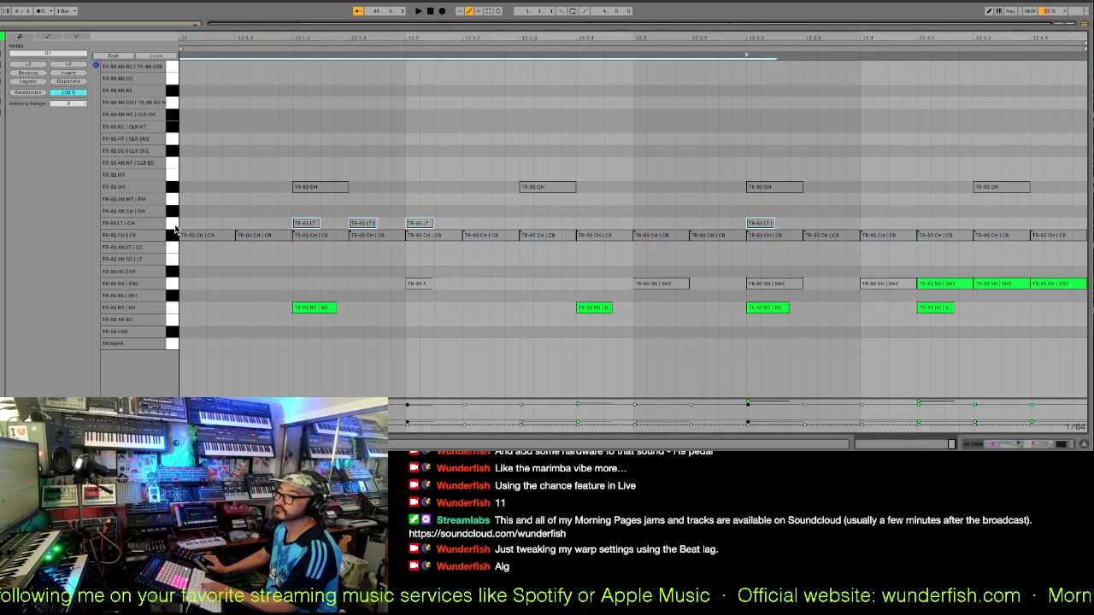
pyautogui.keyDown('shift'); pyautogui.click(176, 309); pyautogui.keyUp('shift')
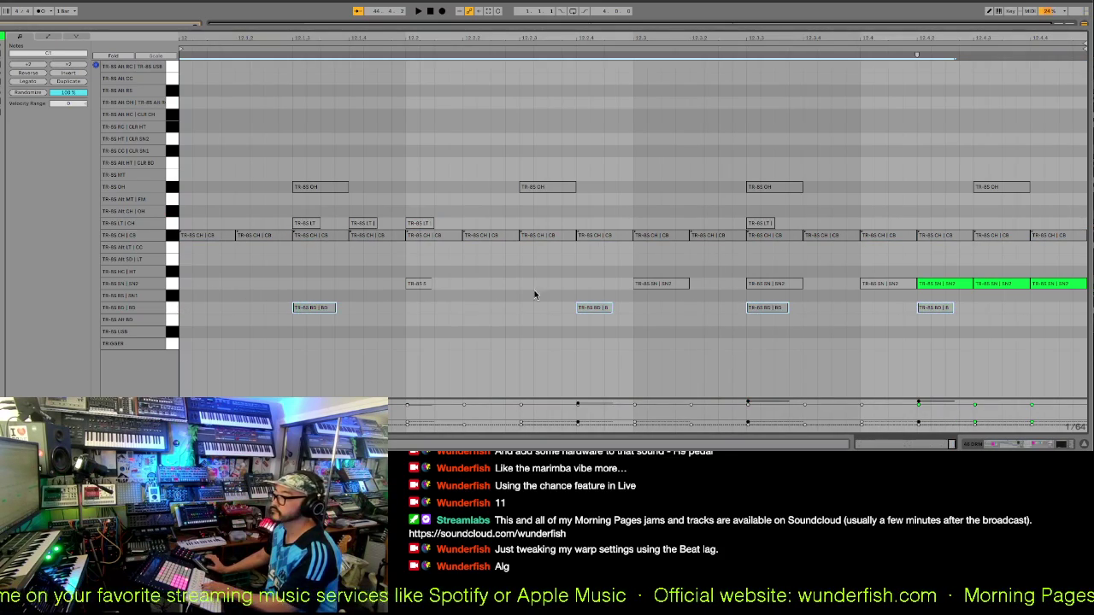
# - Set a fixed 1/16 grid and add snare notes at 12.1, 12.1.3, 12.2, 12.2.3 and 12.2.4 of the fill
pyautogui.rightClick(296, 286)
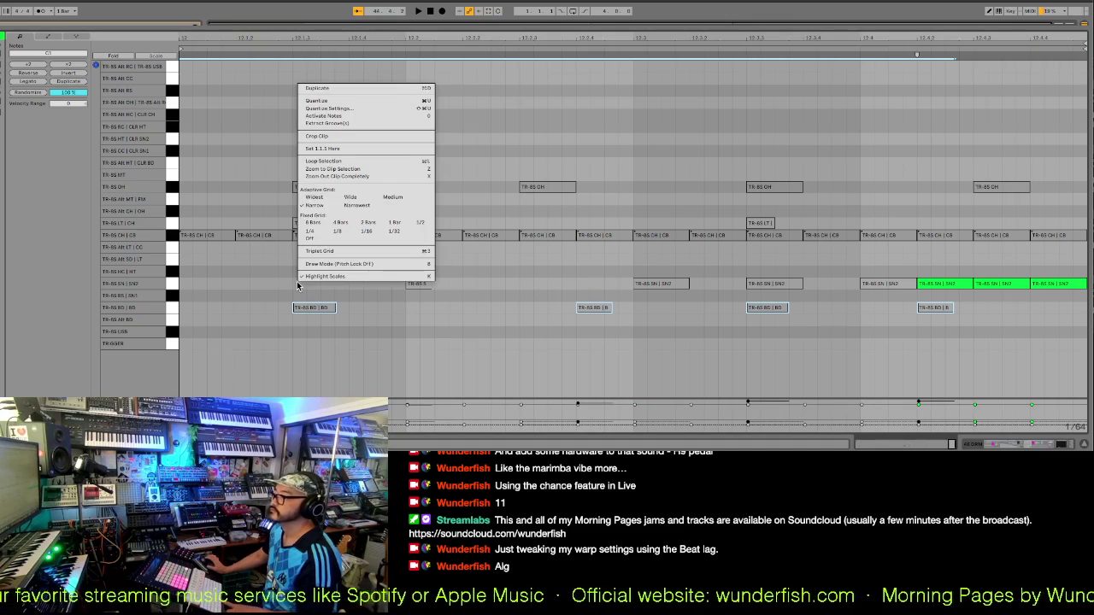
pyautogui.click(368, 233)
pyautogui.click(208, 291)
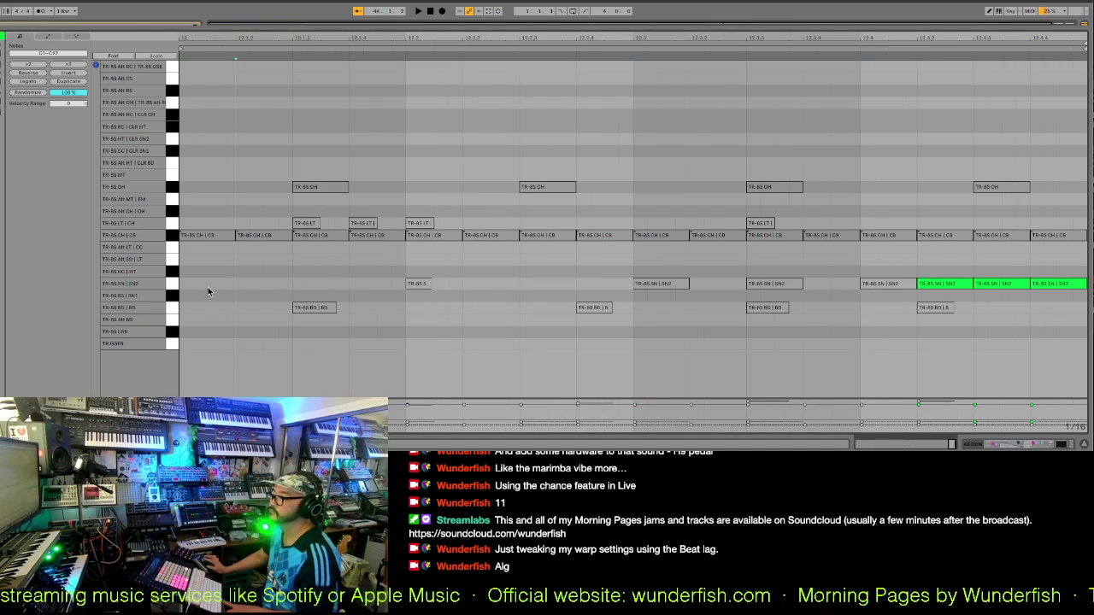
pyautogui.doubleClick(208, 284)
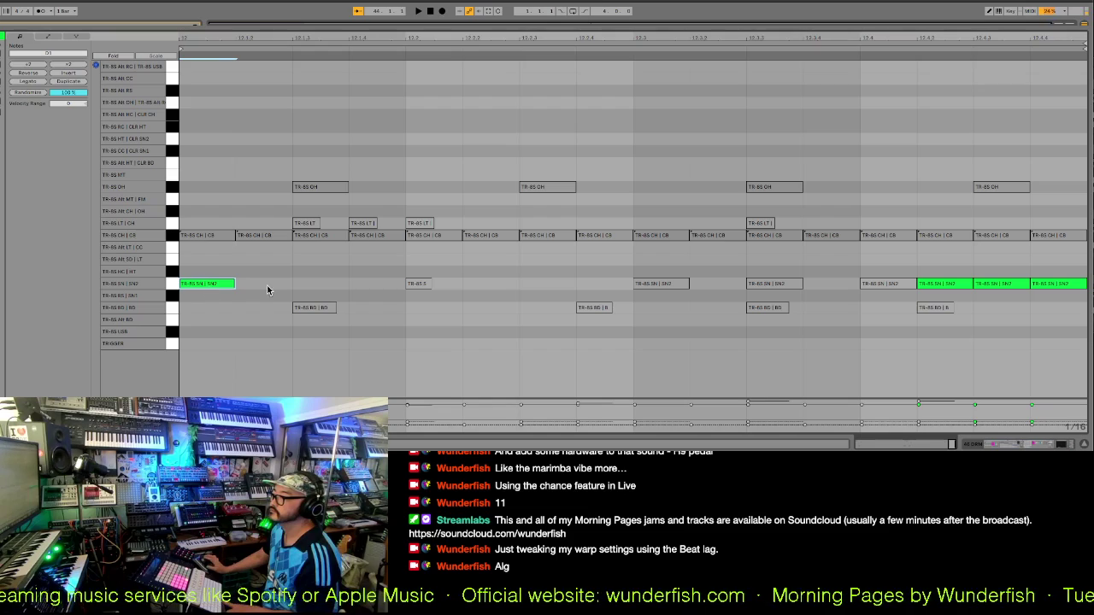
pyautogui.doubleClick(329, 283)
pyautogui.doubleClick(444, 289)
pyautogui.doubleClick(553, 282)
pyautogui.doubleClick(602, 282)
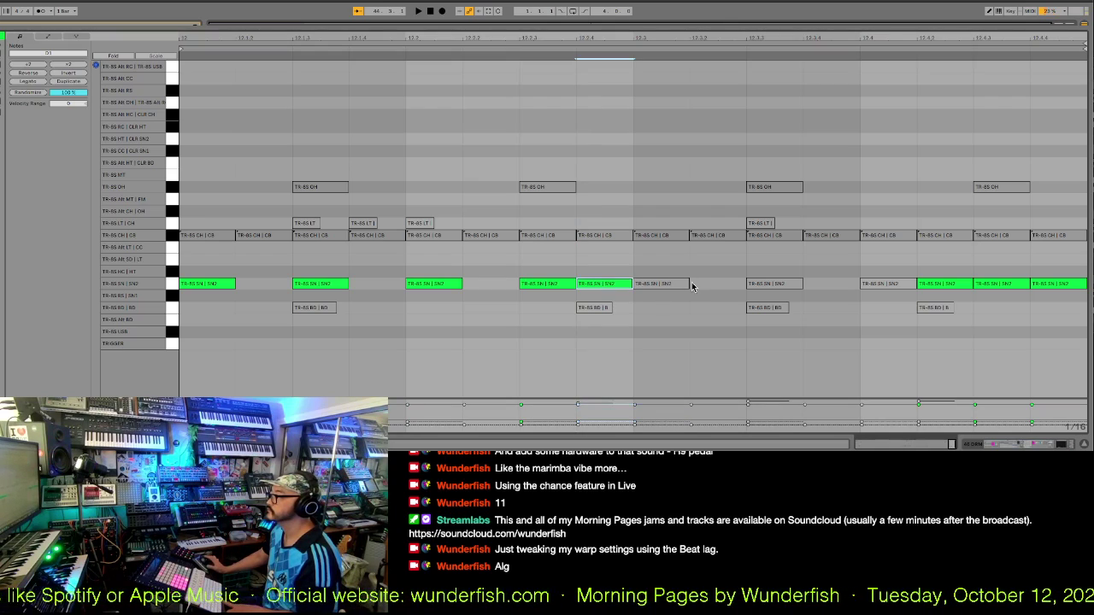
# - Reactivate the muted snare notes at 12.3, 12.3.3 and 12.4 of the drum fill
pyautogui.click(680, 286)
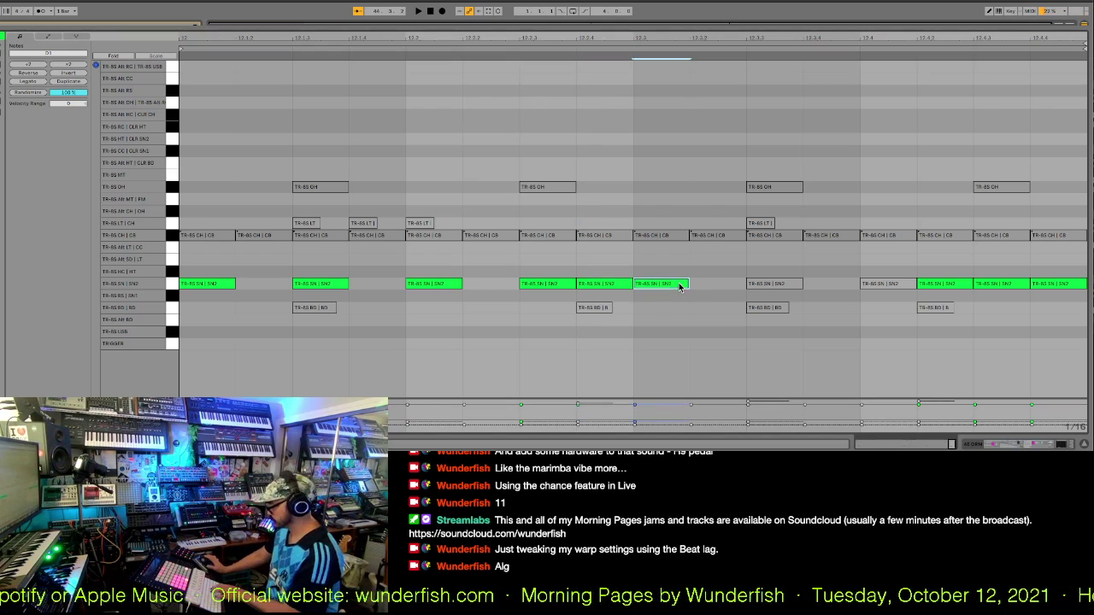
pyautogui.click(760, 285)
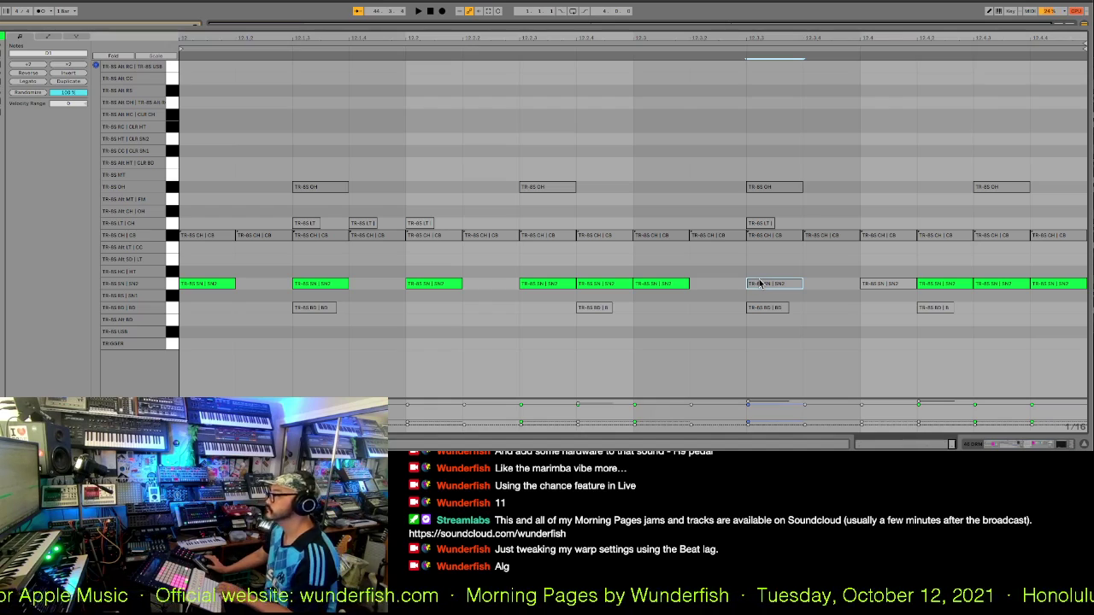
pyautogui.click(865, 284)
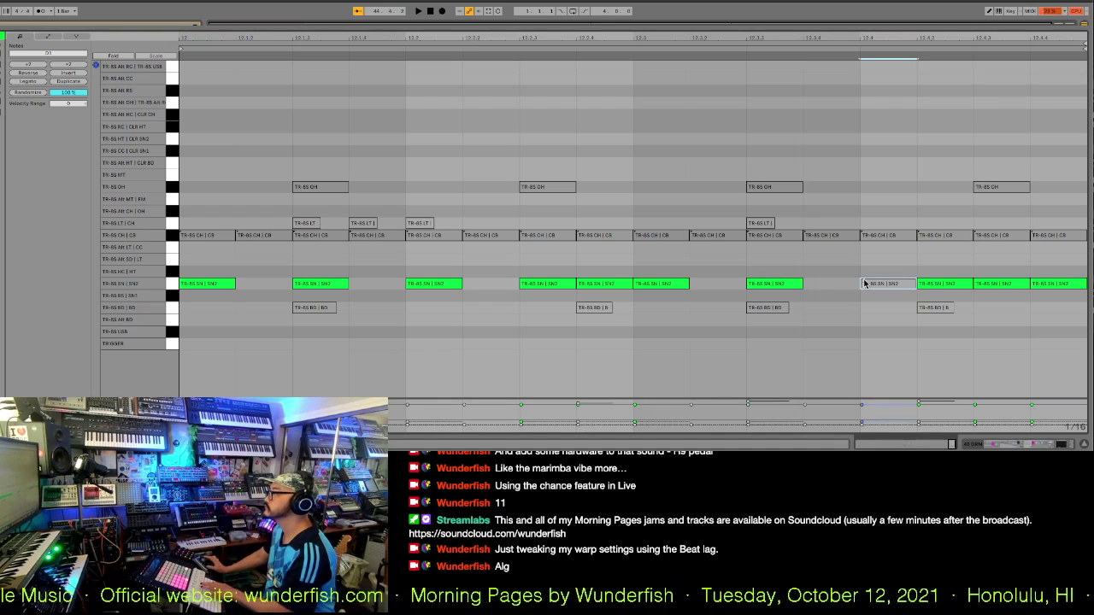
# - Set the grid to 1/32, draw a snare roll from 12.4.3 to the end of the fill, and play it in the arrangement
pyautogui.rightClick(1035, 323)
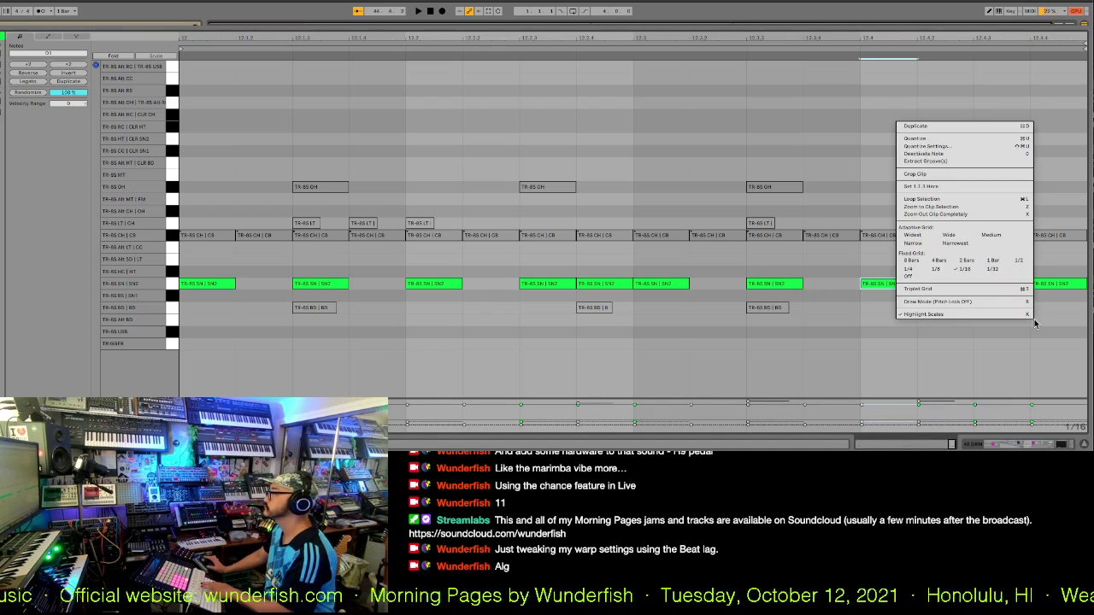
pyautogui.click(993, 270)
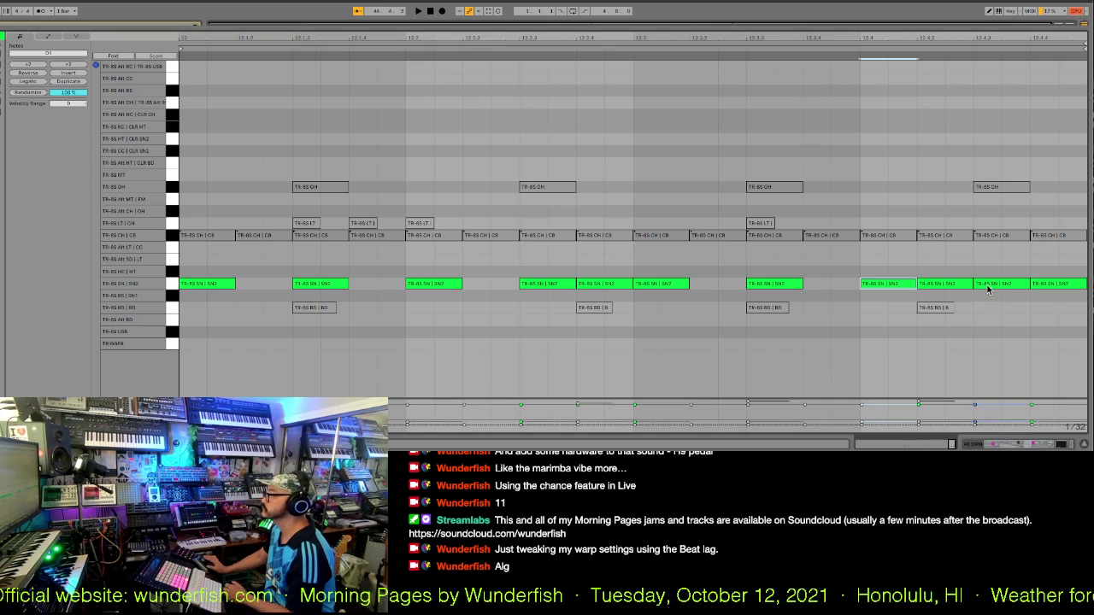
pyautogui.press('b')
pyautogui.moveTo(991, 282); pyautogui.dragTo(1074, 278)
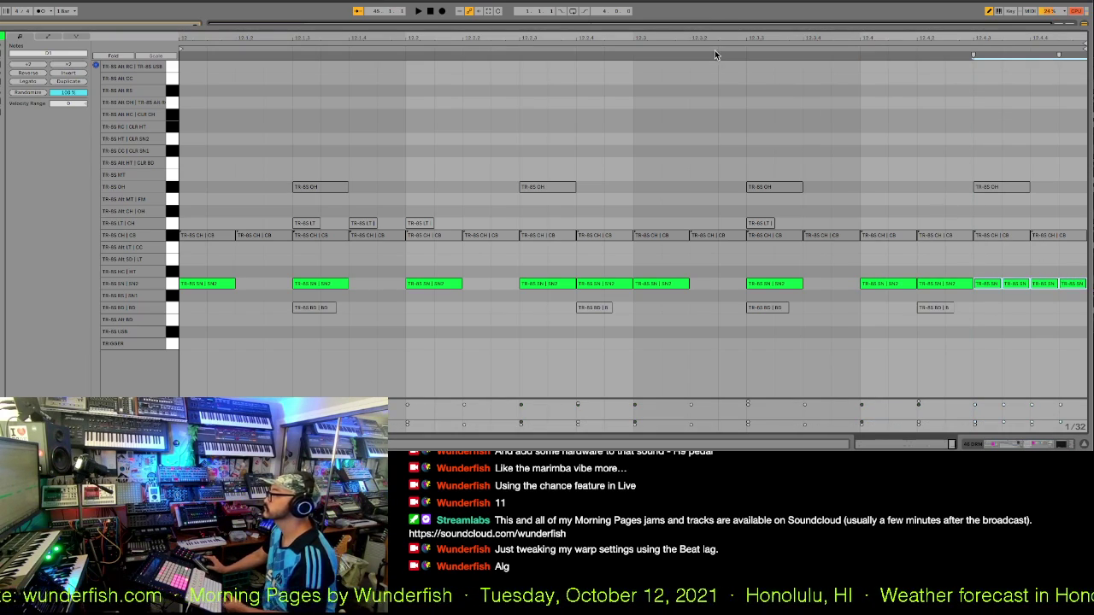
pyautogui.moveTo(712, 29); pyautogui.dragTo(690, 274)
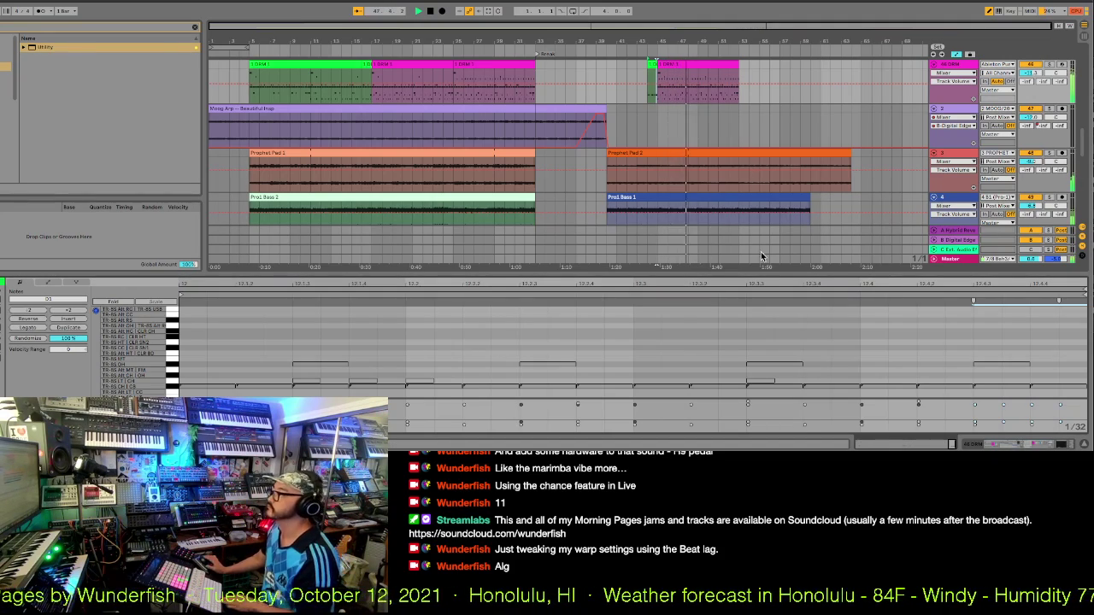
# - Recolour the drum clip at bars 17 to 25 yellow and duplicate the last drum clip so the drums run to bar 61
pyautogui.moveTo(764, 278); pyautogui.dragTo(765, 338)
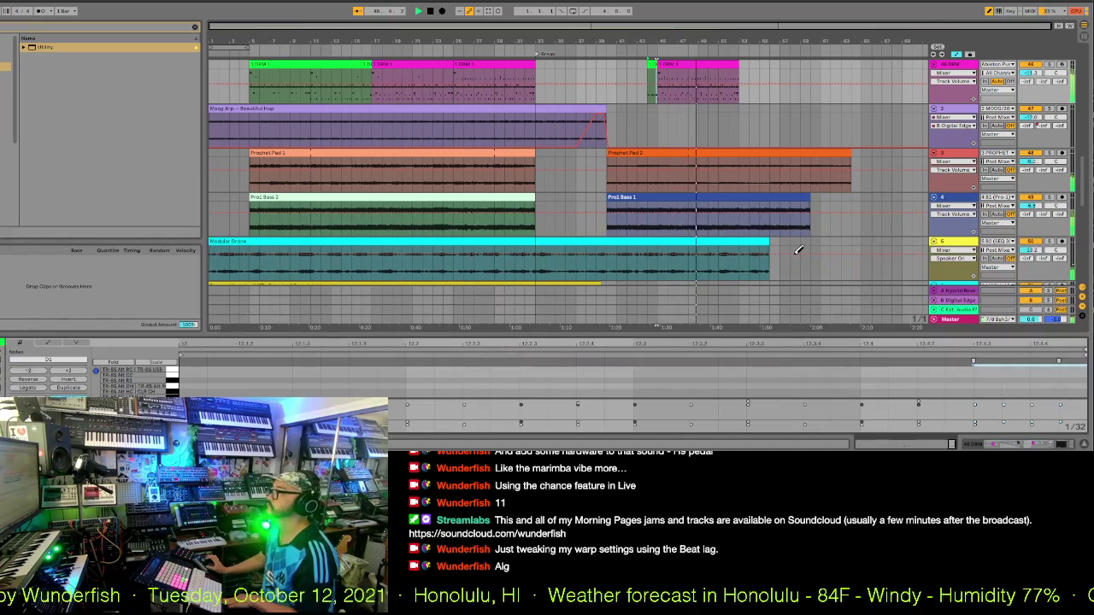
pyautogui.rightClick(454, 66)
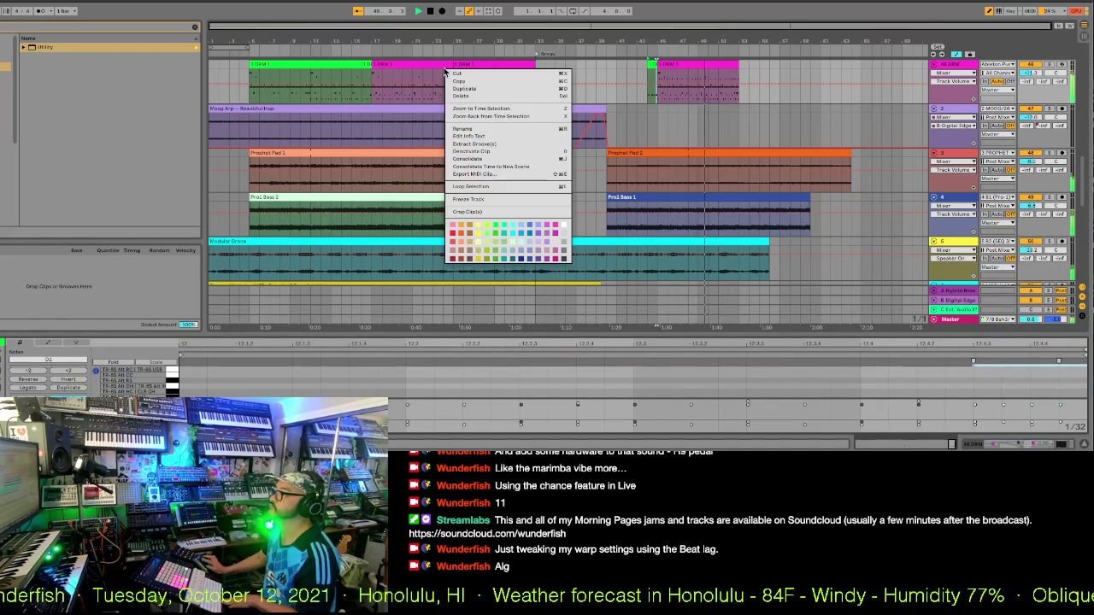
pyautogui.click(480, 224)
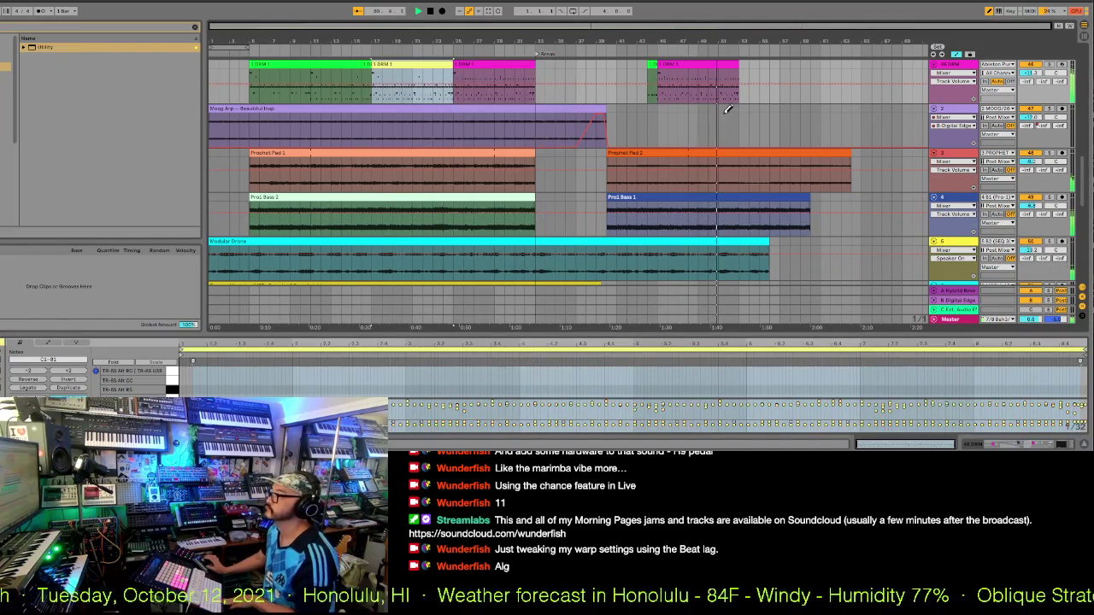
pyautogui.click(732, 63)
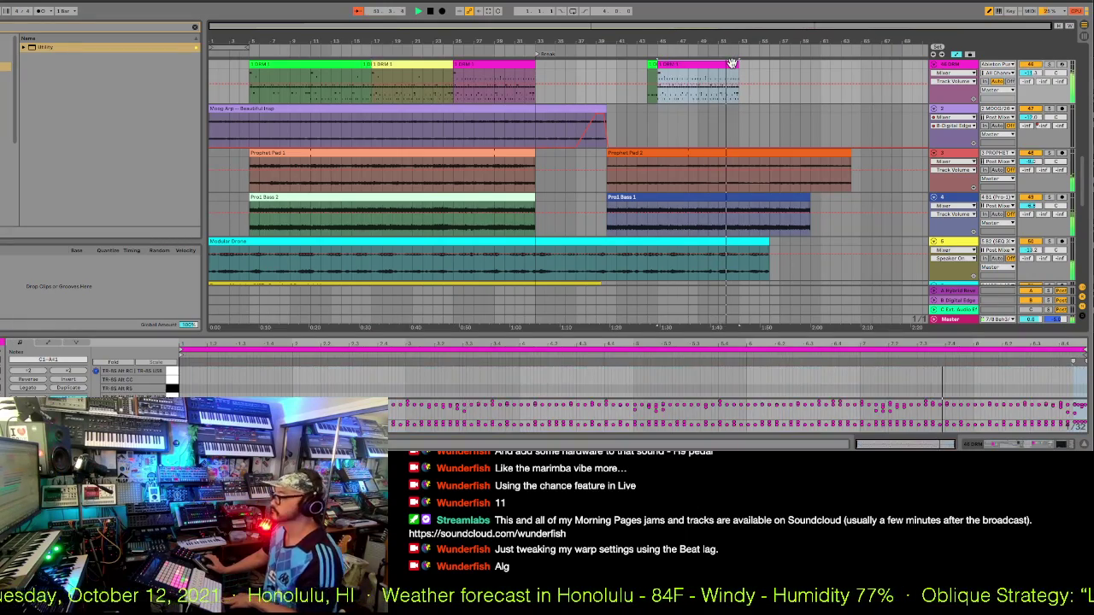
pyautogui.hotkey('ctrl', 'd')
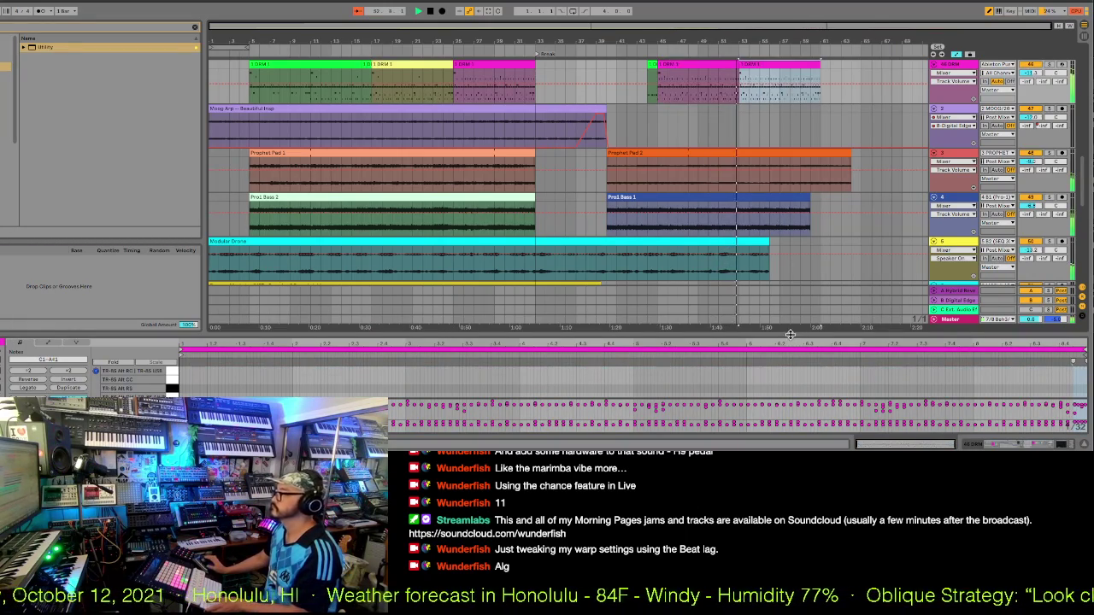
# - Hide the clip view, extend the Modular Drone clip to about bar 66, and extend Pro1 Bass 1 to the drums' end at bar 61
pyautogui.hotkey('ctrl', 'alt', 'l')
pyautogui.moveTo(766, 242); pyautogui.dragTo(869, 243)
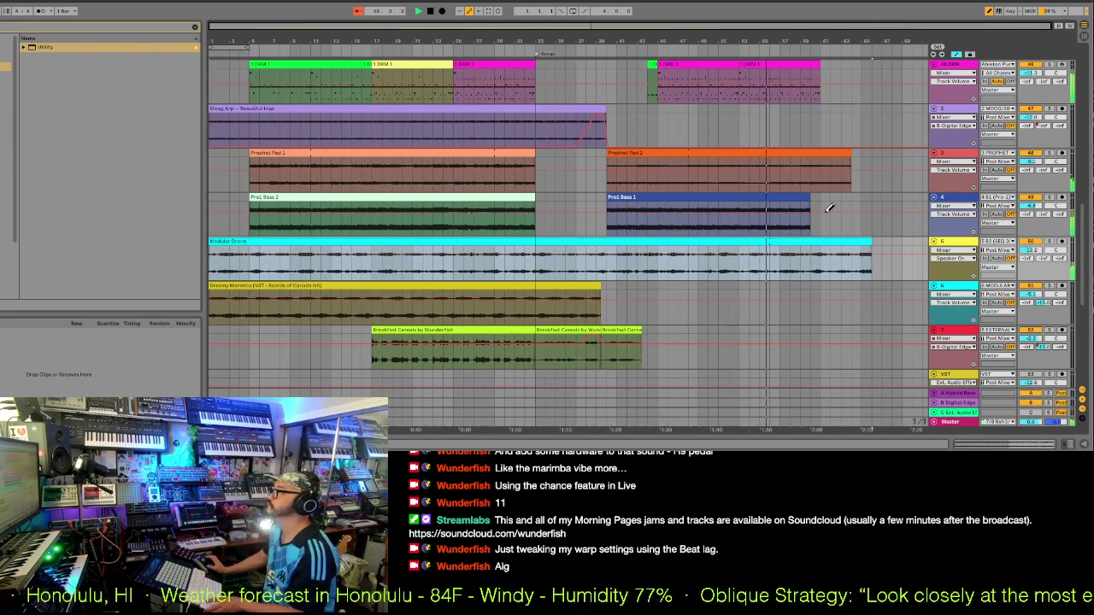
pyautogui.moveTo(808, 198); pyautogui.dragTo(820, 198)
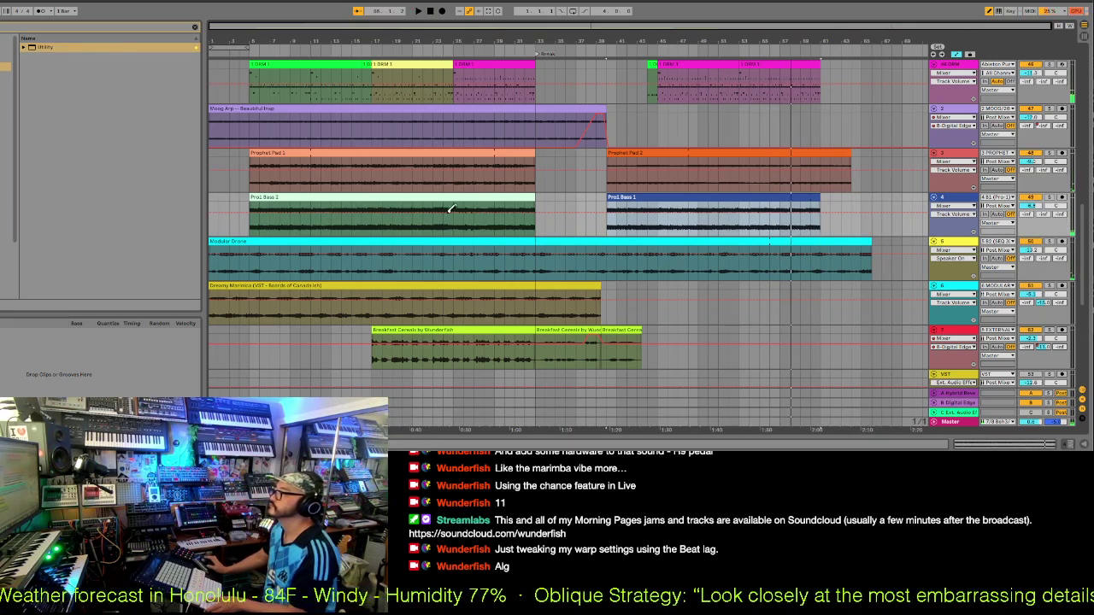
# - Copy Pro1 Bass 2 to bar 53, trim the copy to end with the drums at bar 61, and play the transition
pyautogui.moveTo(310, 199); pyautogui.dragTo(804, 210)
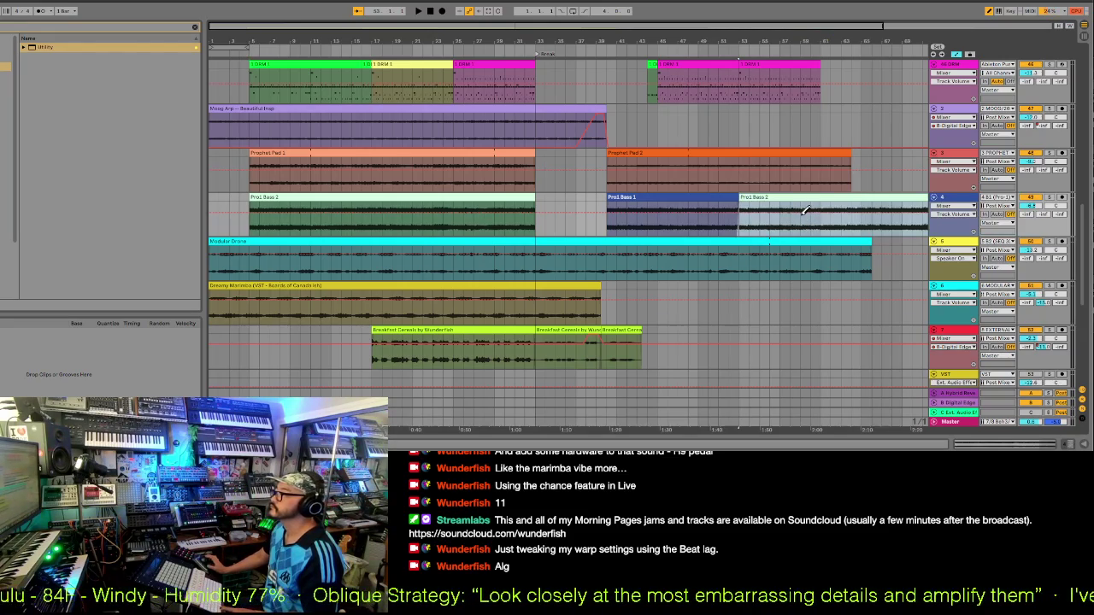
pyautogui.moveTo(647, 69); pyautogui.dragTo(647, 43)
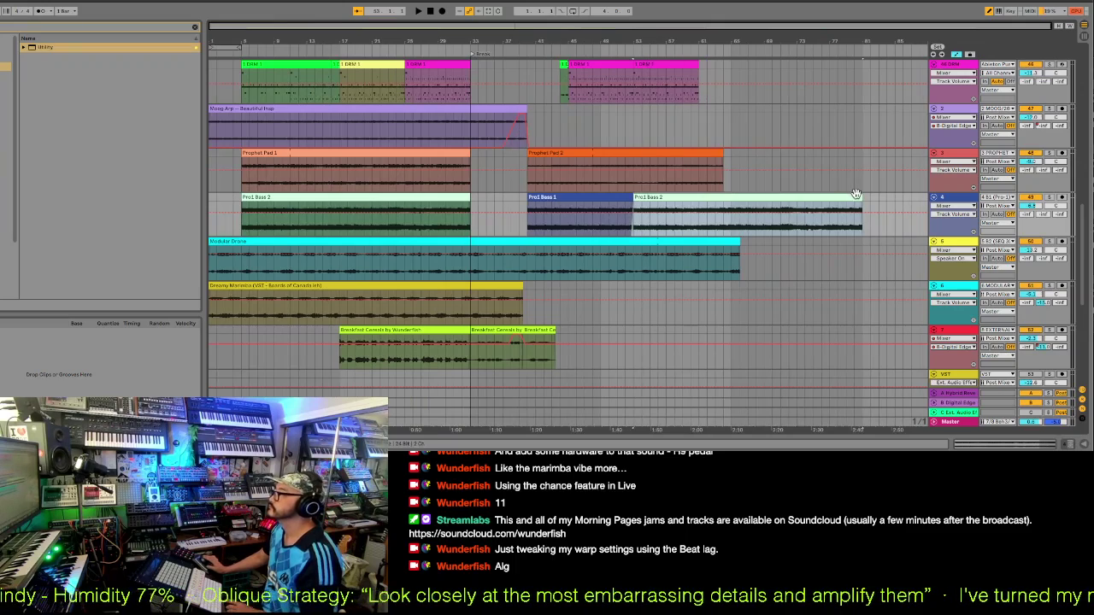
pyautogui.moveTo(857, 194); pyautogui.dragTo(699, 207)
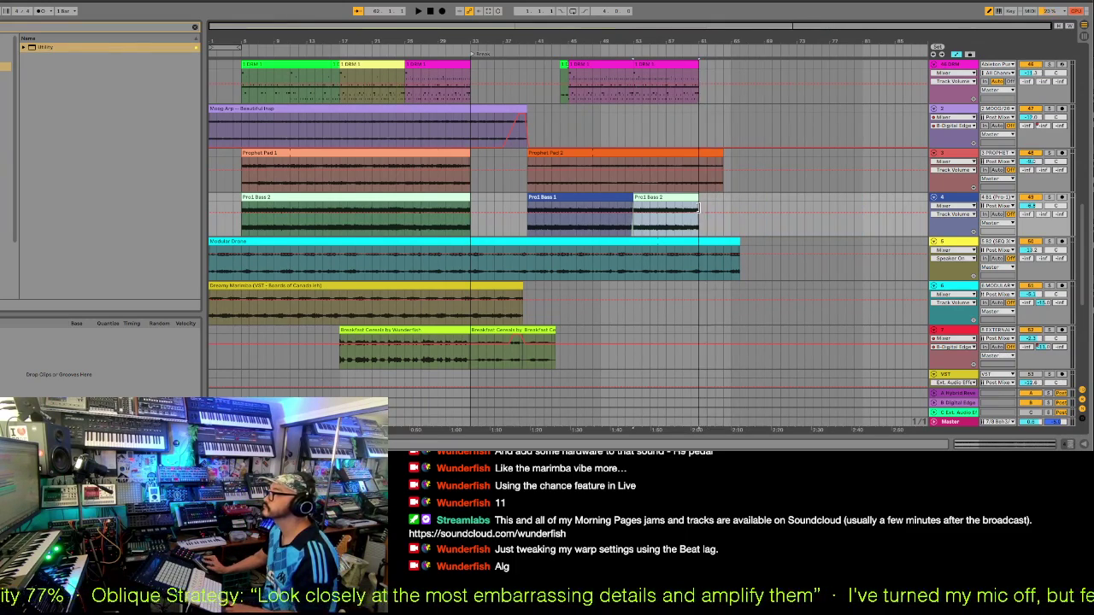
pyautogui.click(619, 53)
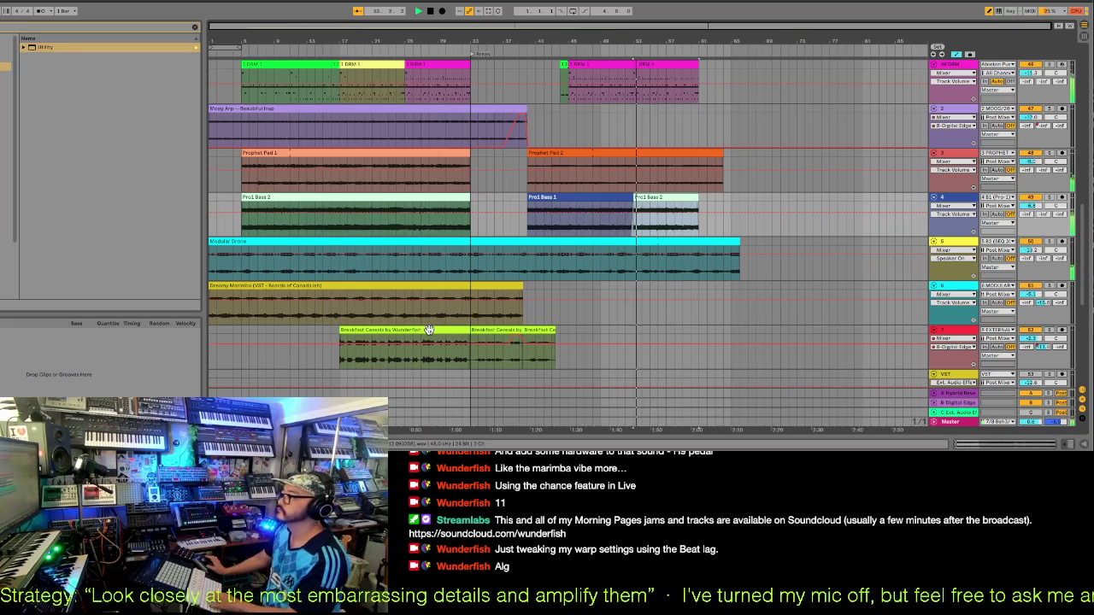
# - Copy the long Breakfast Cereals clip from bar 17 to bar 45, audition it with the drums, and lower the copy's gain
pyautogui.moveTo(427, 330); pyautogui.dragTo(659, 350)
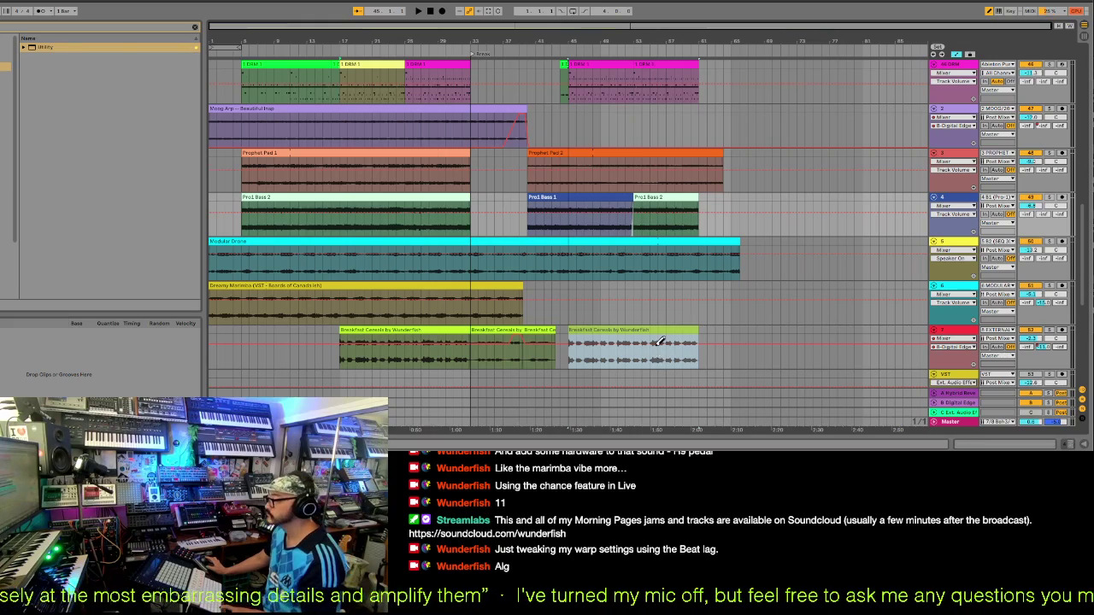
pyautogui.click(557, 49)
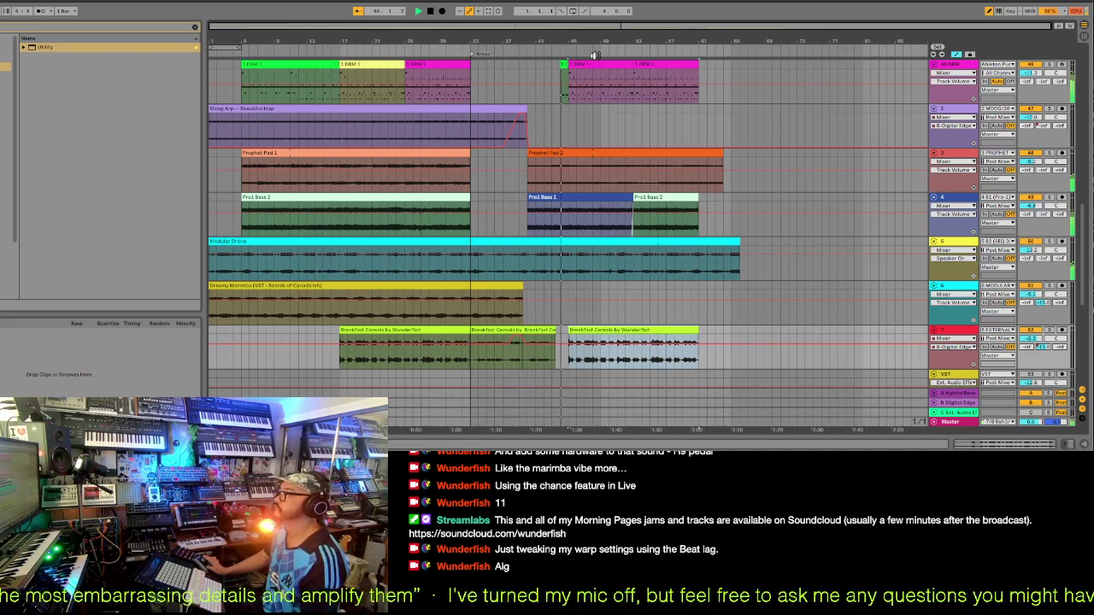
pyautogui.doubleClick(678, 331)
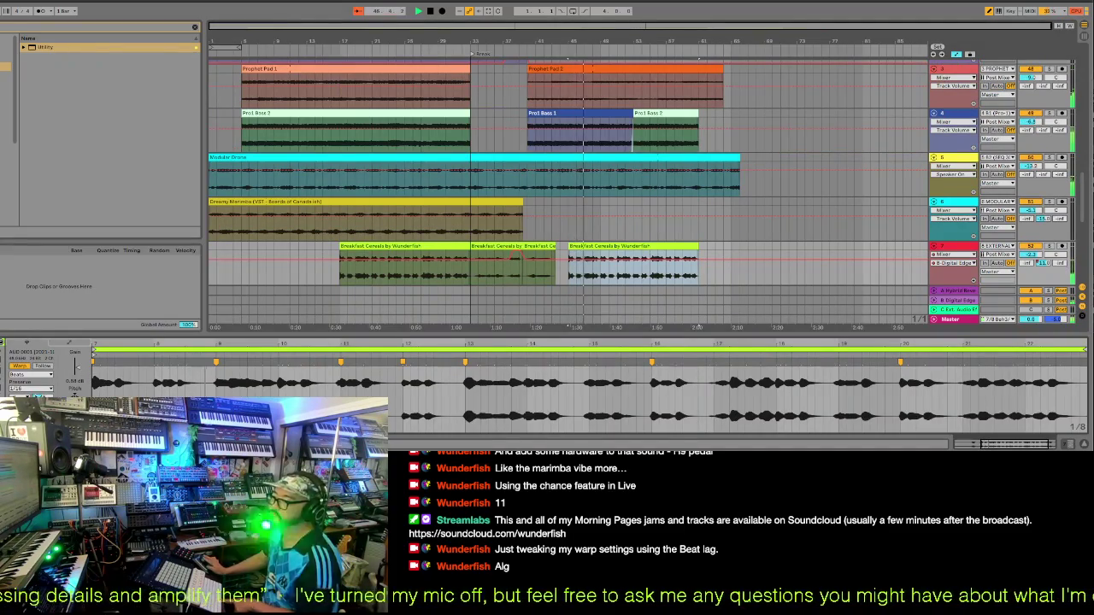
pyautogui.moveTo(74, 376); pyautogui.dragTo(76, 370)
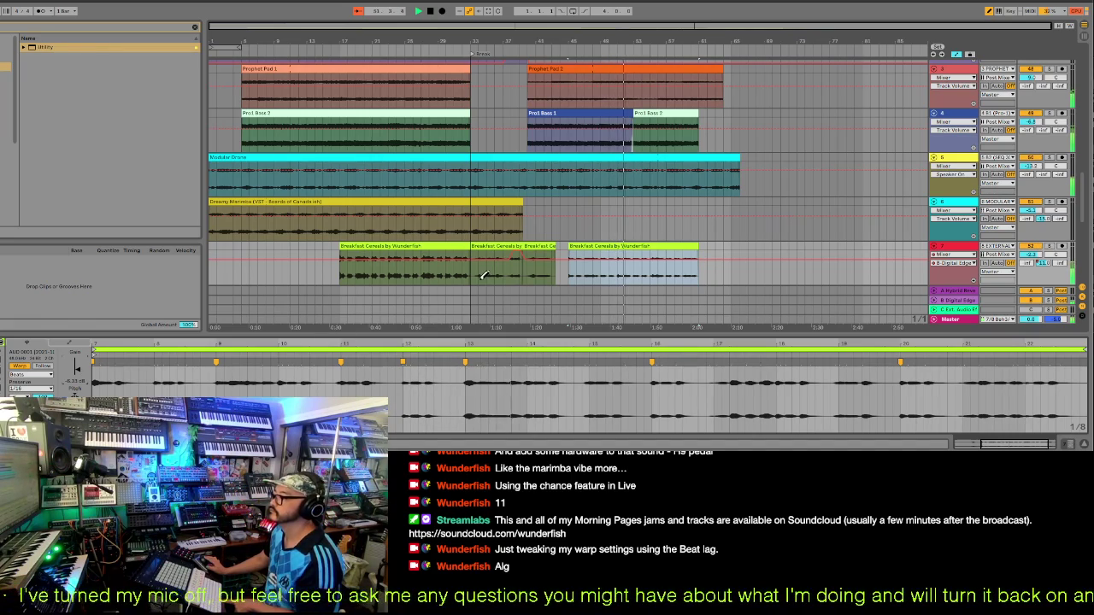
# - Split the copied Breakfast Cereals clip at bar 53 and raise the gain of its second half
pyautogui.click(634, 270)
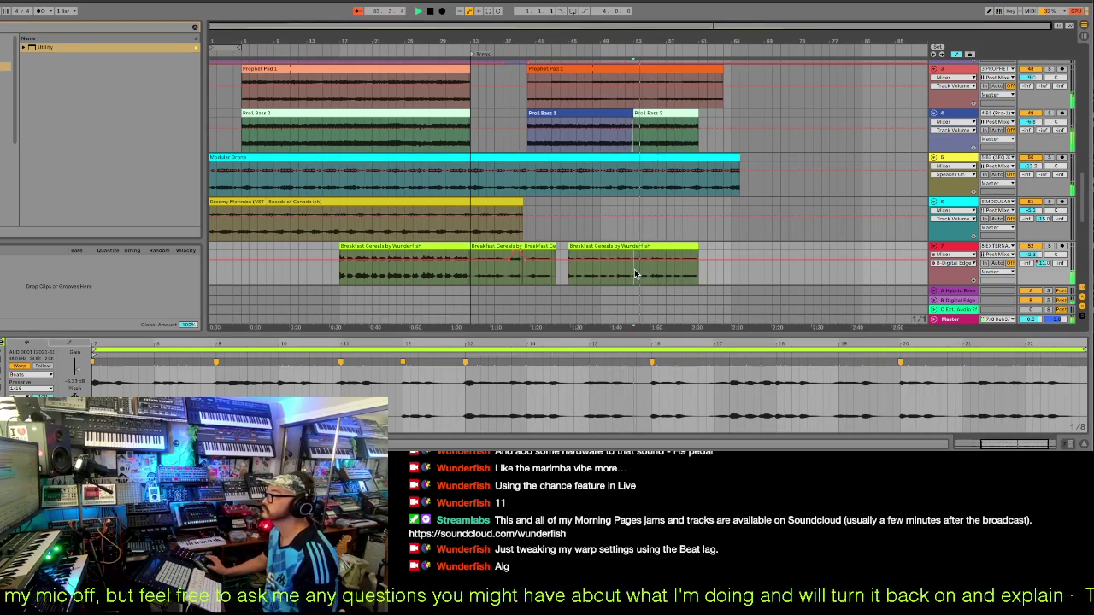
pyautogui.hotkey('ctrl', 'e')
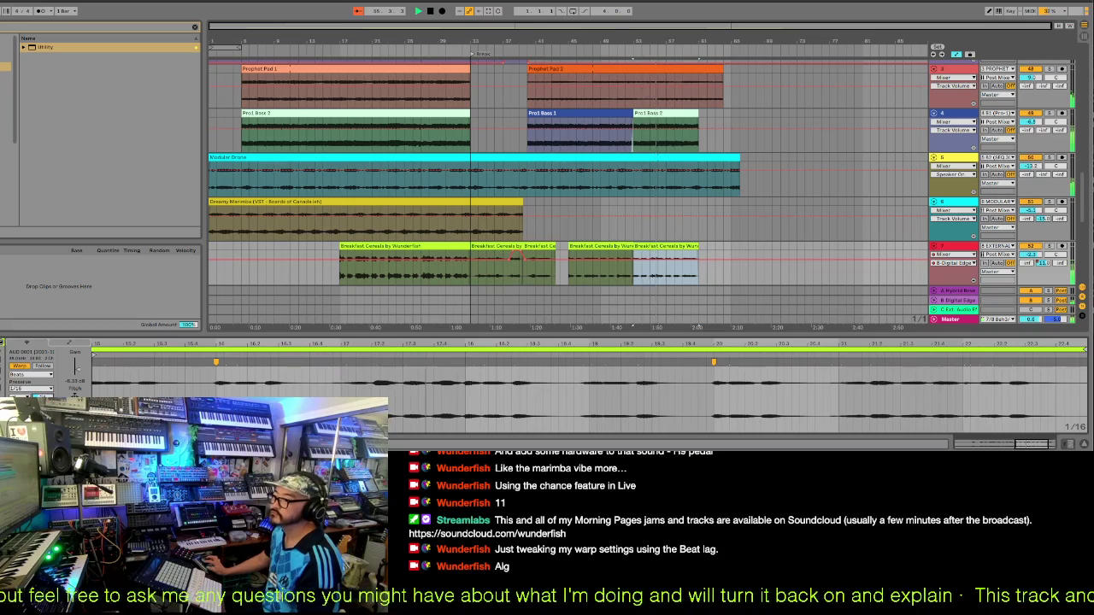
pyautogui.moveTo(75, 367)
pyautogui.mouseDown()
pyautogui.moveTo(75, 380)
pyautogui.moveTo(76, 364)
pyautogui.mouseUp()
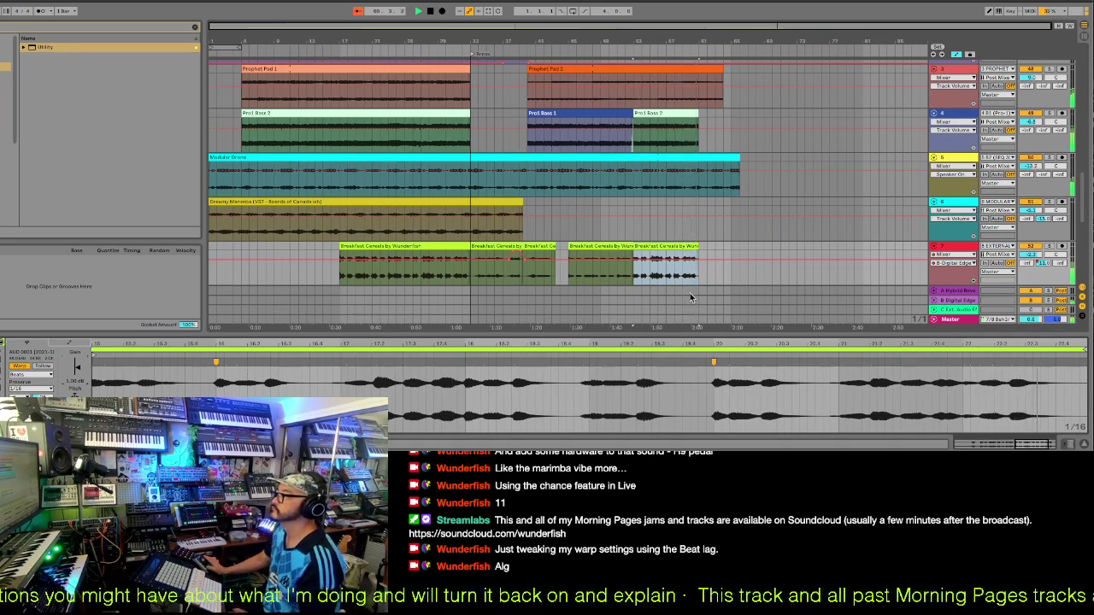
# - Automate the Modular Drone's Digital Edge send to rise from about bar 60, trim the clip to bar 65, and play the ending
pyautogui.scroll(2, 716, 249)
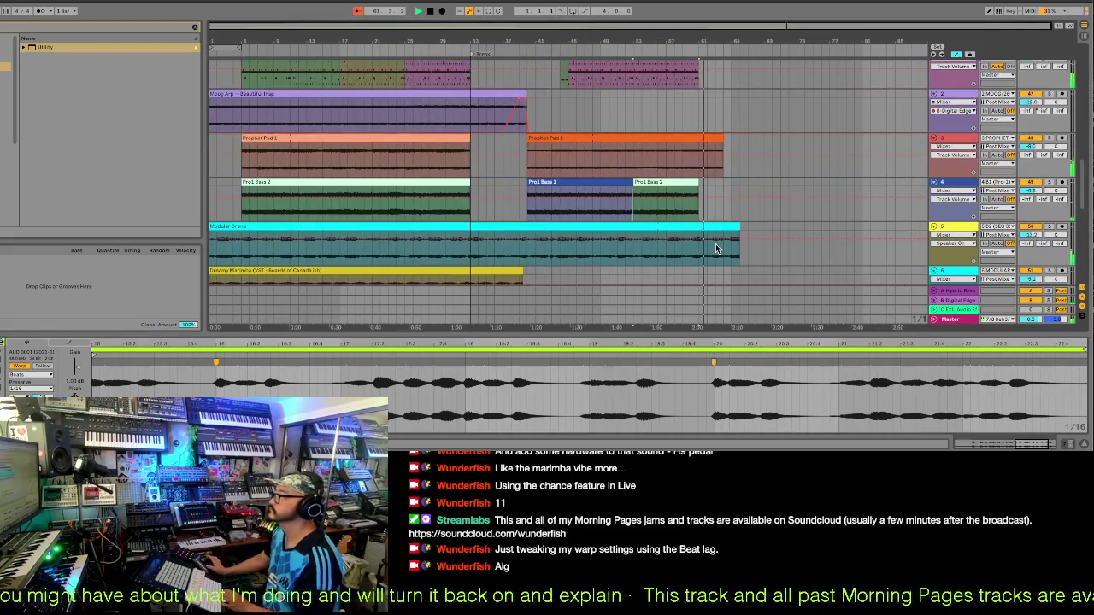
pyautogui.scroll(-1, 715, 244)
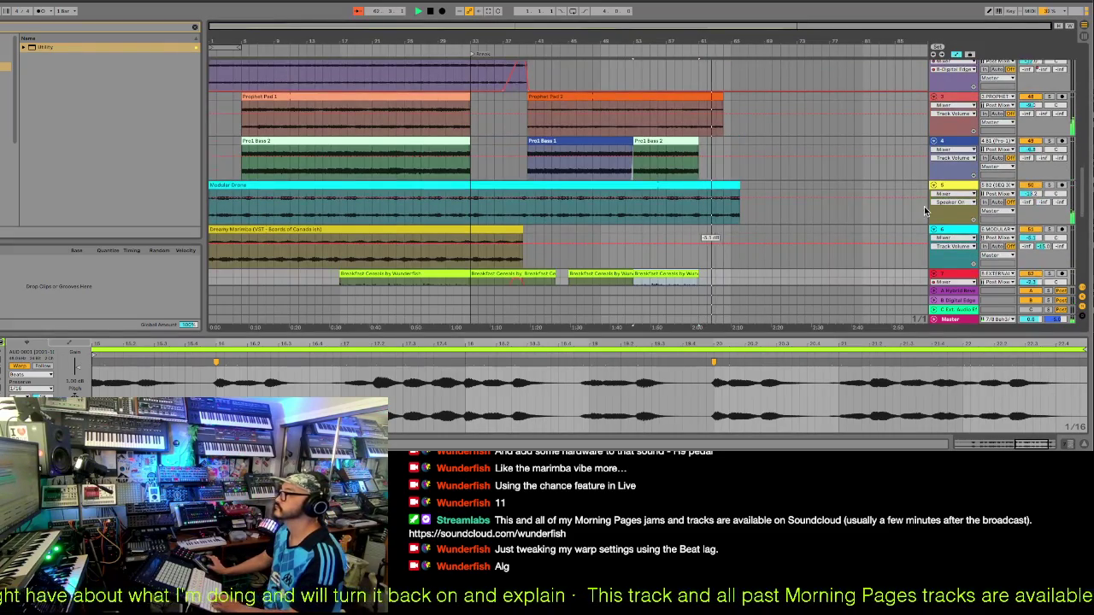
pyautogui.click(1051, 203)
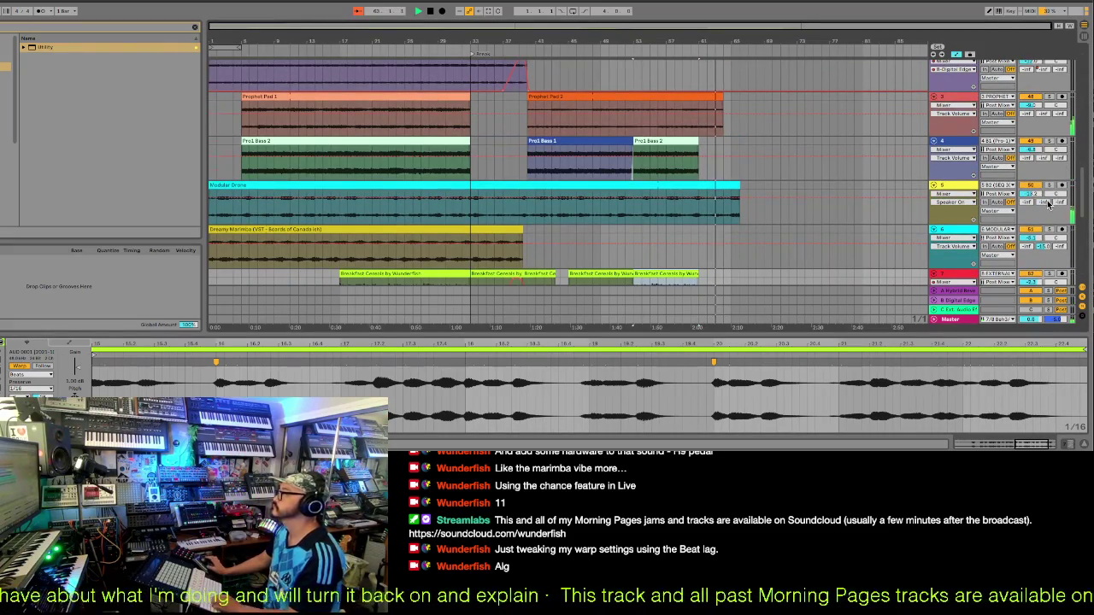
pyautogui.click(704, 221)
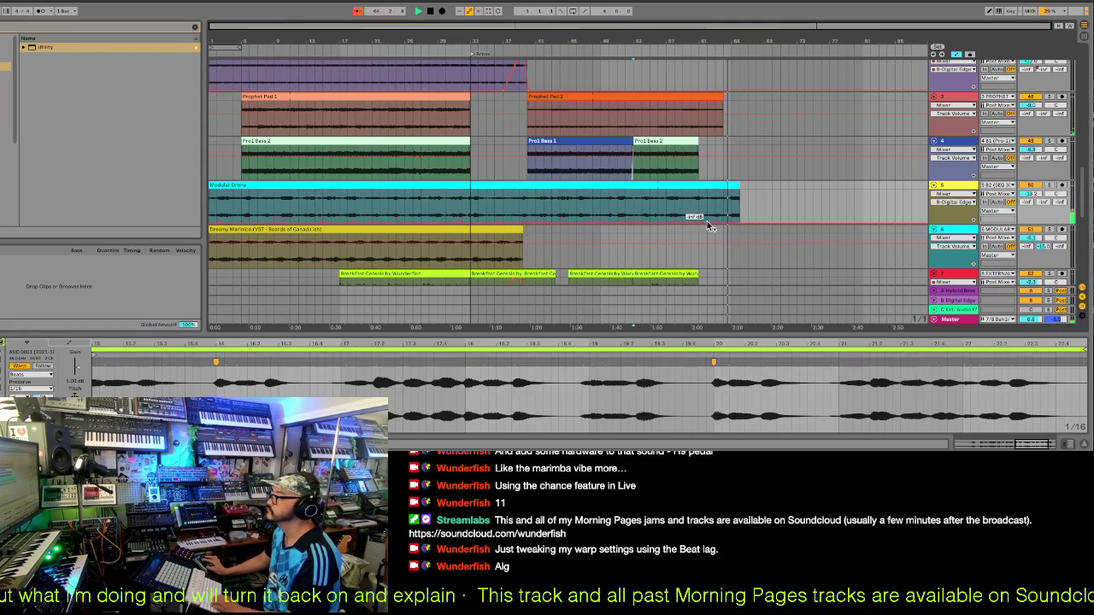
pyautogui.moveTo(714, 219); pyautogui.dragTo(706, 196)
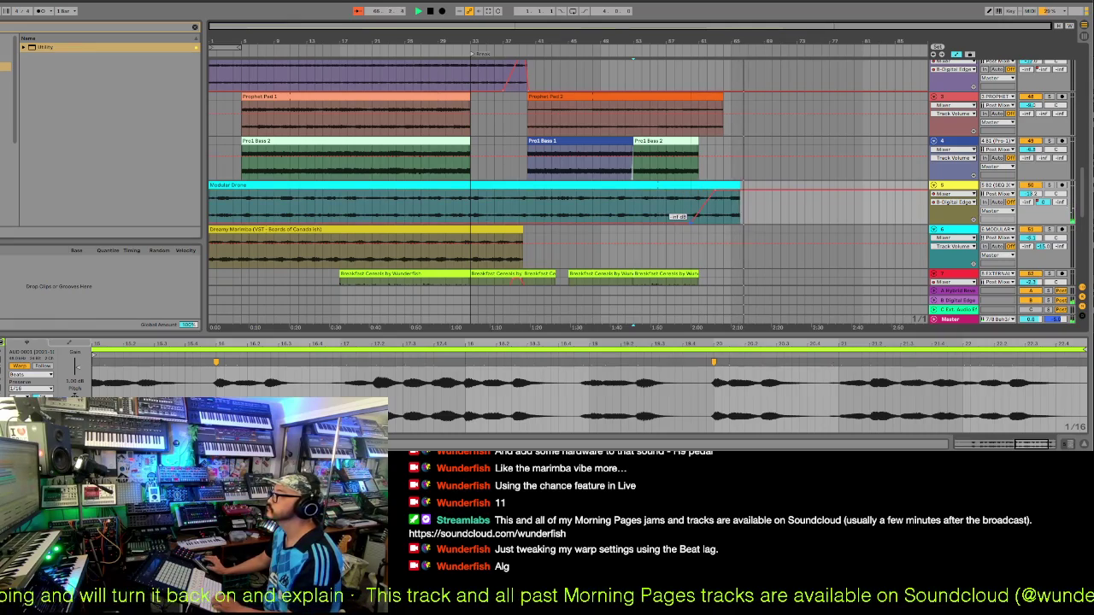
pyautogui.press('space')
pyautogui.moveTo(739, 185); pyautogui.dragTo(732, 186)
pyautogui.click(692, 55)
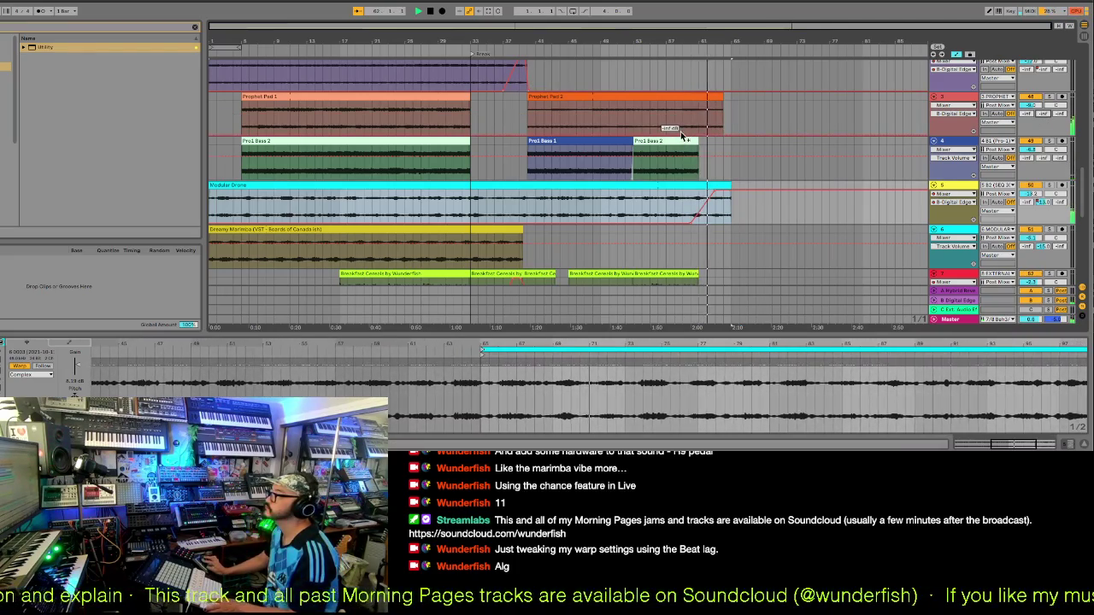
# - Automate the Digital Edge send to rise near the end of Prophet Pad 2 and to peak on the bass track around bars 33, 53 and 61
pyautogui.moveTo(680, 132); pyautogui.dragTo(698, 106)
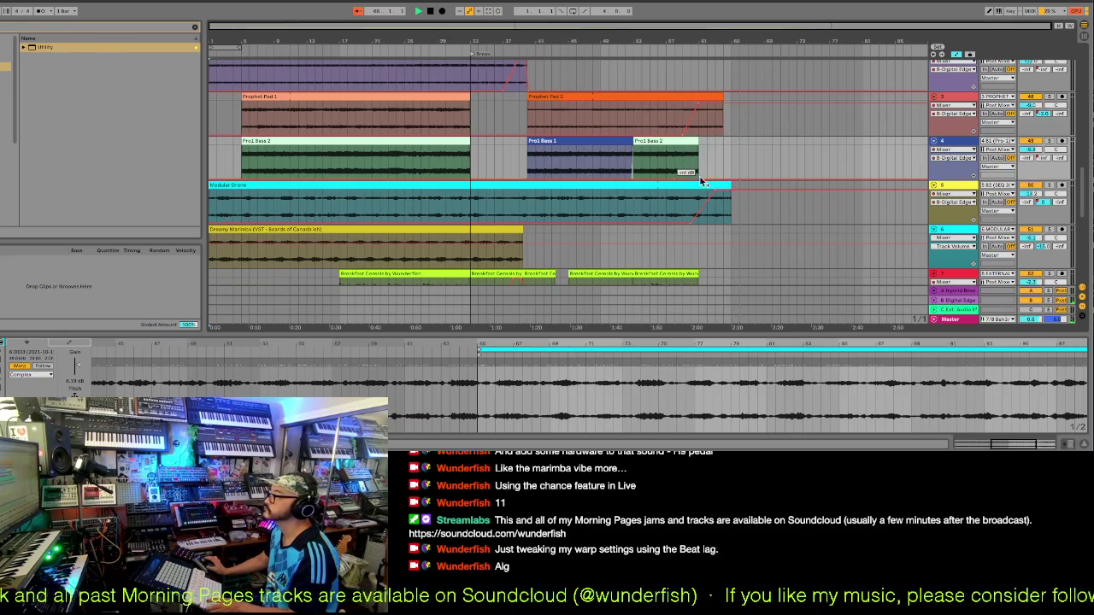
pyautogui.moveTo(702, 178); pyautogui.dragTo(699, 175)
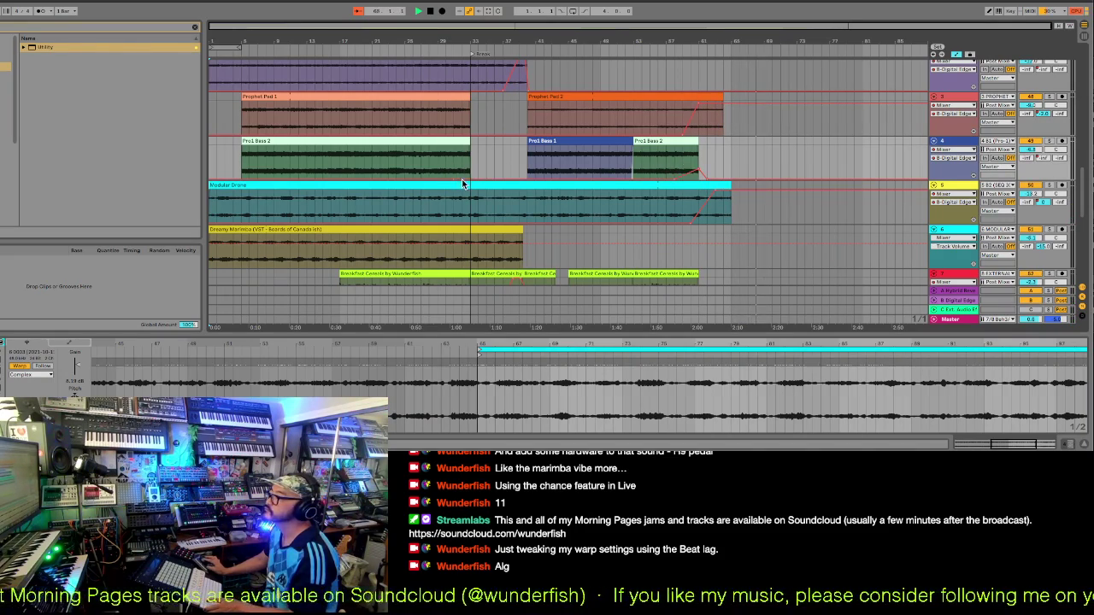
pyautogui.moveTo(471, 177); pyautogui.dragTo(505, 175)
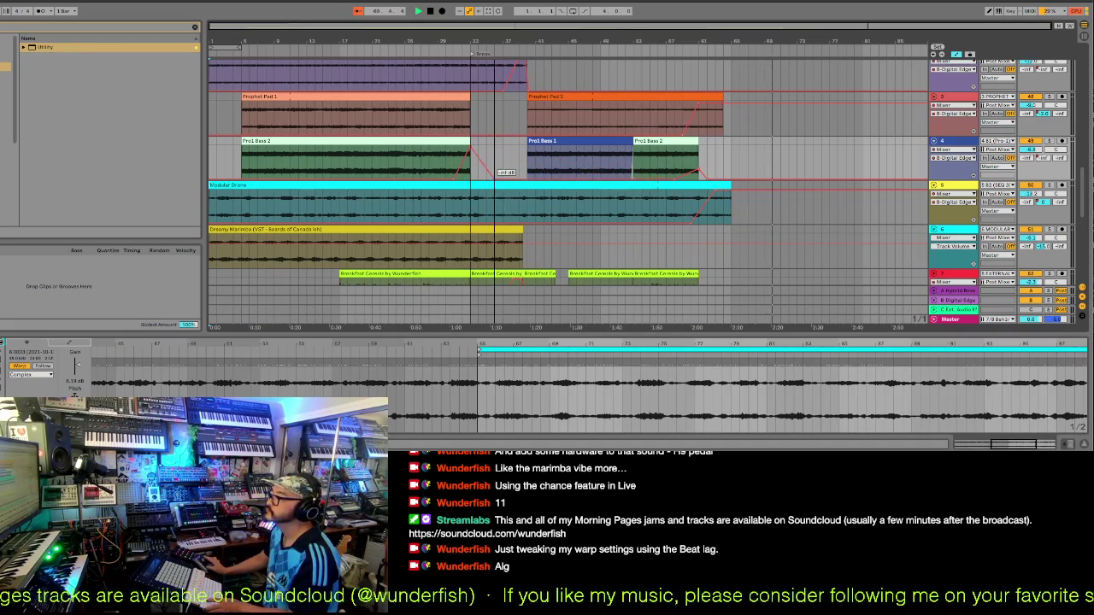
pyautogui.scroll(3, 616, 169)
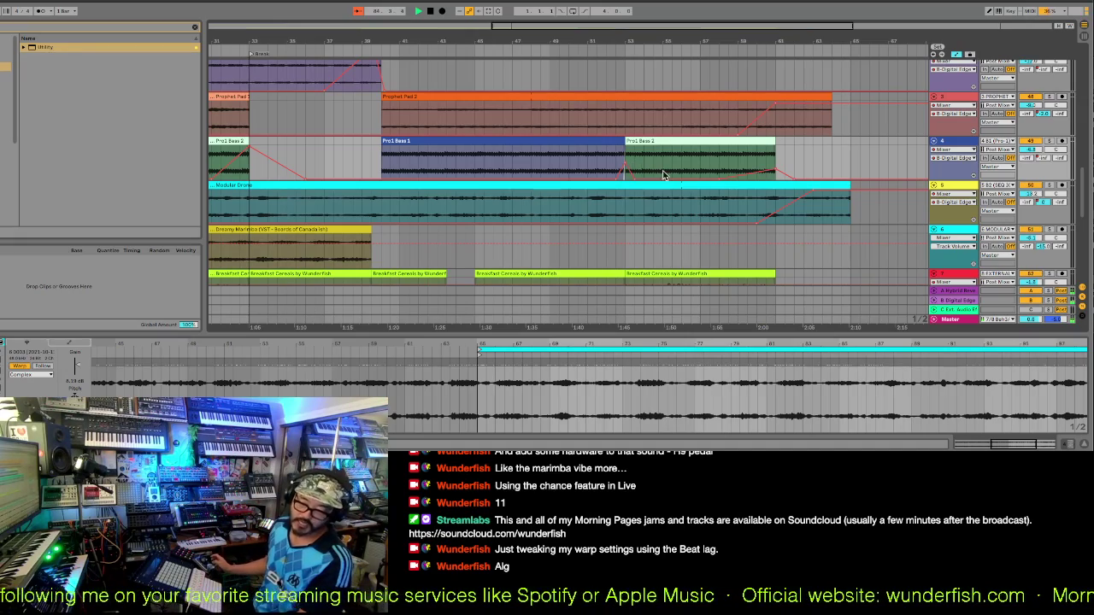
# - Stretch the loop region from bar 1 to a length of 67 bars and stop playback
pyautogui.press('-')
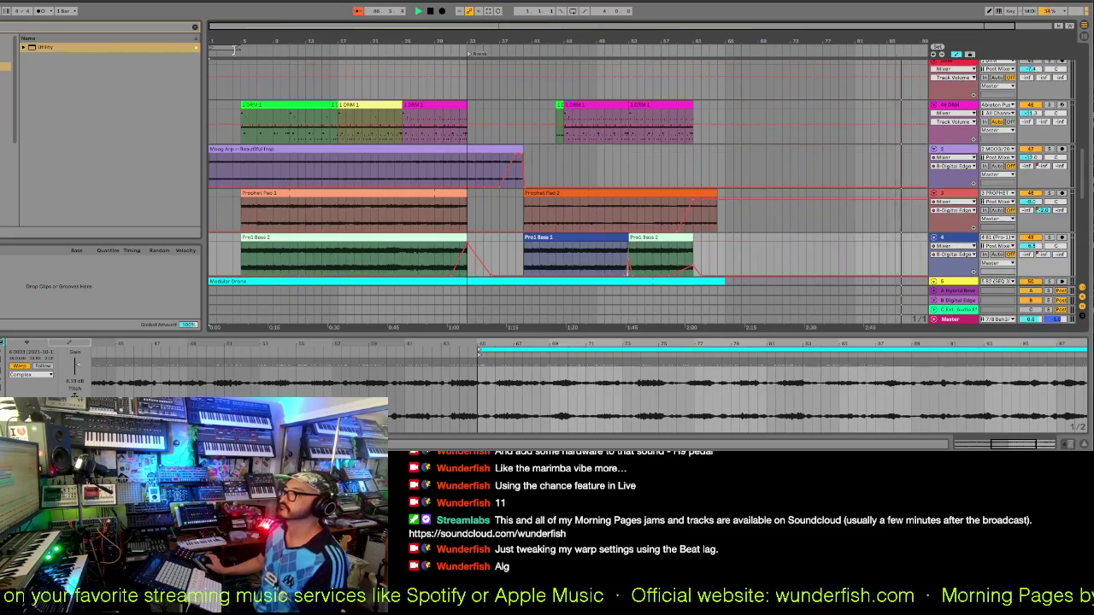
pyautogui.click(733, 108)
pyautogui.click(748, 108)
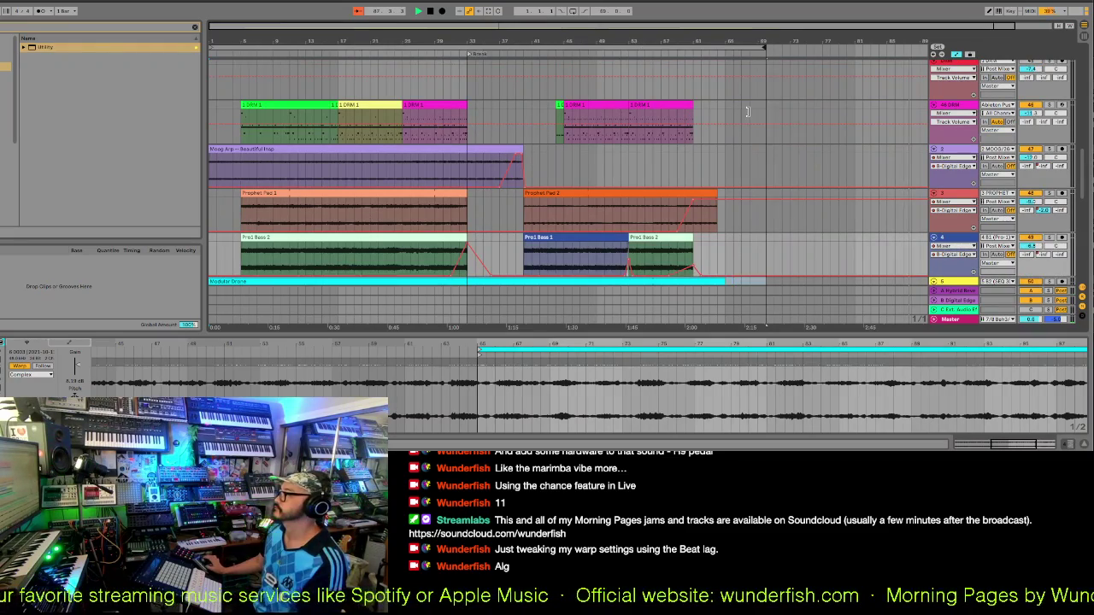
pyautogui.click(429, 12)
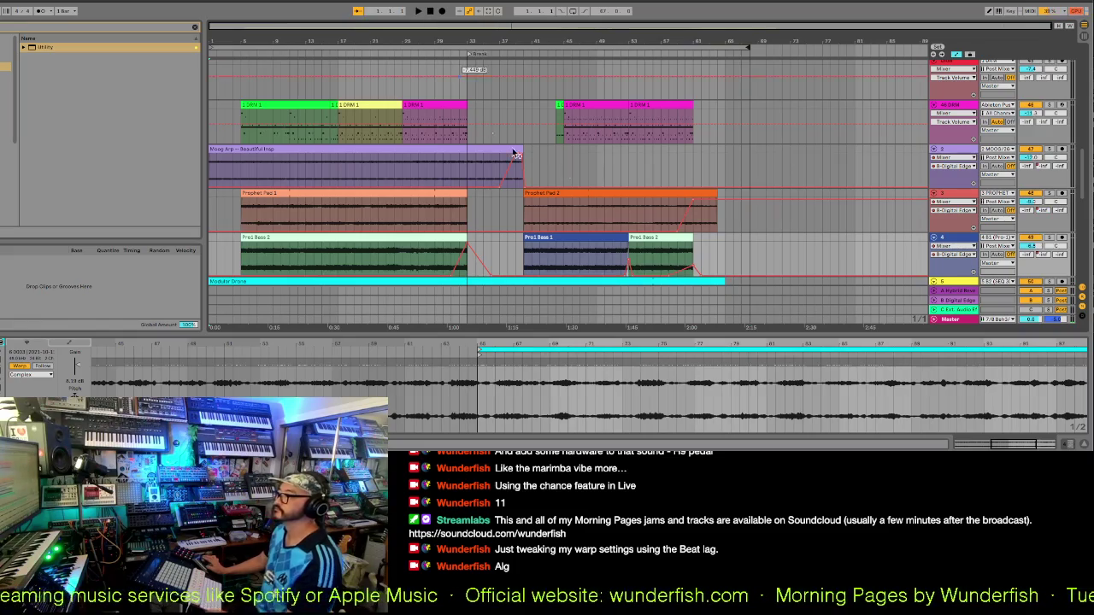
# - Arm the CV CLK track and record the arrangement from bar 1
pyautogui.scroll(-10, 570, 173)
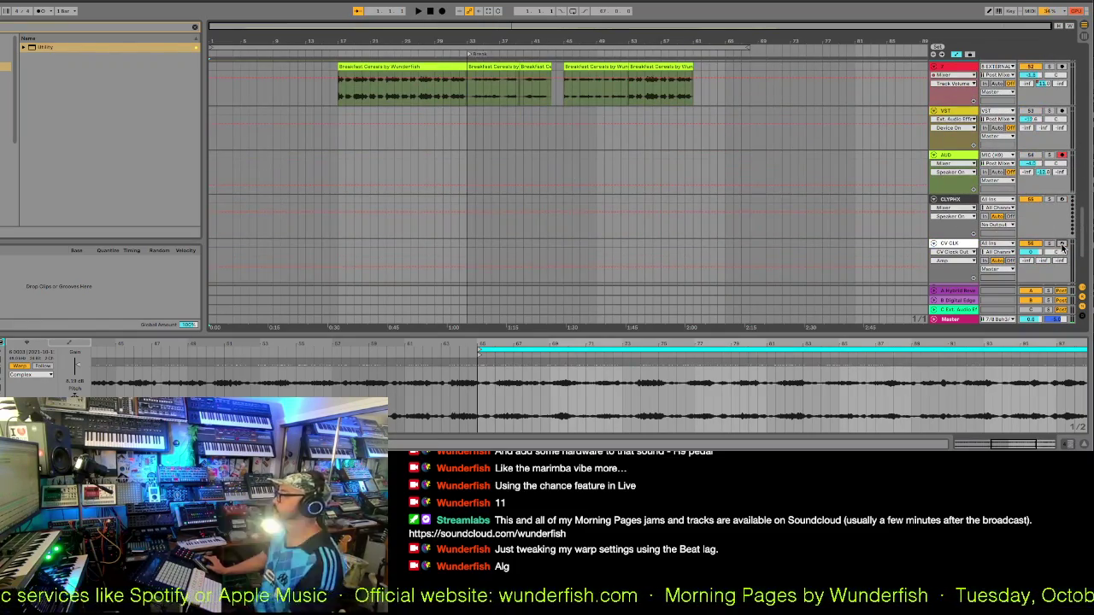
pyautogui.click(1061, 245)
pyautogui.scroll(10, 662, 205)
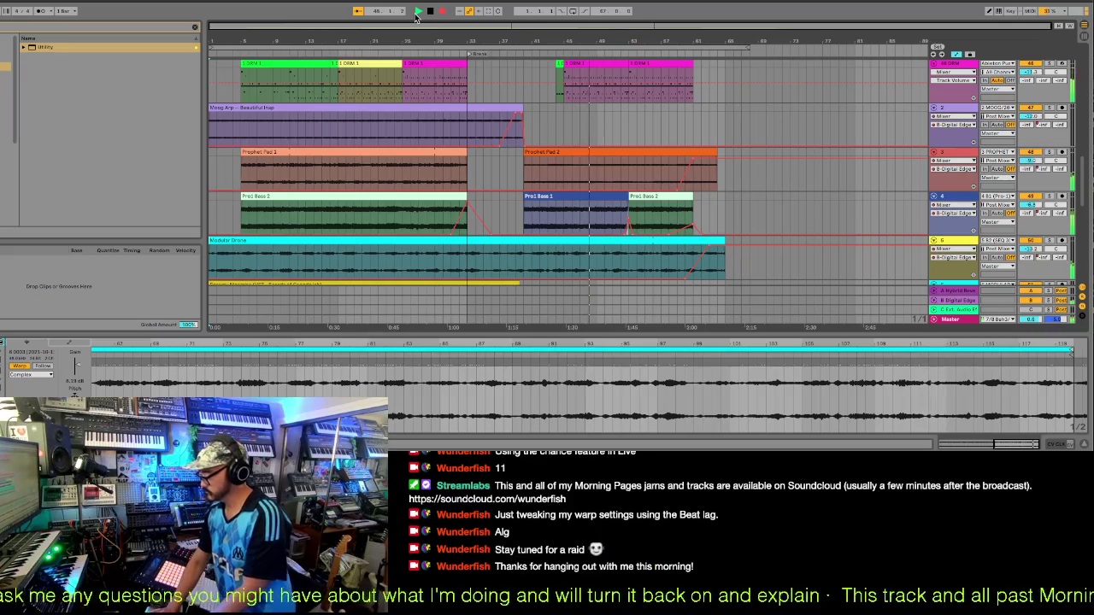
# - Examine the arrangement tracks, from the Moog arp down to the CV CLK and master recording tracks, while the pass records
pyautogui.scroll(-1, 622, 97)
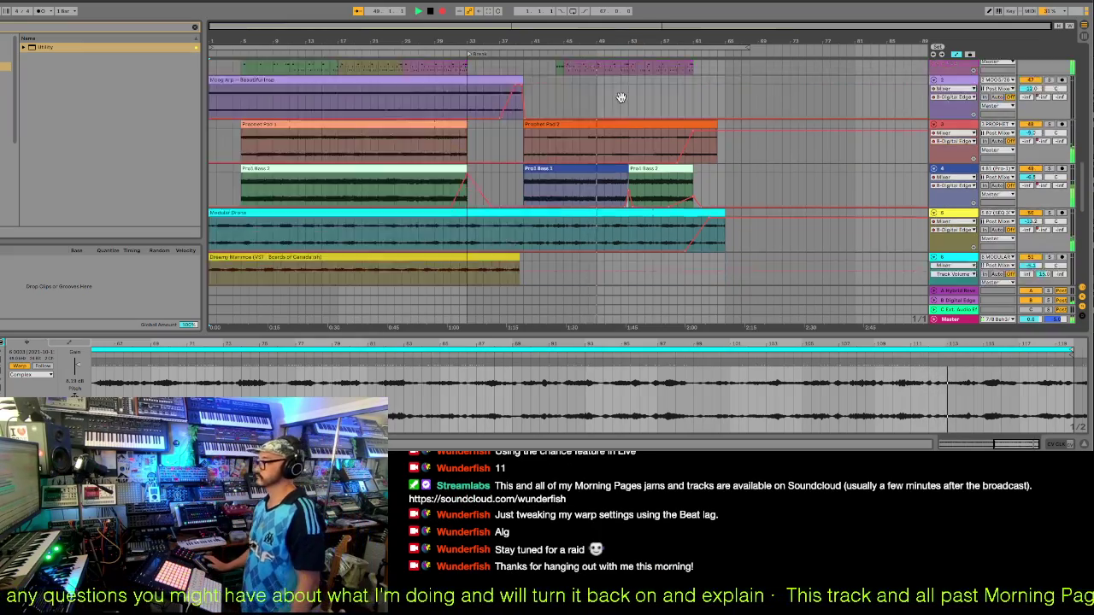
pyautogui.scroll(-10, 620, 97)
pyautogui.scroll(-2, 620, 96)
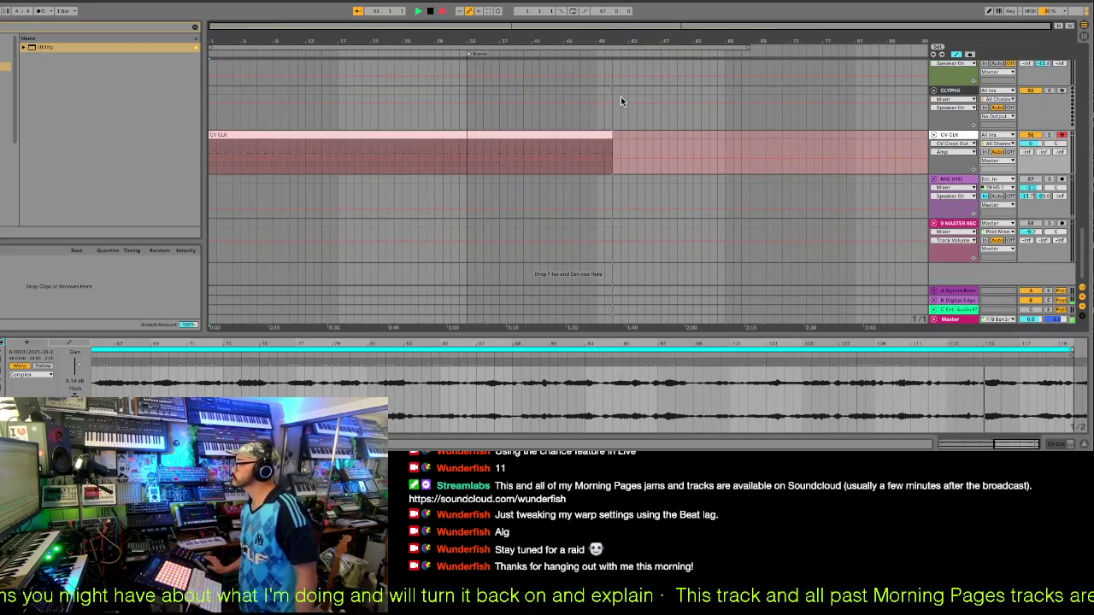
pyautogui.scroll(8, 620, 96)
pyautogui.scroll(2, 622, 101)
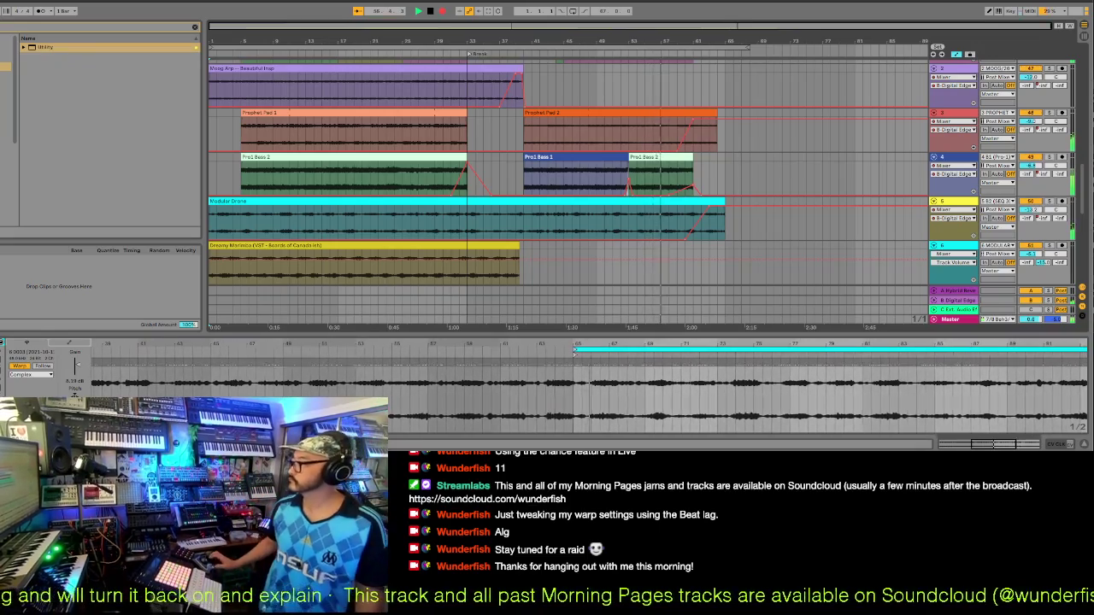
pyautogui.scroll(-6, 914, 132)
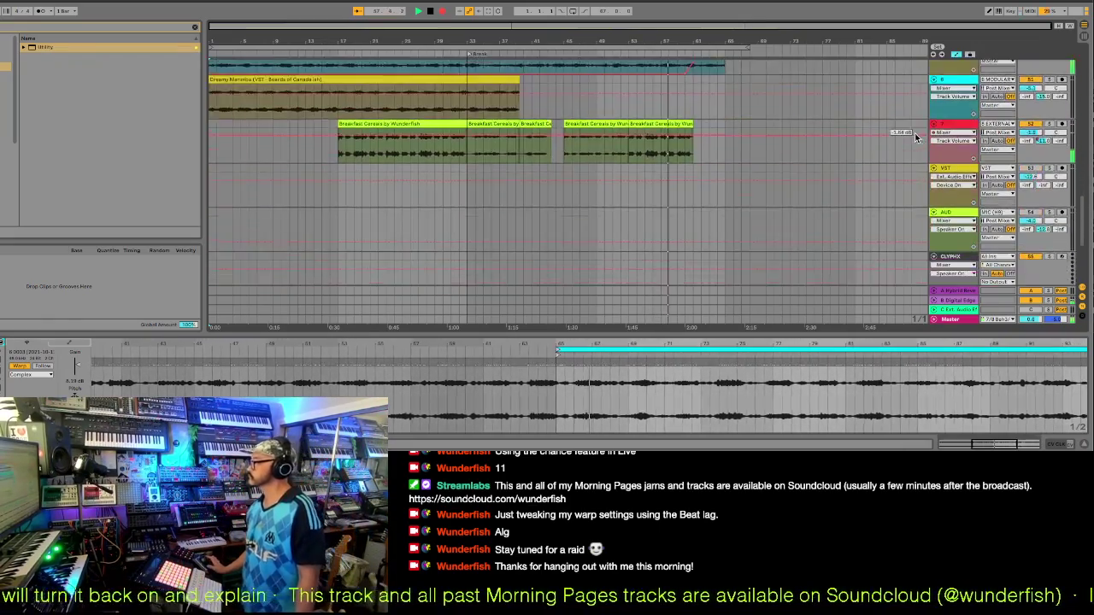
pyautogui.scroll(-3, 914, 137)
pyautogui.scroll(6, 915, 137)
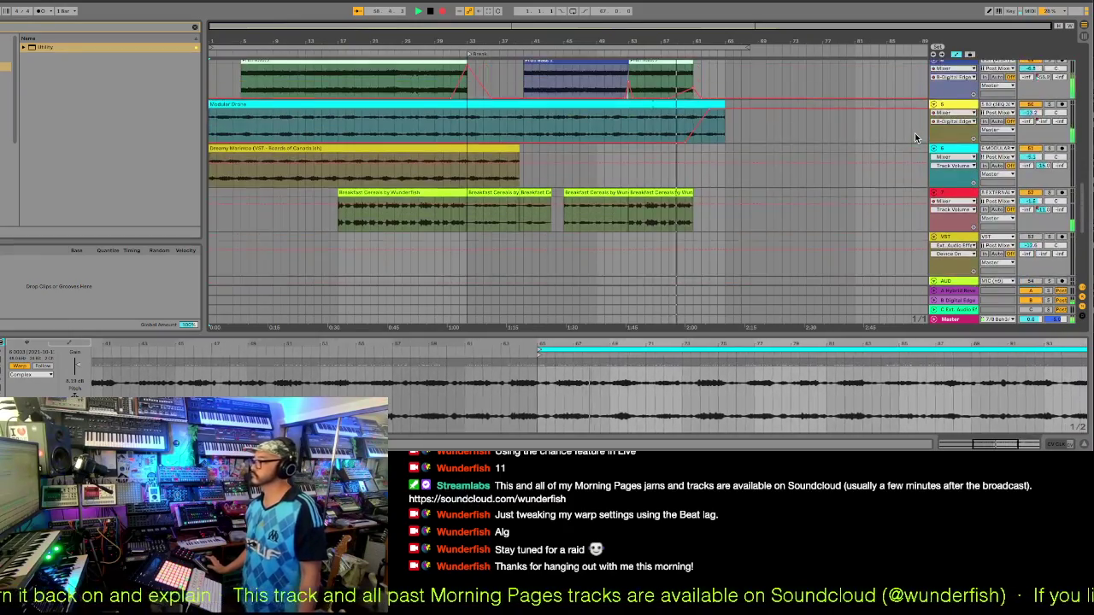
pyautogui.scroll(3, 914, 133)
pyautogui.scroll(3, 914, 133)
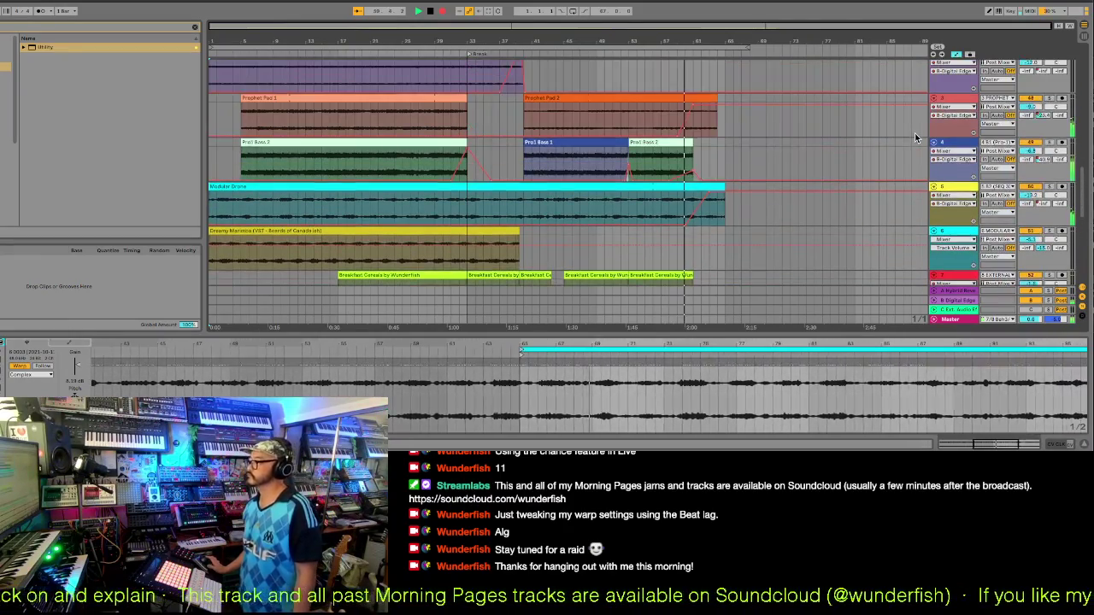
pyautogui.scroll(1, 914, 132)
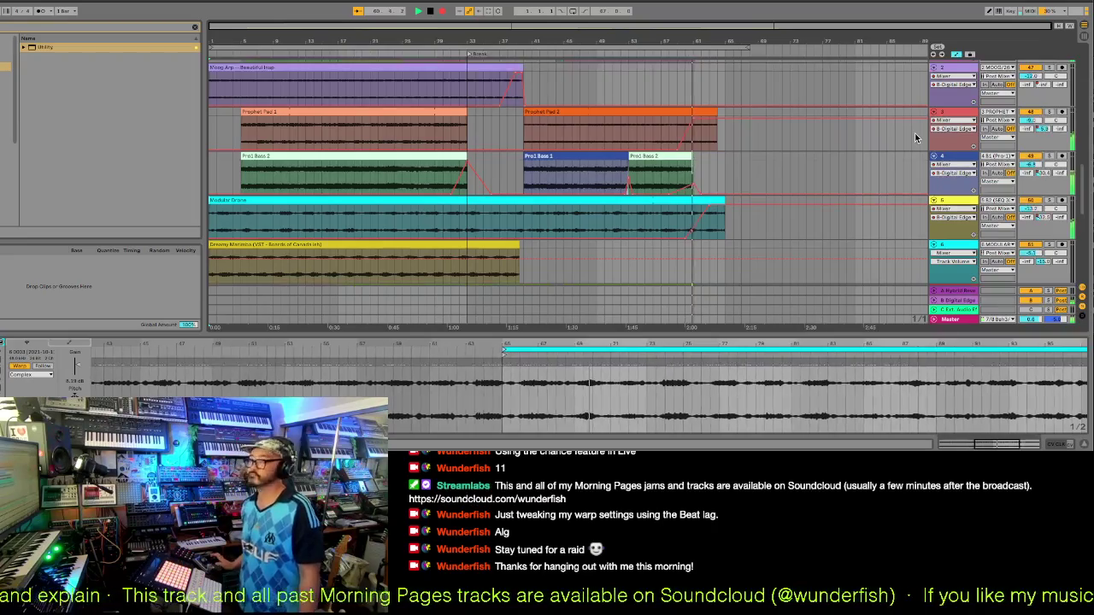